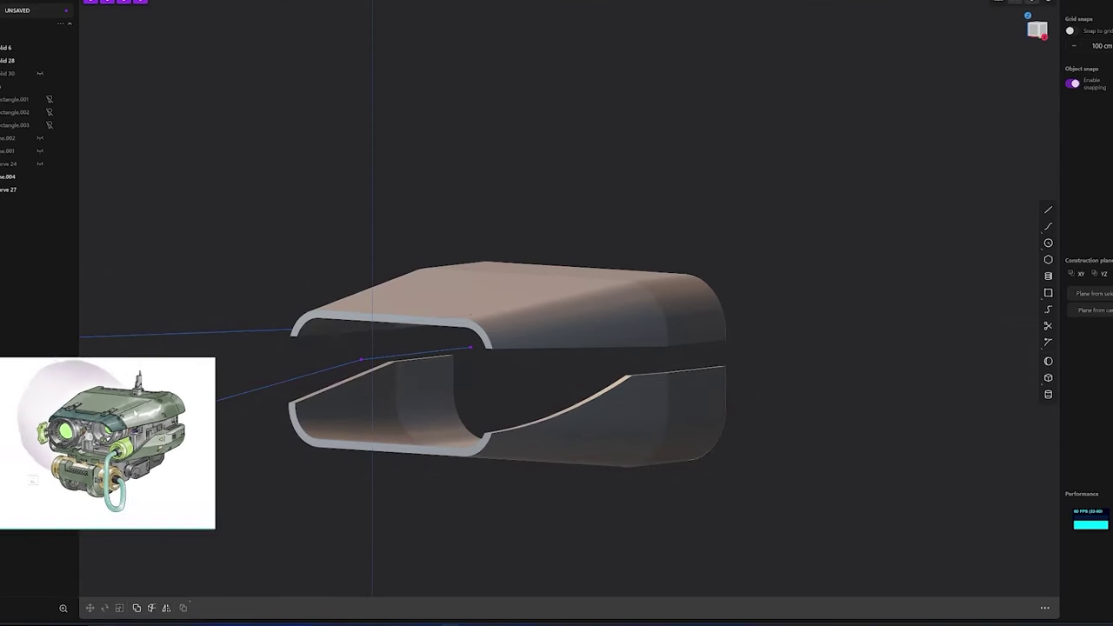
Extrude the rectangle profile inside the shell into a new inner solid
key(KP_1)
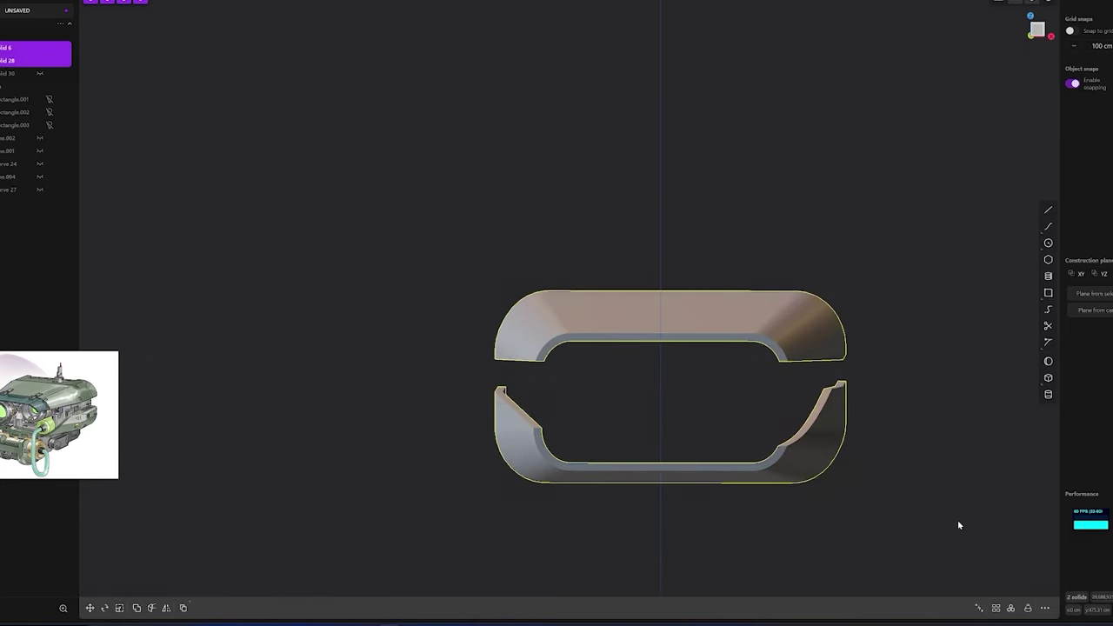
middle_drag(633, 345, 588, 422)
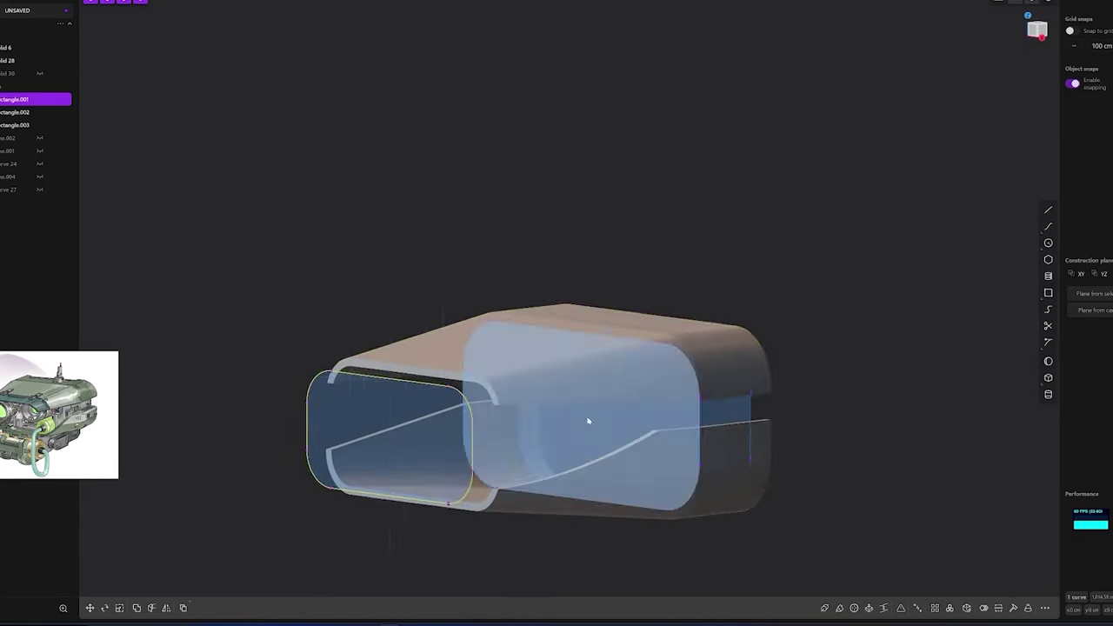
middle_drag(667, 403, 491, 424)
key(e)
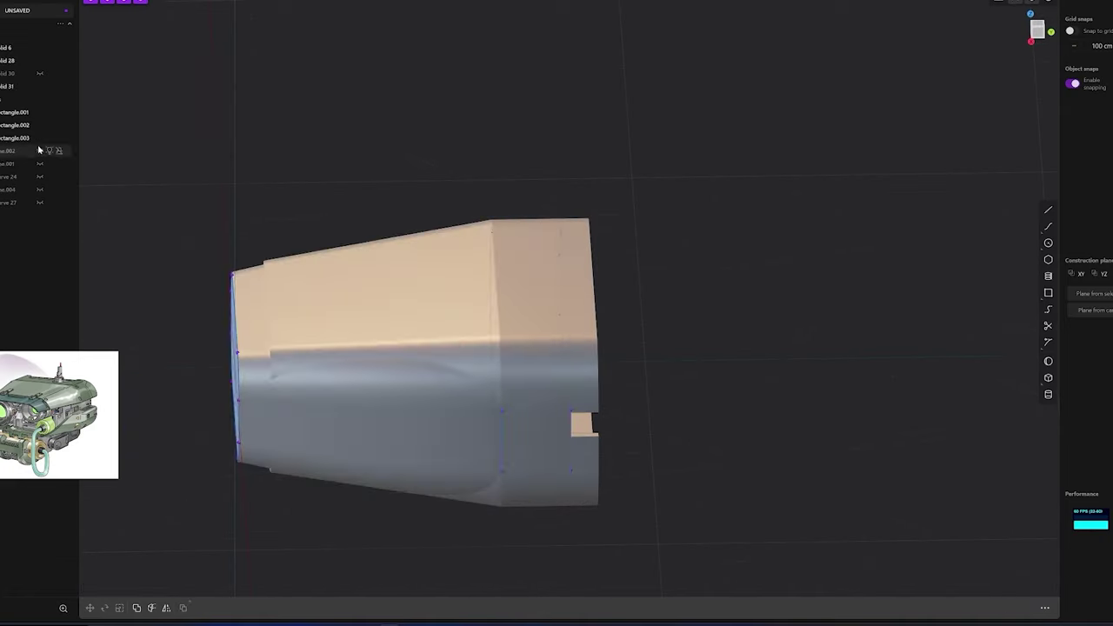
Scale the inner solid to about 0.77 vertically and 0.85 in width, then save the project
drag(379, 395, 339, 395)
middle_drag(339, 395, 252, 395)
drag(311, 438, 304, 438)
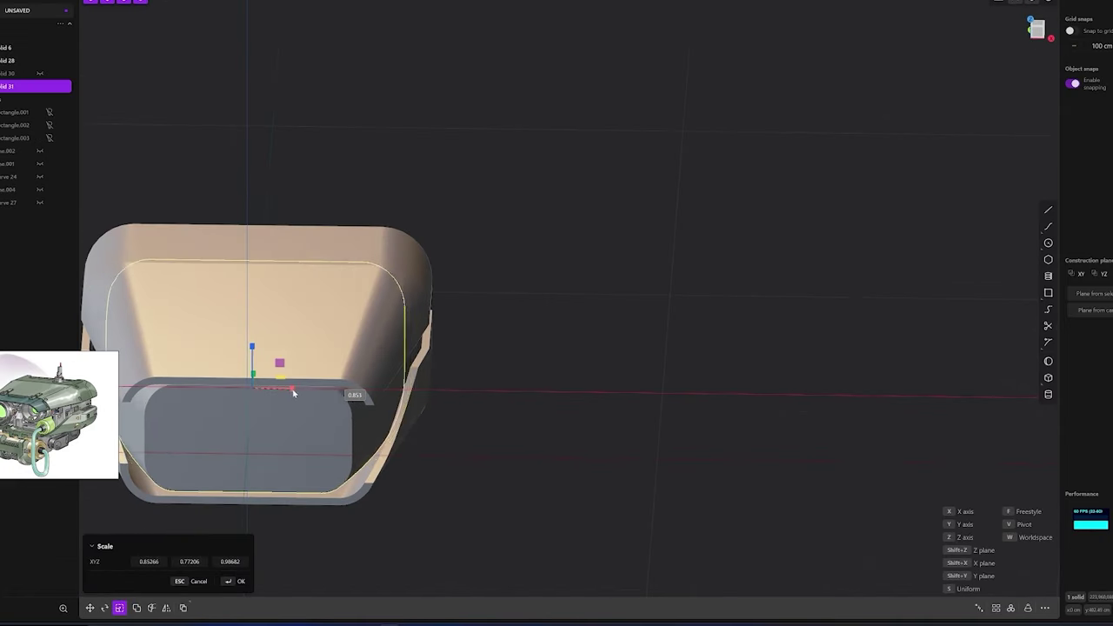
mouse_move(293, 390)
middle_down()
mouse_move(390, 360)
mouse_move(184, 391)
mouse_move(531, 402)
middle_up()
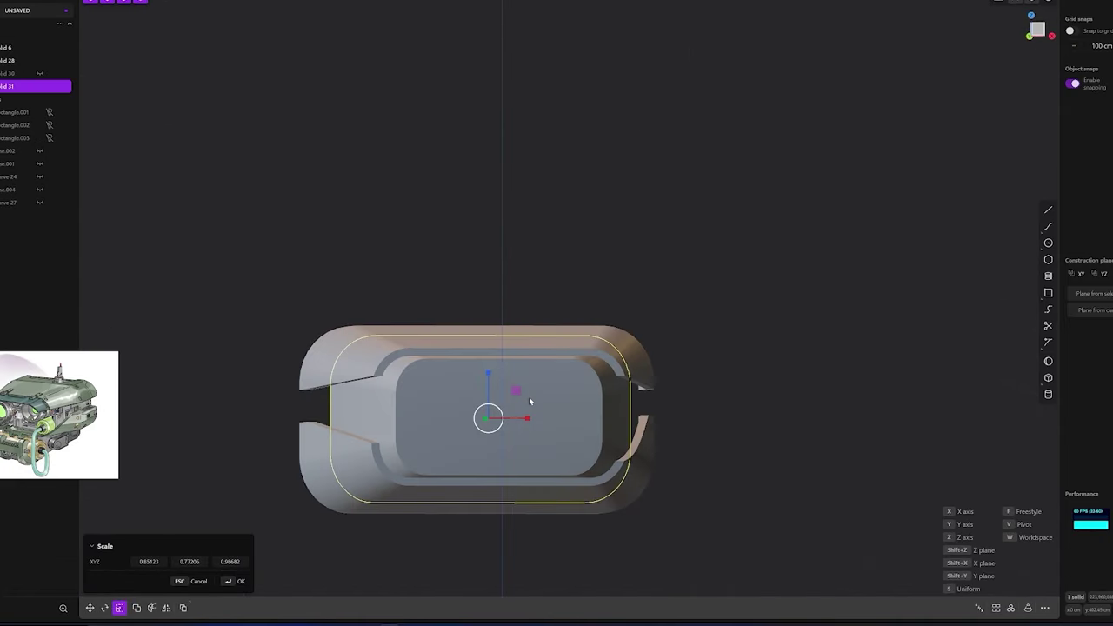
key(Return)
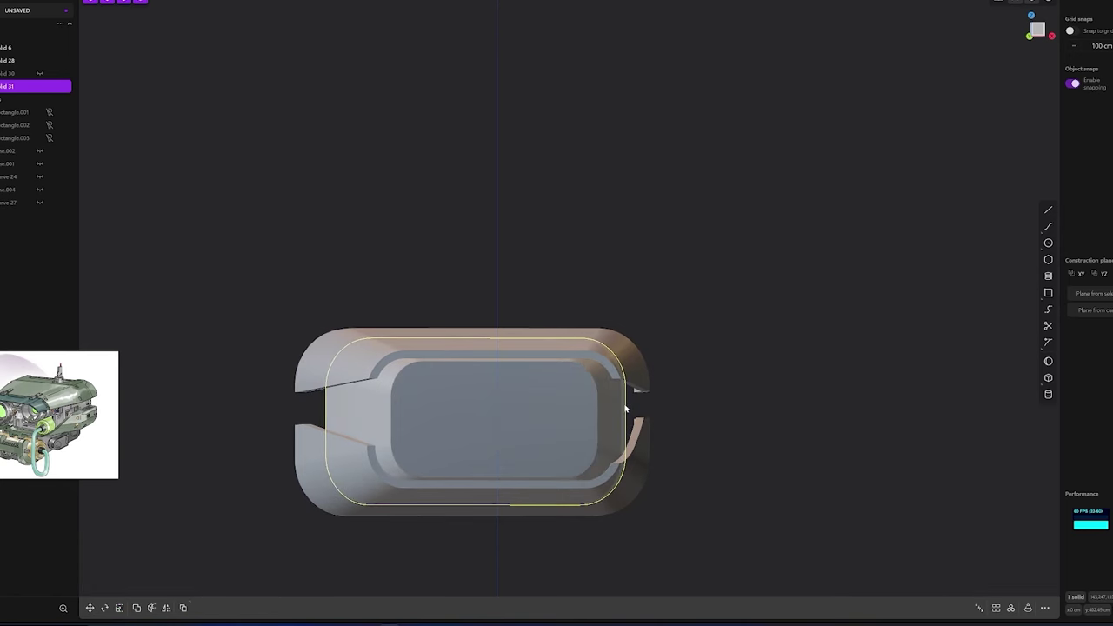
key(Escape)
key(ctrl+s)
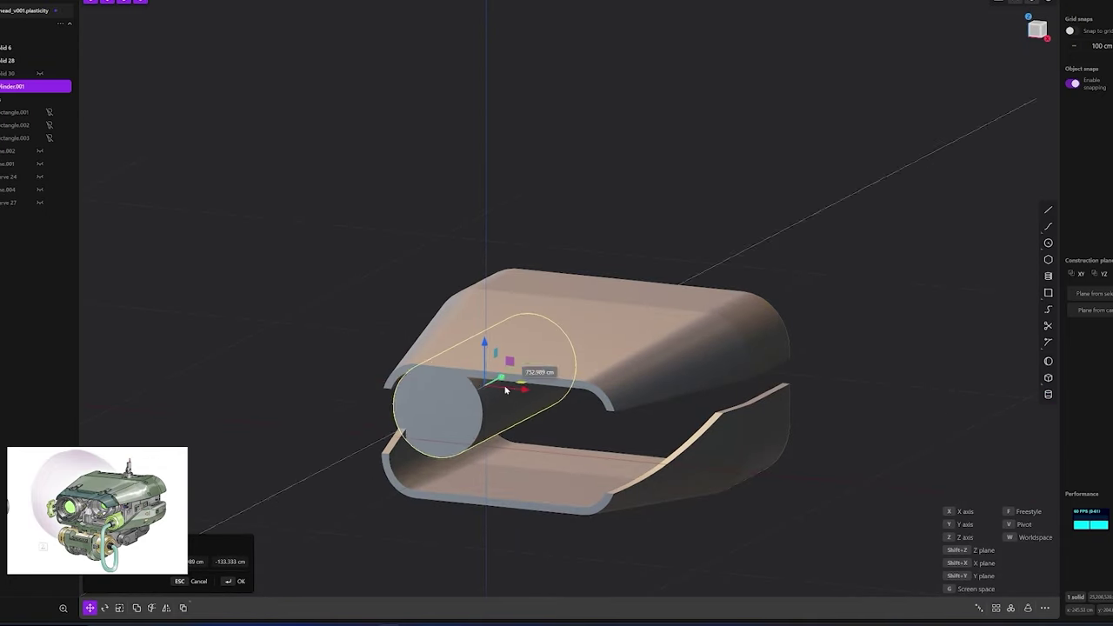
Move a copy of the lens cylinder beside the first to form a second barrel
key(KP_1)
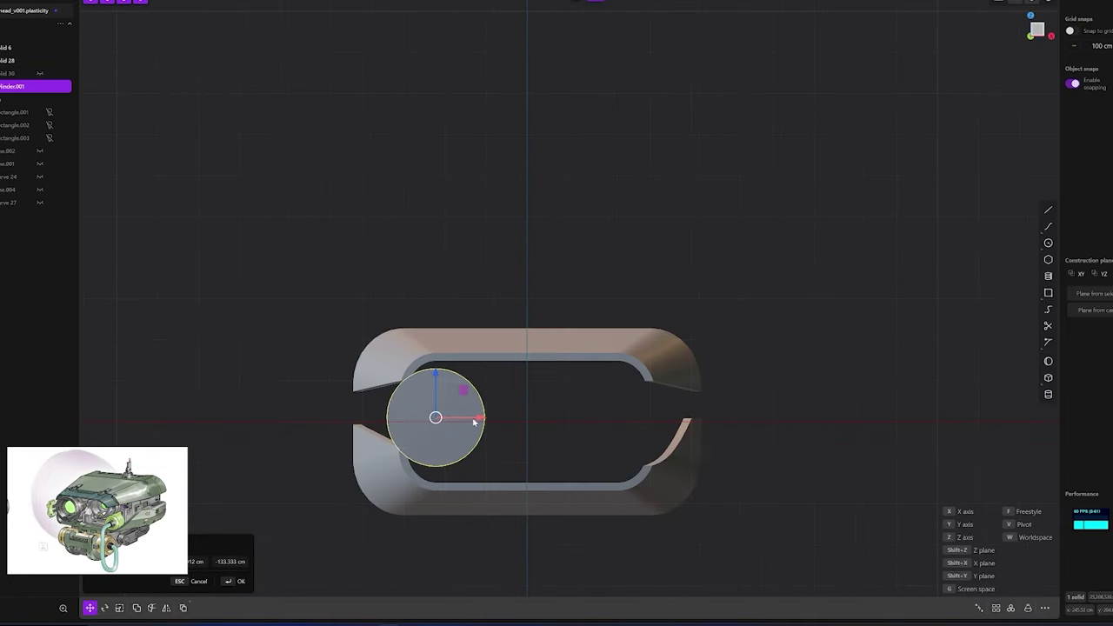
middle_drag(475, 422, 491, 407)
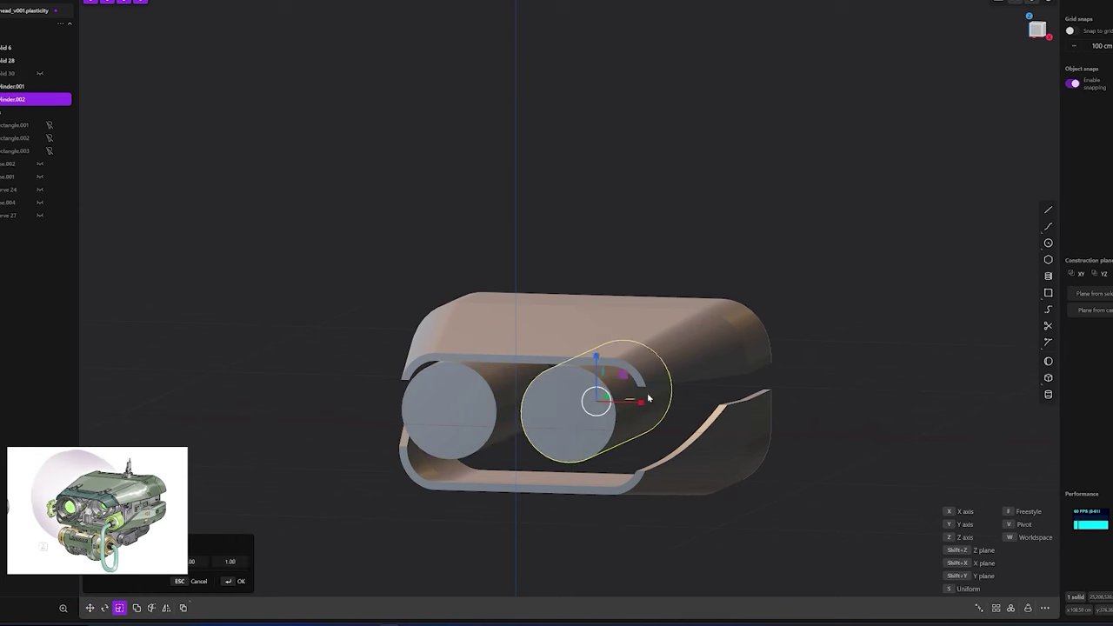
key(KP_1)
key(g)
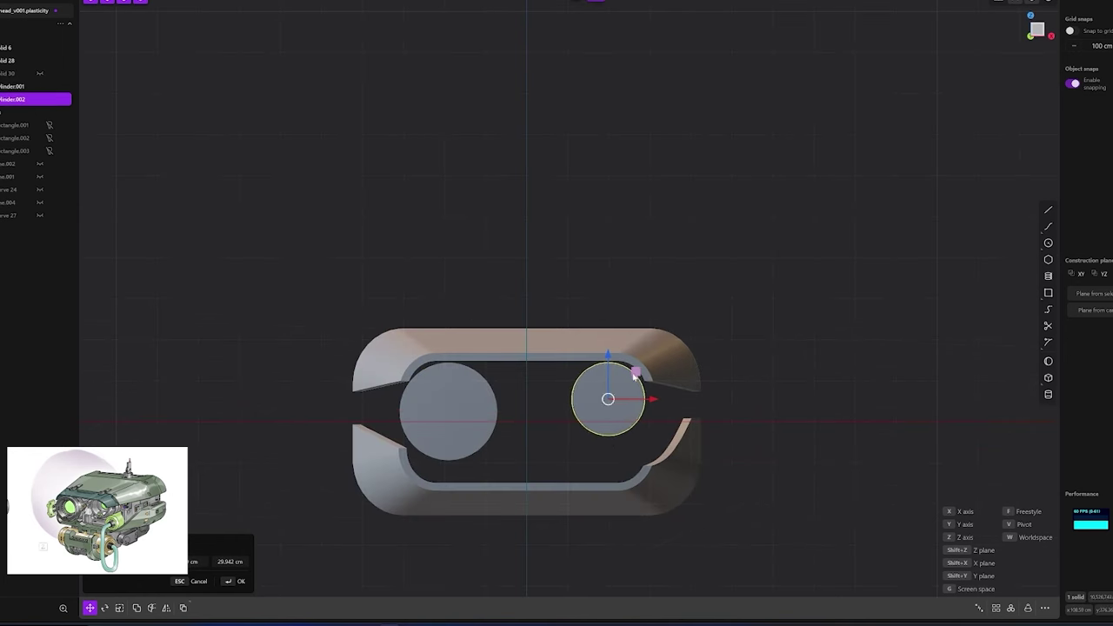
key(KP_3)
middle_drag(712, 402, 679, 391)
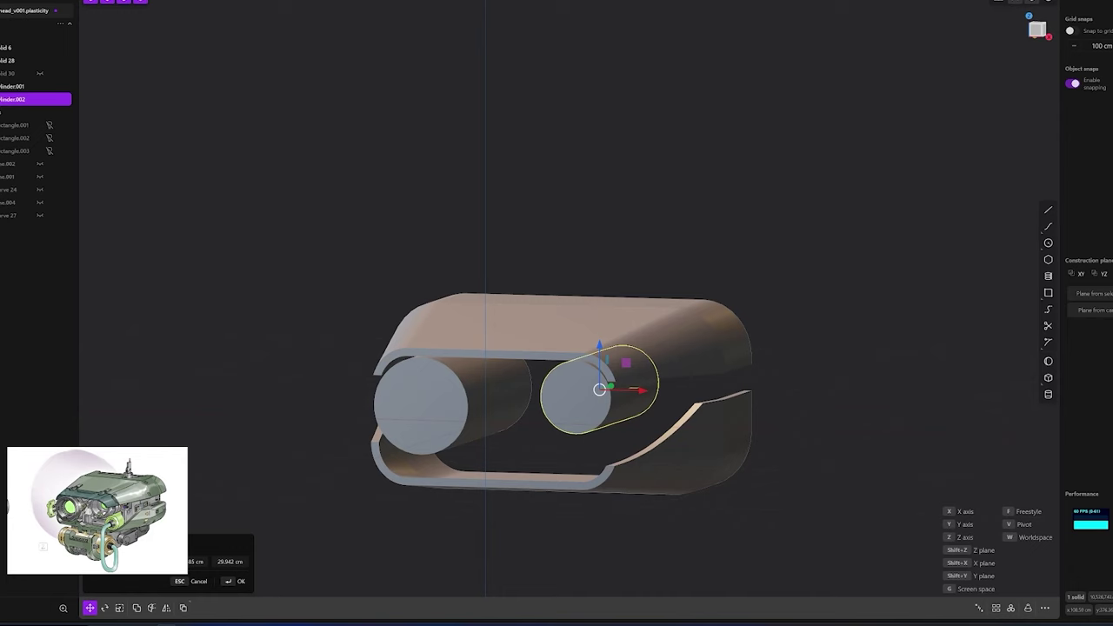
key(KP_1)
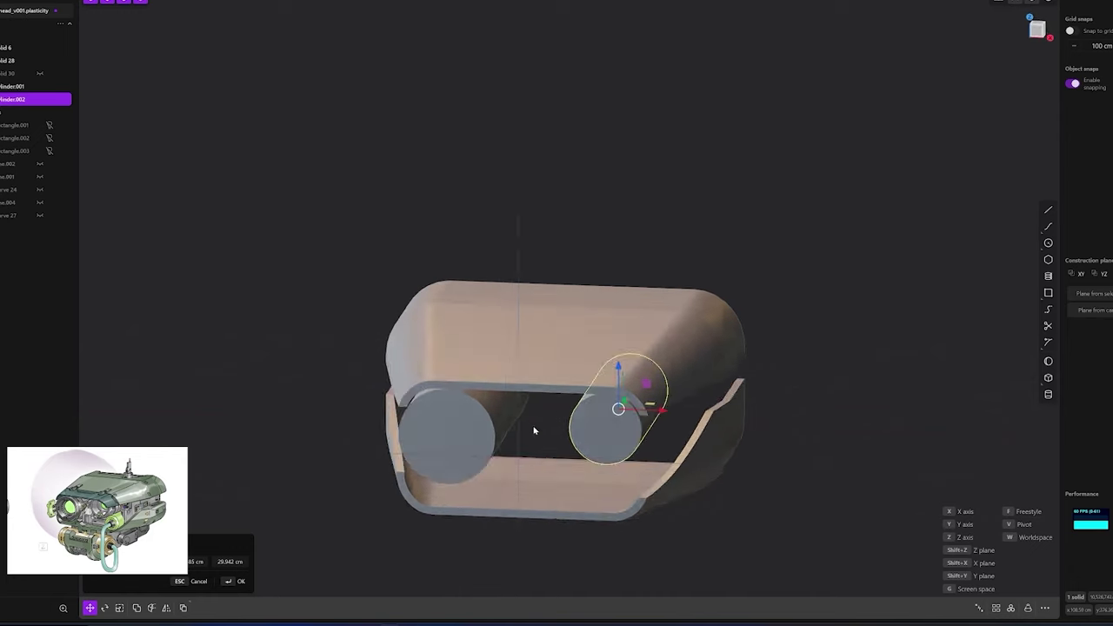
key(Return)
Extrude a rectangle between the two cylinders into a bridging box
click(637, 365)
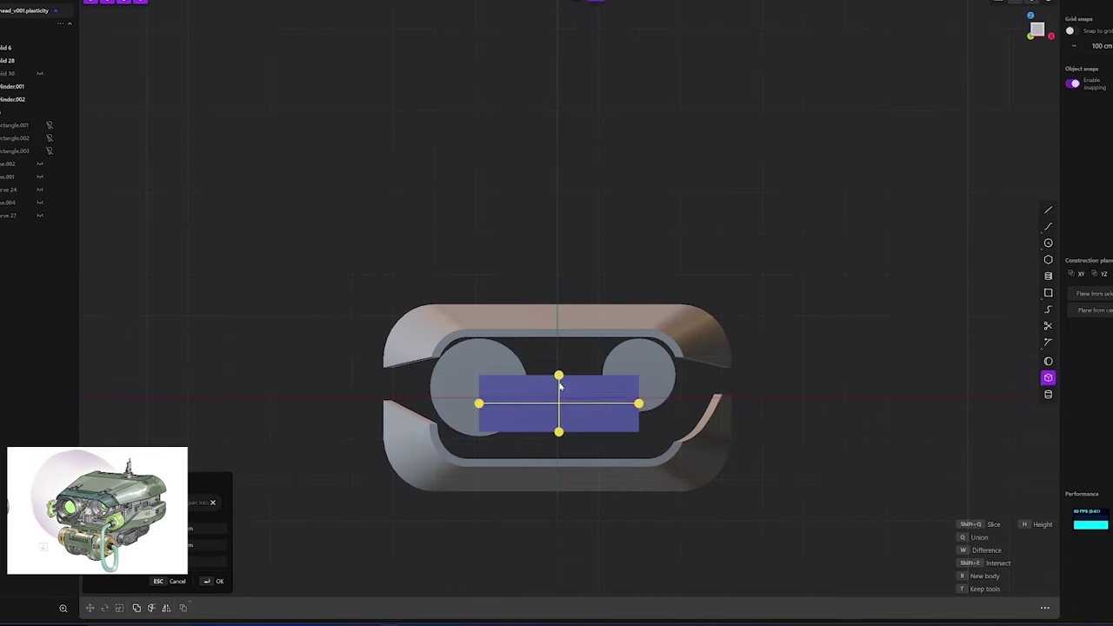
key(e)
key(KP_3)
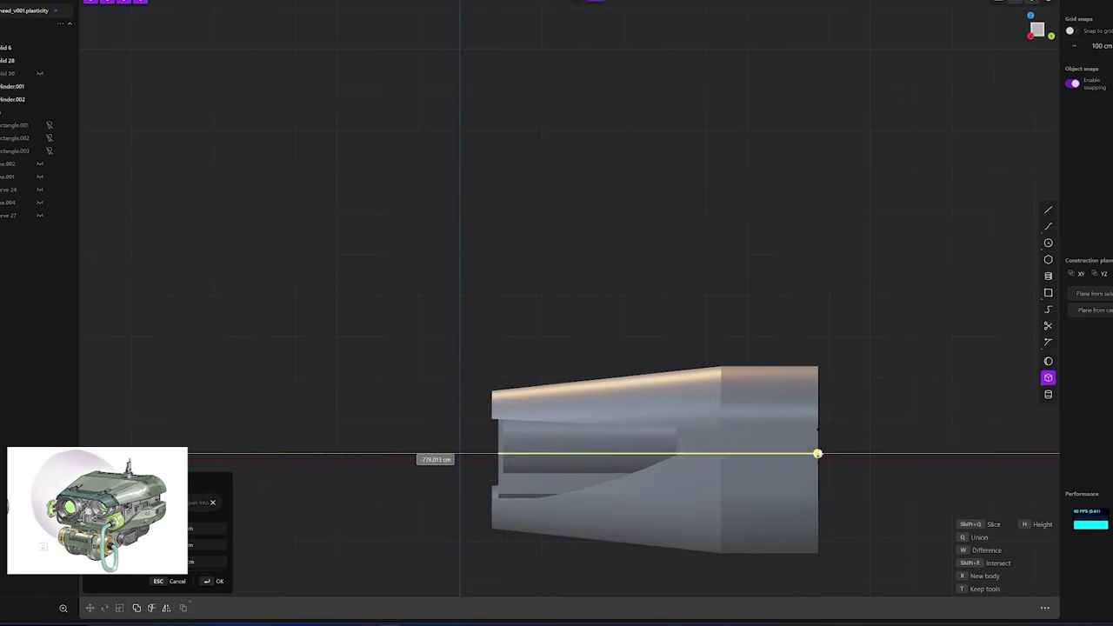
click(867, 454)
key(KP_1)
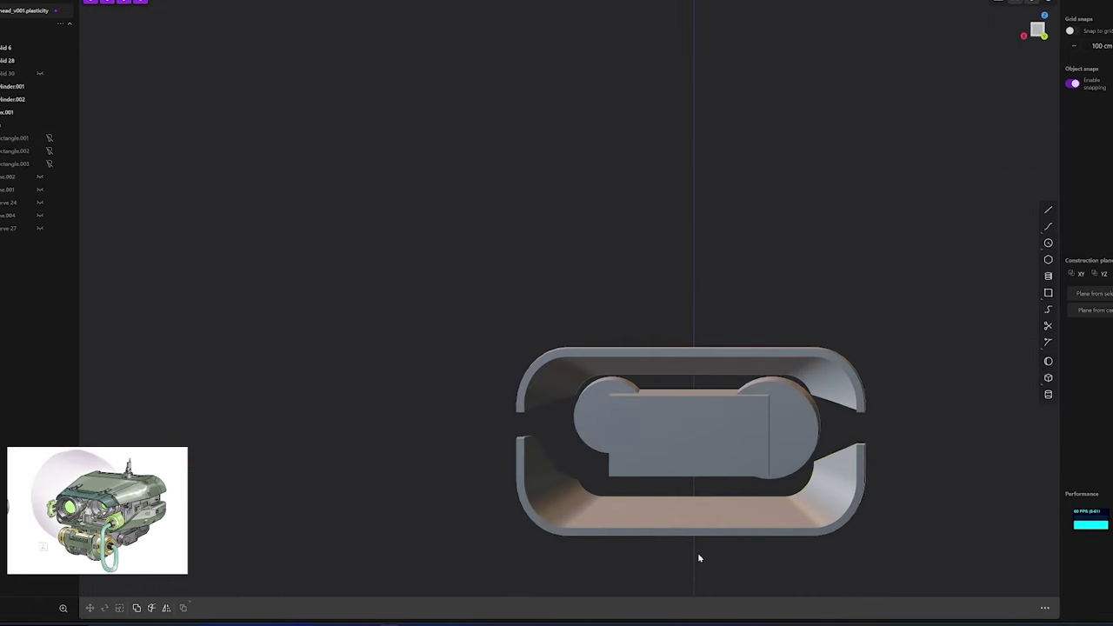
middle_drag(697, 557, 688, 527)
Split the shell face along a line
scroll(685, 511, up, 5)
click(685, 510)
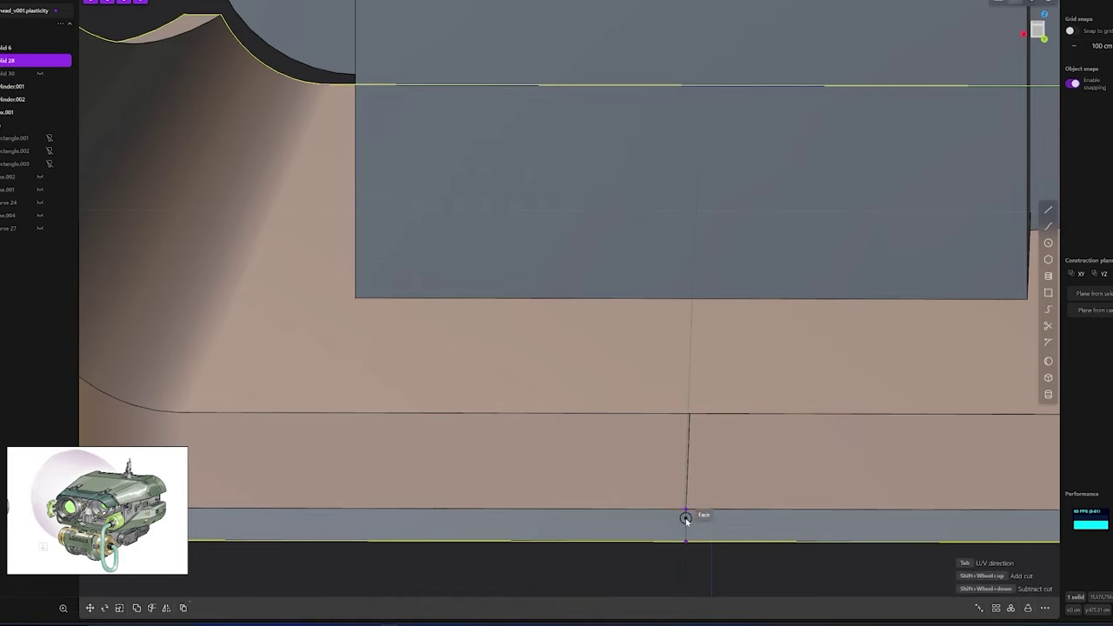
scroll(686, 518, down, 10)
key(3)
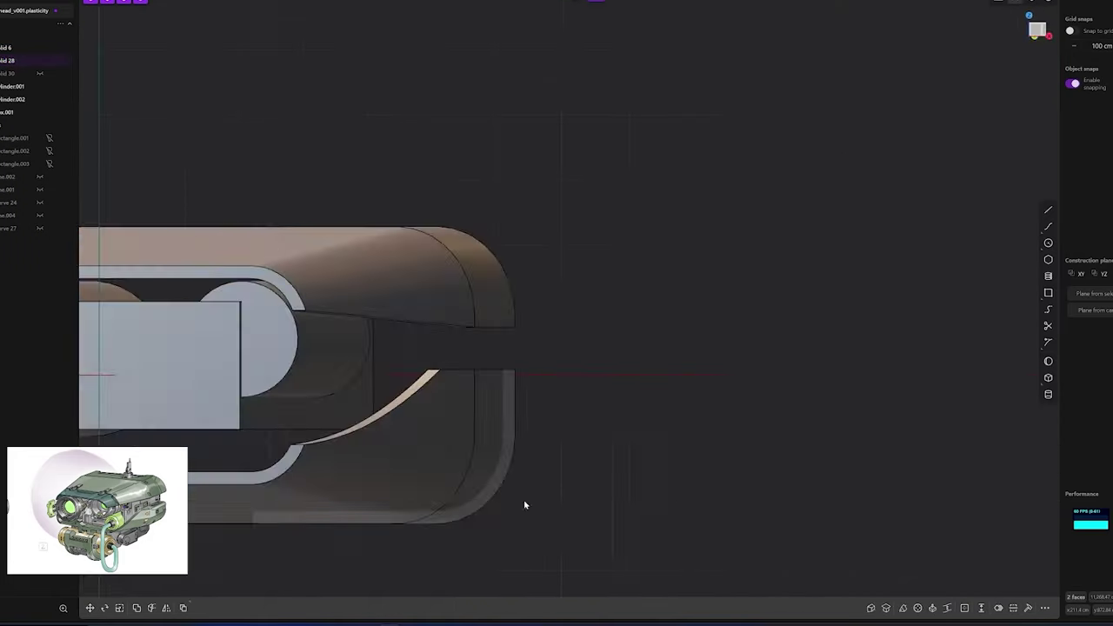
scroll(522, 487, down, 3)
mouse_move(514, 412)
middle_down()
mouse_move(469, 409)
mouse_move(404, 492)
middle_up()
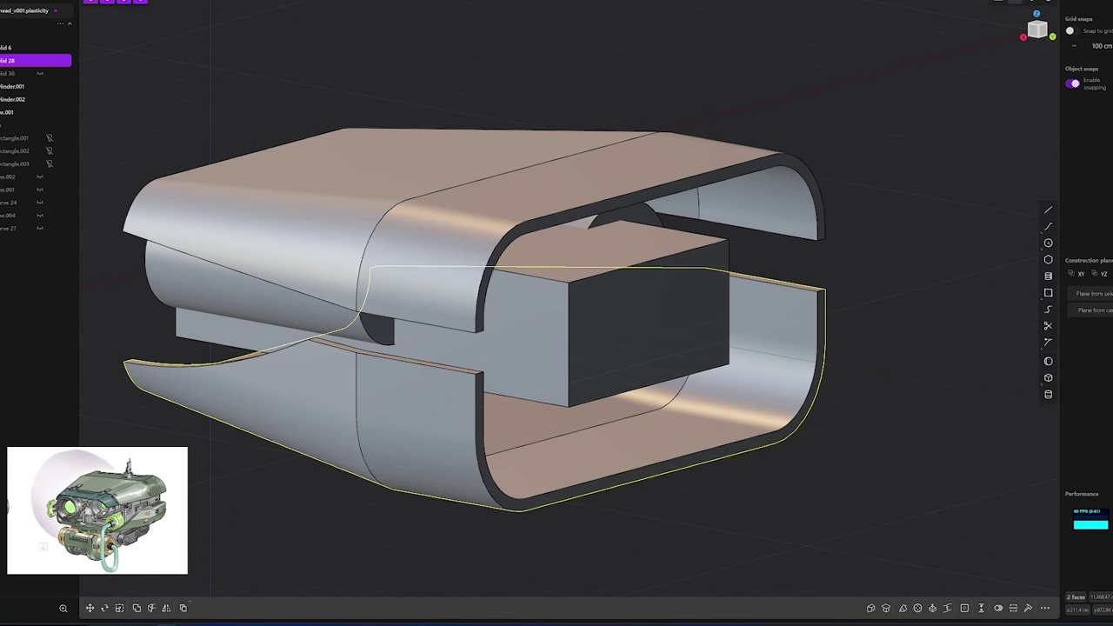
Offset the housing's L-shaped face out about 10 cm and cut about 89 cm deep
click(670, 366)
key(1)
middle_drag(822, 404, 1053, 360)
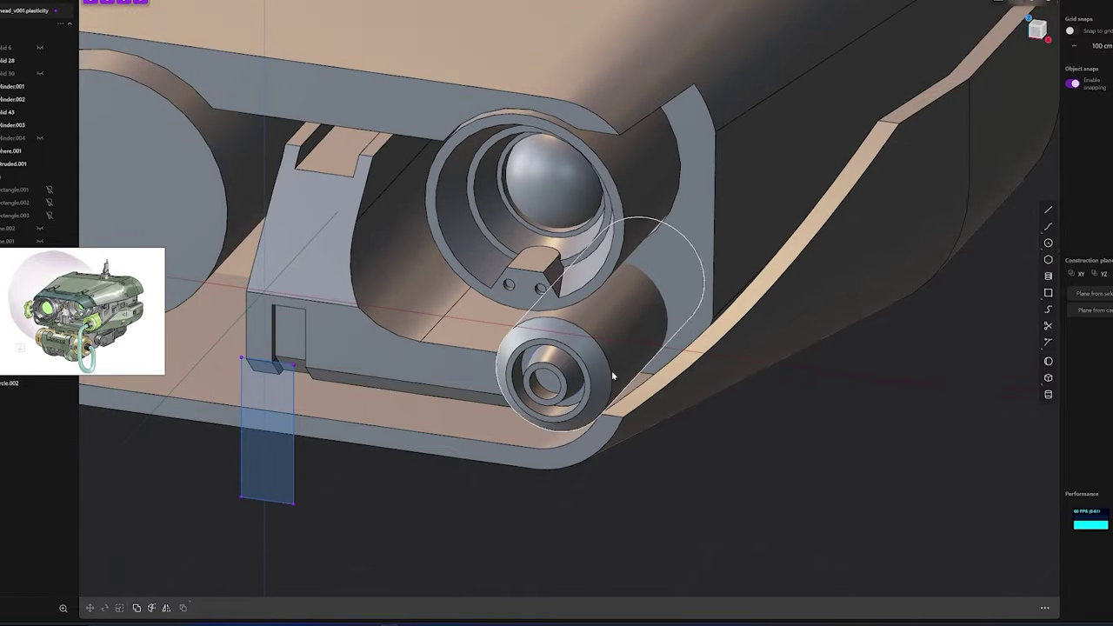
scroll(486, 375, down, 5)
mouse_move(486, 375)
middle_down()
mouse_move(528, 369)
mouse_move(490, 385)
middle_up()
click(490, 386)
key(o)
mouse_move(568, 402)
middle_down()
mouse_move(498, 407)
mouse_move(520, 370)
mouse_move(505, 339)
middle_up()
drag(505, 339, 500, 317)
mouse_move(539, 320)
middle_down()
mouse_move(537, 339)
mouse_move(522, 261)
mouse_move(513, 333)
mouse_move(499, 318)
mouse_move(696, 339)
middle_up()
click(544, 340)
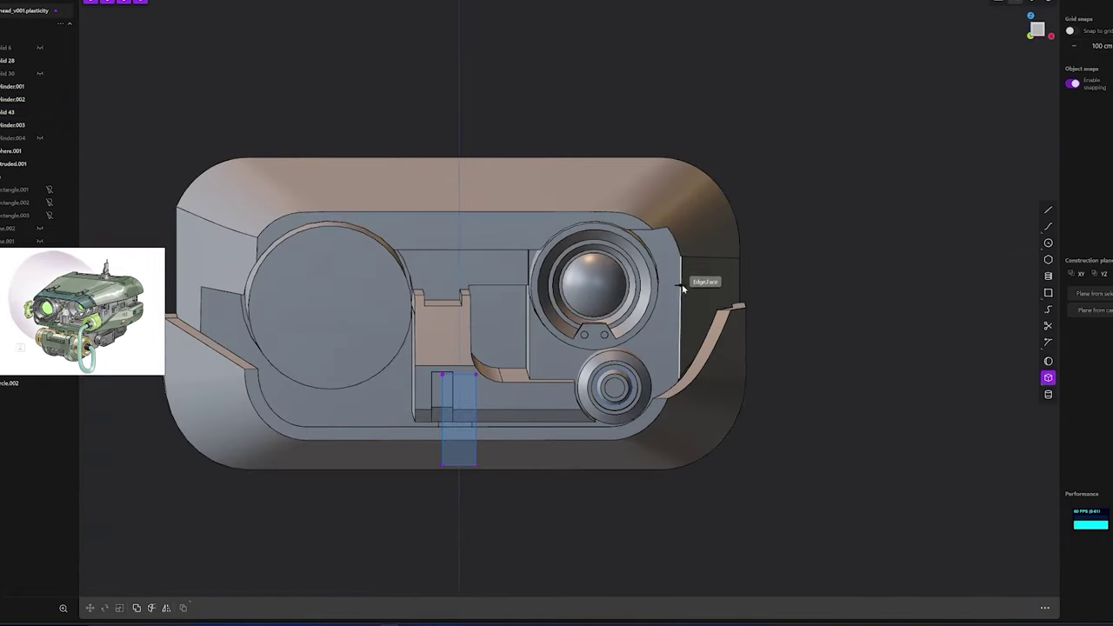
Place a small box feature in the shell wall beside the upper lens
click(661, 259)
middle_drag(661, 259, 687, 299)
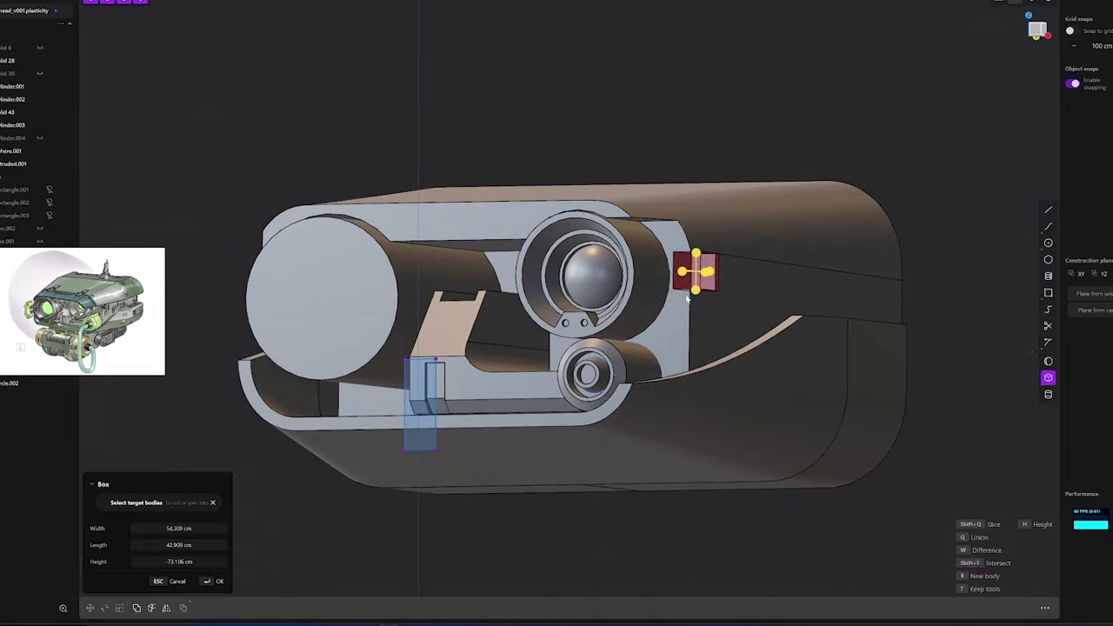
middle_drag(839, 296, 736, 315)
click(737, 315)
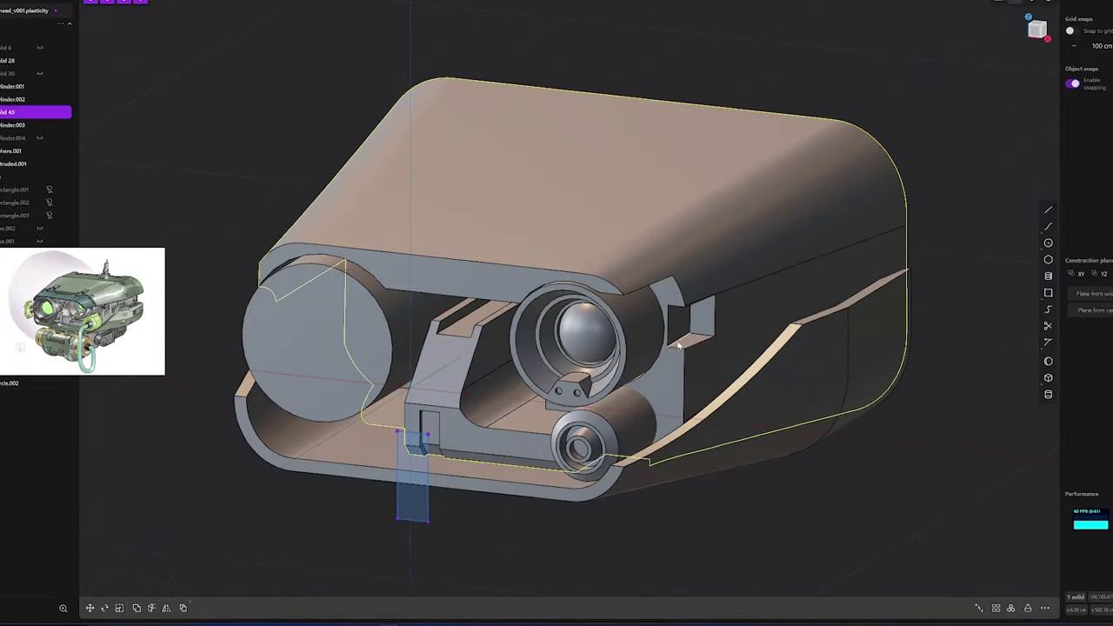
Offset the shell's top face and inner bottom face
mouse_move(701, 352)
middle_down()
mouse_move(687, 298)
mouse_move(713, 224)
mouse_move(423, 249)
mouse_move(383, 278)
mouse_move(436, 409)
mouse_move(426, 395)
middle_up()
click(698, 318)
key(Escape)
click(383, 279)
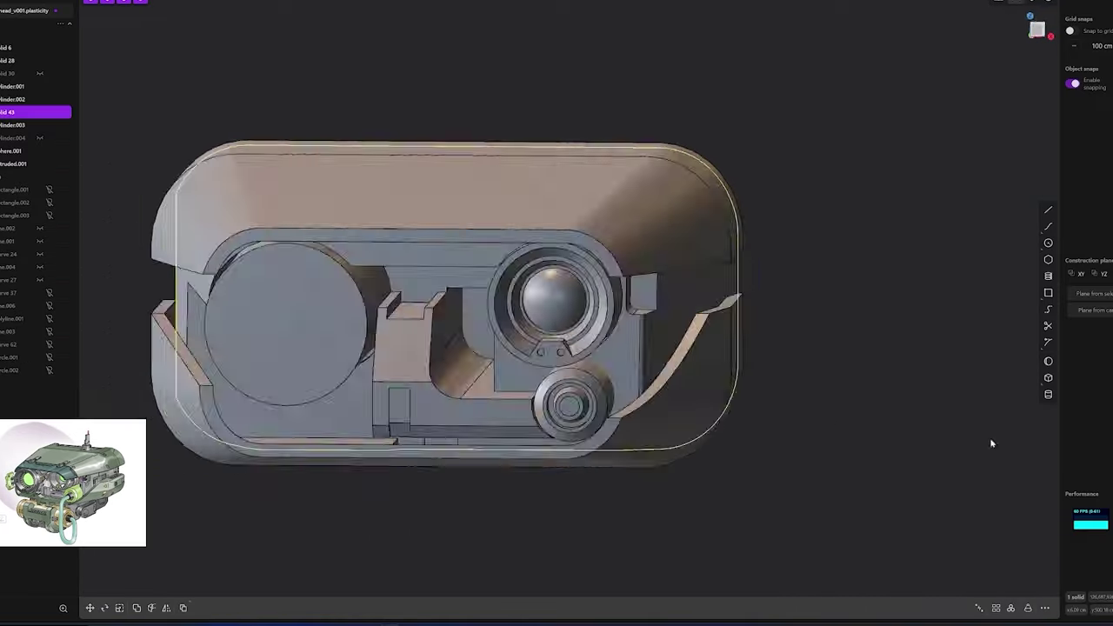
click(426, 395)
click(424, 439)
mouse_move(424, 439)
middle_down()
mouse_move(368, 460)
mouse_move(410, 360)
mouse_move(378, 463)
mouse_move(447, 263)
middle_up()
key(Escape)
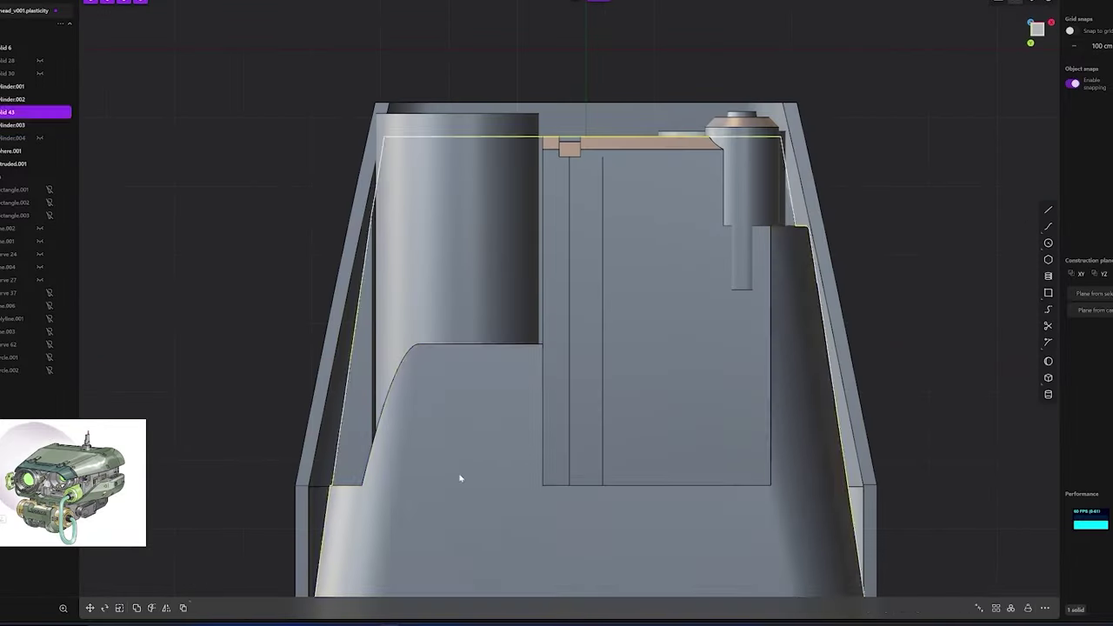
Draw a line on the inner wall and cut the wall along it
key(l)
click(351, 486)
key(Escape)
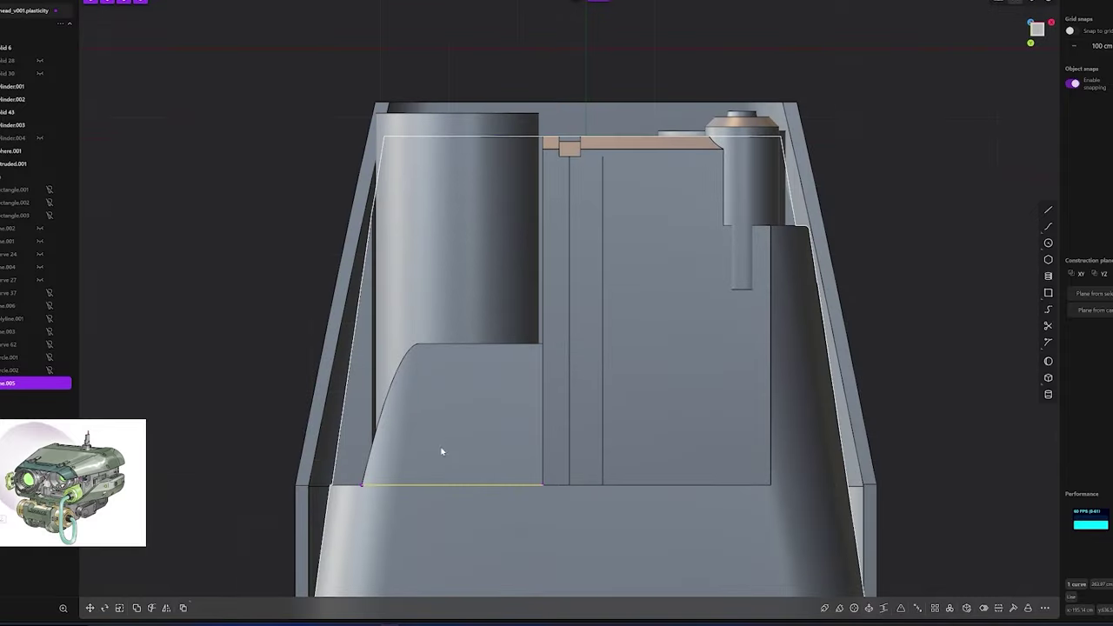
key(c)
key(Escape)
click(449, 457)
Offset the housing's long side face inward about 51.5 cm
key(o)
mouse_move(465, 348)
middle_down()
mouse_move(475, 458)
mouse_move(416, 580)
middle_up()
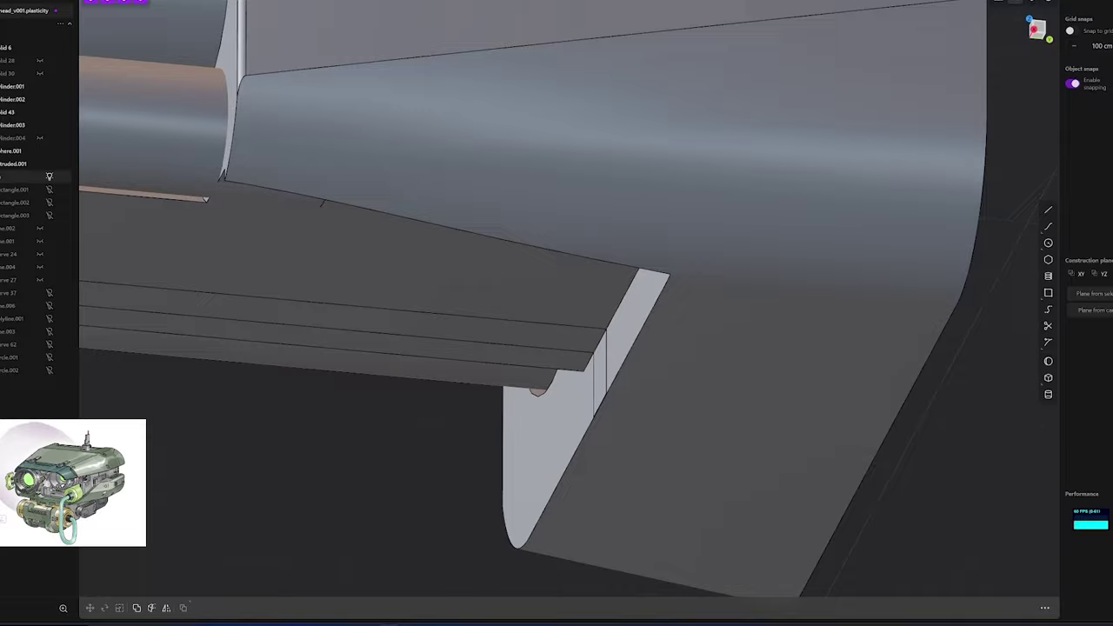
middle_drag(405, 348, 640, 252)
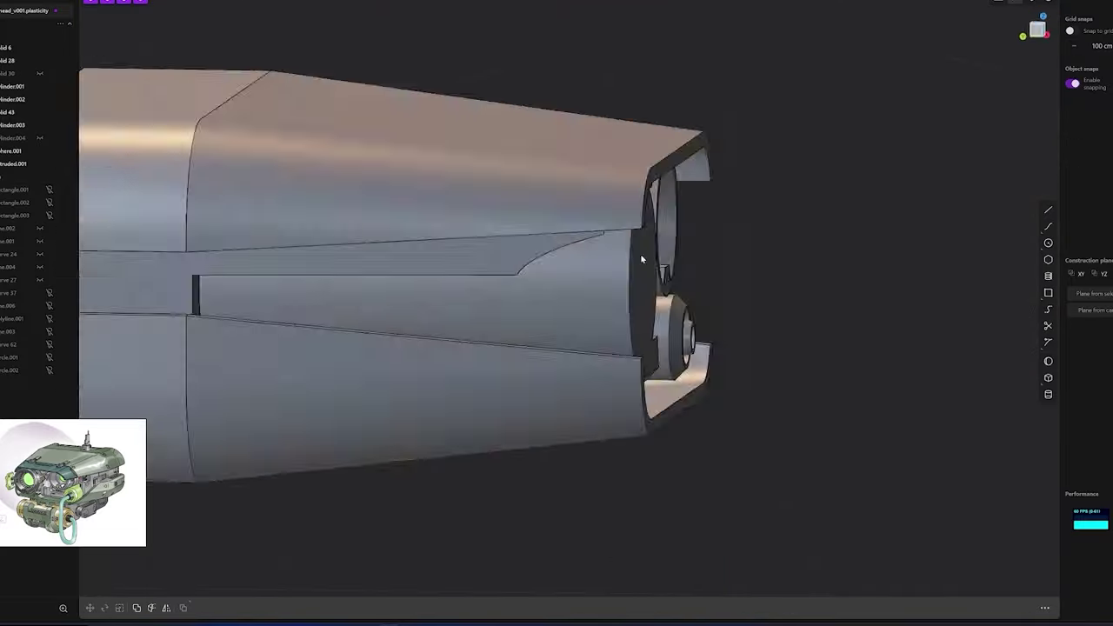
click(520, 245)
key(o)
middle_drag(520, 245, 447, 244)
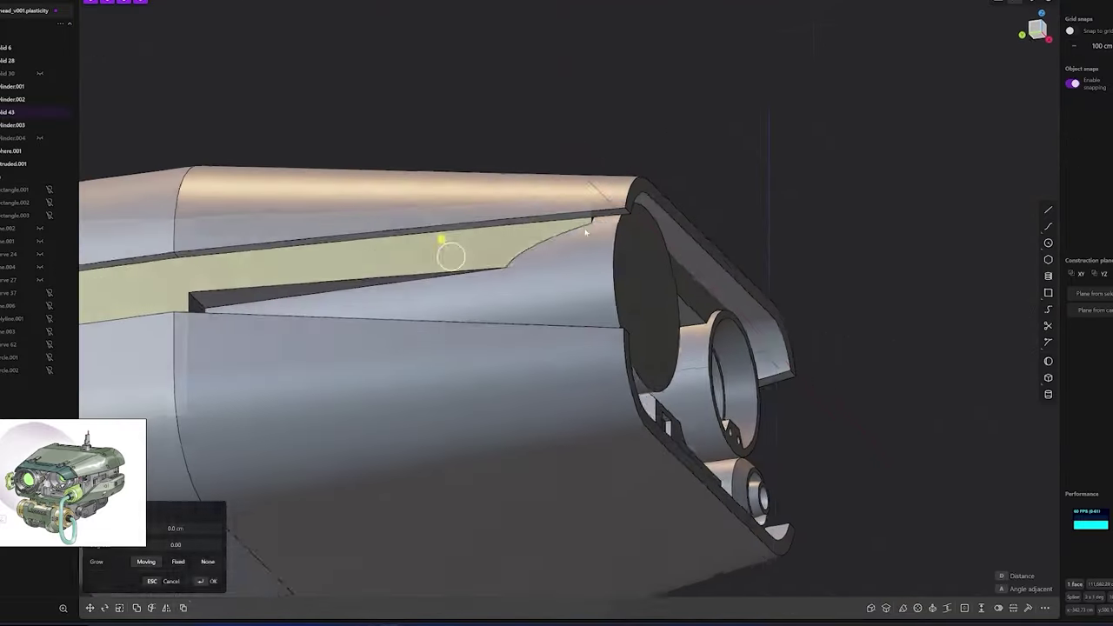
mouse_move(447, 243)
mouse_down()
mouse_move(586, 226)
mouse_move(531, 218)
mouse_move(247, 301)
mouse_up()
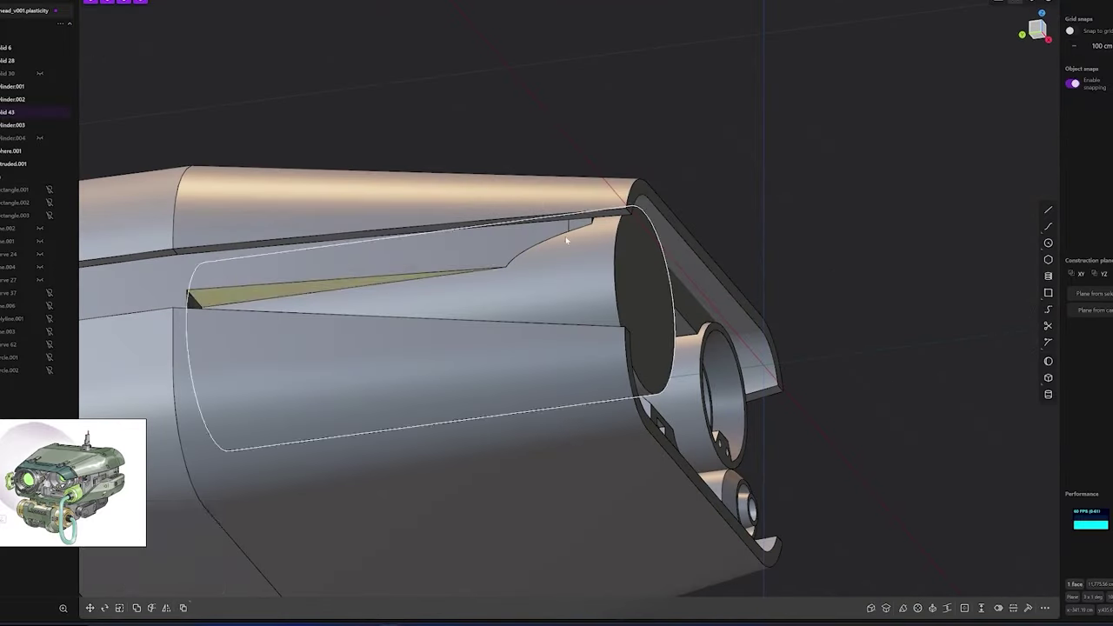
Offset another housing face to a new depth and confirm it
middle_drag(566, 240, 467, 212)
key(o)
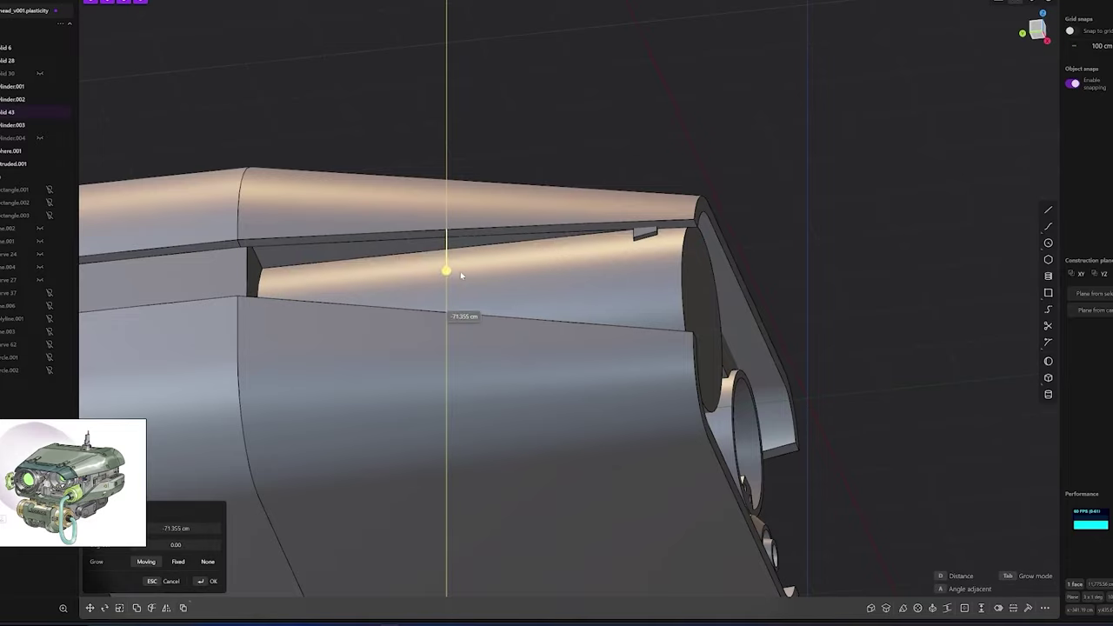
mouse_move(461, 276)
middle_down()
mouse_move(550, 275)
mouse_move(505, 229)
mouse_move(542, 310)
middle_up()
scroll(621, 126, up, 5)
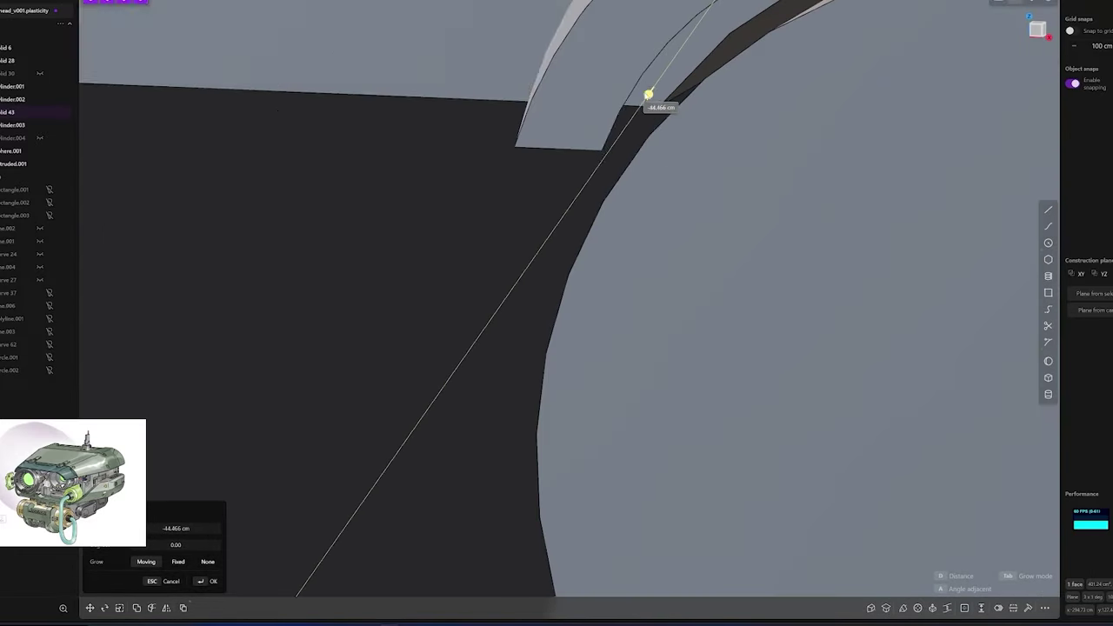
middle_drag(628, 125, 609, 162)
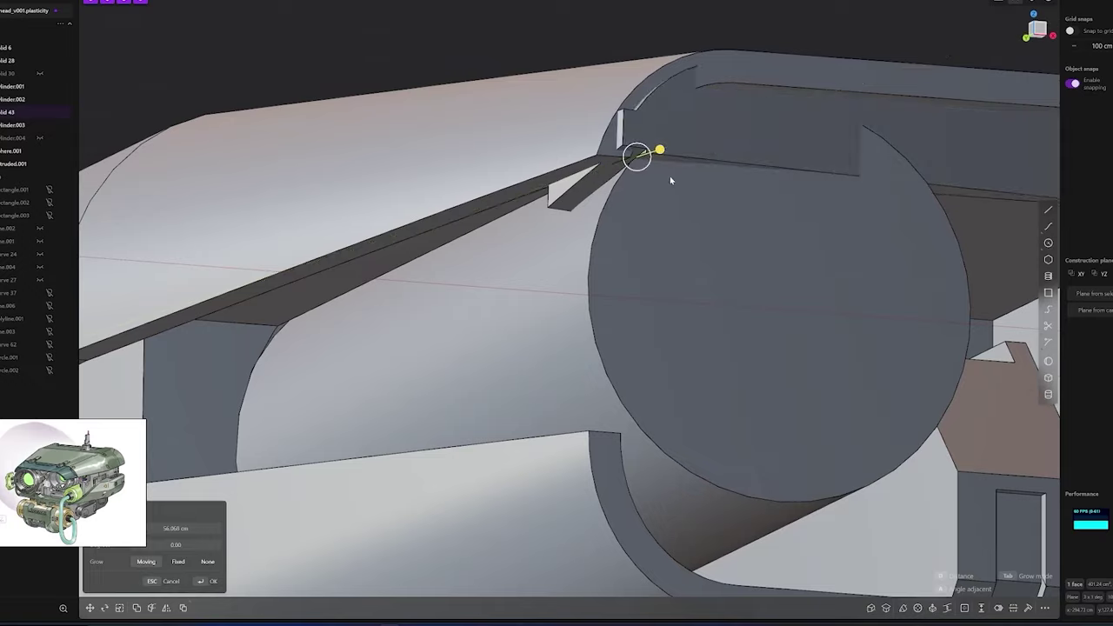
mouse_move(670, 180)
middle_down()
mouse_move(666, 78)
mouse_move(676, 110)
mouse_move(457, 261)
mouse_move(610, 198)
mouse_move(578, 245)
middle_up()
key(Return)
Offset a face of the small block and slice the block with a cut
key(o)
scroll(578, 245, up, 5)
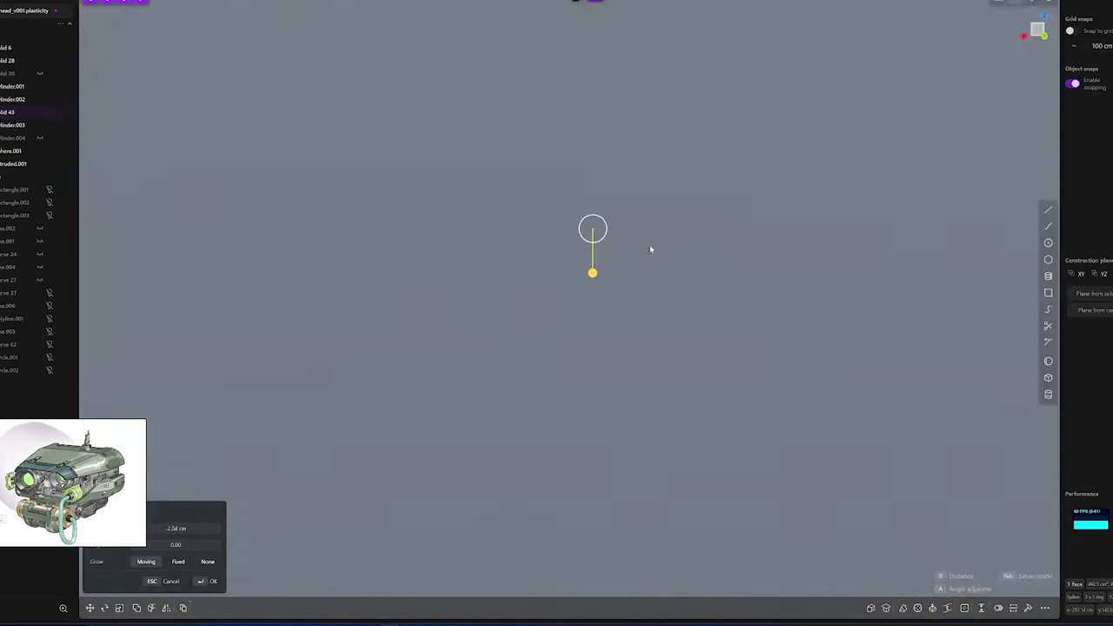
scroll(649, 249, down, 5)
key(l)
key(Return)
scroll(557, 226, down, 3)
mouse_move(557, 226)
middle_down()
mouse_move(727, 332)
mouse_move(837, 358)
middle_up()
scroll(727, 332, down, 5)
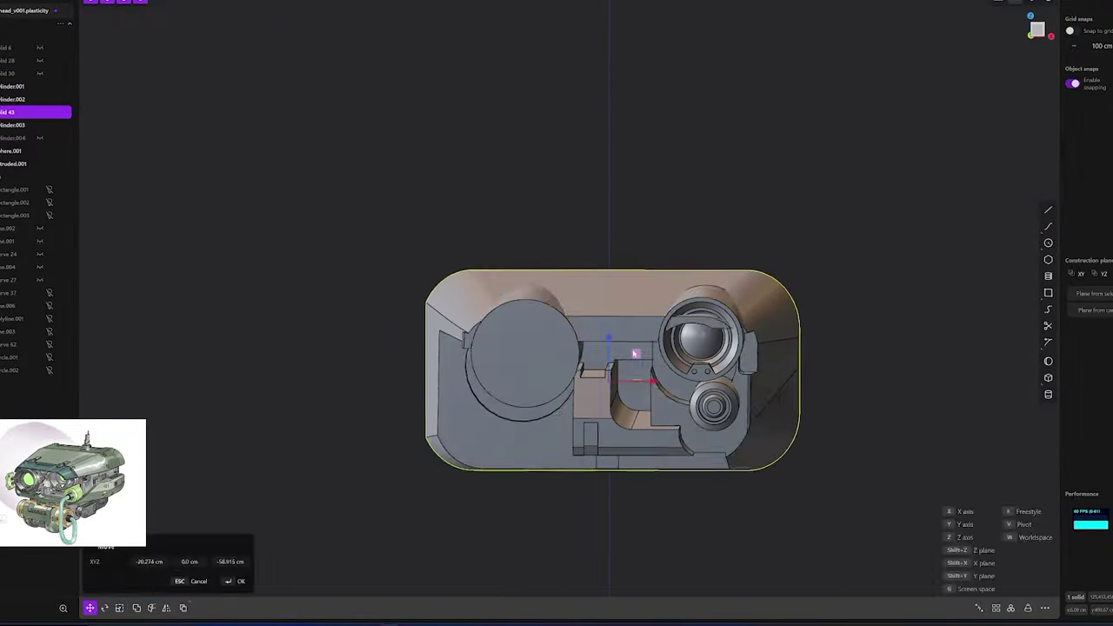
Draw a box in front view and subtract it from the housing as a notch
middle_drag(522, 348, 658, 447)
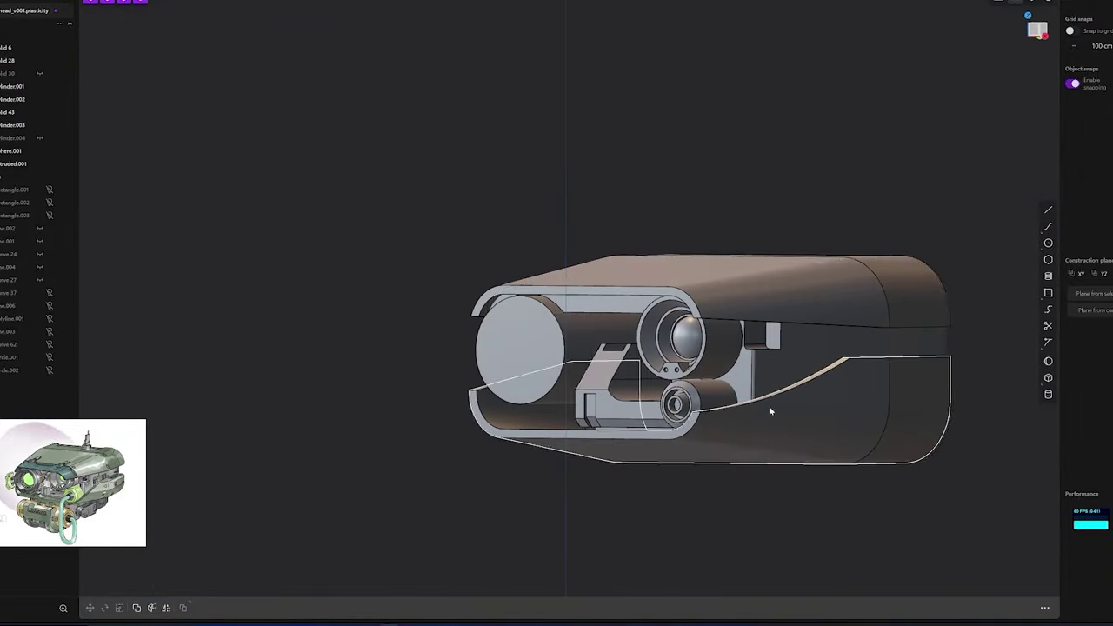
mouse_move(770, 411)
middle_down()
mouse_move(820, 386)
mouse_move(822, 417)
middle_up()
key(KP_1)
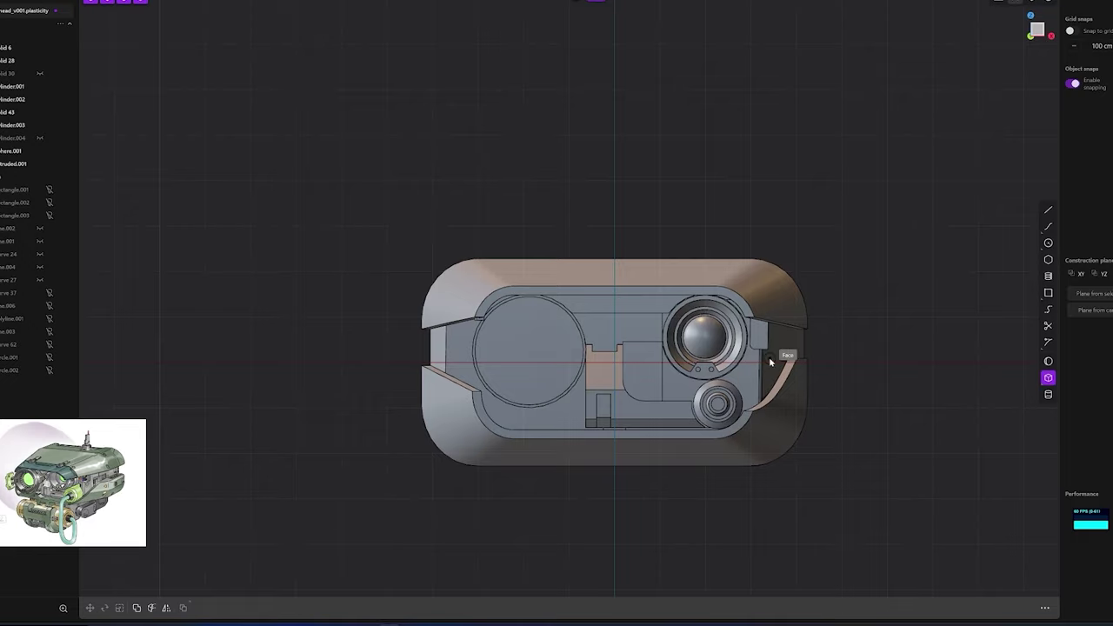
click(769, 366)
middle_drag(768, 367, 609, 409)
click(827, 438)
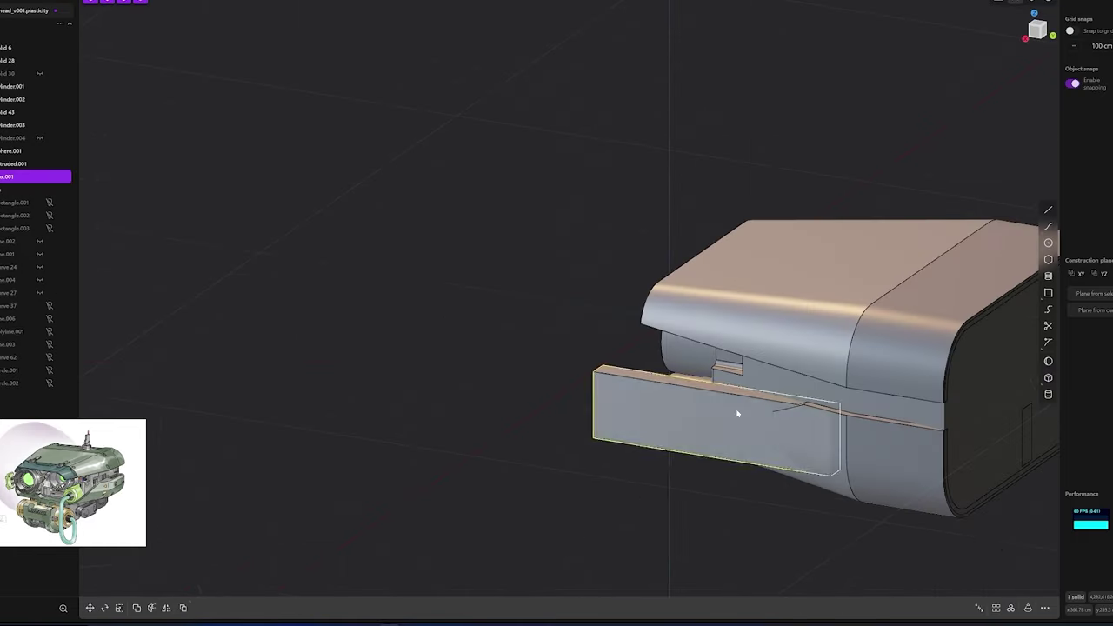
mouse_move(739, 415)
middle_down()
mouse_move(589, 446)
mouse_move(879, 360)
mouse_move(742, 278)
mouse_move(805, 300)
mouse_move(833, 389)
mouse_move(658, 326)
middle_up()
key(ctrl+minus)
key(Return)
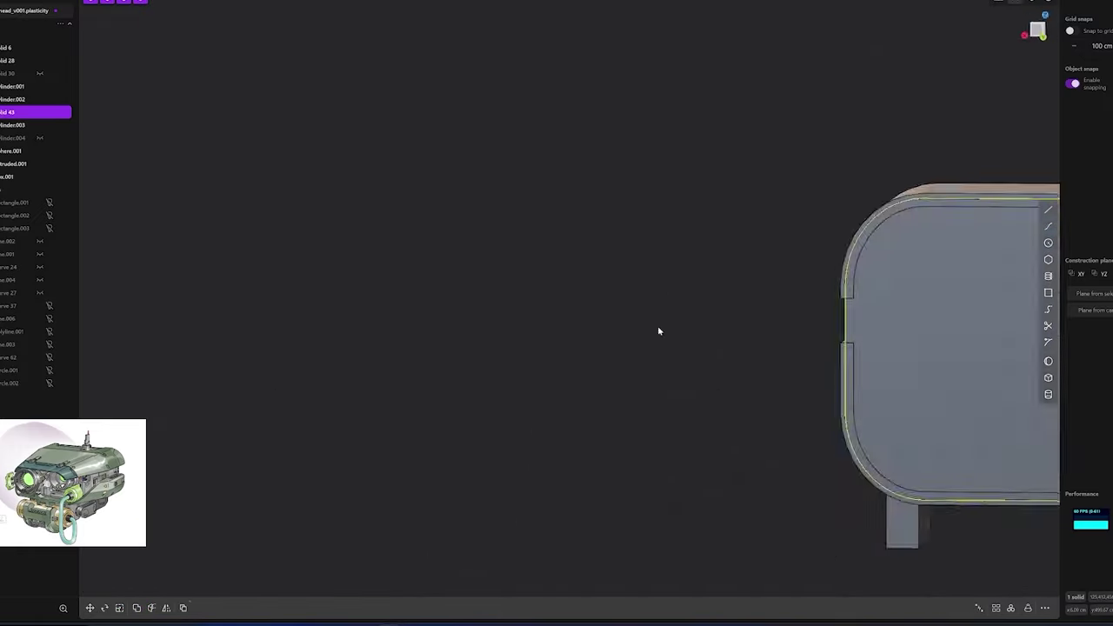
Reposition the cutting box on the housing
click(852, 308)
key(g)
mouse_move(852, 308)
middle_down()
mouse_move(628, 410)
mouse_move(716, 416)
mouse_move(851, 463)
mouse_move(582, 329)
mouse_move(562, 206)
mouse_move(576, 406)
mouse_move(586, 330)
mouse_move(630, 274)
mouse_move(743, 281)
mouse_move(736, 246)
mouse_move(927, 333)
mouse_move(565, 272)
mouse_move(644, 308)
mouse_move(594, 288)
mouse_move(745, 290)
middle_up()
click(851, 464)
Offset a side face of the housing and draft it at an angle
click(630, 275)
key(o)
key(m)
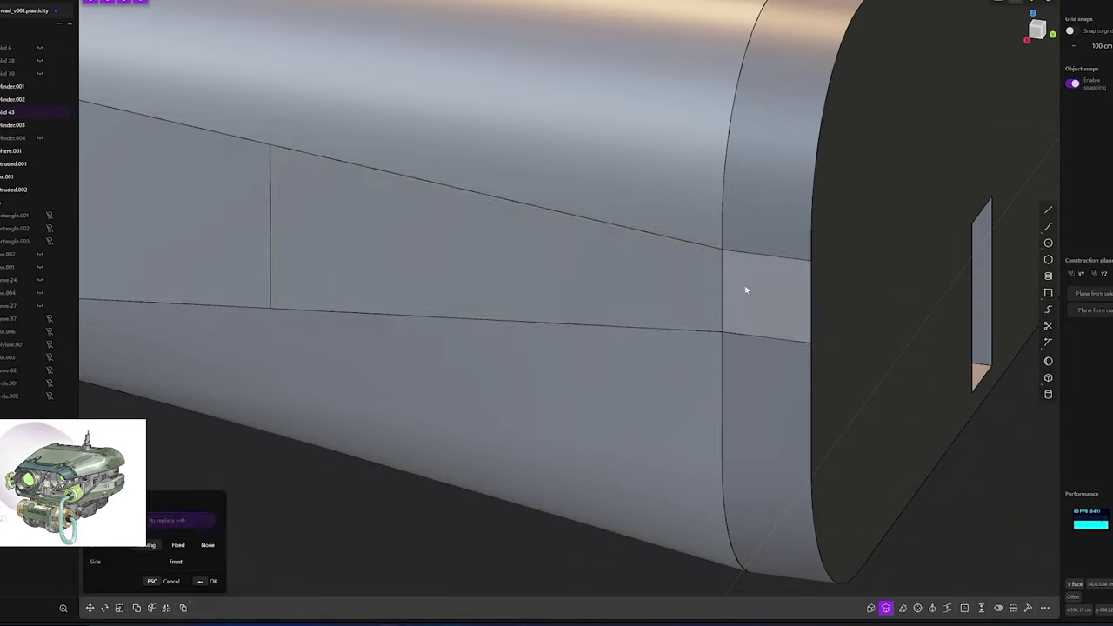
mouse_move(208, 511)
middle_down()
mouse_move(472, 290)
mouse_move(450, 278)
mouse_move(676, 423)
mouse_move(587, 383)
mouse_move(566, 398)
middle_up()
key(d)
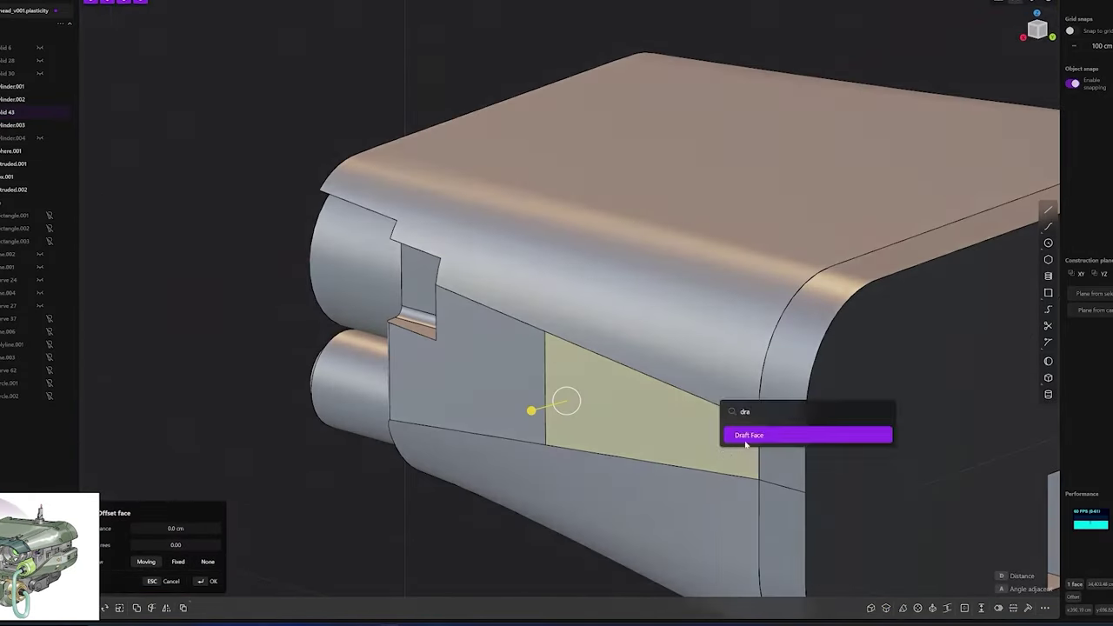
key(Return)
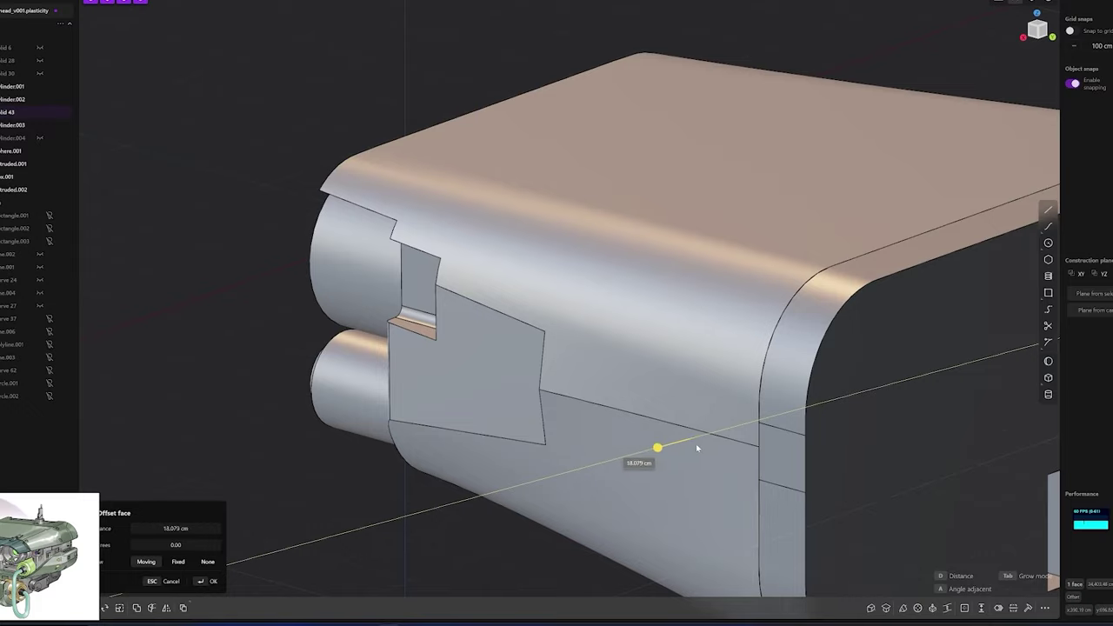
Scale and extrude the side face into a thin rib near the rounded corner
mouse_move(705, 442)
middle_down()
mouse_move(844, 410)
mouse_move(686, 449)
mouse_move(734, 439)
middle_up()
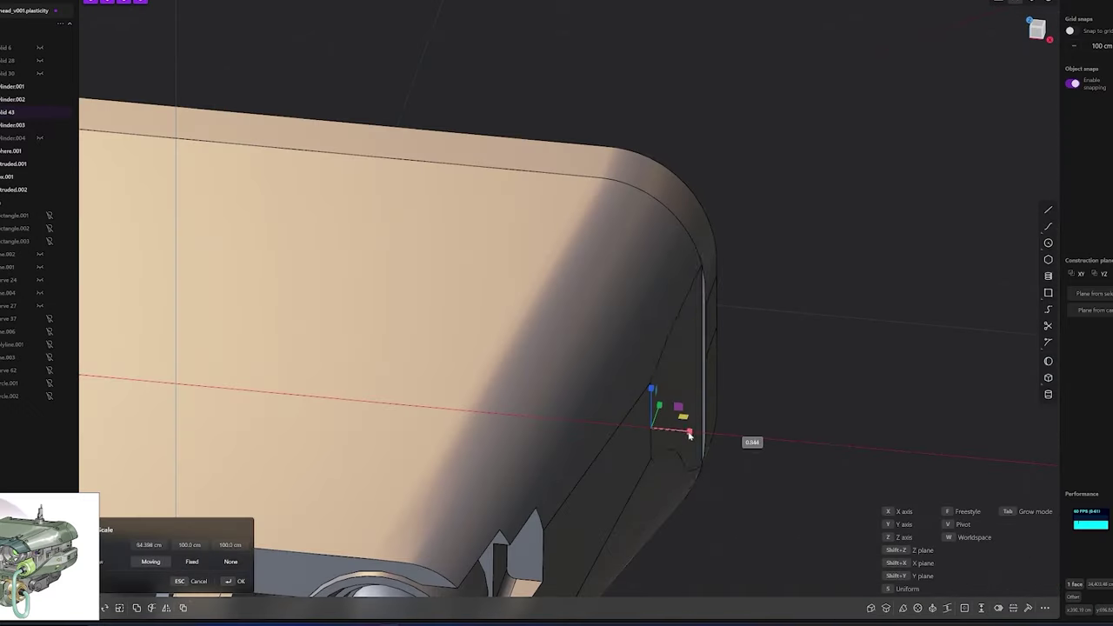
key(Return)
mouse_move(707, 333)
middle_down()
mouse_move(346, 405)
mouse_move(568, 380)
mouse_move(434, 417)
mouse_move(513, 409)
mouse_move(371, 380)
mouse_move(653, 465)
mouse_move(634, 450)
middle_up()
key(o)
key(e)
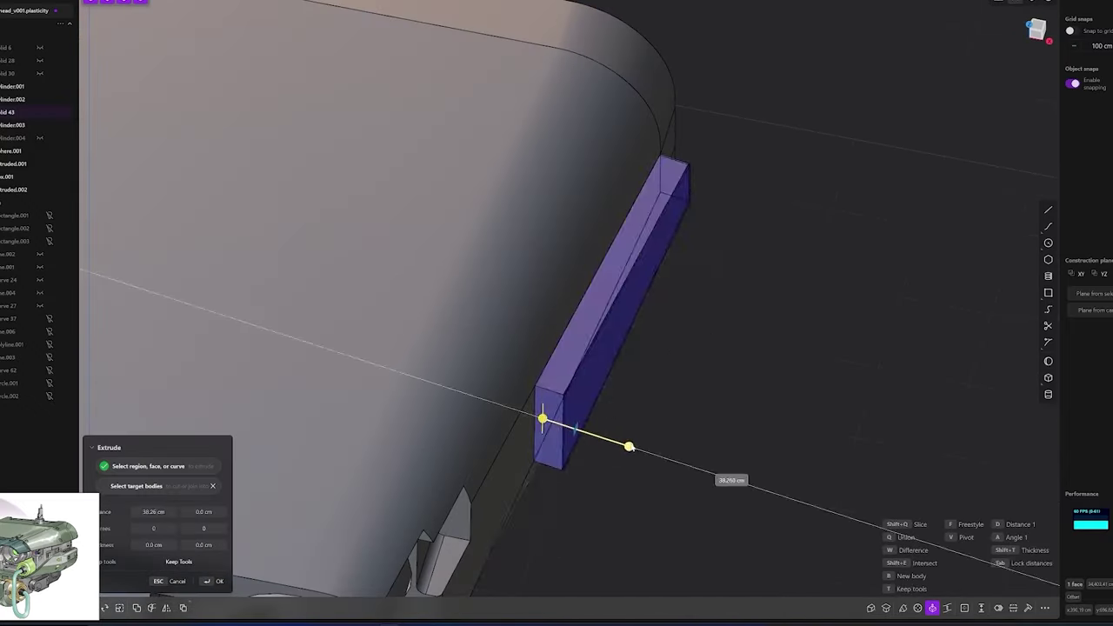
key(s)
mouse_move(661, 168)
middle_down()
mouse_move(652, 335)
mouse_move(567, 360)
mouse_move(599, 340)
mouse_move(669, 368)
mouse_move(641, 371)
middle_up()
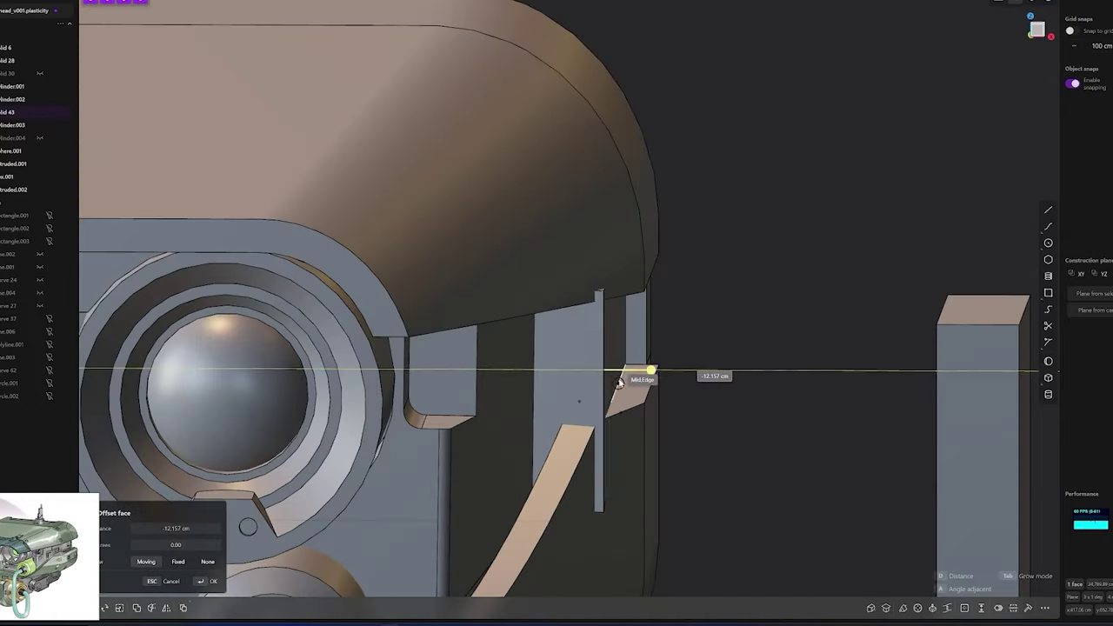
mouse_move(569, 393)
middle_down()
mouse_move(444, 345)
mouse_move(567, 365)
mouse_move(490, 455)
mouse_move(667, 398)
middle_up()
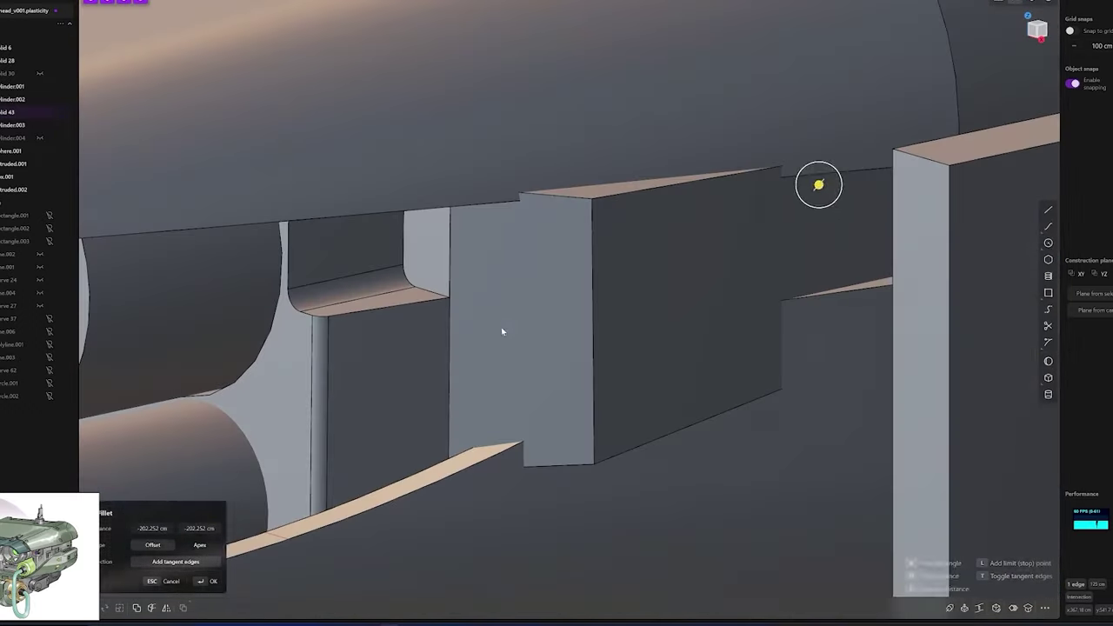
Fillet the side panel cut-out edges, settling on a small radius at the lower edge
drag(539, 312, 475, 291)
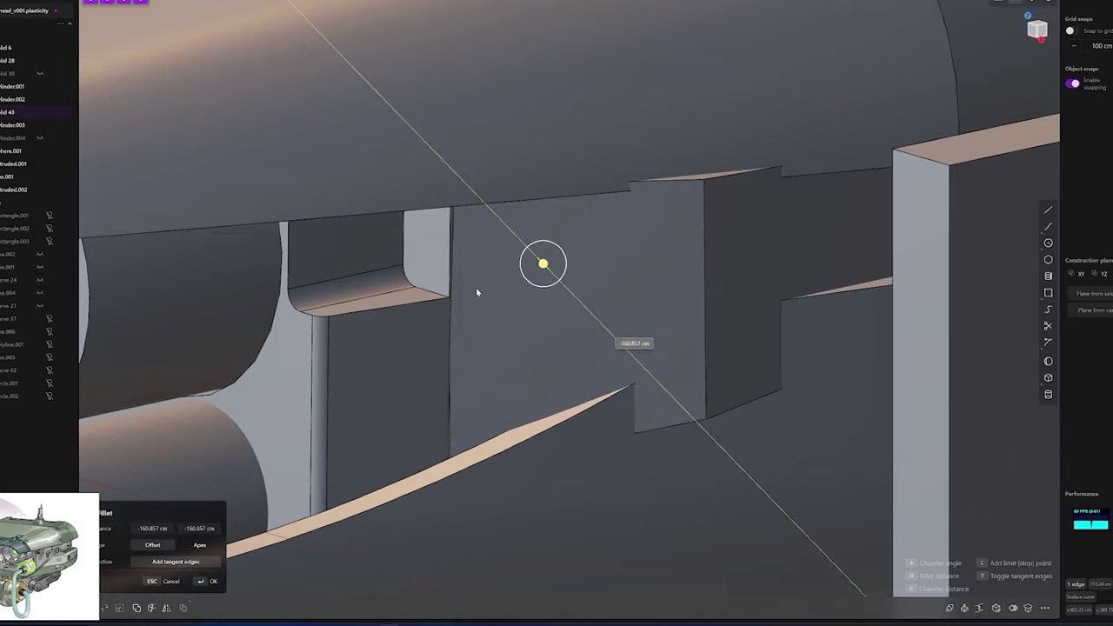
middle_drag(476, 290, 515, 249)
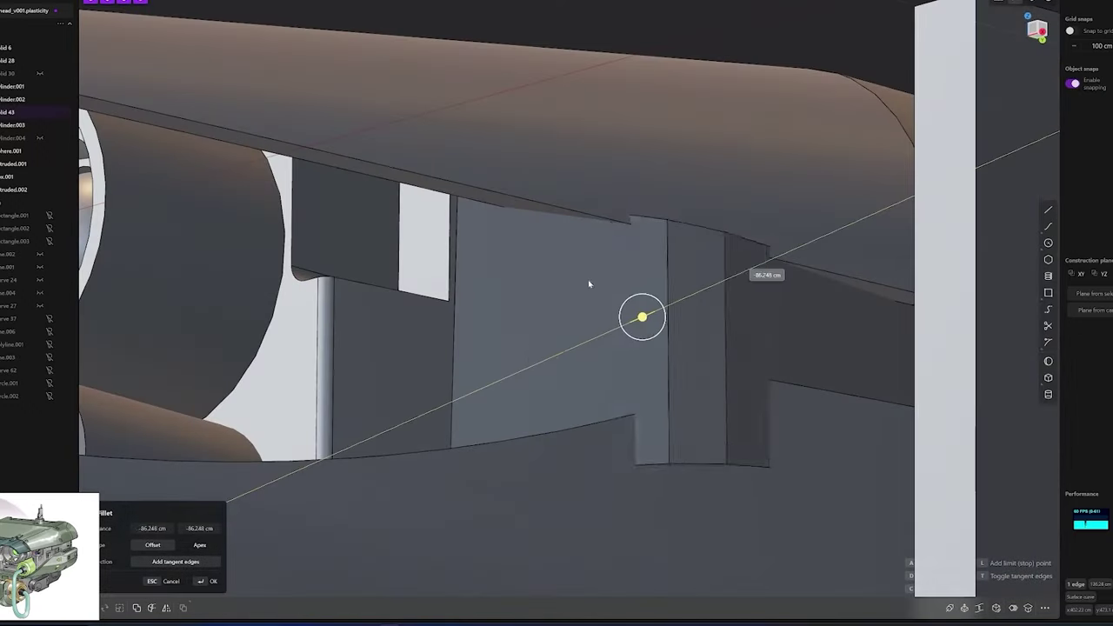
drag(135, 273, 45, 418)
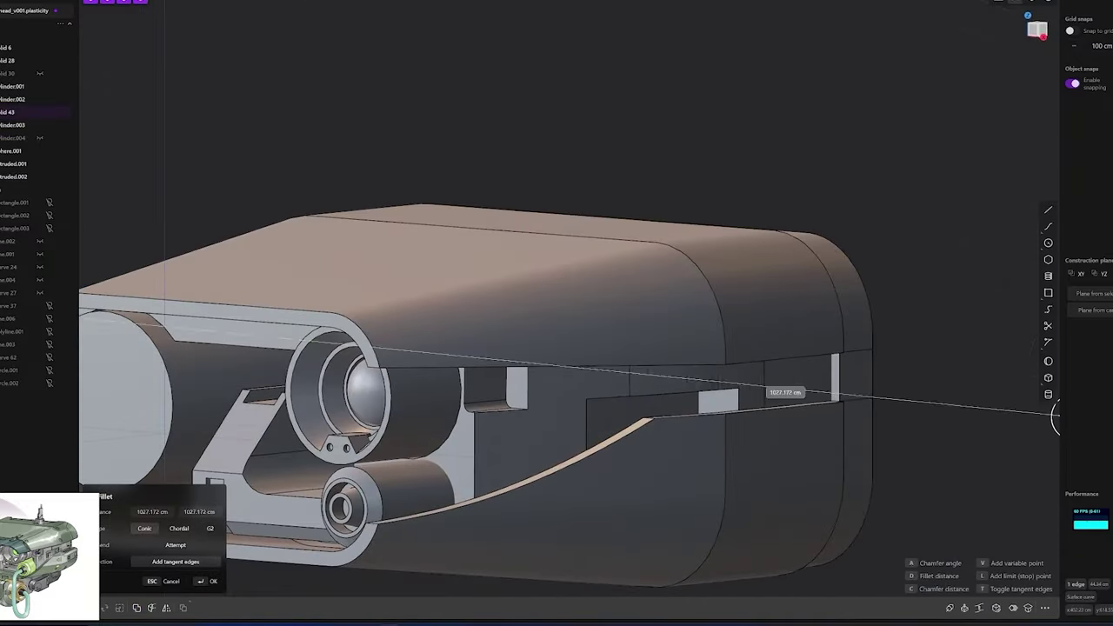
middle_drag(1054, 418, 694, 158)
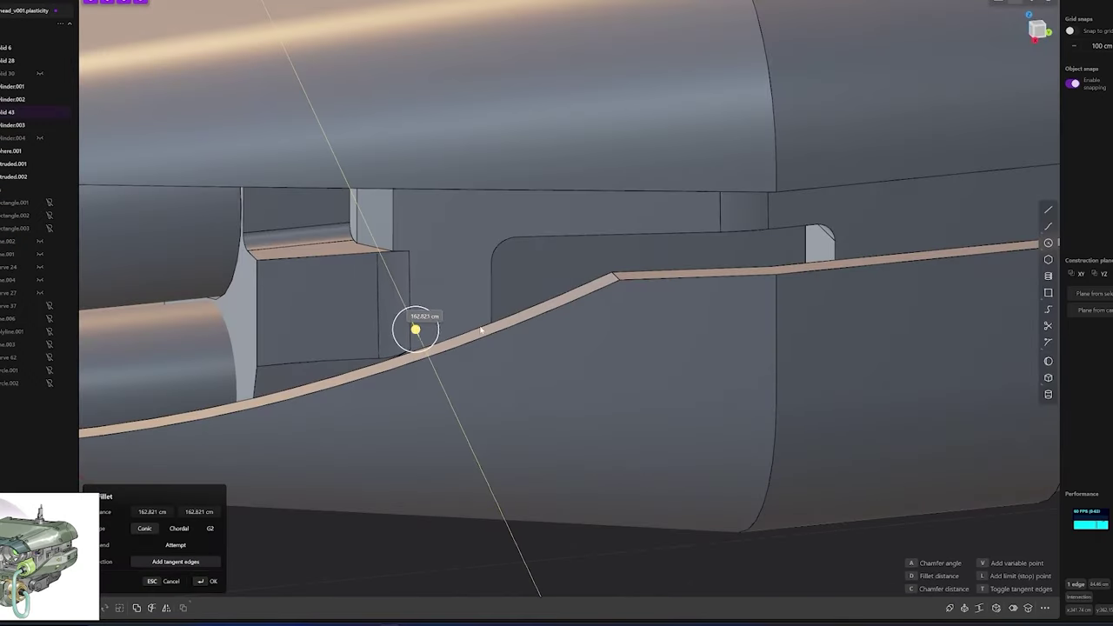
middle_drag(481, 330, 452, 299)
middle_drag(404, 246, 308, 323)
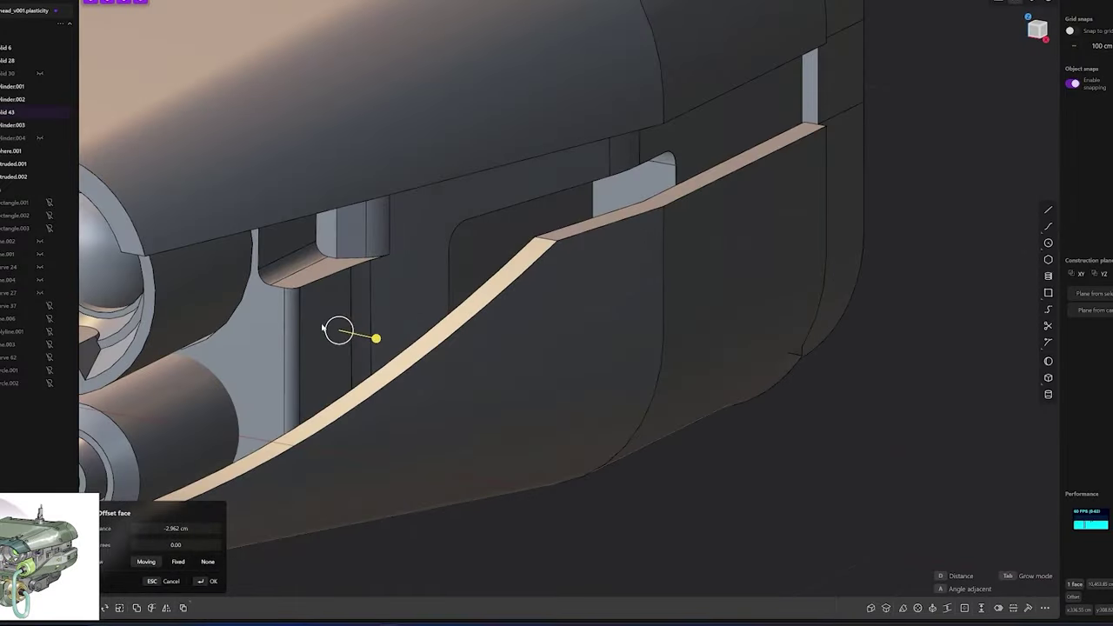
middle_drag(323, 328, 291, 323)
scroll(377, 298, down, 5)
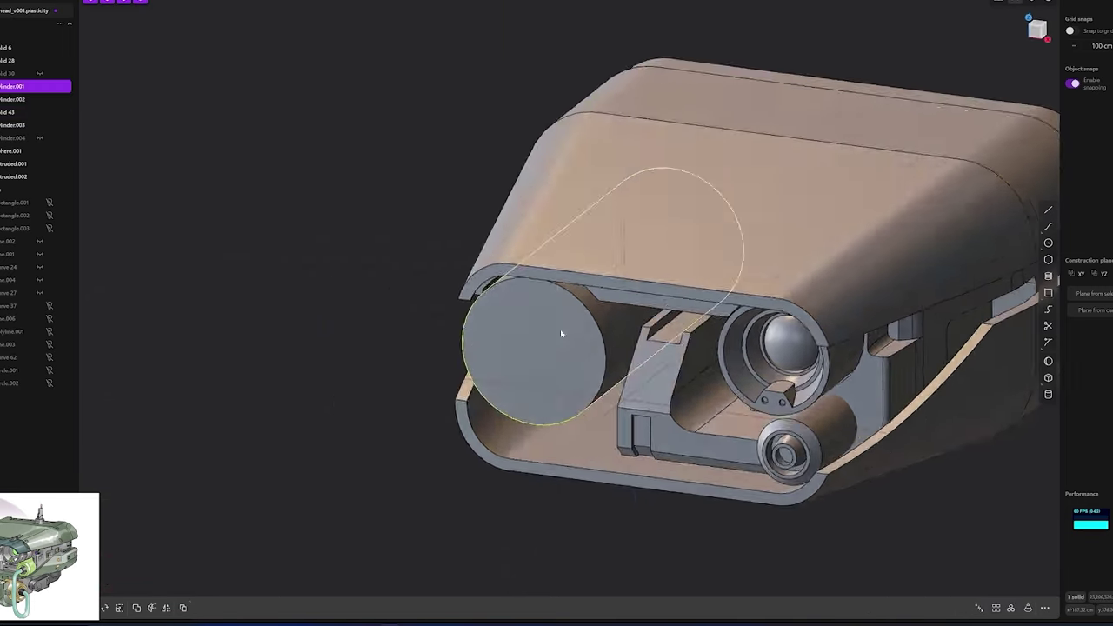
Hollow the left lens cylinder, round its rim and thicken an inner face sheet into a ring
scroll(523, 359, up, 3)
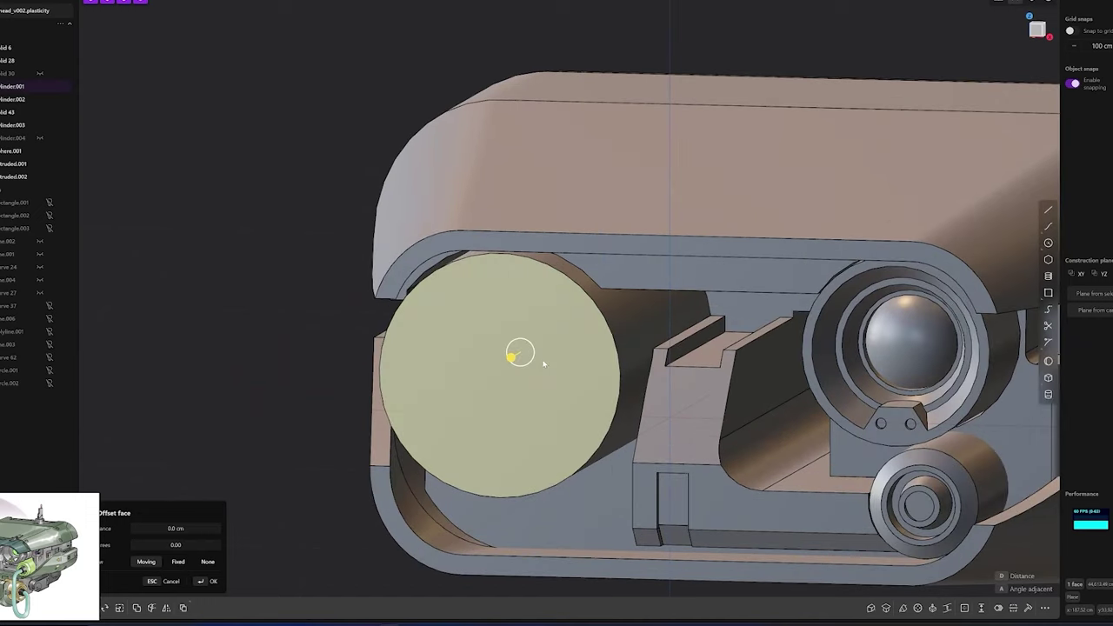
key(ctrl+h)
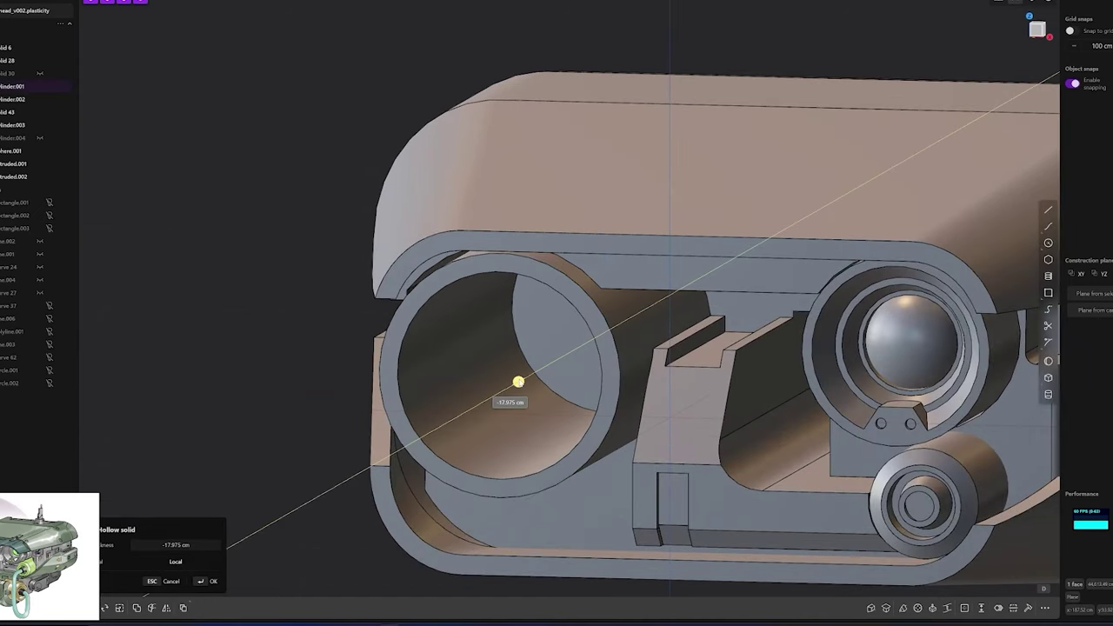
click(603, 320)
key(f)
key(ctrl+d)
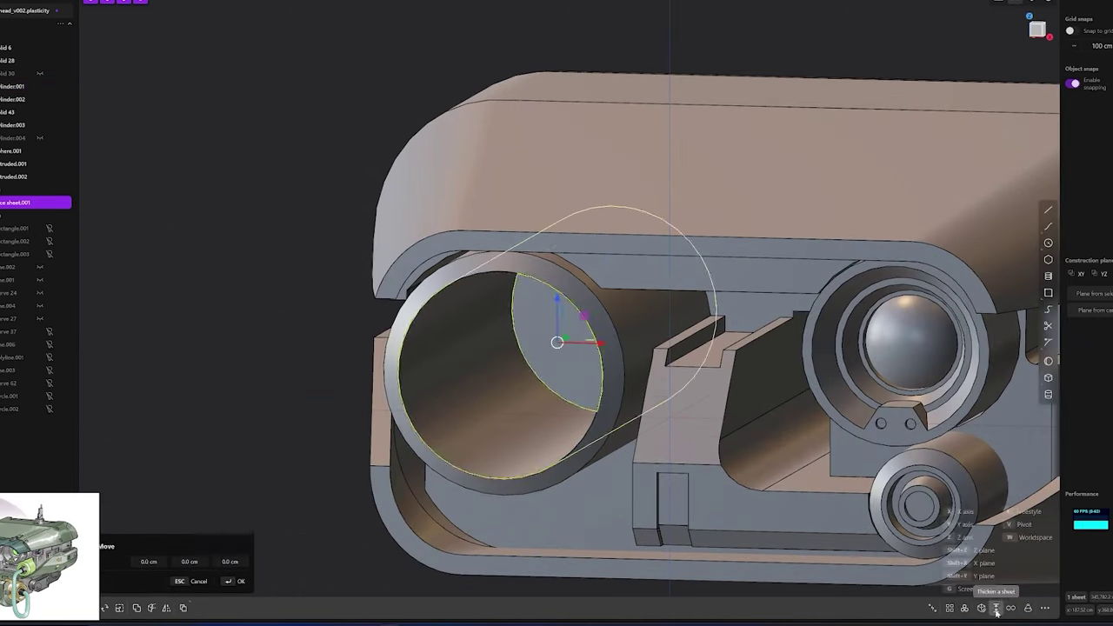
middle_drag(476, 393, 403, 367)
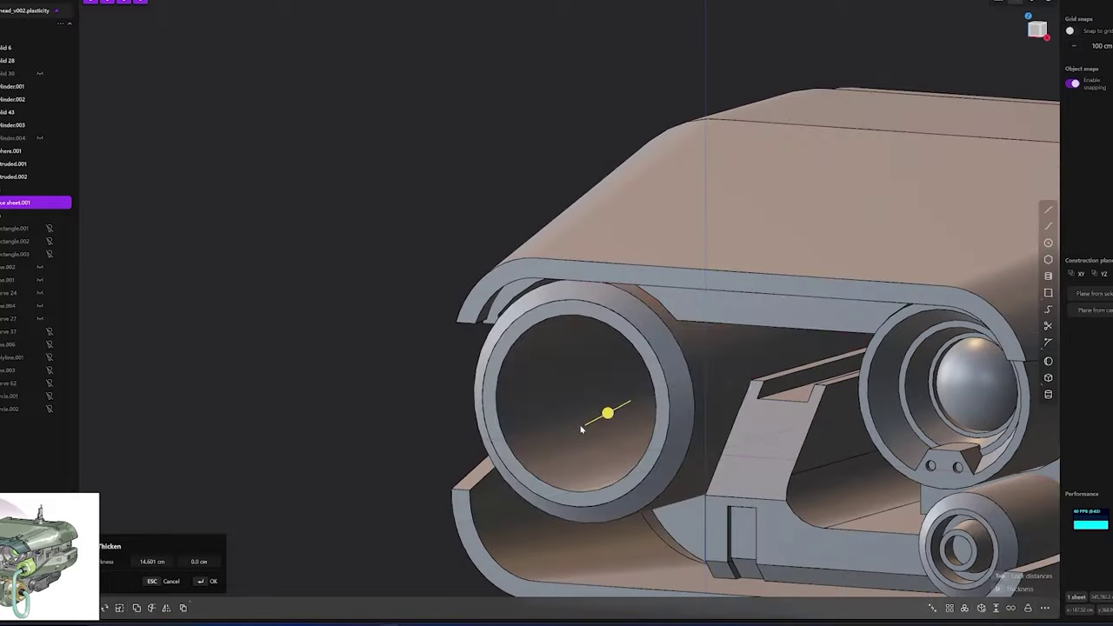
key(Return)
Extrude a copy of the barrel's end face and combine it with the barrel
key(Return)
mouse_move(574, 392)
middle_down()
mouse_move(721, 400)
mouse_move(671, 368)
mouse_move(673, 410)
middle_up()
key(ctrl+d)
key(e)
key(Return)
scroll(750, 367, up, 3)
key(Return)
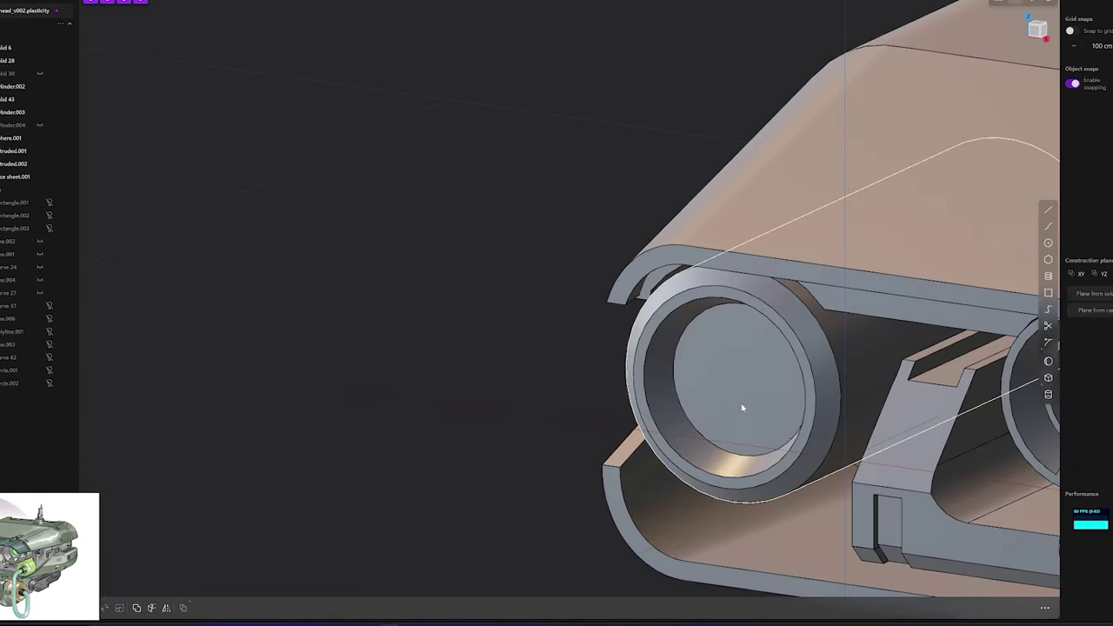
Recess the barrel's round end face and extrude a small rectangular tab into the rim
middle_drag(743, 402, 763, 429)
click(727, 385)
key(q)
key(o)
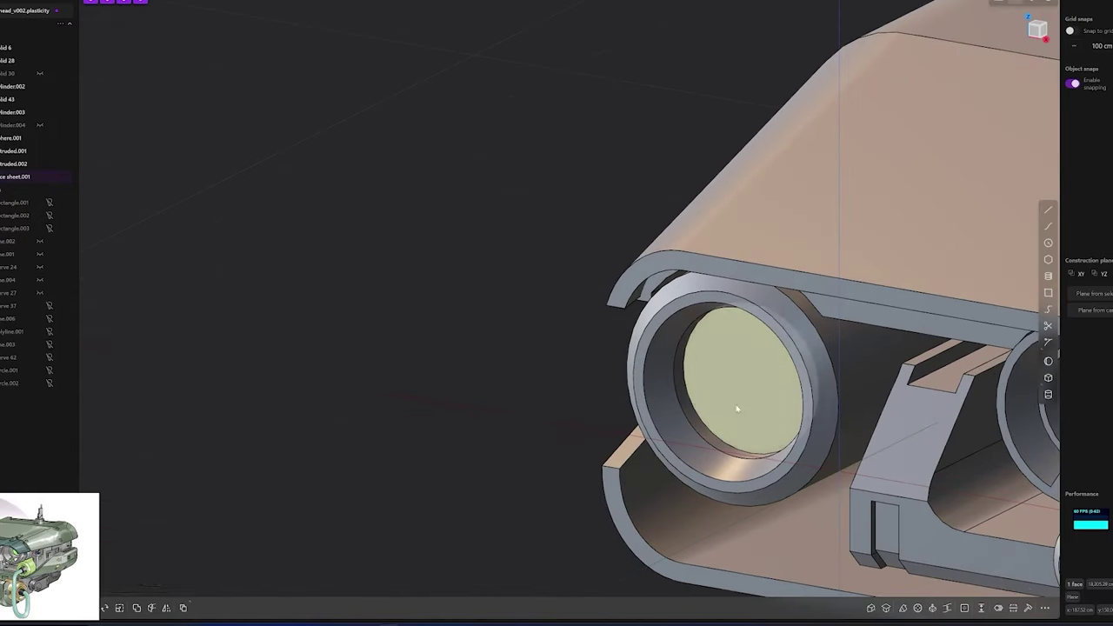
key(Return)
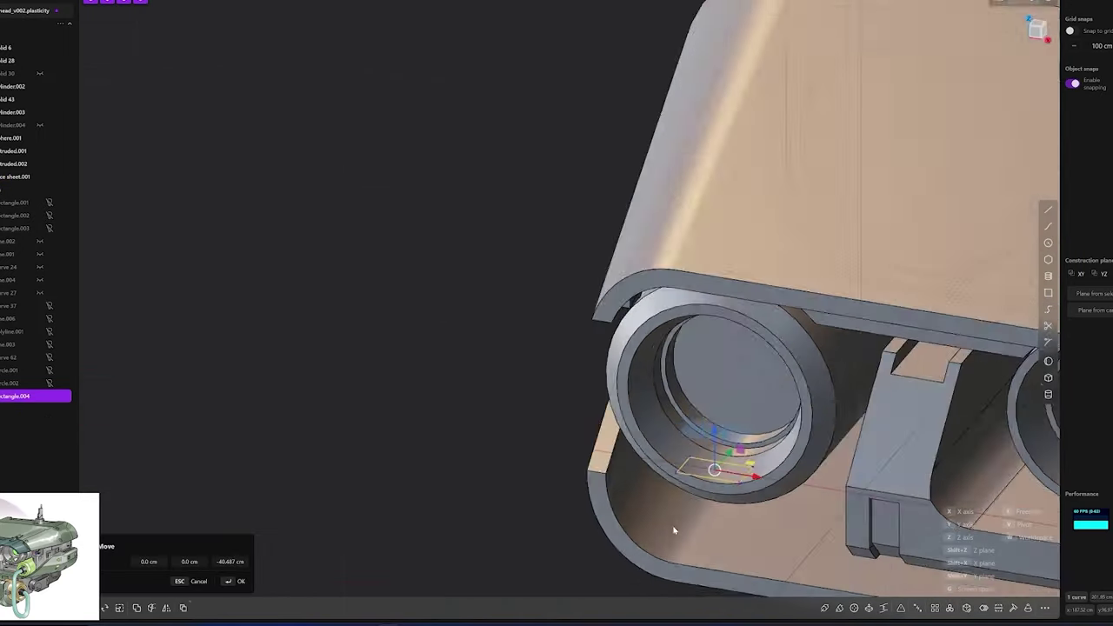
key(e)
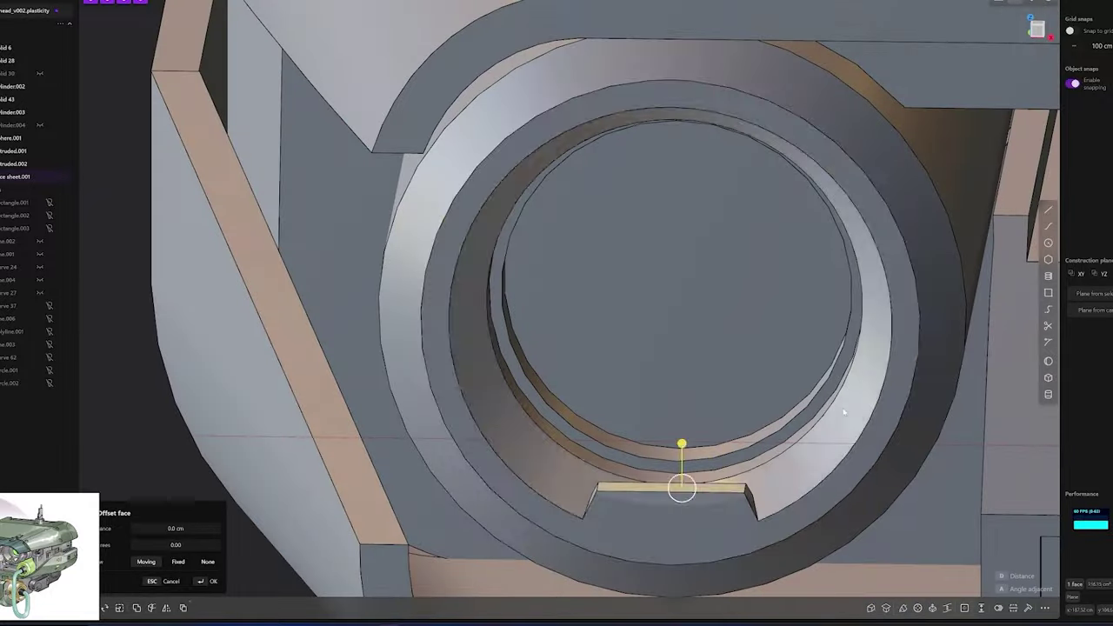
Mirror the ring's tab with fmirror so notches match at top and bottom
text(f)
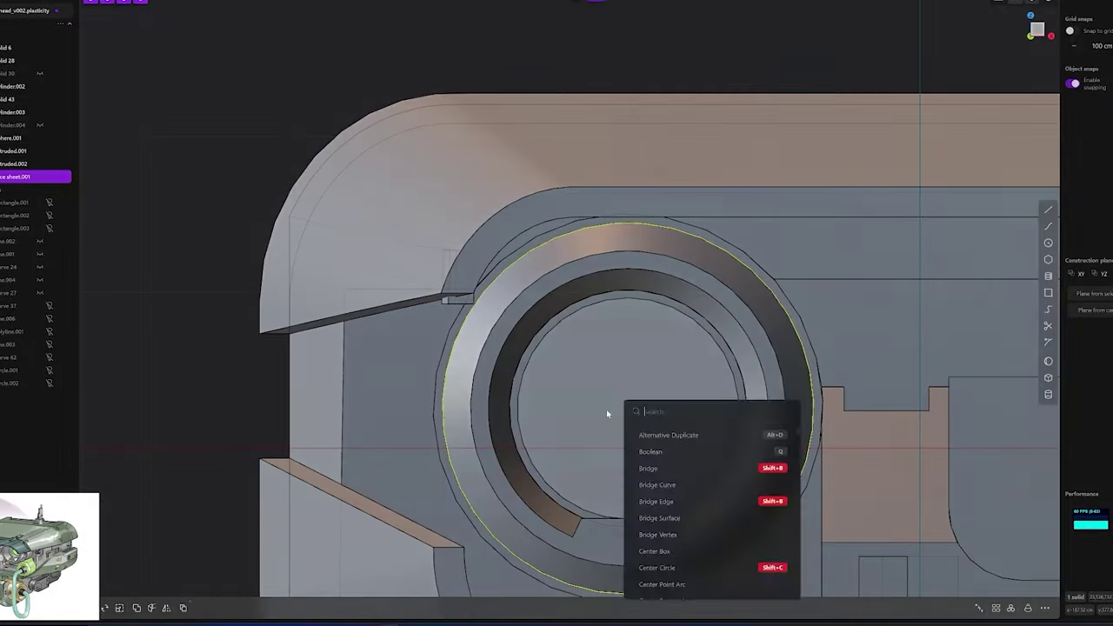
text(mirror)
key(Return)
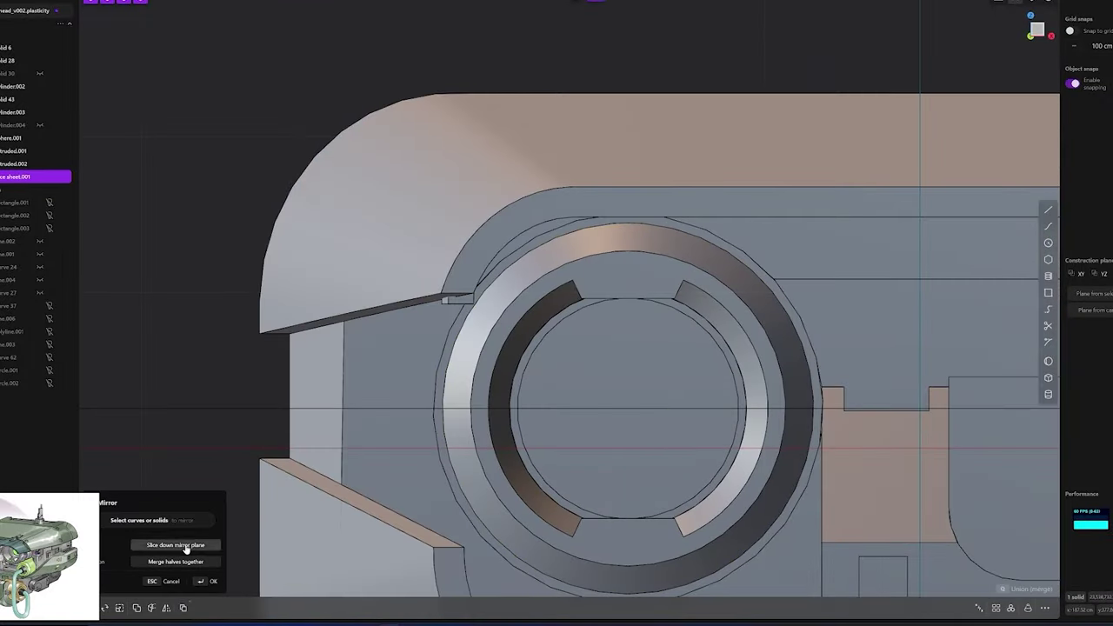
mouse_move(515, 397)
middle_down()
mouse_move(607, 372)
mouse_move(581, 378)
mouse_move(608, 541)
middle_up()
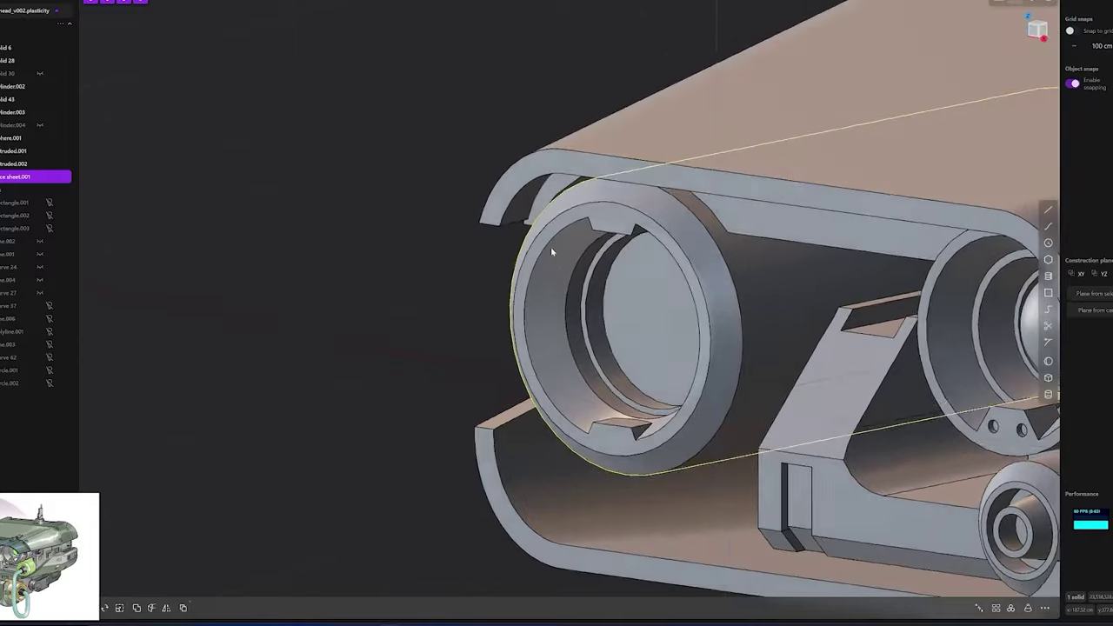
key(o)
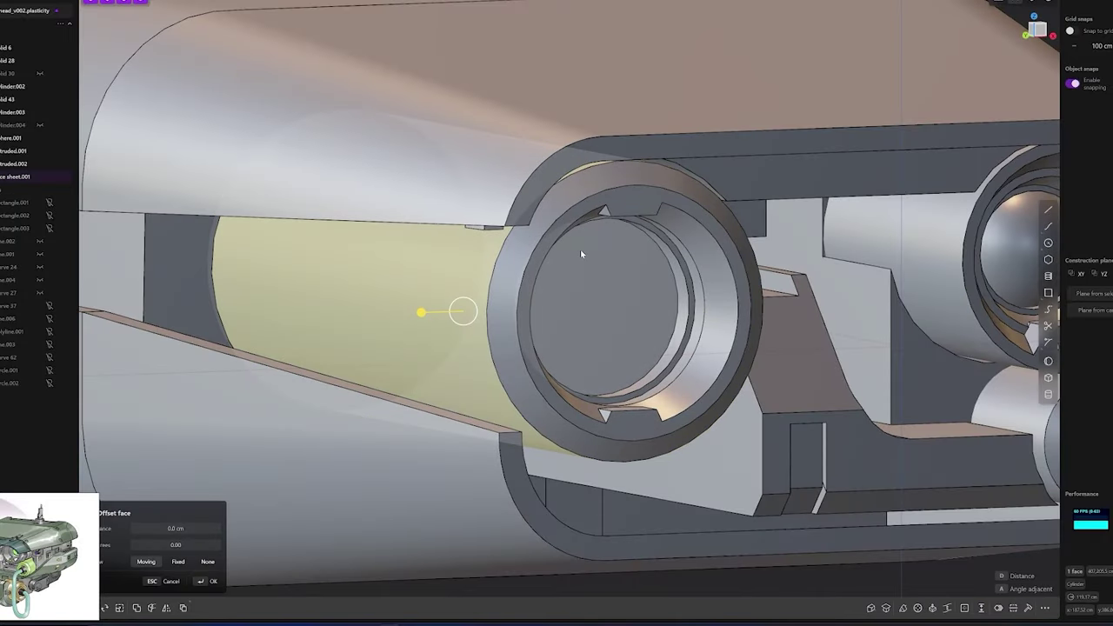
Cut a strip from the cylindrical sheet and thicken it into a curved piece
key(ctrl+d)
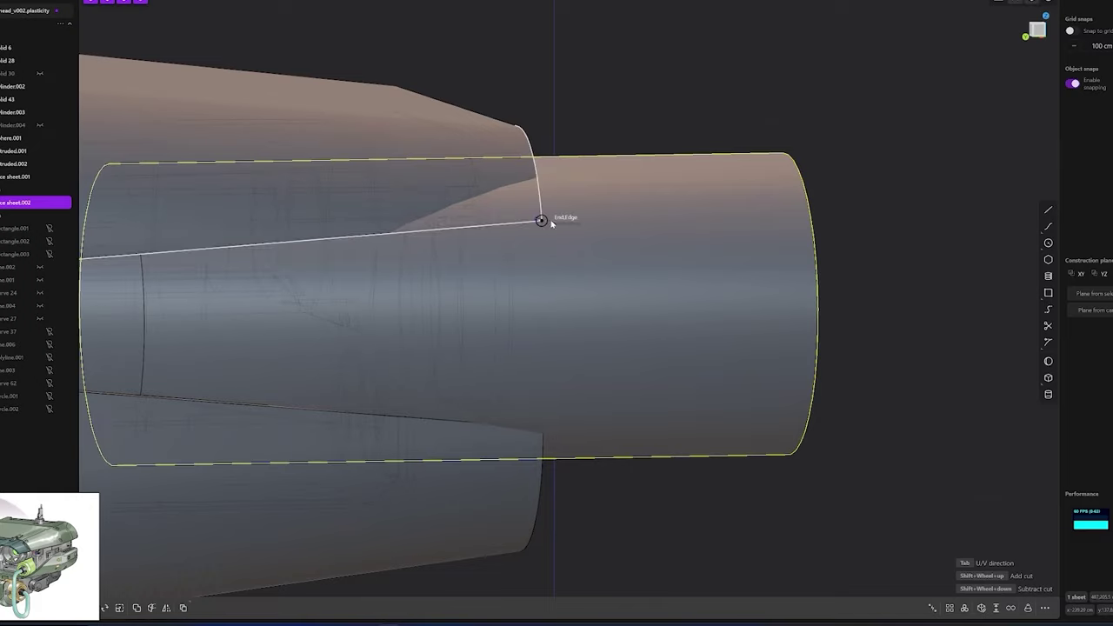
key(i)
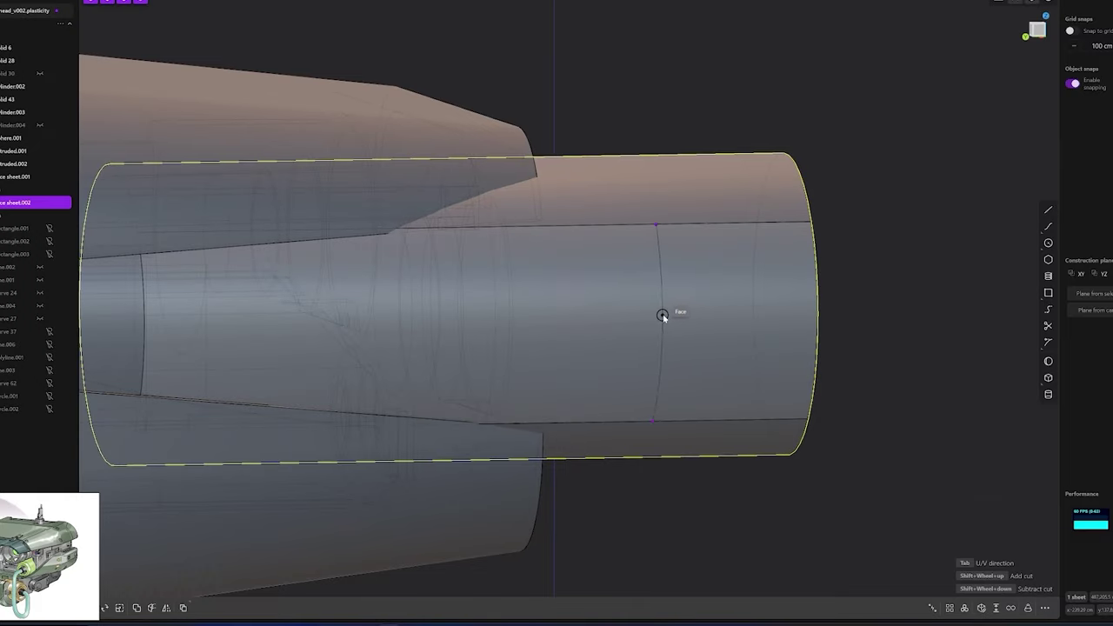
key(5)
click(529, 349)
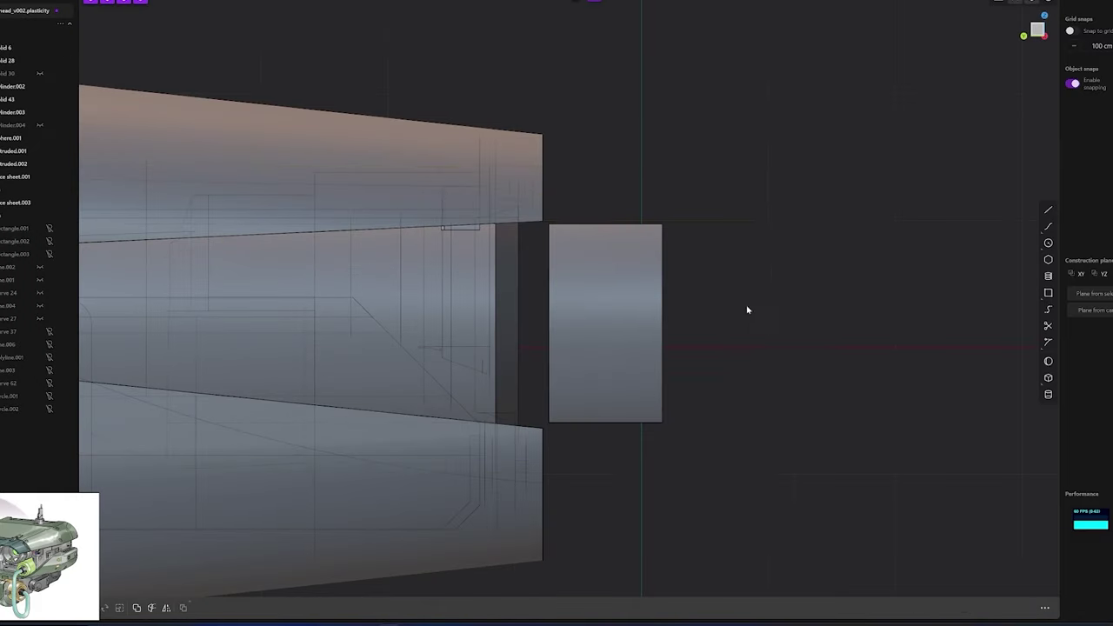
mouse_move(745, 308)
middle_down()
mouse_move(527, 388)
mouse_move(497, 355)
mouse_move(464, 368)
middle_up()
key(t)
click(537, 349)
Select the face beside the lens ring and make an initial move of the curved piece
scroll(536, 344, down, 3)
click(433, 370)
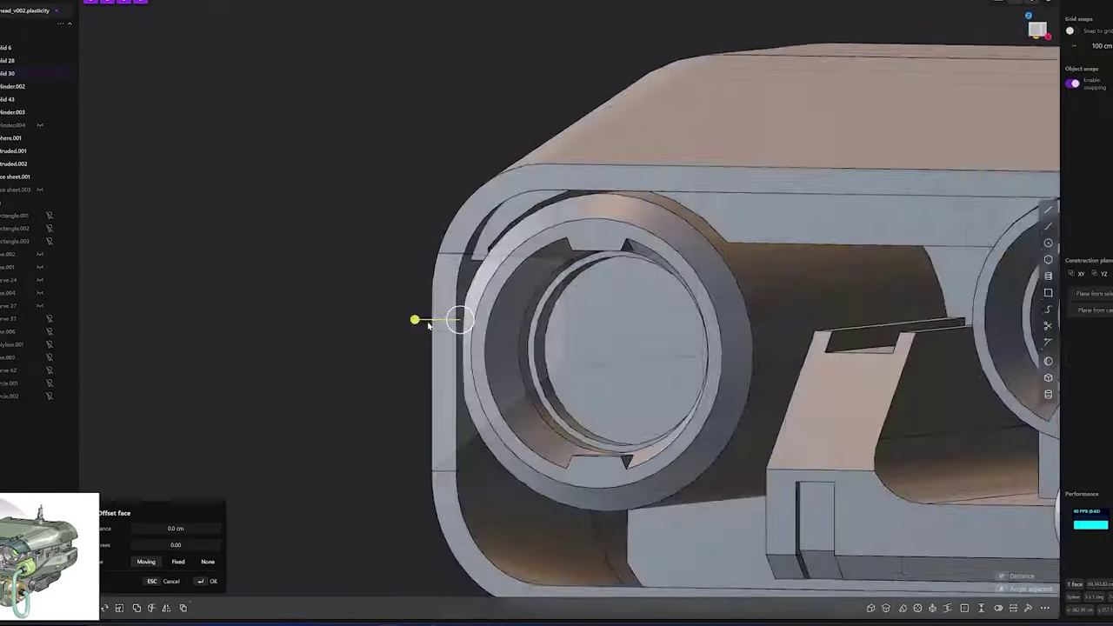
middle_drag(423, 318, 443, 324)
scroll(443, 323, down, 2)
mouse_move(490, 373)
middle_down()
mouse_move(286, 510)
mouse_move(524, 250)
mouse_move(448, 248)
middle_up()
click(514, 241)
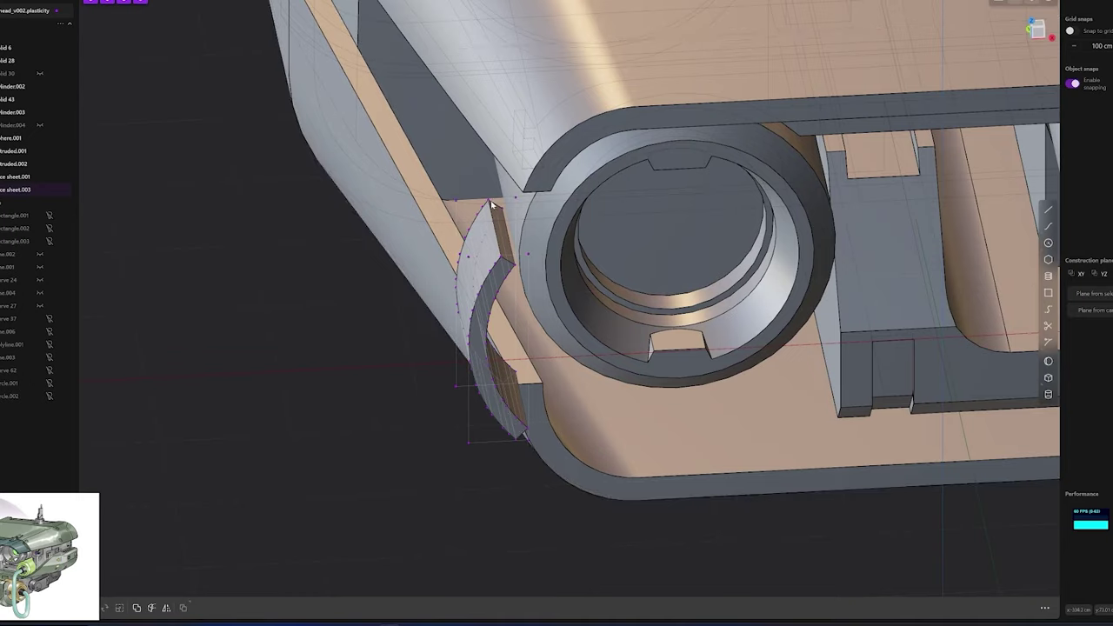
middle_drag(492, 204, 508, 337)
Slide the whole curved piece into place beside the left lens ring
key(g)
drag(339, 312, 335, 319)
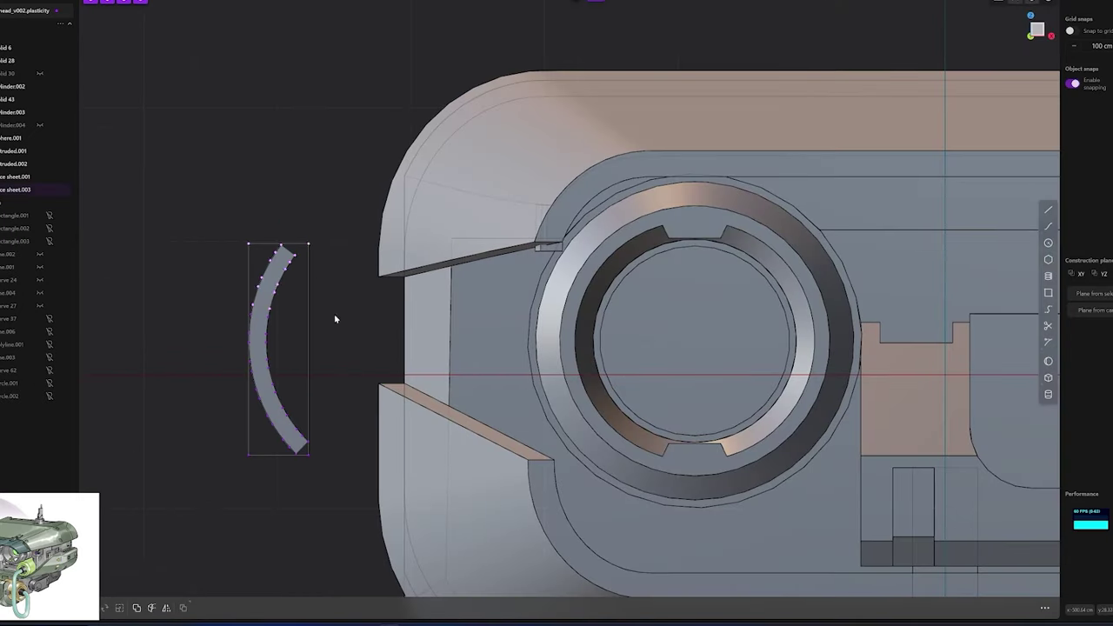
mouse_move(330, 368)
middle_down()
mouse_move(298, 393)
mouse_move(514, 378)
mouse_move(494, 367)
mouse_move(514, 397)
middle_up()
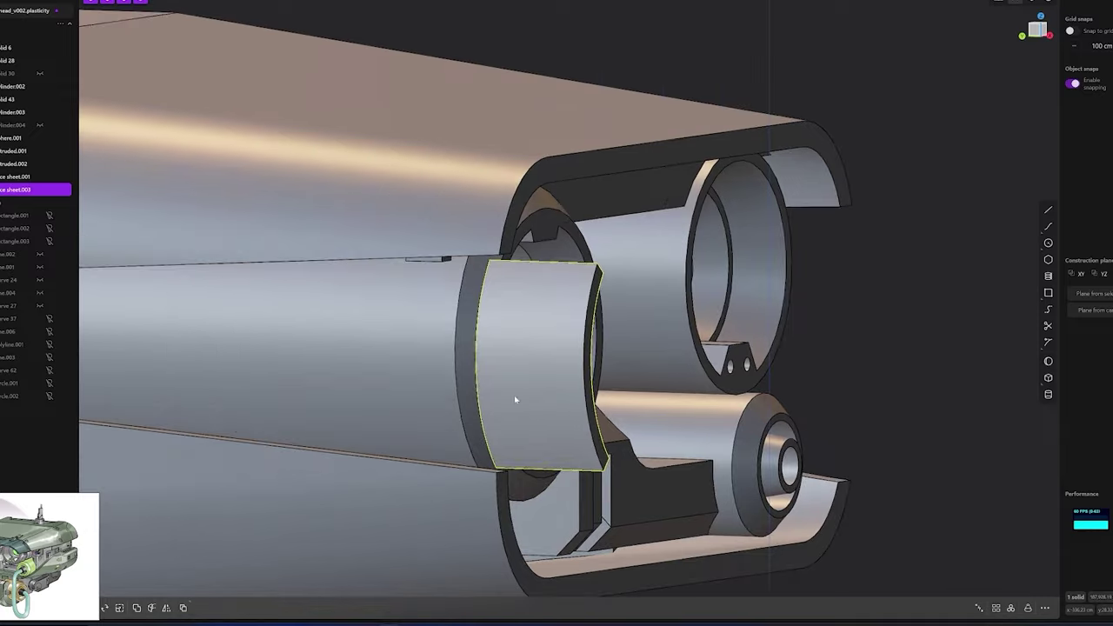
key(g)
mouse_move(584, 372)
middle_down()
mouse_move(600, 357)
mouse_move(528, 356)
mouse_move(501, 319)
mouse_move(205, 315)
mouse_move(632, 385)
mouse_move(522, 330)
mouse_move(435, 355)
mouse_move(472, 320)
middle_up()
key(Return)
Offset a face of the curved piece to fit it against the ring
key(o)
scroll(372, 359, up, 2)
key(Return)
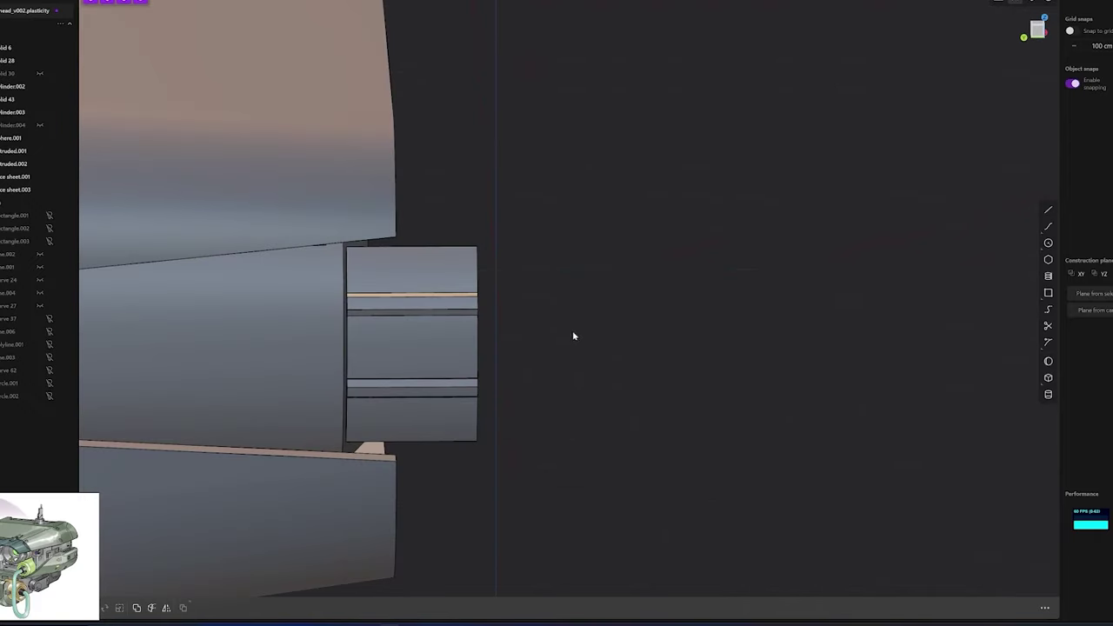
middle_drag(496, 345, 340, 348)
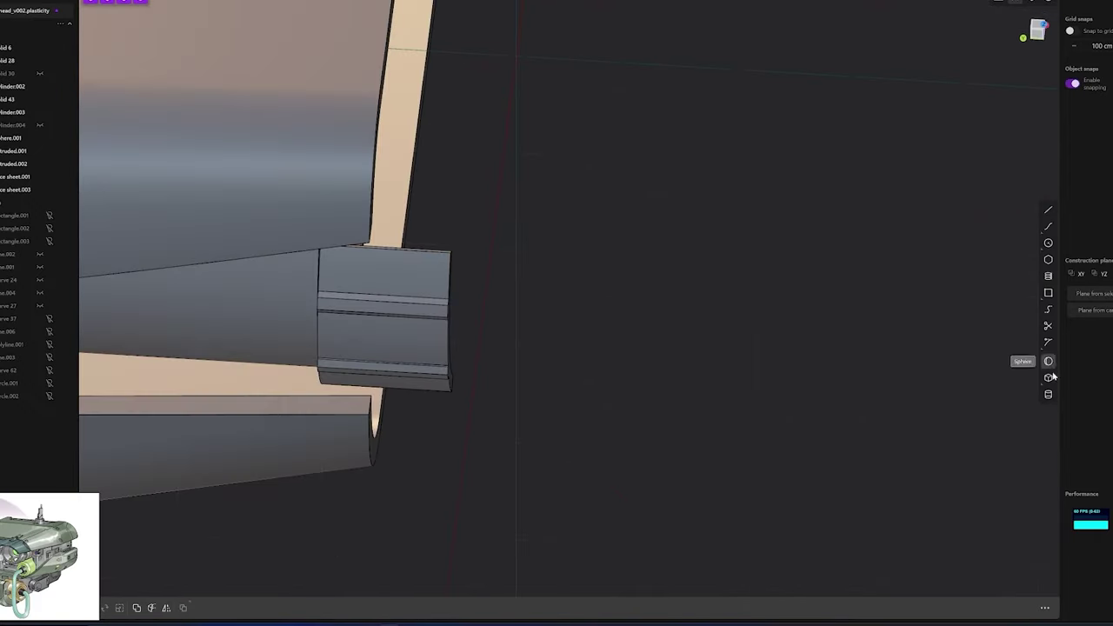
Draw a box and position it along the curved cover's edge
click(1048, 377)
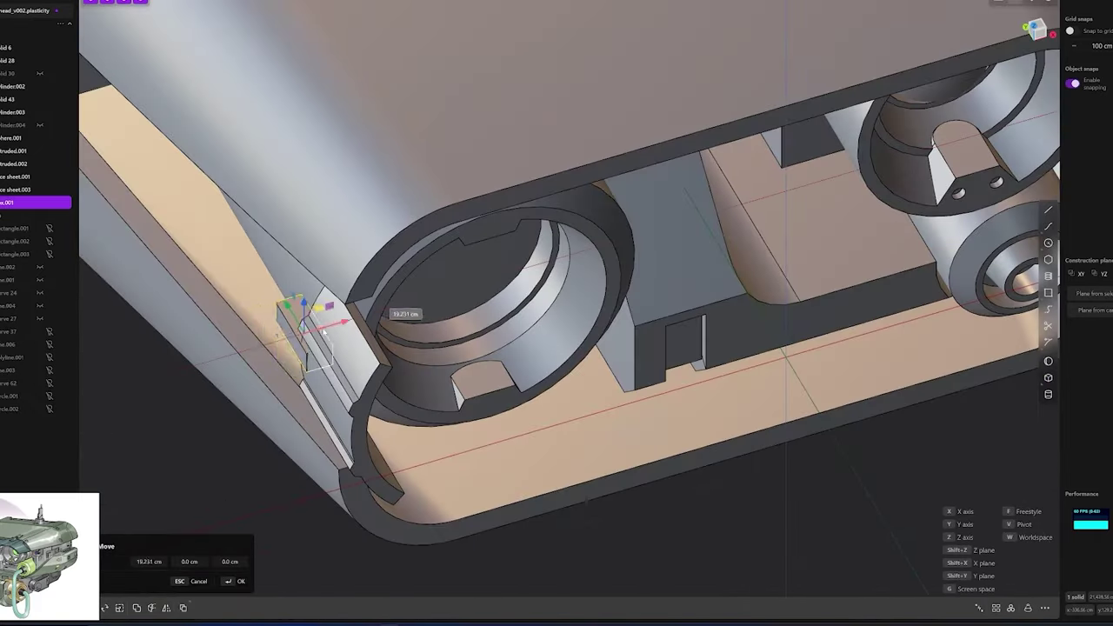
mouse_move(324, 331)
middle_down()
mouse_move(260, 396)
mouse_move(144, 417)
middle_up()
key(Return)
key(q)
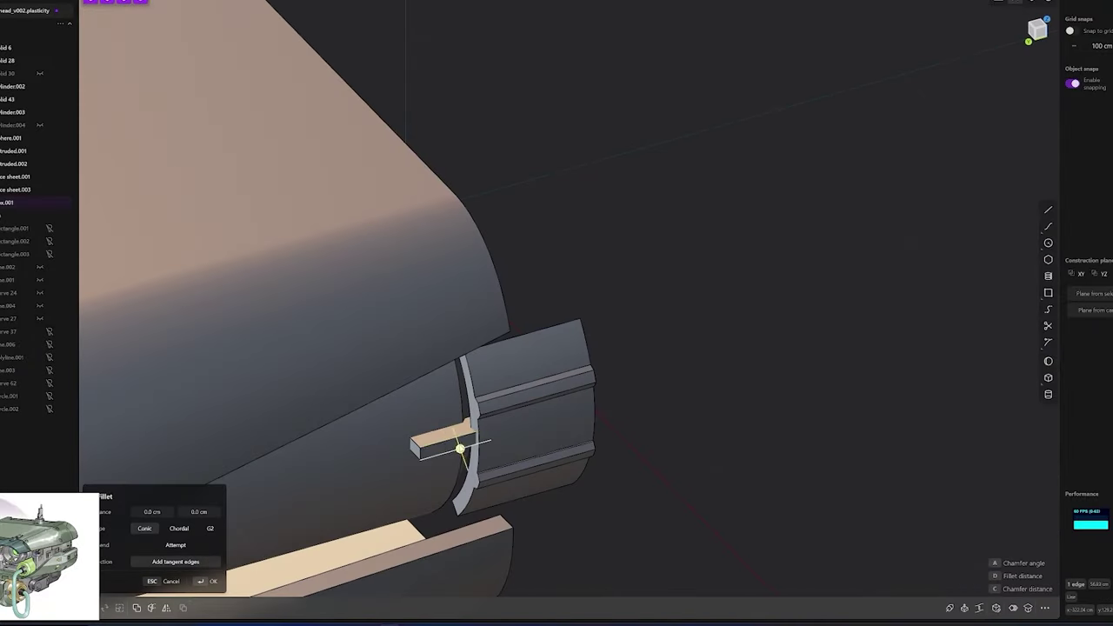
mouse_move(490, 474)
middle_down()
mouse_move(453, 433)
mouse_move(535, 459)
middle_up()
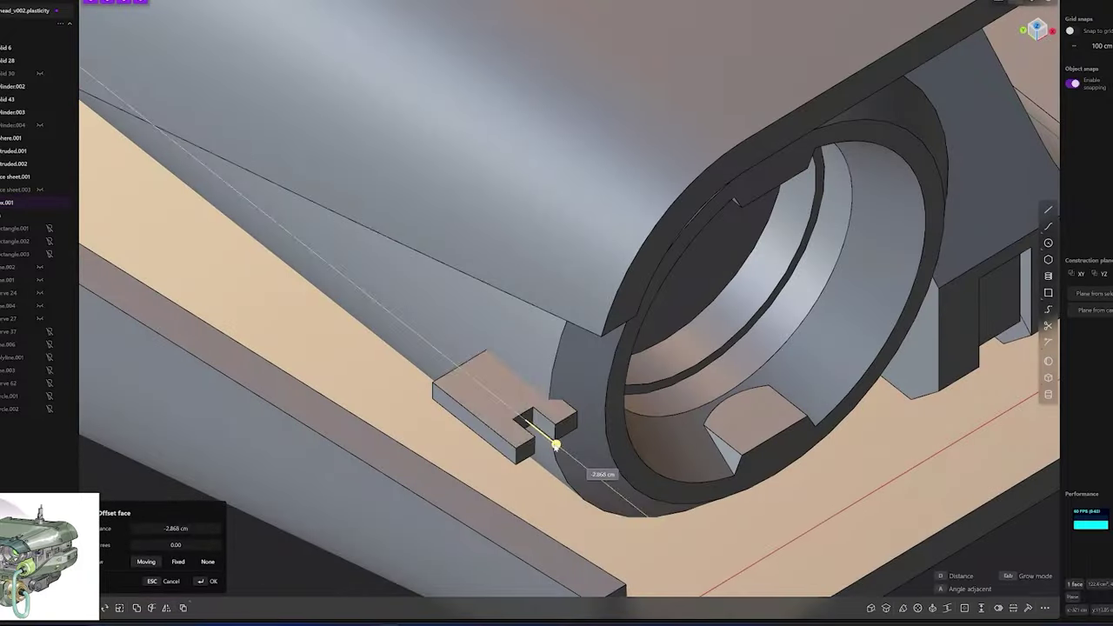
middle_drag(406, 385, 374, 391)
scroll(374, 391, up, 5)
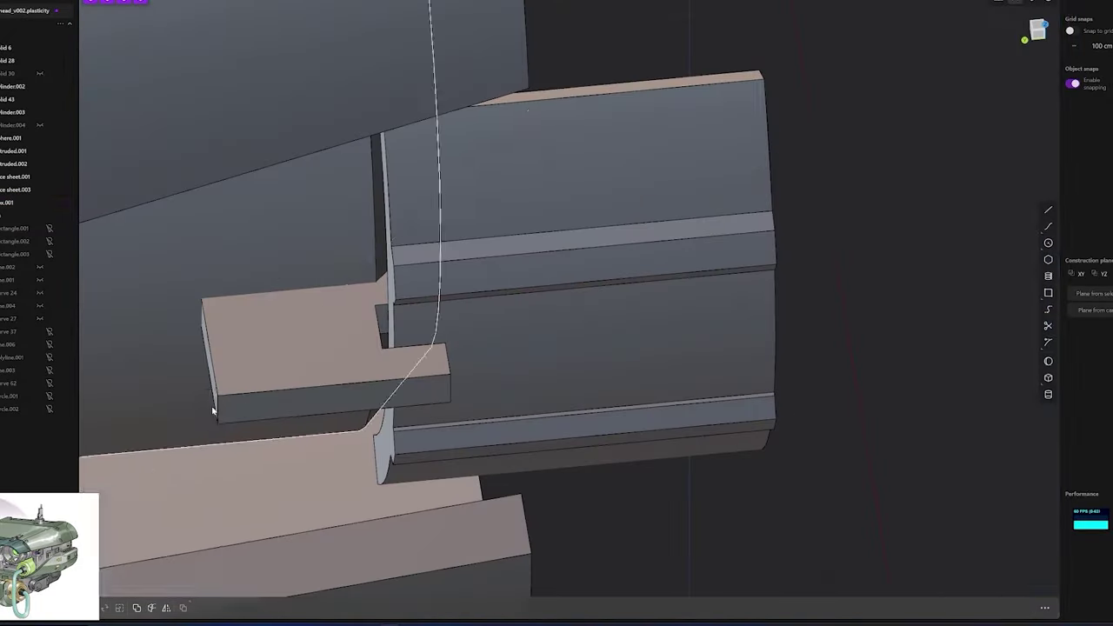
Round the box's left edge, extend a face by just under 3 cm, and round a notch edge
click(252, 374)
key(f)
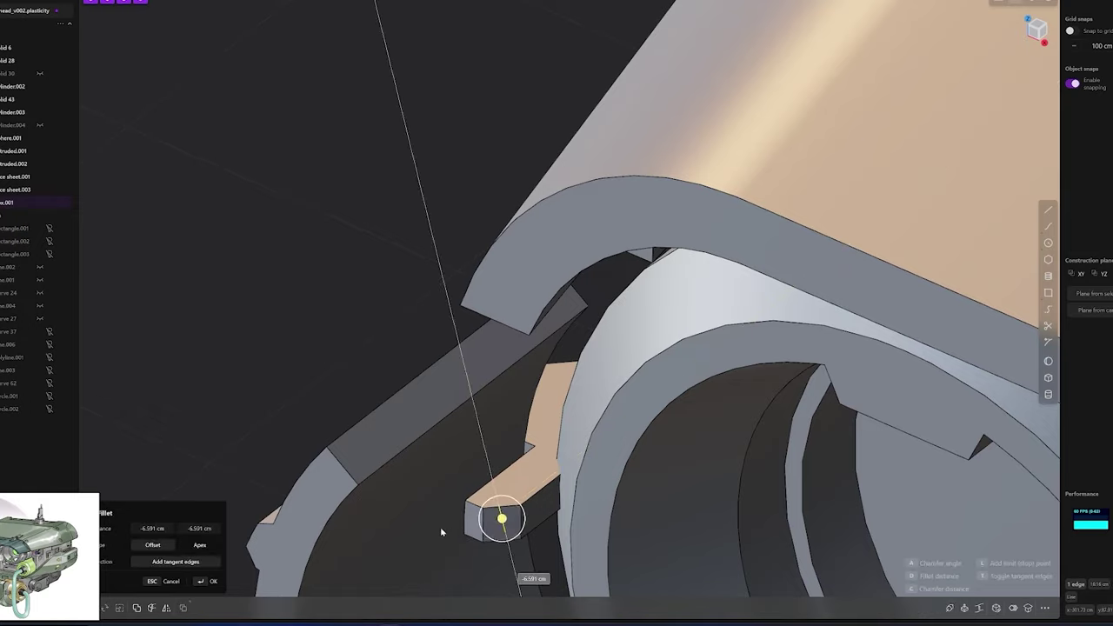
mouse_move(539, 509)
middle_down()
mouse_move(577, 435)
mouse_move(832, 472)
mouse_move(606, 474)
mouse_move(609, 417)
middle_up()
key(Return)
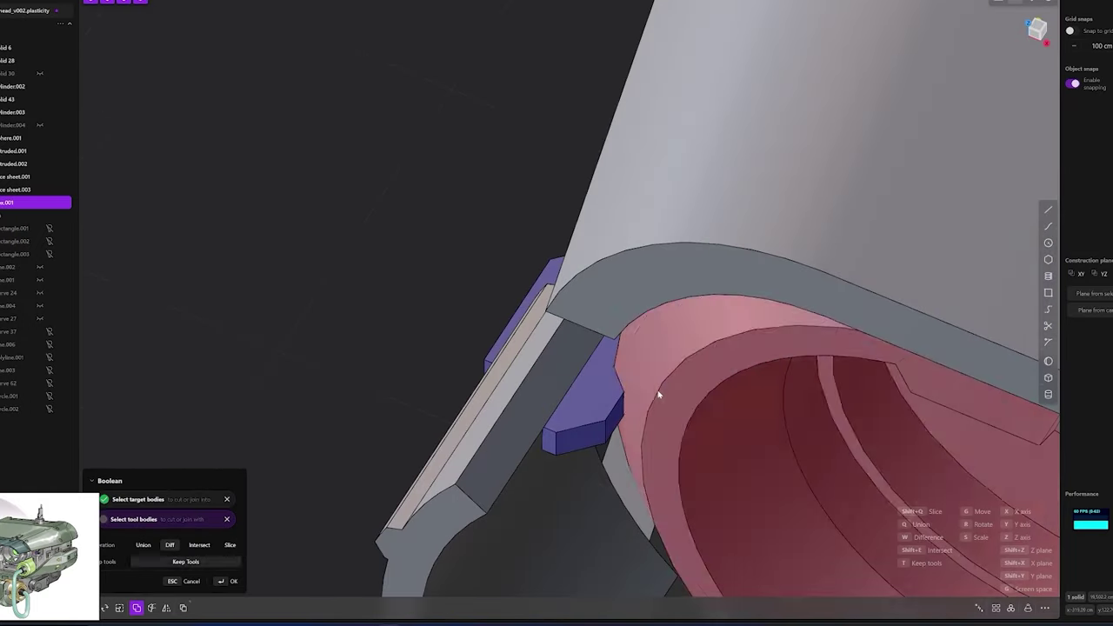
click(622, 400)
key(f)
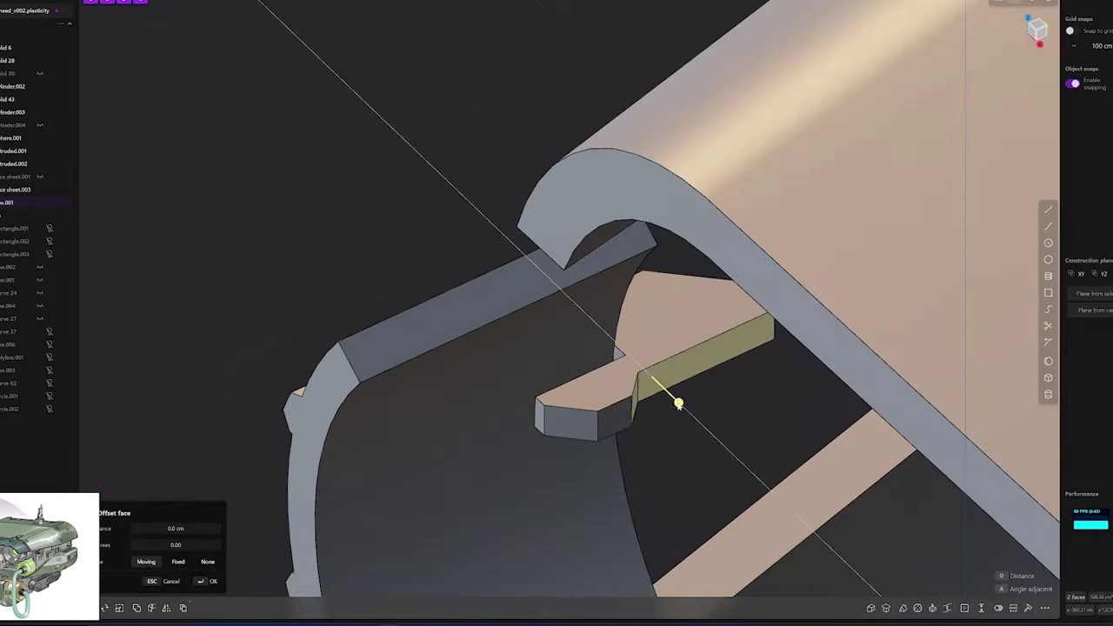
key(Escape)
Move and offset a face of the latch tab to refine its shape
mouse_move(522, 374)
middle_down()
mouse_move(540, 383)
mouse_move(467, 406)
middle_up()
click(533, 383)
key(g)
scroll(544, 382, down, 3)
scroll(527, 397, up, 5)
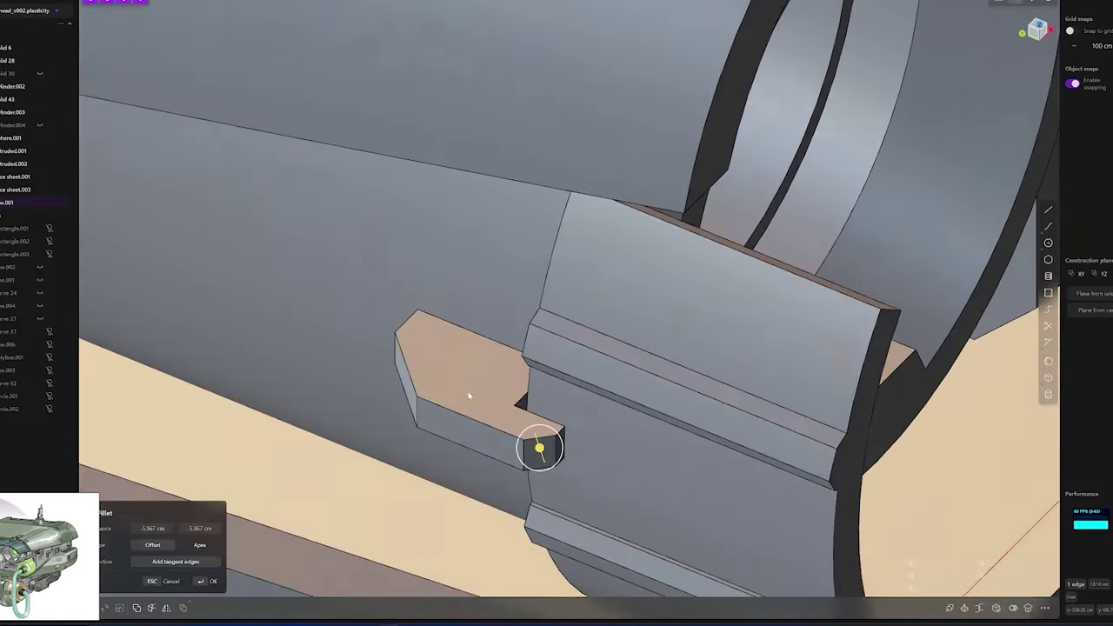
key(o)
mouse_move(328, 380)
middle_down()
mouse_move(360, 403)
mouse_move(586, 368)
mouse_move(467, 389)
middle_up()
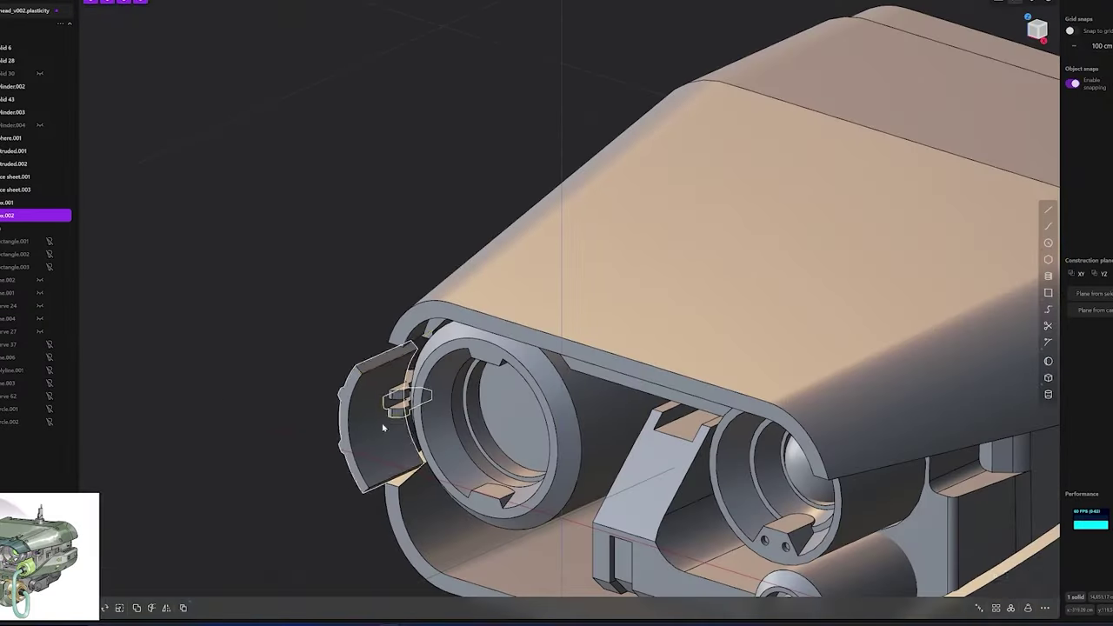
Offset the front plate's upper face, split off the top strip and reposition the top sheet
scroll(409, 474, up, 3)
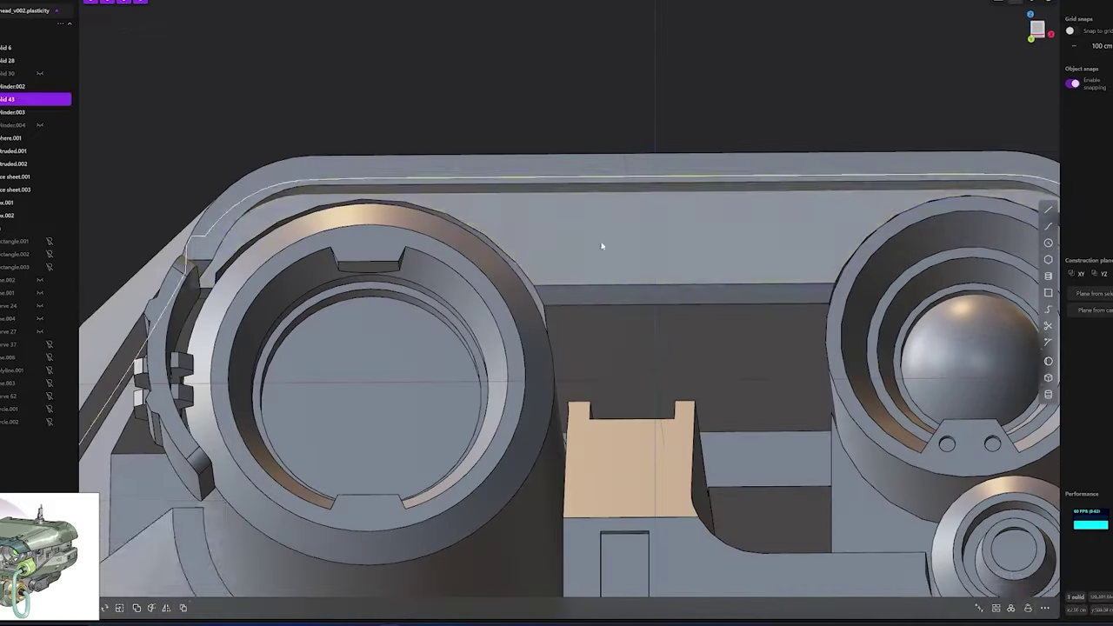
key(Escape)
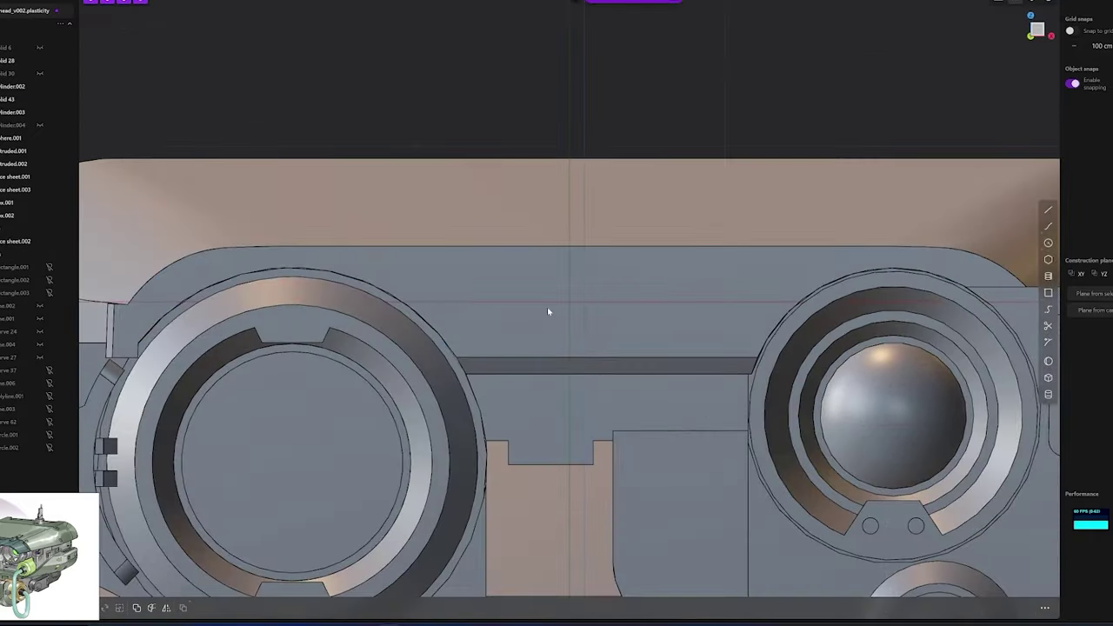
click(547, 307)
key(o)
click(387, 246)
key(o)
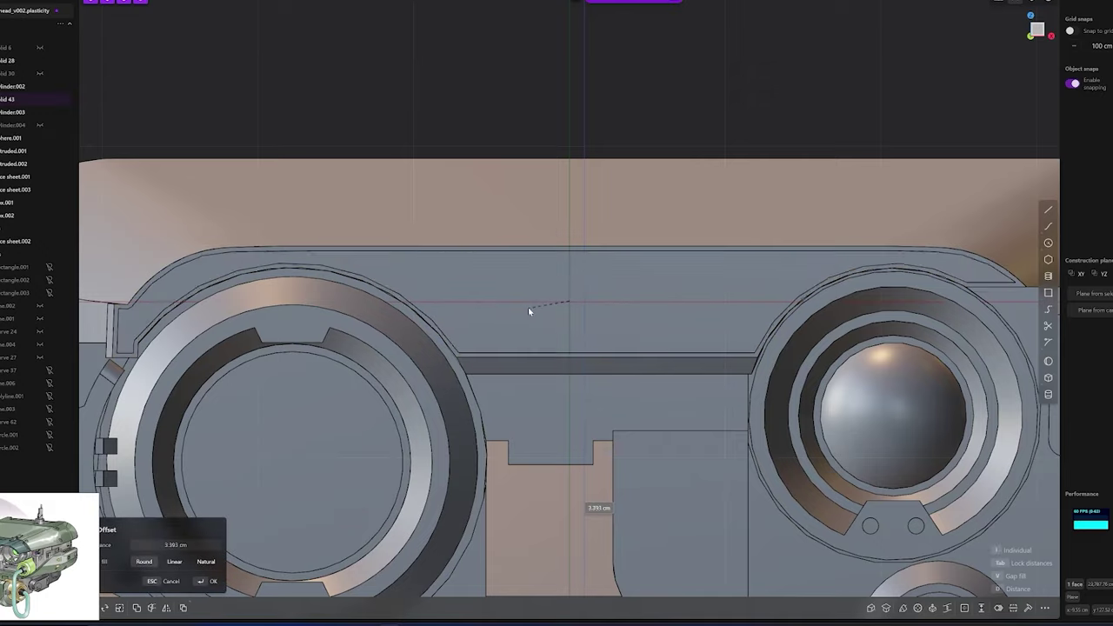
middle_drag(486, 356, 528, 293)
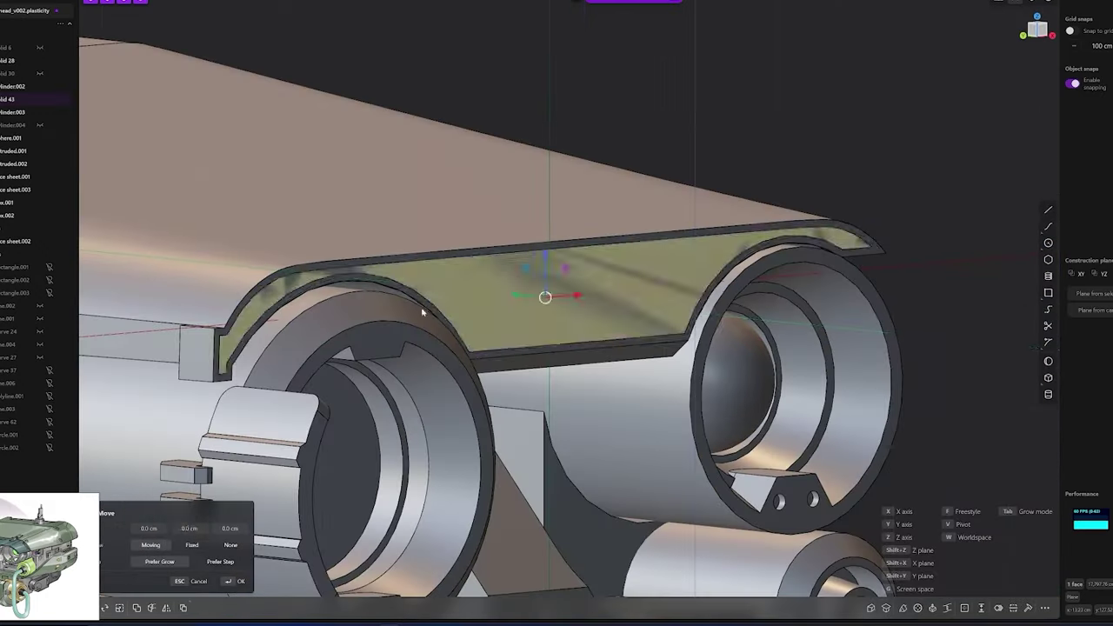
click(528, 294)
key(g)
key(Escape)
key(1)
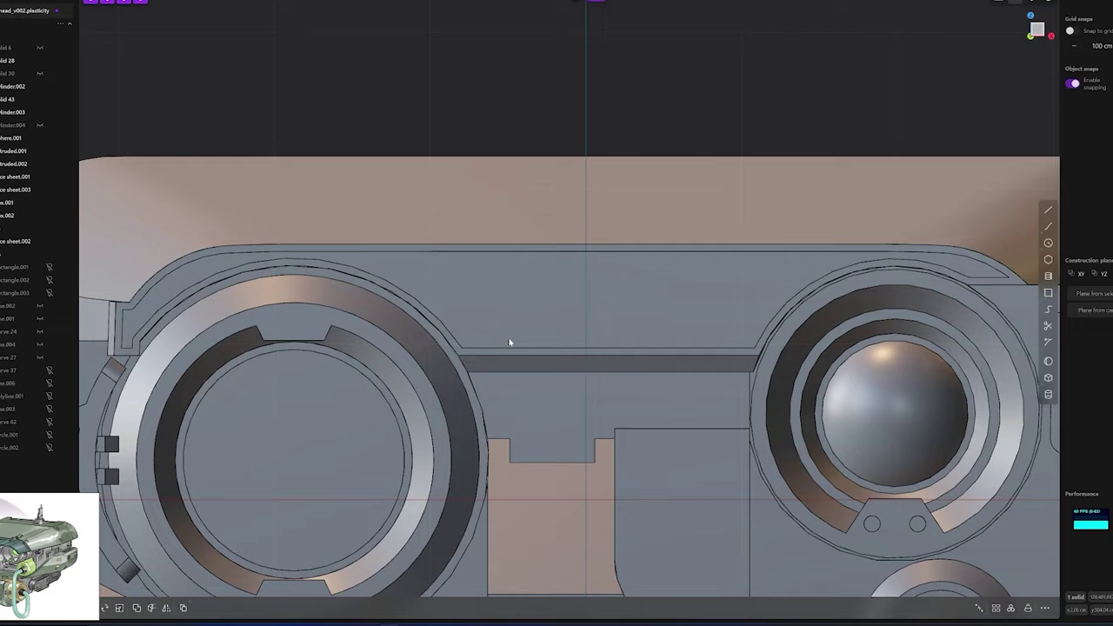
Inset the top sheet's outline to create a border face
click(509, 343)
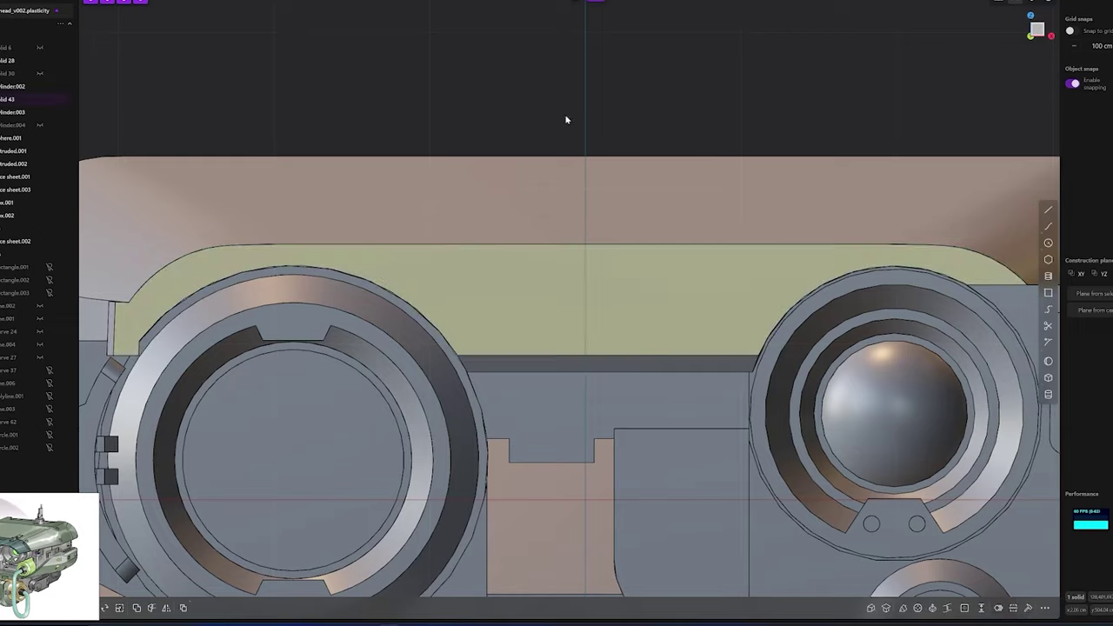
middle_drag(566, 117, 348, 218)
key(o)
key(1)
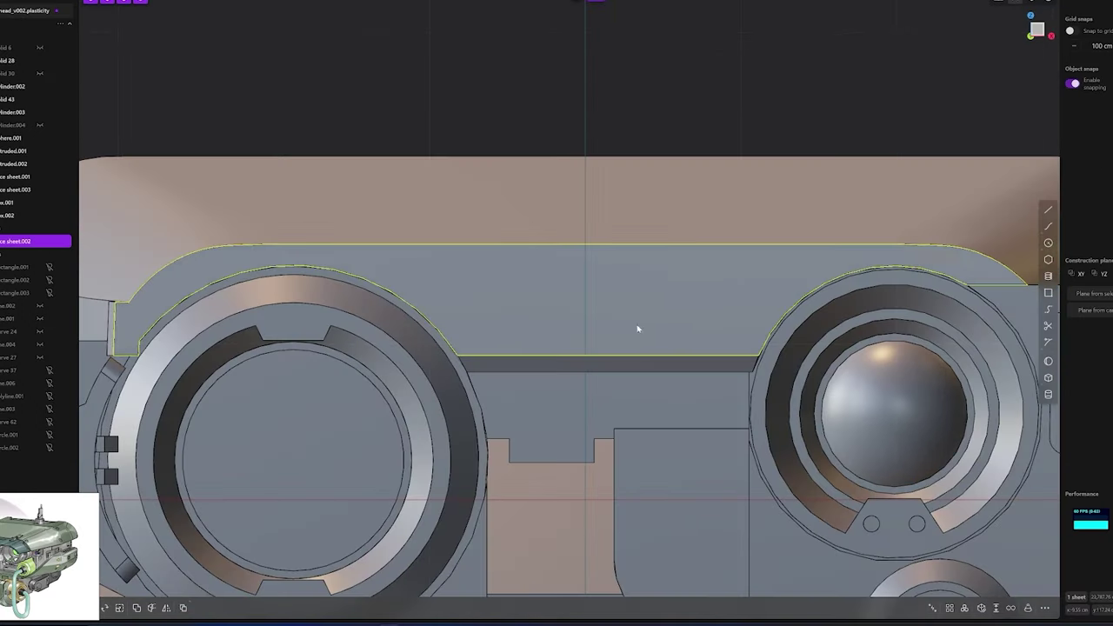
click(520, 351)
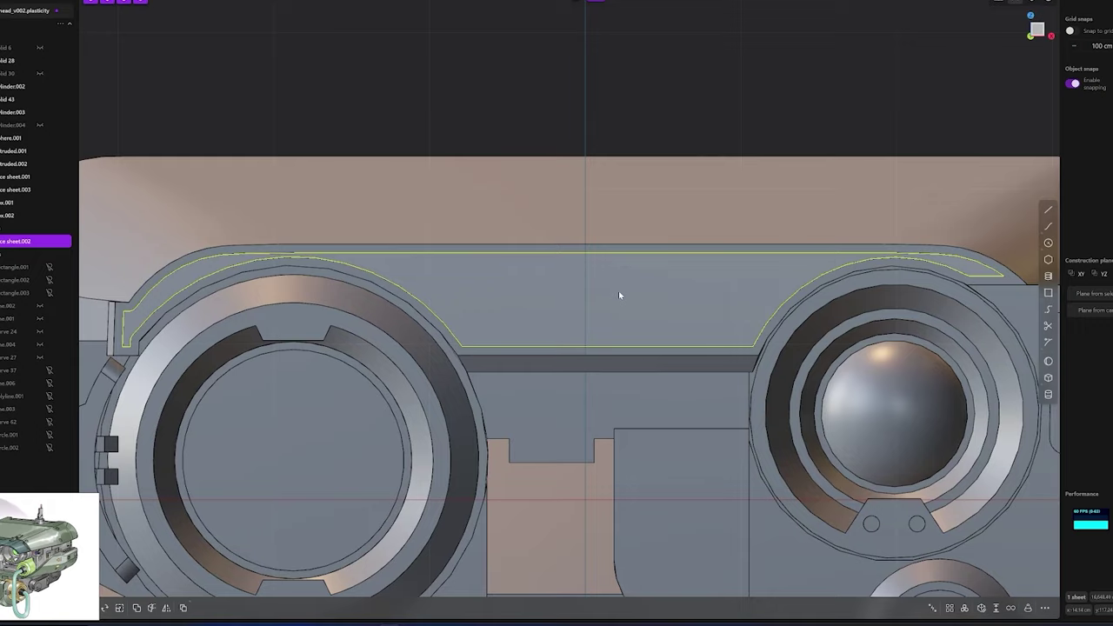
key(Escape)
click(369, 264)
middle_drag(369, 263, 522, 287)
Round over the top edge of the bracket between the lens barrels
key(e)
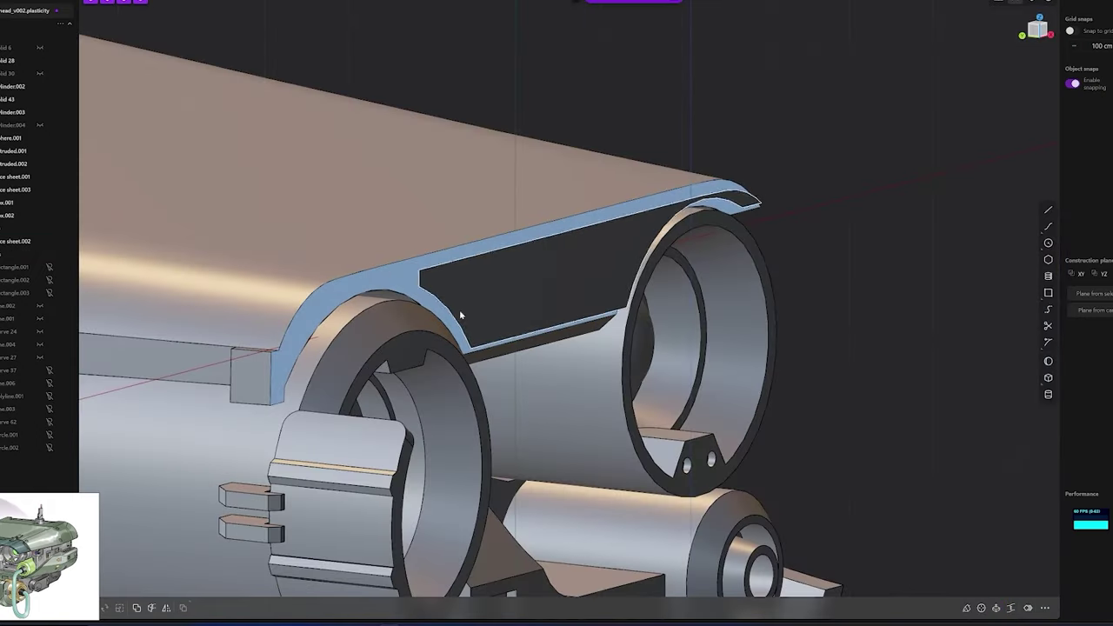
middle_drag(459, 310, 138, 406)
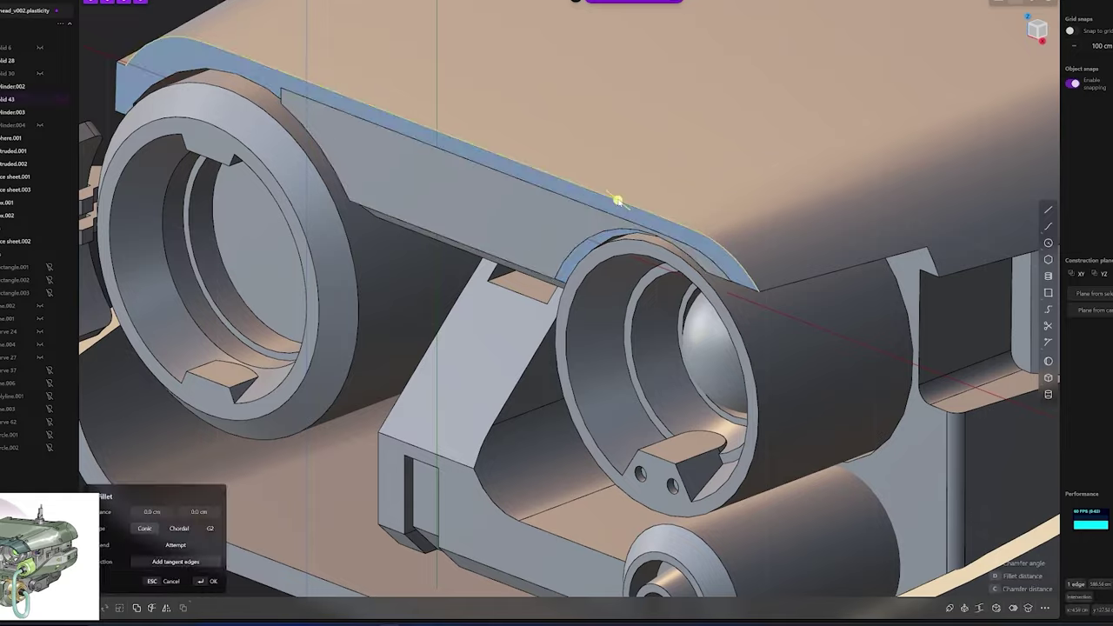
drag(616, 201, 542, 253)
key(Return)
Trim away the curved right end of the flat face sheet.002
key(KP_1)
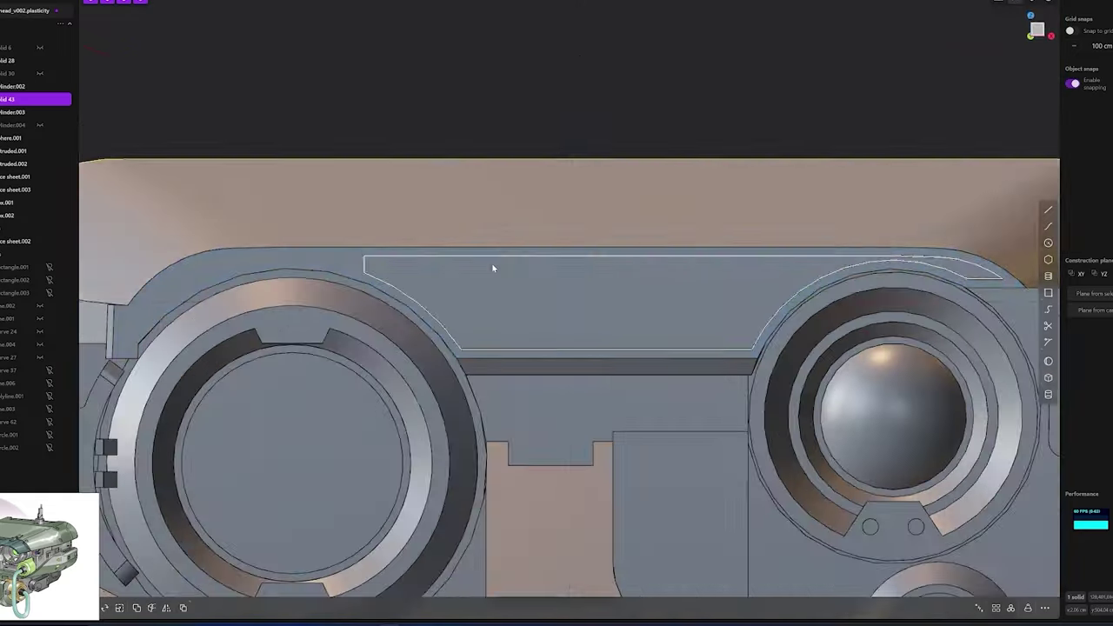
click(492, 268)
click(788, 252)
key(Return)
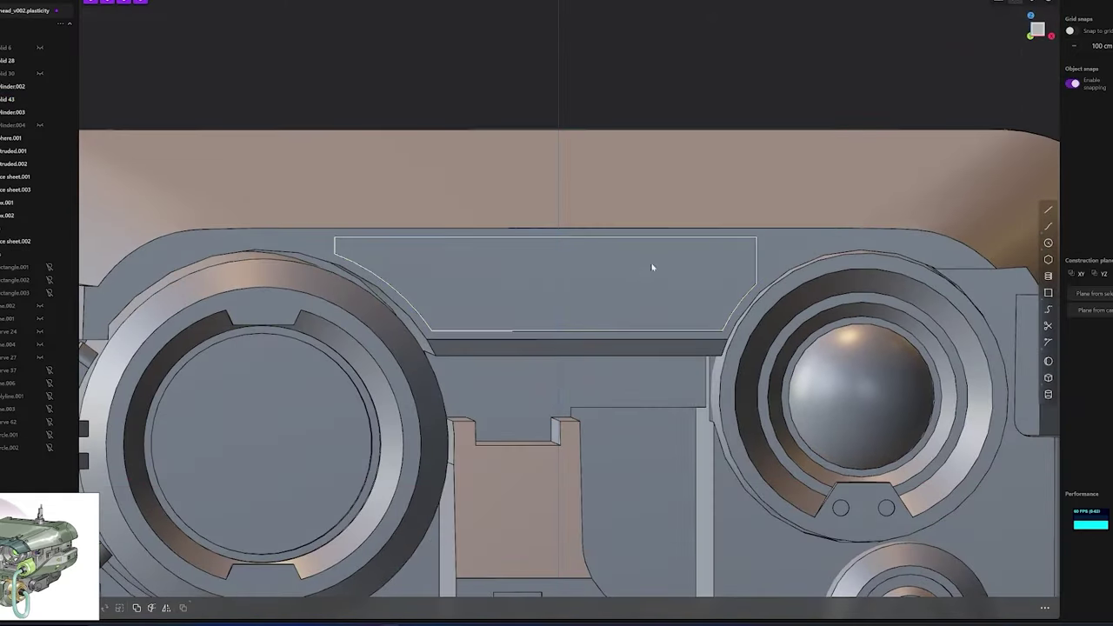
mouse_move(531, 294)
middle_down()
mouse_move(462, 313)
mouse_move(608, 320)
middle_up()
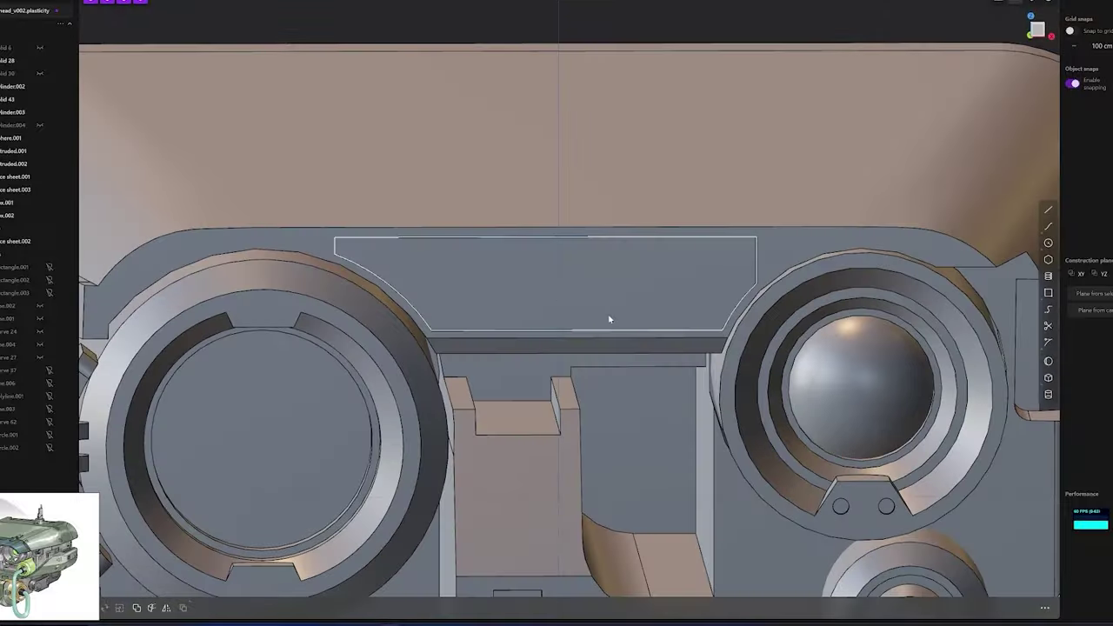
mouse_move(586, 261)
middle_down()
mouse_move(609, 281)
mouse_move(566, 293)
middle_up()
Draw a dividing line across the bracket's front sheet to split off the right section
key(Return)
scroll(537, 273, up, 3)
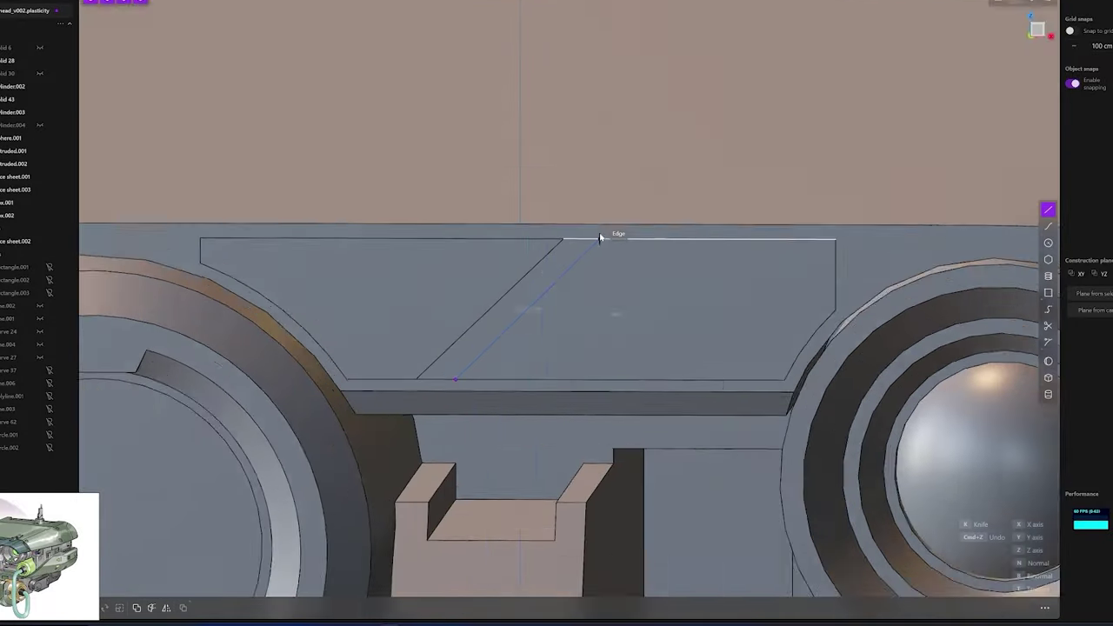
click(623, 323)
key(l)
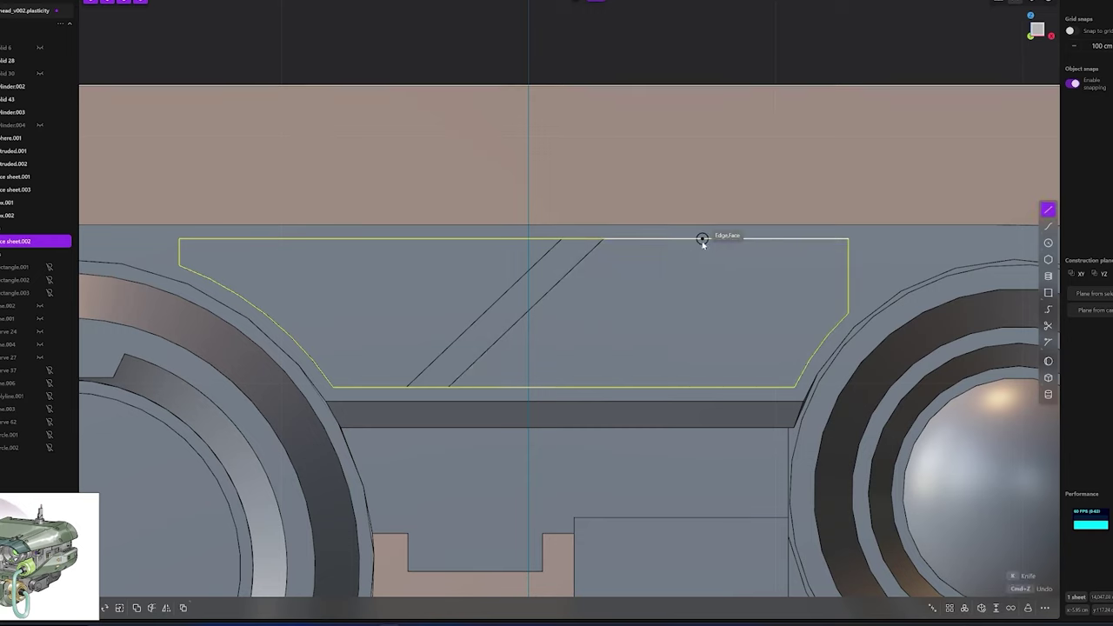
click(721, 387)
click(751, 316)
key(e)
middle_drag(751, 316, 774, 300)
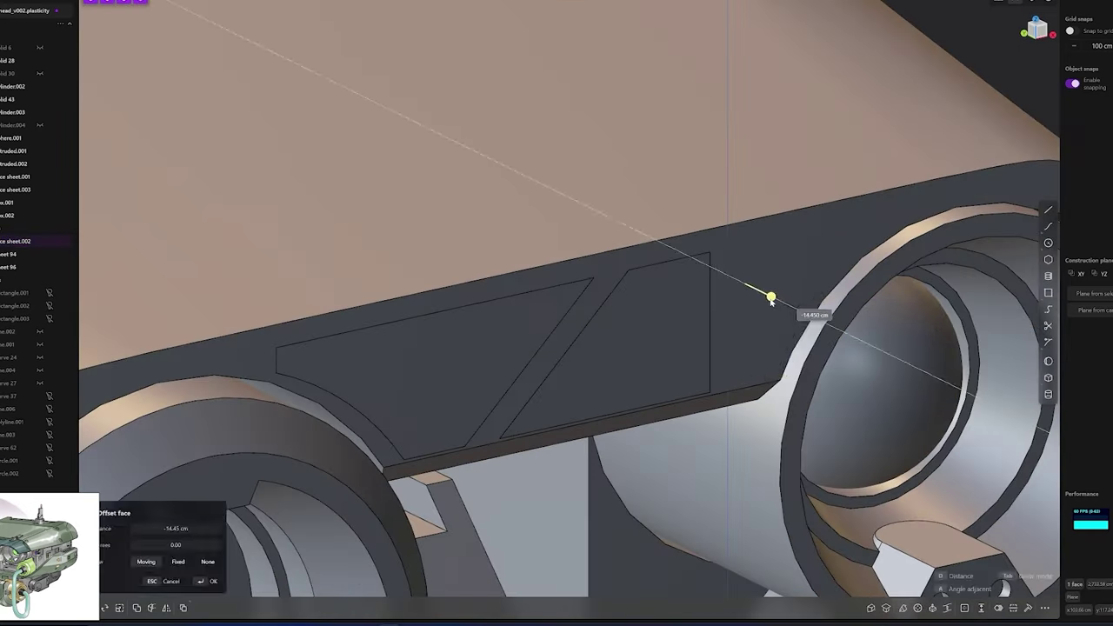
key(Escape)
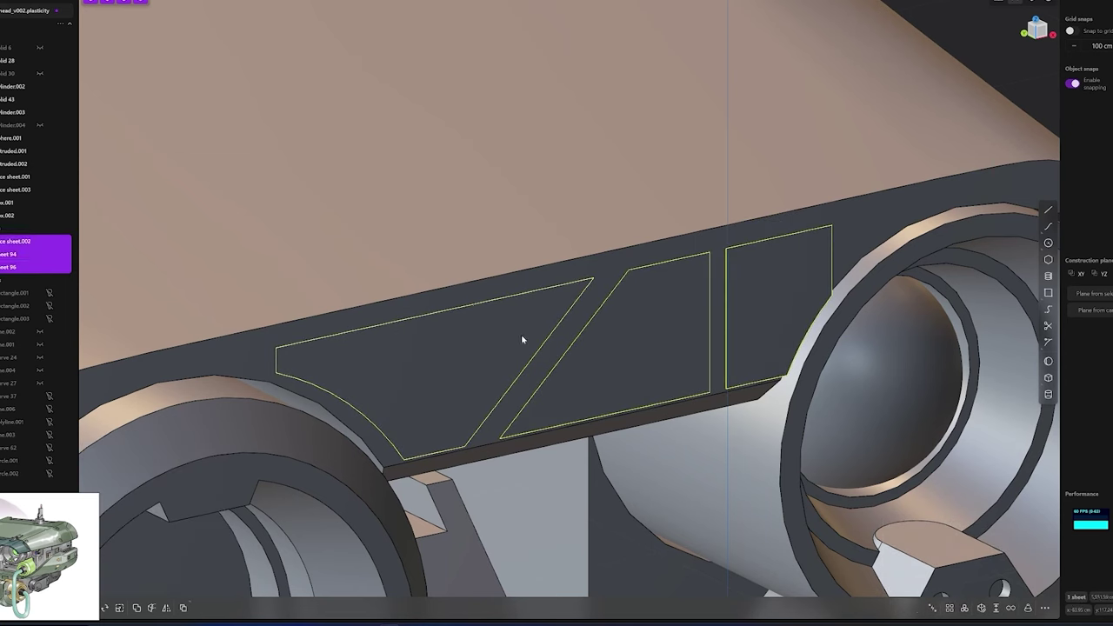
Duplicate the middle section and extrude the three sections into thin slabs
click(479, 316)
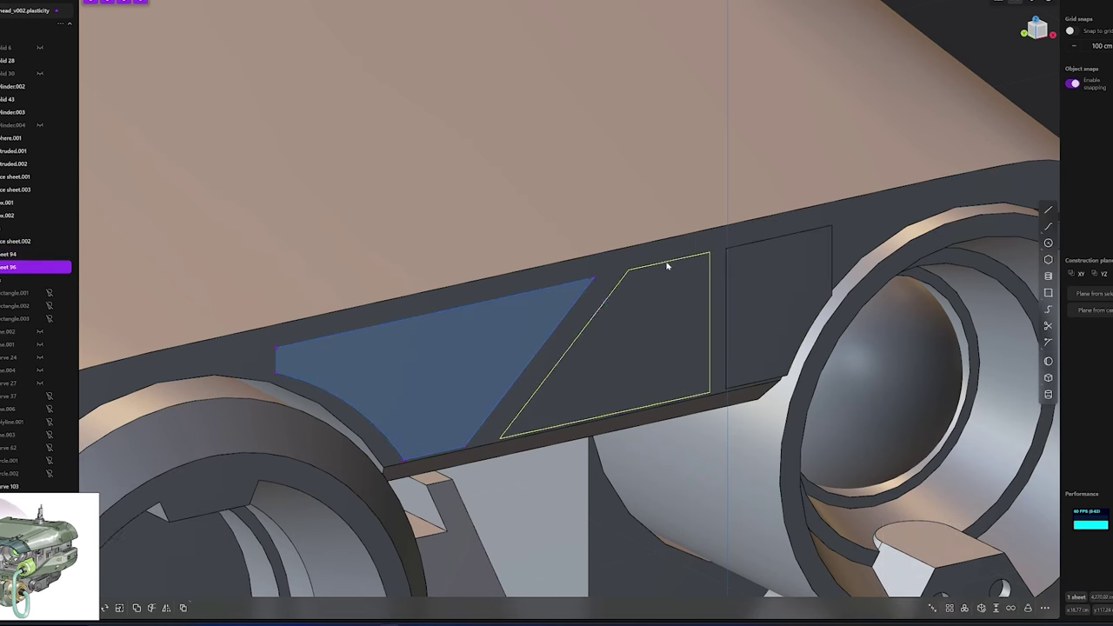
key(ctrl+d)
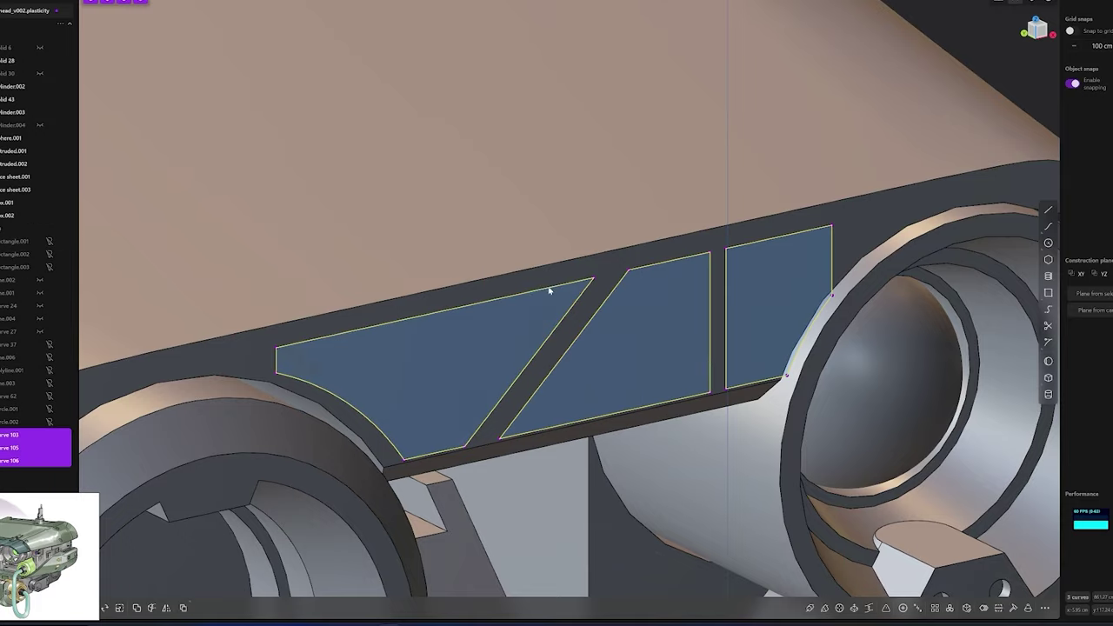
key(x)
key(Return)
mouse_move(222, 375)
middle_down()
mouse_move(299, 269)
mouse_move(867, 211)
mouse_move(542, 316)
mouse_move(760, 261)
mouse_move(609, 331)
mouse_move(540, 348)
mouse_move(672, 372)
mouse_move(630, 211)
mouse_move(757, 320)
mouse_move(633, 355)
mouse_move(566, 256)
mouse_move(739, 344)
mouse_move(758, 316)
mouse_move(604, 330)
mouse_move(790, 323)
middle_up()
key(x)
key(Escape)
Offset a panel face inward by about -1.3 cm
key(o)
scroll(791, 323, up, 5)
mouse_move(650, 276)
middle_down()
mouse_move(638, 290)
mouse_move(733, 350)
mouse_move(684, 336)
mouse_move(594, 226)
middle_up()
key(Escape)
scroll(721, 261, down, 5)
Fillet an edge of the side notch
scroll(615, 363, up, 5)
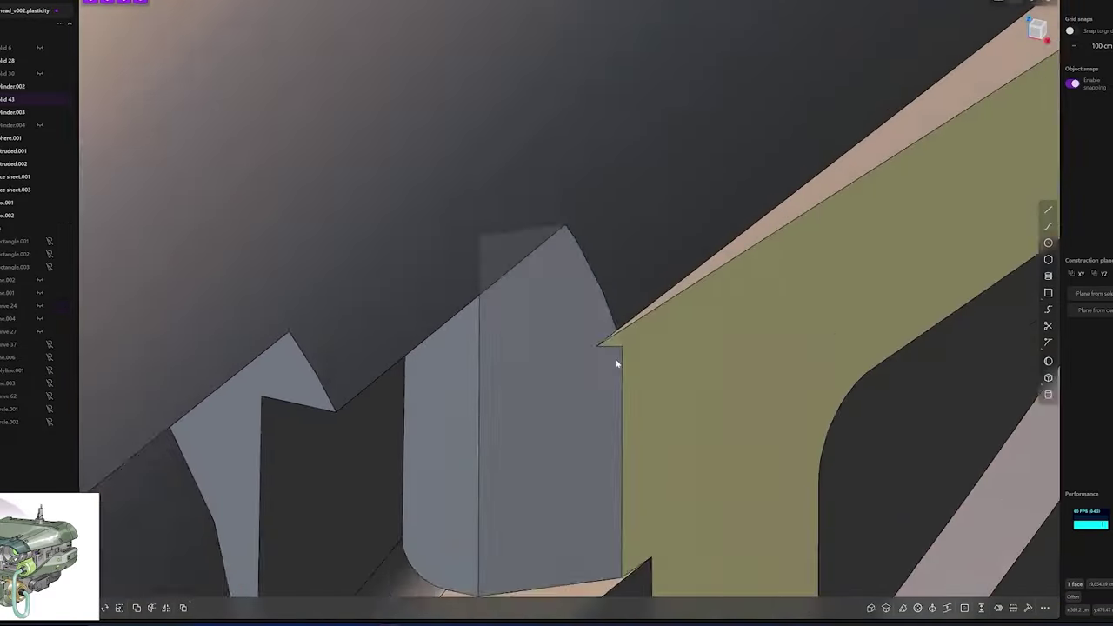
click(616, 363)
key(f)
scroll(616, 364, down, 3)
mouse_move(676, 342)
middle_down()
mouse_move(695, 331)
mouse_move(584, 275)
middle_up()
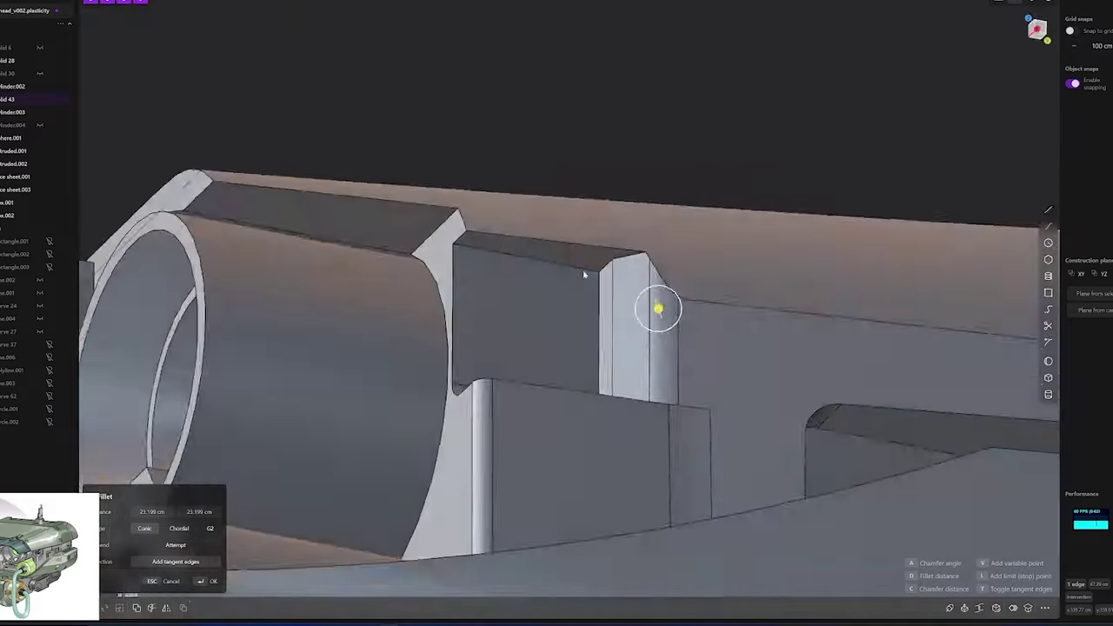
key(Return)
scroll(594, 353, down, 5)
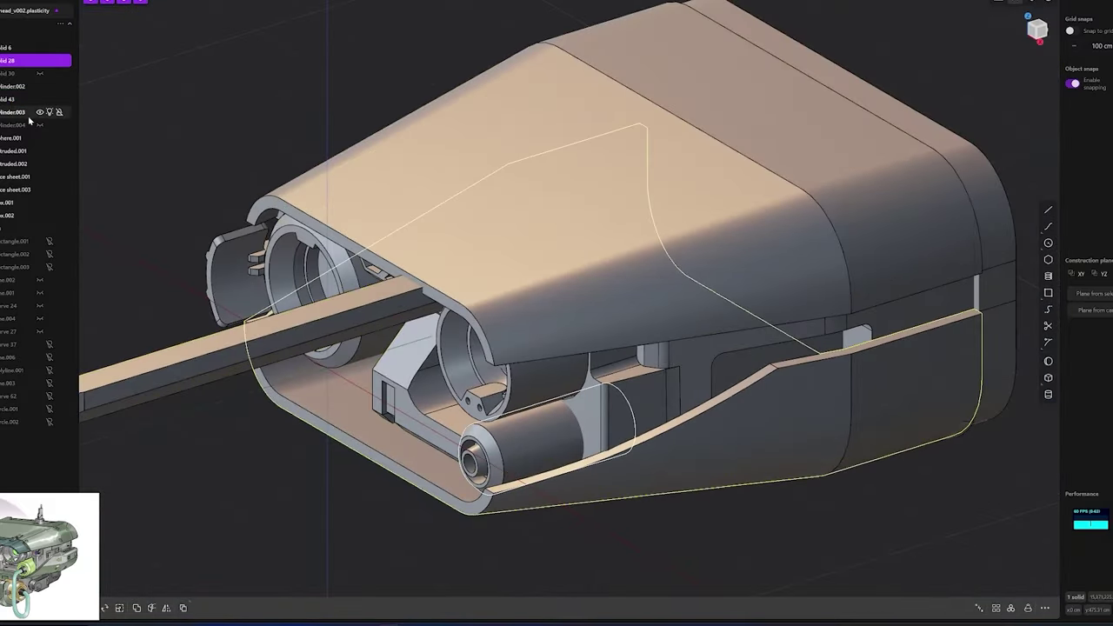
scroll(508, 380, up, 5)
Offset a housing face, then place cylinders at the cover's lower and top holes
key(o)
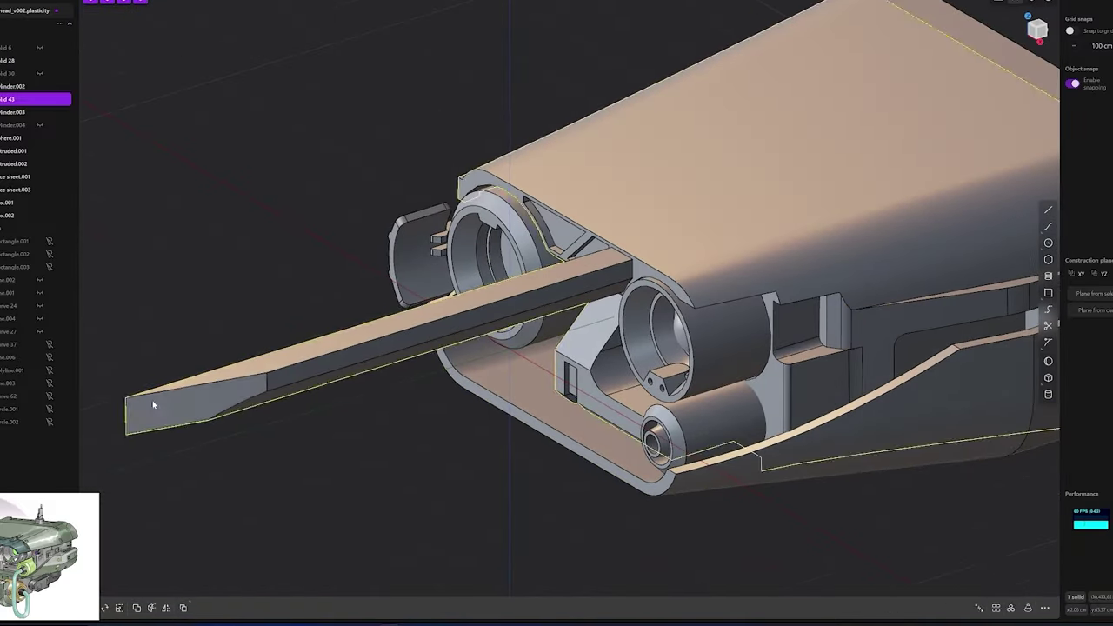
click(153, 400)
key(o)
scroll(850, 343, up, 4)
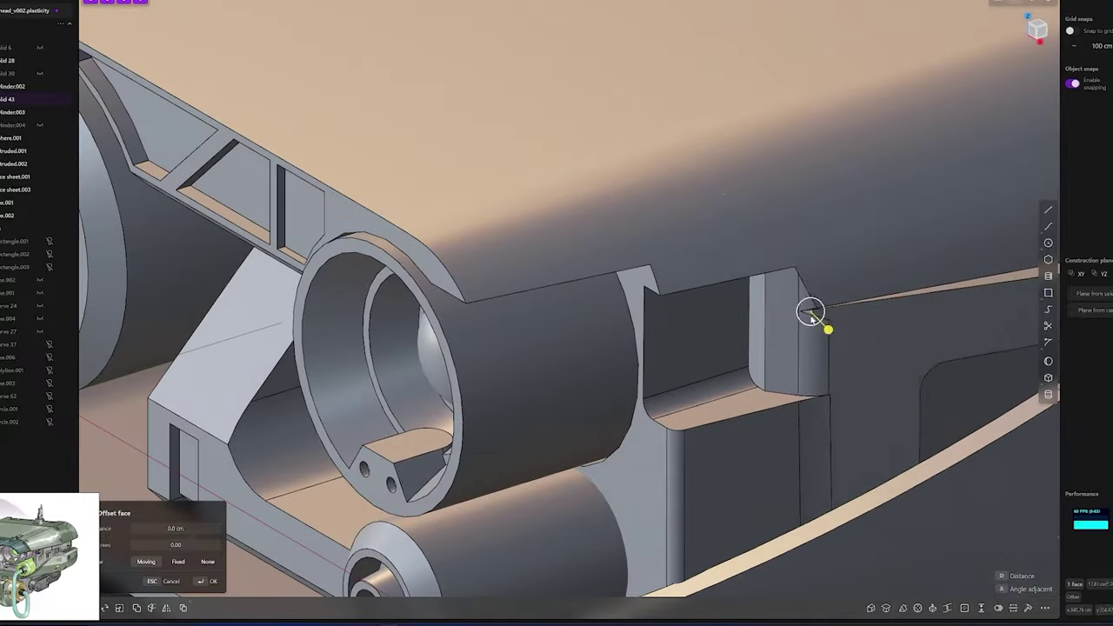
middle_drag(827, 316, 835, 287)
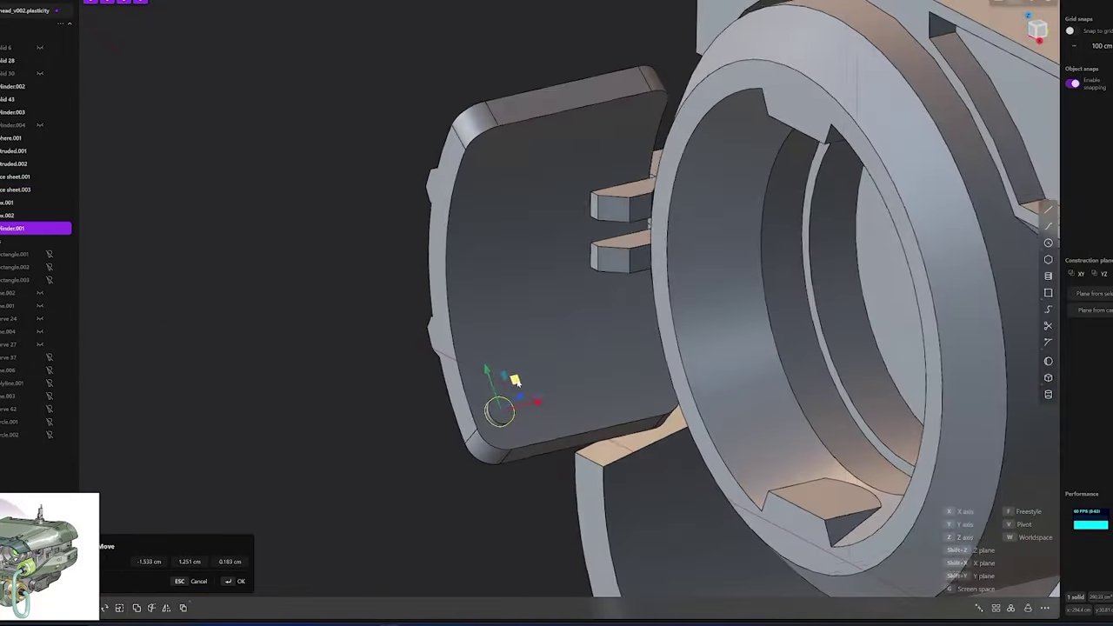
click(500, 412)
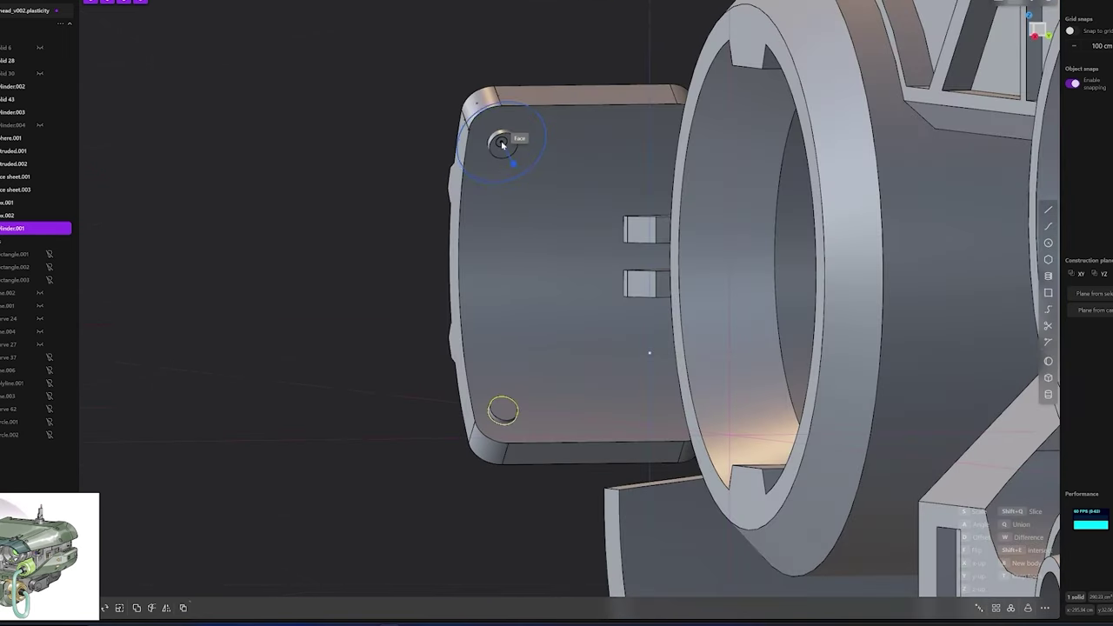
click(505, 151)
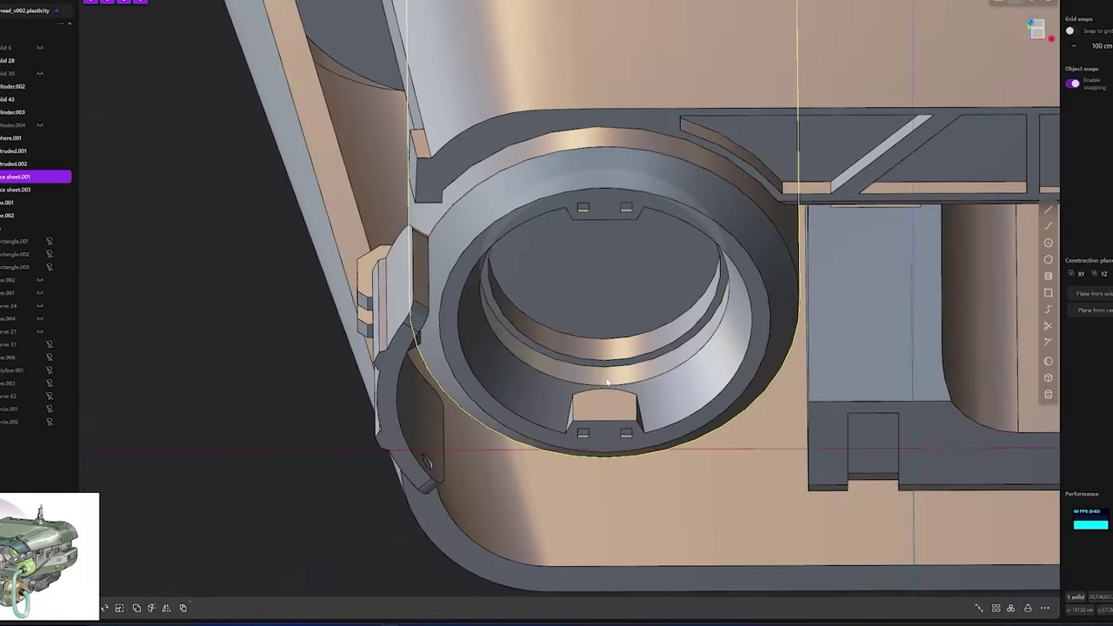
Cut 37 small notches around the lens ring's inner band using an arrayed box
scroll(607, 382, up, 5)
click(601, 374)
click(608, 388)
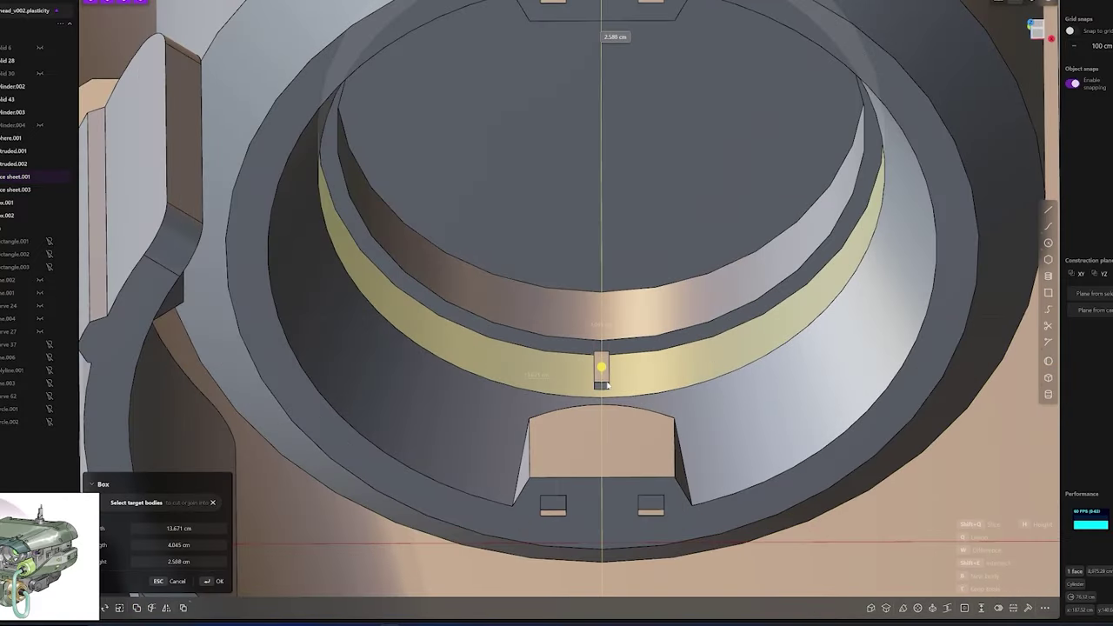
mouse_move(608, 389)
middle_down()
mouse_move(592, 348)
mouse_move(583, 365)
middle_up()
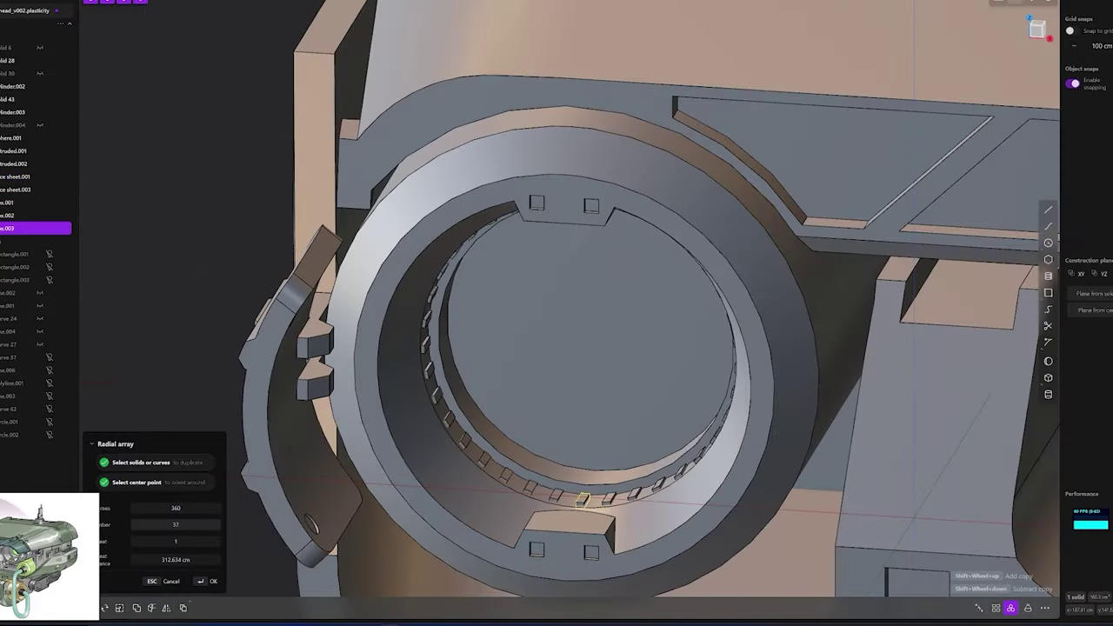
key(Return)
key(ctrl+g)
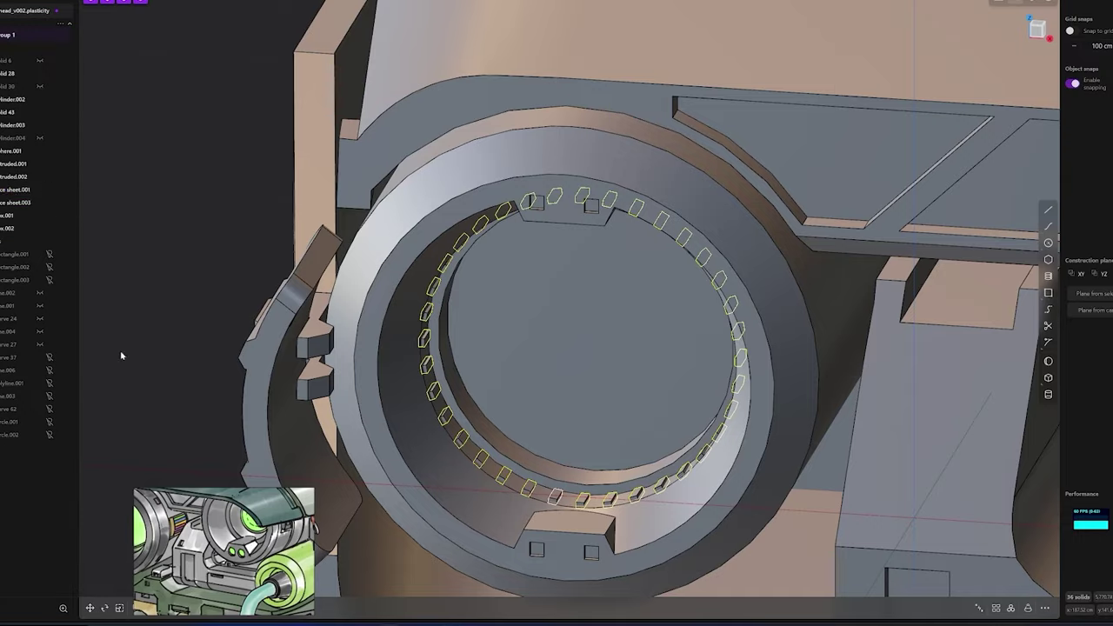
key(Return)
Offset a face of the left lens barrel
scroll(480, 480, down, 5)
scroll(480, 480, down, 2)
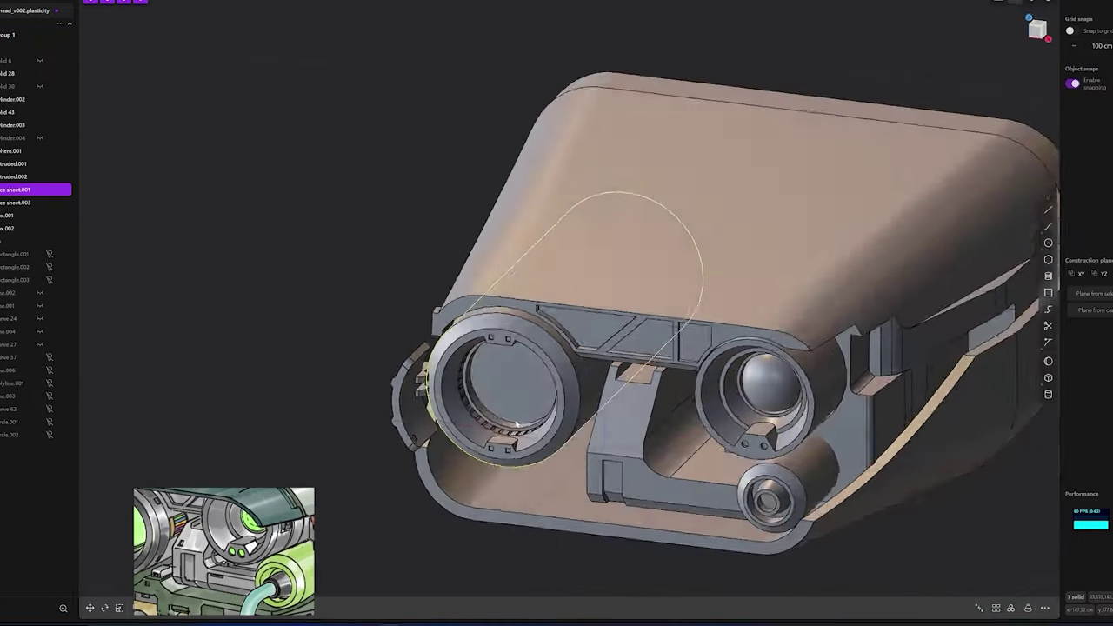
scroll(514, 371, up, 5)
click(513, 372)
key(o)
middle_drag(527, 353, 479, 348)
key(1)
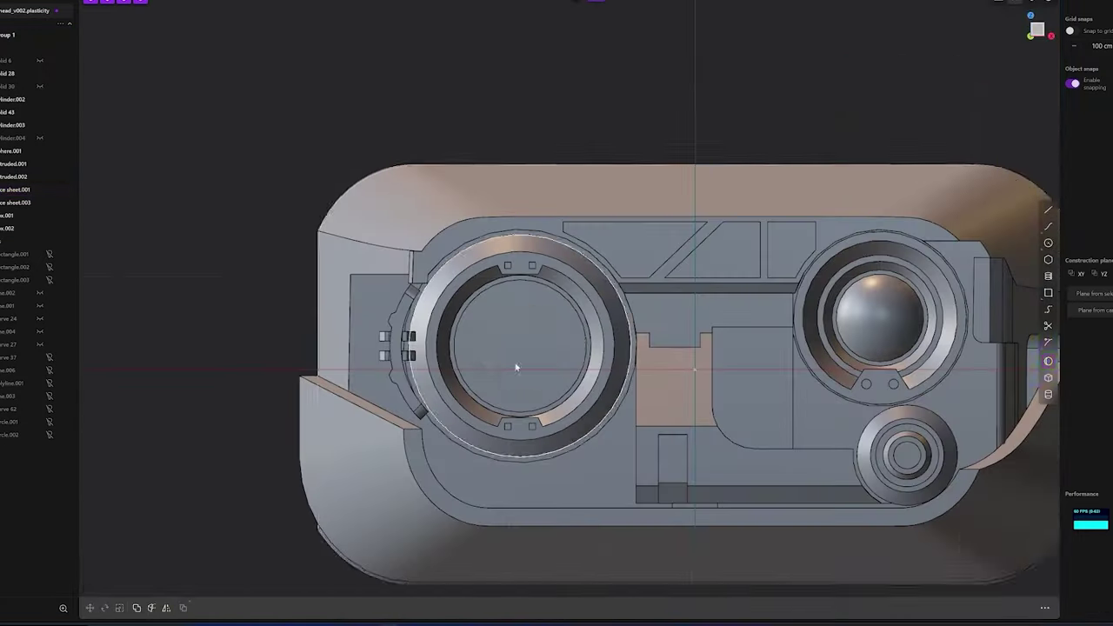
Create a sphere lens and seat it inside the left lens bore
key(Return)
middle_drag(586, 349, 600, 339)
key(g)
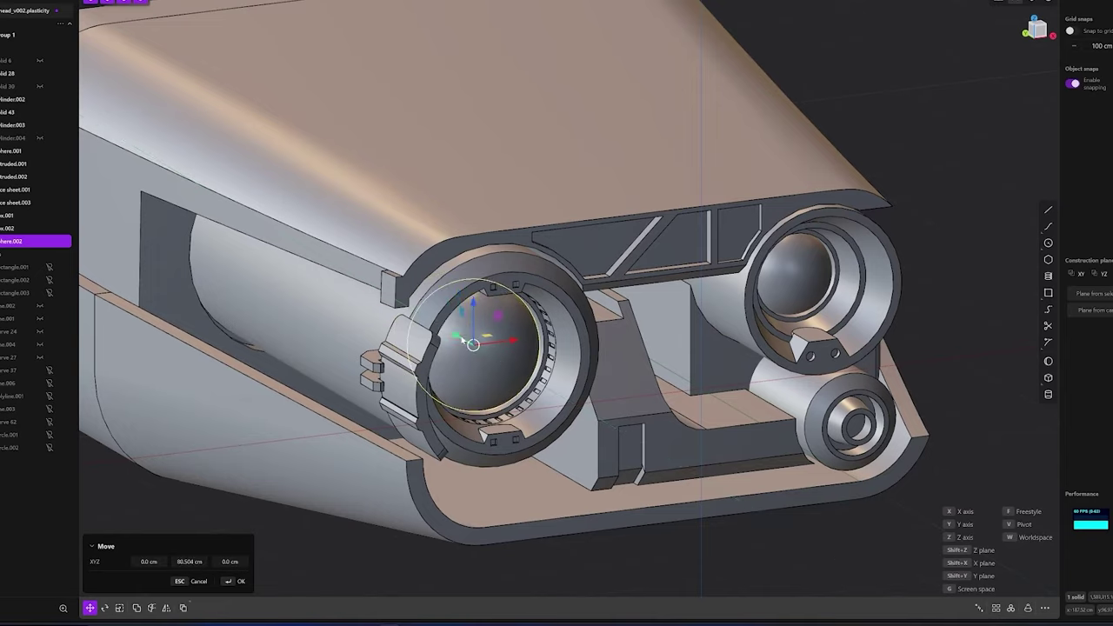
key(Return)
mouse_move(470, 346)
middle_down()
mouse_move(491, 299)
mouse_move(645, 413)
middle_up()
key(g)
key(Return)
key(1)
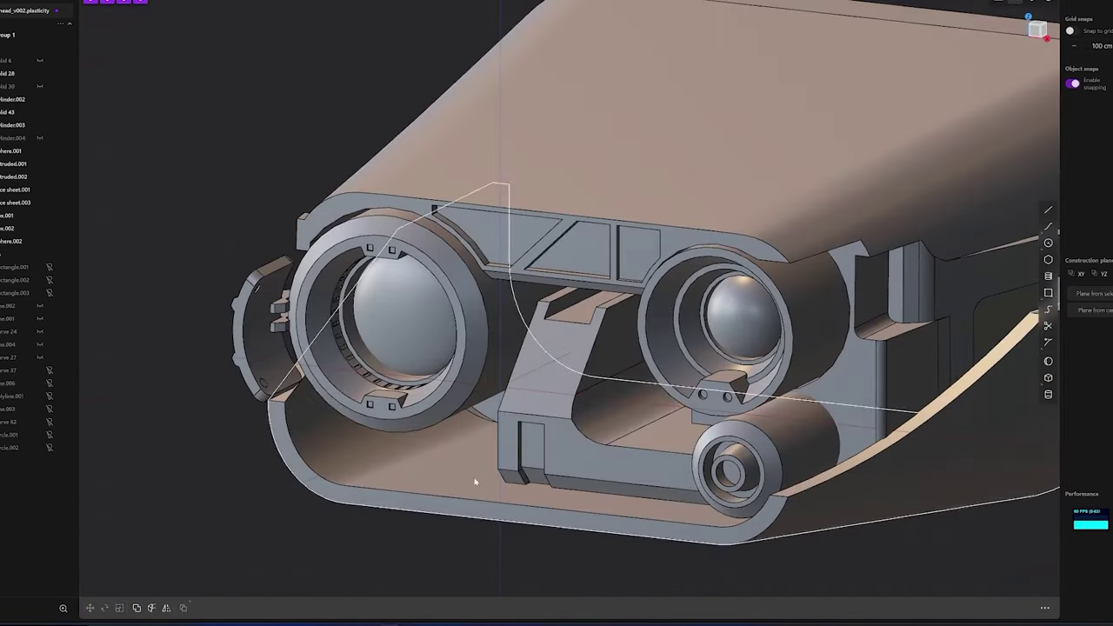
middle_drag(475, 482, 458, 421)
Finish a rectangle below the left lens barrel, try extruding it, then cancel the extrusion
key(1)
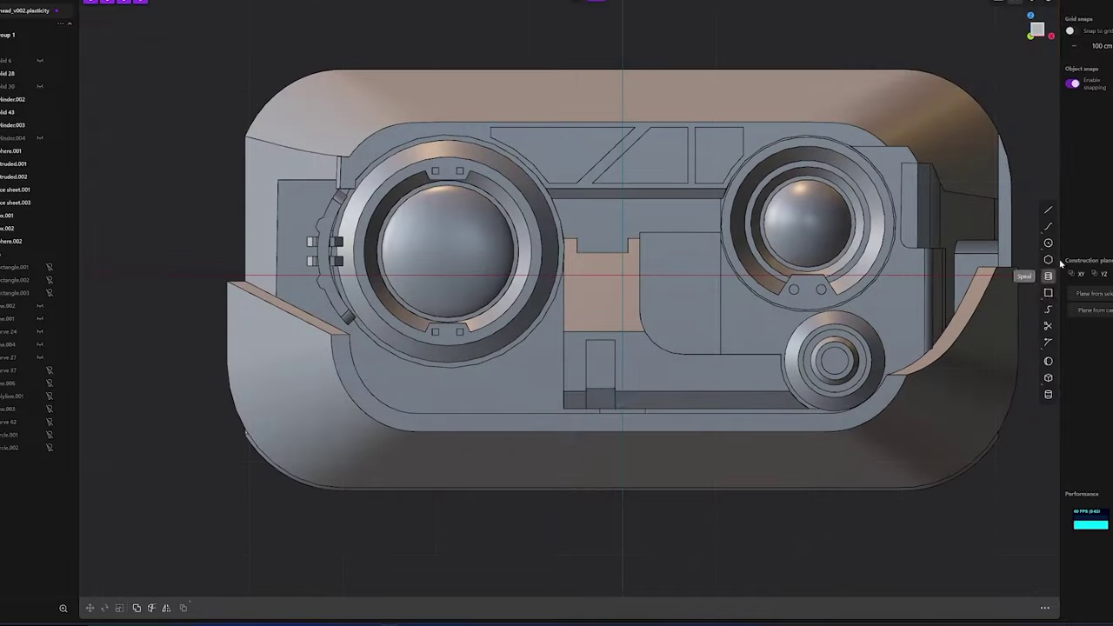
click(564, 383)
middle_drag(564, 382, 485, 442)
key(e)
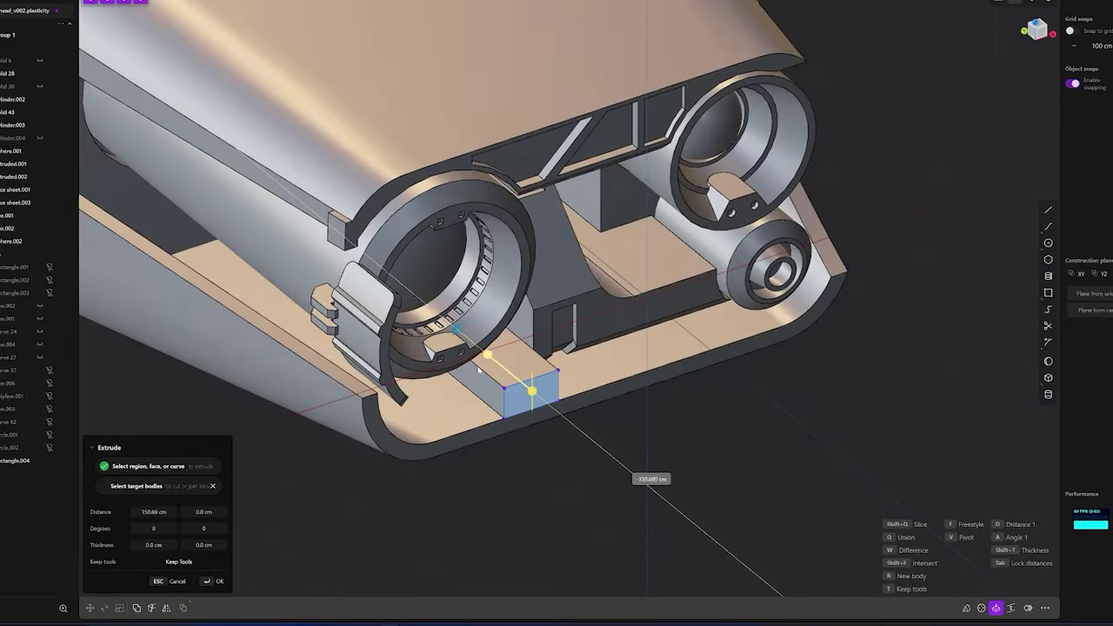
key(1)
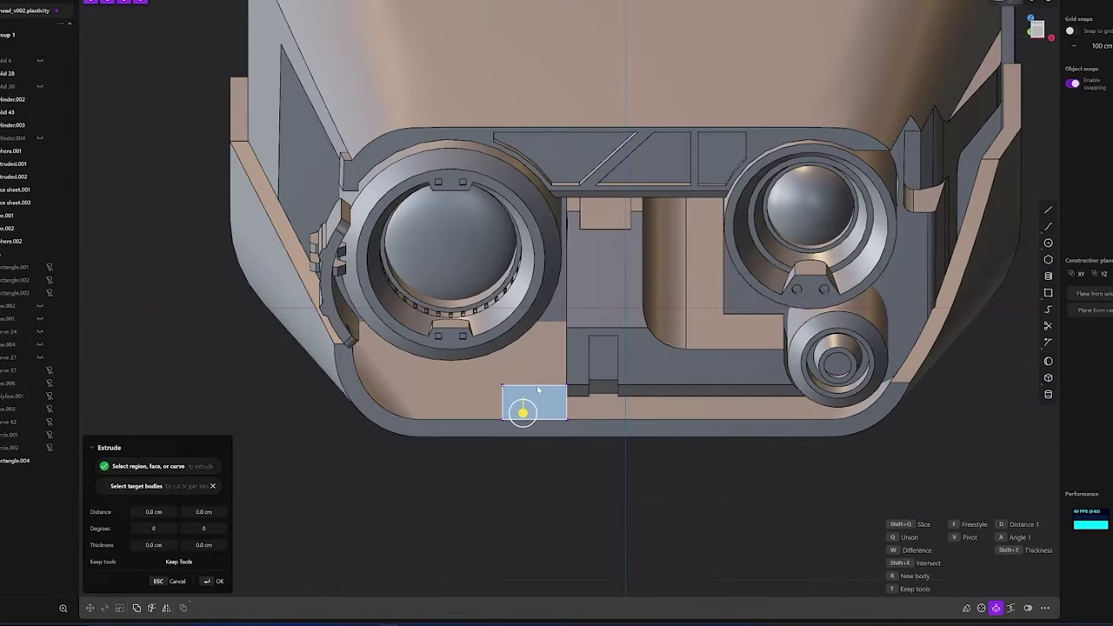
mouse_move(538, 390)
middle_down()
mouse_move(584, 406)
mouse_move(609, 437)
mouse_move(516, 434)
mouse_move(600, 441)
middle_up()
key(Escape)
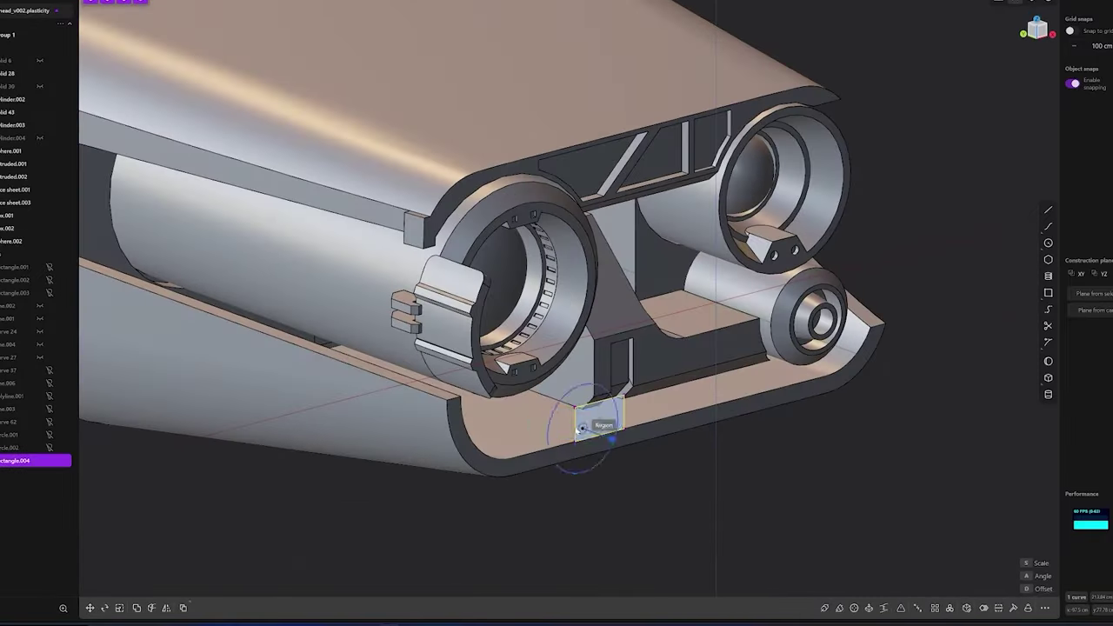
Draw a new rectangle along the casing's bottom edge
key(1)
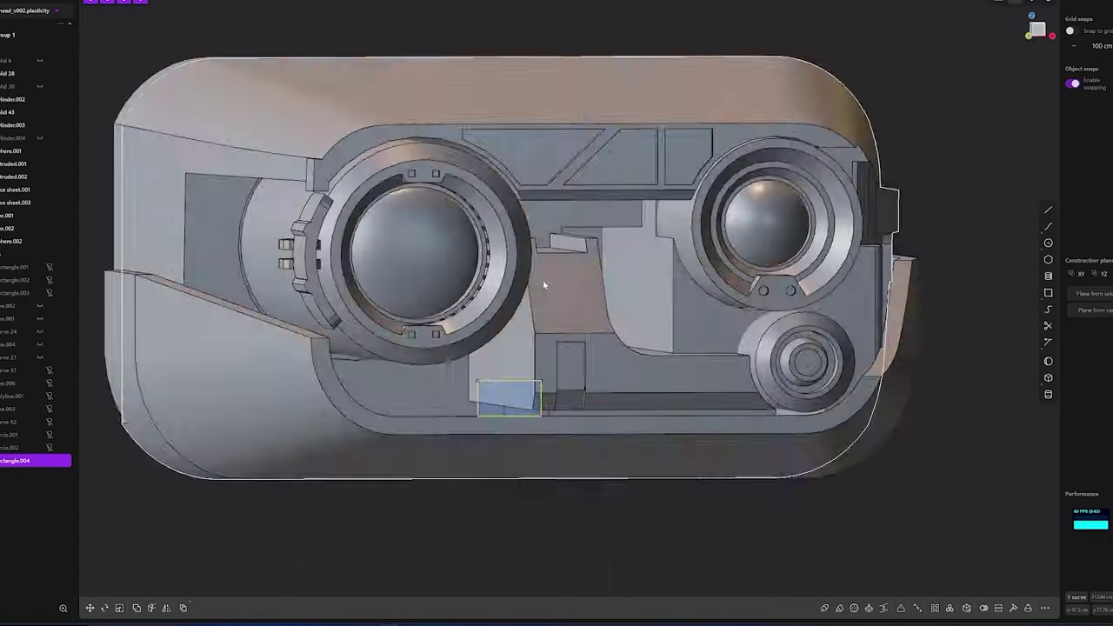
mouse_move(483, 408)
middle_down()
mouse_move(515, 382)
mouse_move(574, 399)
middle_up()
click(515, 382)
click(502, 460)
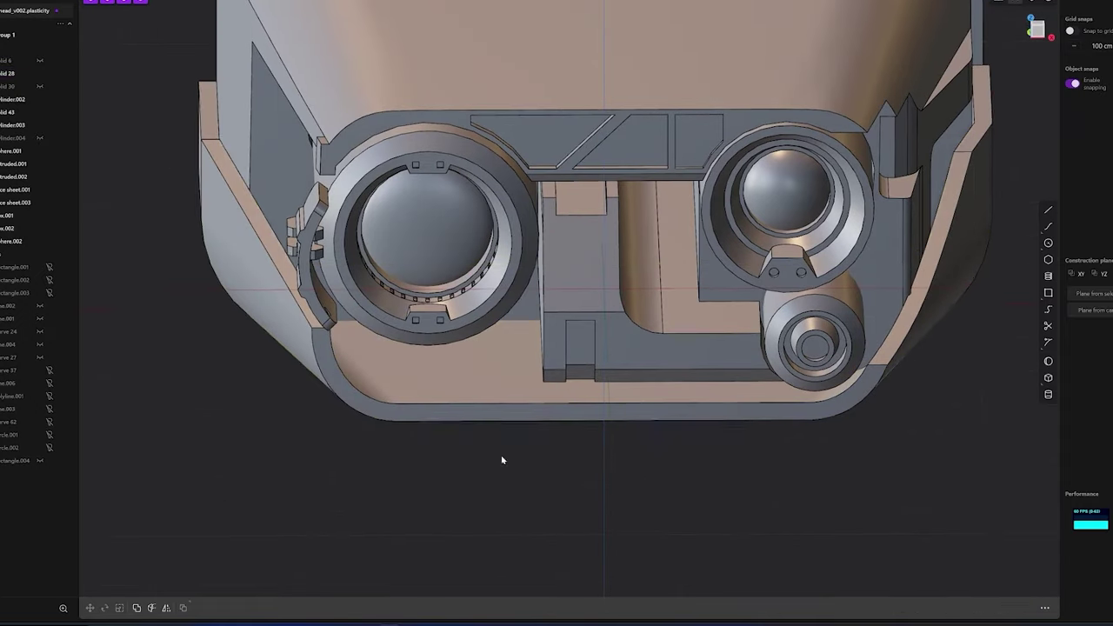
mouse_move(512, 411)
middle_down()
mouse_move(542, 429)
mouse_move(600, 552)
mouse_move(1049, 277)
middle_up()
click(528, 407)
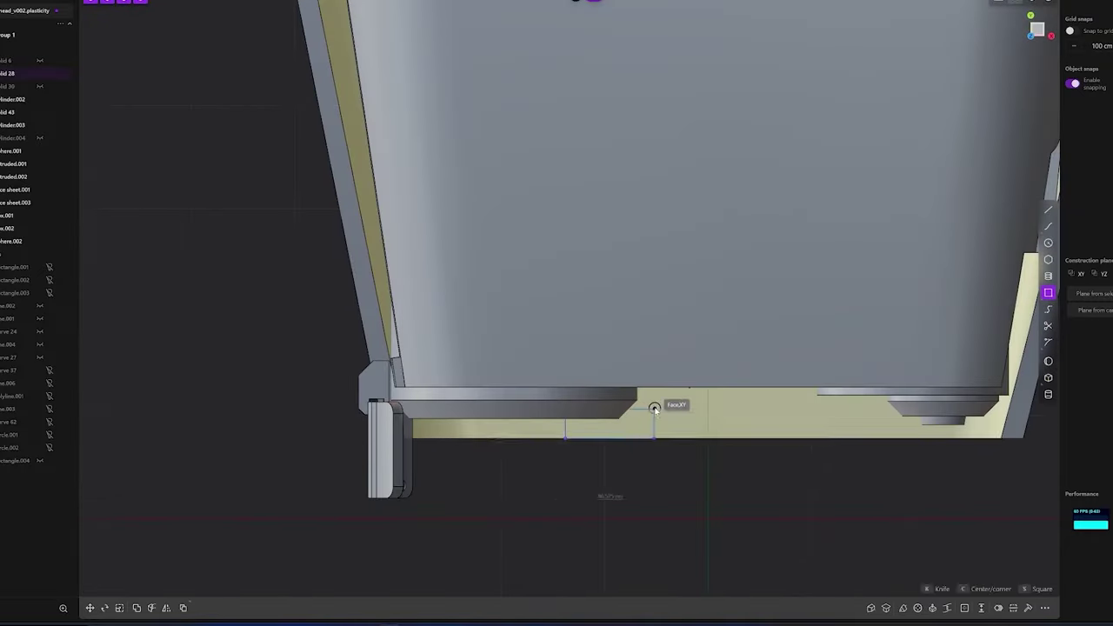
click(648, 404)
mouse_move(648, 405)
middle_down()
mouse_move(654, 481)
mouse_move(566, 363)
mouse_move(782, 522)
mouse_move(658, 479)
middle_up()
Extrude the rectangle into a tab and offset its face out about 1.9 cm
key(g)
key(e)
click(659, 480)
click(659, 480)
key(o)
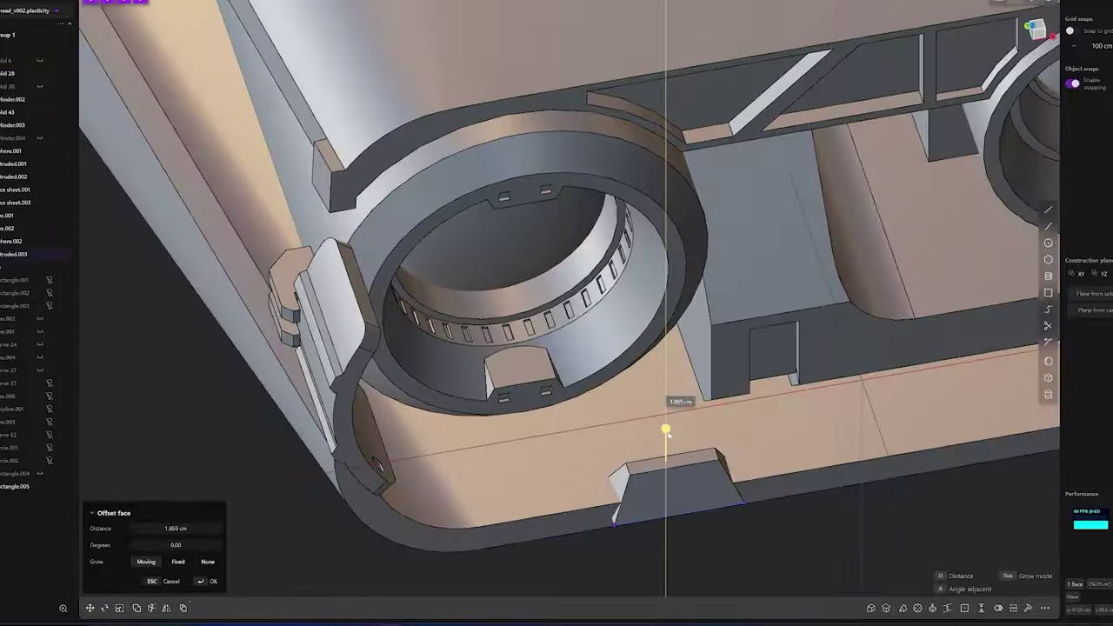
mouse_move(666, 427)
middle_down()
mouse_move(410, 450)
mouse_move(745, 460)
mouse_move(638, 516)
mouse_move(596, 520)
middle_up()
click(663, 538)
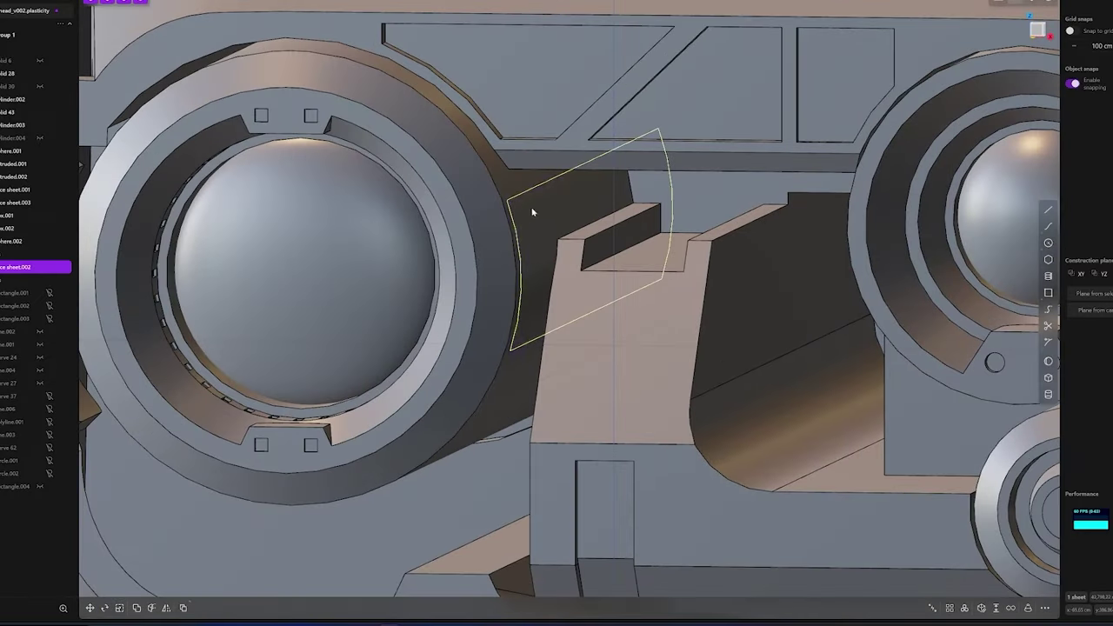
Extend the sheet from its edge and place a box on the bracket face
middle_drag(533, 211, 539, 226)
click(484, 198)
key(e)
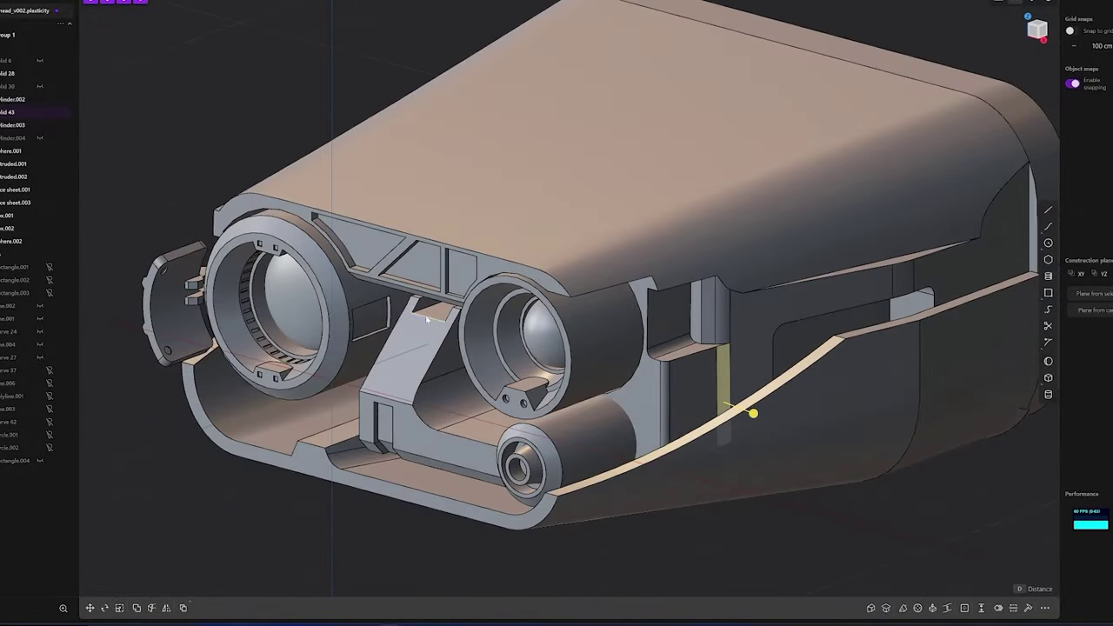
scroll(435, 298, up, 2)
scroll(434, 298, up, 3)
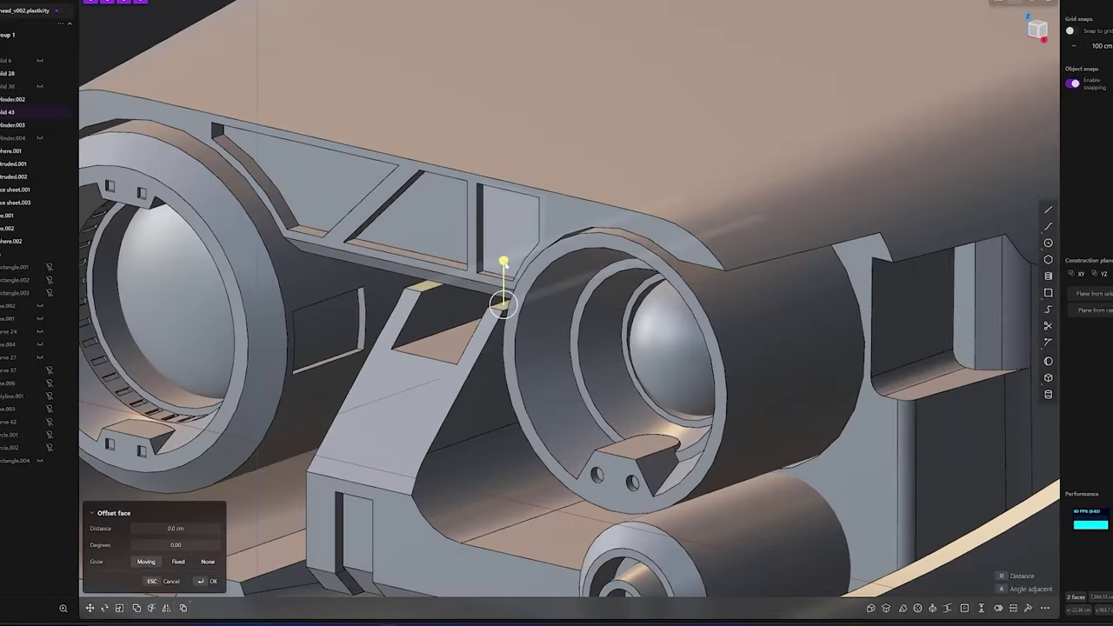
scroll(437, 300, up, 2)
scroll(439, 302, up, 2)
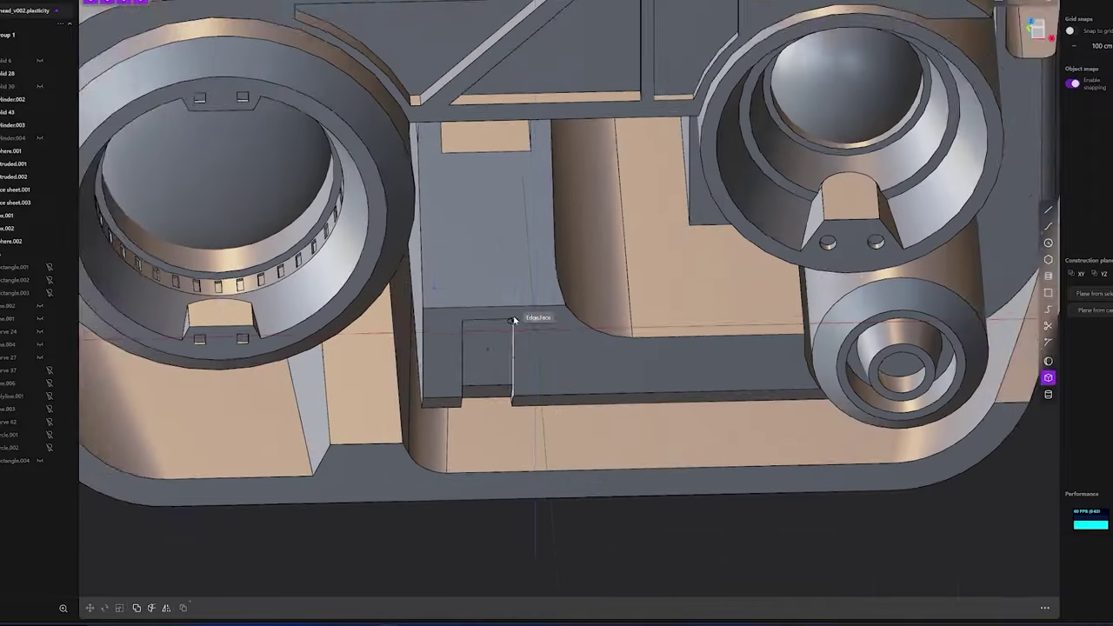
scroll(437, 299, up, 5)
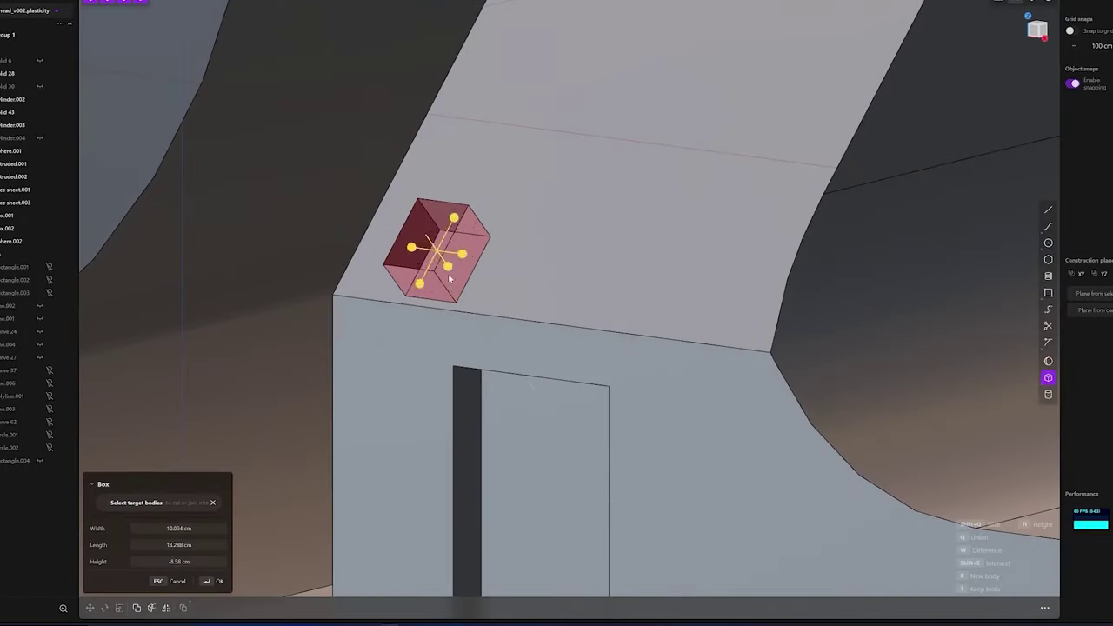
click(439, 252)
scroll(488, 274, down, 5)
scroll(539, 298, down, 3)
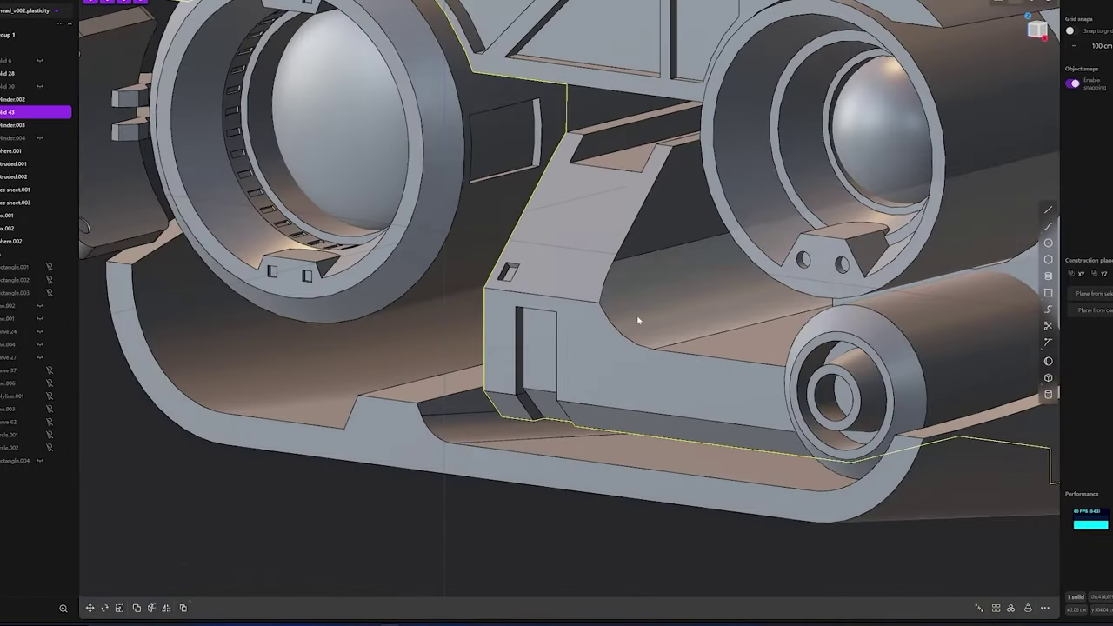
Pull a small casing-floor face out to about 20 cm
mouse_move(638, 321)
middle_down()
mouse_move(371, 384)
mouse_move(348, 353)
mouse_move(422, 379)
mouse_move(365, 383)
middle_up()
click(422, 379)
drag(365, 383, 357, 352)
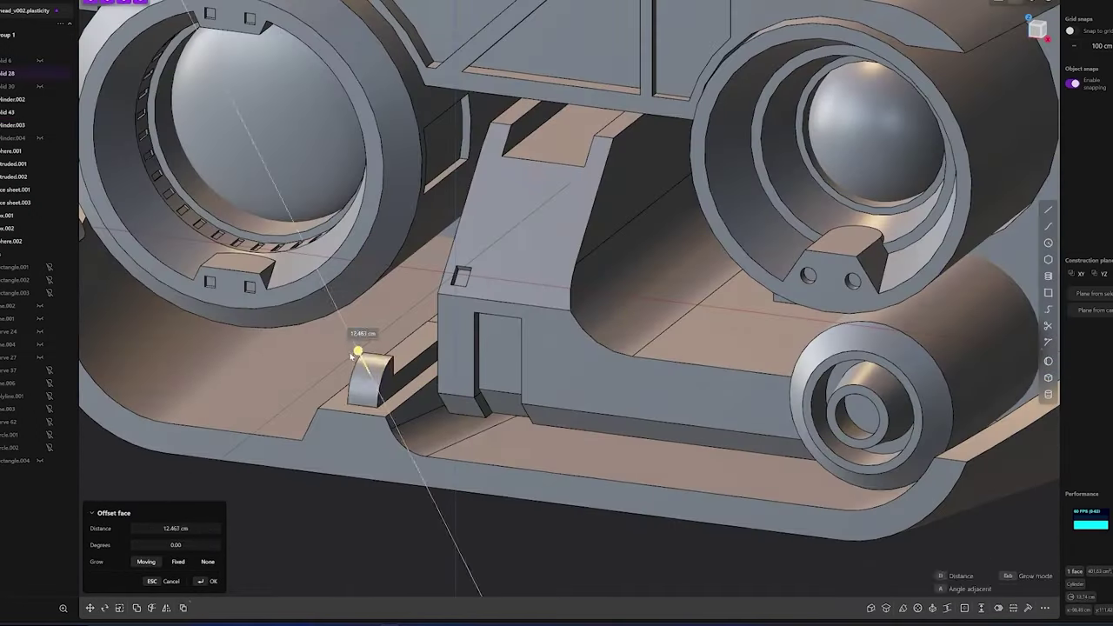
middle_drag(370, 376, 339, 396)
drag(339, 396, 301, 405)
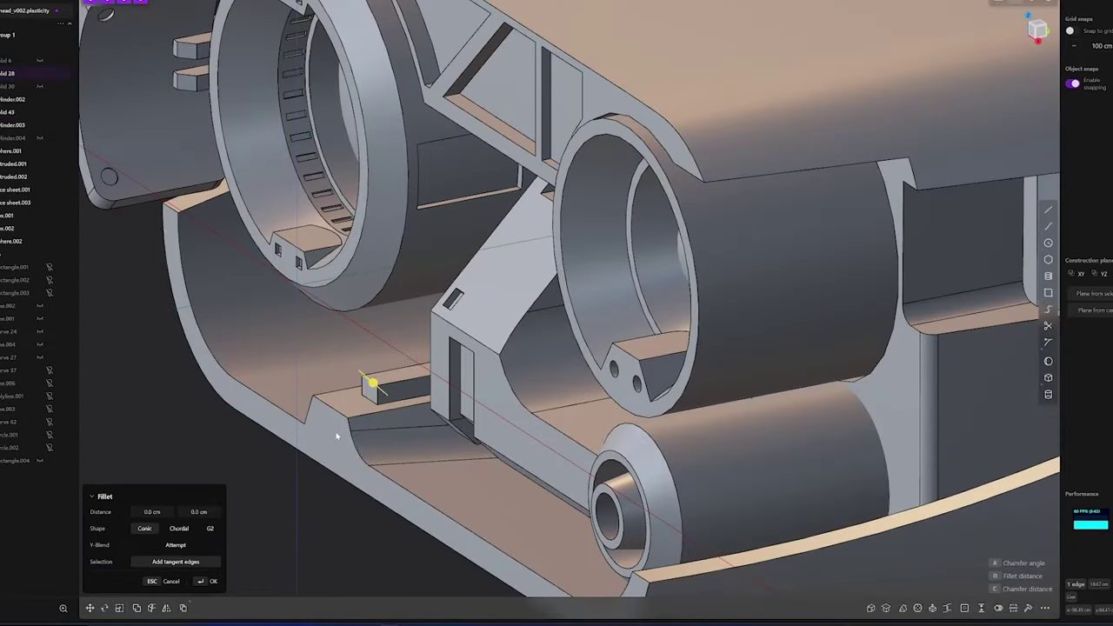
Draw a box on the casing floor about 11 cm high
key(KP_7)
key(b)
middle_drag(363, 408, 285, 376)
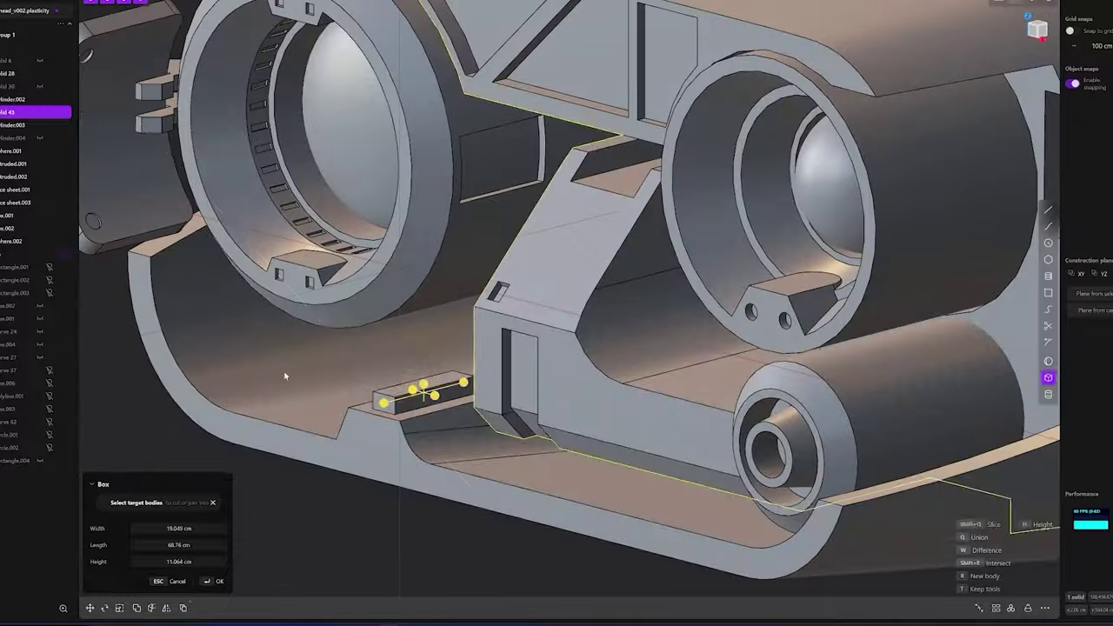
middle_drag(383, 374, 458, 367)
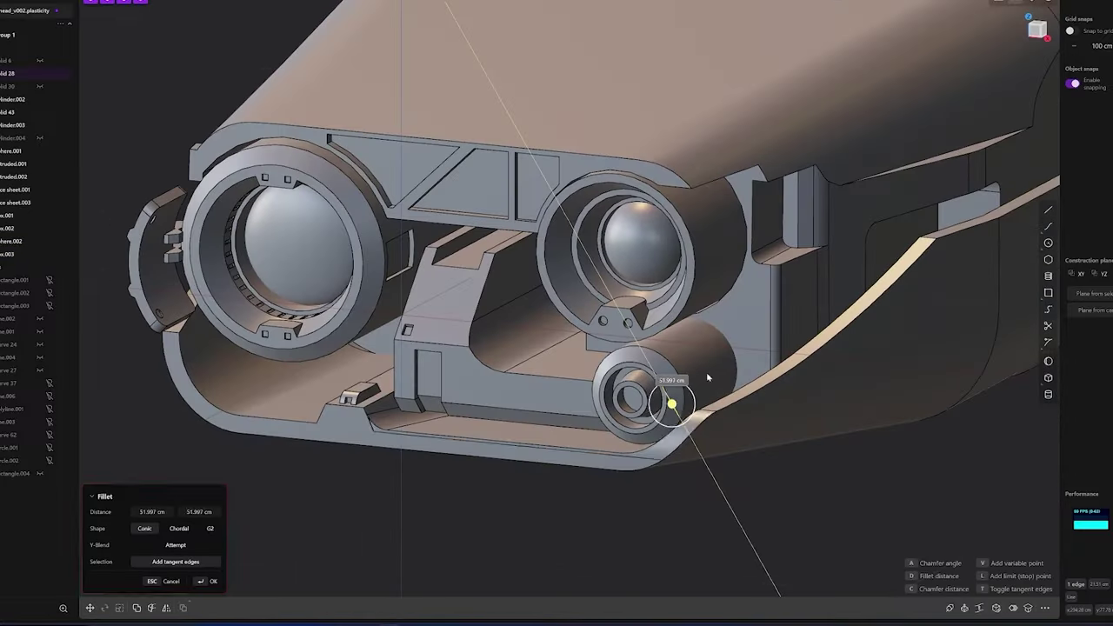
Set the edge fillet to about 66 cm with a negative offset
mouse_move(714, 382)
mouse_down()
mouse_move(715, 361)
mouse_move(683, 423)
mouse_up()
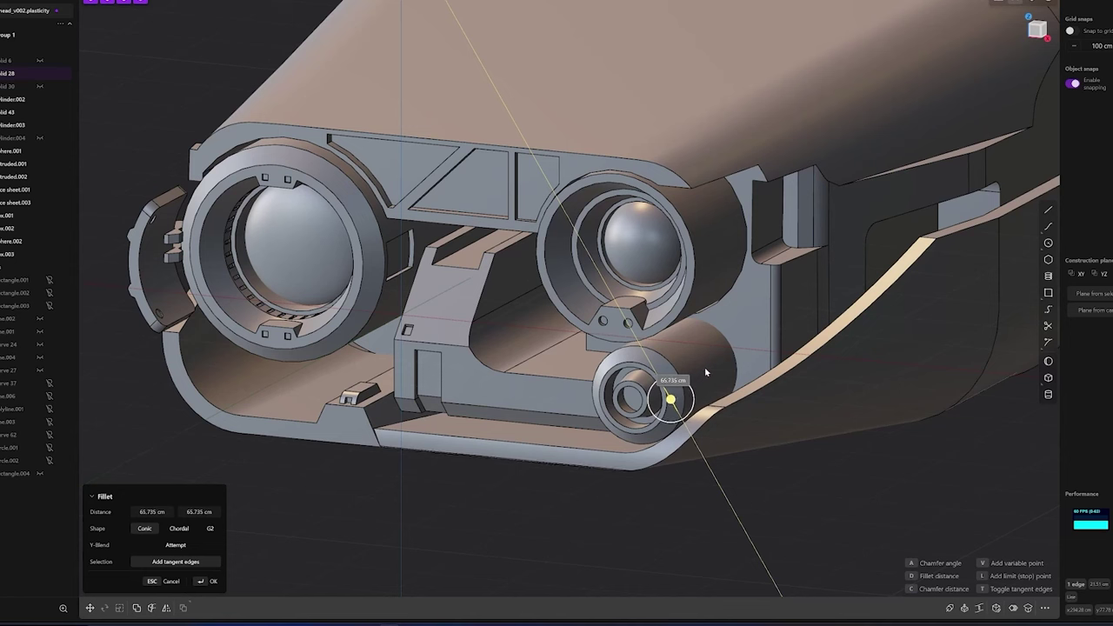
drag(706, 372, 675, 458)
key(Return)
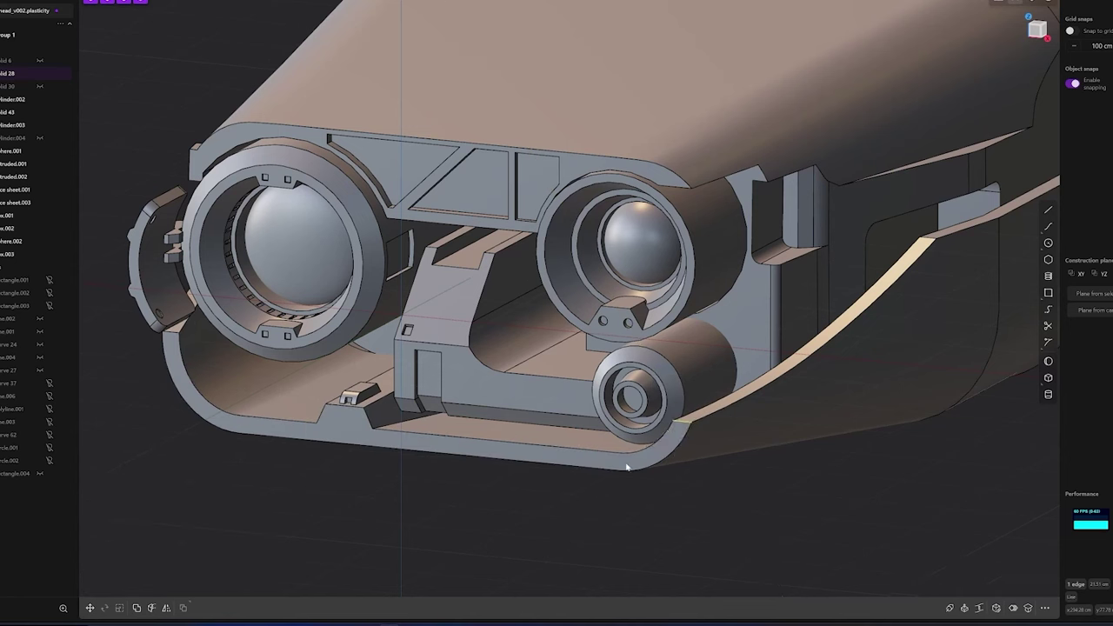
Fillet the lower casing edge near the small barrel
click(616, 467)
key(f)
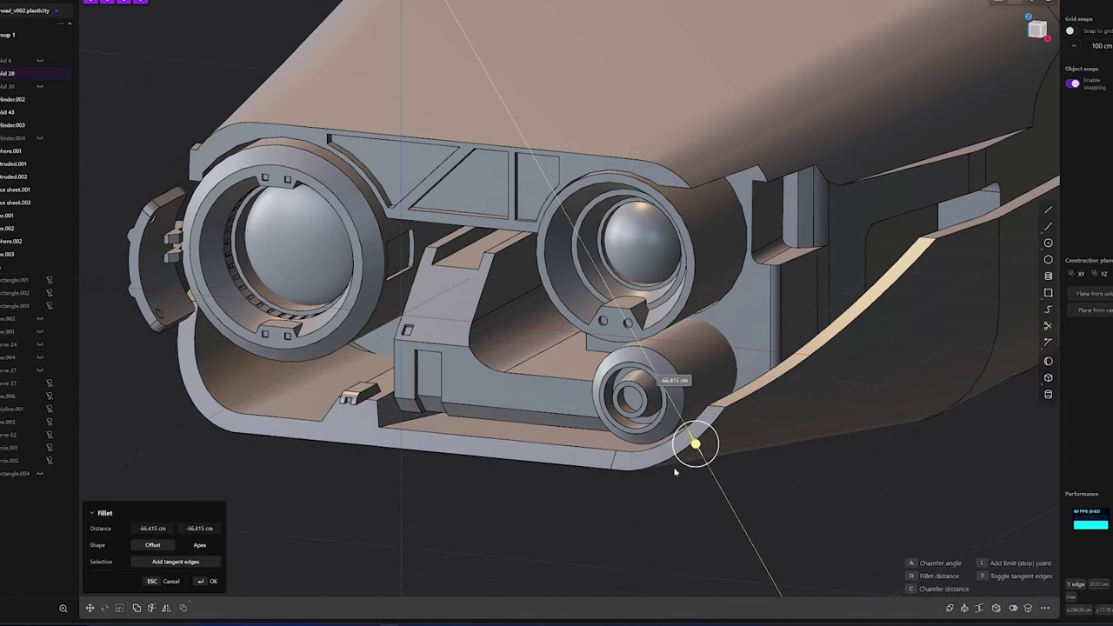
drag(675, 469, 698, 429)
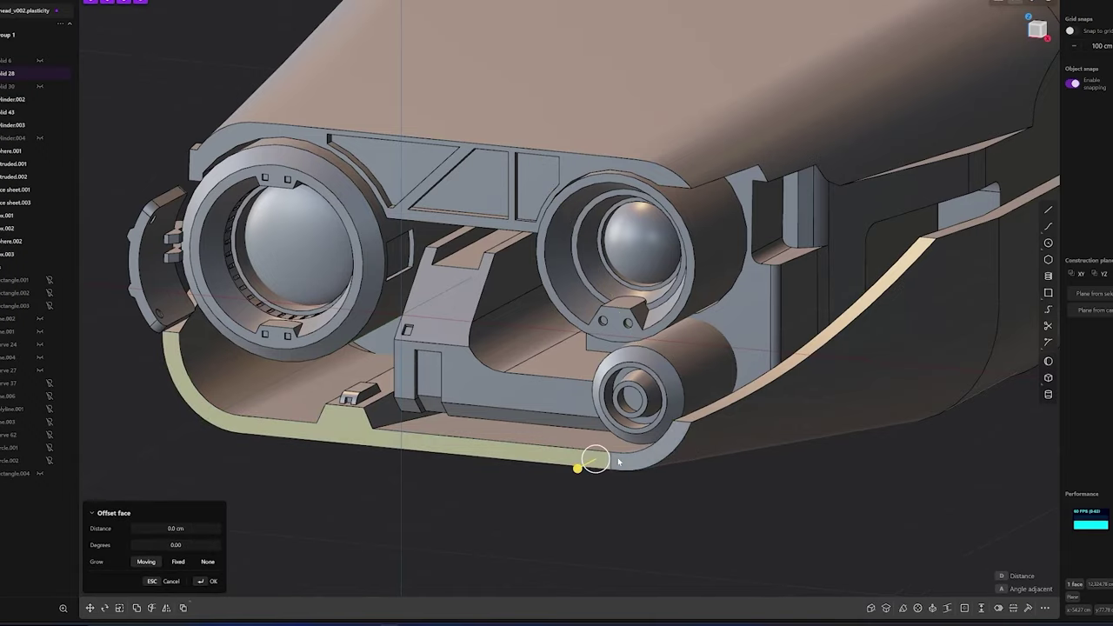
middle_drag(619, 462, 683, 442)
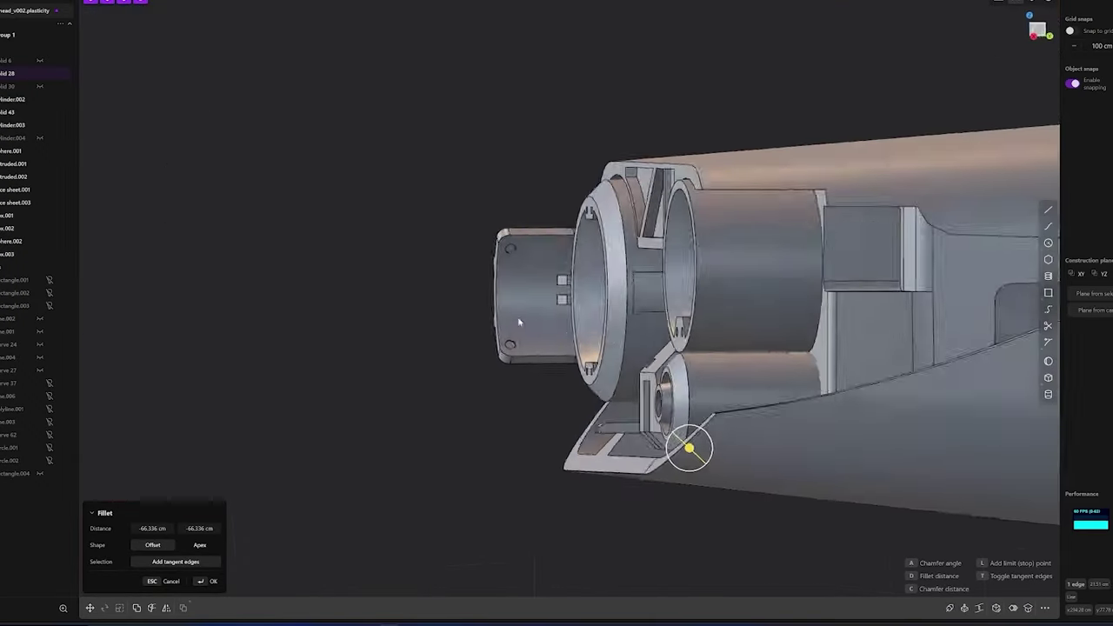
middle_drag(685, 419, 757, 330)
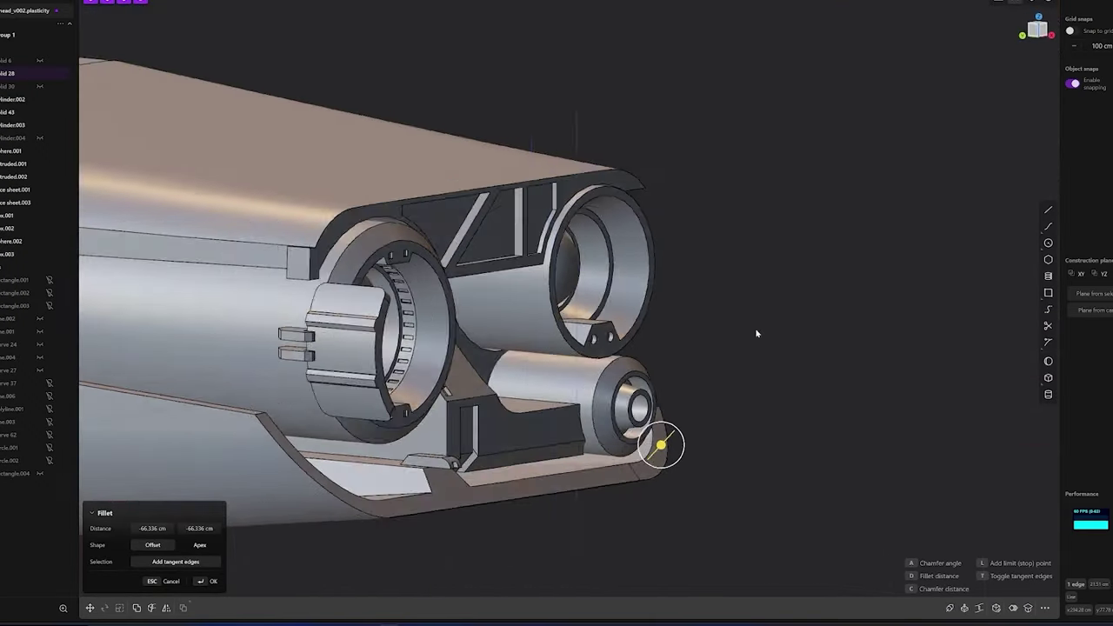
scroll(569, 352, up, 3)
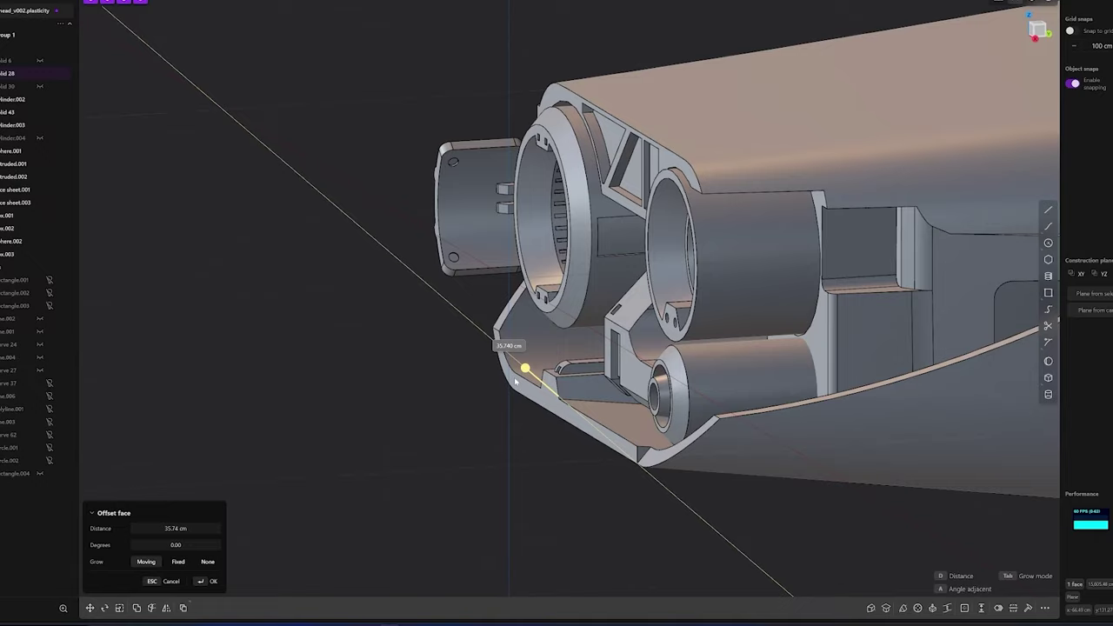
scroll(515, 381, up, 5)
scroll(666, 450, down, 3)
mouse_move(415, 400)
middle_down()
mouse_move(532, 471)
mouse_move(558, 424)
middle_up()
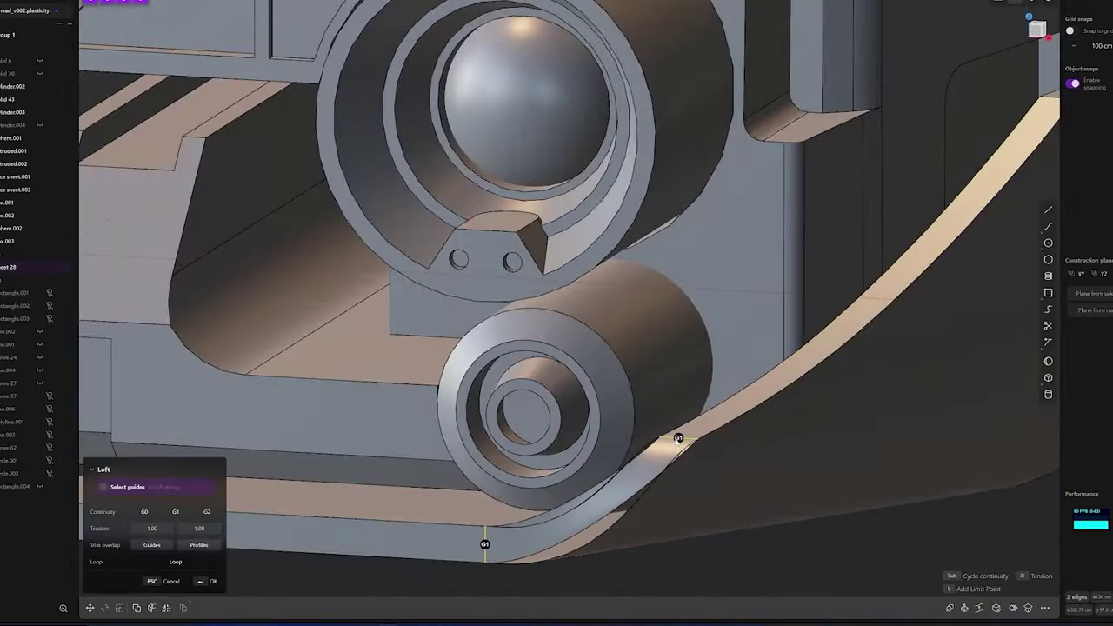
Extrude the lofted surface into a solid about 12 cm thick
middle_drag(678, 440, 767, 438)
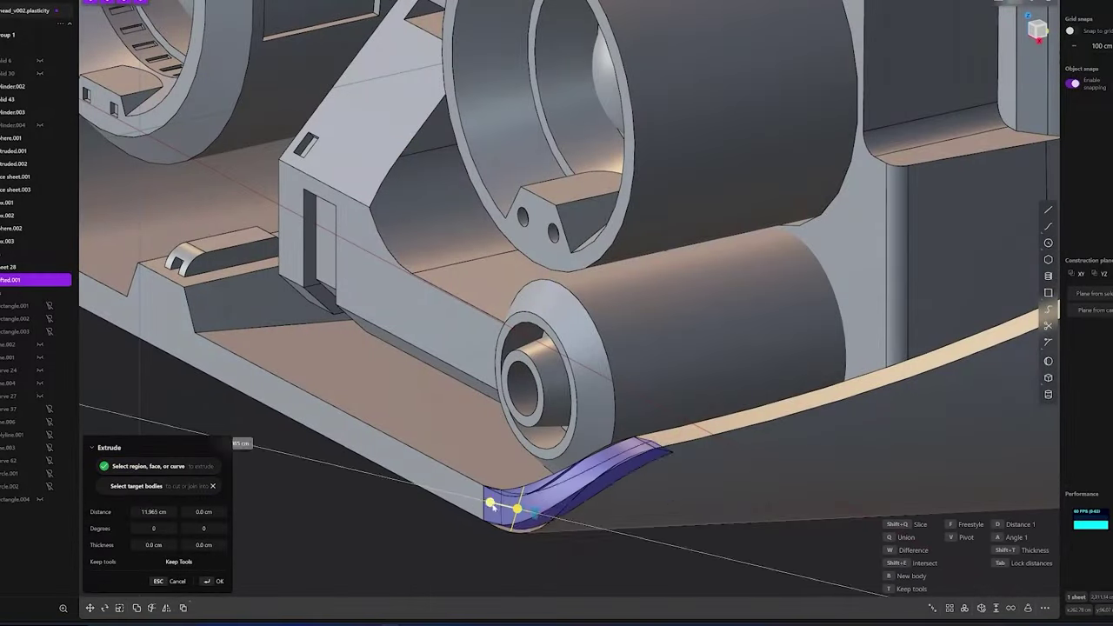
key(Return)
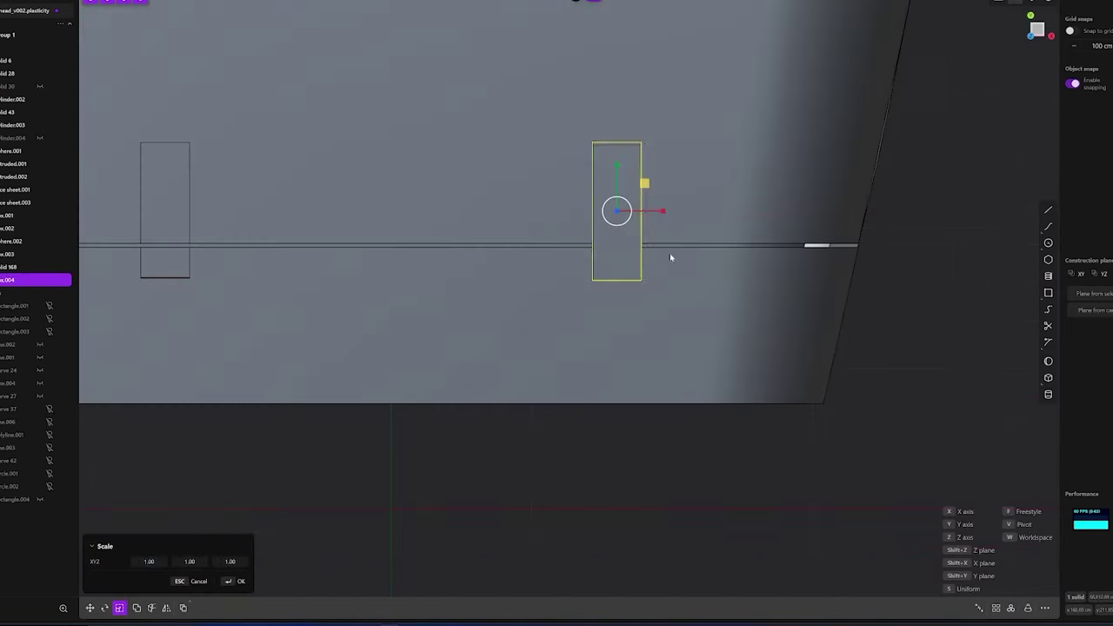
Offset the box face inward about 11.8 cm and round the latch edges about 2.3 cm
scroll(670, 258, up, 2)
middle_drag(580, 255, 524, 152)
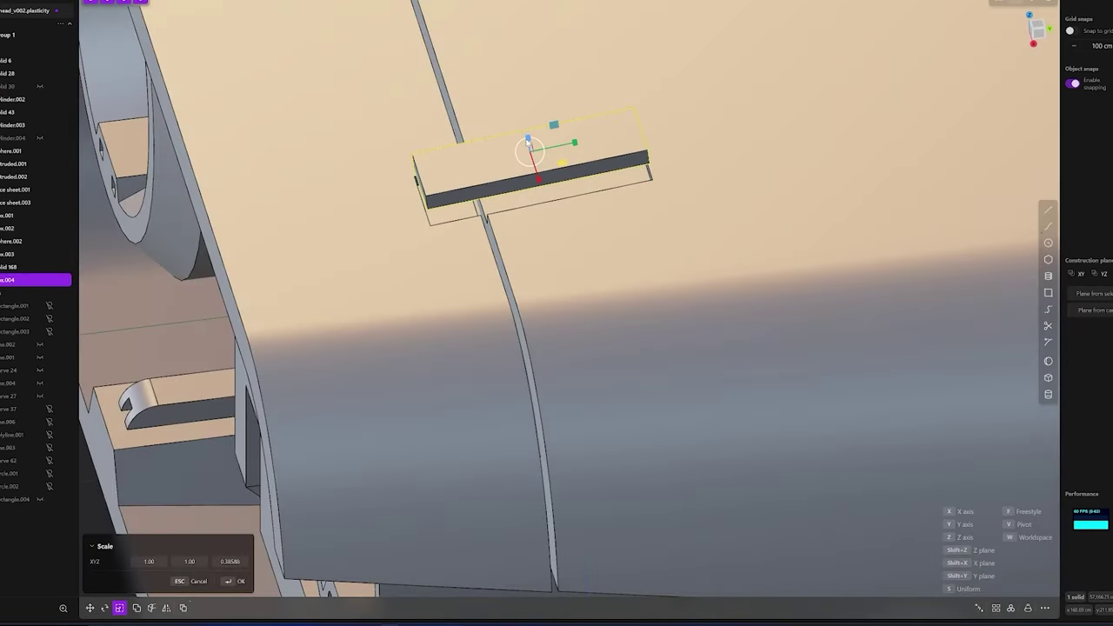
middle_drag(543, 137, 533, 153)
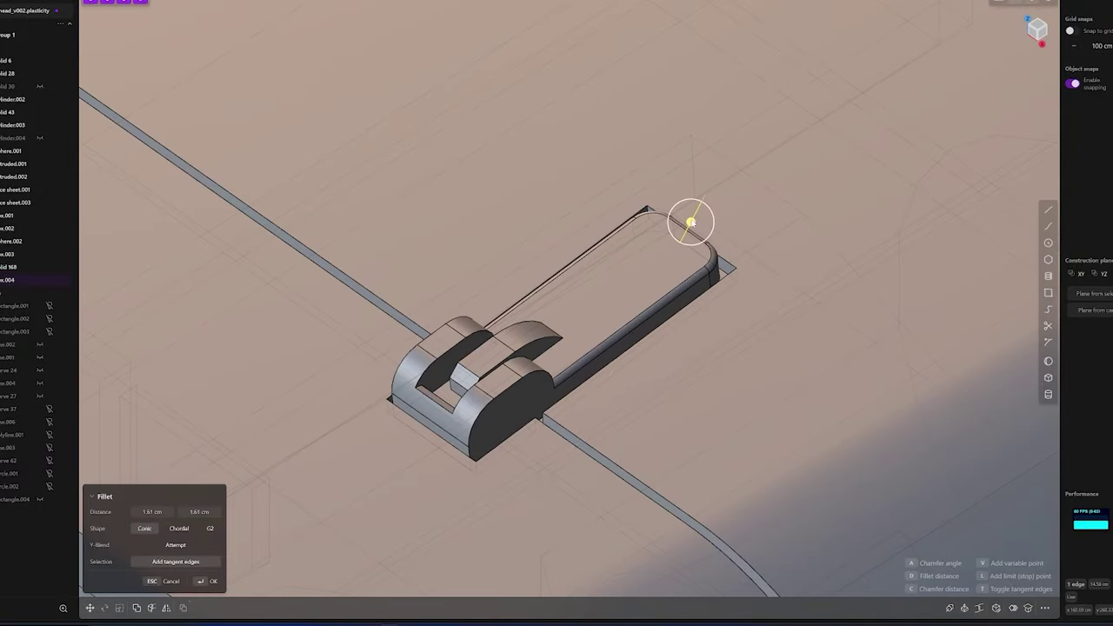
drag(691, 223, 480, 418)
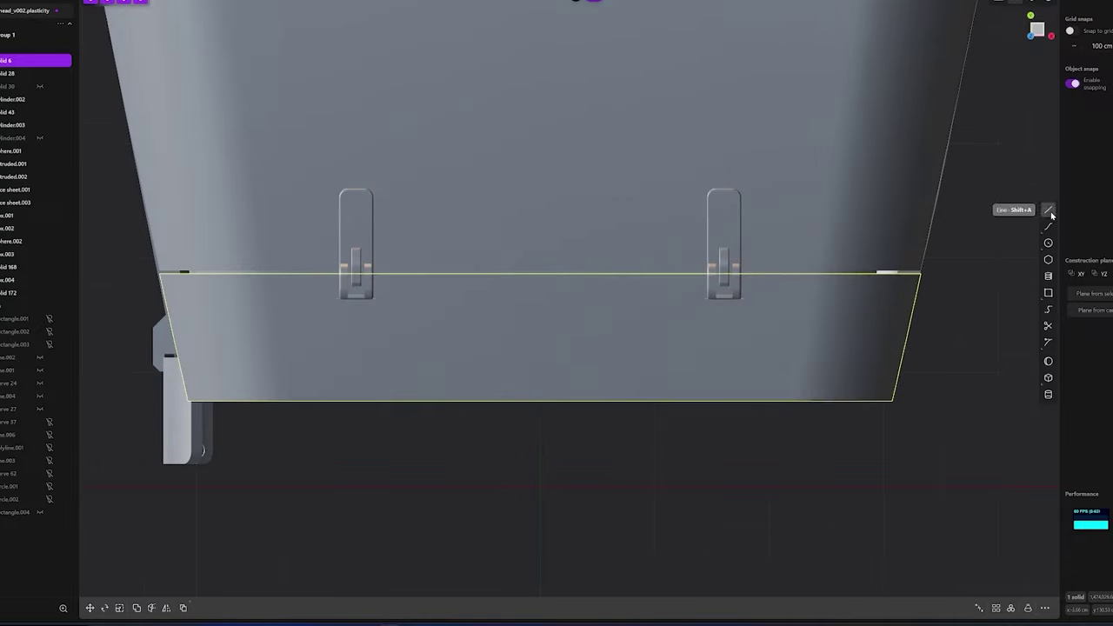
Cut the slot recess on the front and switch its fillet to an offset shape
key(Escape)
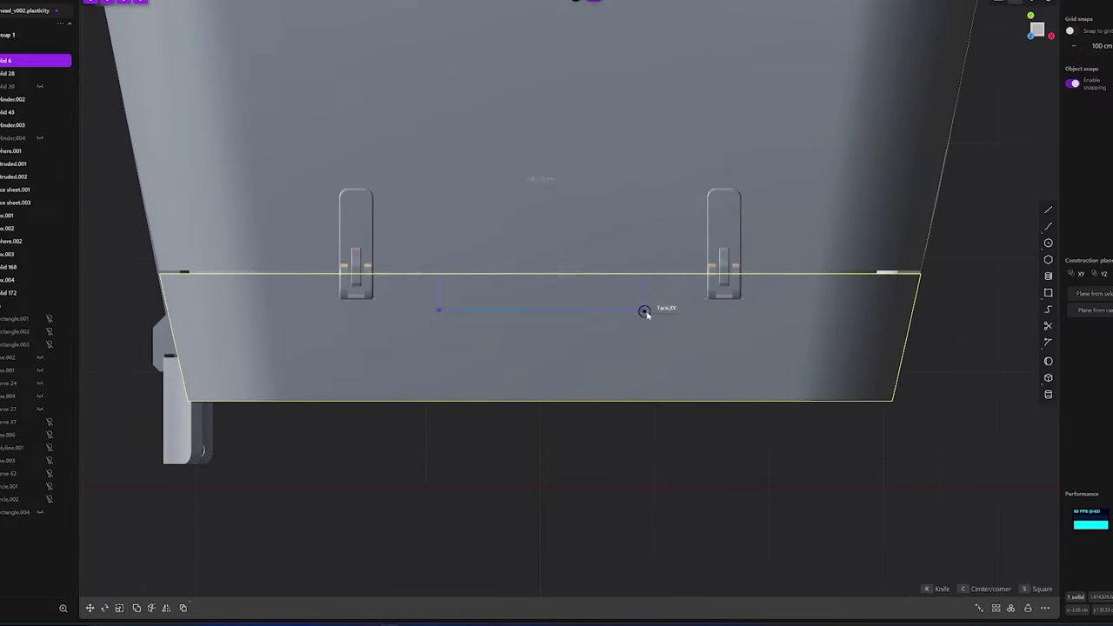
key(e)
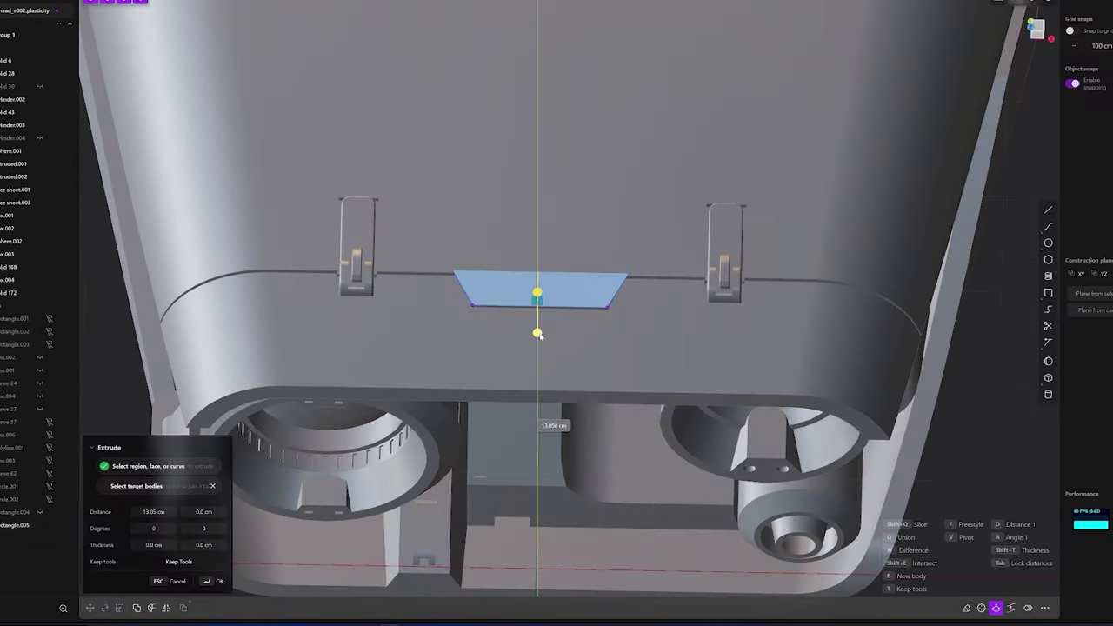
key(Return)
middle_drag(609, 179, 658, 272)
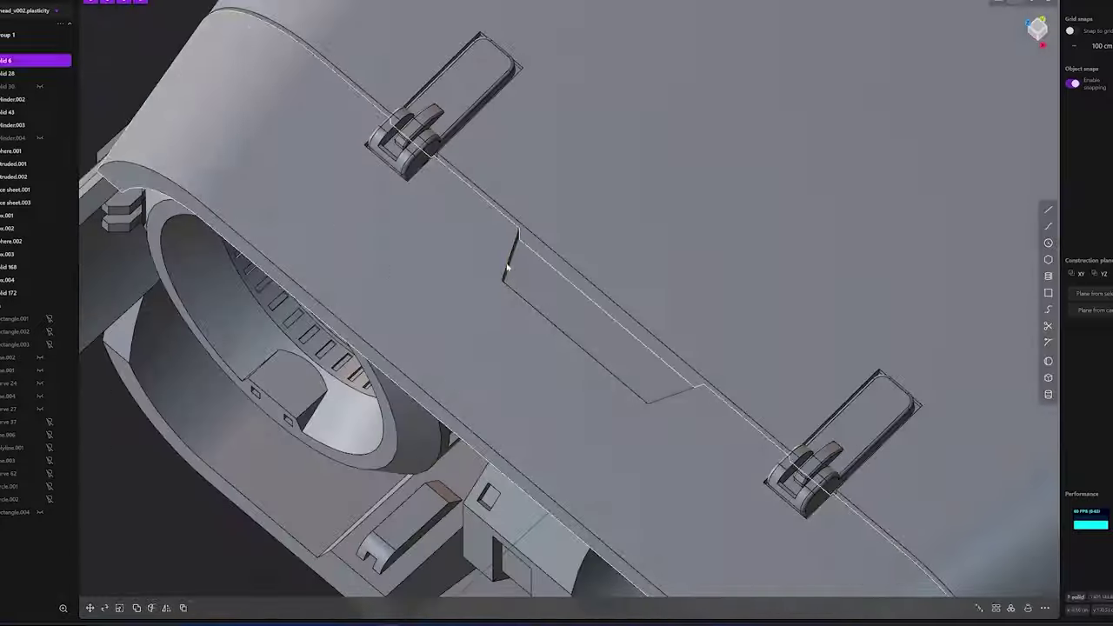
middle_drag(673, 397, 517, 360)
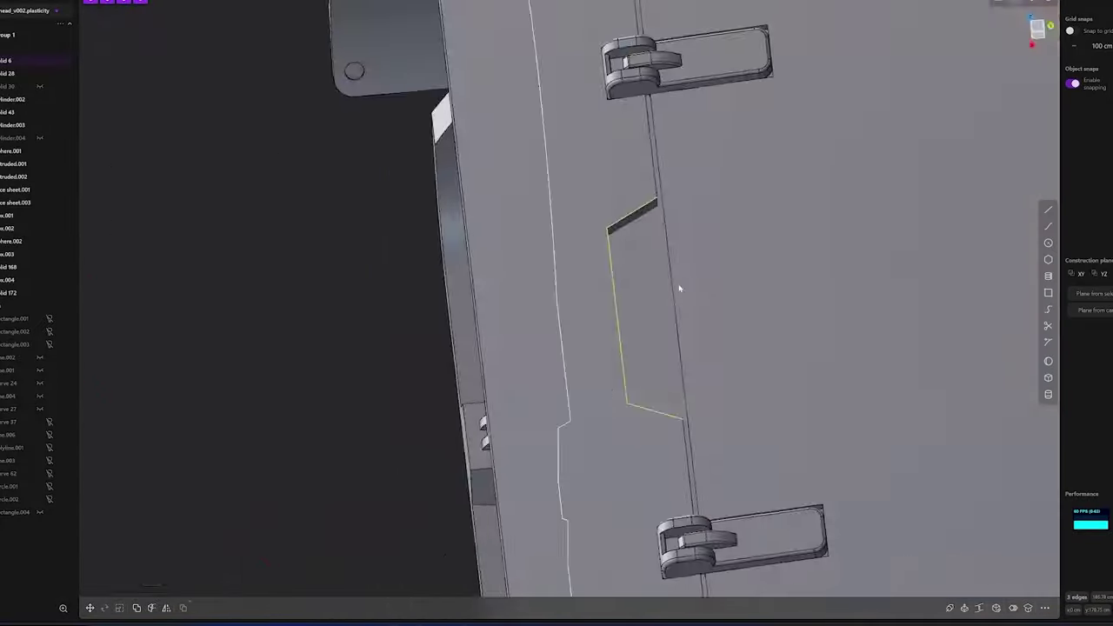
key(d)
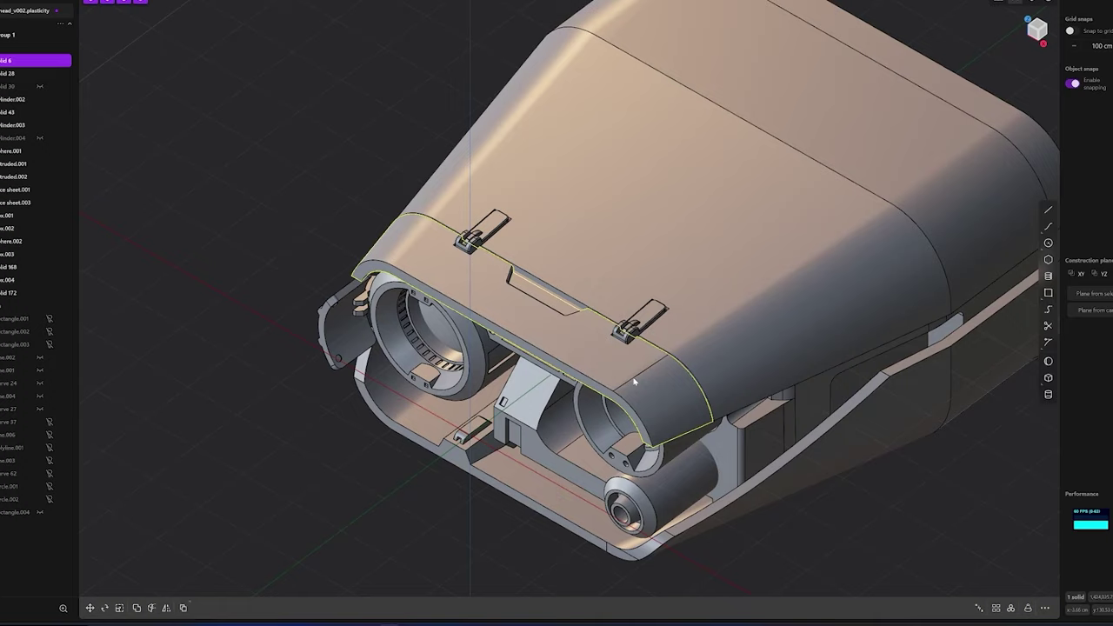
Push the side slot face inward and adjust the edge fillet size
click(635, 382)
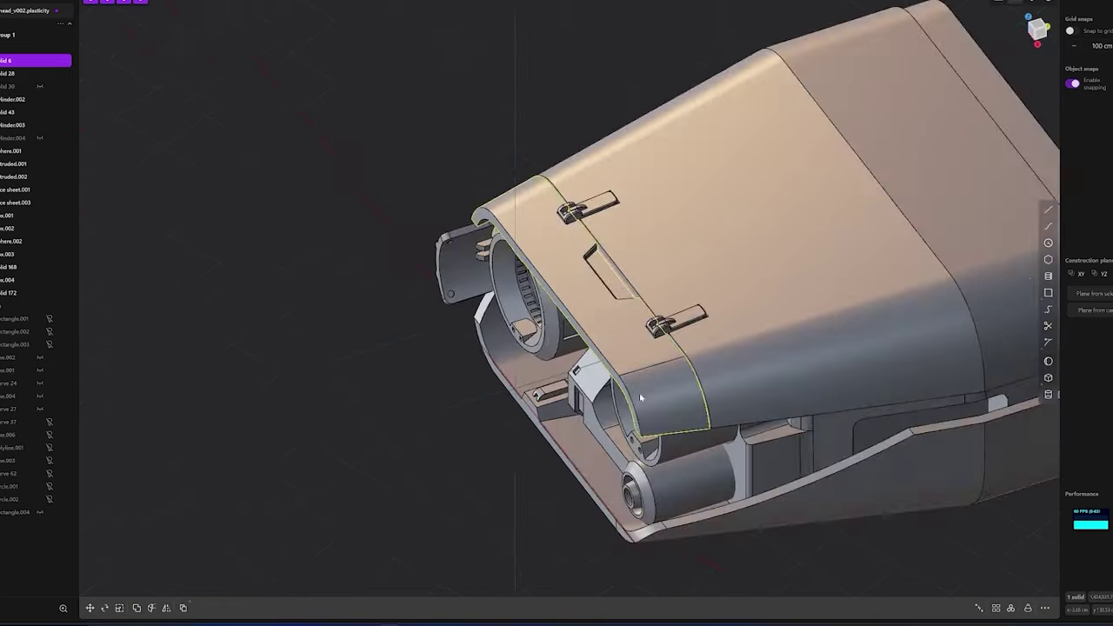
key(o)
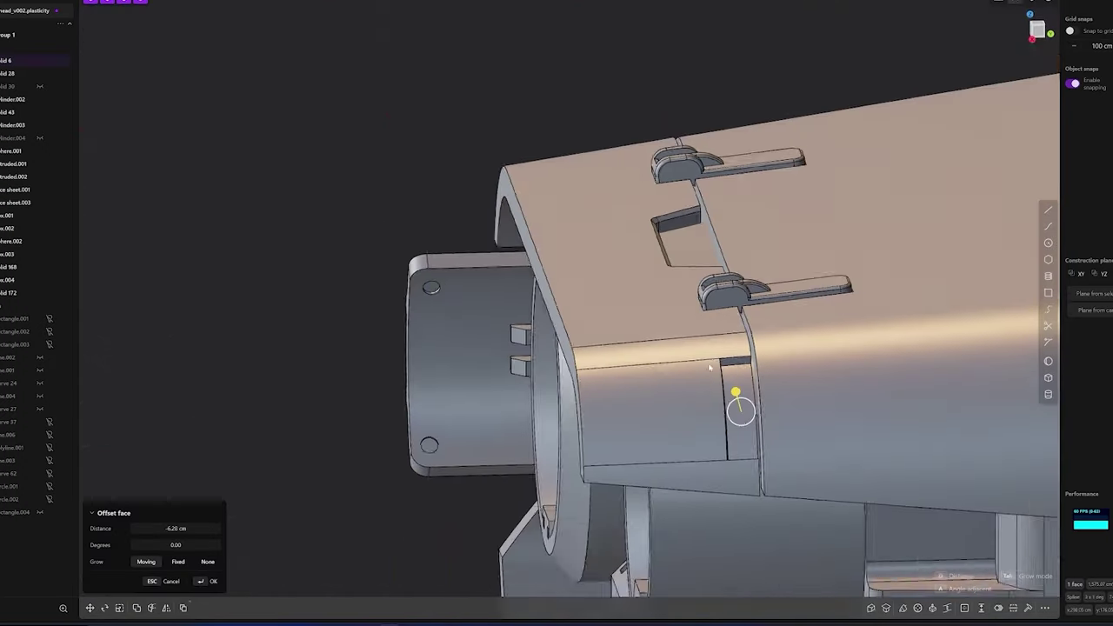
scroll(738, 418, up, 3)
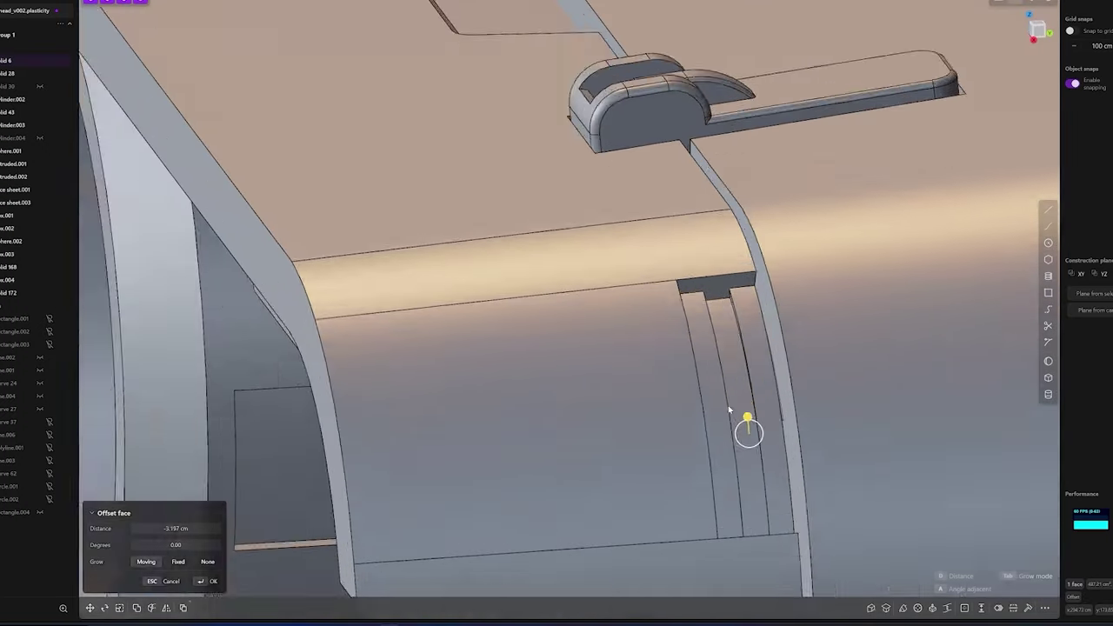
key(e)
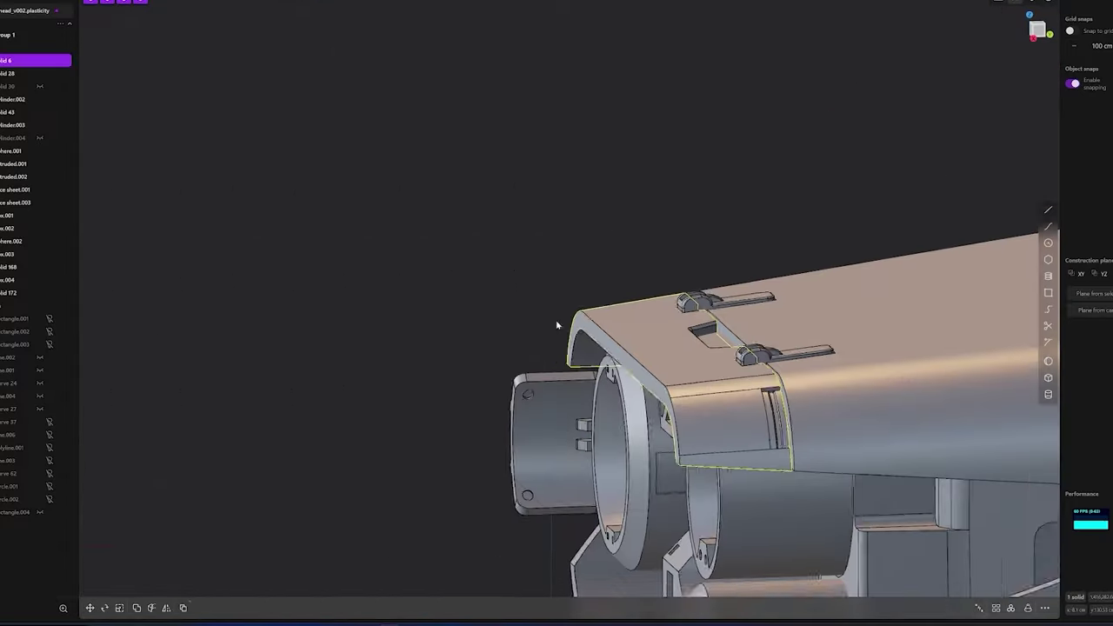
mouse_move(556, 325)
middle_down()
mouse_move(675, 476)
mouse_move(628, 491)
middle_up()
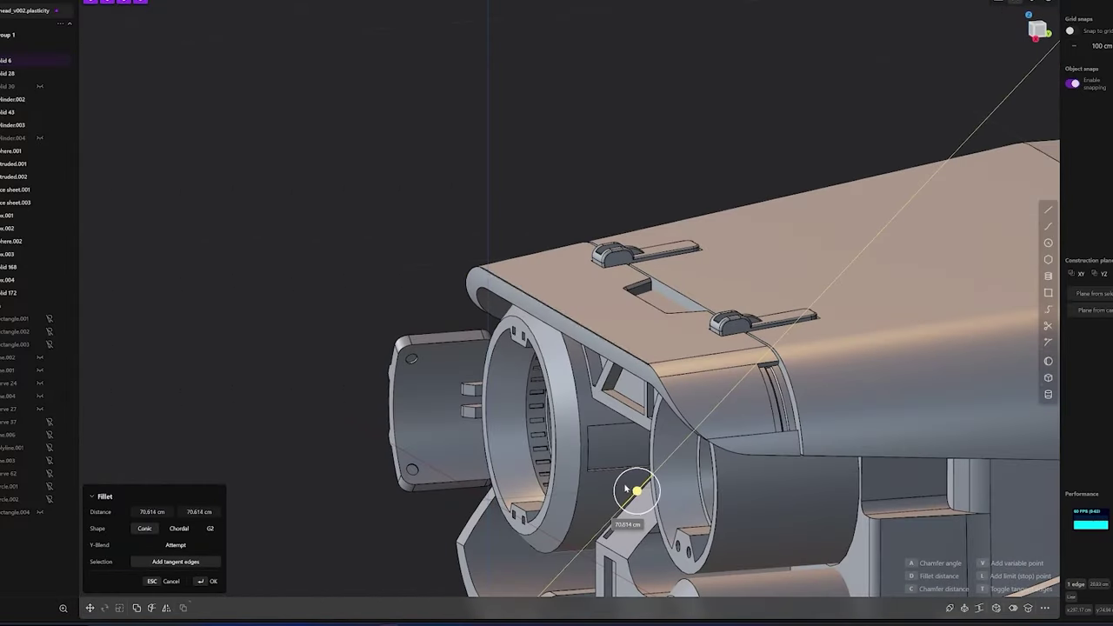
middle_drag(626, 491, 722, 522)
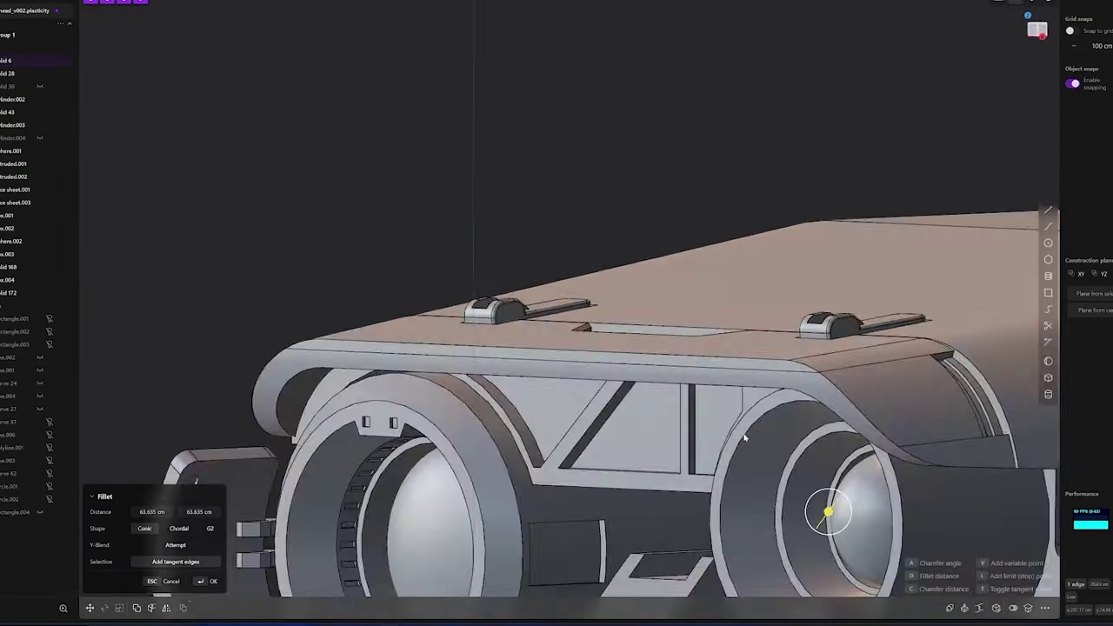
middle_drag(647, 581, 596, 449)
Finish the edge fillet and mirror the head solid with slice
key(Return)
key(alt+x)
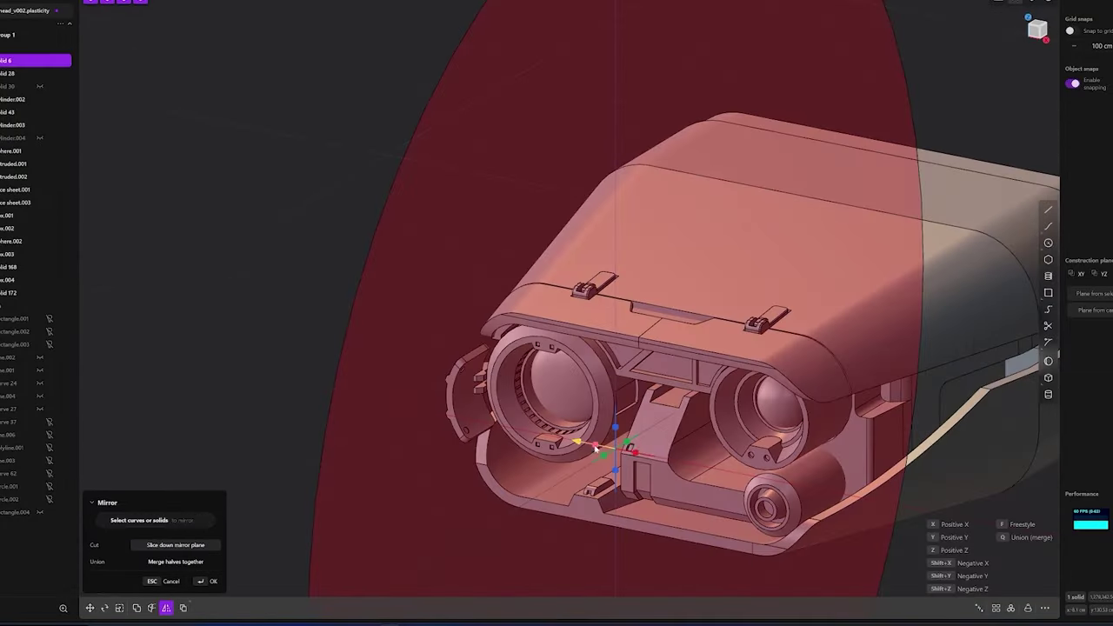
click(185, 546)
middle_drag(661, 487, 701, 467)
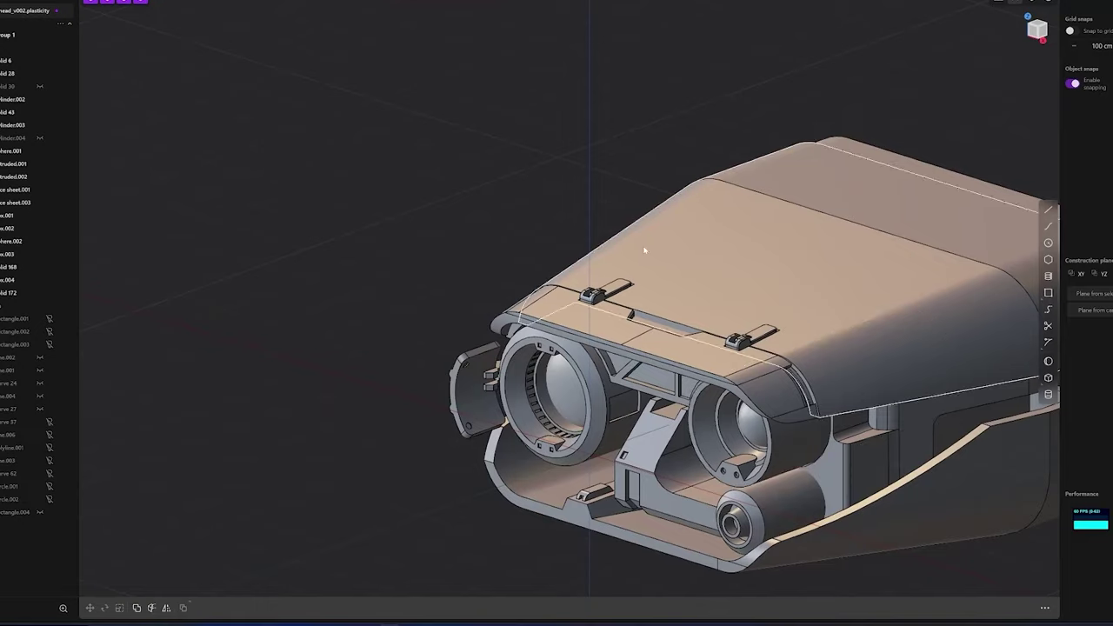
mouse_move(644, 250)
middle_down()
mouse_move(580, 411)
mouse_move(621, 378)
mouse_move(586, 390)
middle_up()
Begin a fillet on a top cover edge, then cancel the pipe along it
key(f)
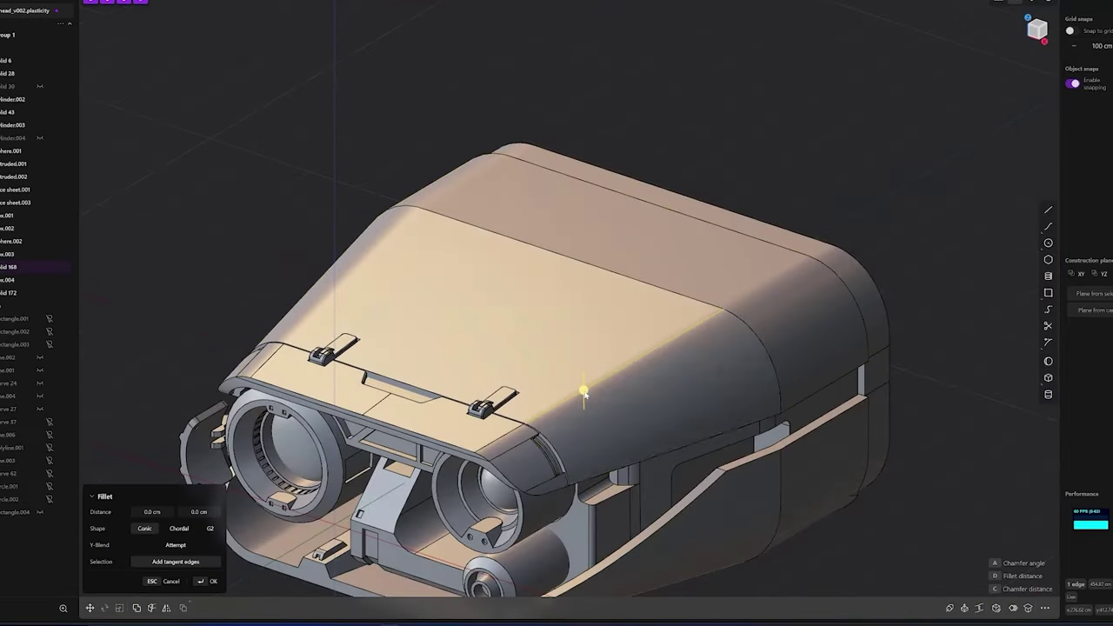
scroll(584, 394, up, 5)
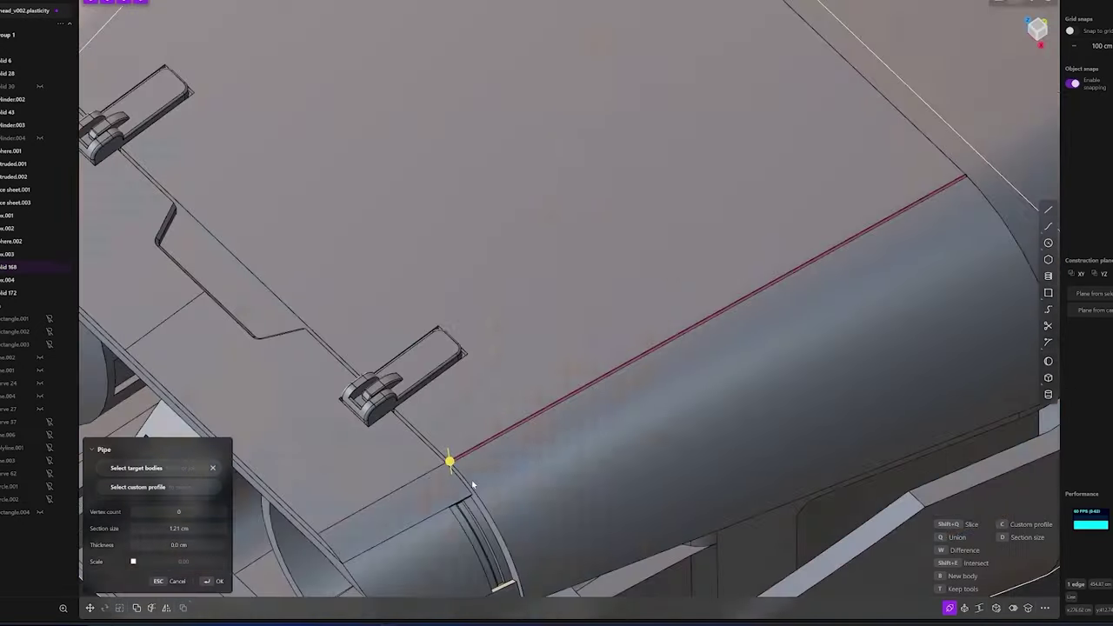
key(Escape)
middle_drag(450, 460, 673, 427)
scroll(684, 429, down, 5)
scroll(753, 310, up, 3)
scroll(752, 310, up, 5)
Drill a small cylindrical hole into the cover's top face
click(704, 462)
key(o)
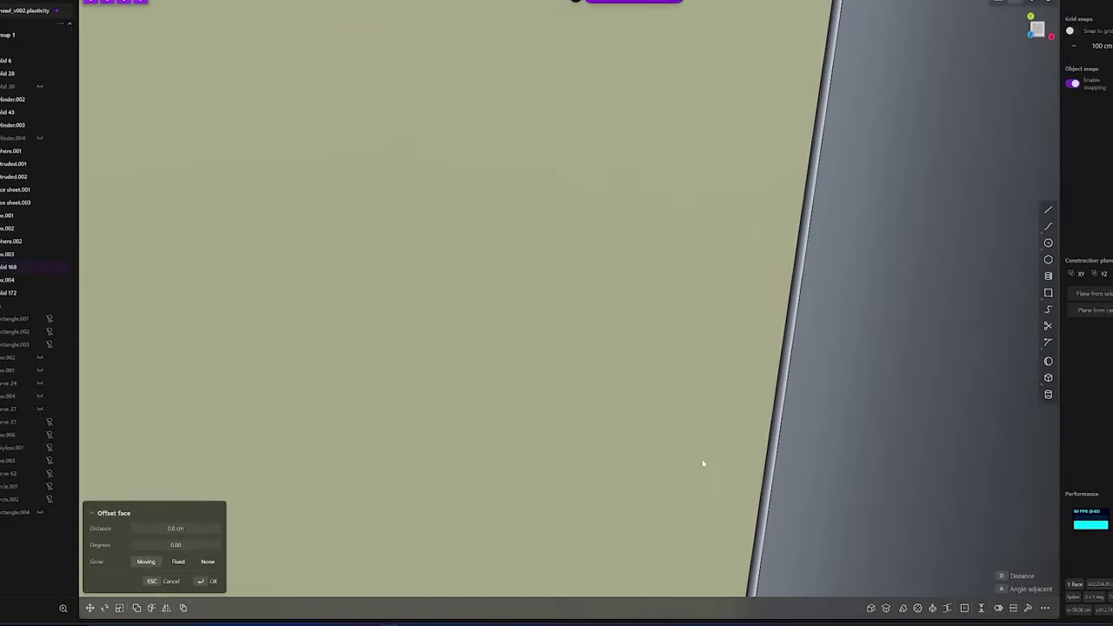
click(740, 372)
mouse_move(740, 372)
middle_down()
mouse_move(730, 357)
mouse_move(833, 385)
mouse_move(758, 370)
middle_up()
scroll(758, 369, up, 2)
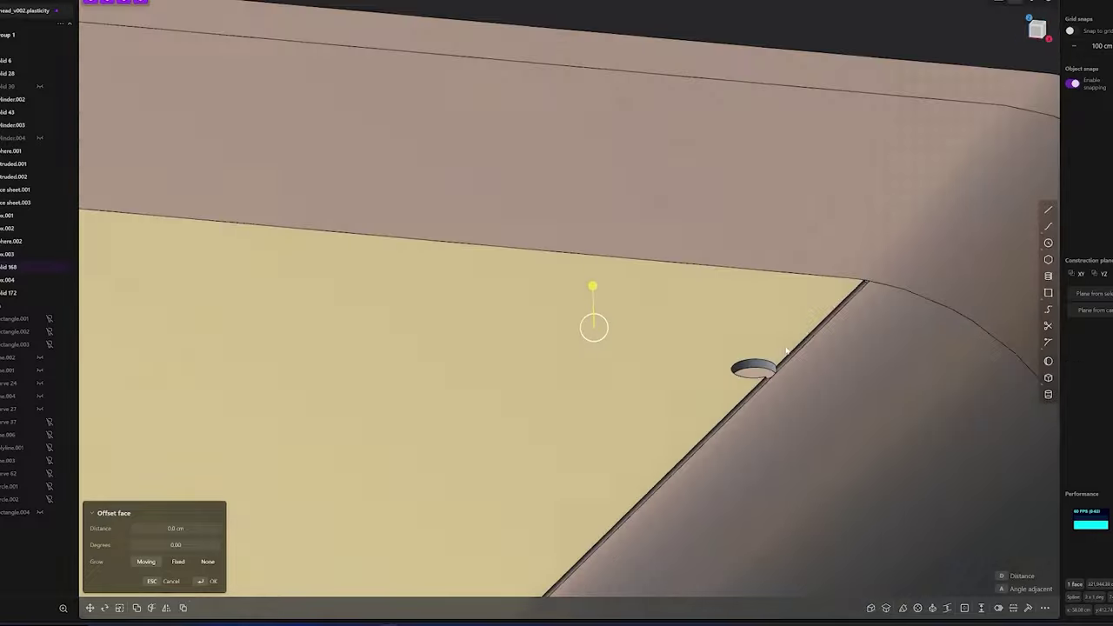
mouse_move(795, 380)
middle_down()
mouse_move(781, 385)
mouse_move(874, 399)
middle_up()
scroll(781, 386, up, 3)
scroll(874, 399, up, 5)
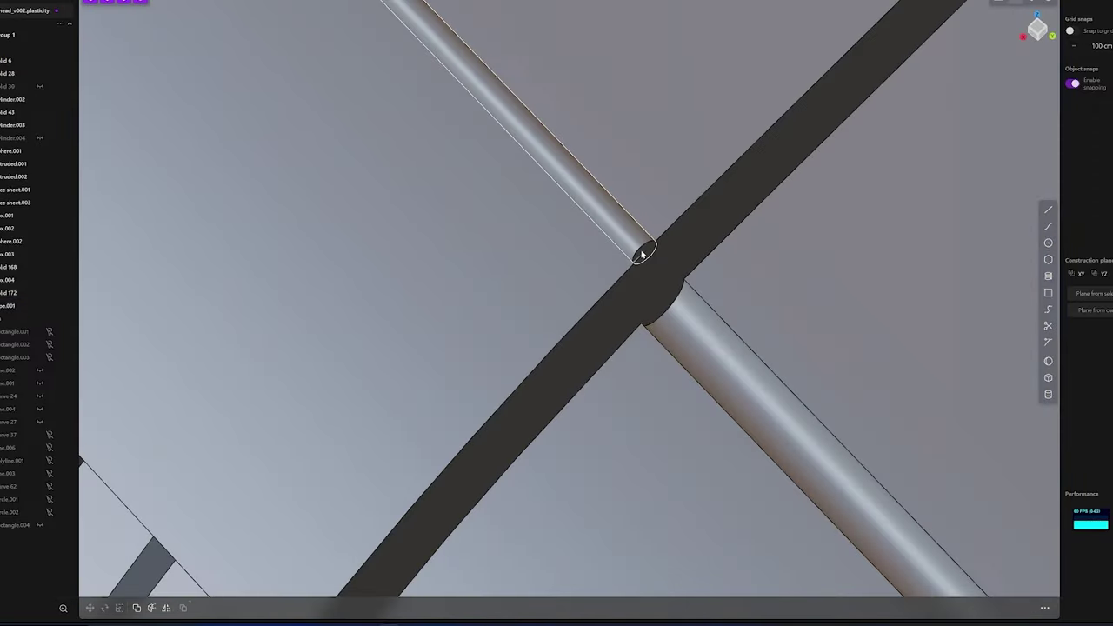
Offset the cover's curved side face into a sheet and fix a cut line across it
click(664, 191)
key(o)
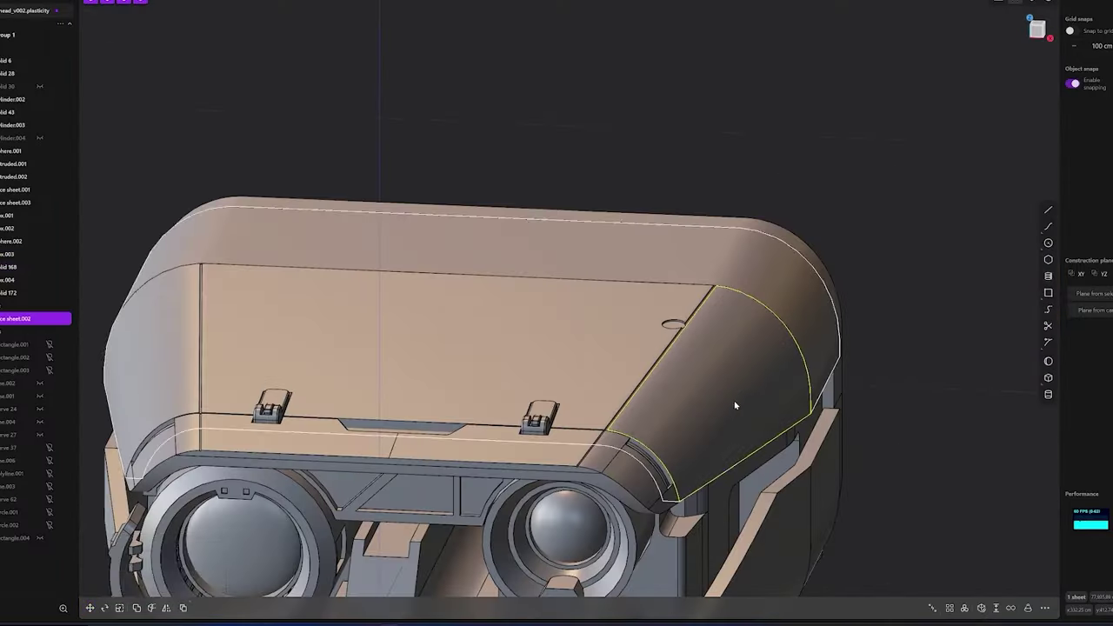
click(735, 405)
key(o)
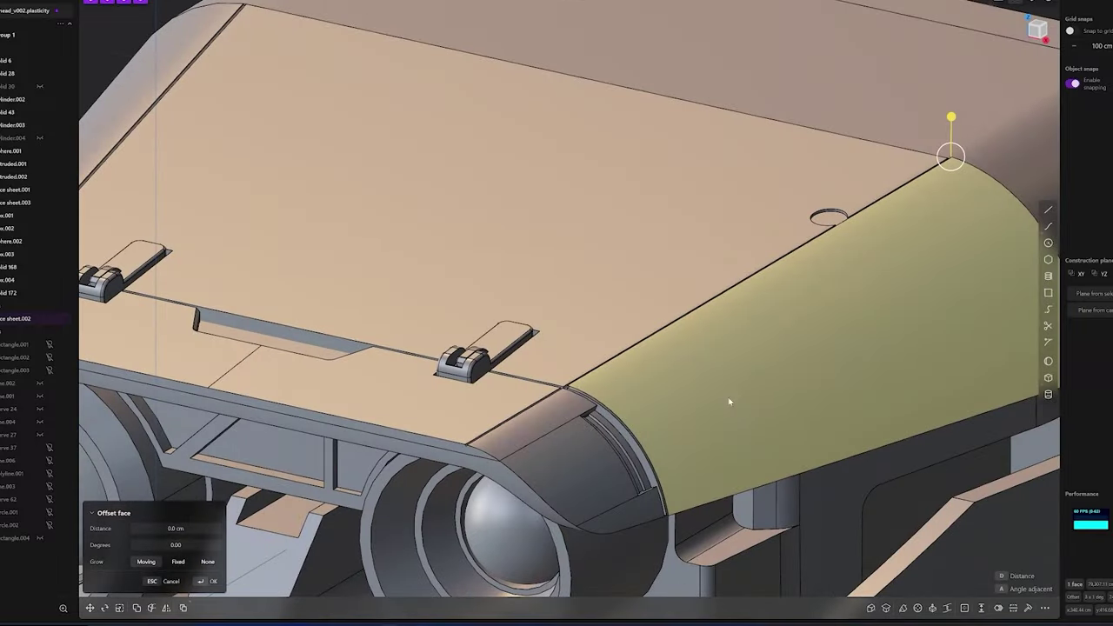
mouse_move(906, 400)
middle_down()
mouse_move(582, 331)
mouse_move(587, 282)
middle_up()
click(586, 267)
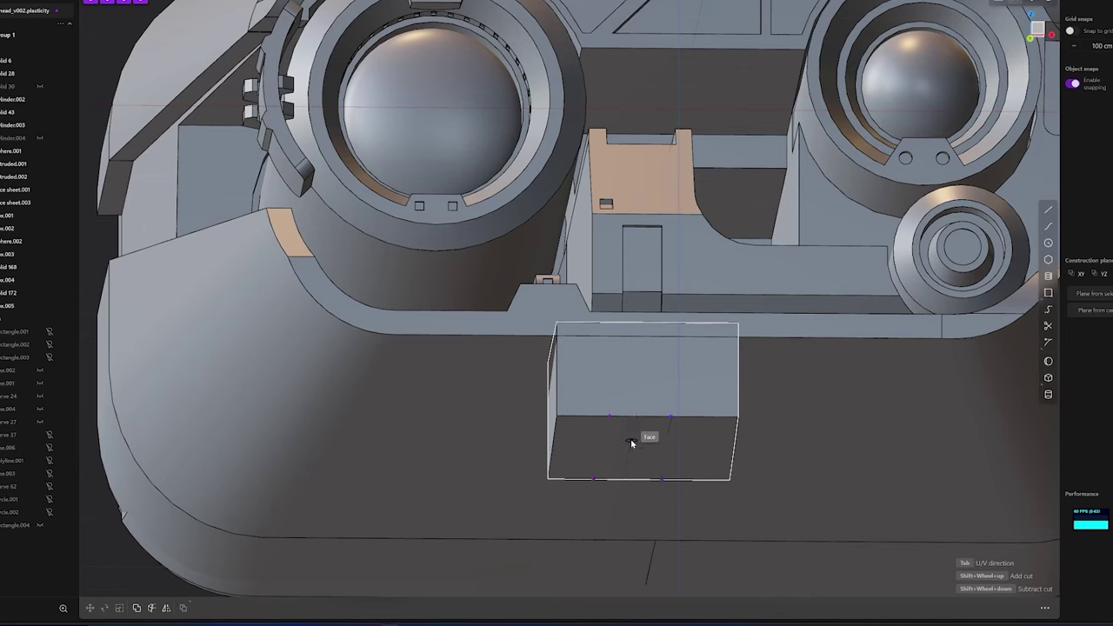
Split the box face into three strips, offset the middle strip, and reposition the cylinder
click(632, 444)
key(o)
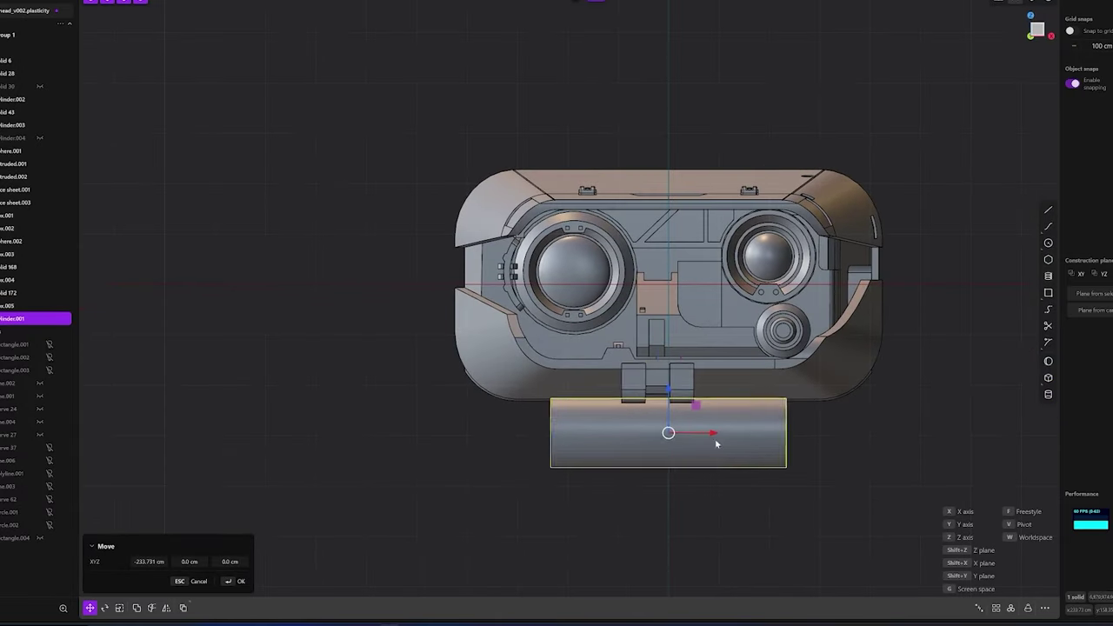
middle_drag(762, 446, 702, 455)
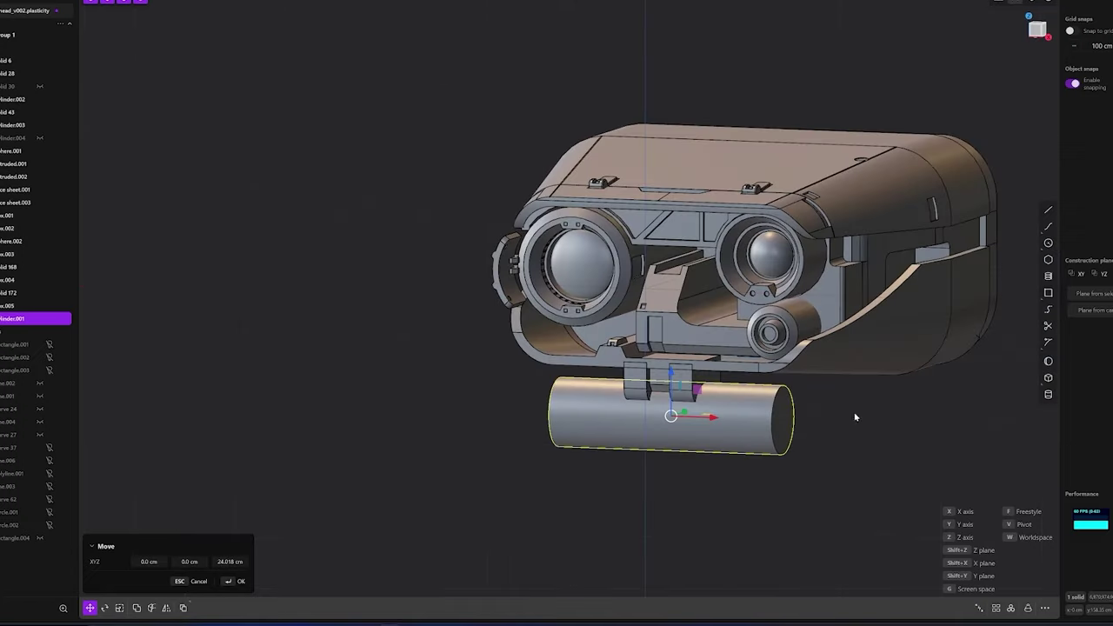
key(KP_1)
key(Return)
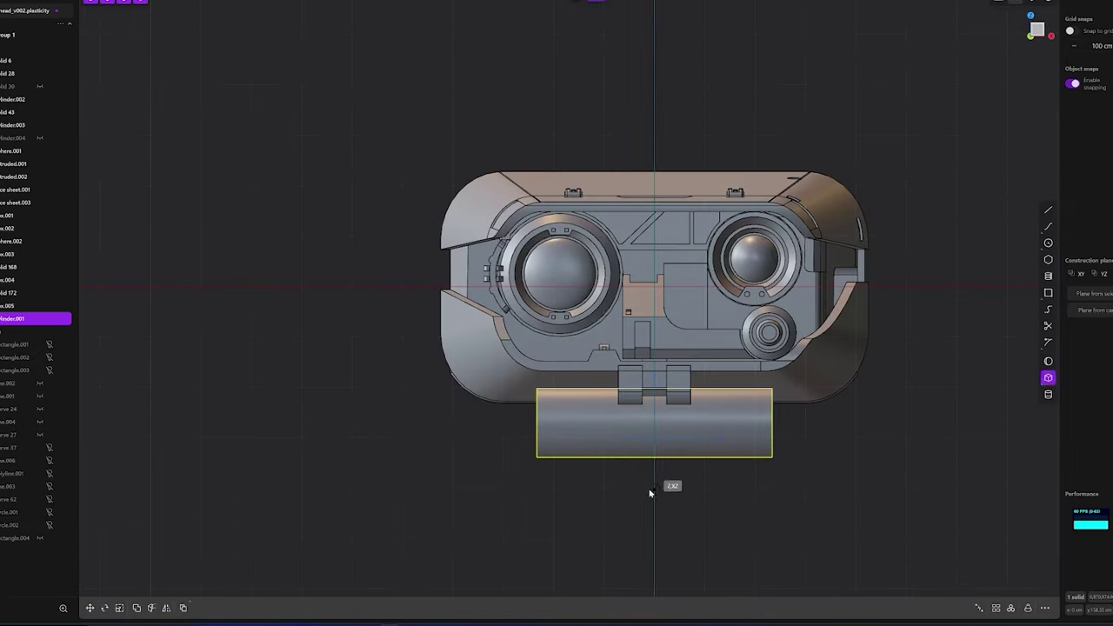
Draw a new box around the cylinder under the chin and move it into place
click(725, 546)
key(KP_1)
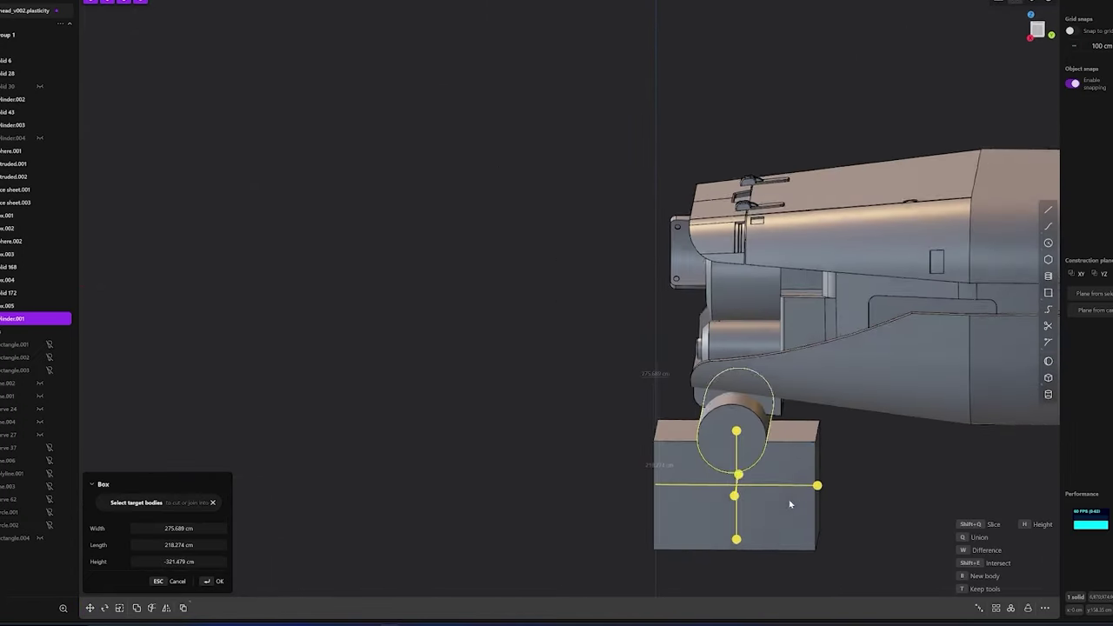
middle_drag(923, 471, 606, 474)
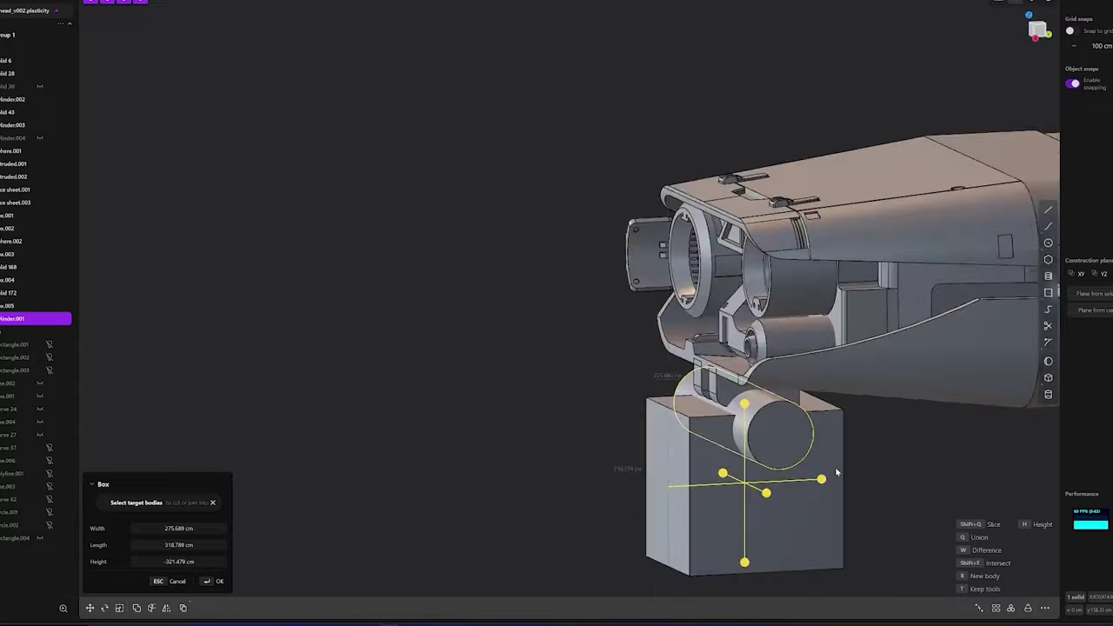
key(Return)
key(g)
key(KP_1)
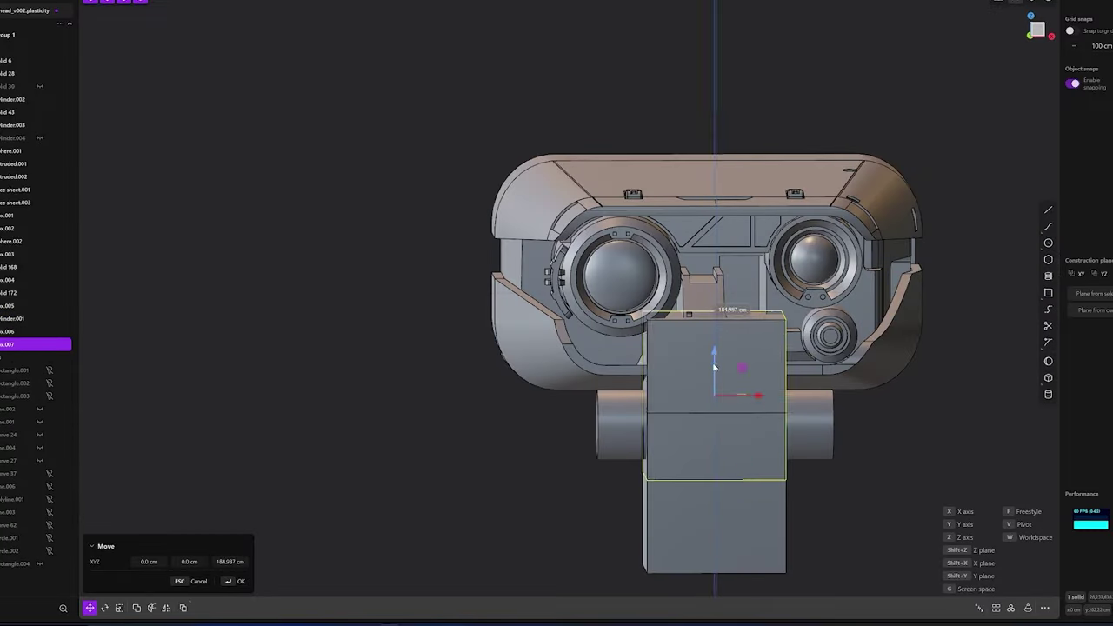
key(KP_1)
mouse_move(828, 513)
middle_down()
mouse_move(702, 496)
mouse_move(646, 454)
mouse_move(609, 450)
mouse_move(740, 415)
mouse_move(639, 467)
middle_up()
key(KP_1)
Confirm the face offset on the chin box
key(KP_1)
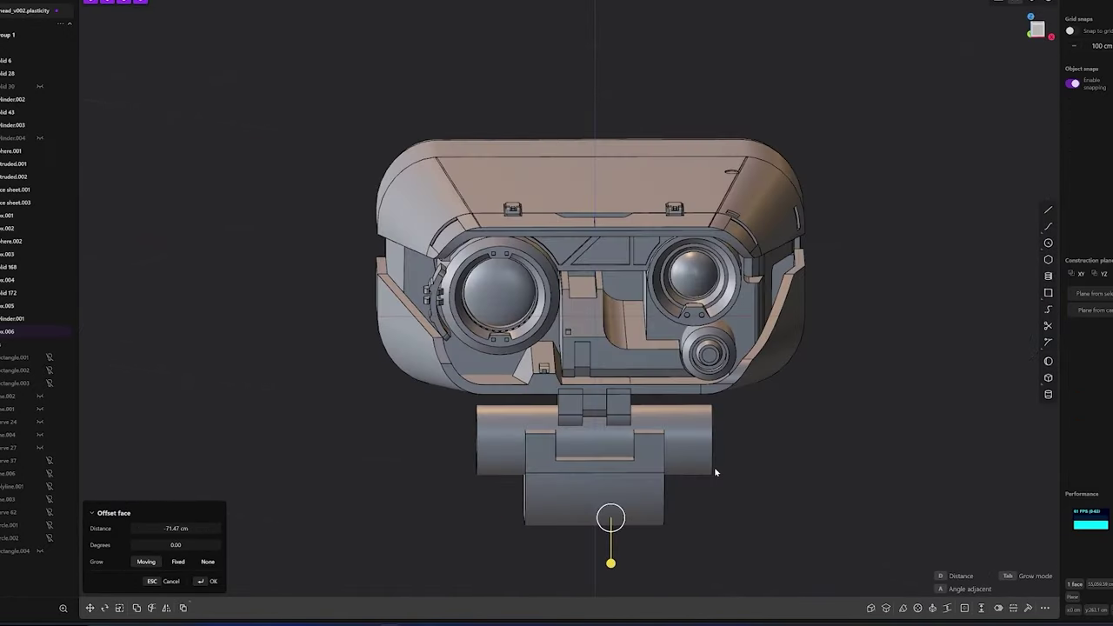
mouse_move(714, 466)
middle_down()
mouse_move(721, 432)
mouse_move(599, 462)
mouse_move(752, 501)
middle_up()
key(KP_1)
key(Return)
key(KP_1)
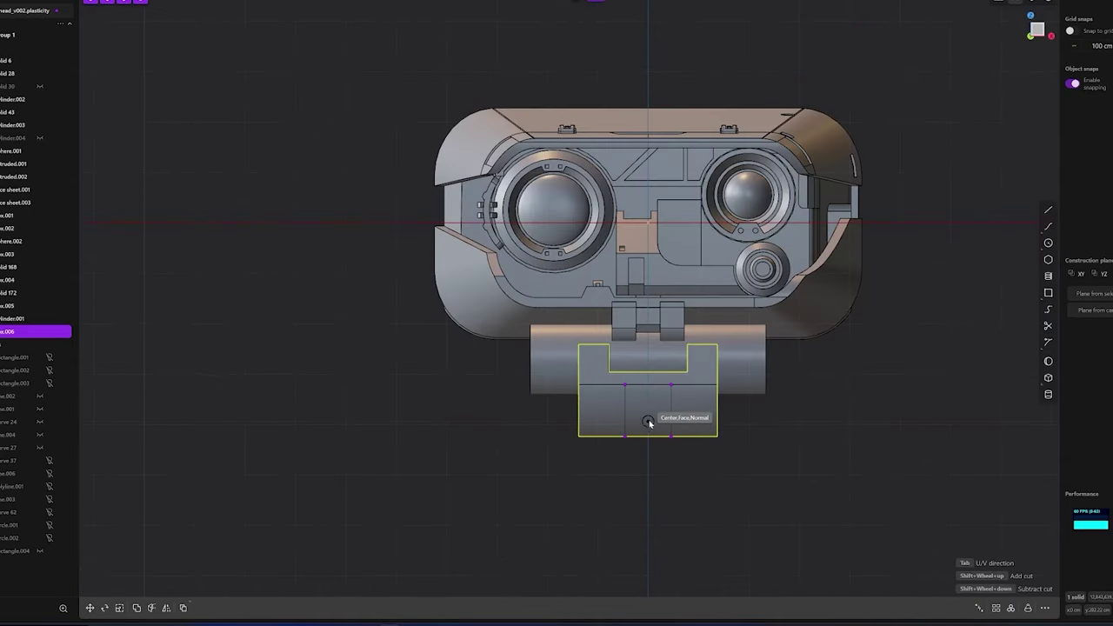
scroll(610, 406, up, 3)
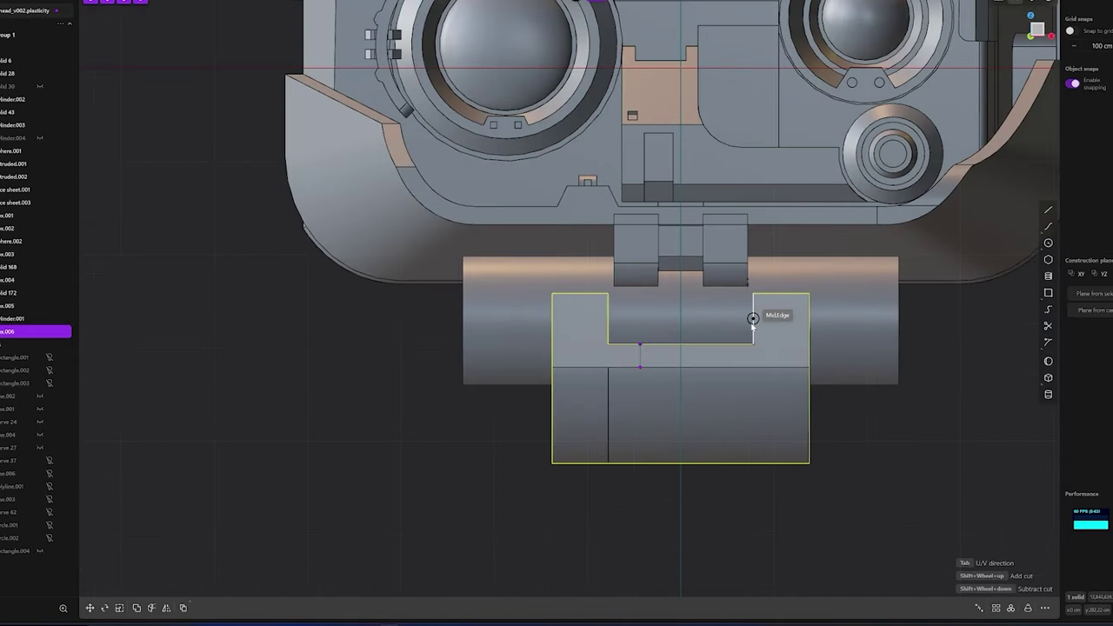
mouse_move(753, 429)
middle_down()
mouse_move(708, 365)
mouse_move(704, 489)
mouse_move(684, 479)
middle_up()
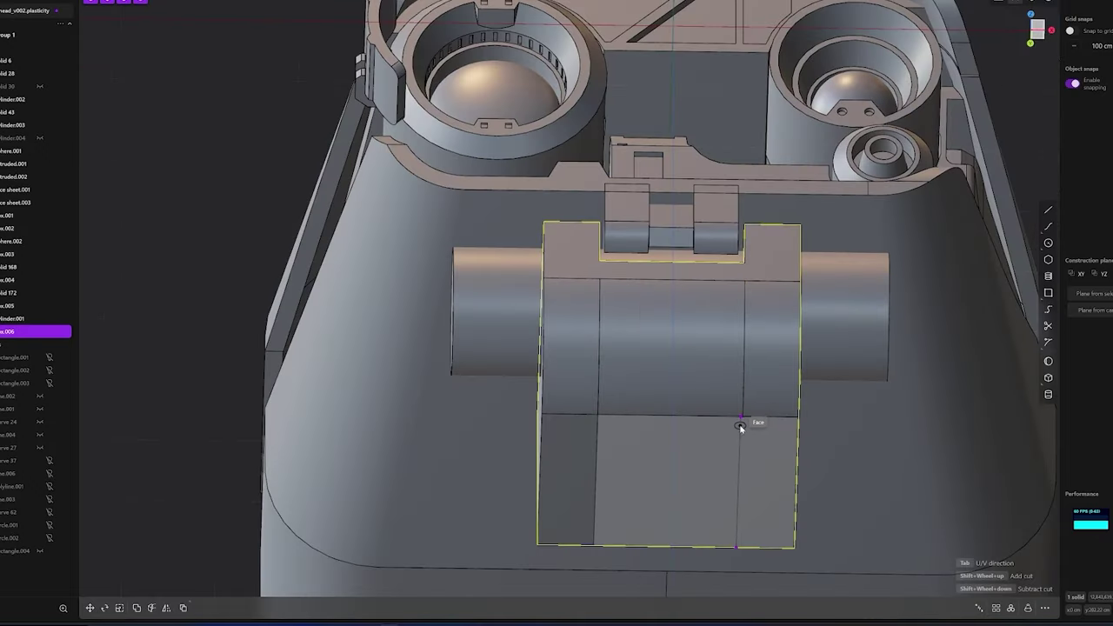
Offset the lower box face to form the clamp arm, viewed head-on
key(o)
mouse_move(738, 452)
middle_down()
mouse_move(675, 477)
mouse_move(692, 428)
middle_up()
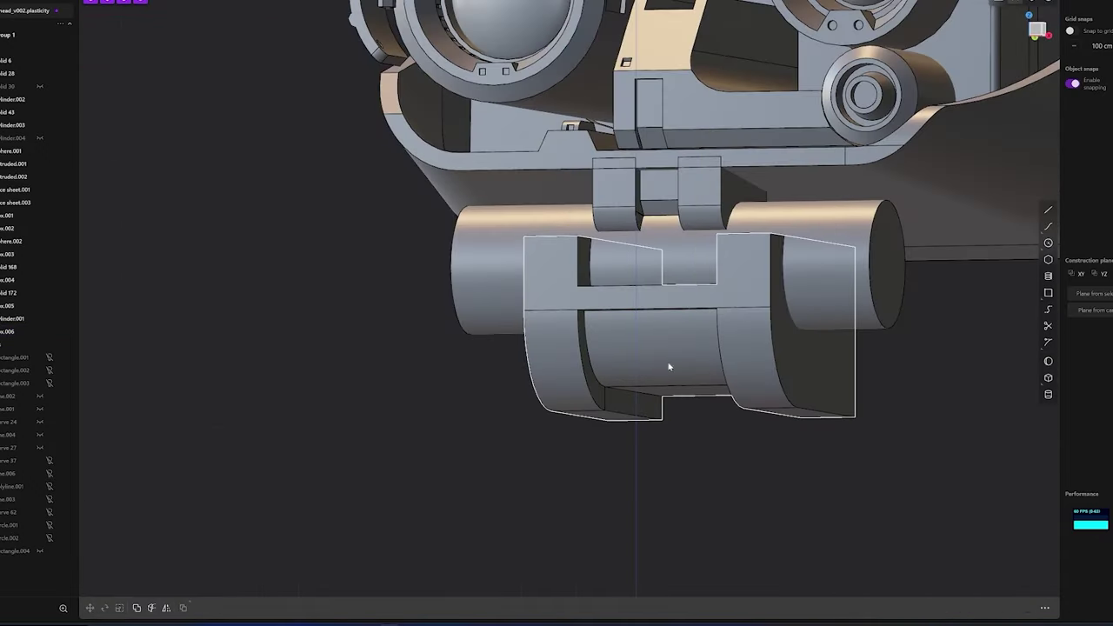
middle_drag(666, 368, 618, 433)
mouse_move(652, 396)
middle_down()
mouse_move(590, 382)
mouse_move(579, 417)
mouse_move(592, 413)
mouse_move(578, 427)
mouse_move(633, 396)
mouse_move(748, 413)
middle_up()
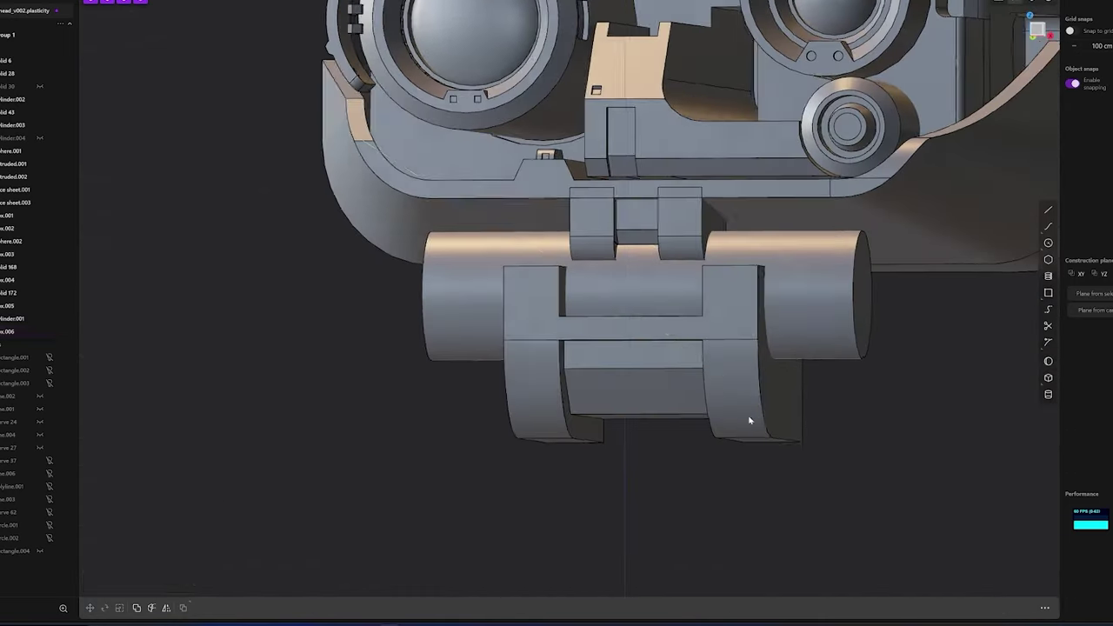
scroll(759, 366, up, 3)
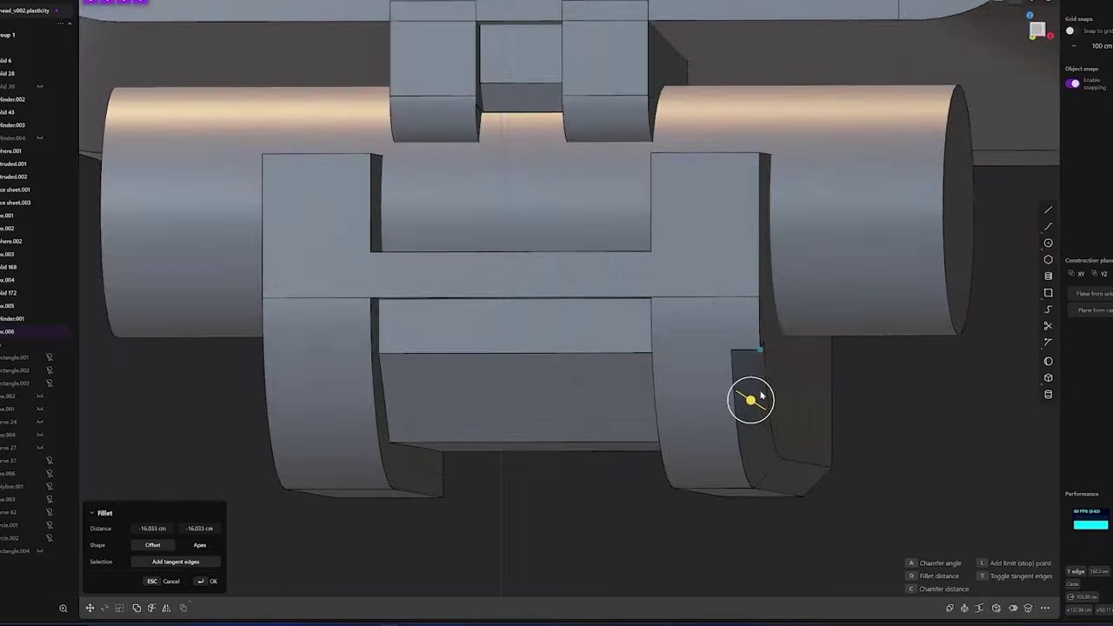
mouse_move(760, 367)
middle_down()
mouse_move(750, 363)
mouse_move(753, 392)
mouse_move(790, 406)
middle_up()
scroll(753, 393, up, 3)
scroll(852, 429, down, 5)
middle_drag(851, 429, 733, 474)
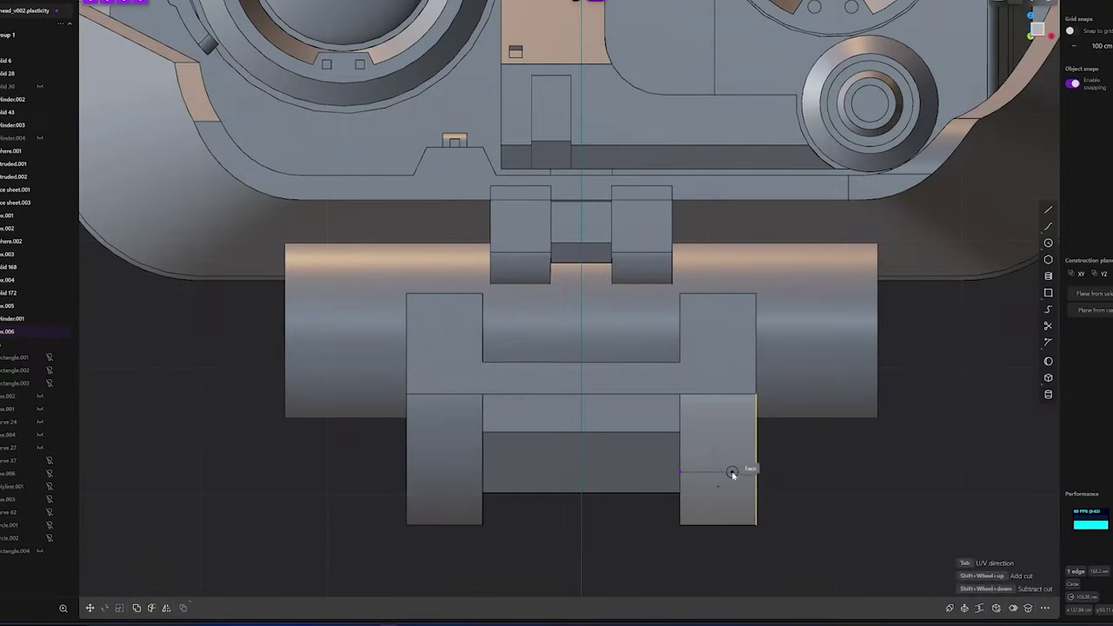
Finish the bent cutting polyline on the arm and commit the rounded conic fillet
click(708, 467)
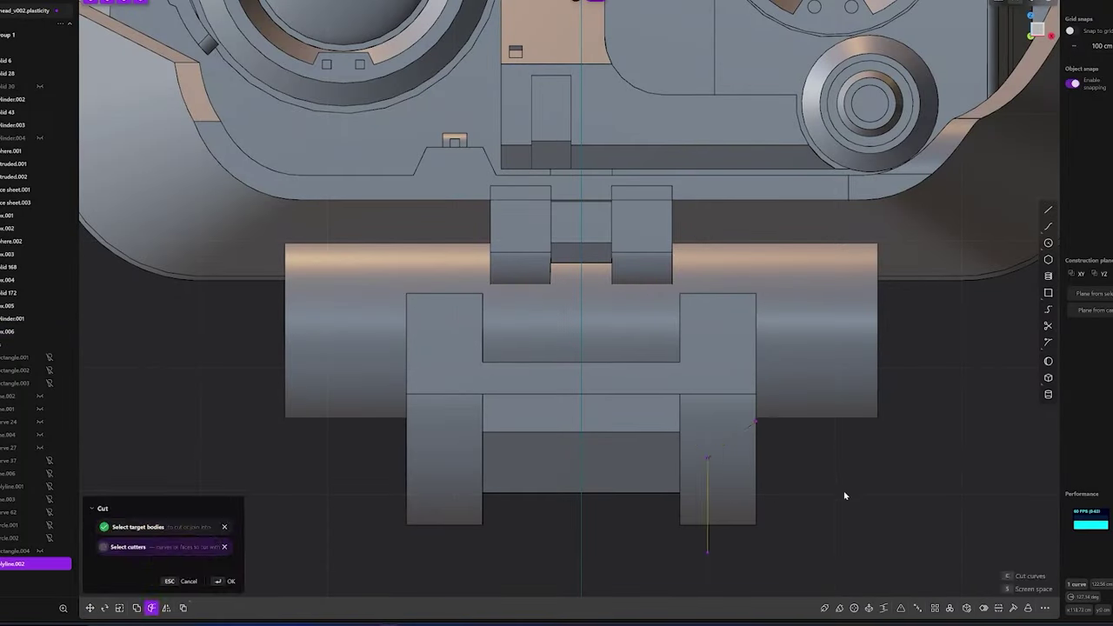
click(756, 427)
middle_drag(757, 427, 757, 528)
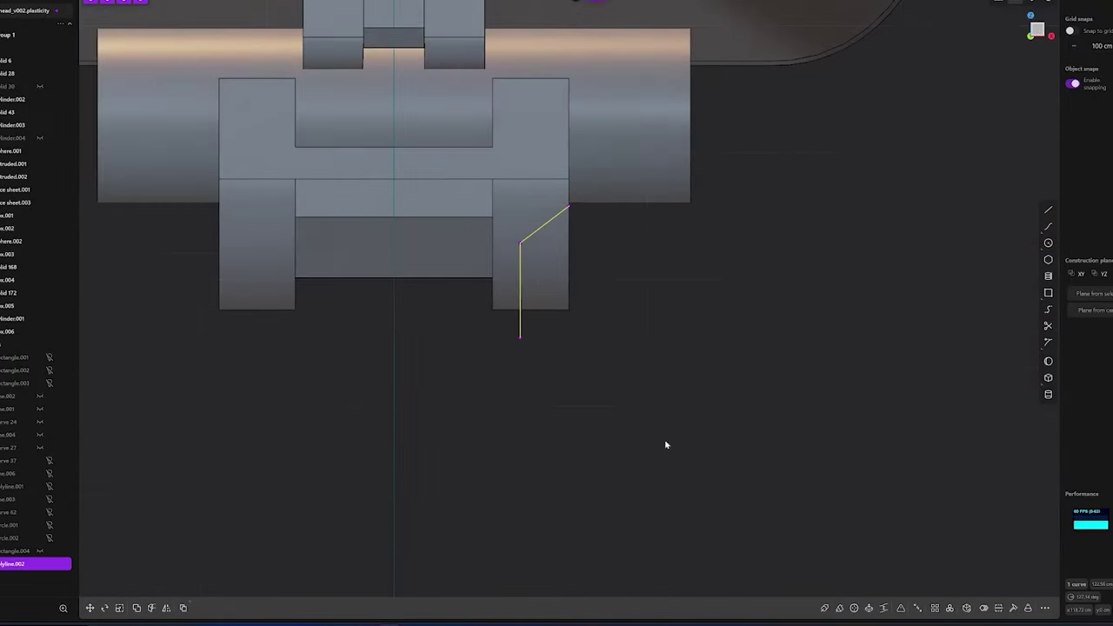
key(Return)
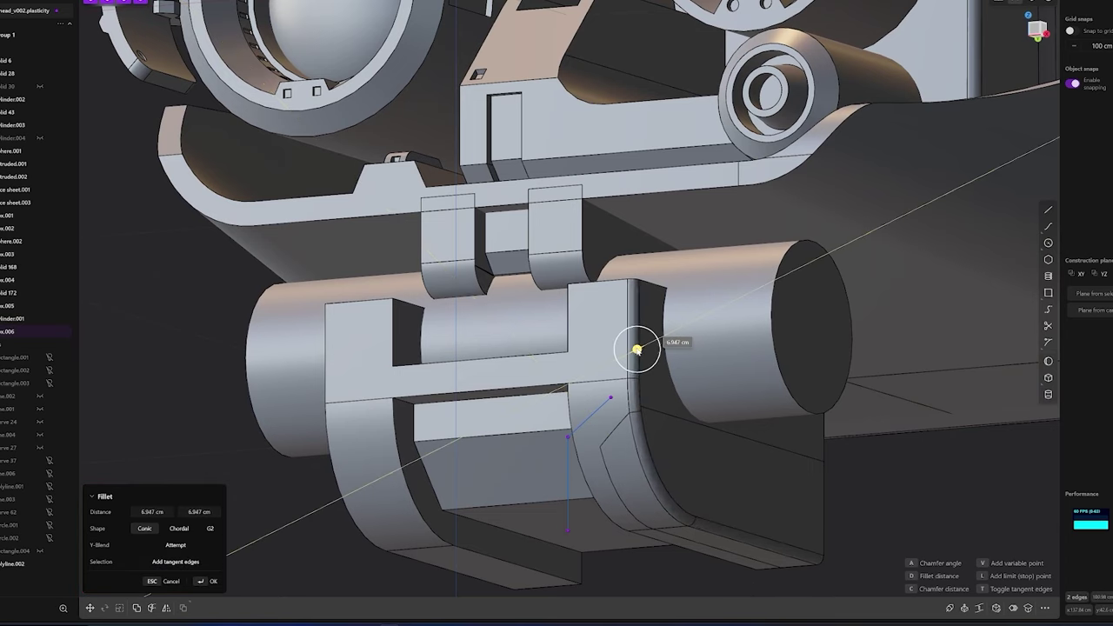
key(Return)
scroll(635, 357, up, 3)
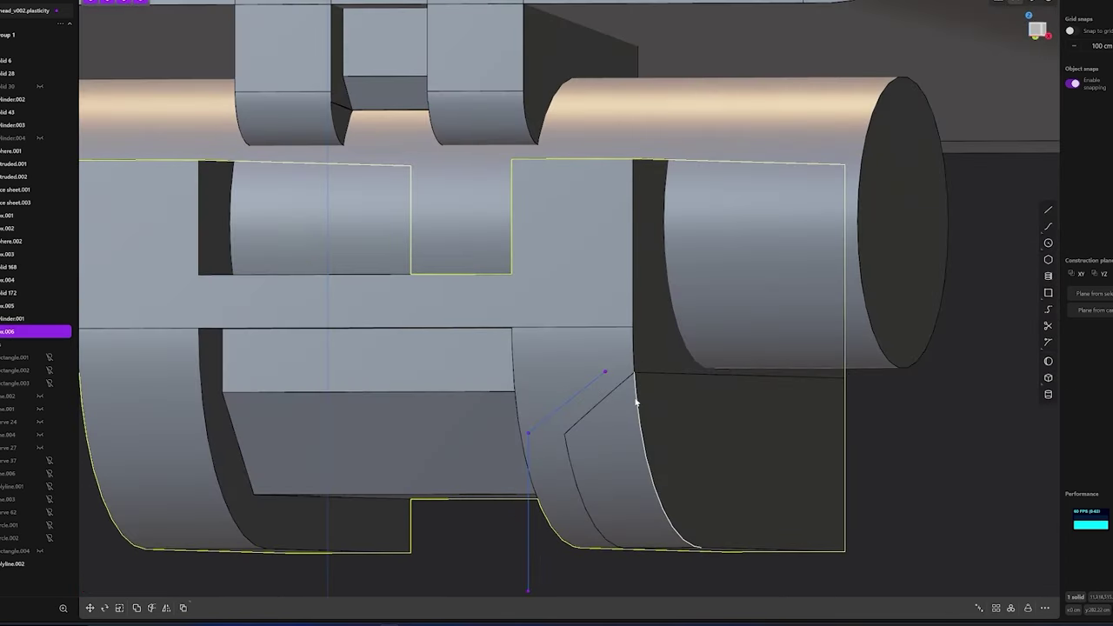
Offset the arm face inward to about -9.985 cm
click(636, 401)
key(f)
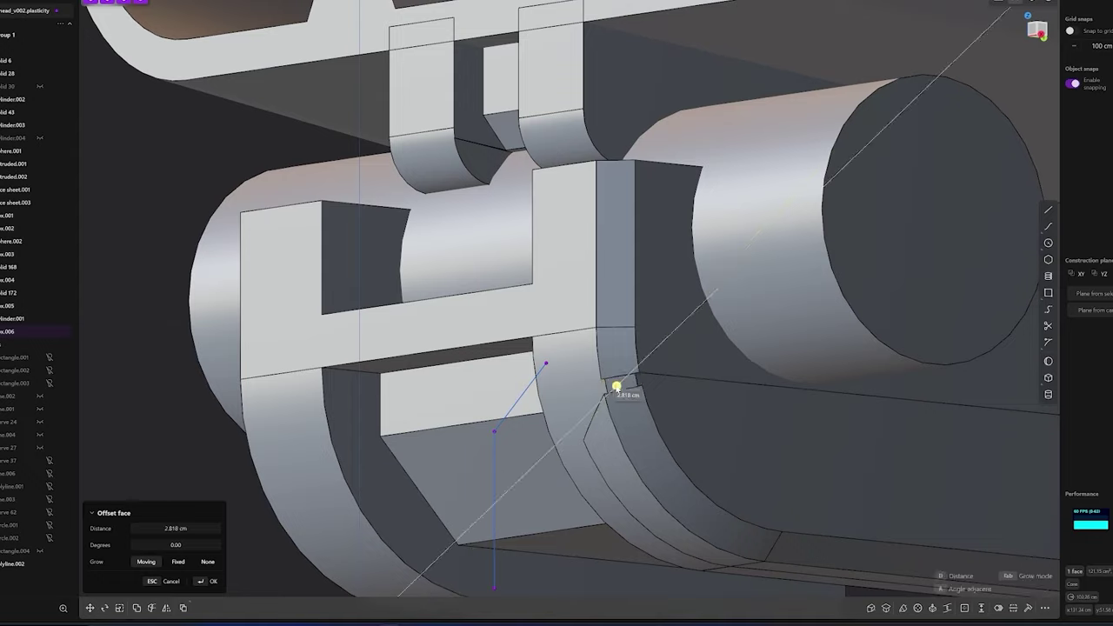
key(Return)
middle_drag(616, 387, 623, 372)
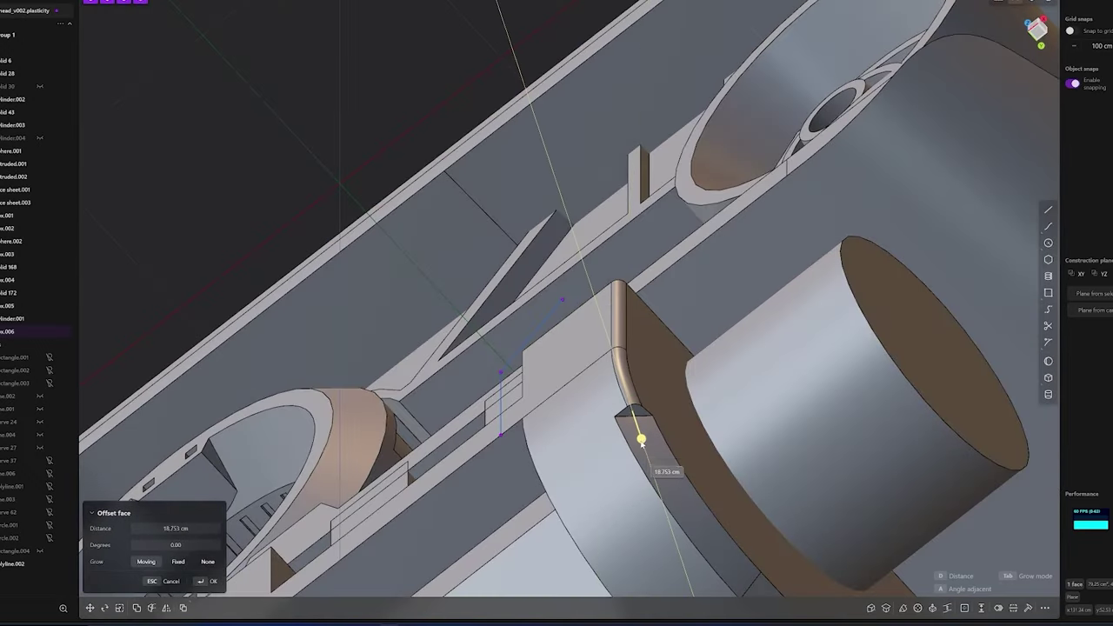
middle_drag(647, 422, 752, 536)
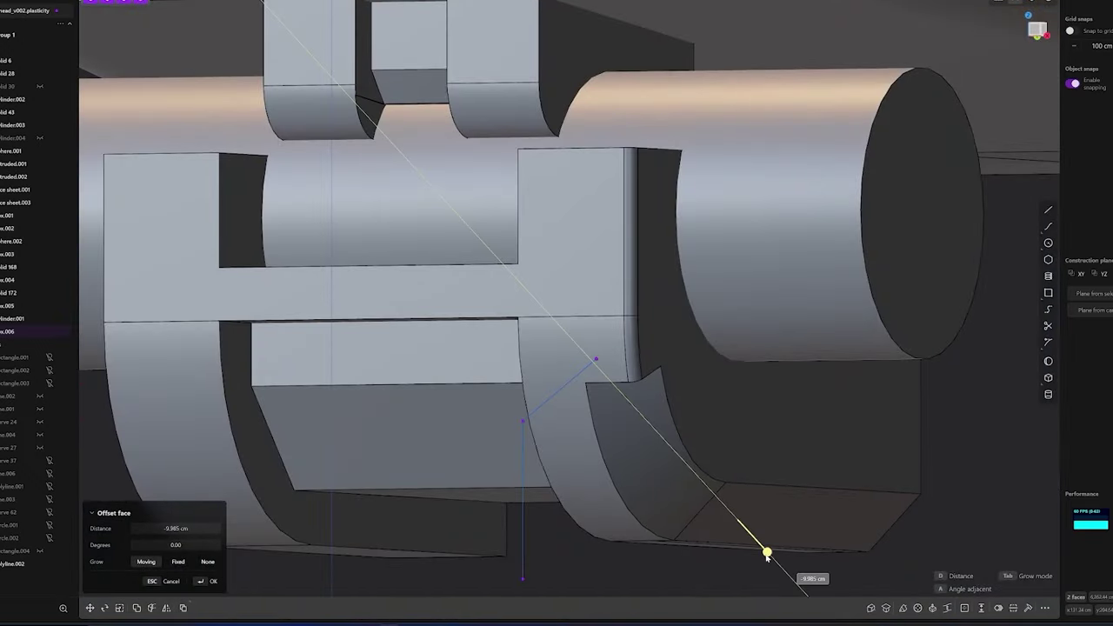
mouse_move(593, 565)
middle_down()
mouse_move(611, 427)
mouse_move(635, 366)
middle_up()
Round the chosen arm edge and give the adjacent face a small offset
key(Return)
click(583, 423)
key(f)
scroll(630, 433, up, 3)
key(Escape)
click(574, 365)
key(o)
key(Return)
Fillet the curved arm edge with a distance of about -37 cm
middle_drag(666, 475, 609, 366)
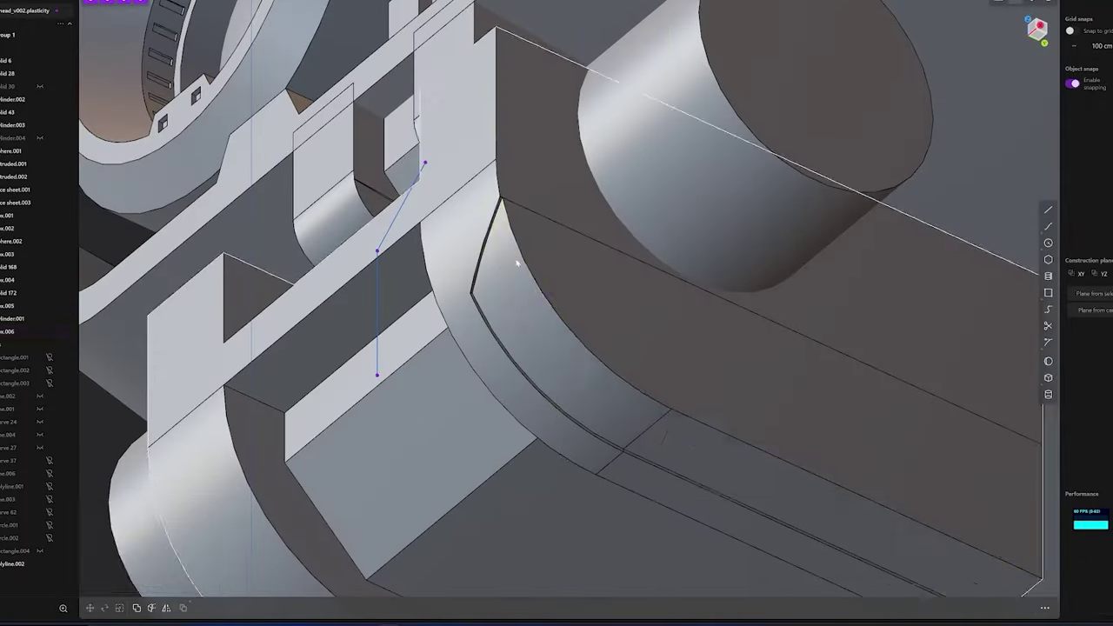
click(527, 273)
key(f)
mouse_move(539, 287)
middle_down()
mouse_move(609, 313)
mouse_move(490, 241)
middle_up()
scroll(621, 309, up, 3)
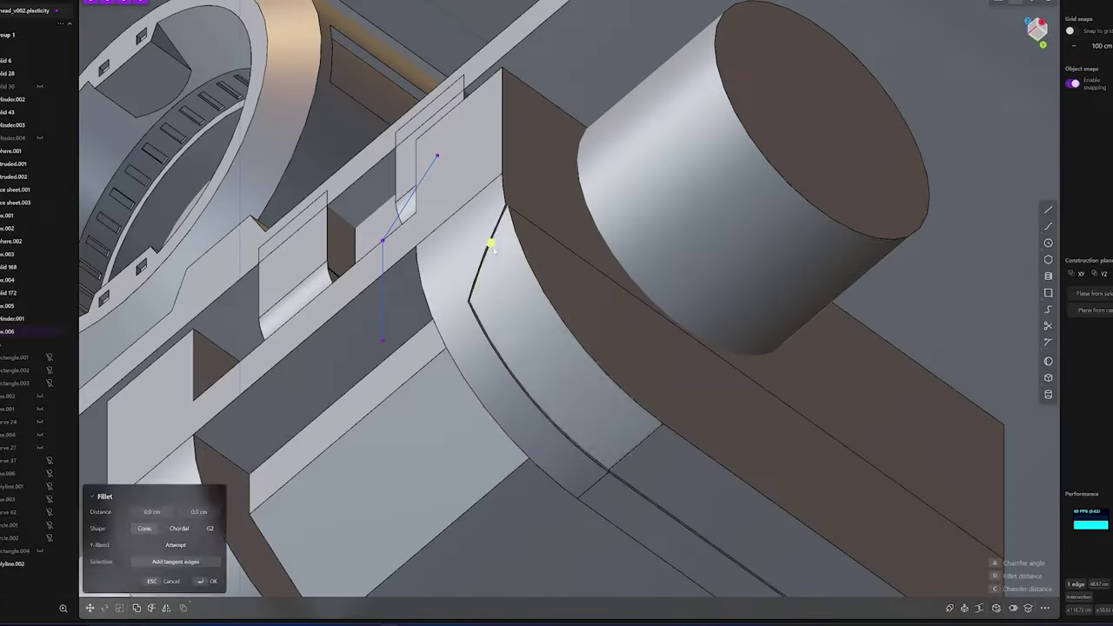
drag(490, 241, 502, 268)
scroll(489, 246, up, 3)
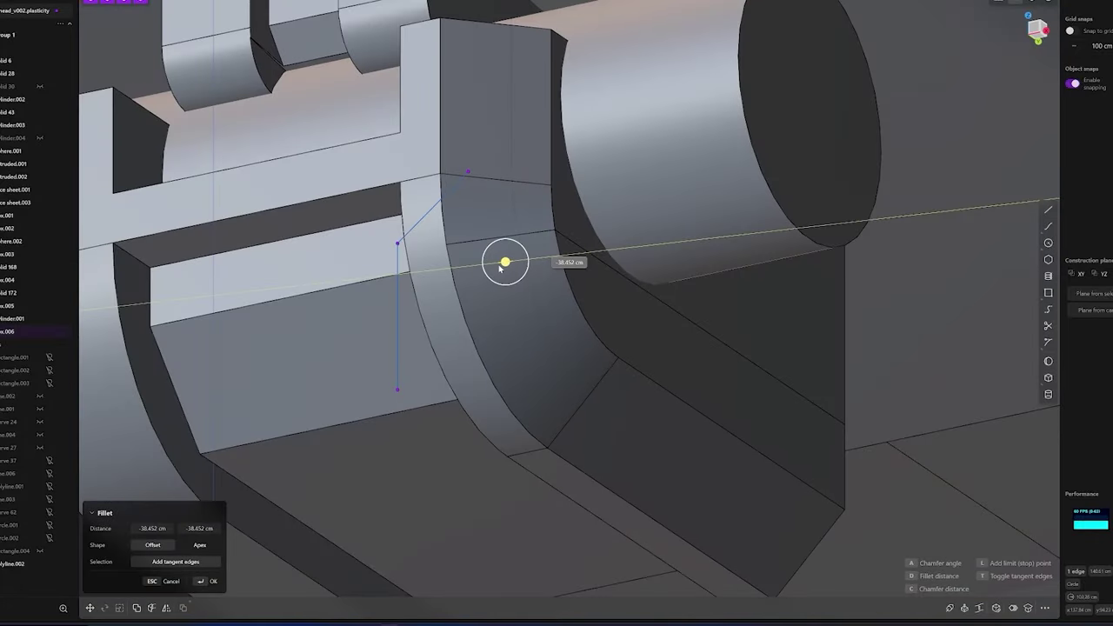
middle_drag(500, 268, 530, 293)
Draw a line across the arm face and imprint it as an edge
key(Return)
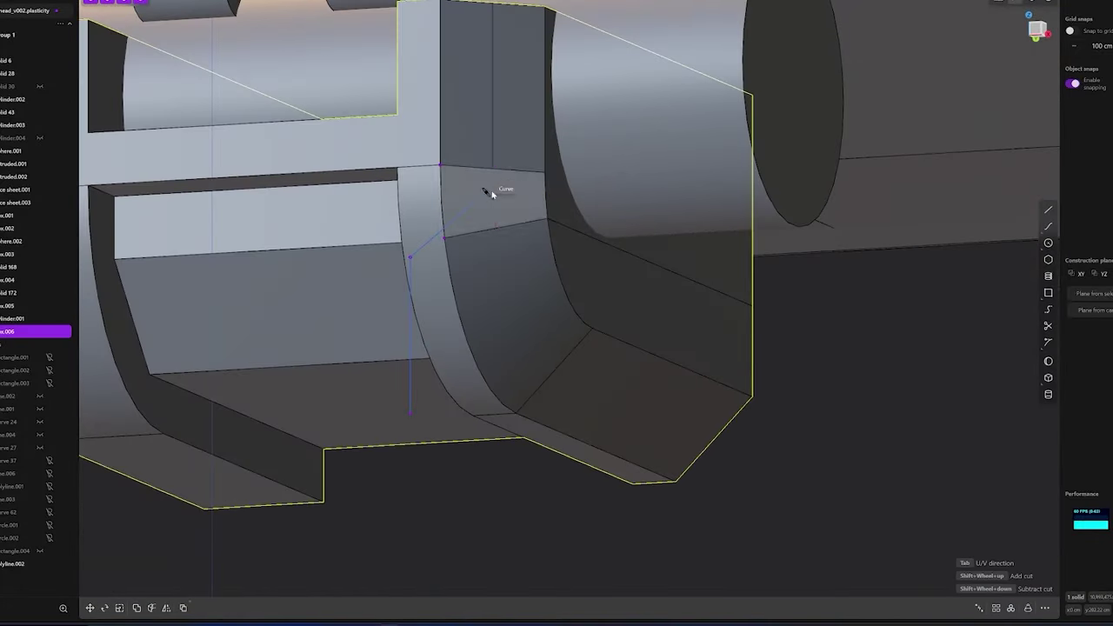
click(486, 192)
click(490, 174)
mouse_move(489, 174)
middle_down()
mouse_move(469, 234)
mouse_move(481, 226)
middle_up()
key(i)
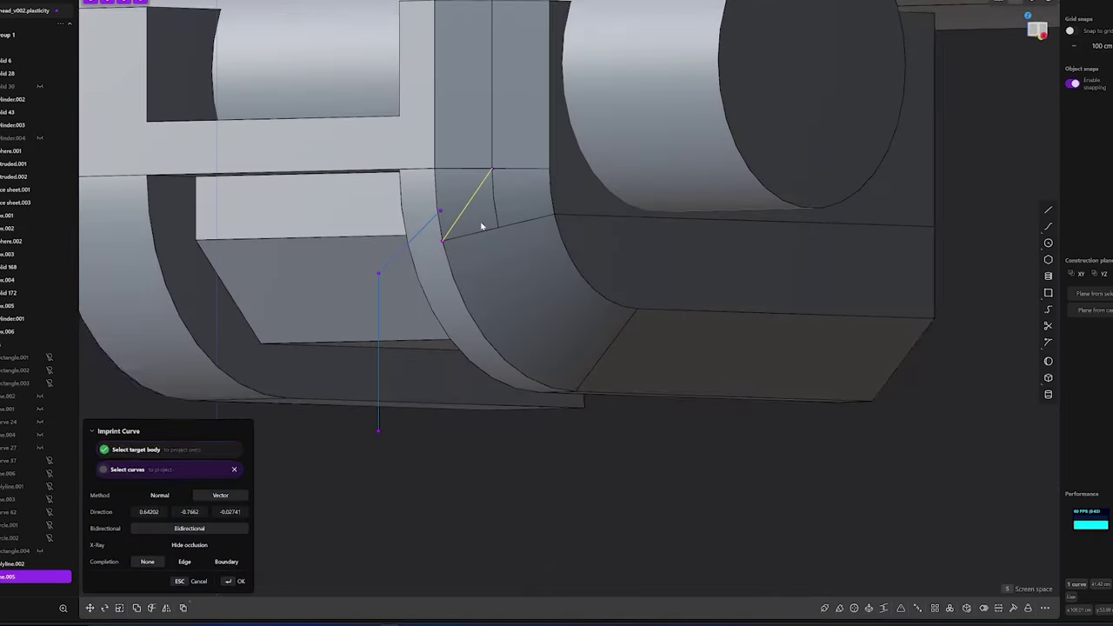
key(Return)
Fillet the newly imprinted edges and split the face along the previewed line
middle_drag(538, 358, 479, 236)
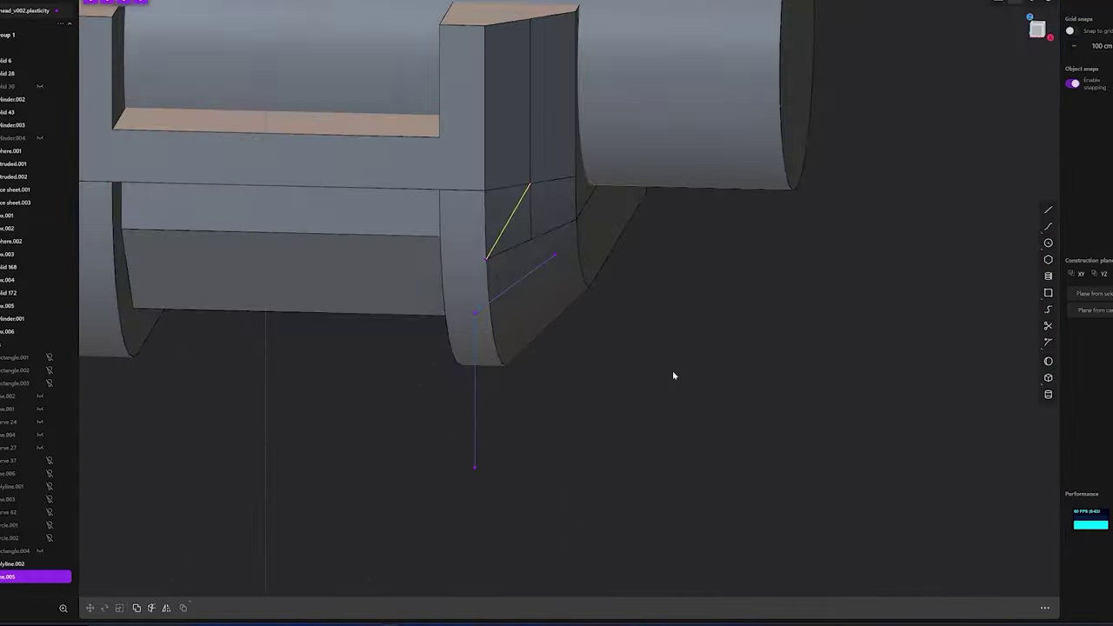
key(f)
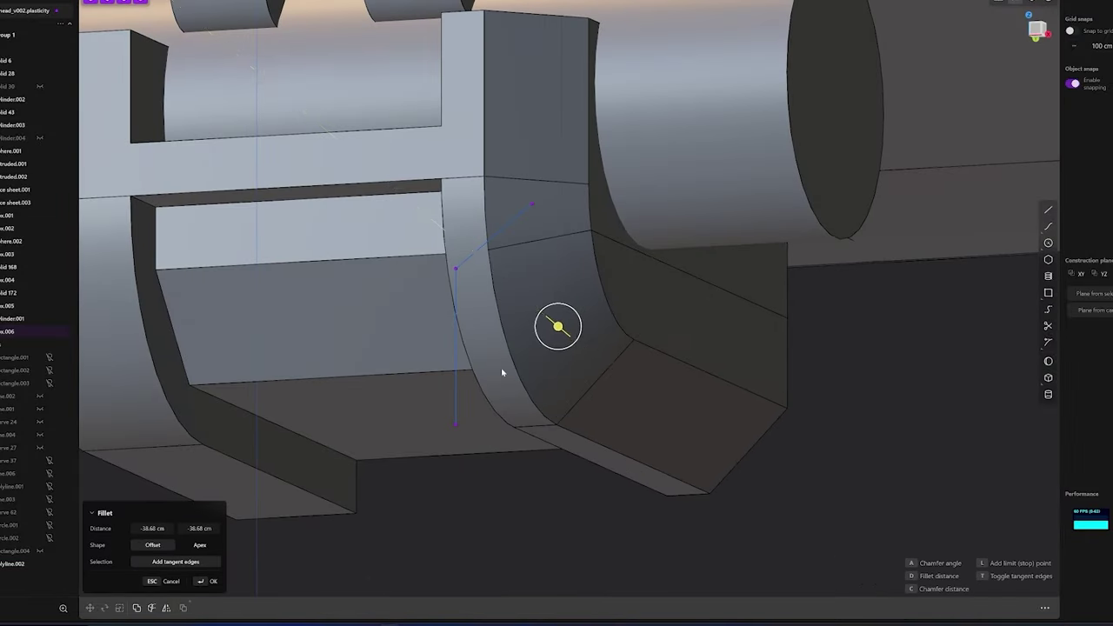
middle_drag(502, 372, 543, 306)
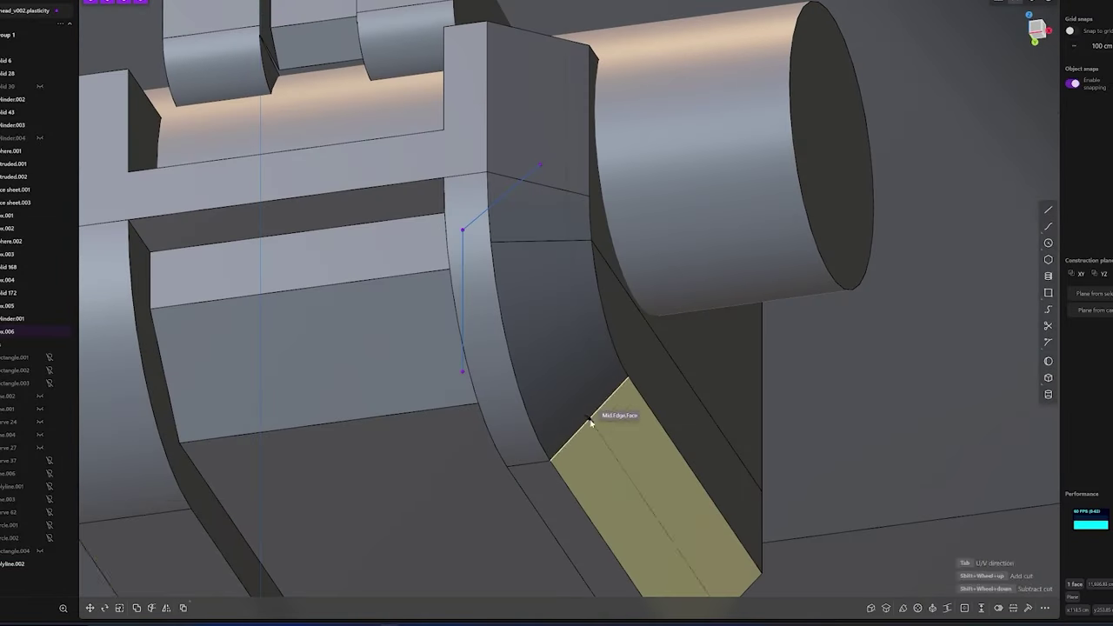
key(Return)
click(539, 251)
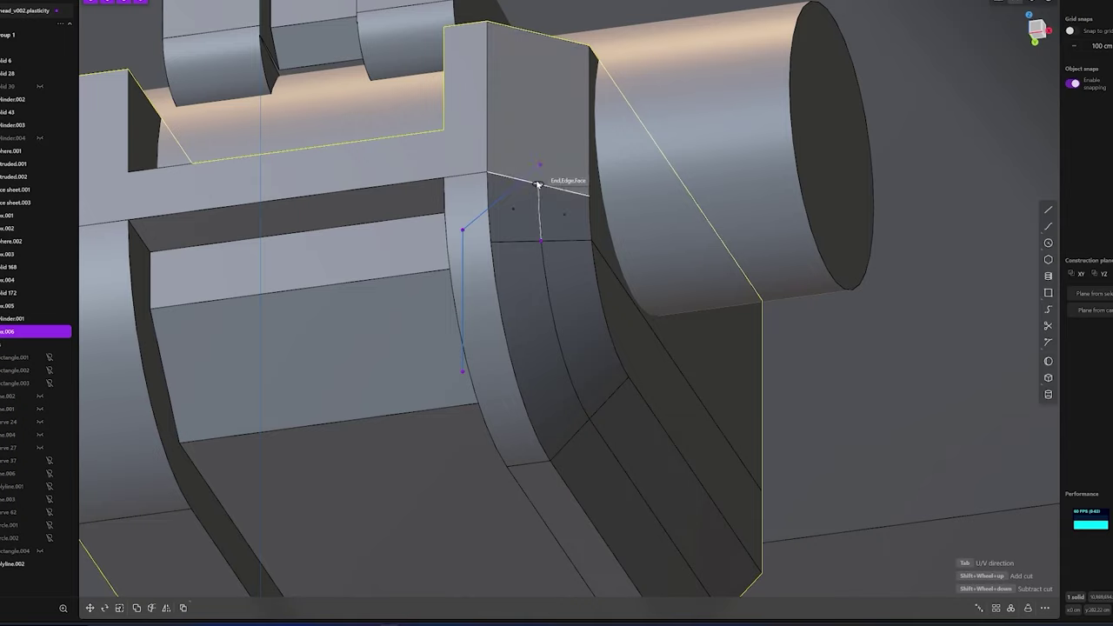
Offset and round the notch, selecting its narrow strip face
key(o)
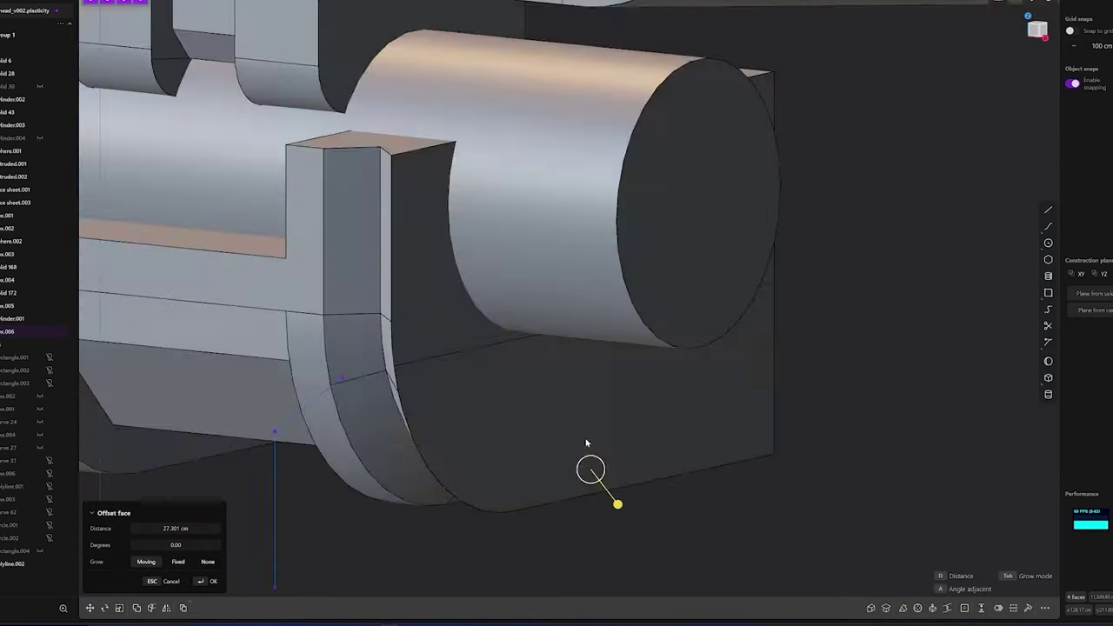
mouse_move(564, 103)
middle_down()
mouse_move(596, 470)
mouse_move(628, 420)
mouse_move(609, 405)
mouse_move(605, 427)
mouse_move(558, 383)
mouse_move(701, 522)
middle_up()
key(f)
key(f)
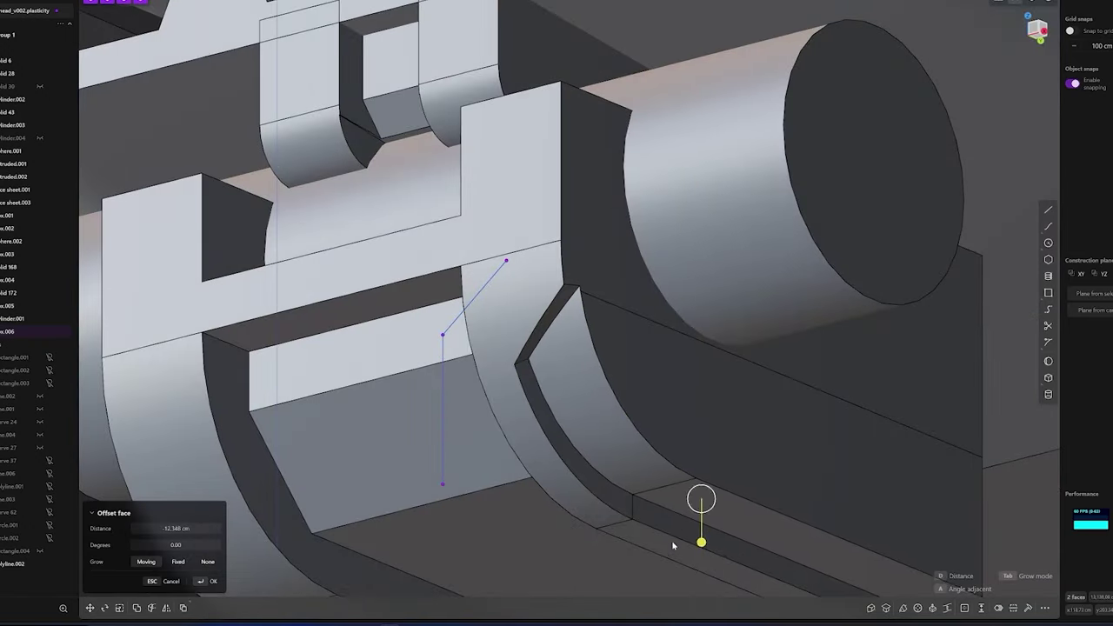
middle_drag(555, 514, 617, 496)
right_click(559, 397)
click(609, 448)
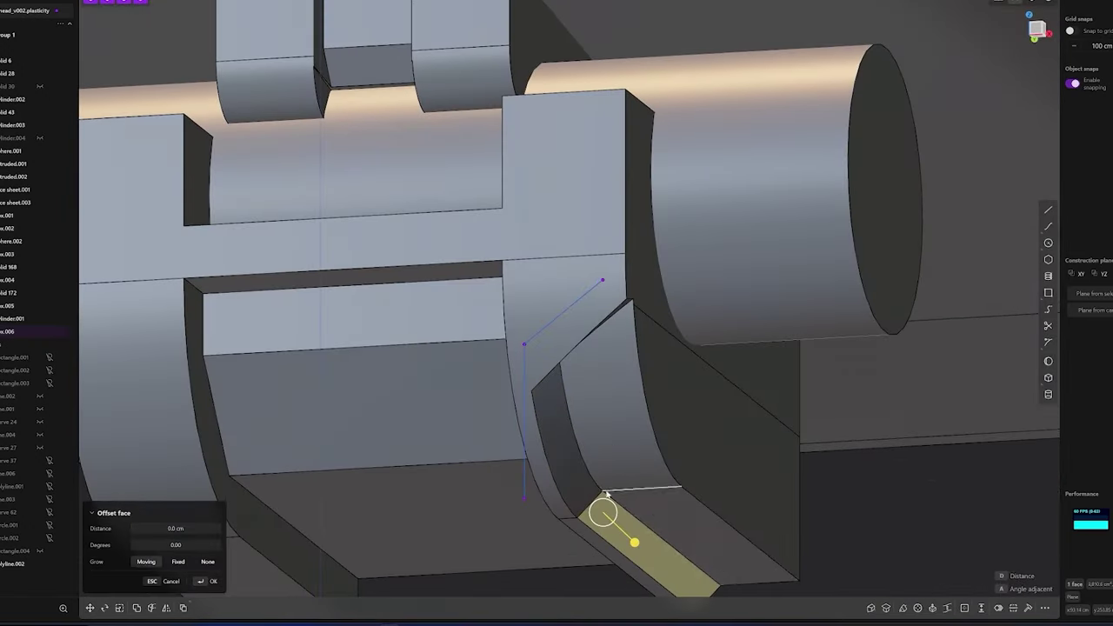
mouse_move(630, 552)
middle_down()
mouse_move(617, 472)
mouse_move(561, 428)
mouse_move(541, 362)
mouse_move(628, 374)
mouse_move(579, 369)
mouse_move(613, 435)
middle_up()
Run Draft Face and a fillet, pulling a bracket face out by 6.1 cm
text(fdraf)
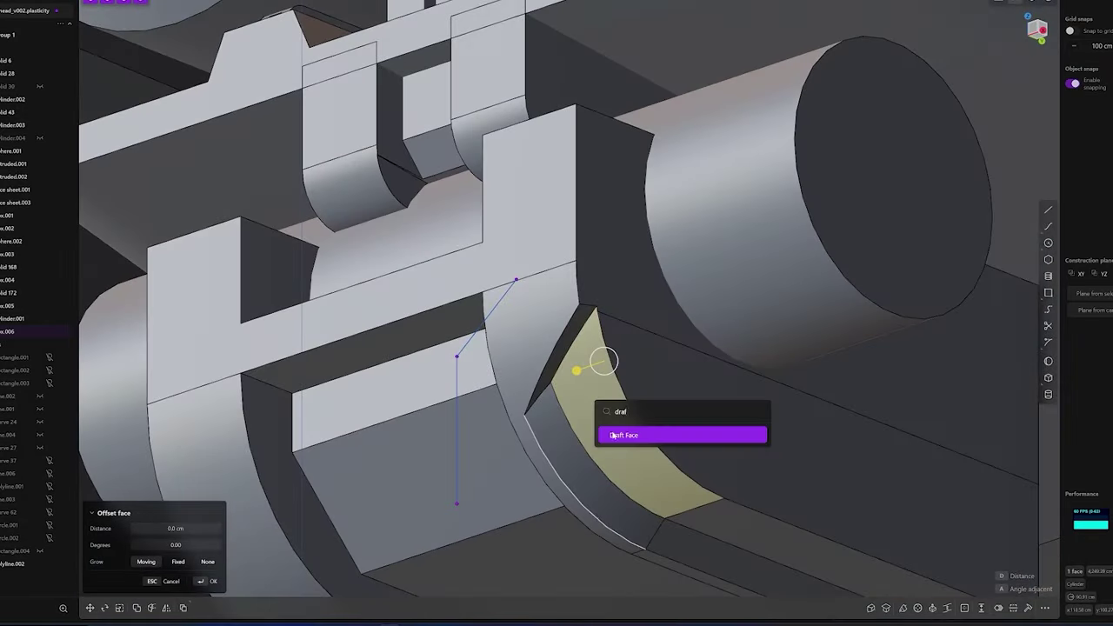
click(613, 435)
text(ffil)
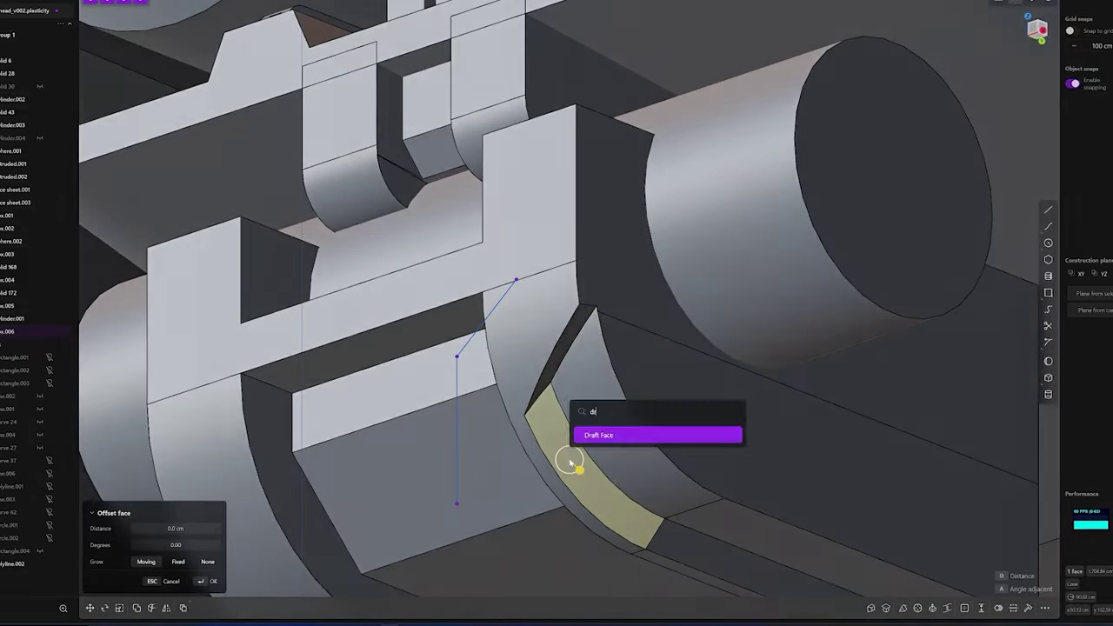
key(Return)
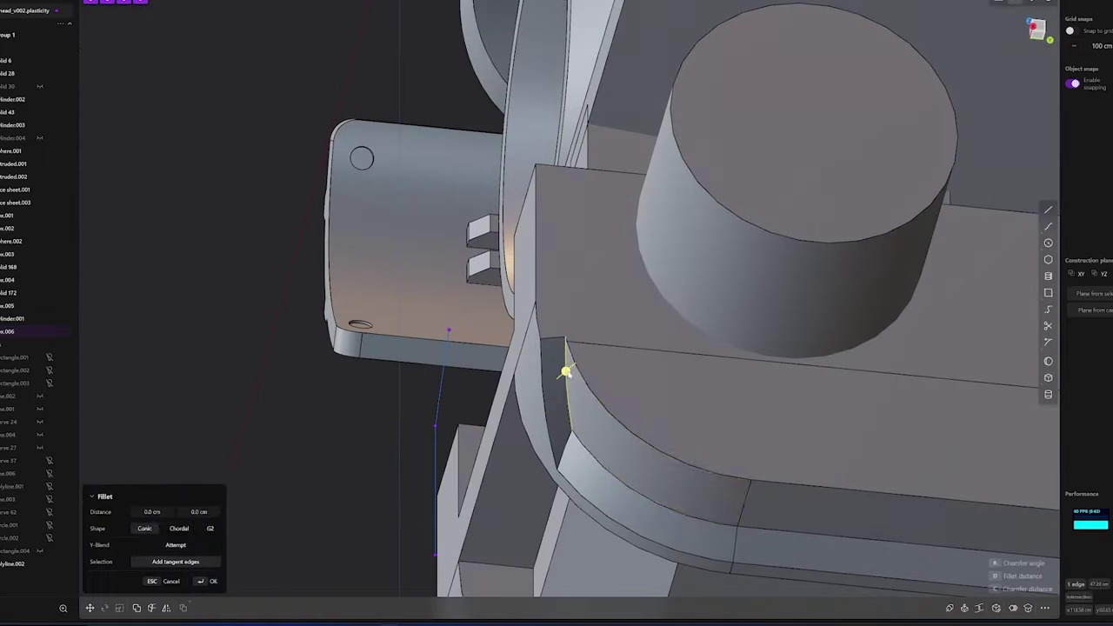
middle_drag(658, 365, 520, 383)
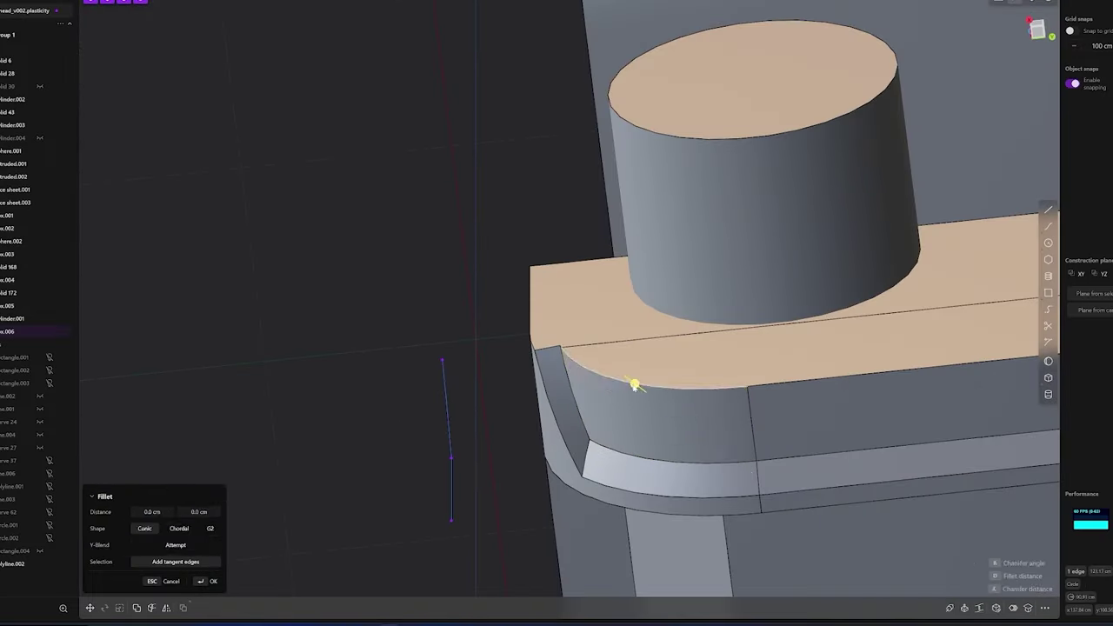
drag(541, 403, 604, 446)
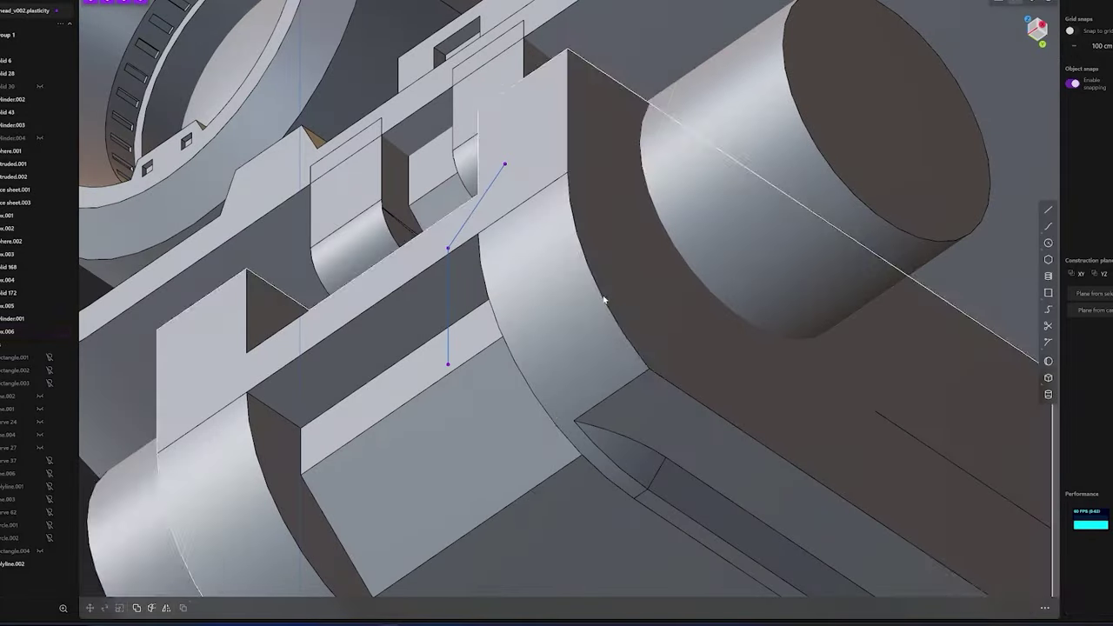
Move the bracket's lower face to about -29.6 cm and bevel its top corner at -15.7 cm
click(605, 300)
key(f)
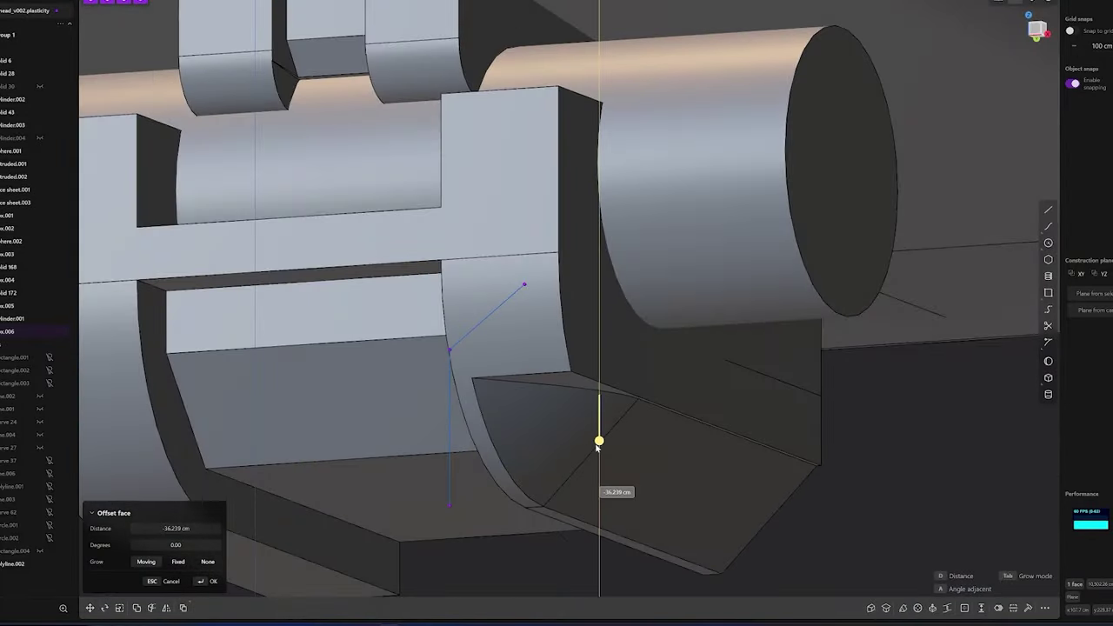
drag(599, 441, 570, 358)
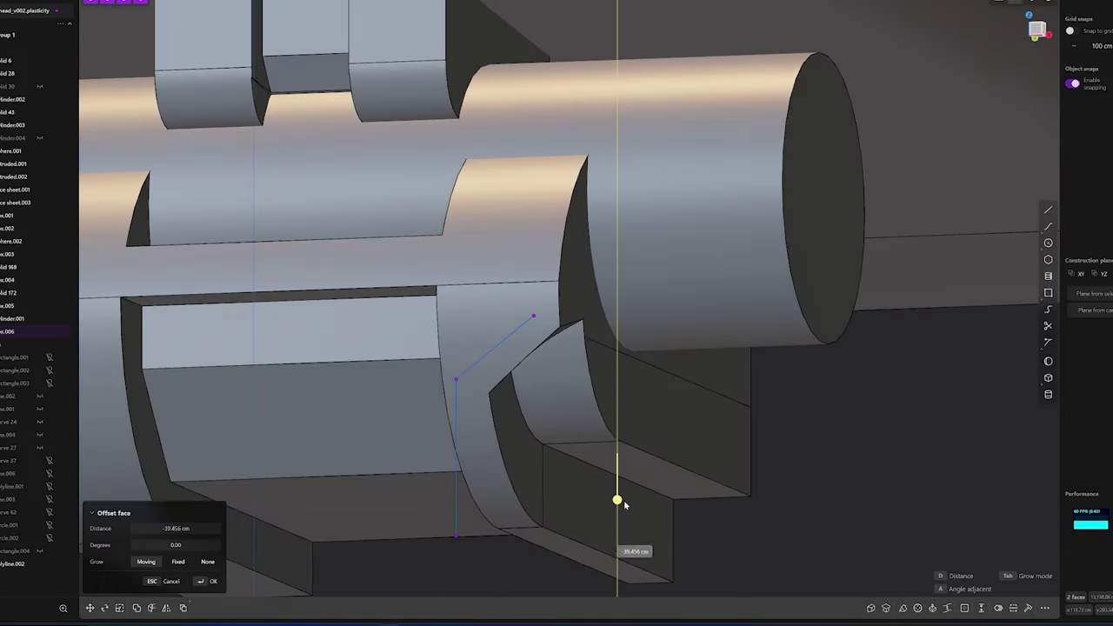
key(f)
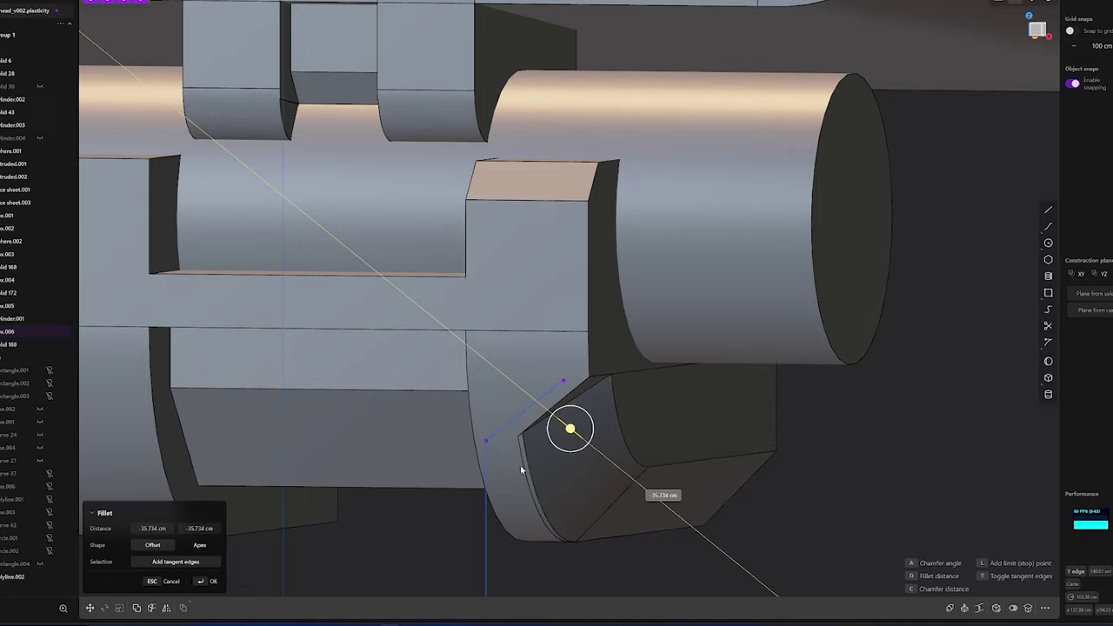
drag(516, 468, 563, 458)
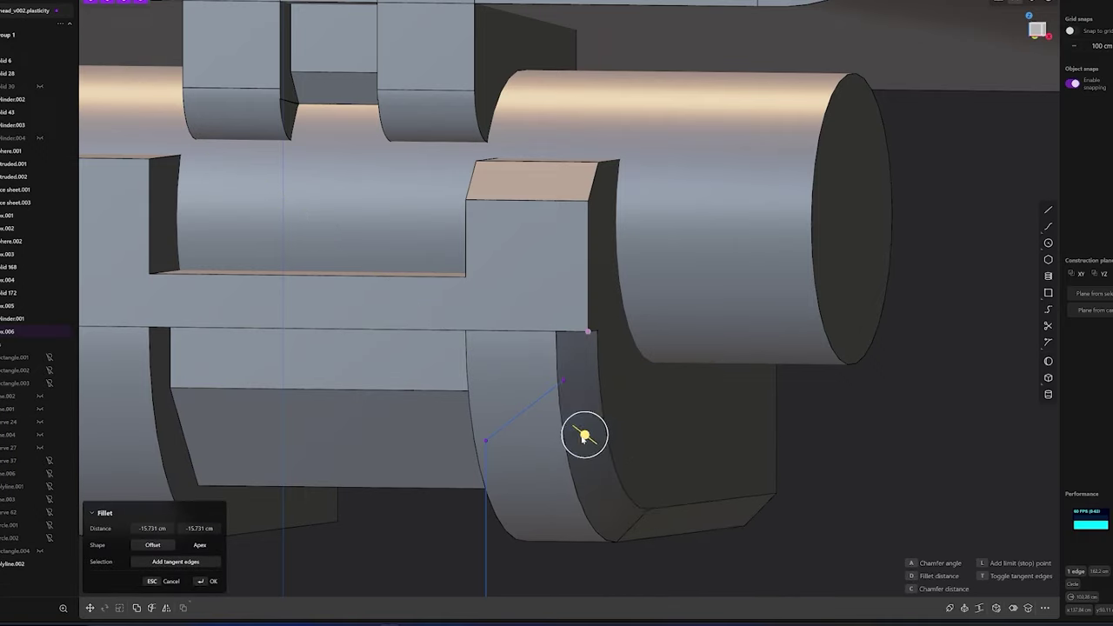
key(Return)
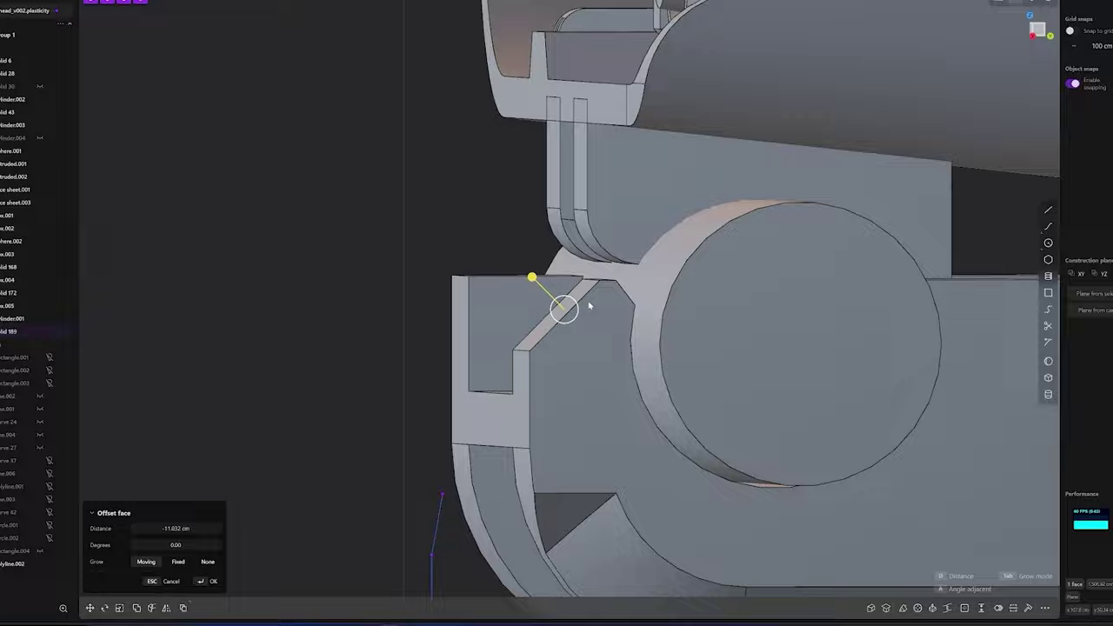
middle_drag(597, 276, 895, 393)
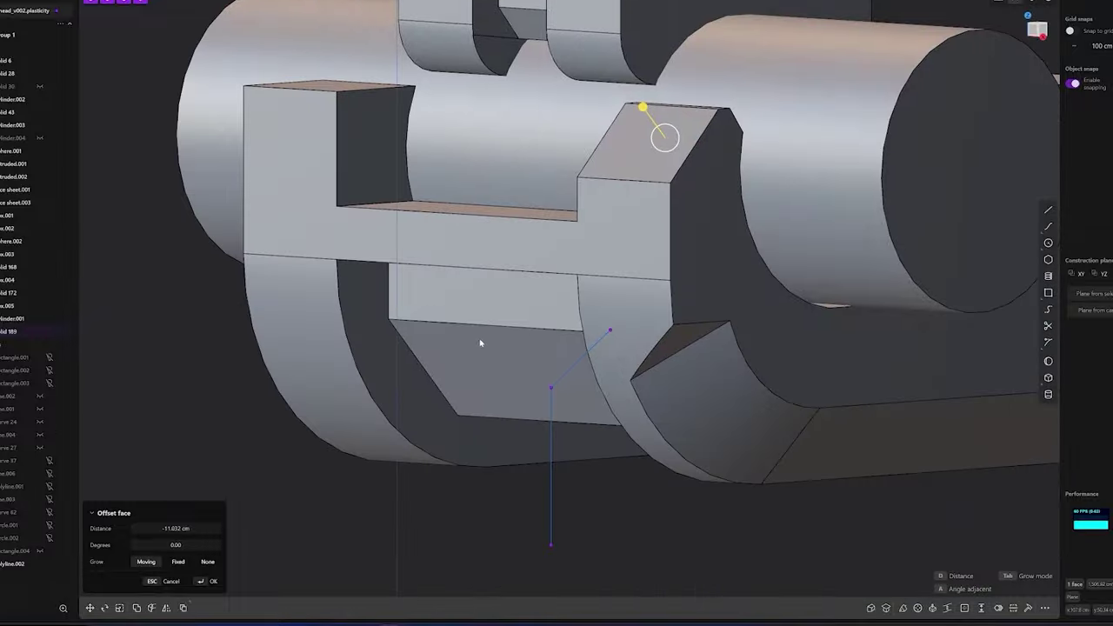
scroll(895, 392, down, 3)
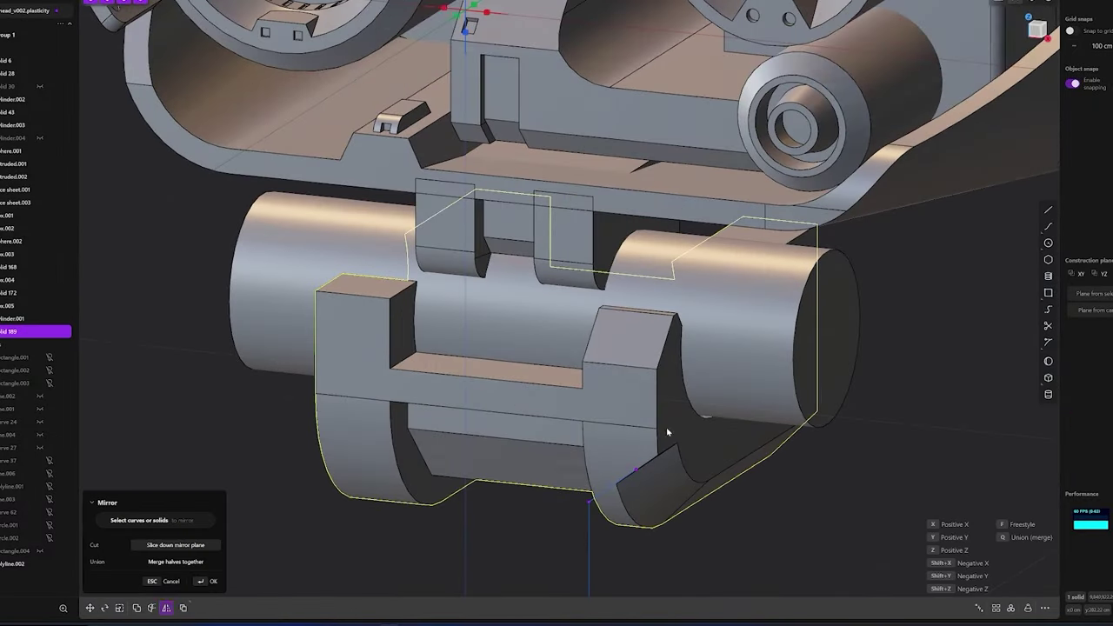
Confirm the mirrored bracket half and extrude the offset outline as a crossbar recess, viewed from the front
key(Return)
click(503, 380)
key(f)
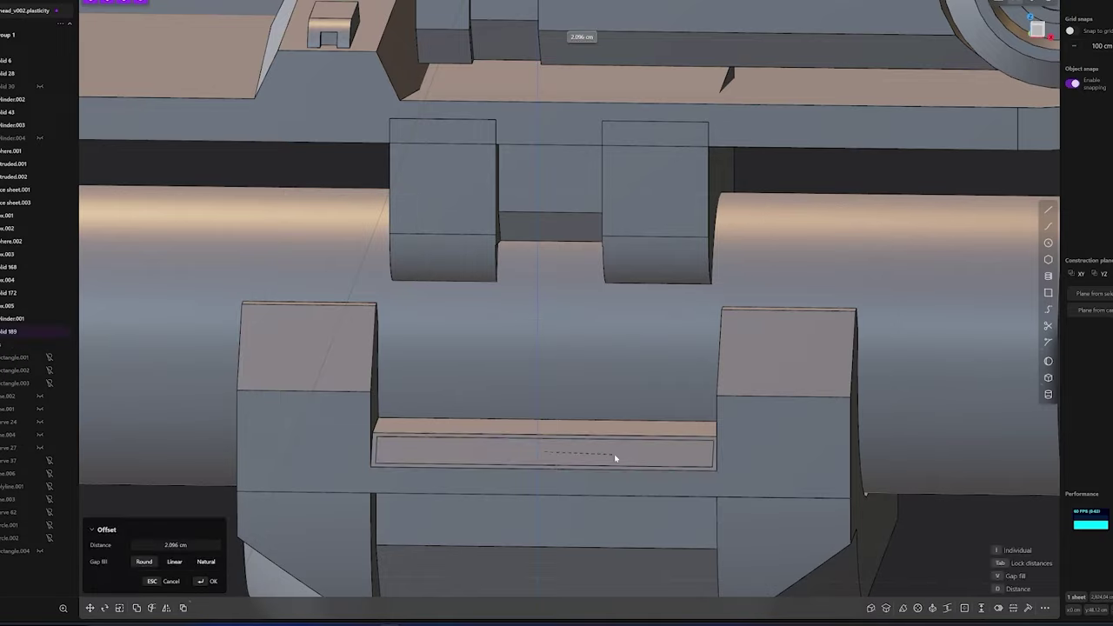
key(e)
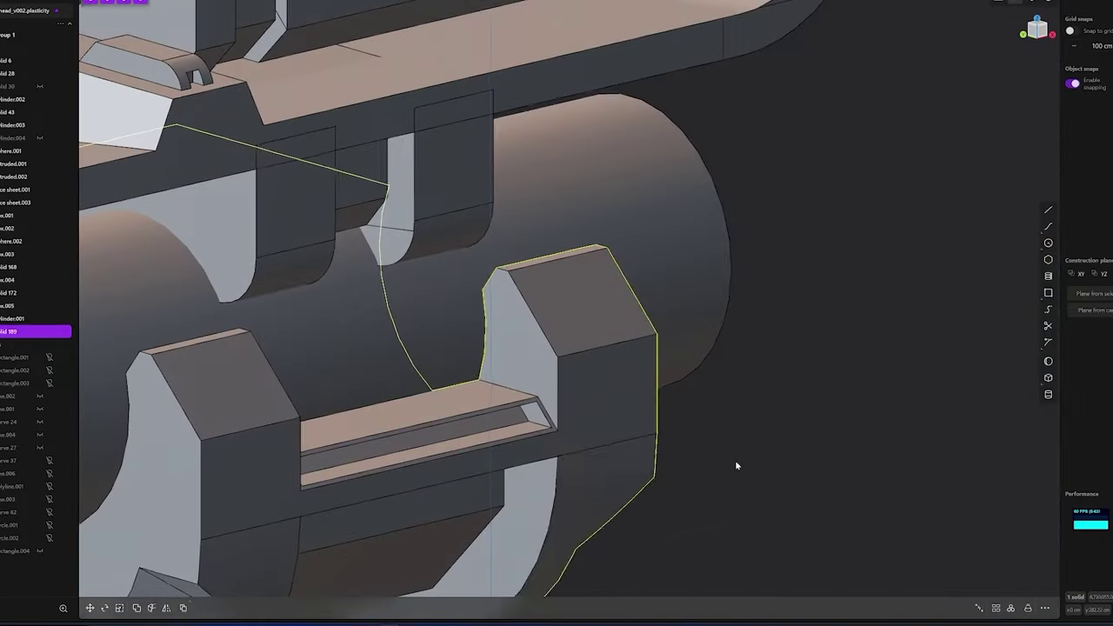
key(KP_1)
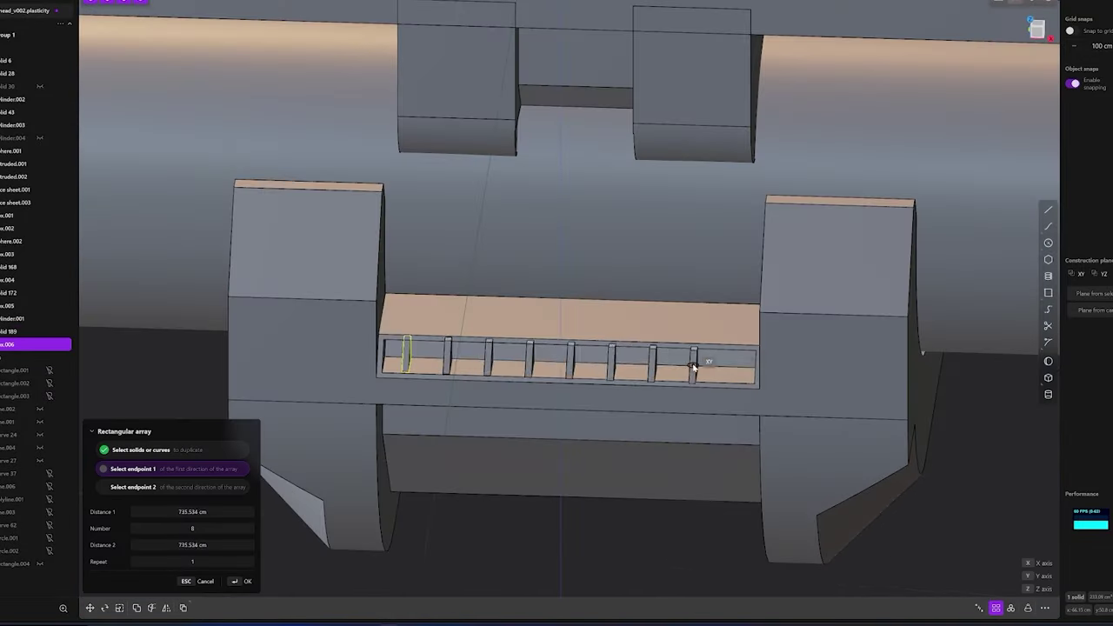
Array the vent slats across the crossbar recess
key(KP_1)
click(720, 358)
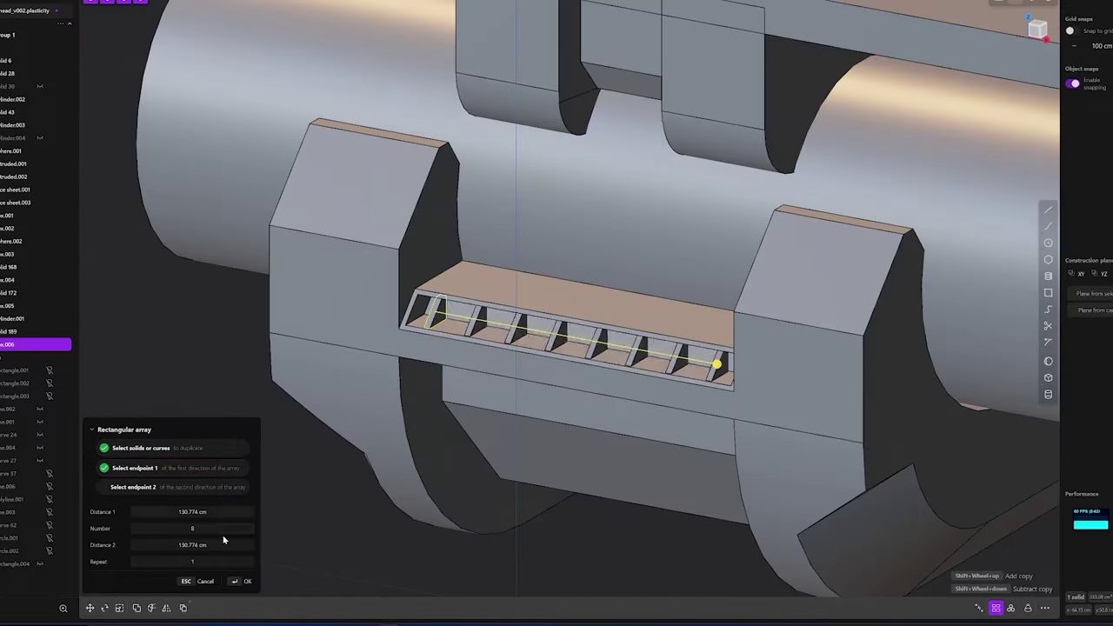
key(Return)
Fillet the bracket's outer vertical upright edges
key(f)
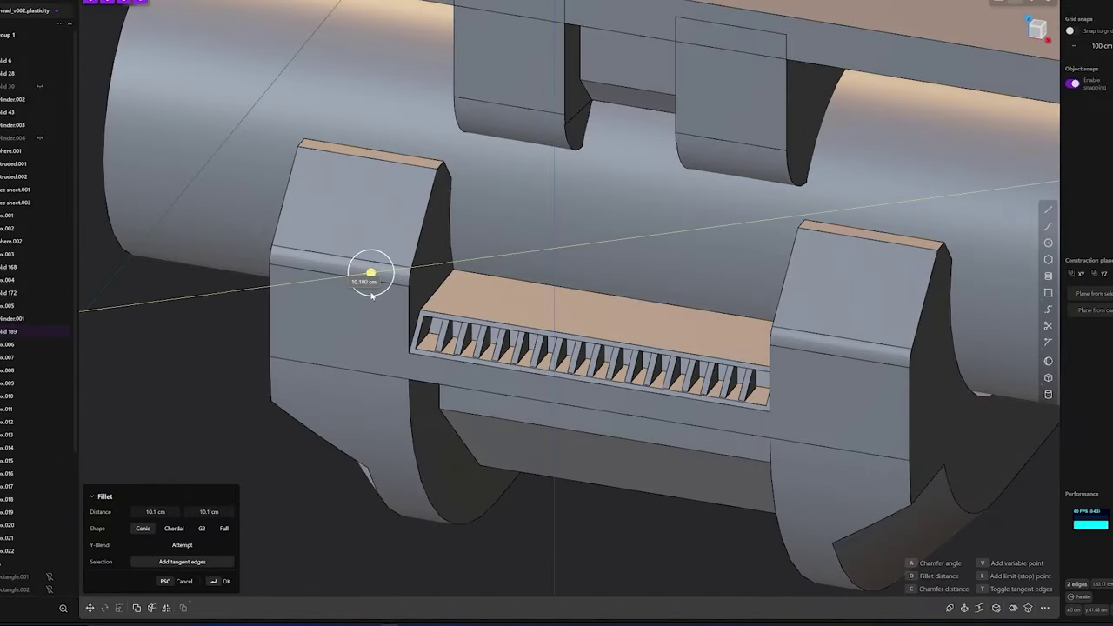
mouse_move(622, 199)
middle_down()
mouse_move(383, 145)
mouse_move(723, 368)
mouse_move(692, 319)
middle_up()
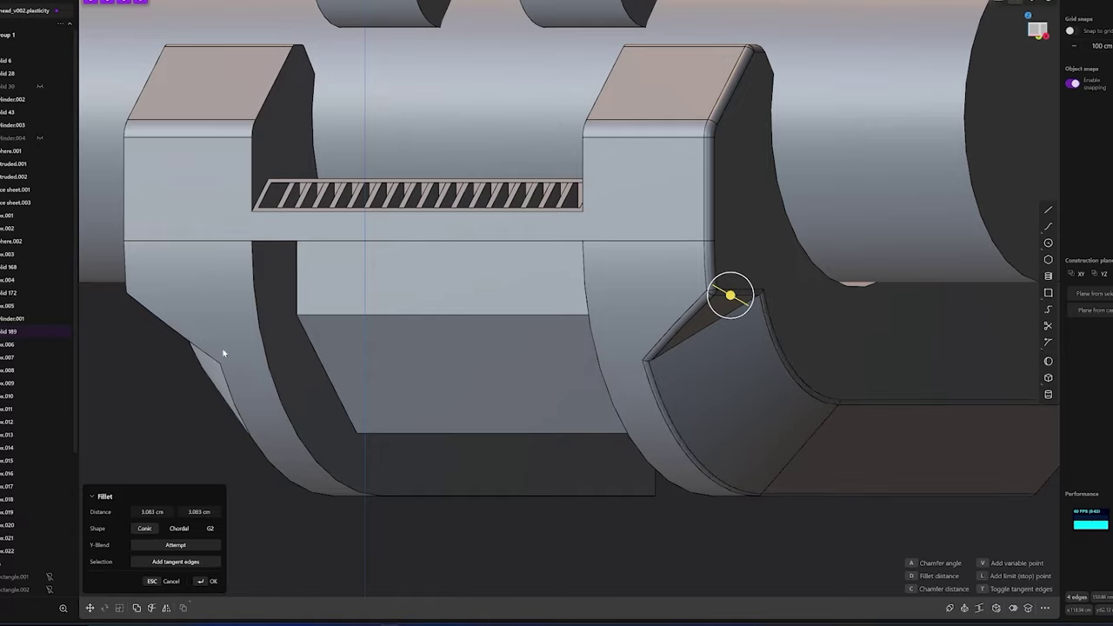
middle_drag(223, 353, 403, 317)
mouse_move(451, 396)
middle_down()
mouse_move(629, 417)
mouse_move(547, 409)
middle_up()
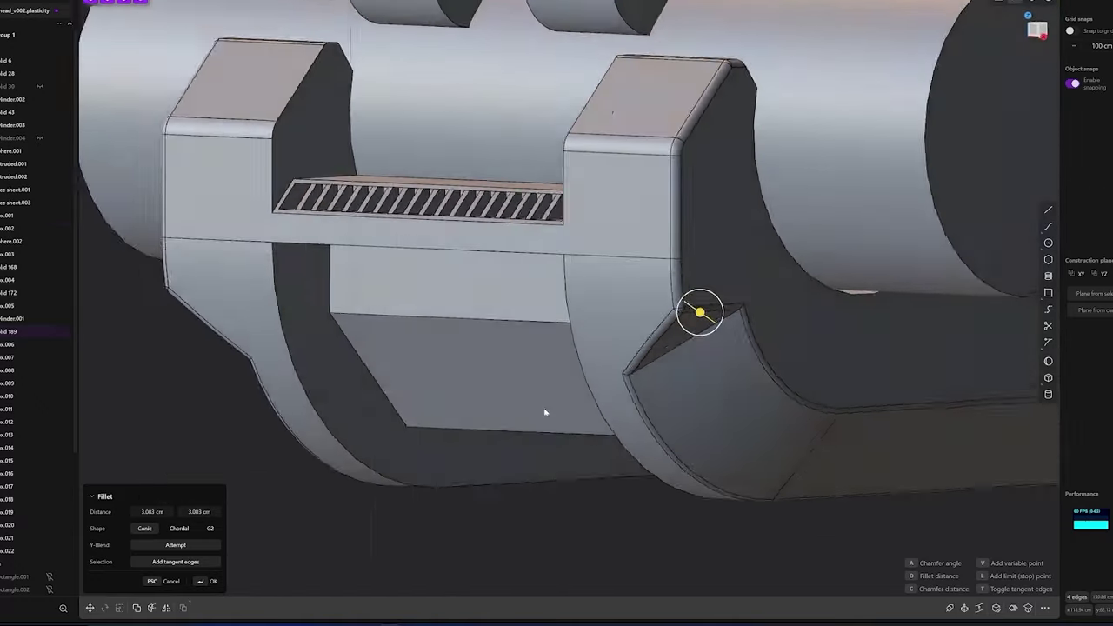
key(Return)
mouse_move(354, 354)
middle_down()
mouse_move(385, 360)
mouse_move(417, 343)
middle_up()
Split the bracket's lower front face with two vertical cuts
key(e)
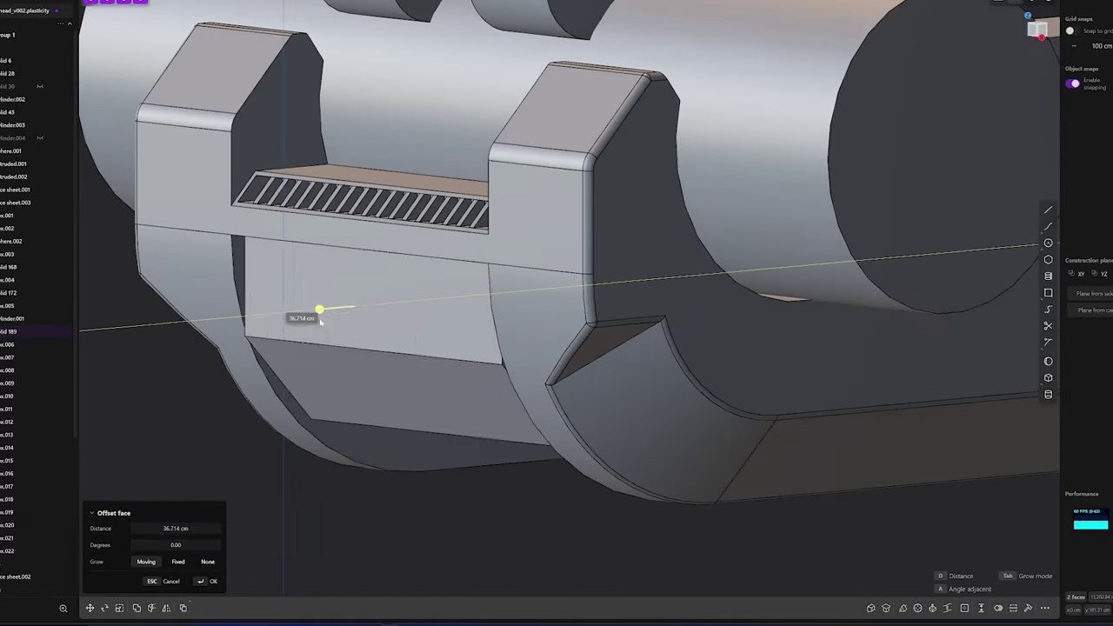
key(Escape)
click(394, 347)
key(o)
key(KP_1)
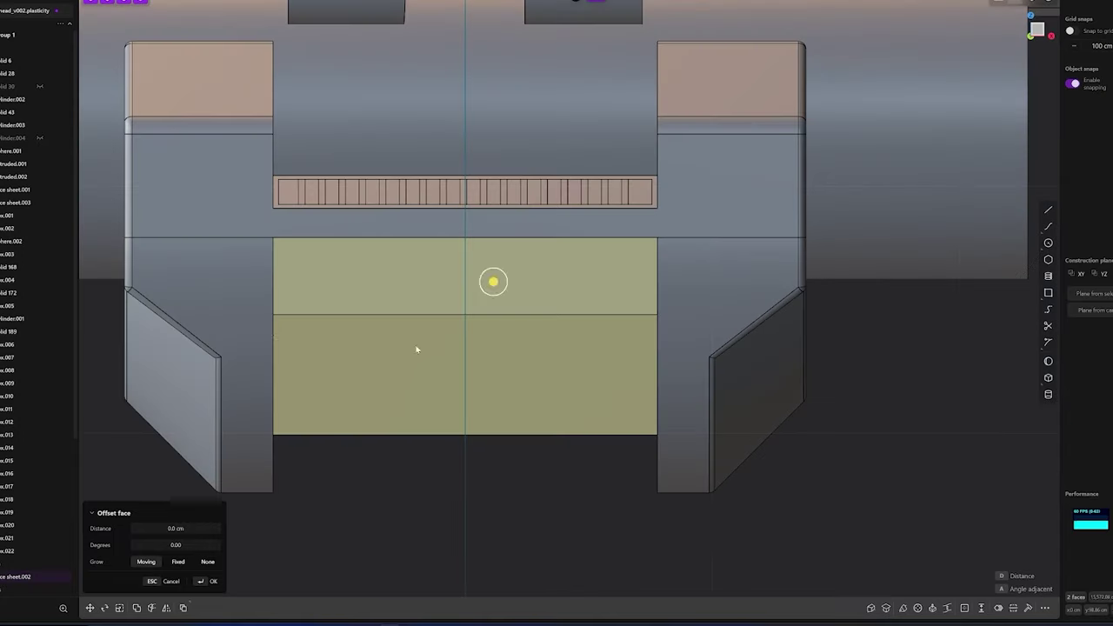
click(301, 331)
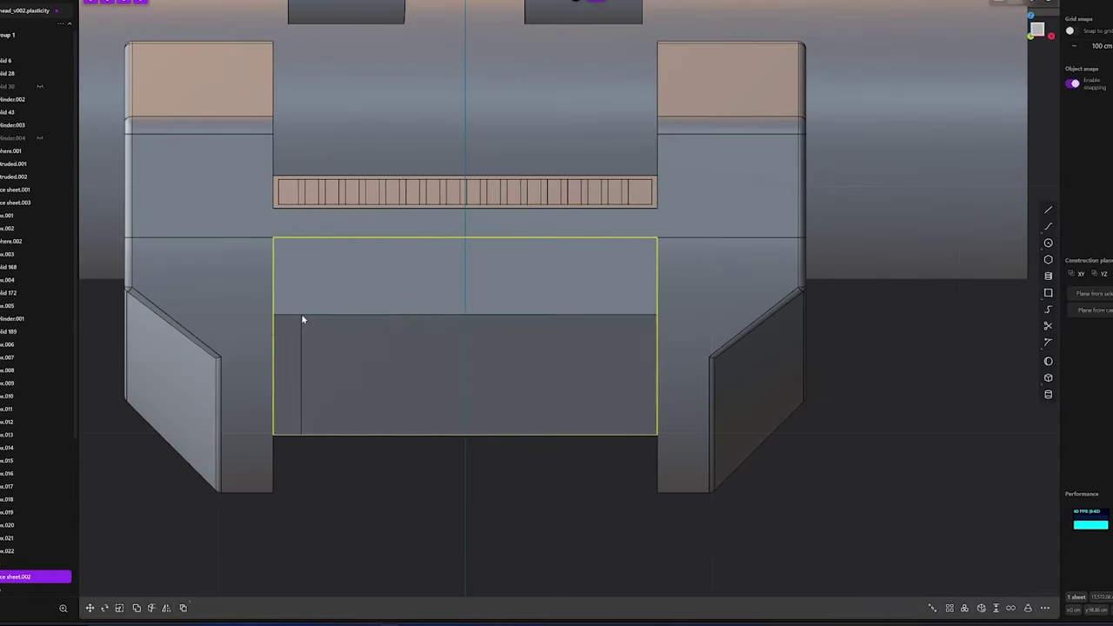
click(301, 315)
click(356, 315)
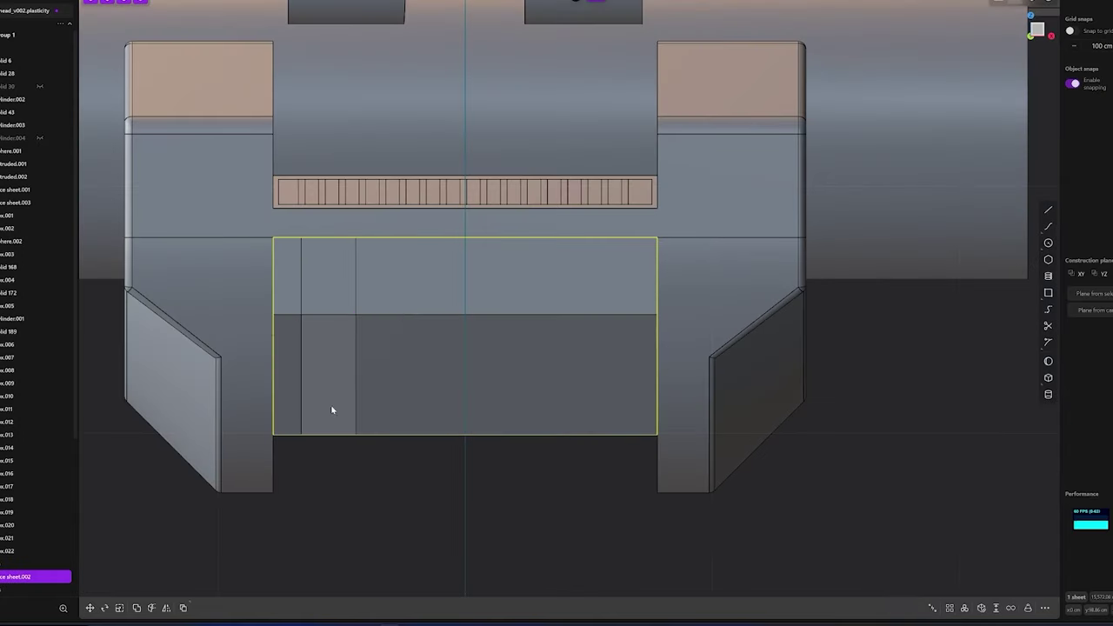
Thicken the narrow strip between the splits into a small tab
middle_drag(332, 397, 331, 379)
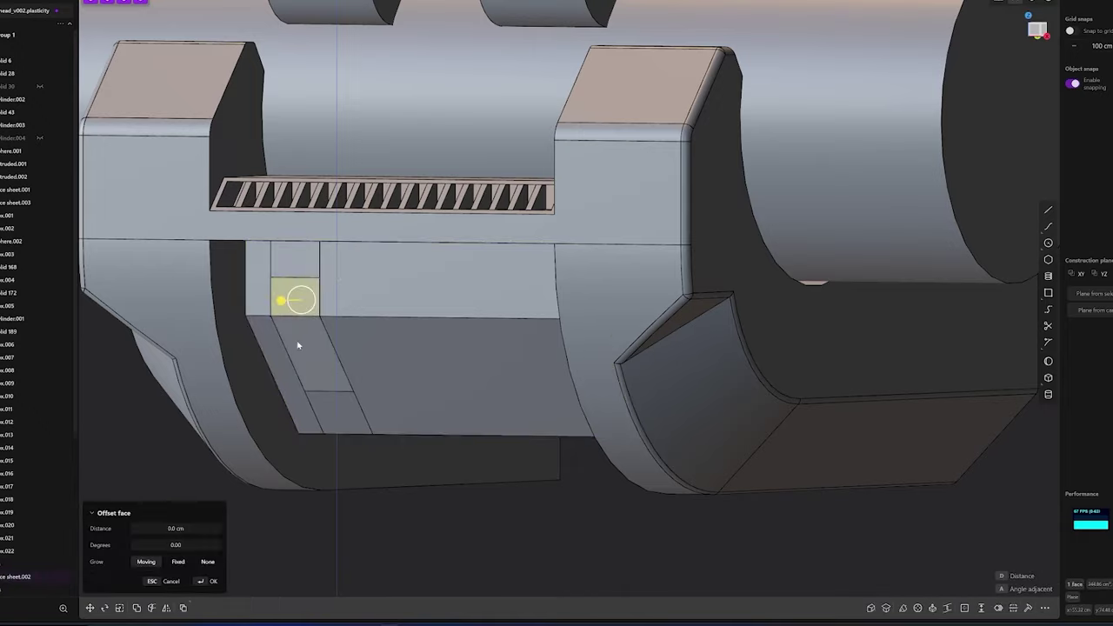
middle_drag(418, 358, 295, 367)
click(295, 367)
key(ctrl+t)
middle_drag(357, 500, 432, 353)
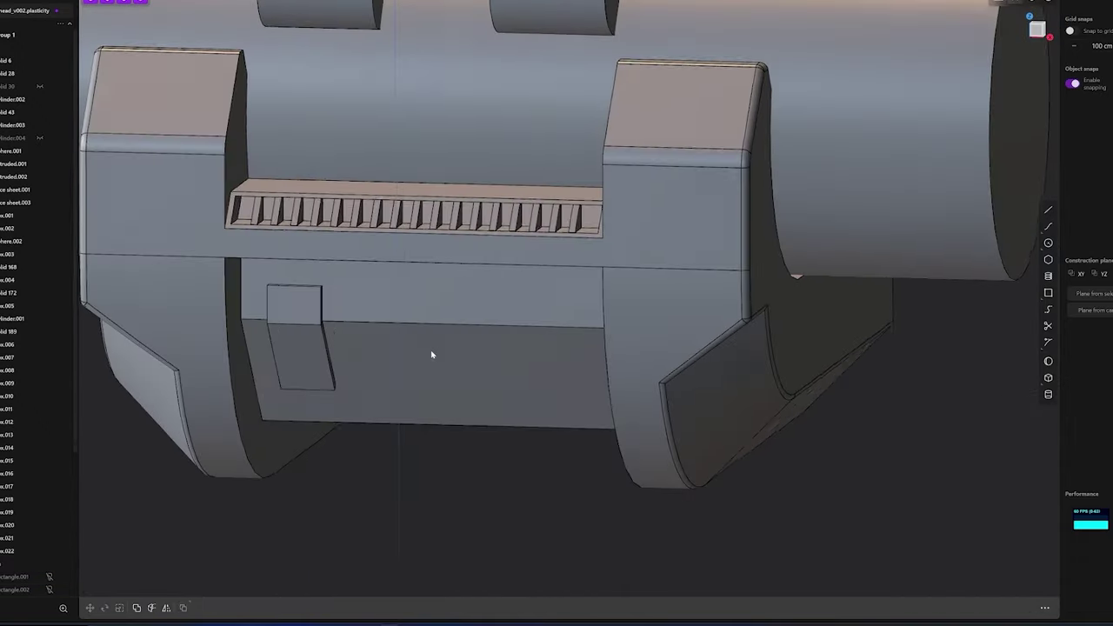
scroll(313, 281, up, 5)
Offset the tab's top face upward
click(308, 211)
mouse_move(314, 281)
middle_down()
mouse_move(308, 211)
mouse_move(982, 427)
middle_up()
scroll(322, 199, up, 3)
key(o)
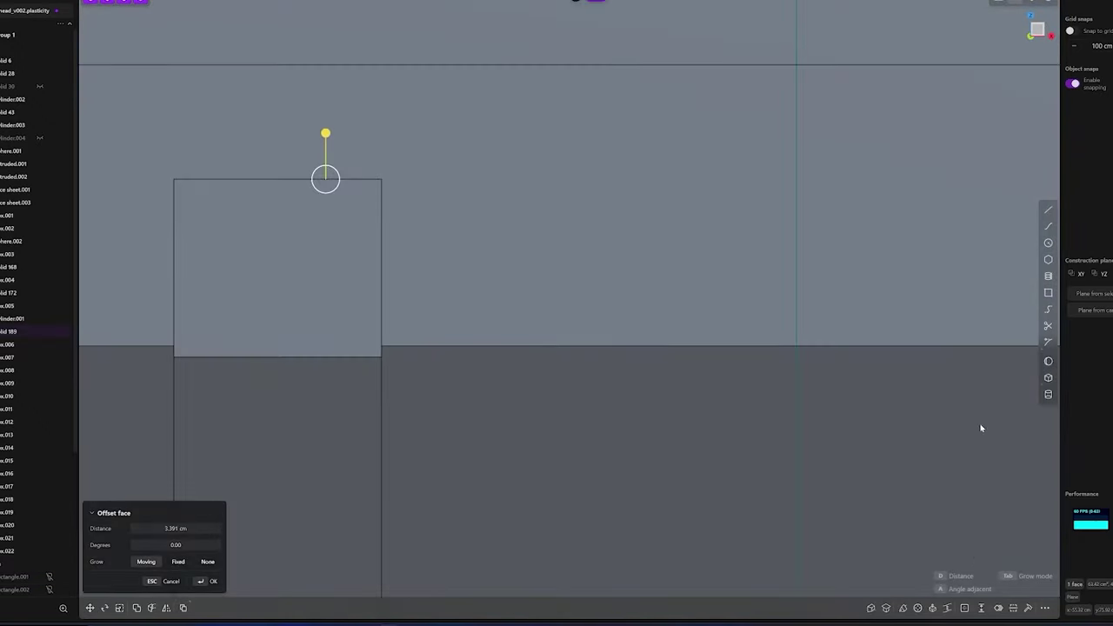
middle_drag(522, 348, 243, 205)
key(g)
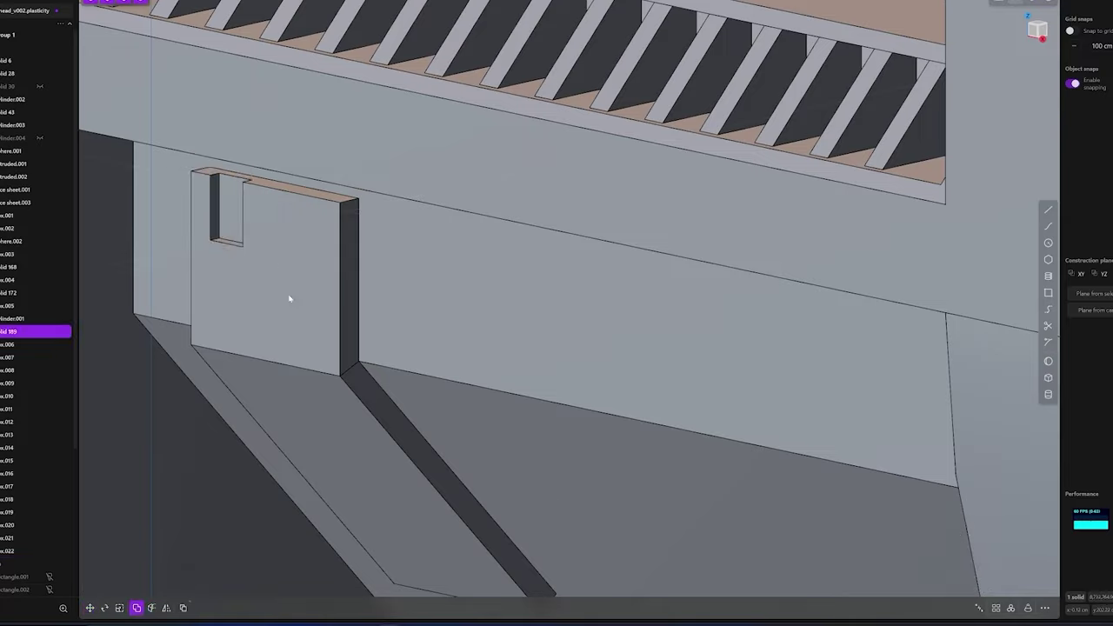
Draw a rectangle right of the tab and extrude it as a pocket
key(1)
click(1049, 379)
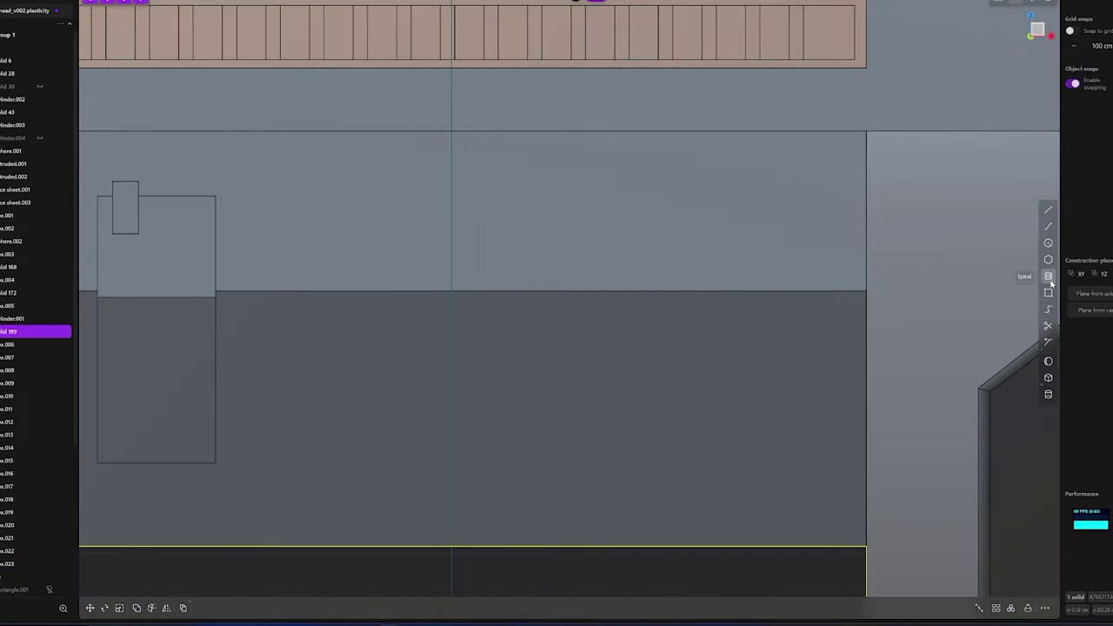
drag(524, 162, 803, 258)
key(e)
middle_drag(747, 263, 596, 332)
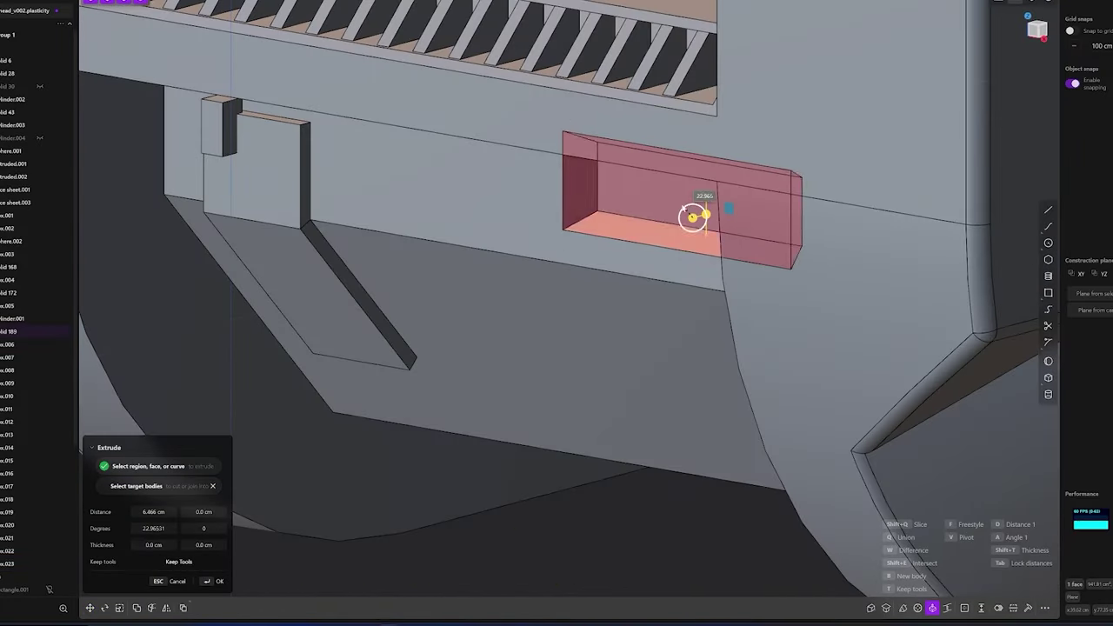
key(Return)
middle_drag(641, 273, 676, 442)
Round the lower cylinder's end edge and offset a circle inside its end face
middle_drag(740, 427, 484, 366)
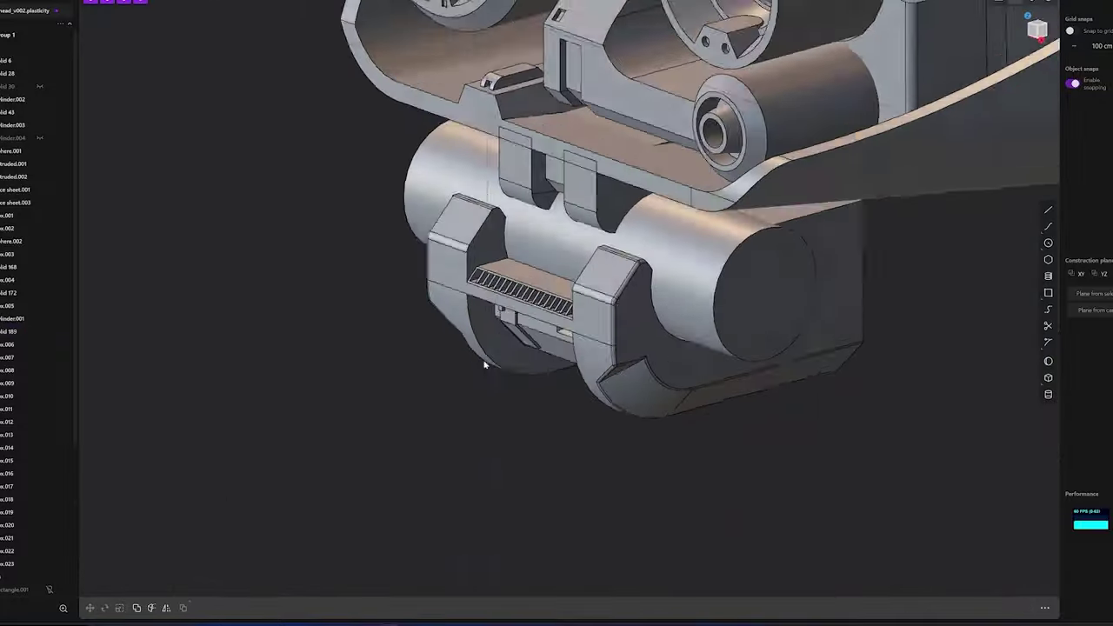
scroll(485, 365, up, 5)
click(667, 391)
key(f)
click(673, 380)
middle_drag(672, 380, 680, 372)
key(o)
Extrude a recess into the cylinder end with the inner disc extended as a pin
key(e)
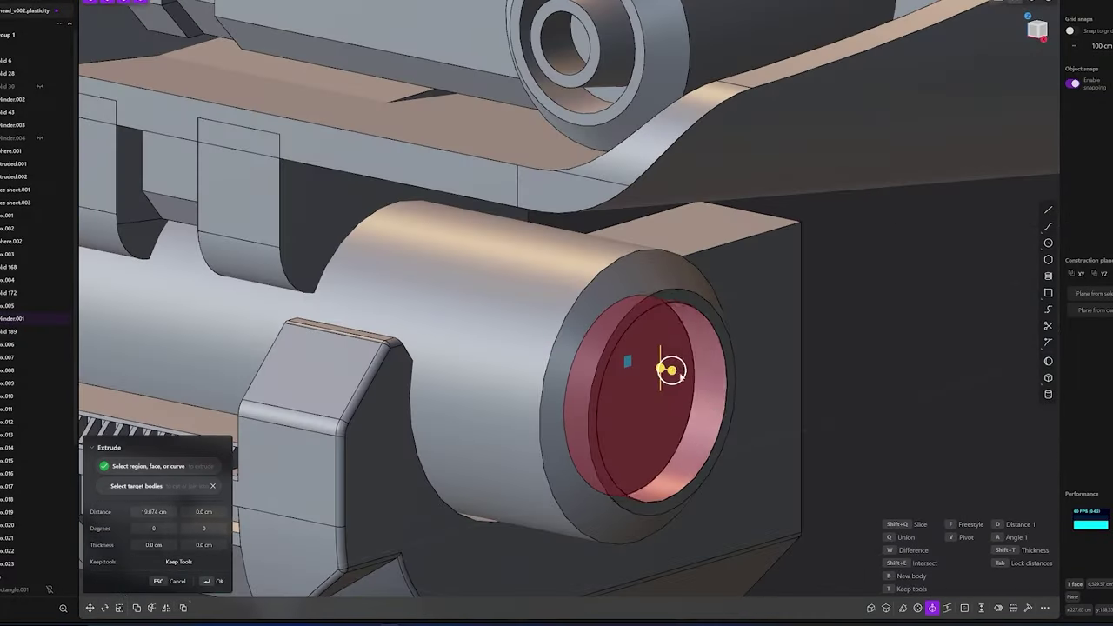
drag(668, 378, 693, 374)
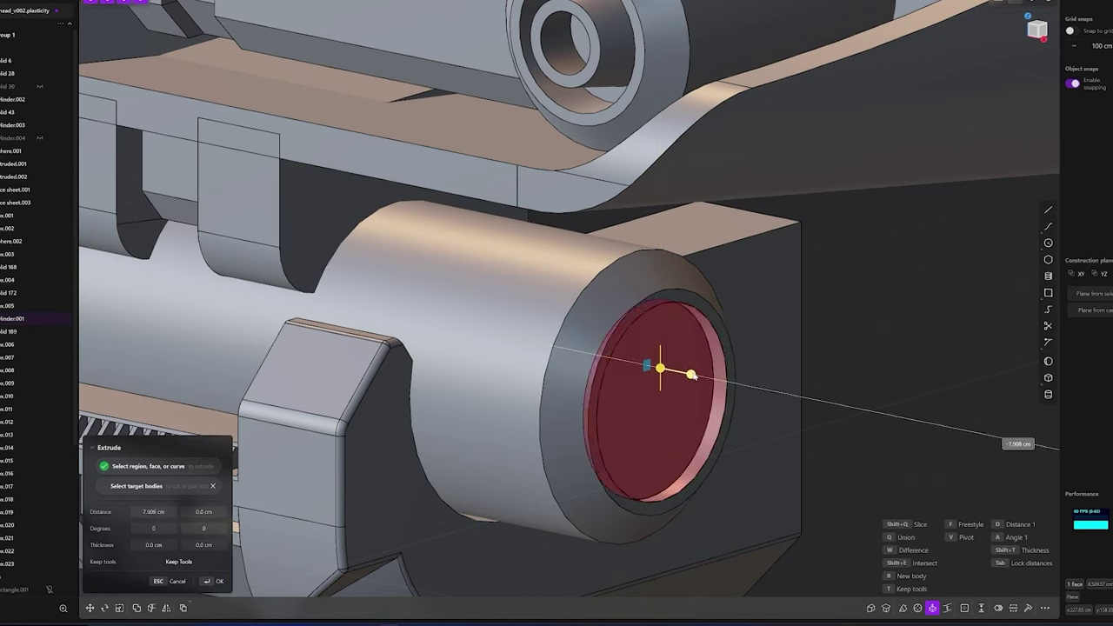
click(654, 380)
key(o)
middle_drag(654, 380, 647, 424)
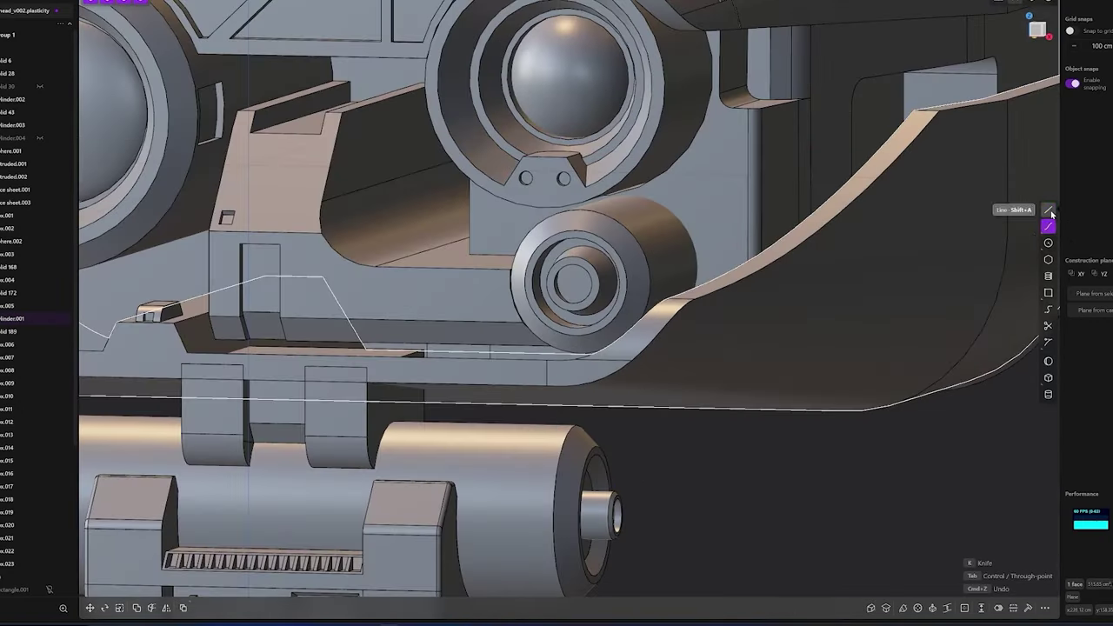
Start a line path at the upper barrel's centre with a corner point
click(1049, 210)
scroll(566, 279, up, 5)
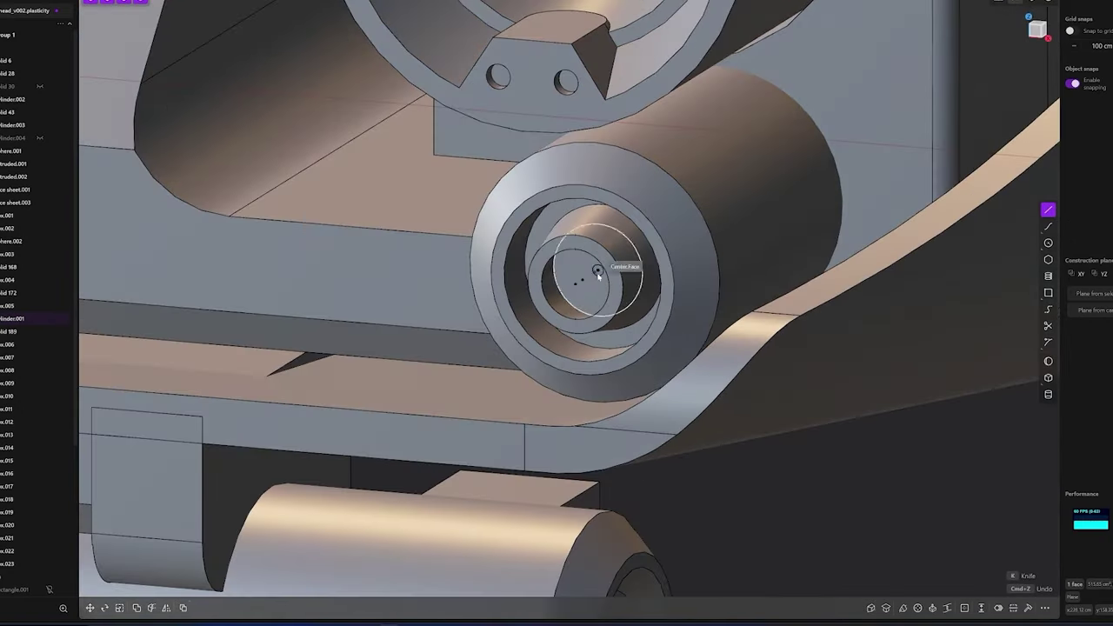
click(512, 273)
click(385, 269)
shift+middle_drag(386, 485, 409, 258)
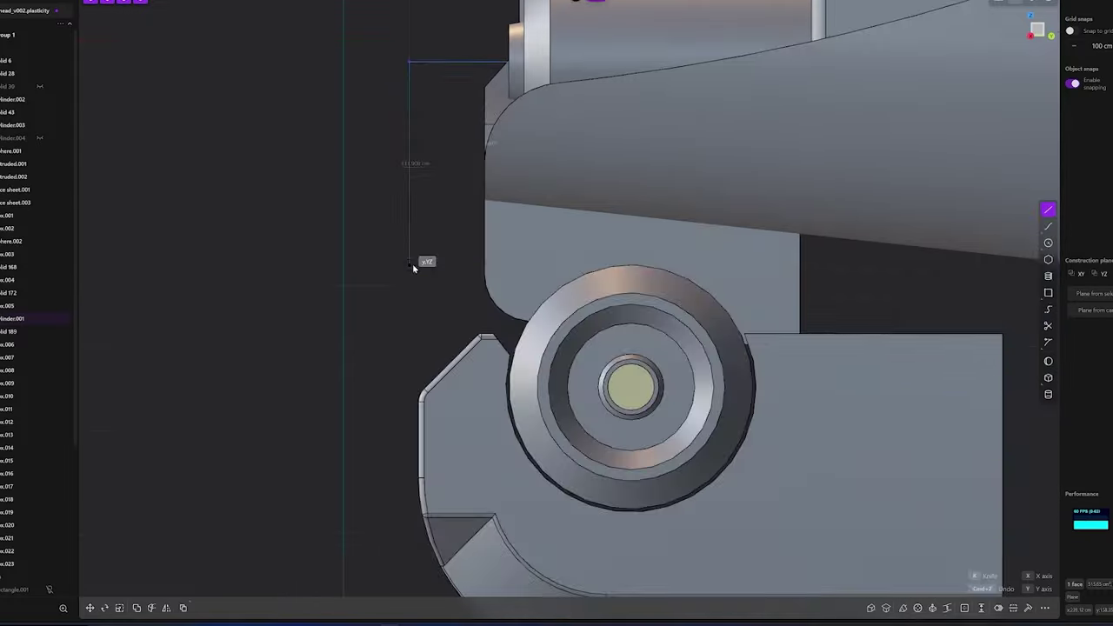
scroll(410, 259, down, 3)
Run the path down and under to the pin, then round its corners
click(410, 463)
middle_drag(411, 463, 609, 472)
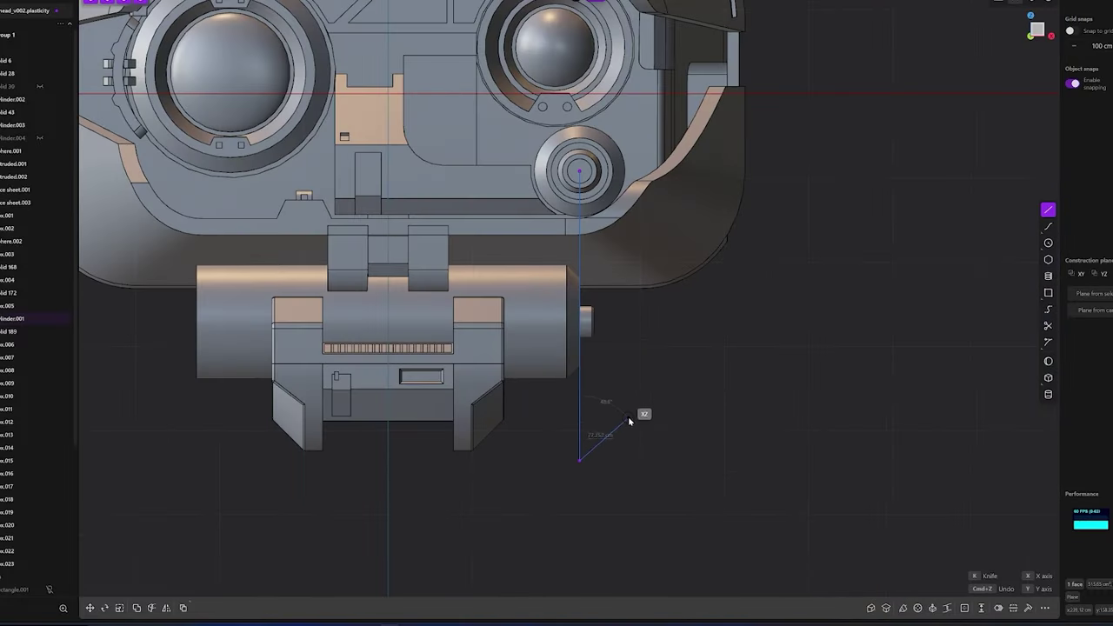
middle_drag(645, 320, 499, 395)
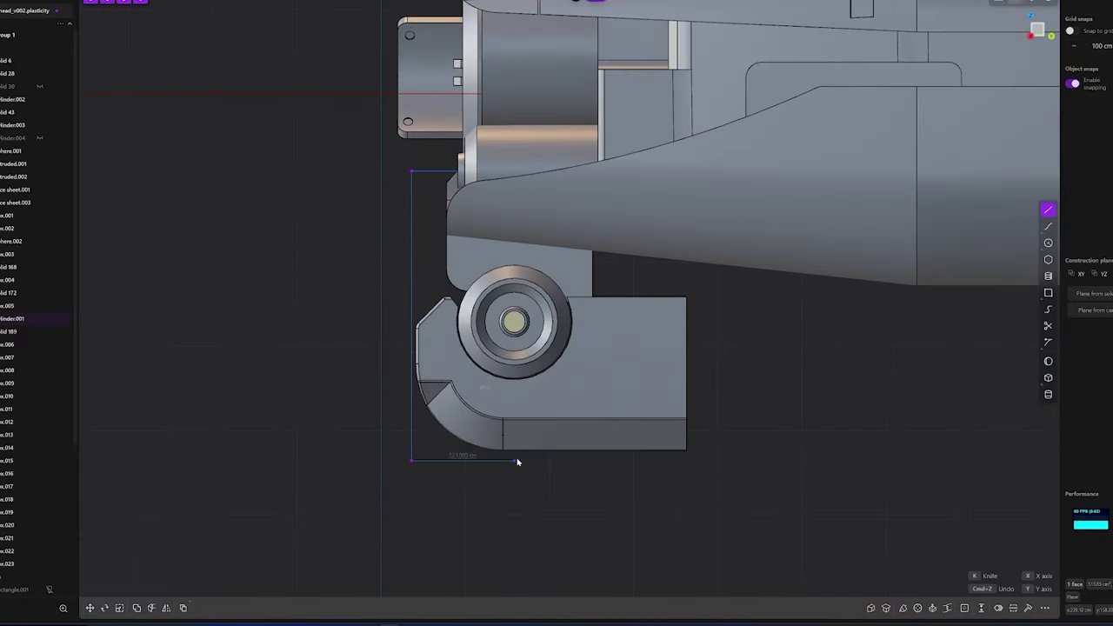
click(518, 461)
mouse_move(517, 462)
middle_down()
mouse_move(651, 464)
mouse_move(558, 347)
mouse_move(698, 316)
mouse_move(822, 365)
mouse_move(634, 437)
middle_up()
key(Return)
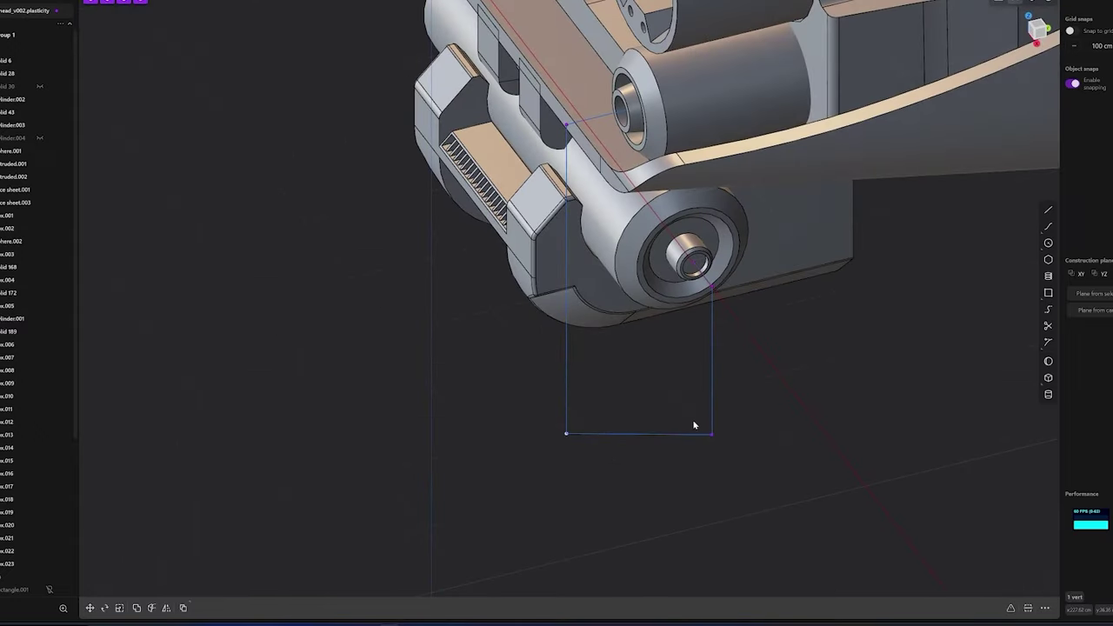
mouse_move(657, 480)
middle_down()
mouse_move(693, 426)
mouse_move(594, 165)
middle_up()
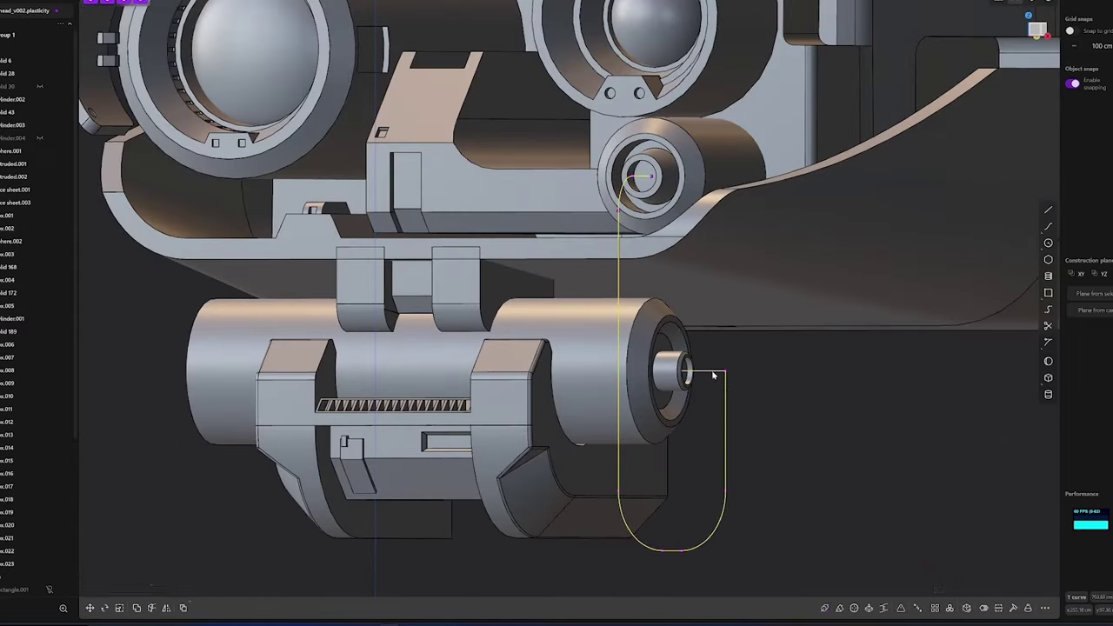
Round the curve's corner and sweep a pipe along the U-shaped path
key(p)
mouse_move(699, 363)
middle_down()
mouse_move(516, 372)
mouse_move(740, 375)
middle_up()
key(Escape)
click(740, 376)
key(f)
key(Return)
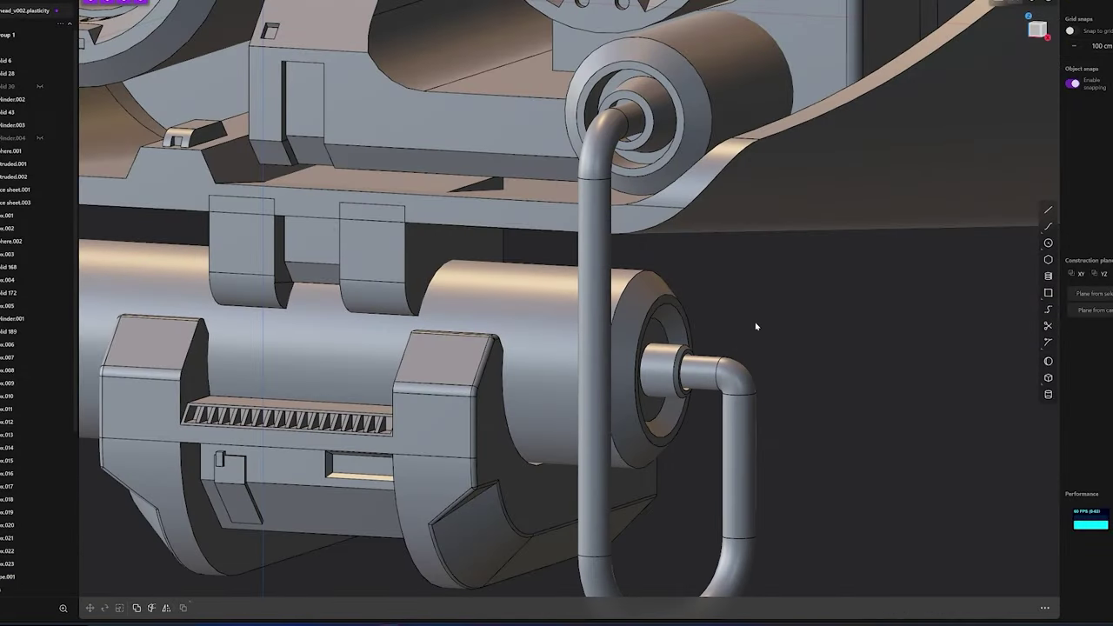
scroll(756, 327, up, 5)
Offset the pipe's end face into the socket and pick the clamp cylinder's end face
key(o)
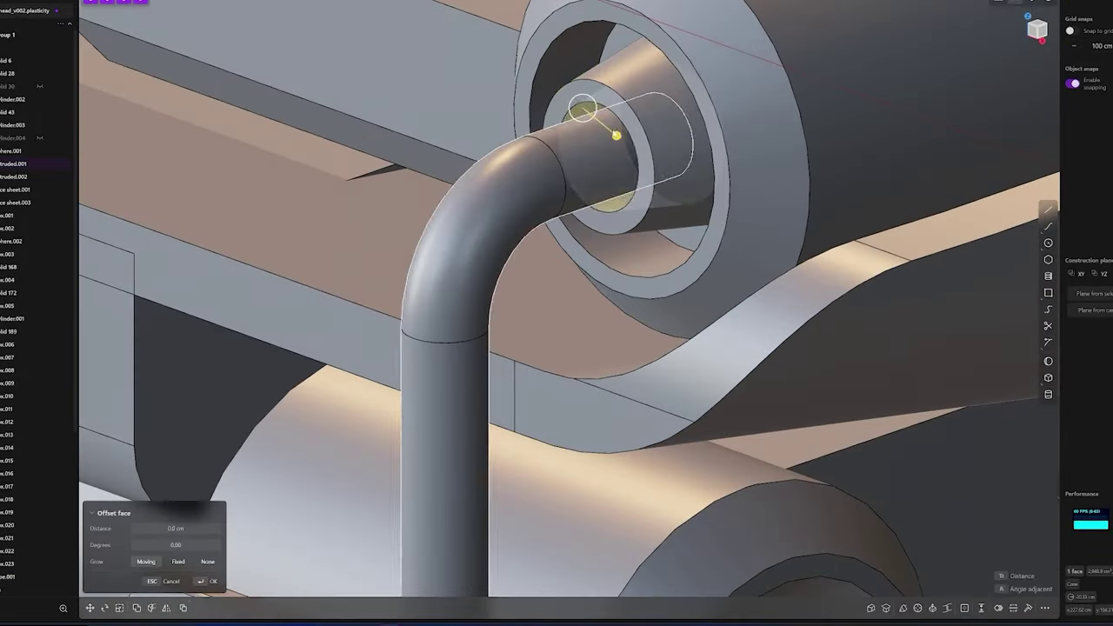
key(Return)
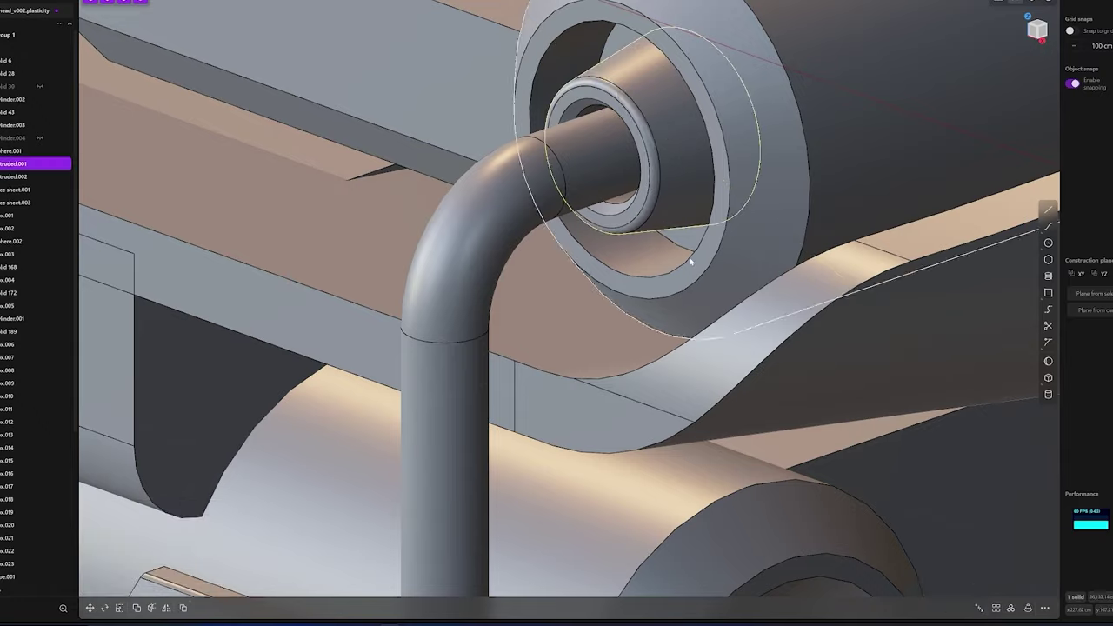
scroll(703, 236, up, 3)
key(o)
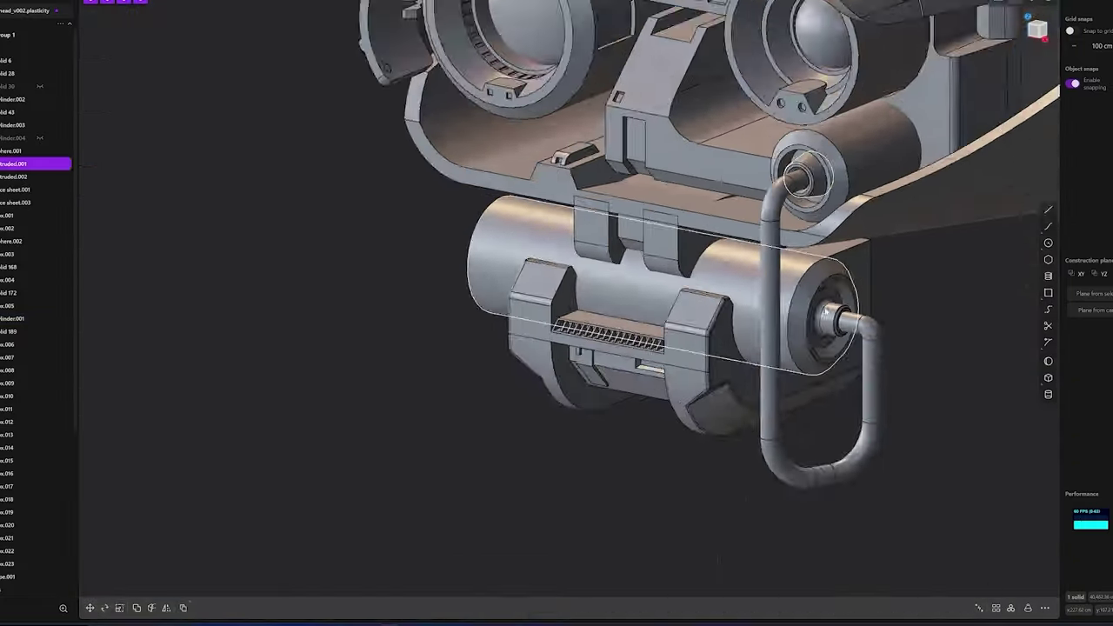
click(723, 370)
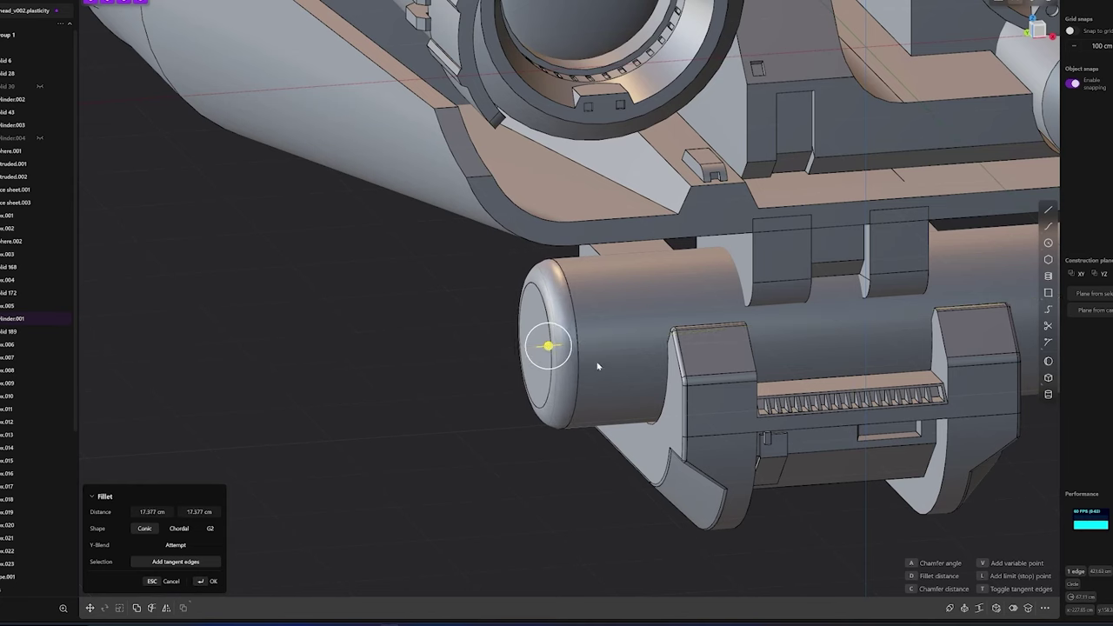
click(598, 366)
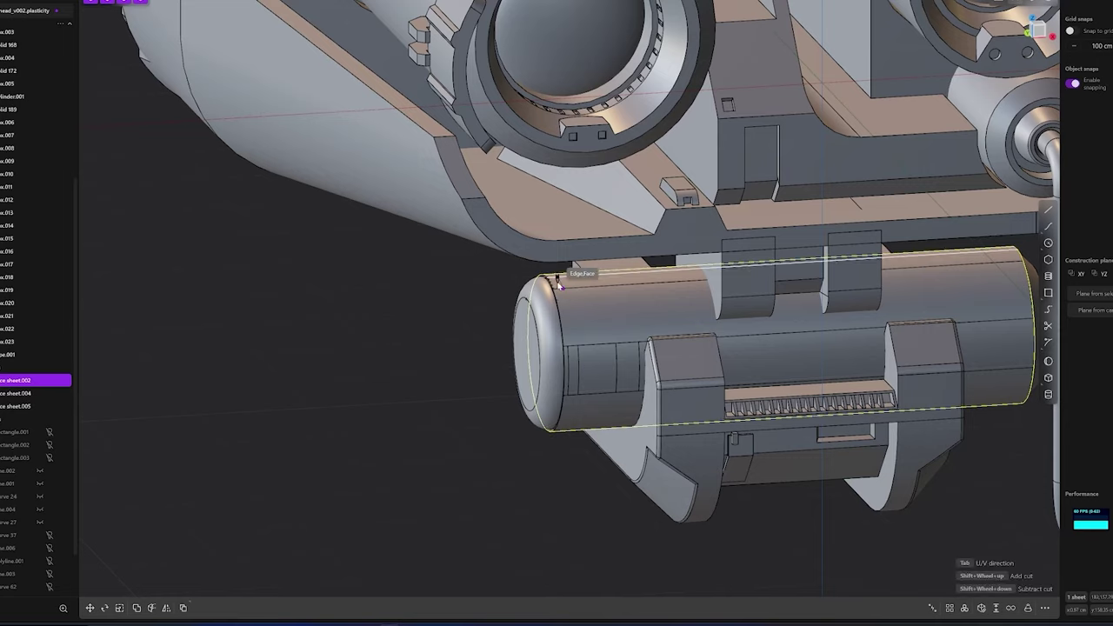
Finish the inward face offset on the cylinder panels and fillet the slot edges
scroll(558, 283, up, 3)
key(Return)
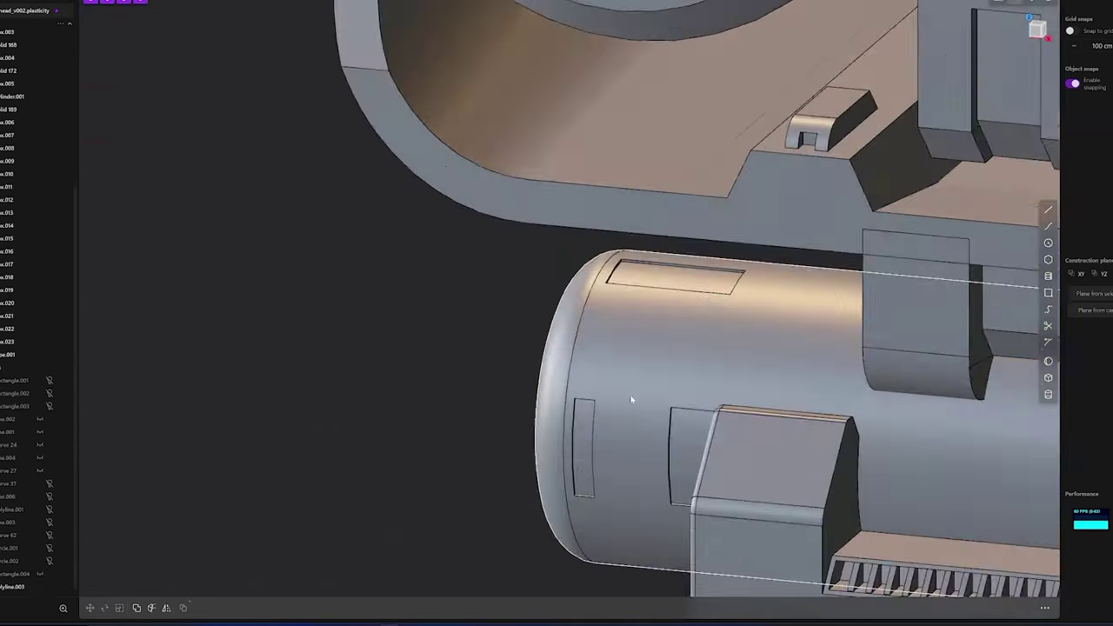
scroll(687, 414, up, 5)
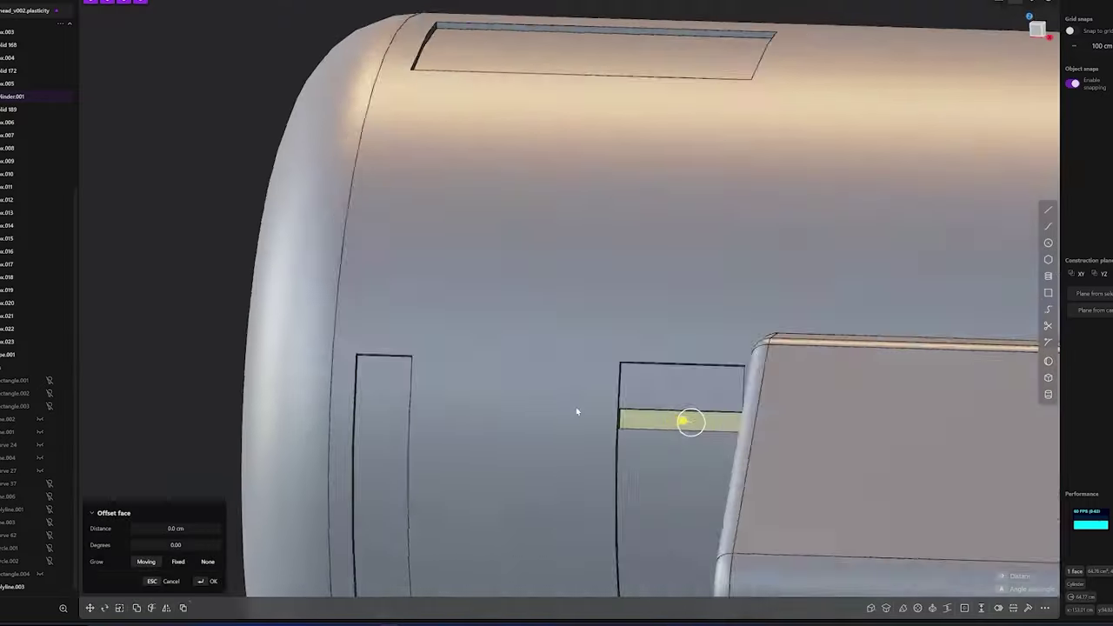
click(688, 423)
mouse_move(621, 318)
middle_down()
mouse_move(538, 537)
mouse_move(530, 320)
mouse_move(466, 513)
mouse_move(421, 245)
middle_up()
scroll(530, 319, down, 3)
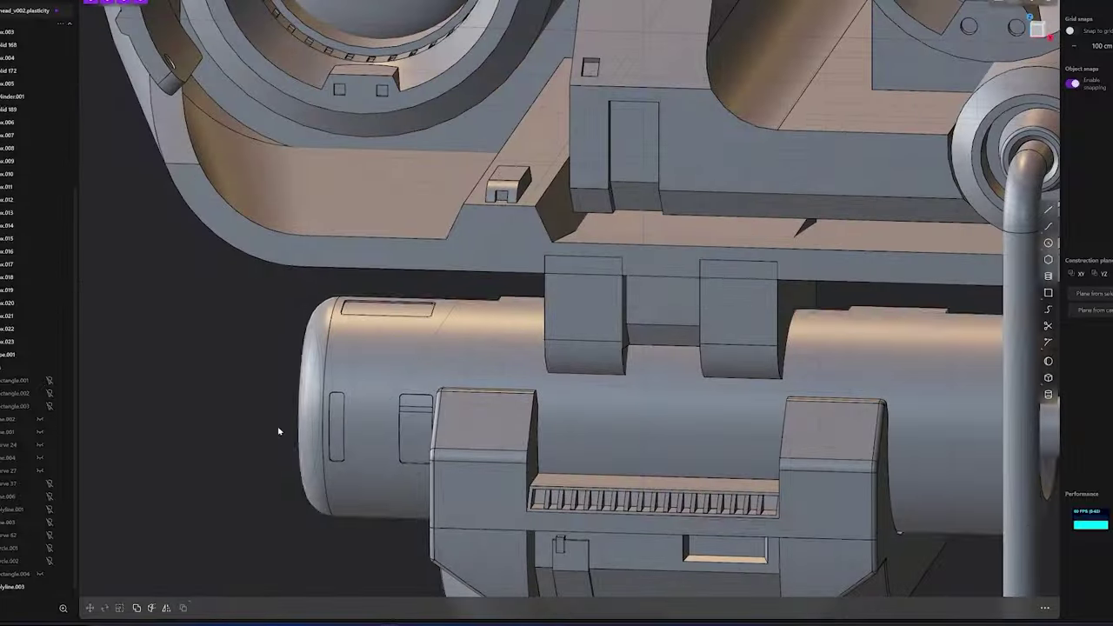
Draw a small box at the clamp cylinder's right end
middle_drag(655, 472, 860, 371)
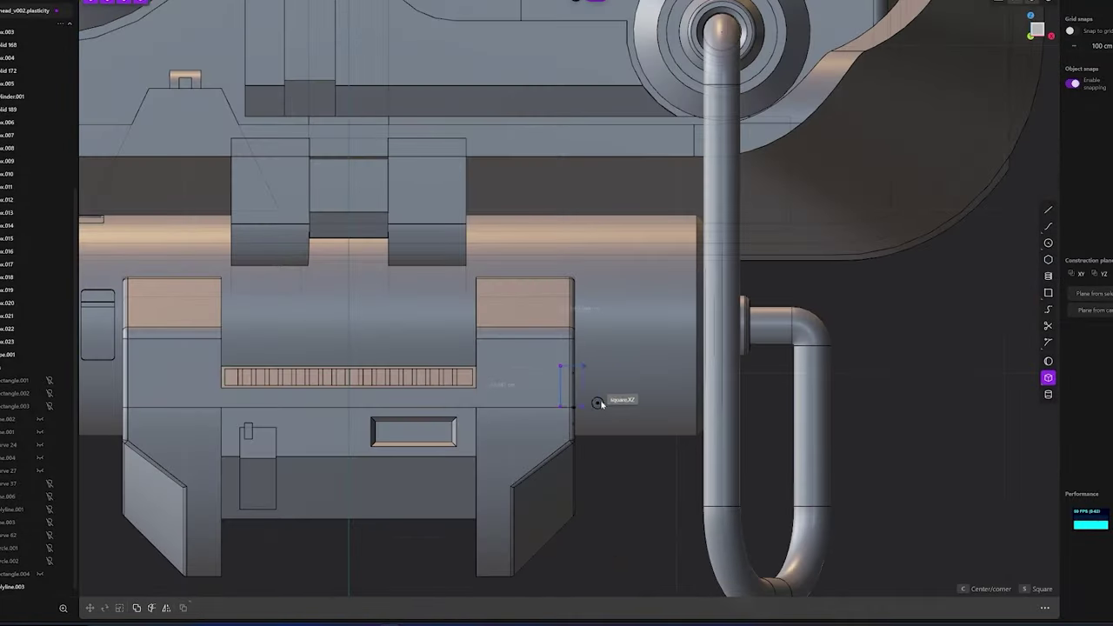
click(599, 402)
middle_drag(598, 403, 570, 406)
scroll(569, 406, up, 3)
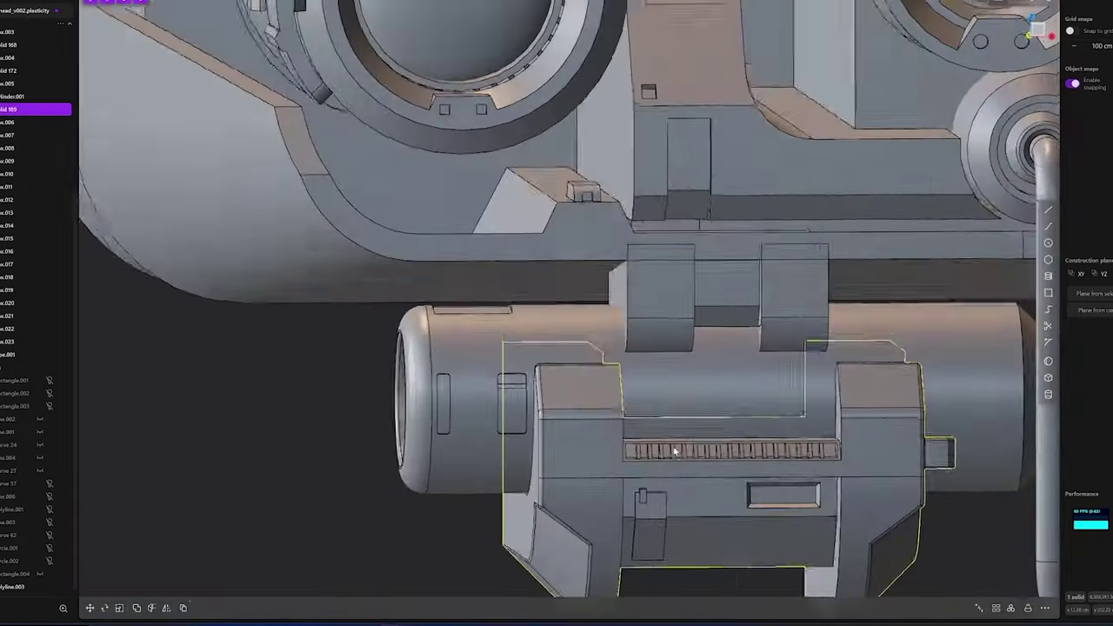
scroll(878, 424, up, 4)
scroll(1042, 535, down, 5)
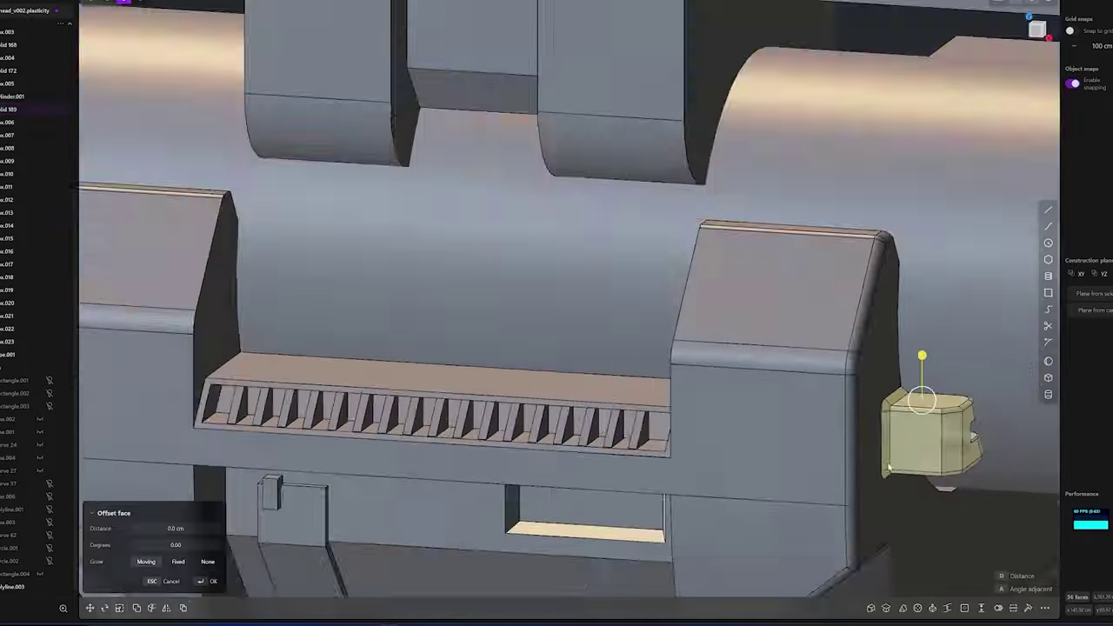
scroll(765, 449, down, 3)
middle_drag(765, 449, 592, 470)
key(alt+x)
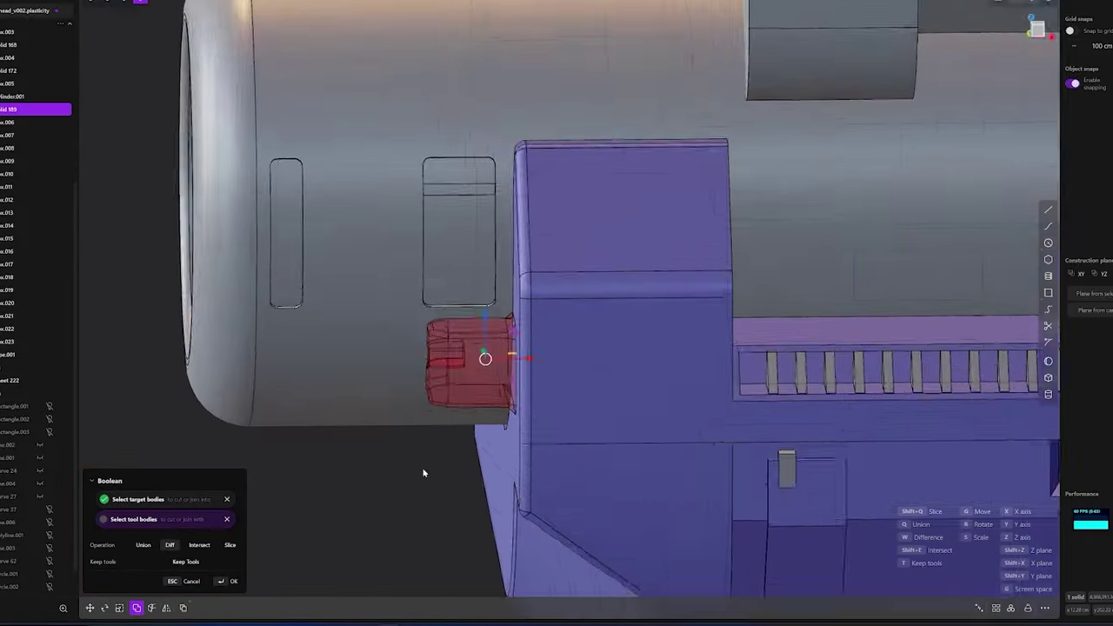
Union the mirrored end blocks with the clamp cylinder
mouse_move(424, 472)
middle_down()
mouse_move(423, 369)
mouse_move(529, 368)
mouse_move(527, 498)
middle_up()
key(q)
key(Return)
scroll(621, 428, up, 3)
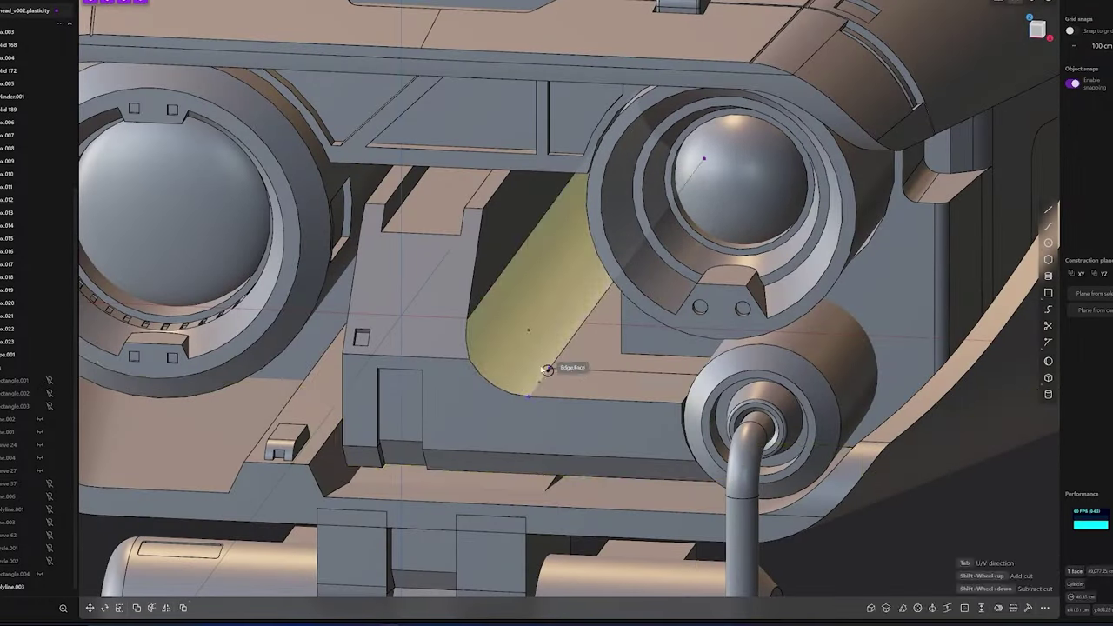
Orbit and pan to frame the bracket between the eyes, ending in front view
middle_drag(546, 370, 461, 285)
scroll(474, 282, up, 5)
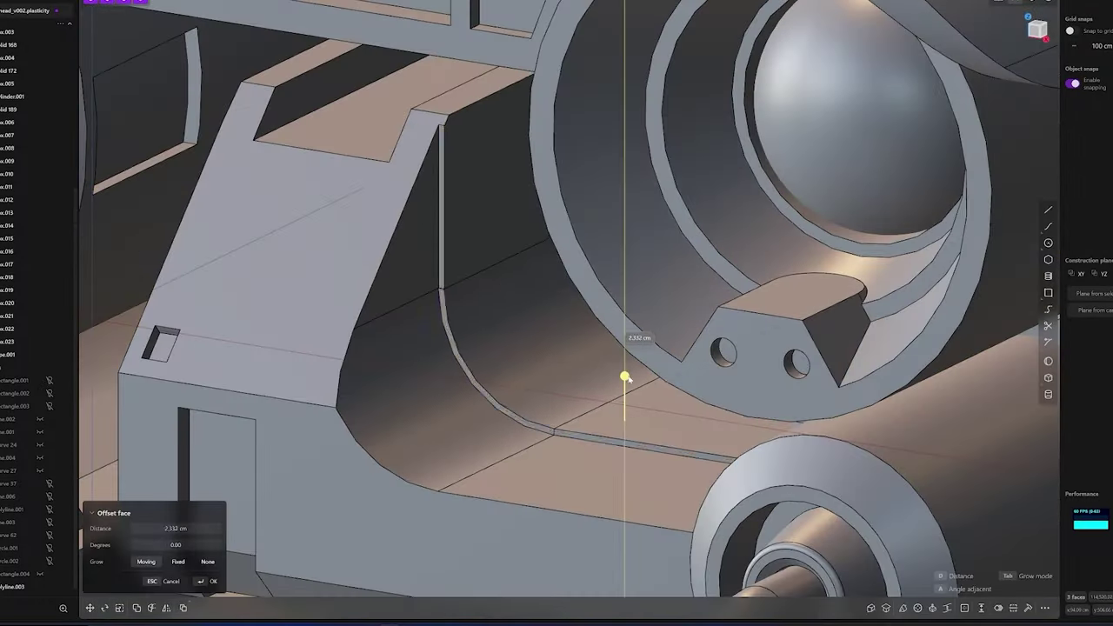
scroll(463, 272, up, 3)
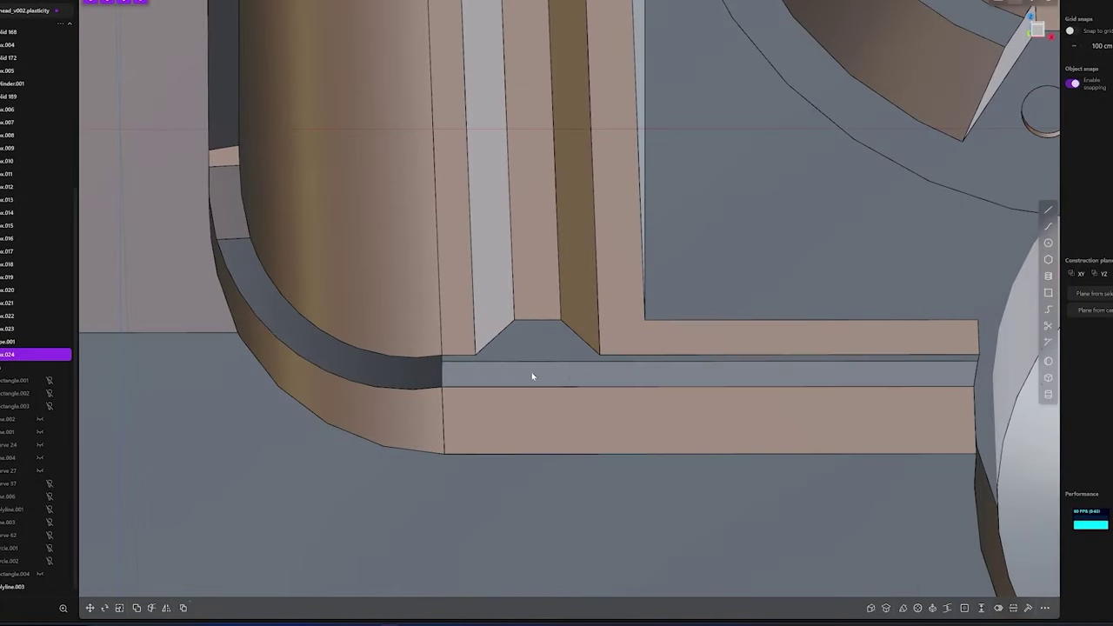
middle_drag(531, 373, 531, 386)
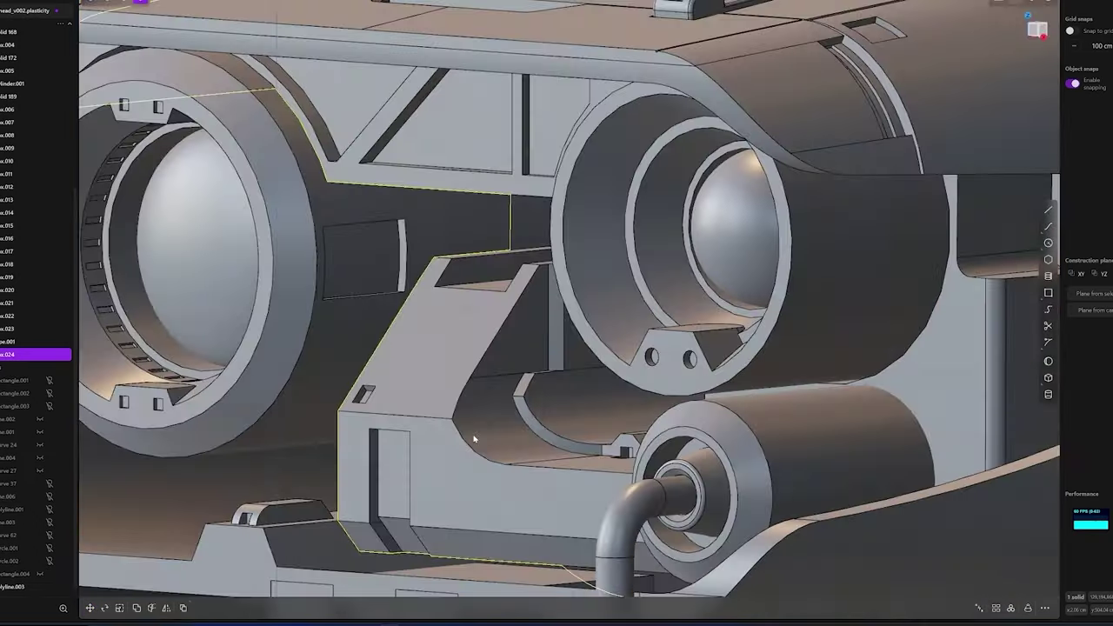
middle_drag(474, 439, 520, 459)
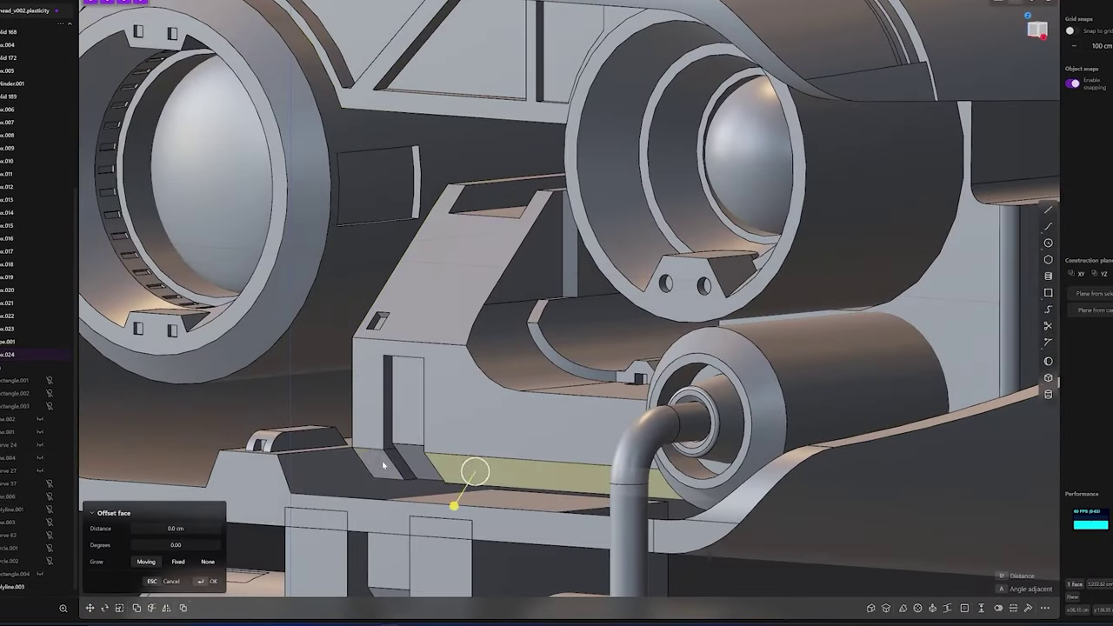
key(KP_1)
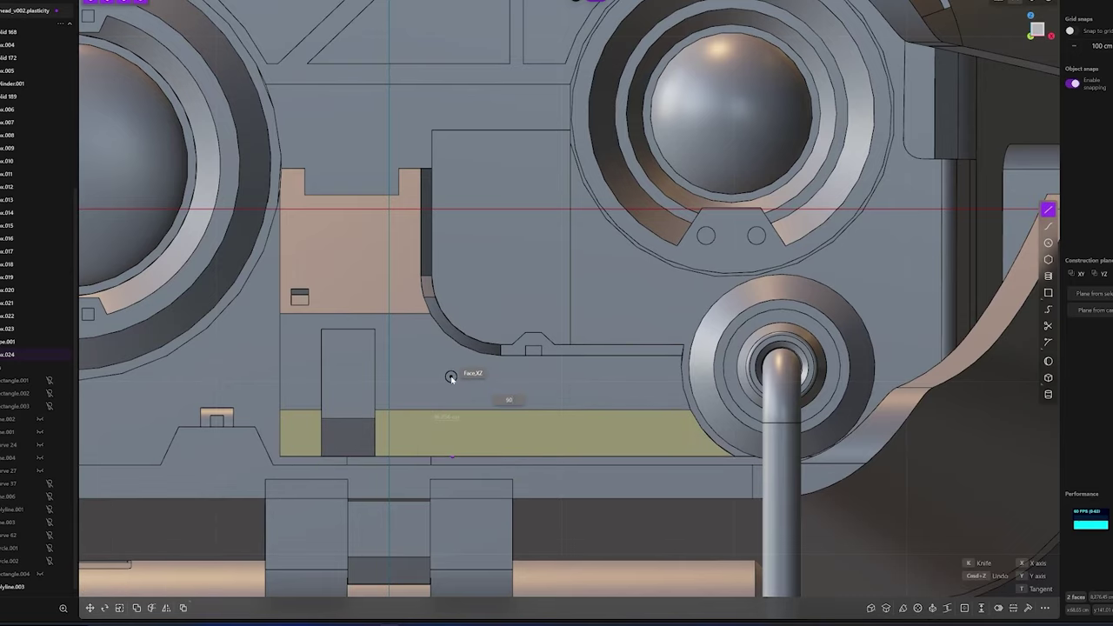
Commit the thin pipe along the bent curve and inspect its end against the wall
scroll(689, 380, down, 5)
scroll(919, 419, up, 5)
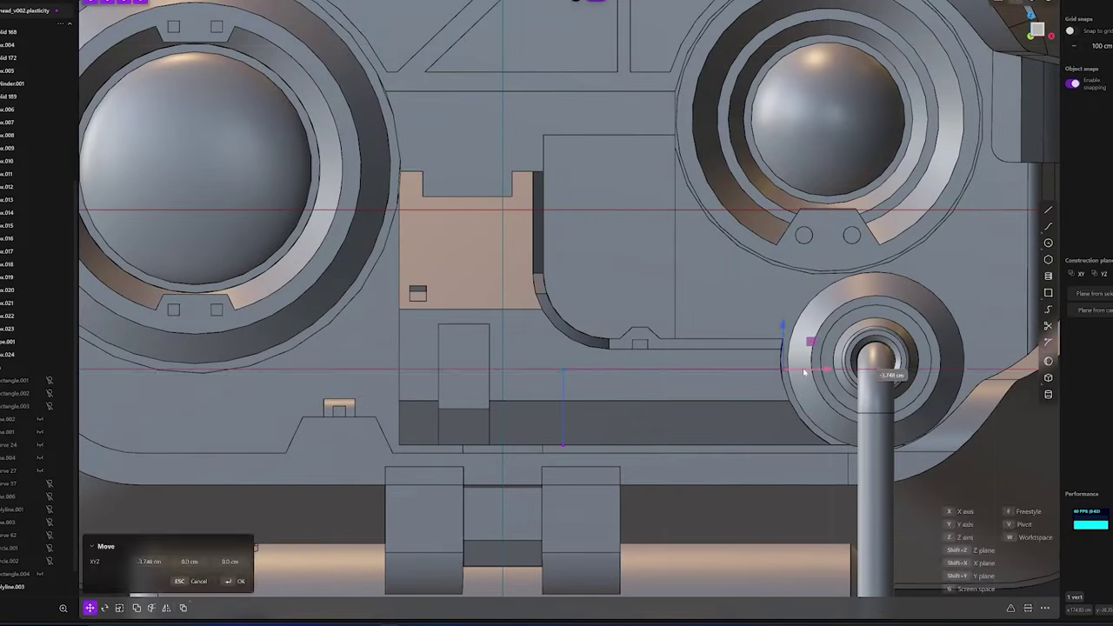
middle_drag(564, 393, 516, 406)
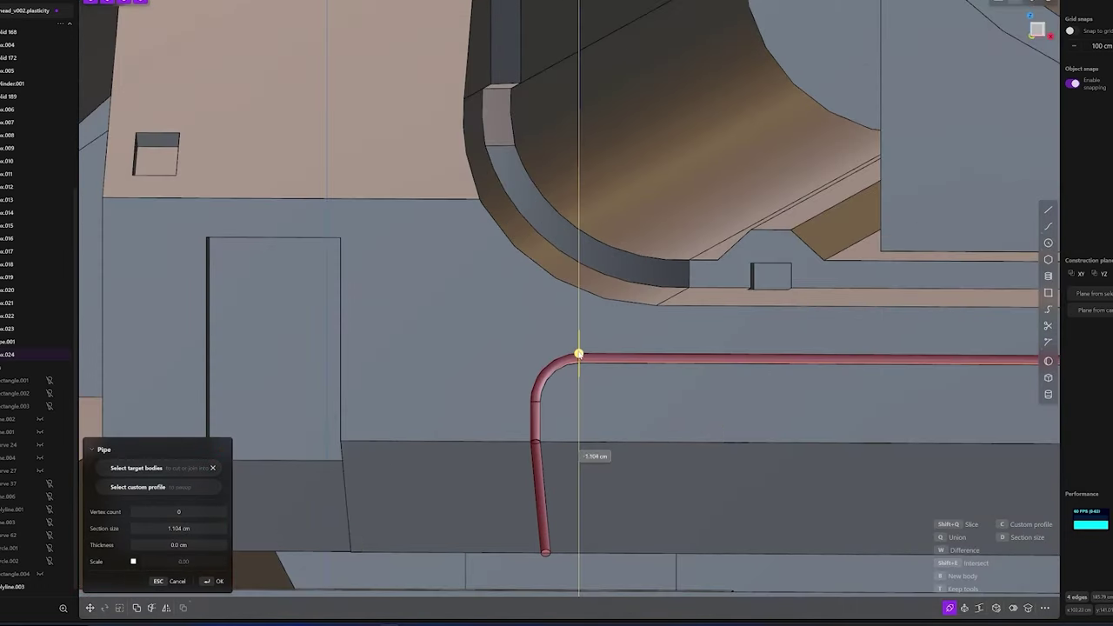
key(Return)
scroll(546, 546, up, 5)
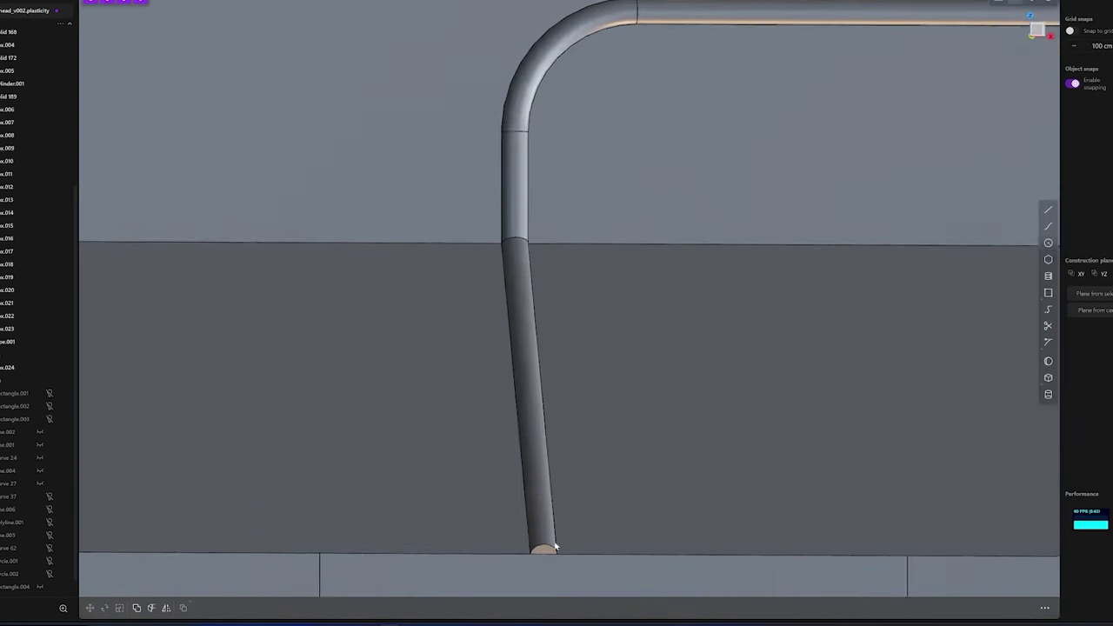
mouse_move(546, 546)
middle_down()
mouse_move(587, 454)
mouse_move(616, 451)
middle_up()
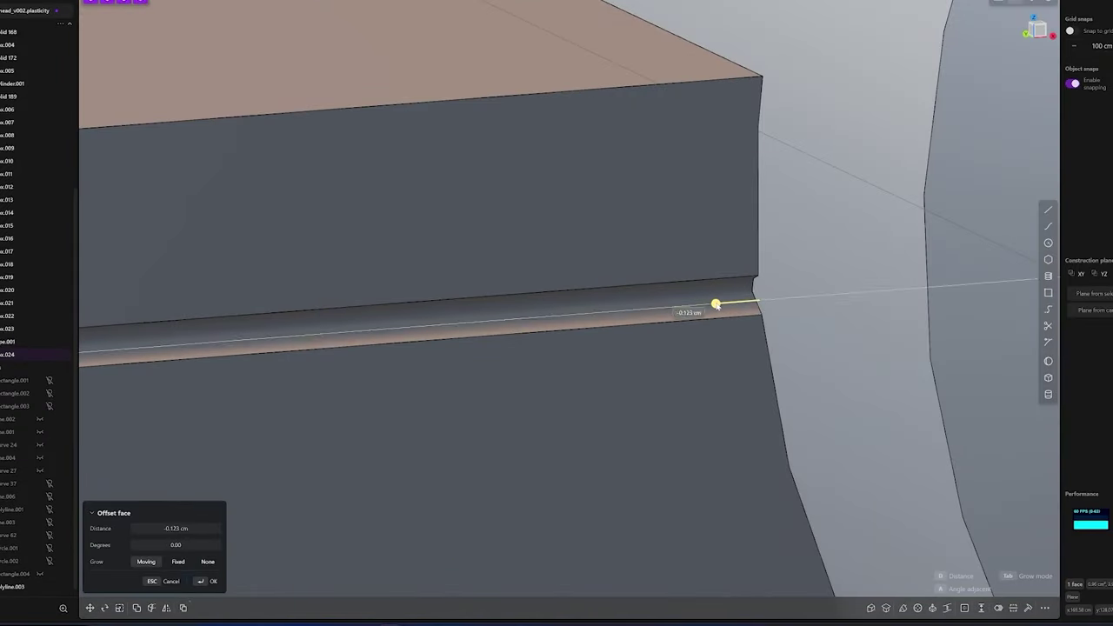
mouse_move(716, 305)
middle_down()
mouse_move(757, 299)
mouse_move(757, 319)
mouse_move(734, 322)
middle_up()
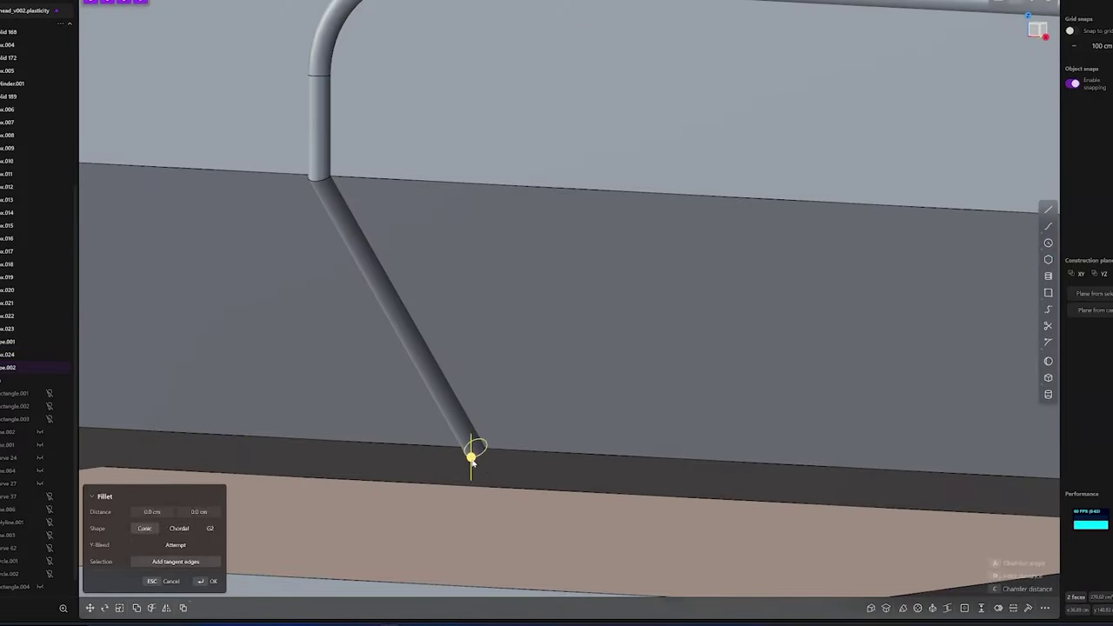
scroll(472, 457, up, 5)
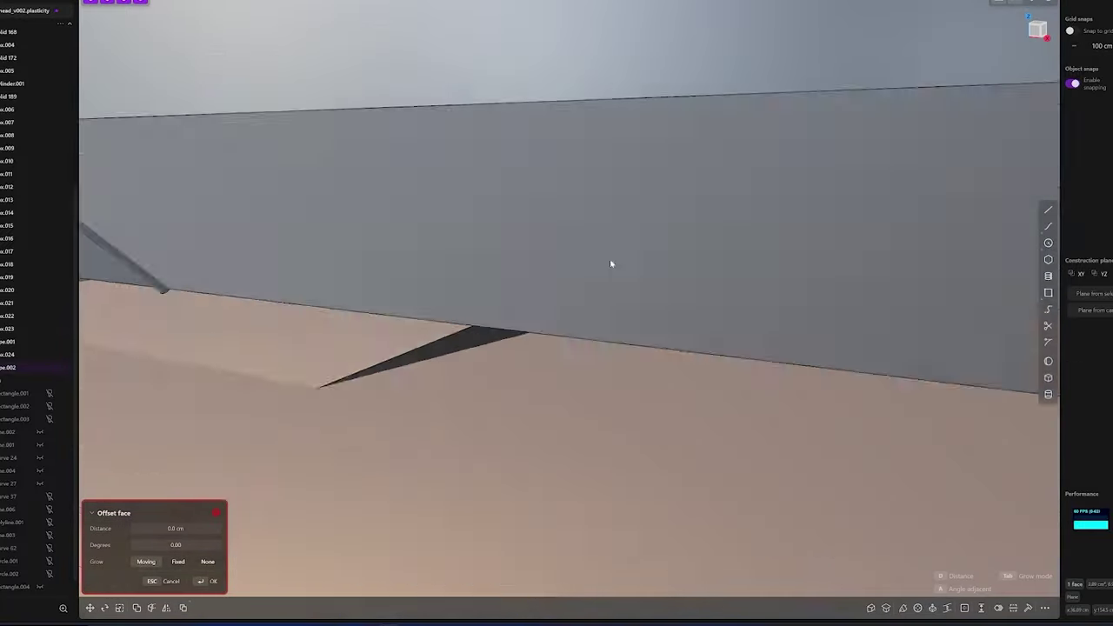
mouse_move(610, 264)
middle_down()
mouse_move(368, 305)
mouse_move(316, 242)
middle_up()
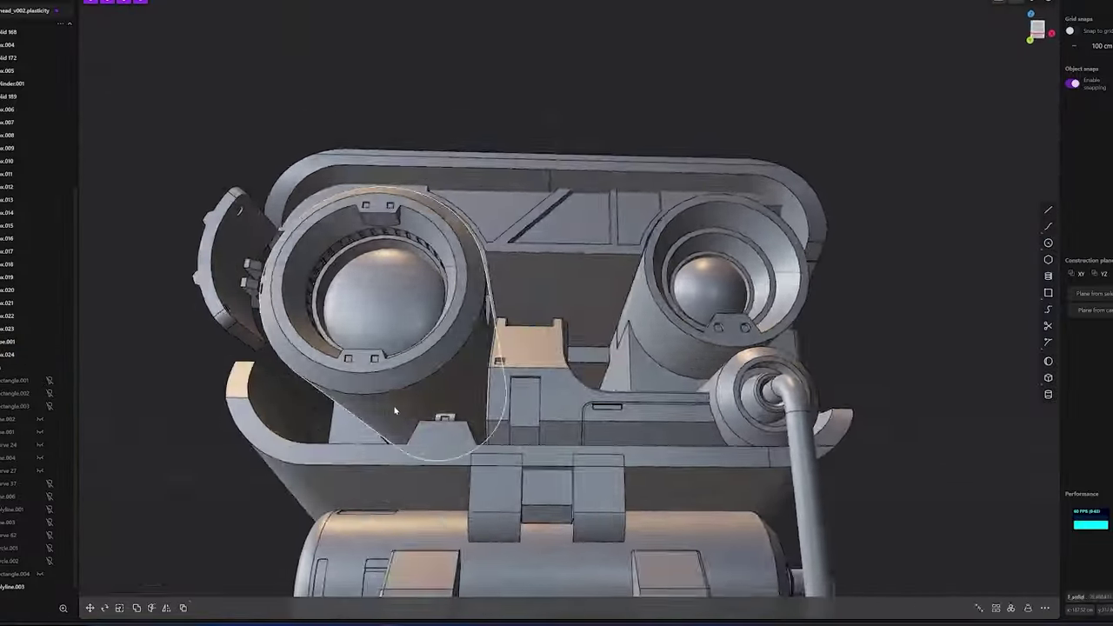
Create a sheet from the outline and offset the panel's top face up about 3.5 cm
key(Return)
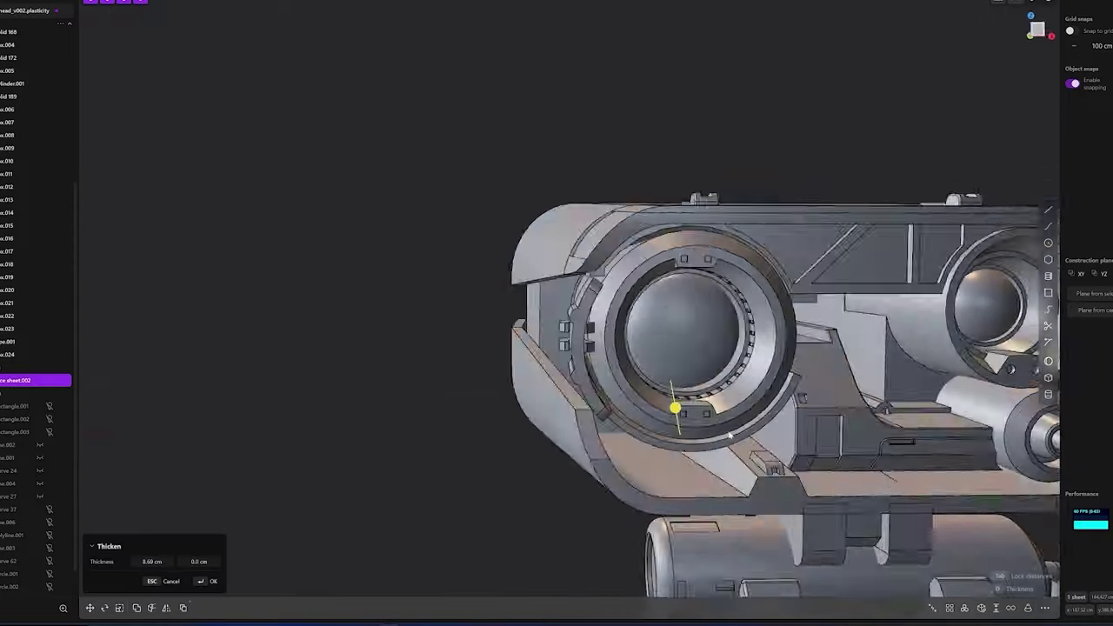
middle_drag(730, 435, 647, 421)
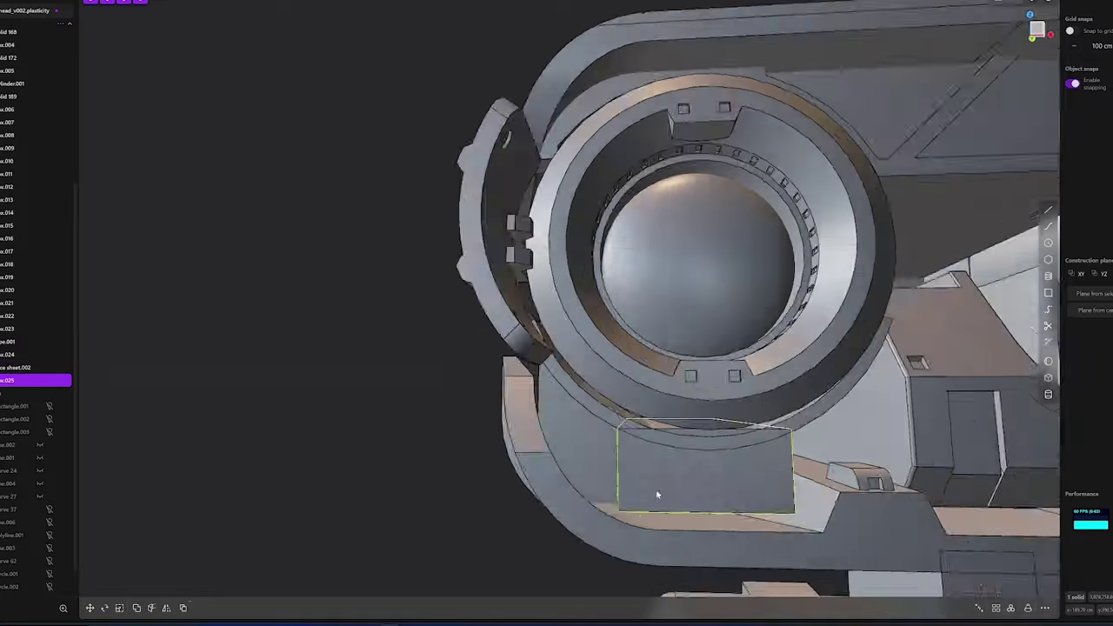
drag(657, 495, 666, 481)
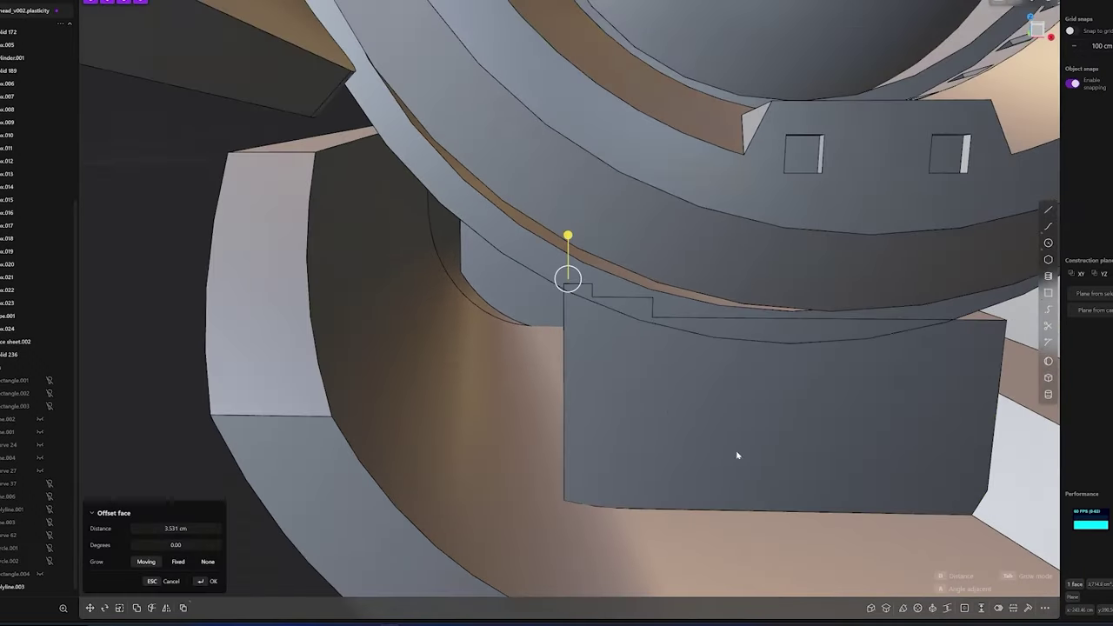
Mirror the new panel, round its edge, and extrude a block from the bracket rectangle
key(alt+x)
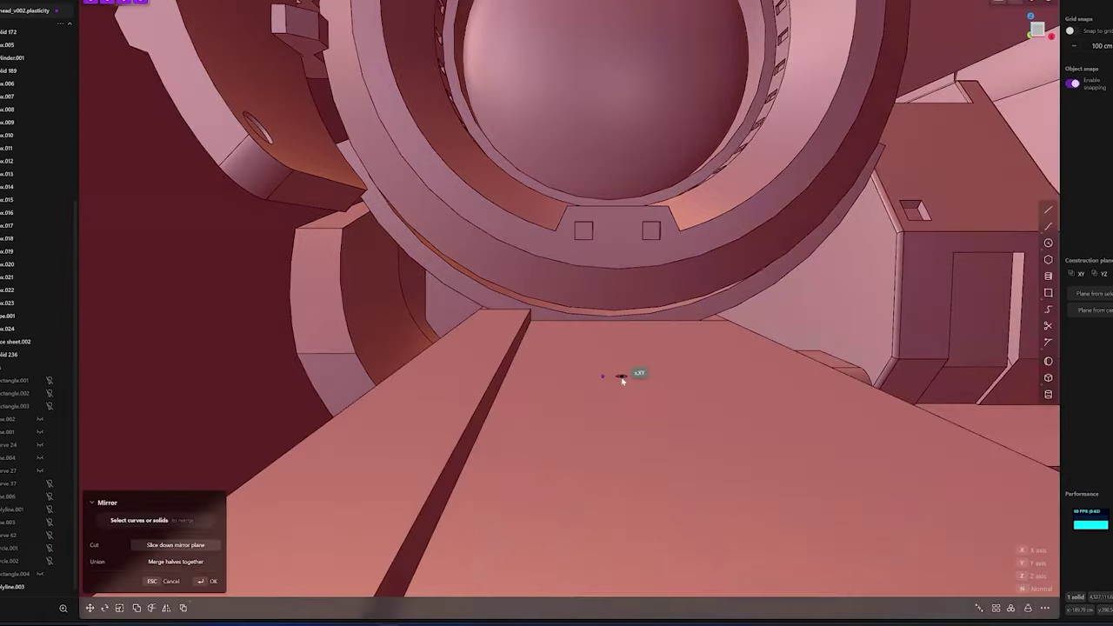
key(1)
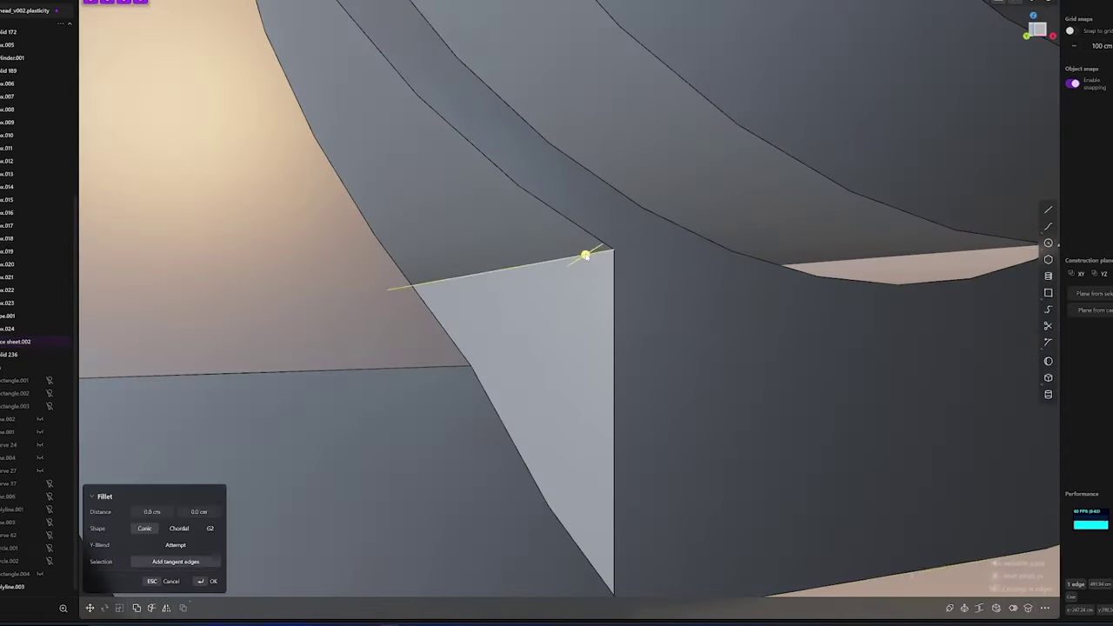
drag(585, 255, 731, 348)
scroll(730, 347, down, 5)
scroll(679, 345, down, 5)
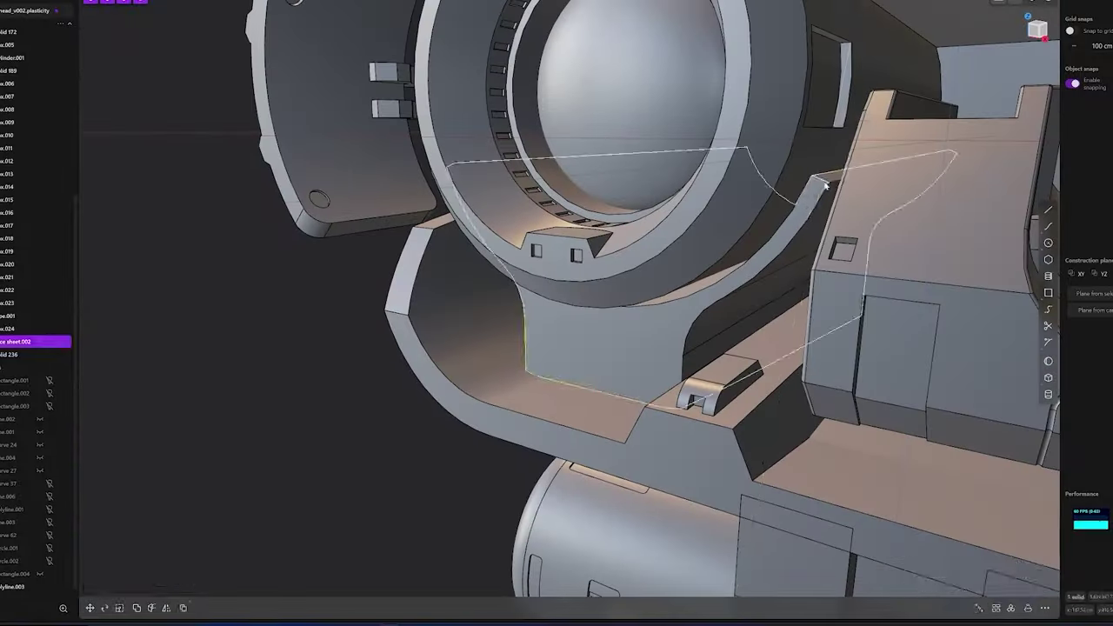
scroll(792, 202, down, 3)
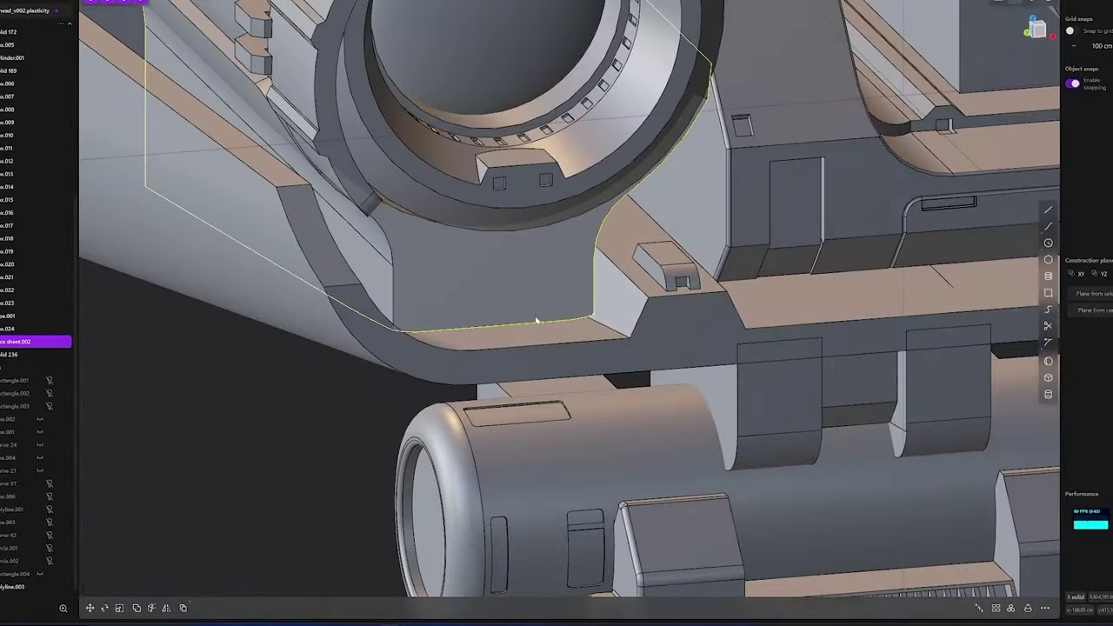
click(522, 338)
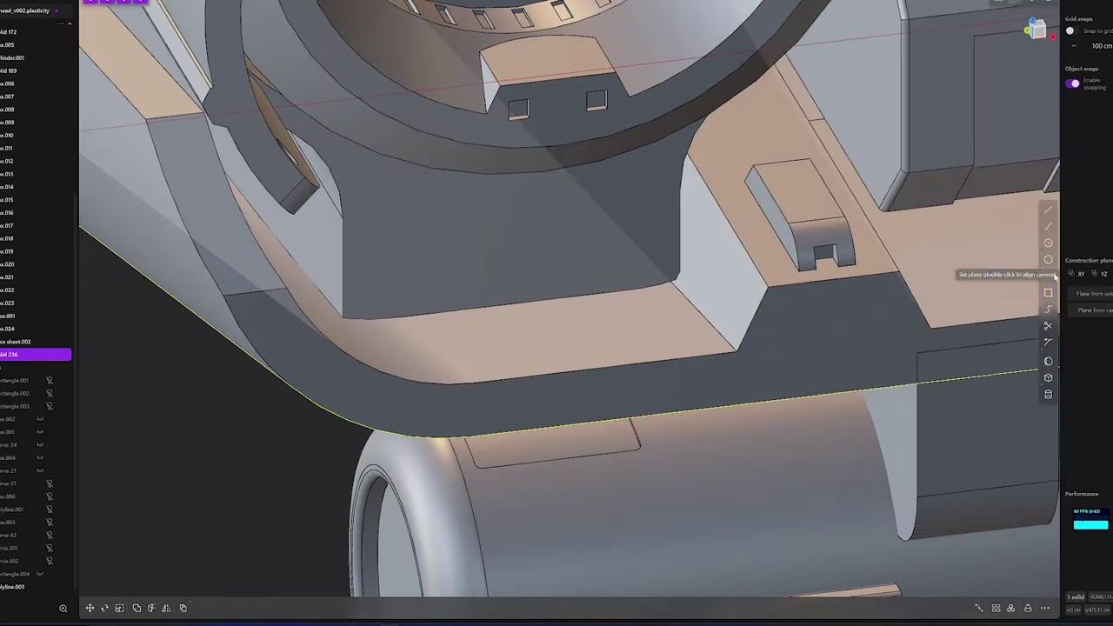
click(617, 337)
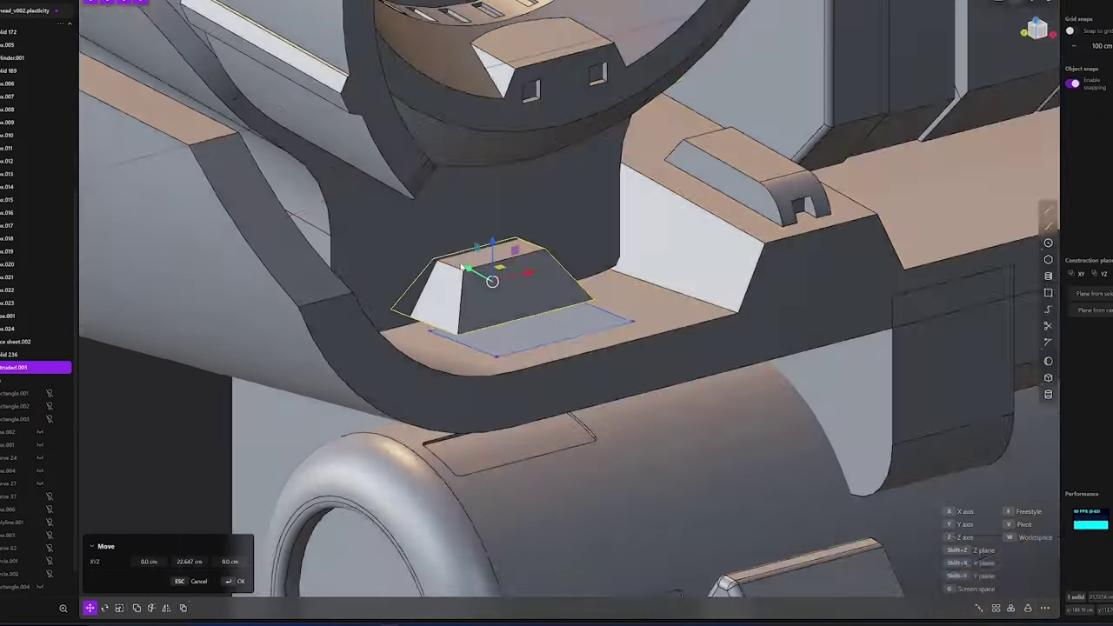
key(Return)
Boolean-subtract the extruded block from the bracket
middle_drag(509, 293, 476, 304)
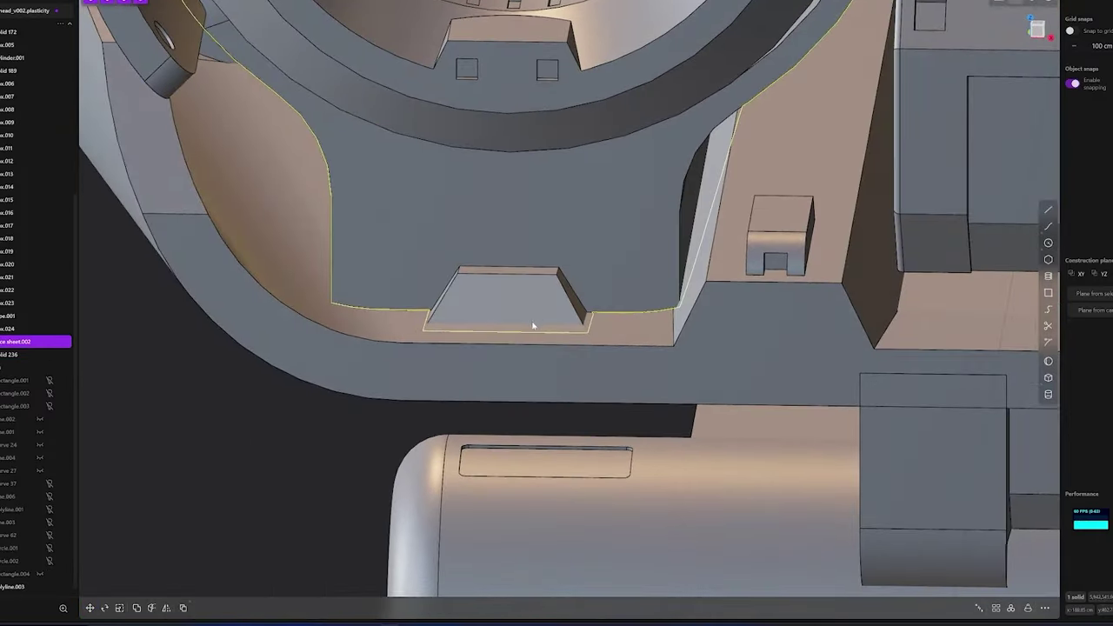
mouse_move(600, 315)
middle_down()
mouse_move(398, 333)
mouse_move(462, 346)
middle_up()
click(399, 332)
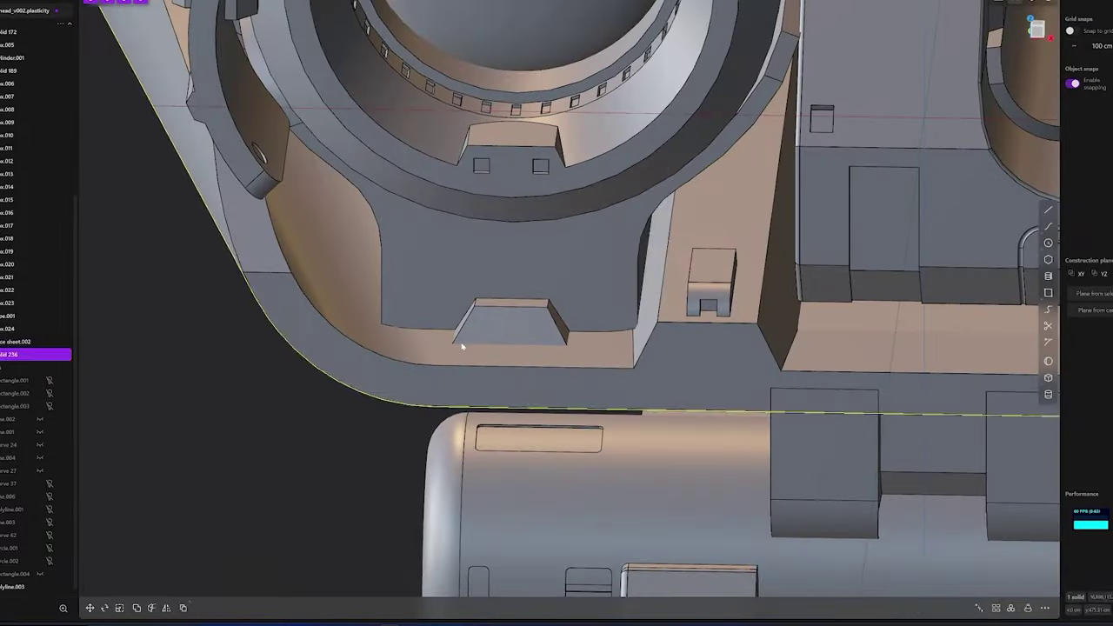
key(Escape)
key(shift+b)
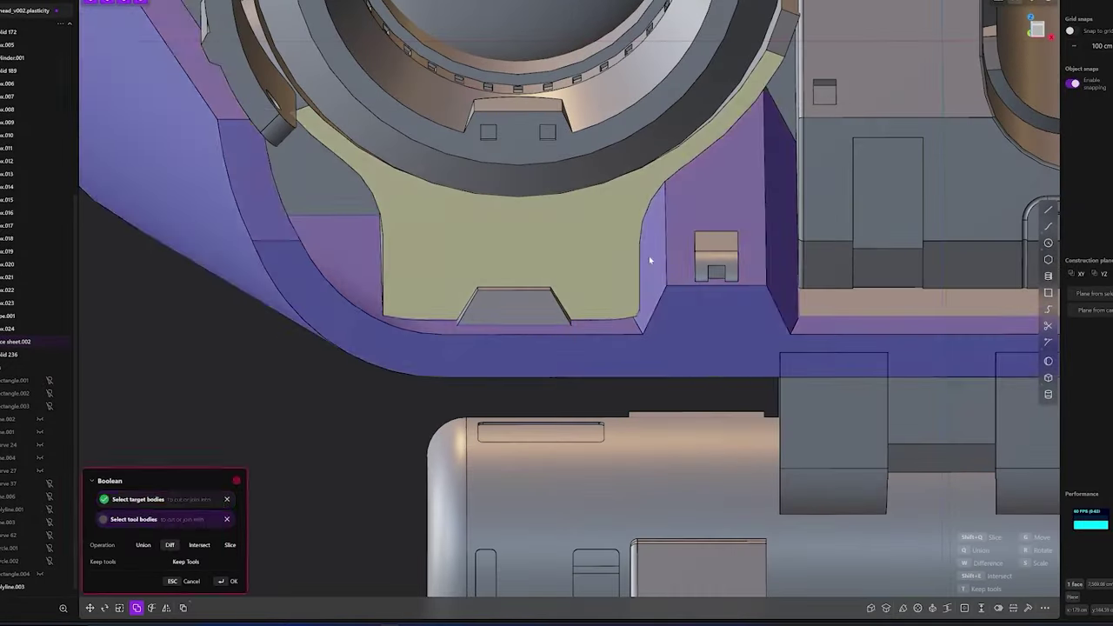
key(Return)
Offset the notch's side and triangular faces, subtracting the tool bodies from the bracket
click(632, 233)
key(o)
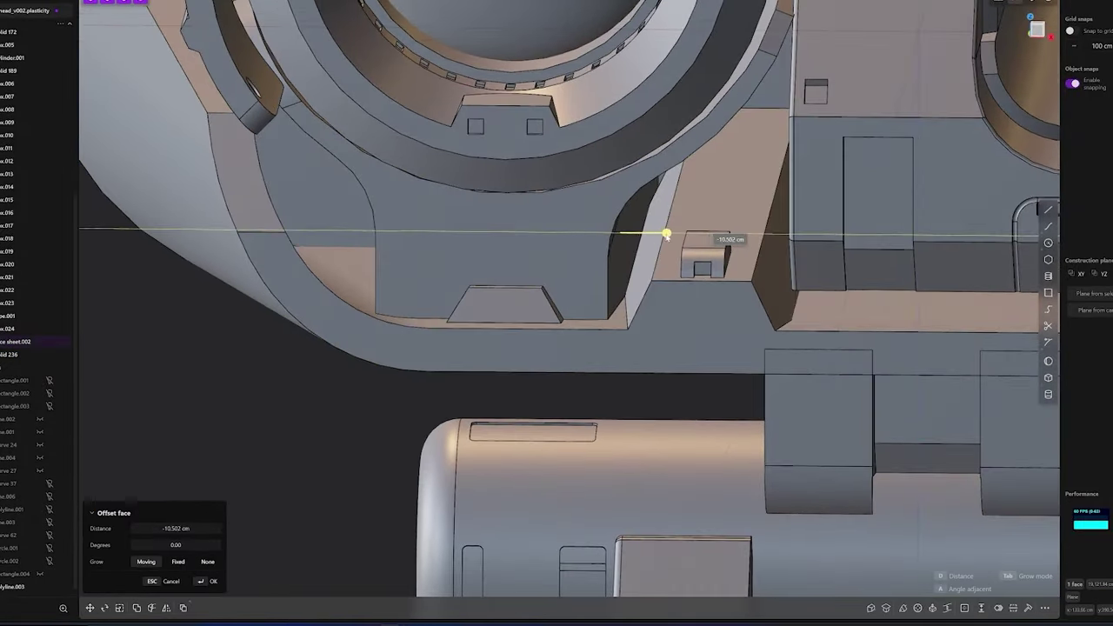
key(shift+b)
key(Return)
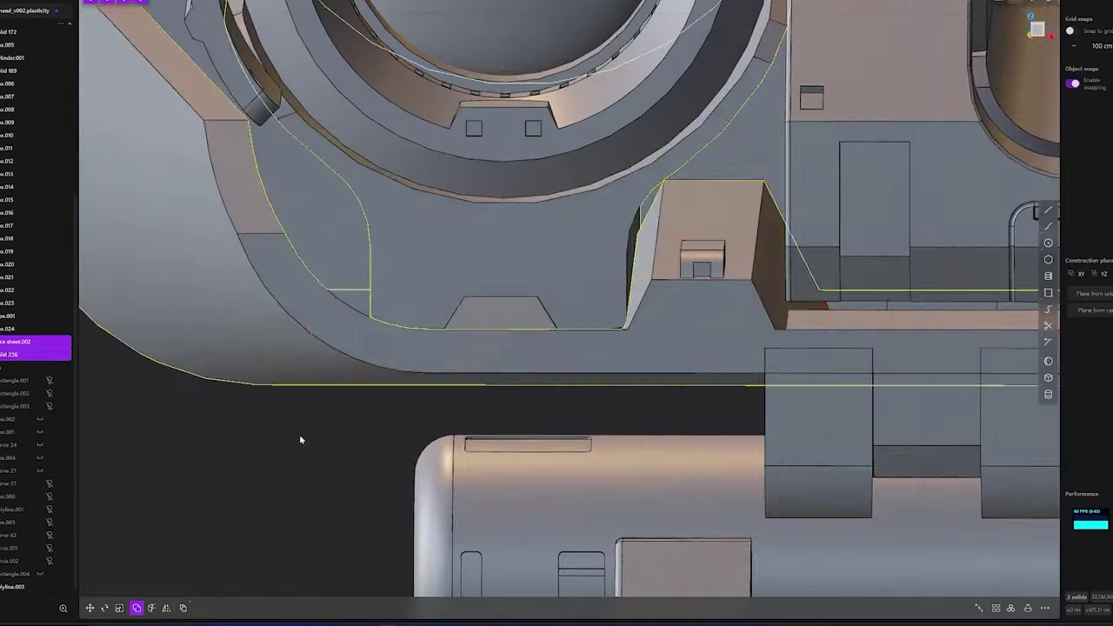
click(661, 244)
key(o)
key(Escape)
key(shift+b)
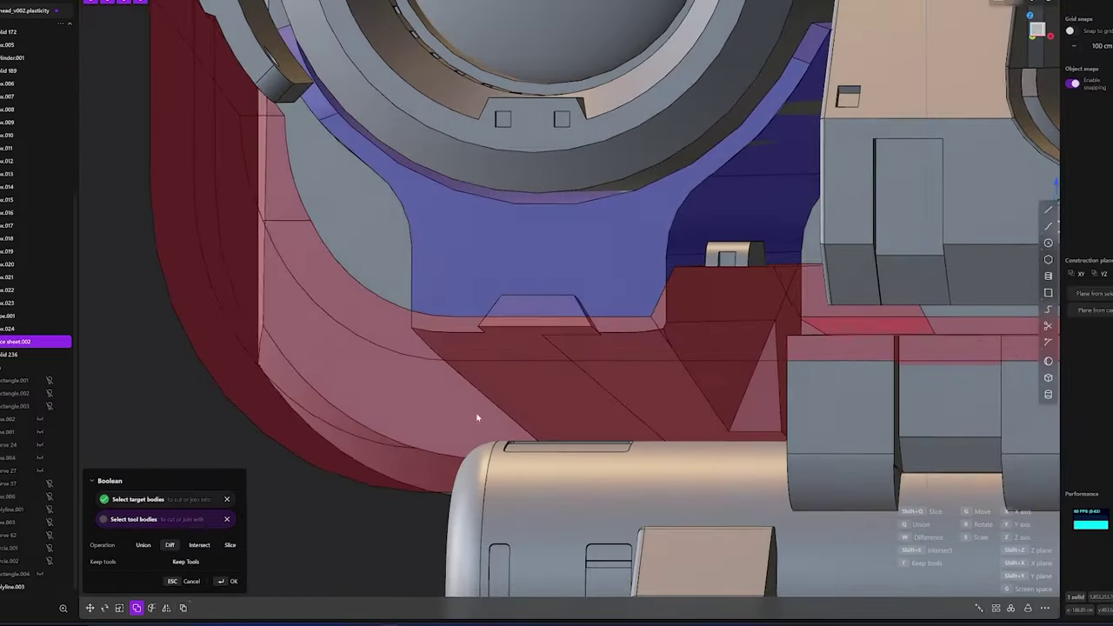
key(Return)
click(738, 367)
key(o)
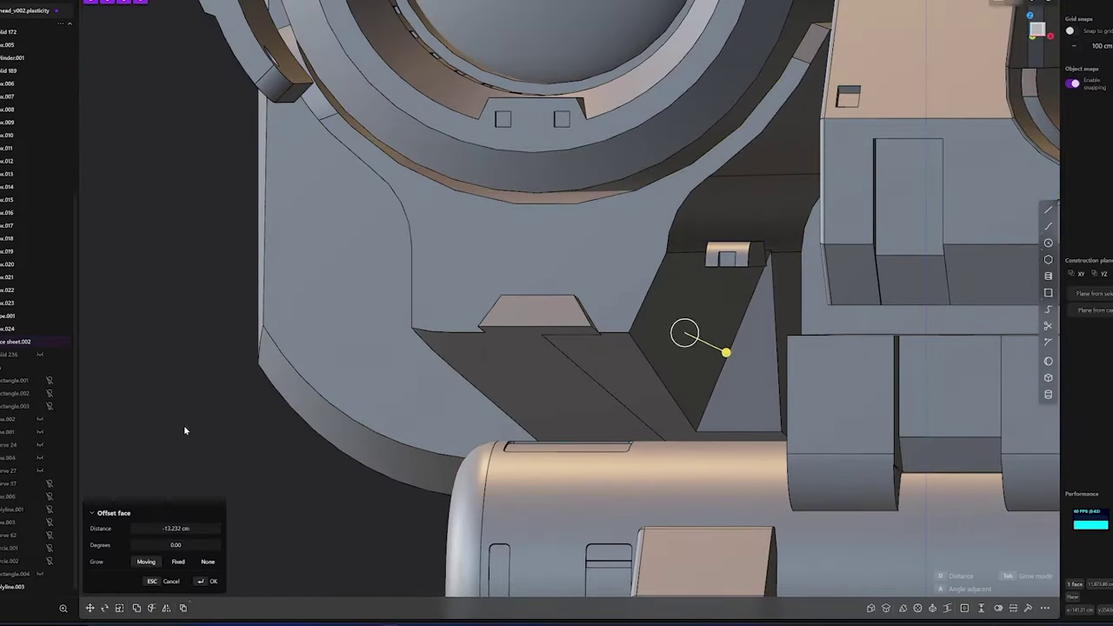
key(Return)
Fillet the bracket's inner corner edge and offset the trapezoid face
middle_drag(671, 297, 557, 287)
click(426, 303)
key(f)
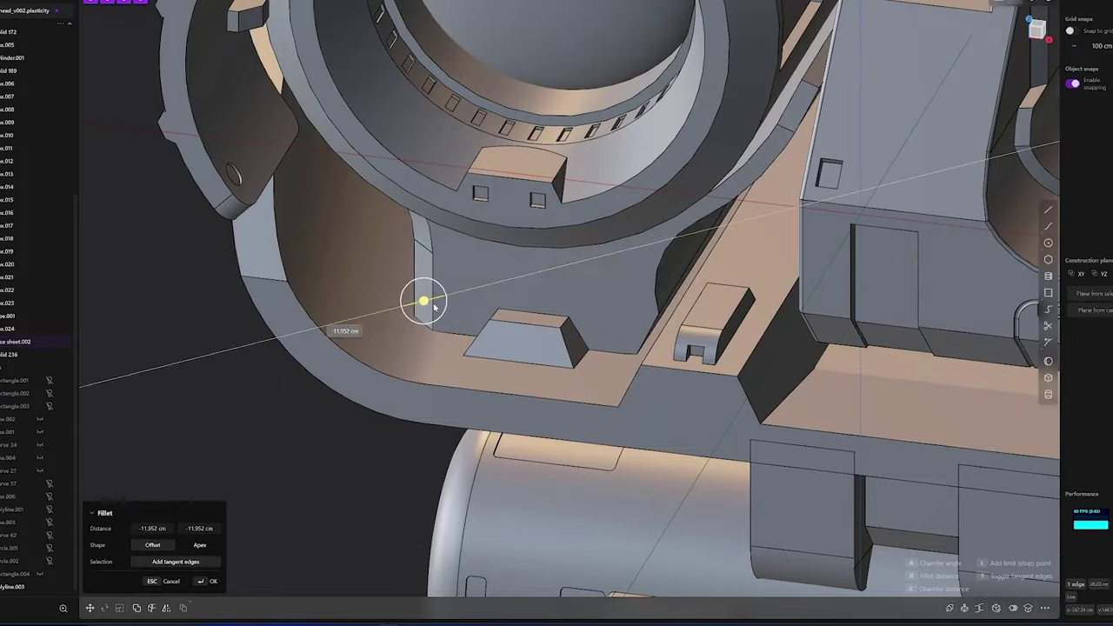
key(Return)
middle_drag(643, 300, 507, 299)
click(522, 365)
key(o)
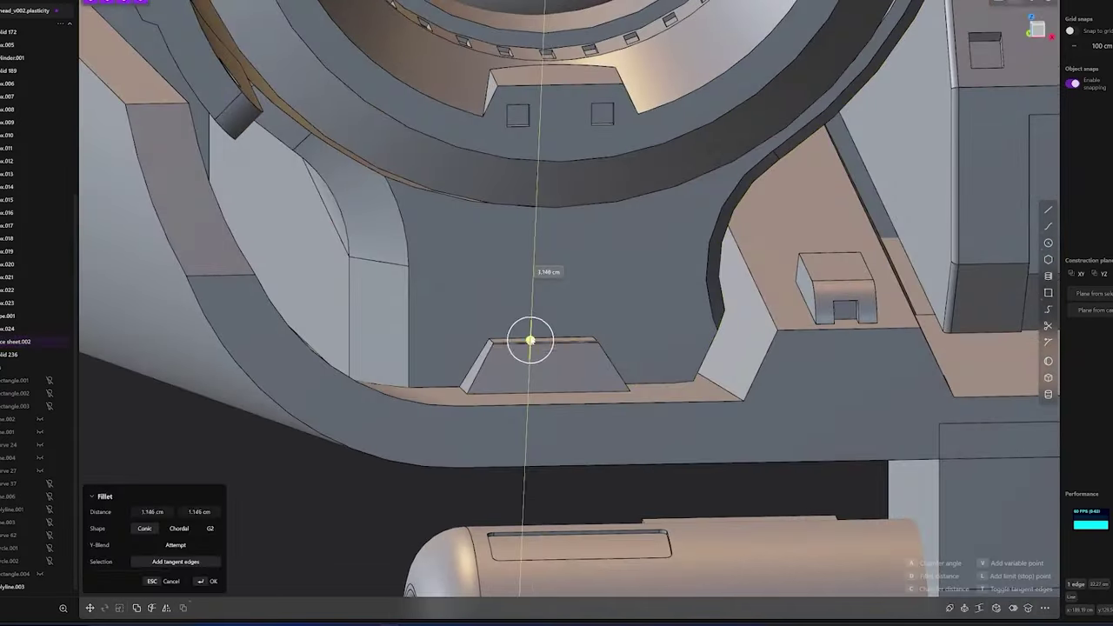
scroll(494, 369, up, 2)
mouse_move(505, 365)
middle_down()
mouse_move(620, 275)
mouse_move(500, 266)
middle_up()
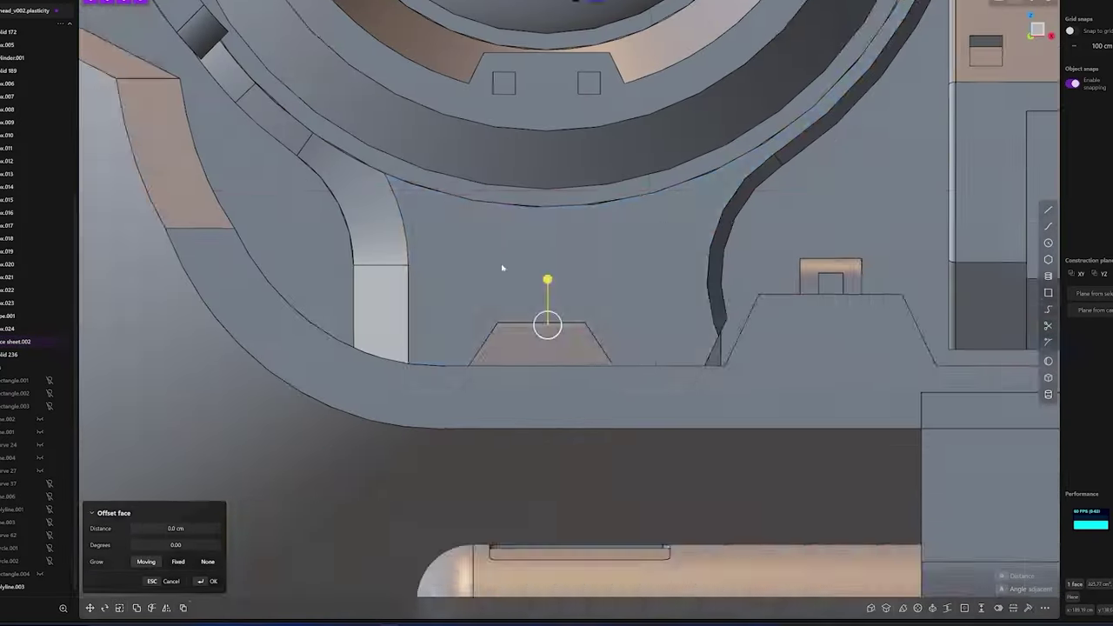
key(Escape)
scroll(369, 348, up, 3)
Draw a thin box, array it to five, and cut the five vent slots
click(369, 347)
click(387, 391)
mouse_move(387, 391)
middle_down()
mouse_move(345, 388)
mouse_move(449, 375)
middle_up()
key(g)
drag(196, 527, 174, 527)
key(Return)
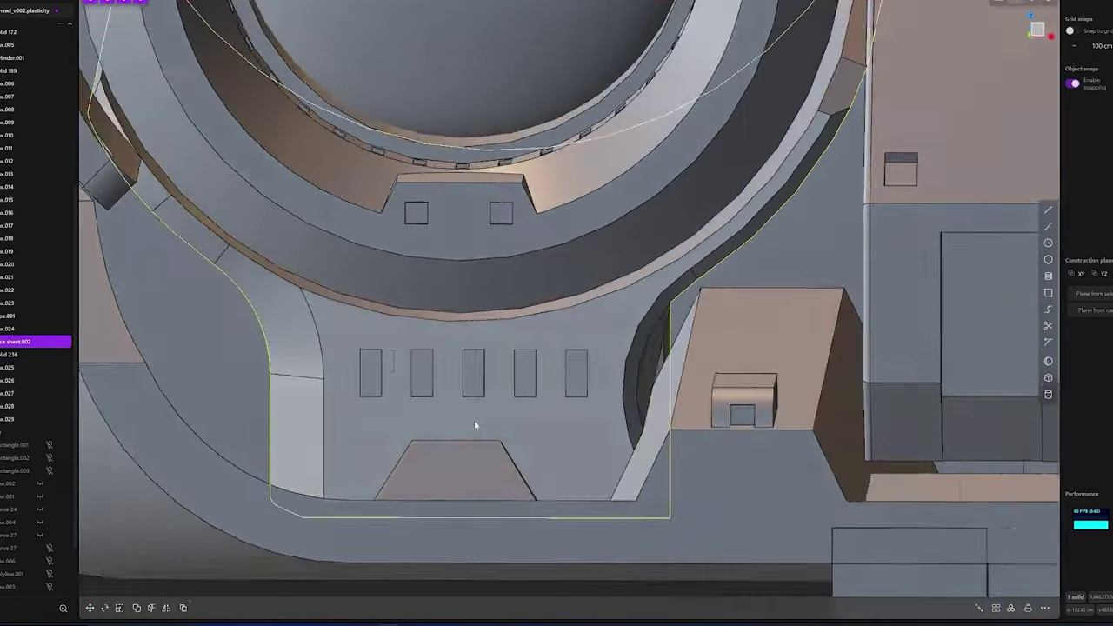
middle_drag(487, 383, 538, 401)
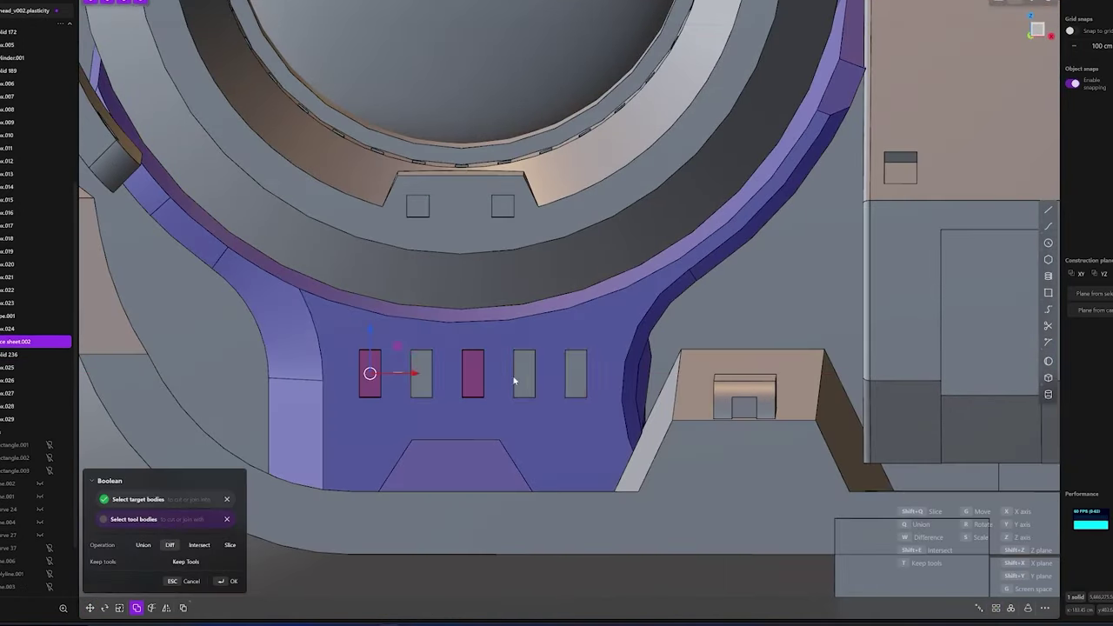
key(Return)
middle_drag(368, 372, 519, 467)
scroll(570, 442, down, 5)
scroll(529, 447, down, 5)
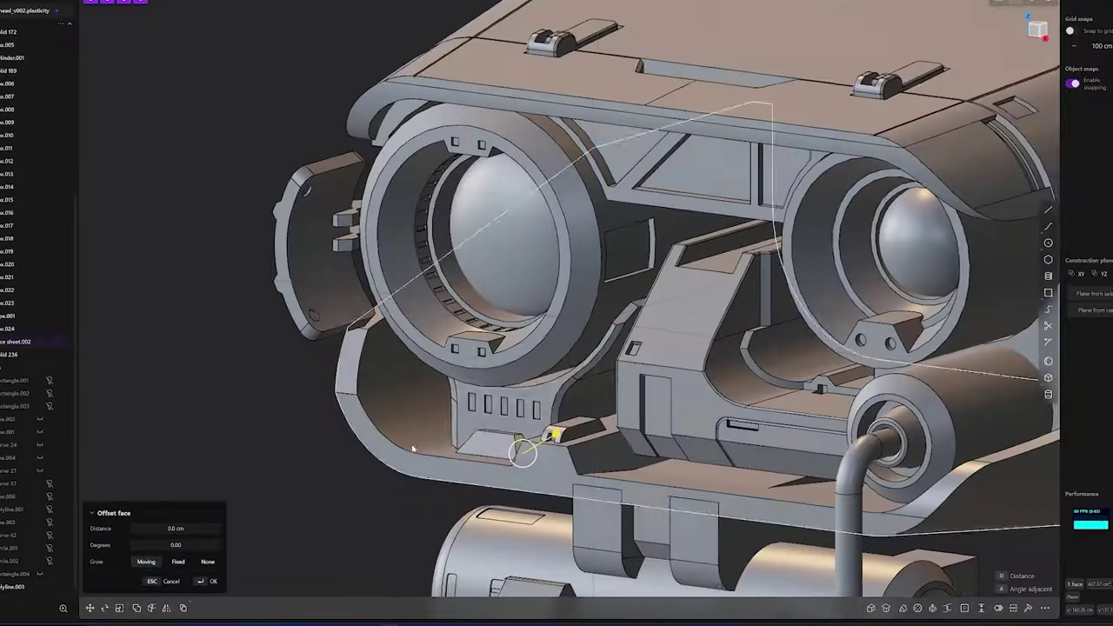
key(Return)
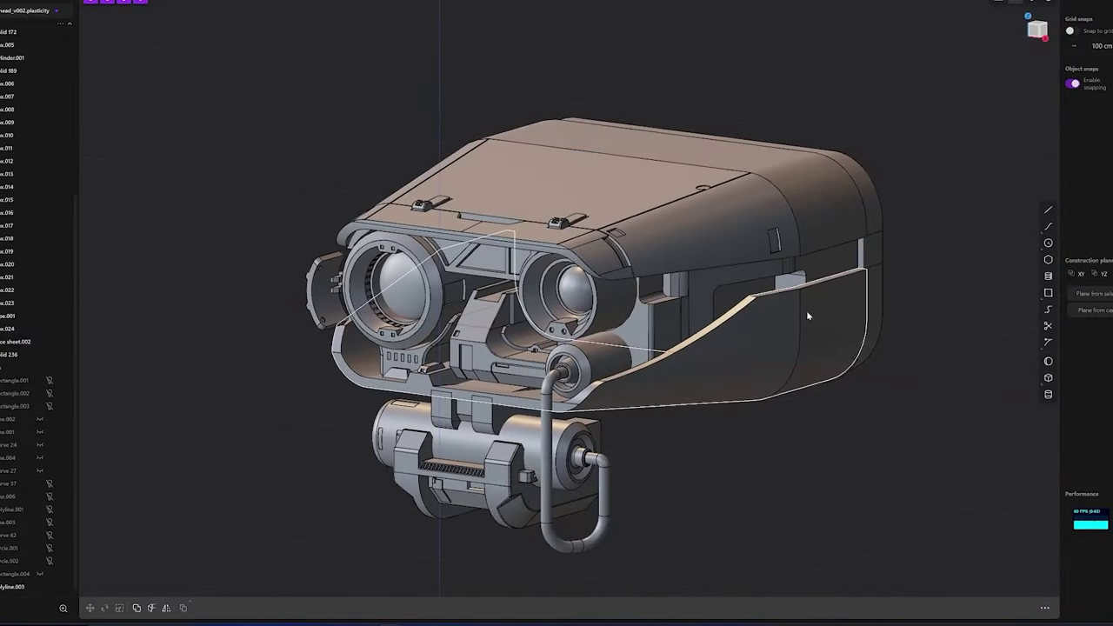
Offset and scale the side cheek panel, pushing its face inward
click(810, 339)
mouse_move(813, 368)
middle_down()
mouse_move(826, 383)
mouse_move(785, 417)
mouse_move(817, 388)
mouse_move(882, 368)
middle_up()
key(o)
scroll(820, 386, up, 5)
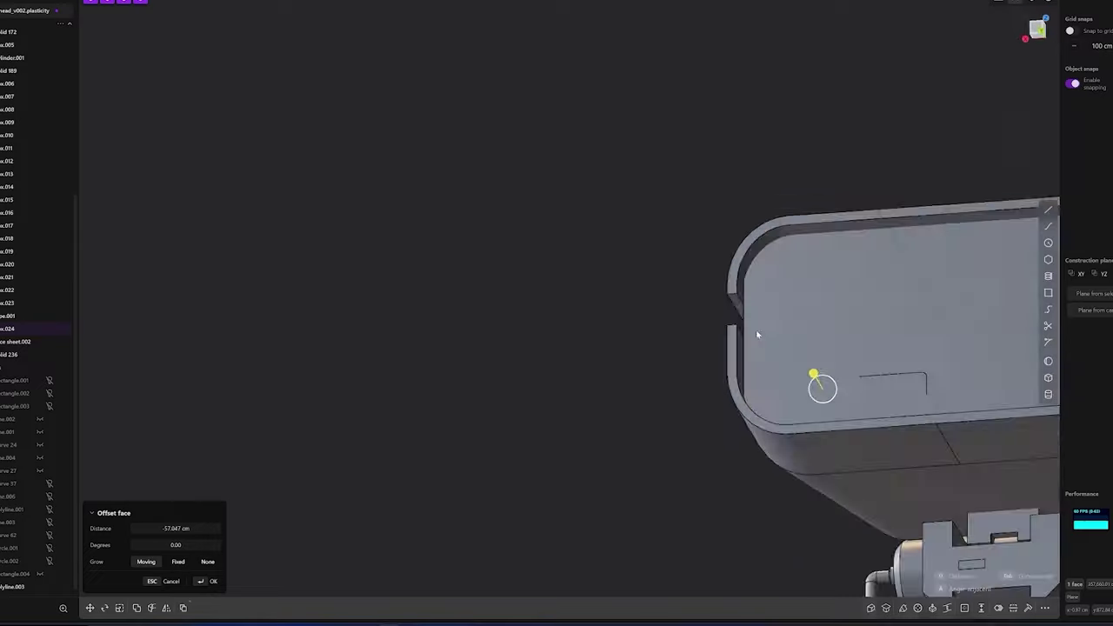
key(s)
key(Escape)
mouse_move(944, 320)
middle_down()
mouse_move(783, 348)
mouse_move(670, 318)
mouse_move(755, 402)
mouse_move(605, 396)
mouse_move(735, 438)
middle_up()
key(o)
key(Escape)
click(735, 439)
mouse_move(599, 494)
middle_down()
mouse_move(760, 441)
mouse_move(923, 437)
mouse_move(580, 409)
mouse_move(838, 381)
mouse_move(917, 319)
middle_up()
key(Return)
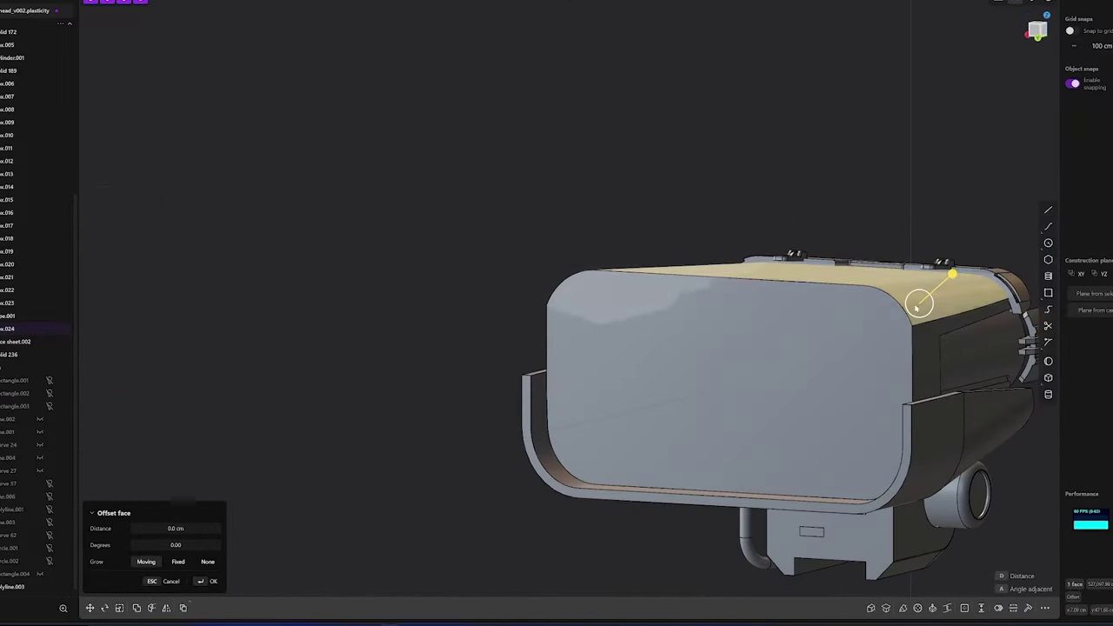
Bridge the cheek panel's two stepped faces with a smooth sloping surface
key(KP_1)
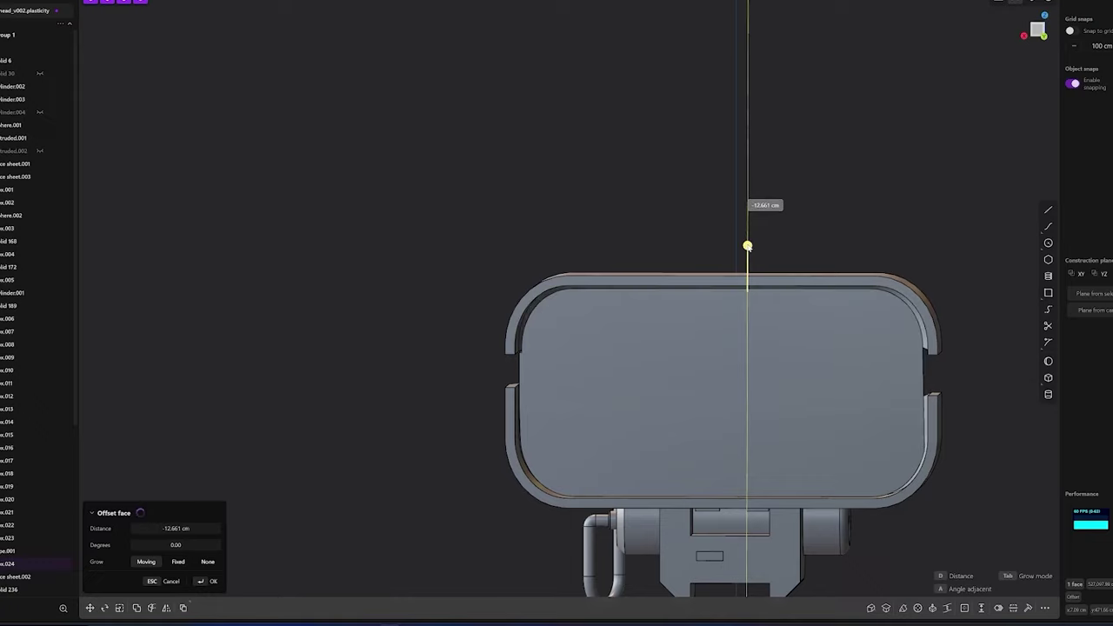
mouse_move(748, 246)
middle_down()
mouse_move(869, 287)
mouse_move(935, 339)
middle_up()
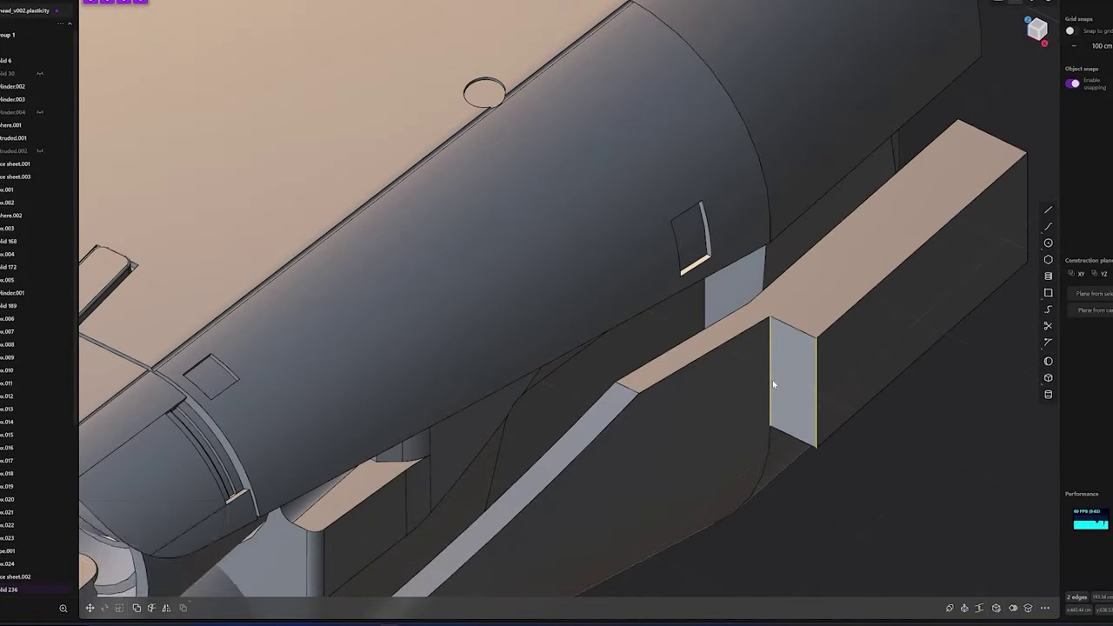
key(f)
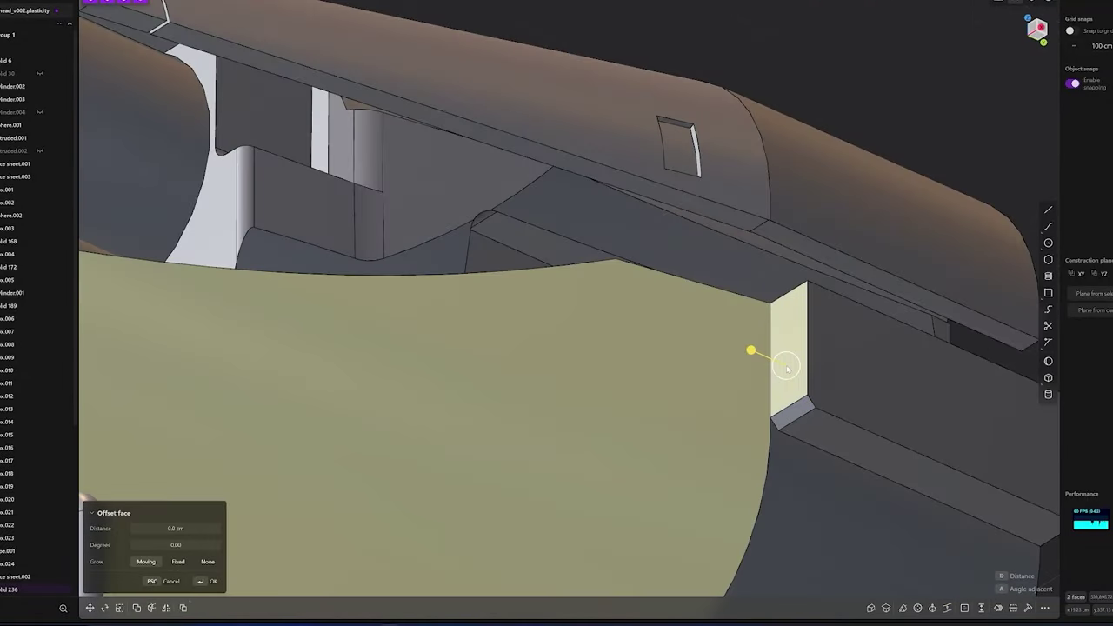
right_click(790, 370)
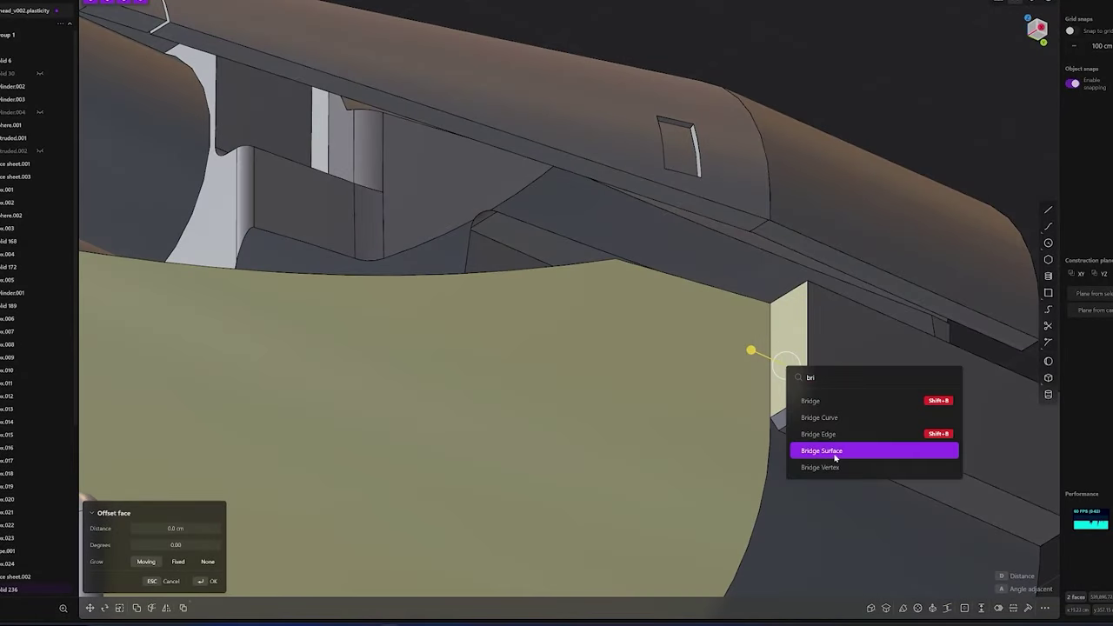
click(835, 450)
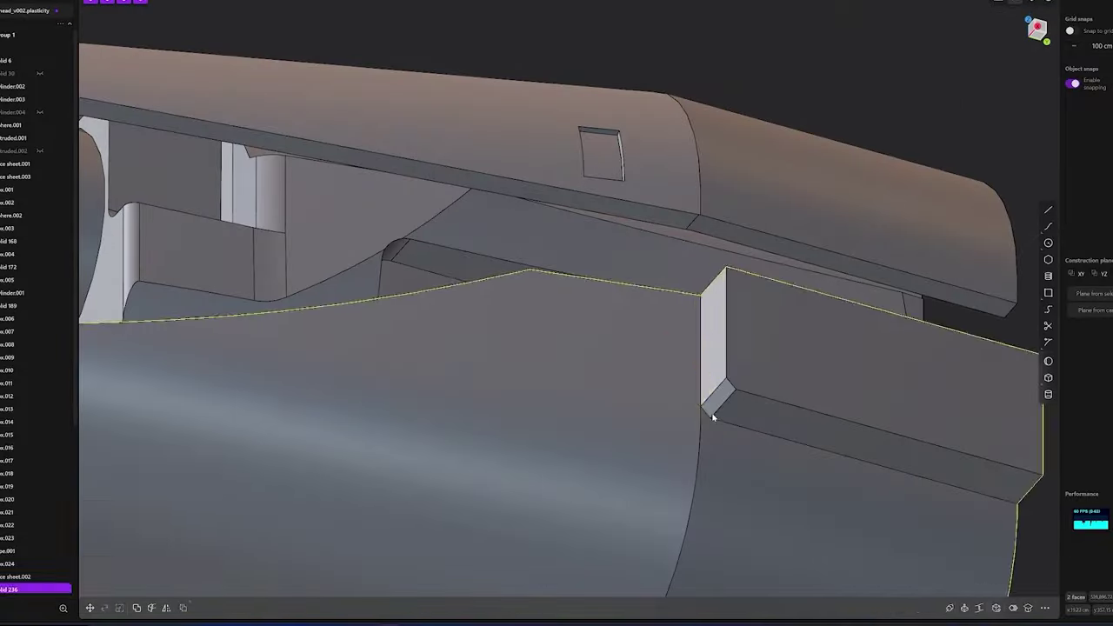
click(673, 380)
key(o)
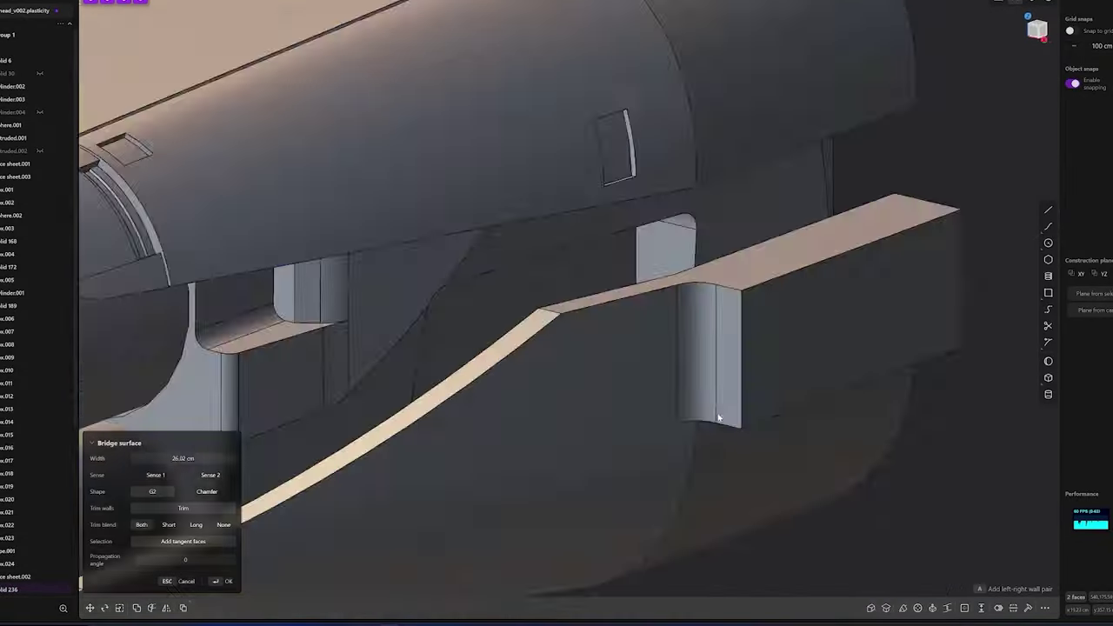
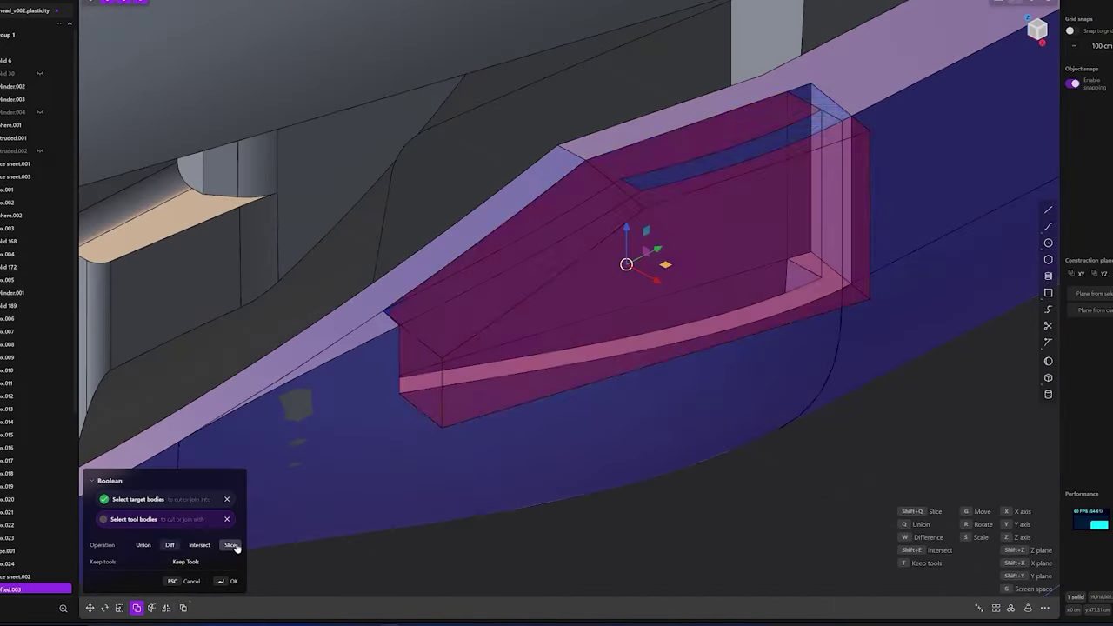
Confirm the Boolean Slice of the pink tool body, then offset the slot face inward to recess it
key(Return)
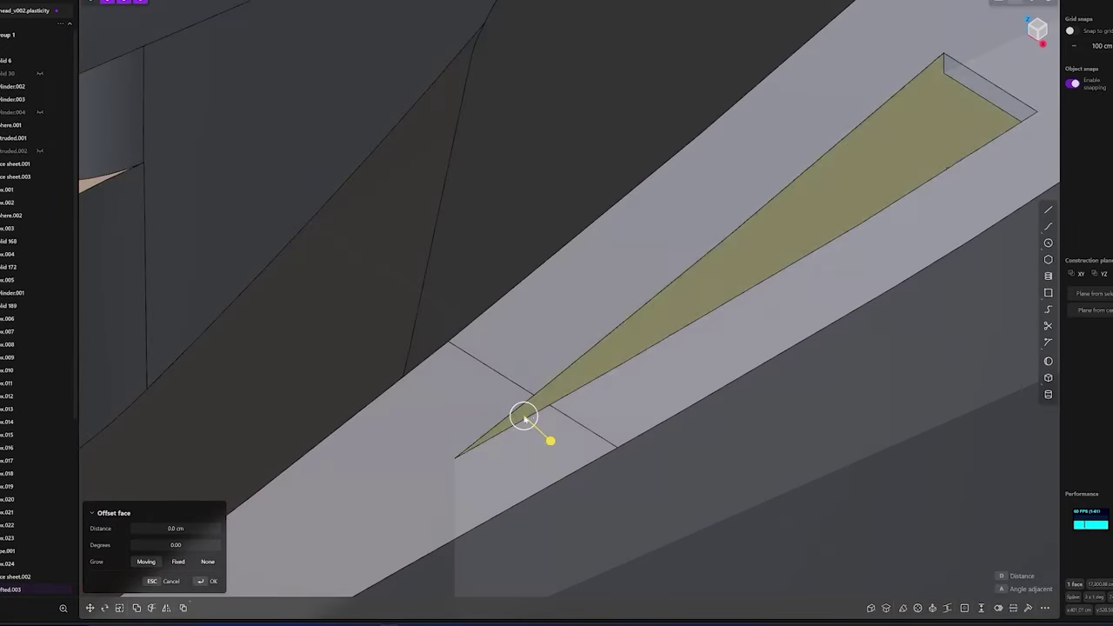
drag(525, 418, 533, 409)
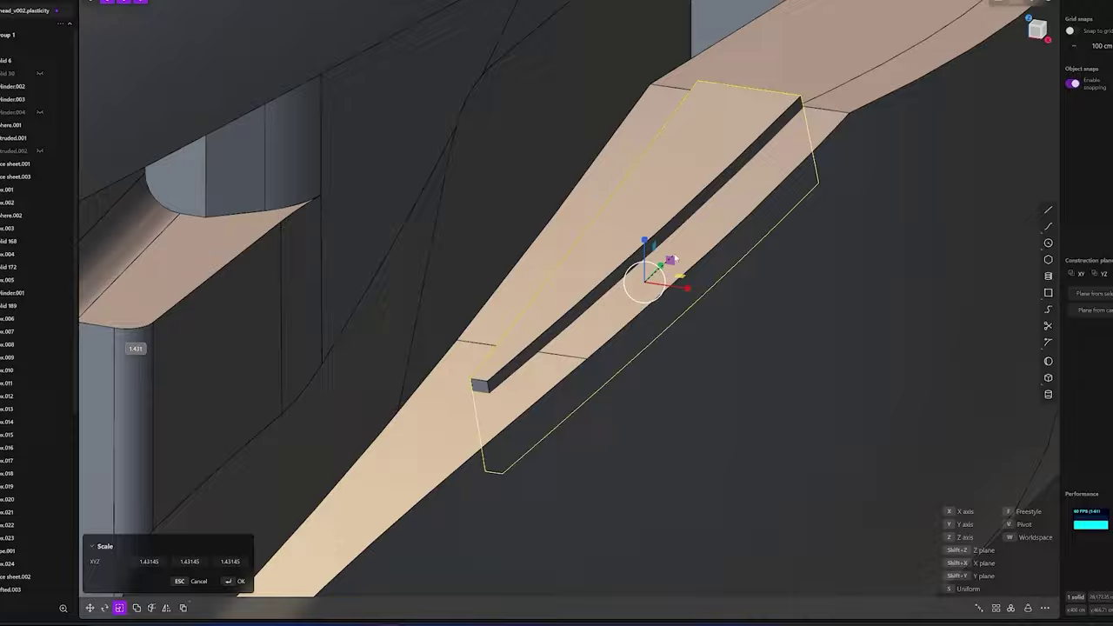
middle_drag(731, 287, 753, 321)
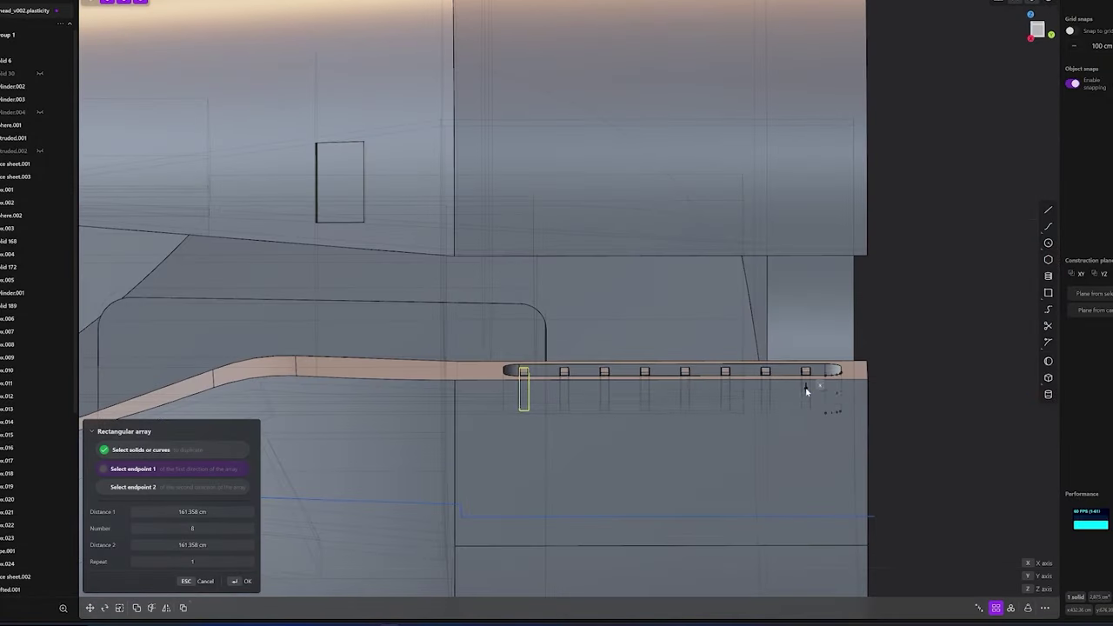
Set the first endpoint of the button Rectangular Array in the slot and check the preview
click(806, 389)
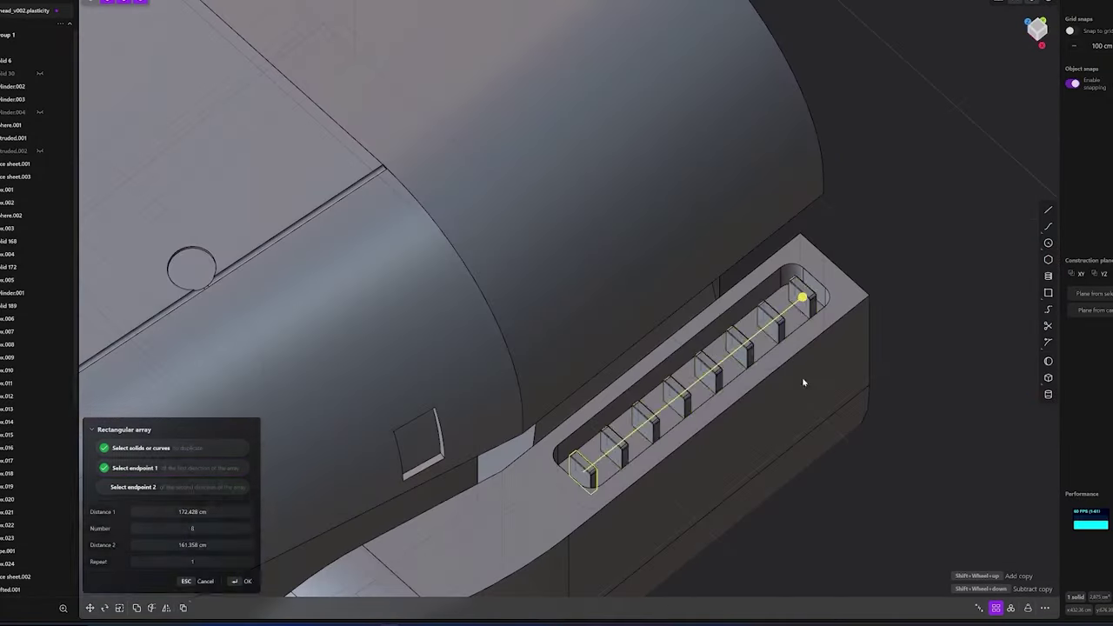
middle_drag(803, 380, 869, 376)
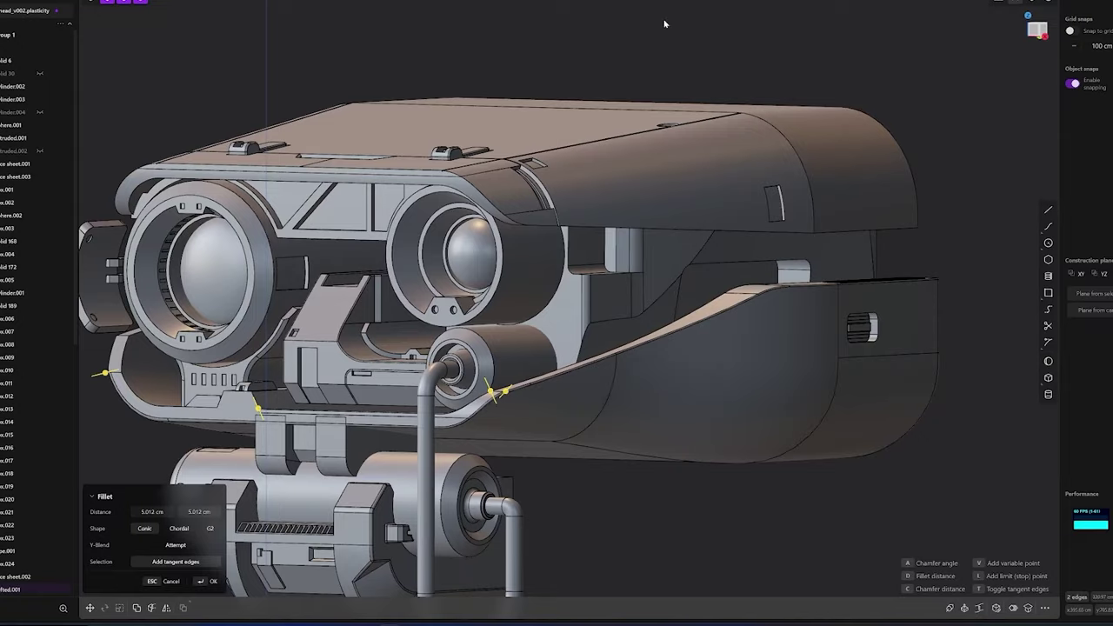
Move and trim the sketch curves, then extrude the region as a notched cutout in the top shell
middle_drag(664, 24, 785, 300)
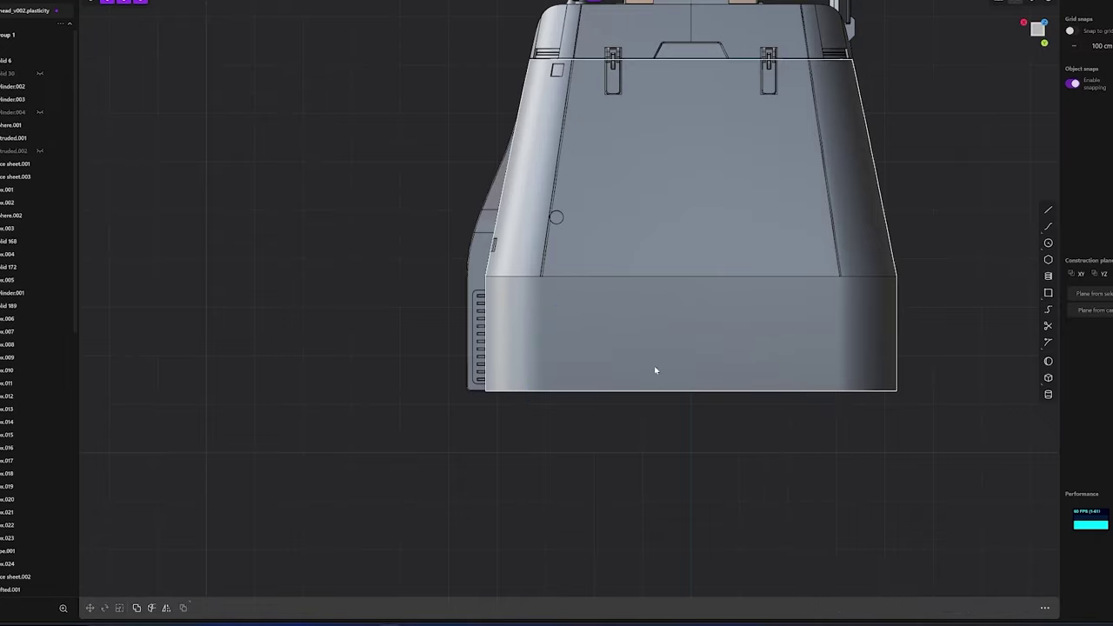
key(g)
key(Escape)
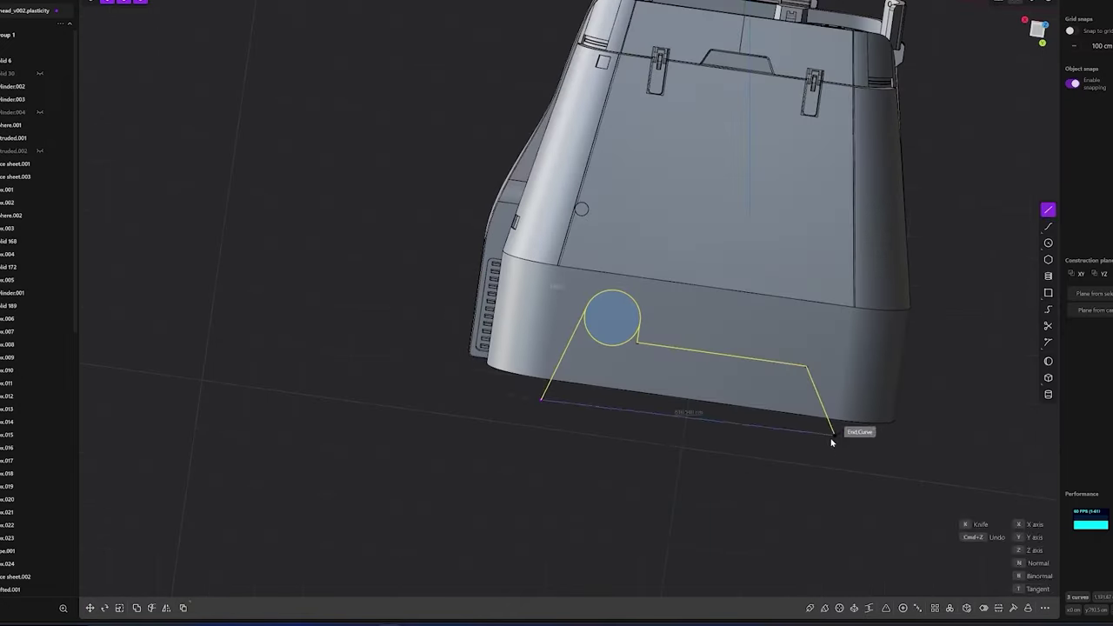
key(t)
mouse_move(654, 298)
middle_down()
mouse_move(671, 341)
mouse_move(670, 288)
middle_up()
key(e)
key(Return)
Draw a circle on top of the head and pull it up into a cylinder of about 49.544 cm radius
middle_drag(802, 417, 668, 361)
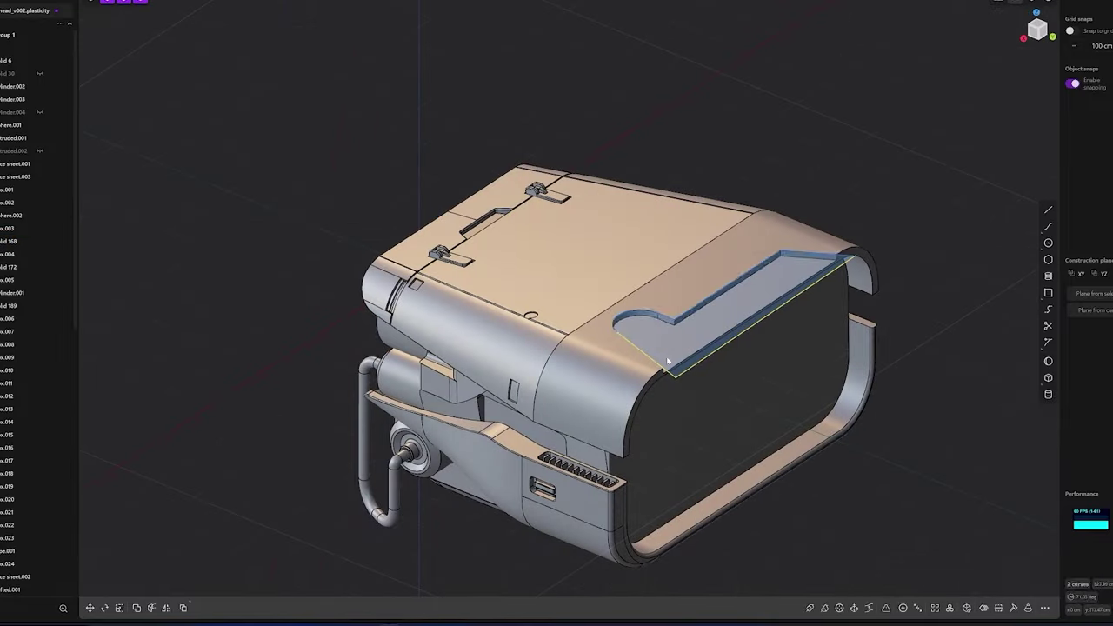
scroll(36, 510, down, 5)
middle_drag(651, 403, 604, 449)
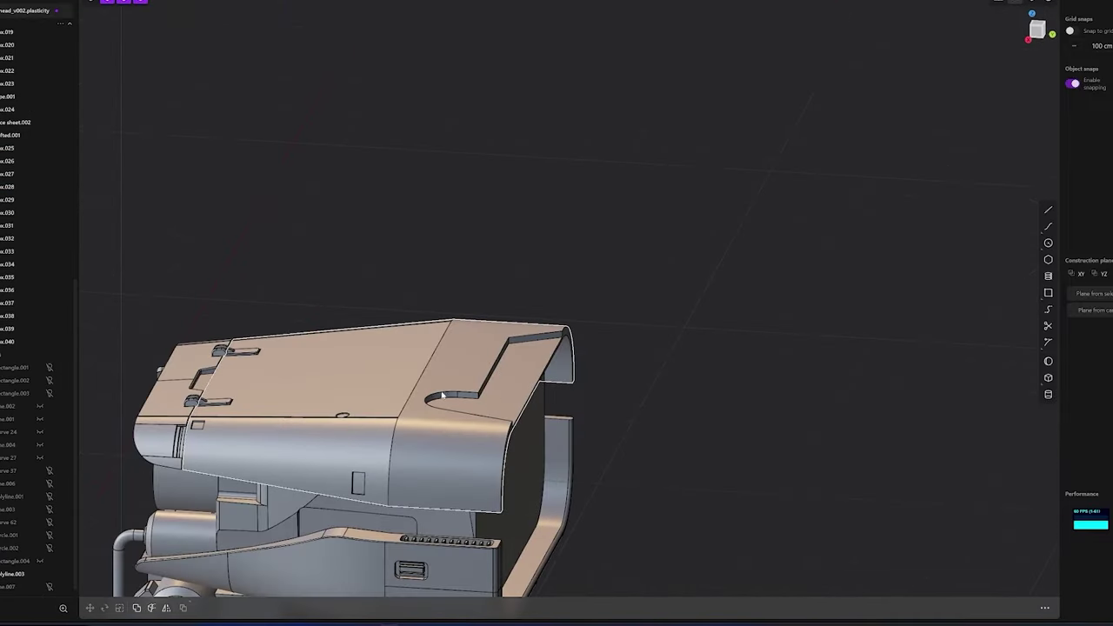
key(KP_1)
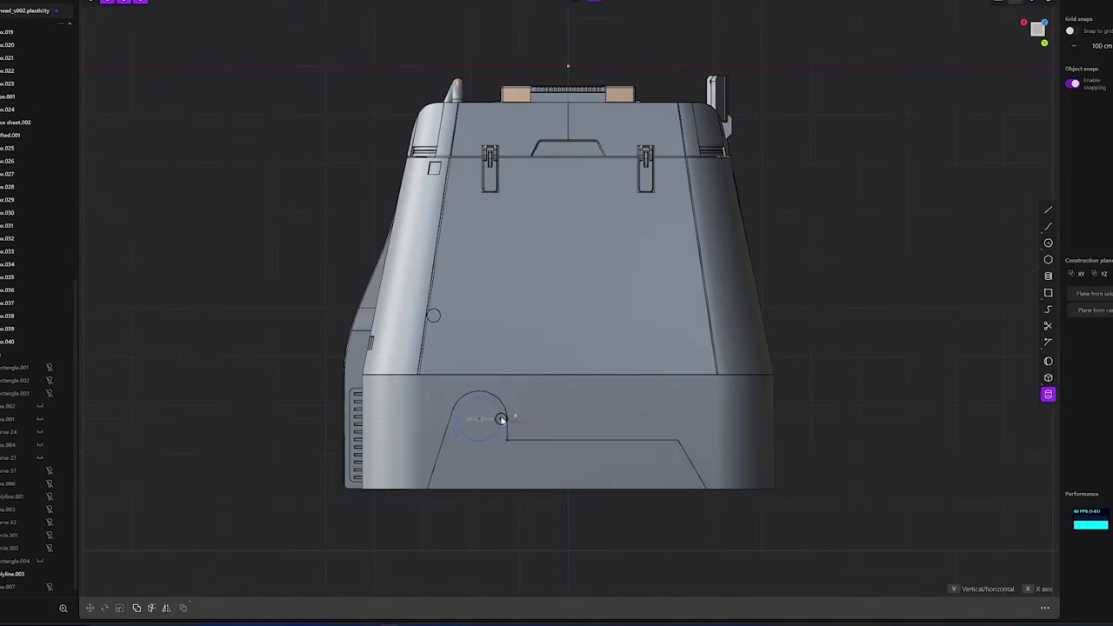
scroll(501, 419, up, 3)
click(504, 417)
mouse_move(504, 417)
middle_down()
mouse_move(557, 348)
mouse_move(642, 273)
middle_up()
scroll(556, 348, down, 5)
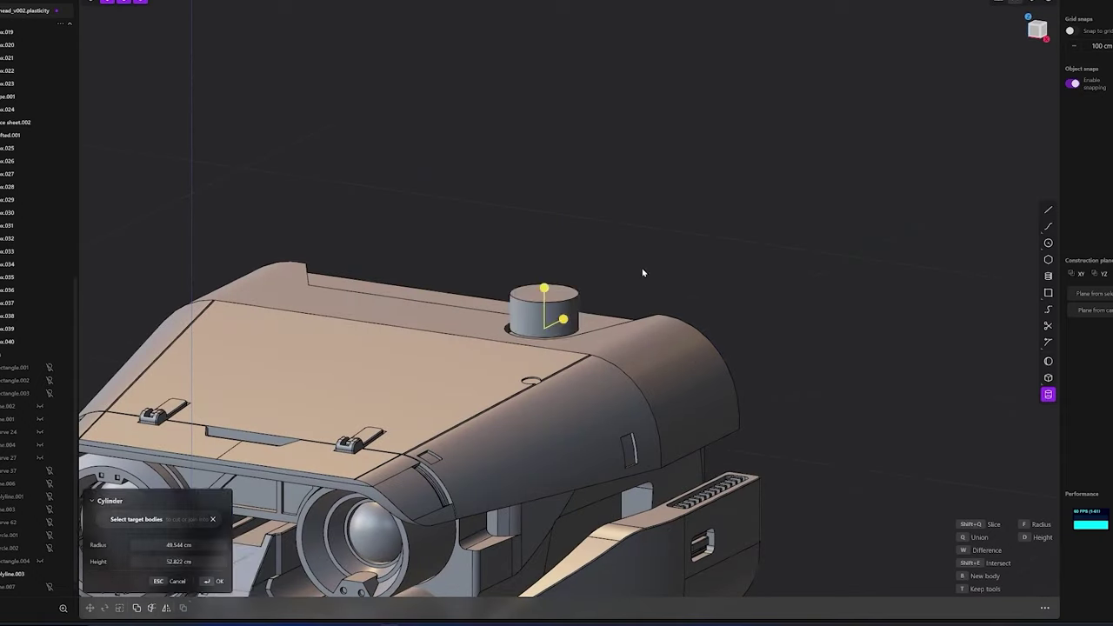
Confirm the cylinder and fillet its top edge
click(642, 273)
key(KP_1)
middle_drag(579, 241, 619, 284)
click(498, 300)
key(f)
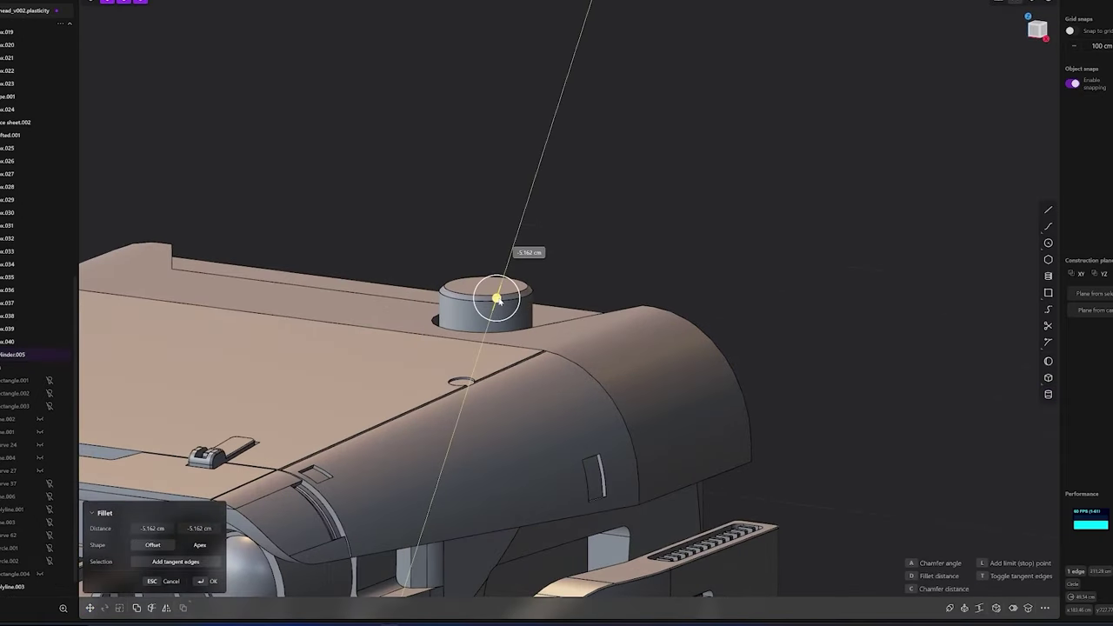
key(Return)
Draw a tall box standing upright on the cylinder
key(KP_7)
key(b)
click(473, 286)
click(461, 315)
middle_drag(461, 315, 484, 204)
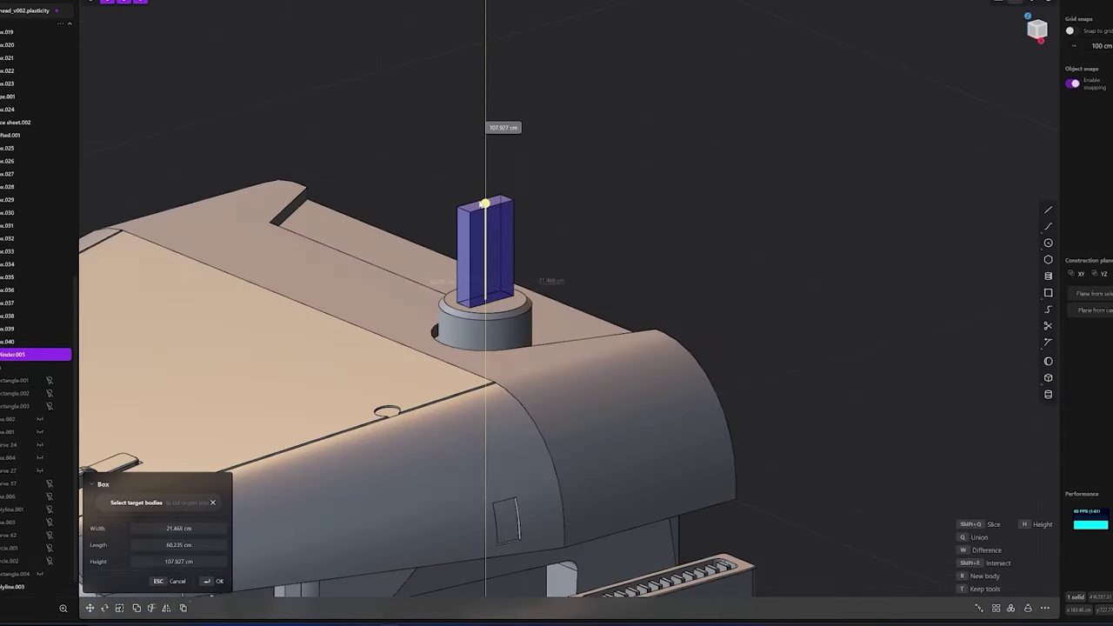
click(661, 264)
Split the block face with a line and offset the lower face to cut a small slot
key(KP_3)
key(l)
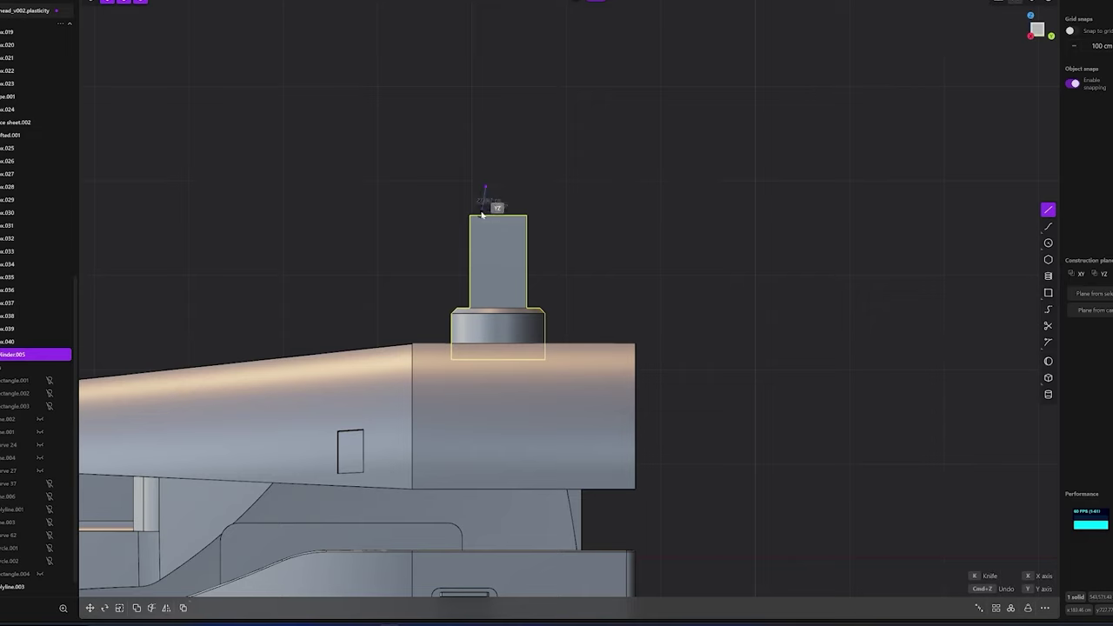
click(483, 263)
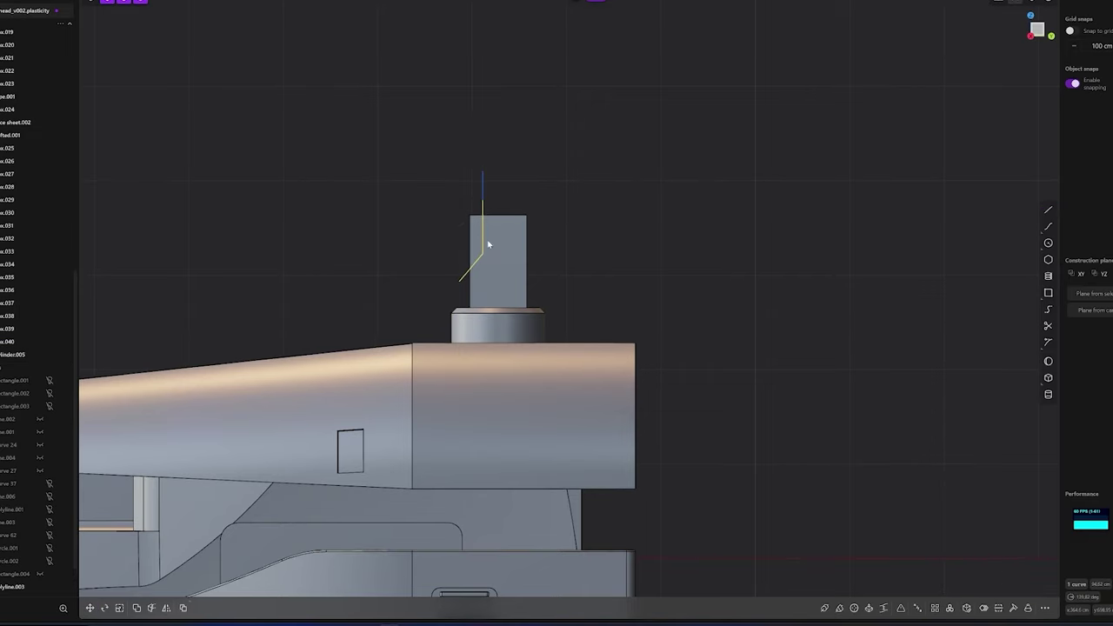
click(488, 245)
middle_drag(489, 245, 477, 271)
click(478, 271)
key(o)
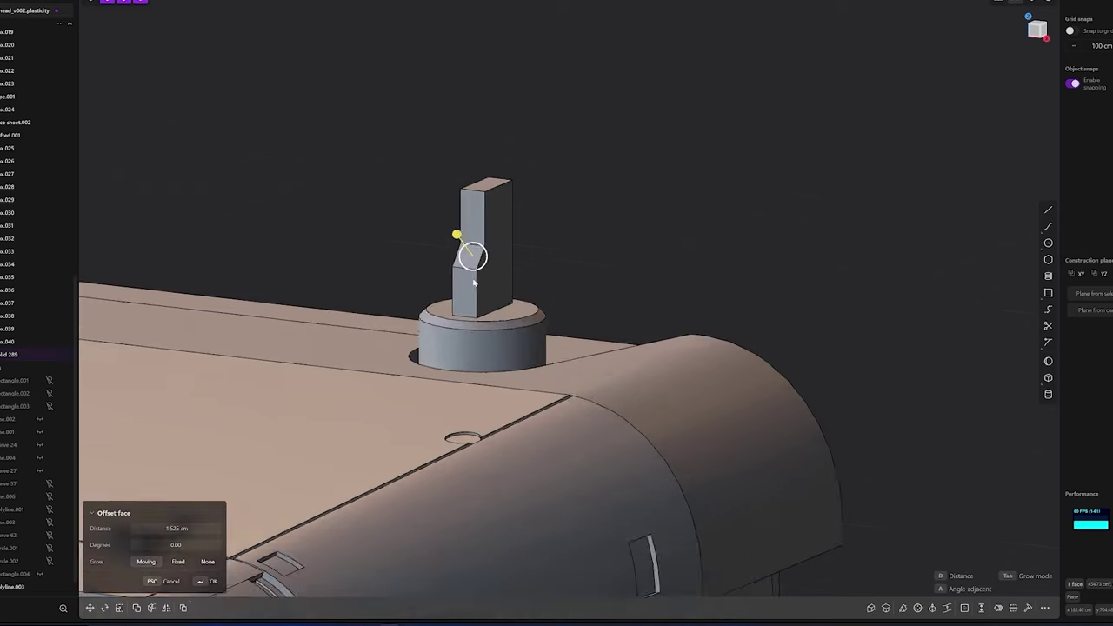
scroll(470, 280, up, 3)
scroll(461, 283, up, 3)
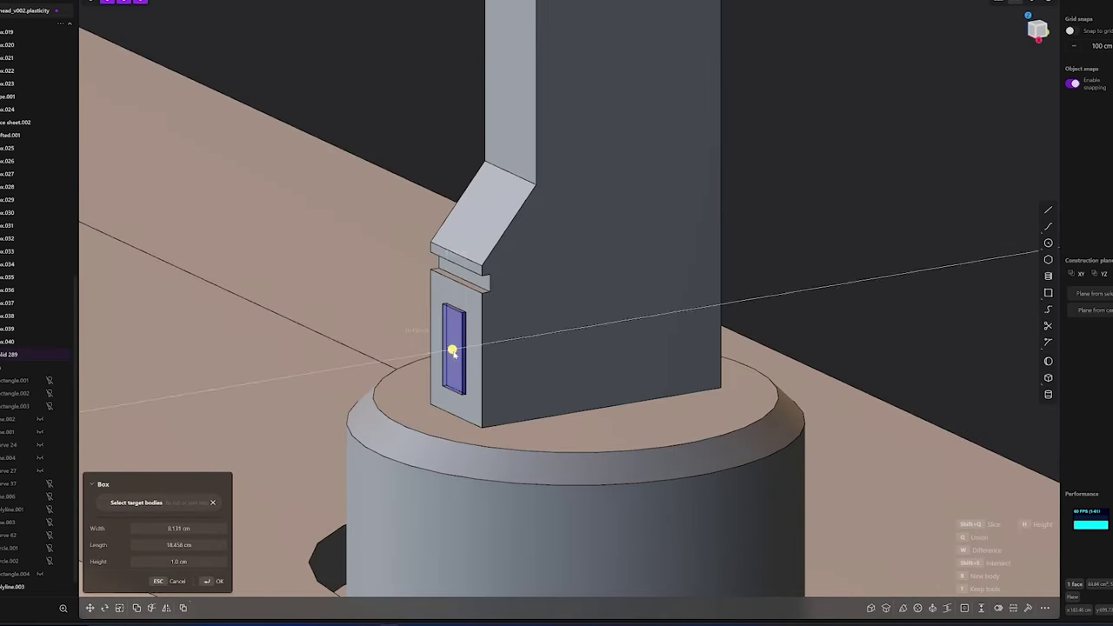
key(Return)
Draw a curve on the block, move it down, and extrude it into a thin strip
key(1)
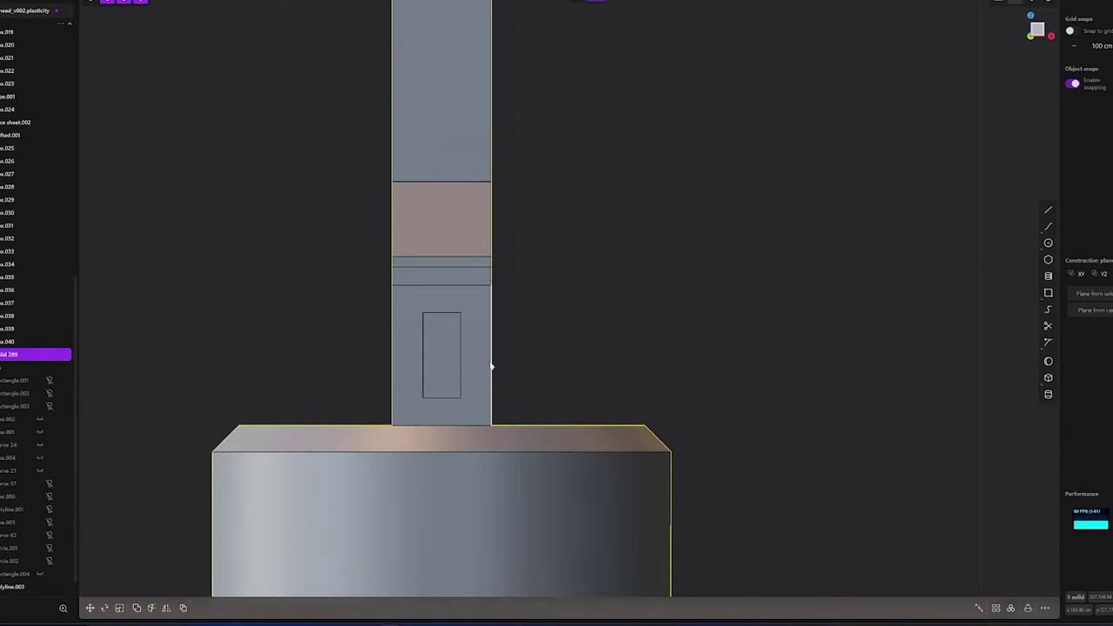
click(484, 366)
click(474, 348)
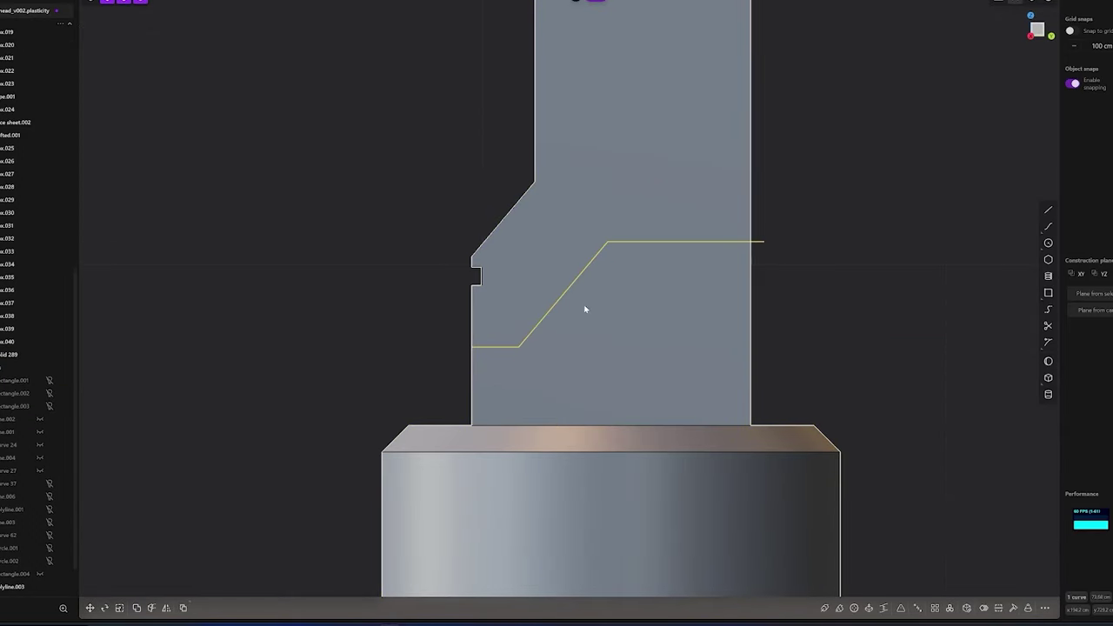
key(g)
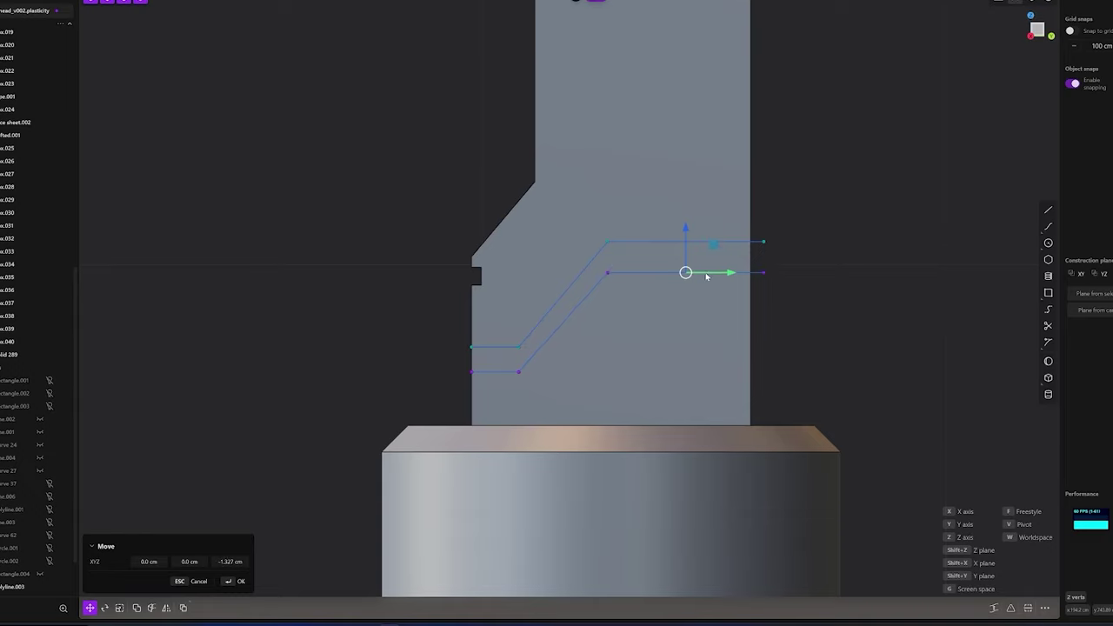
middle_drag(706, 276, 606, 287)
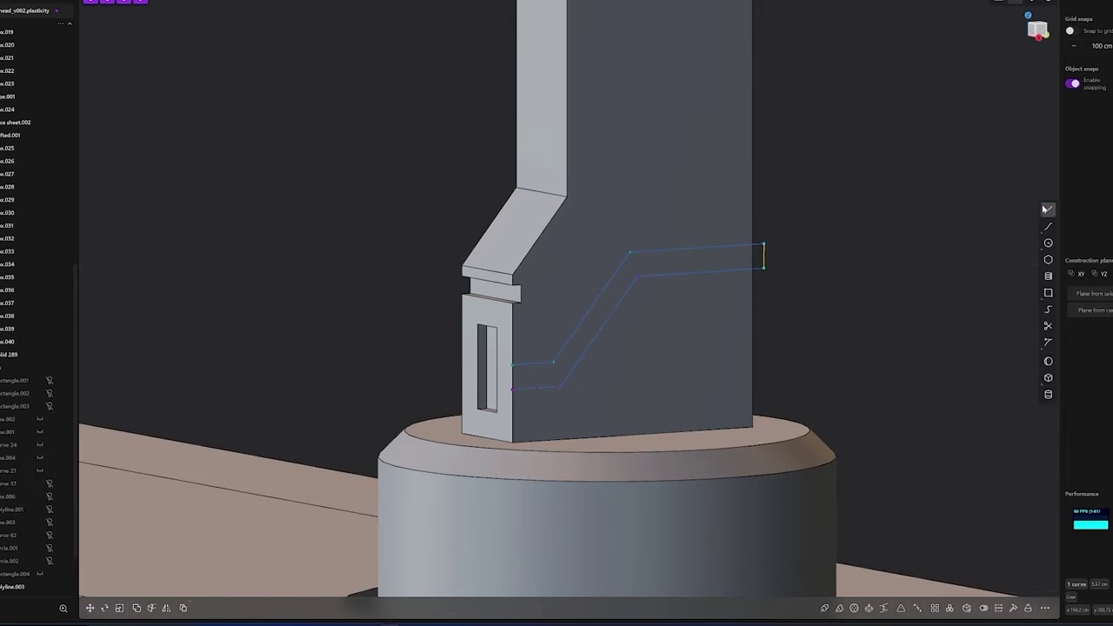
key(e)
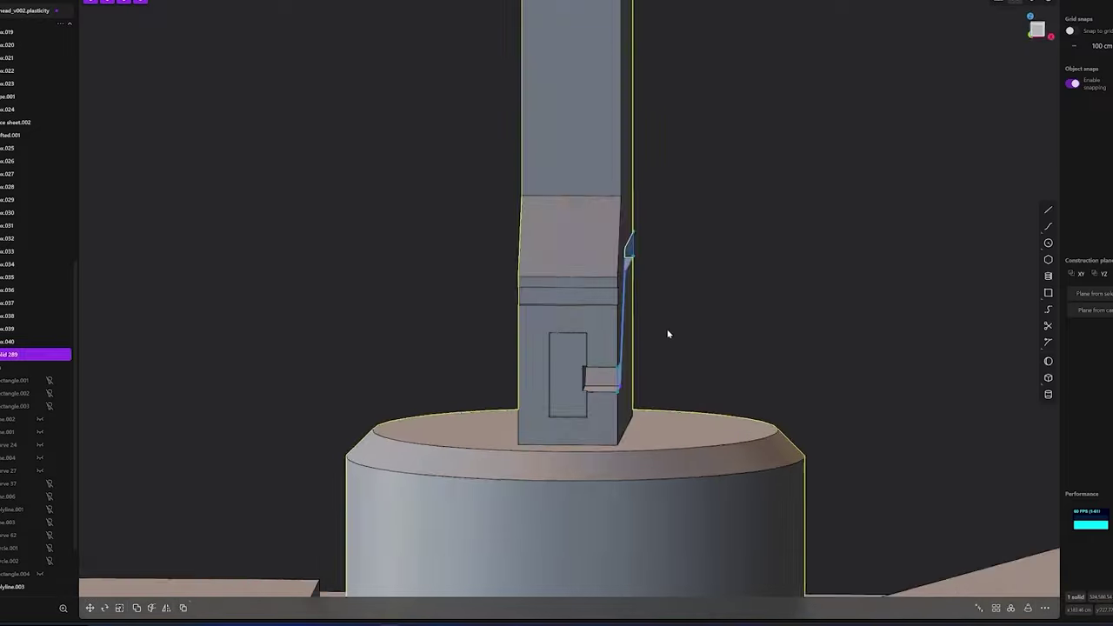
middle_drag(639, 365, 601, 372)
key(Return)
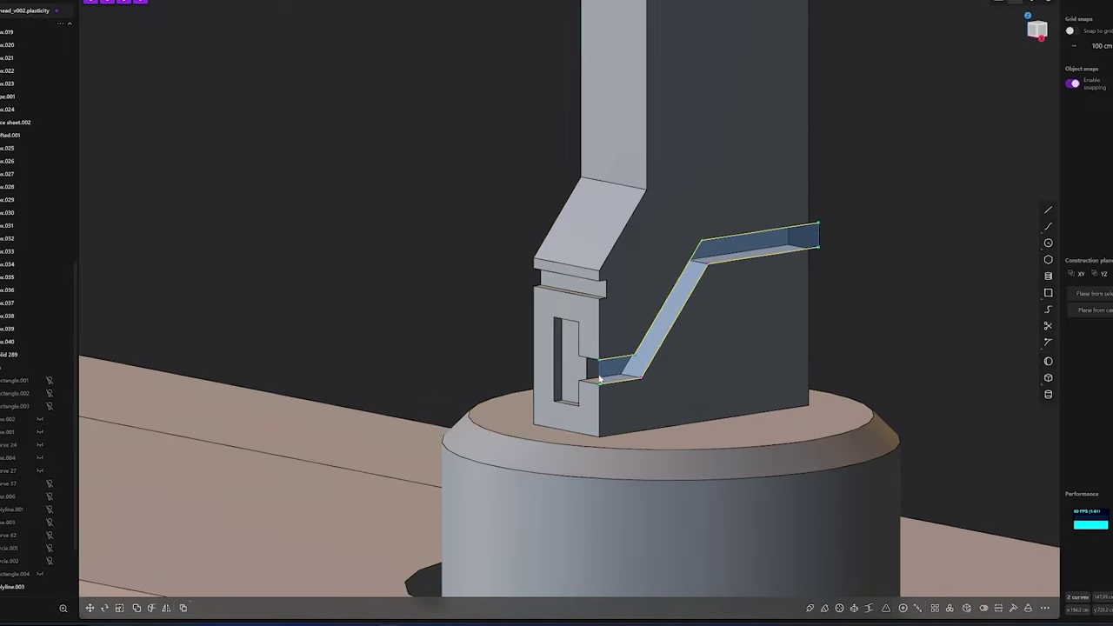
Mirror the strip detail to the other side of the block
scroll(828, 328, down, 5)
middle_drag(828, 328, 675, 365)
key(alt+x)
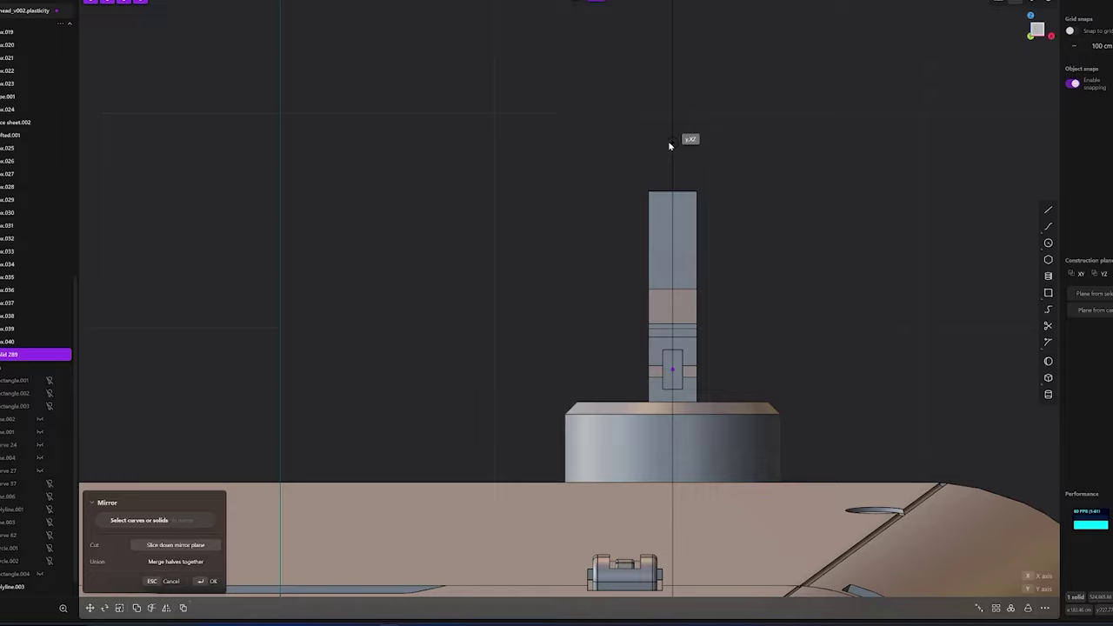
mouse_move(671, 142)
middle_down()
mouse_move(678, 313)
mouse_move(578, 320)
mouse_move(569, 415)
mouse_move(670, 347)
middle_up()
key(Return)
Offset the block's front face back about 2.9 cm
click(670, 348)
key(o)
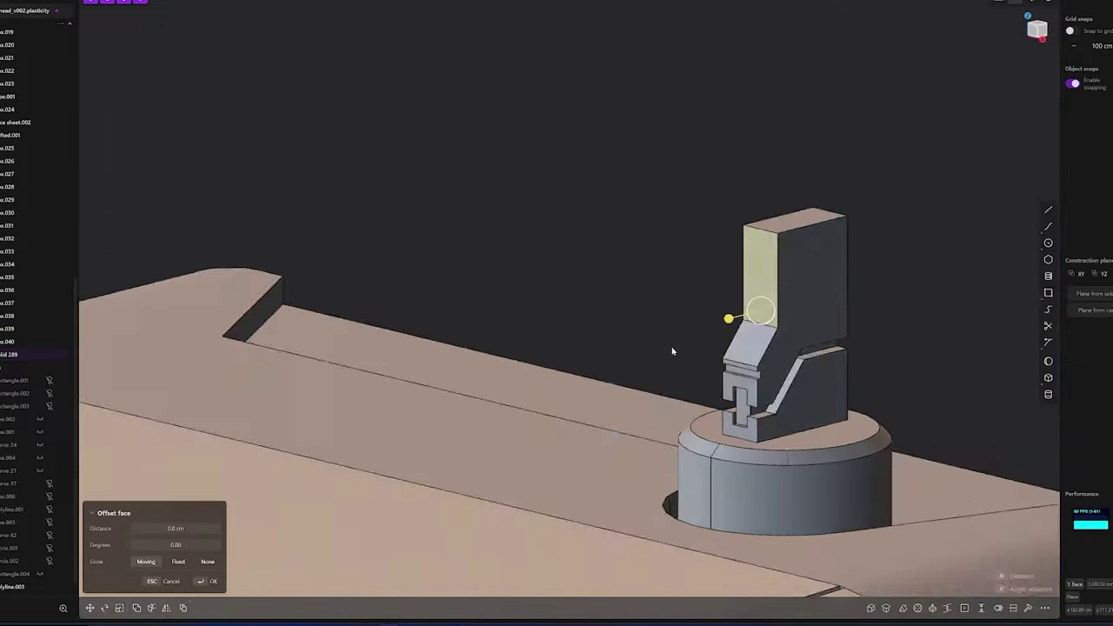
scroll(688, 288, up, 2)
middle_drag(689, 289, 664, 326)
scroll(663, 325, up, 3)
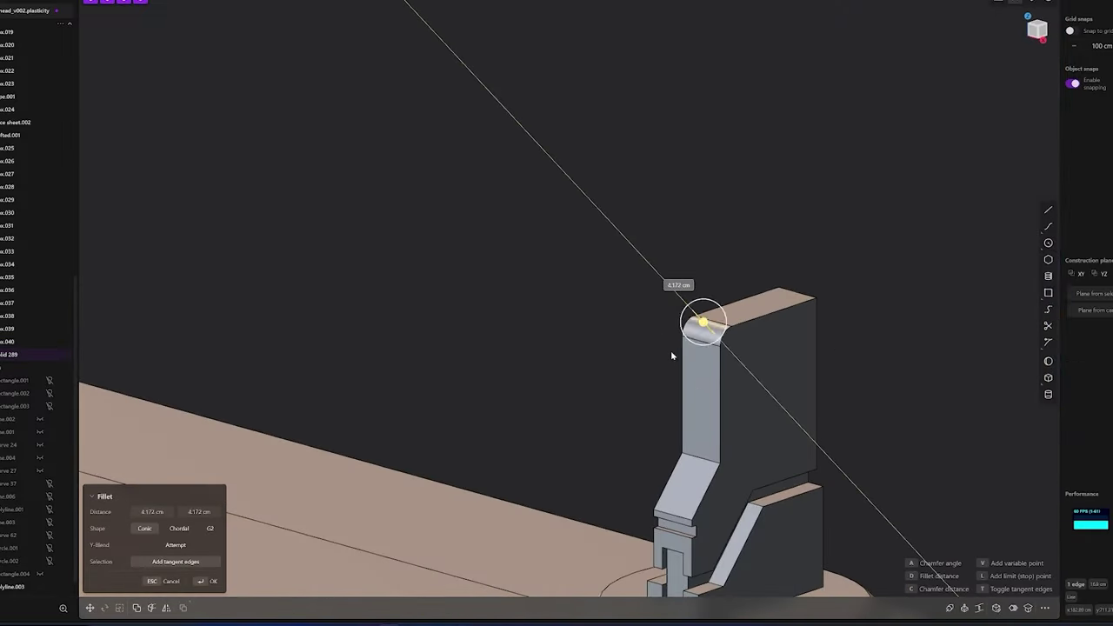
key(Return)
Place a small box on the block's top face and move it into position
click(739, 323)
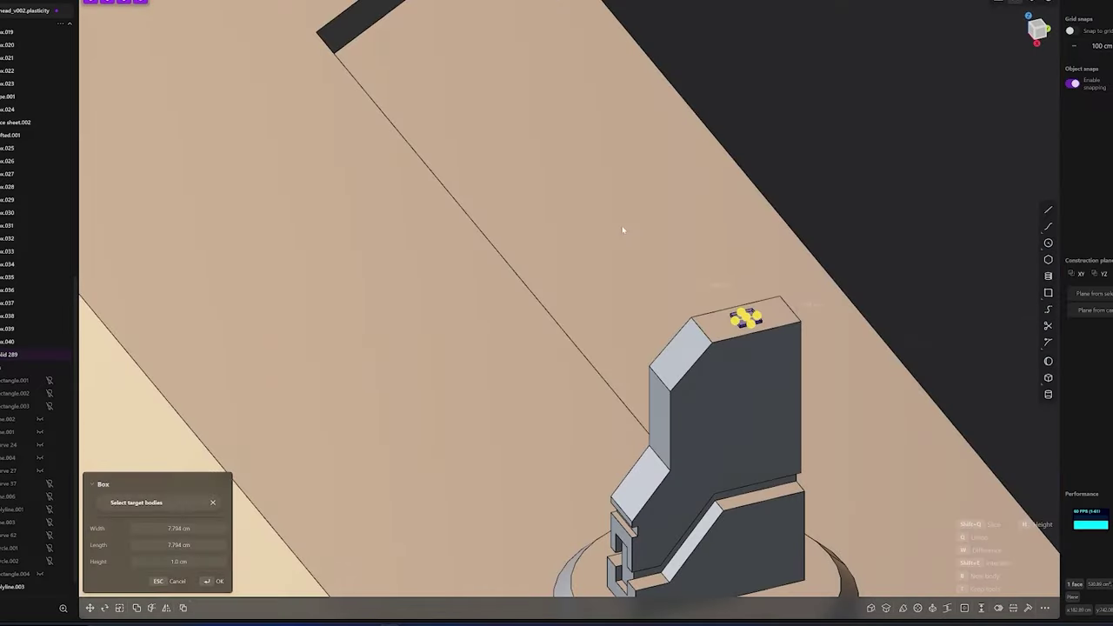
key(b)
click(744, 363)
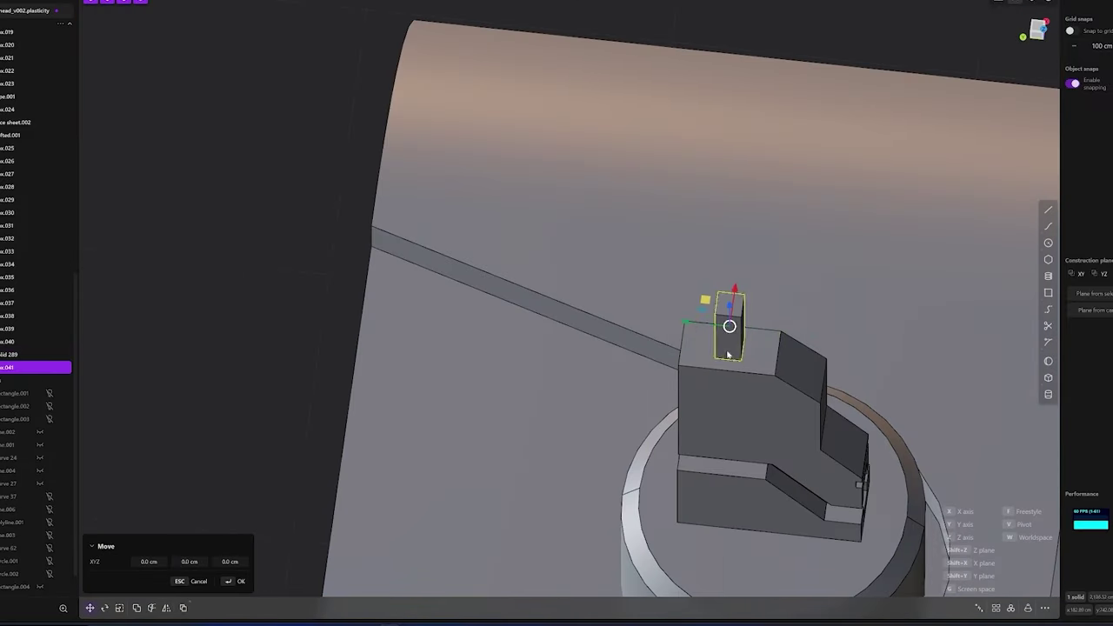
key(g)
key(Escape)
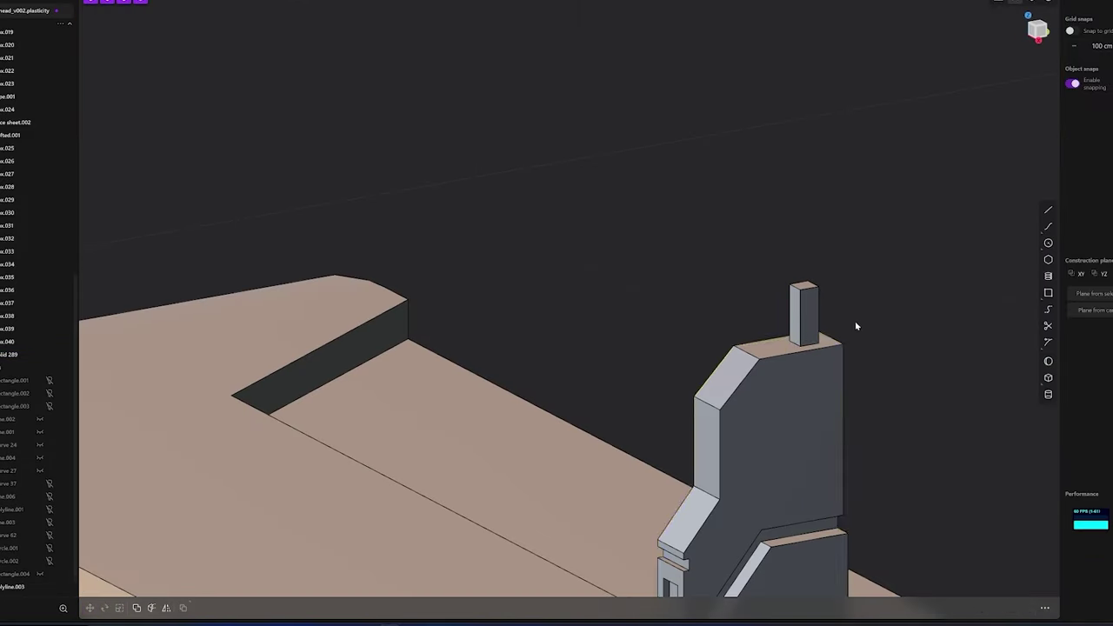
Fillet the small box's top edge together with a second block edge
scroll(855, 323, up, 3)
click(771, 291)
key(f)
scroll(791, 280, up, 3)
scroll(787, 281, down, 3)
click(683, 396)
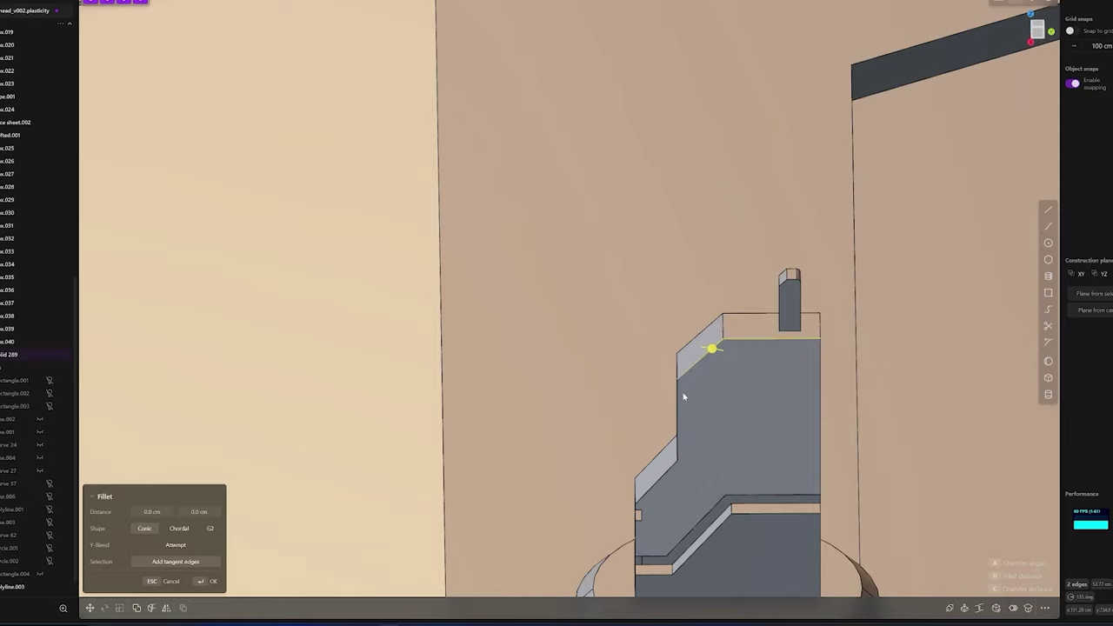
middle_drag(683, 396, 663, 467)
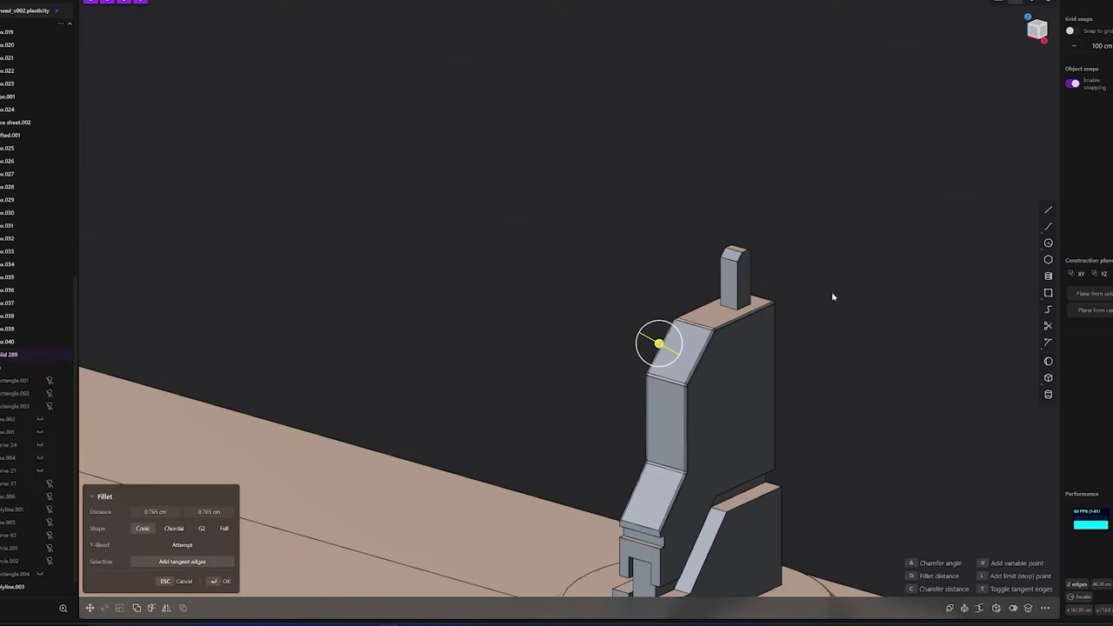
Set the post edge fillet to about 1.574 cm and add the remaining post edges
scroll(833, 297, up, 3)
middle_drag(694, 328, 716, 322)
drag(716, 323, 611, 335)
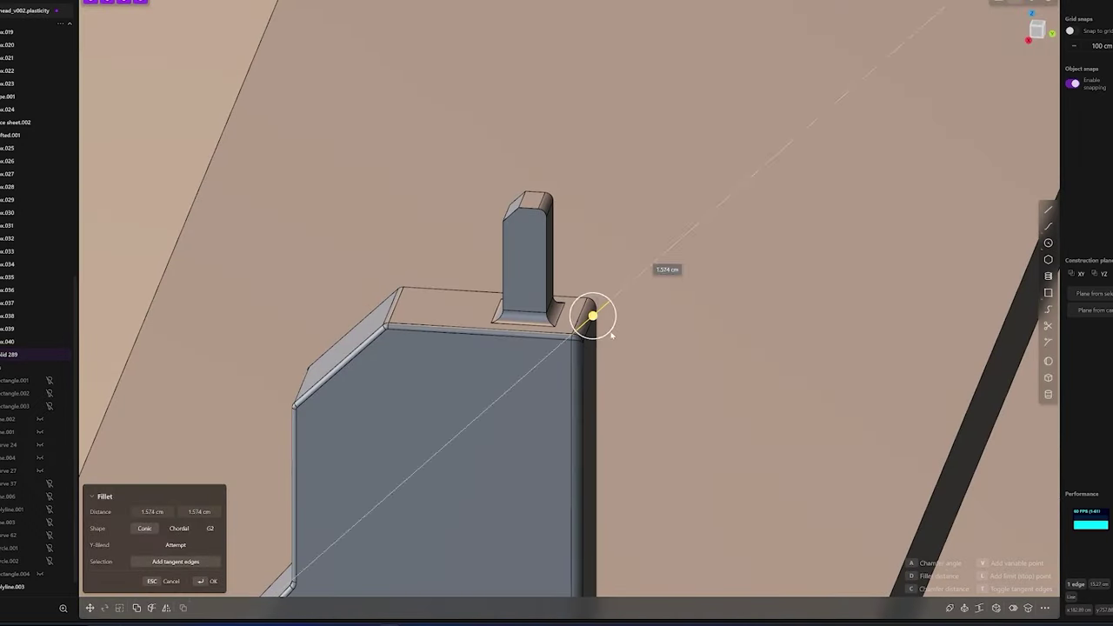
scroll(611, 334, down, 5)
scroll(774, 487, up, 5)
click(774, 487)
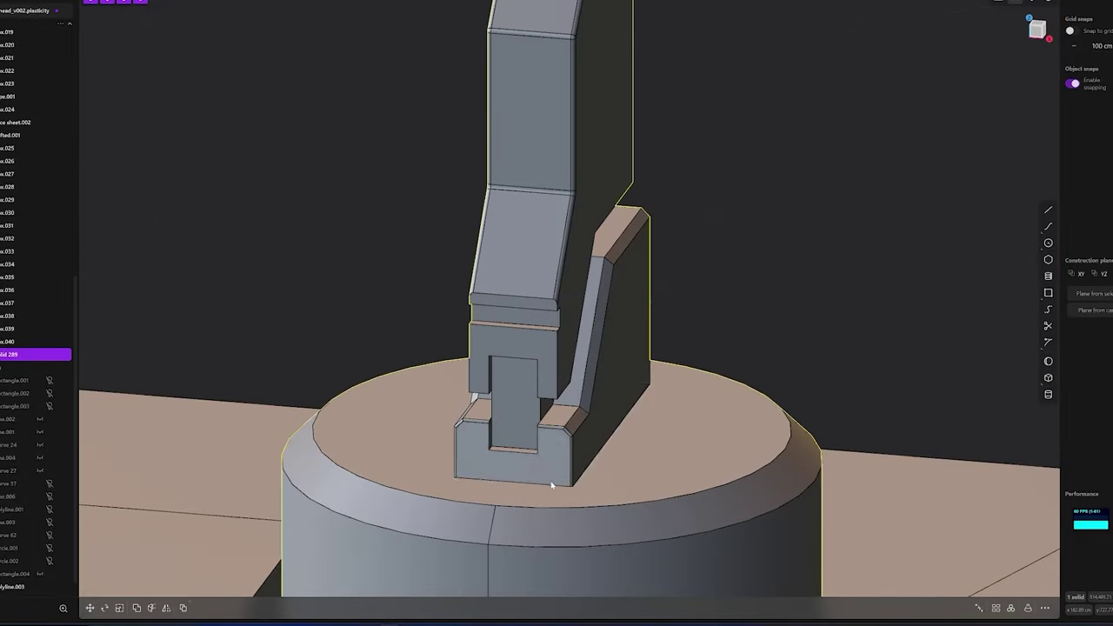
scroll(733, 383, down, 10)
Extrude a square into a small box in front view and subtract it from the cylindrical mount
key(1)
key(r)
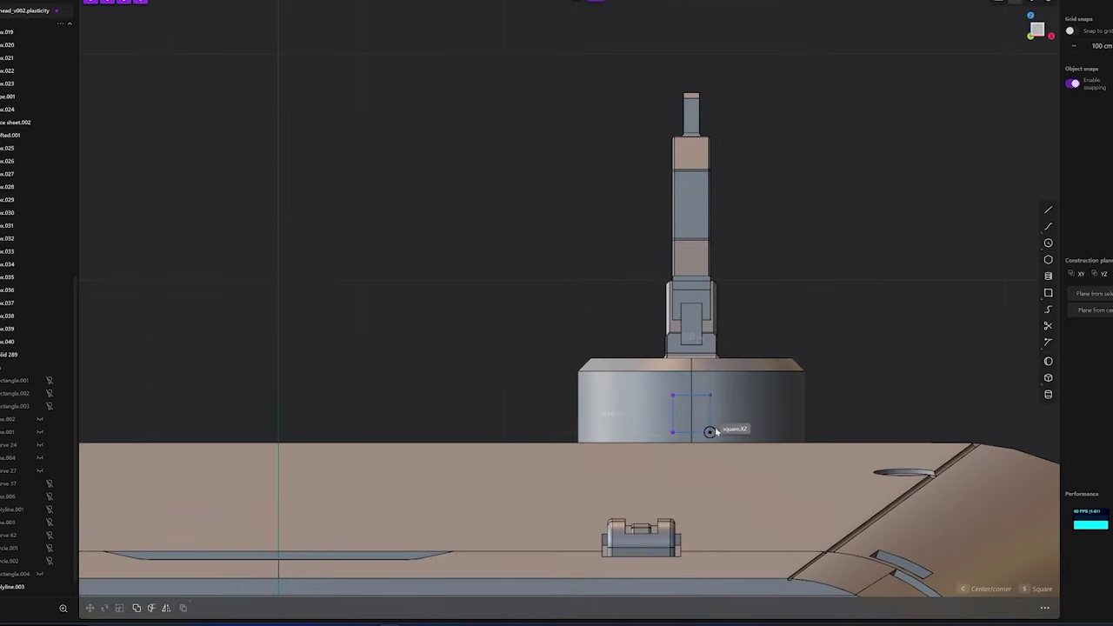
click(713, 434)
middle_drag(713, 434, 688, 418)
key(g)
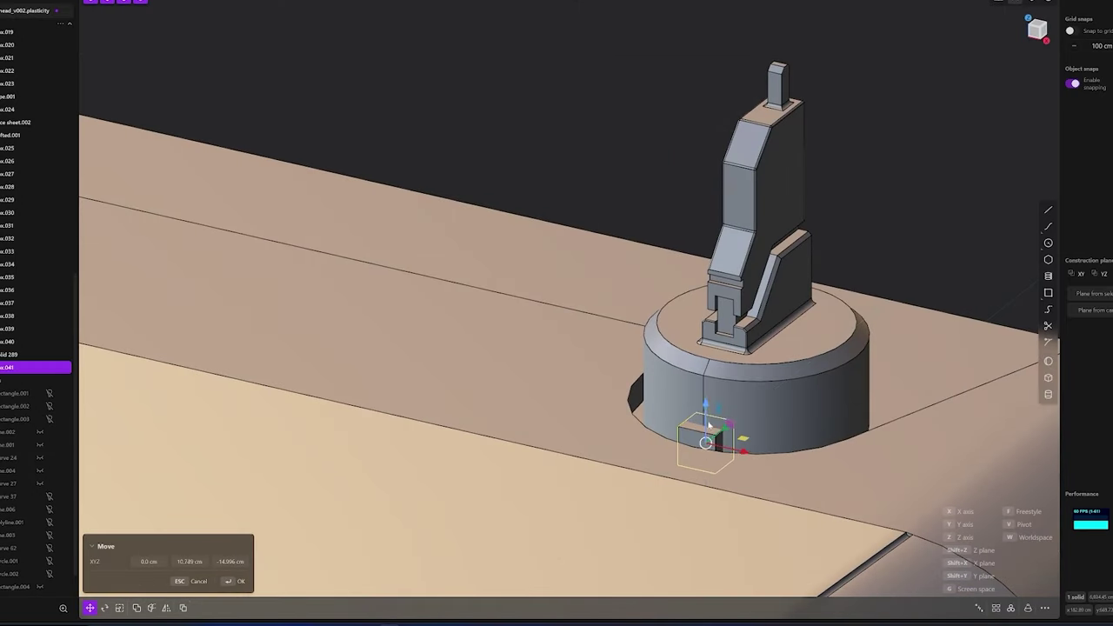
click(708, 372)
key(1)
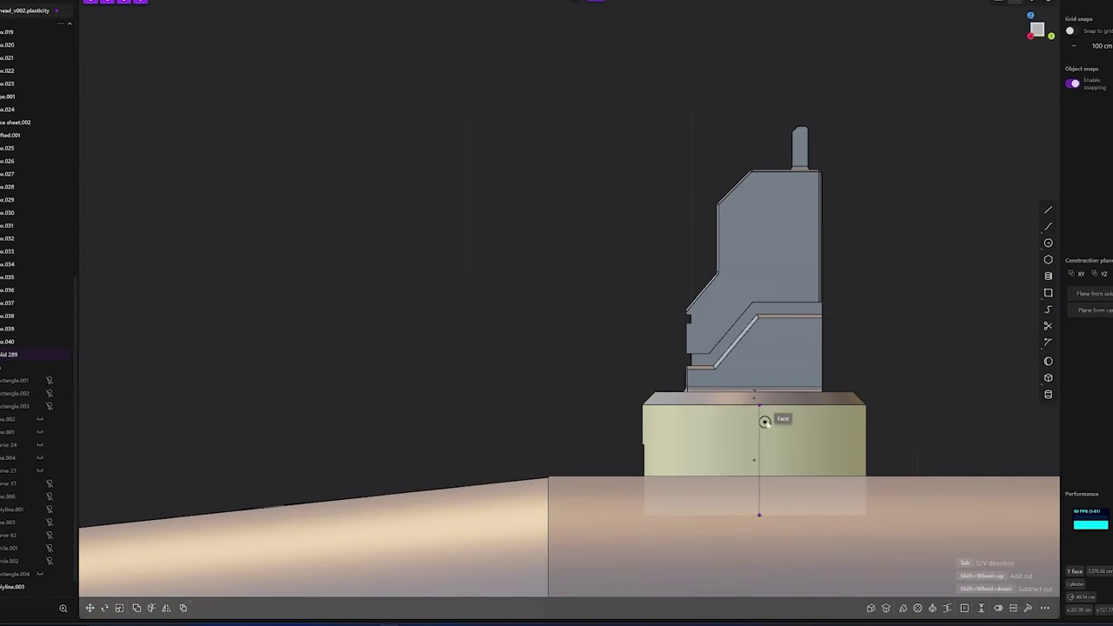
Offset the recessed face of the notch in the mount
click(756, 432)
middle_drag(756, 432, 803, 437)
key(o)
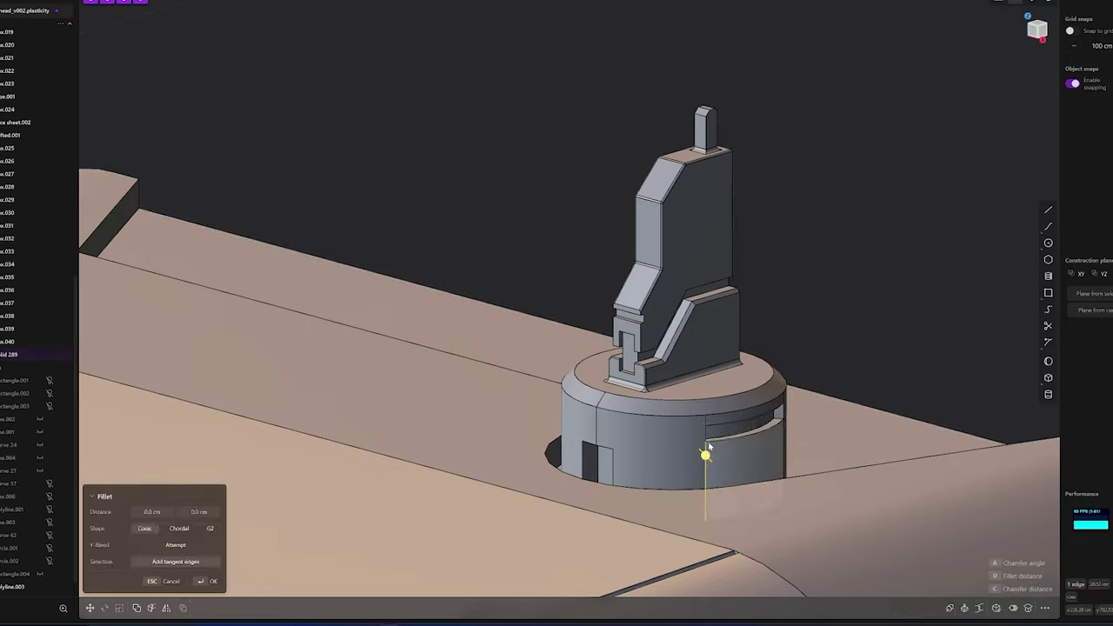
mouse_move(709, 446)
middle_down()
mouse_move(797, 442)
mouse_move(631, 432)
mouse_move(881, 445)
middle_up()
key(Escape)
Fillet the groove's corner edges on the head body, increasing the rounding
click(630, 432)
key(f)
click(462, 442)
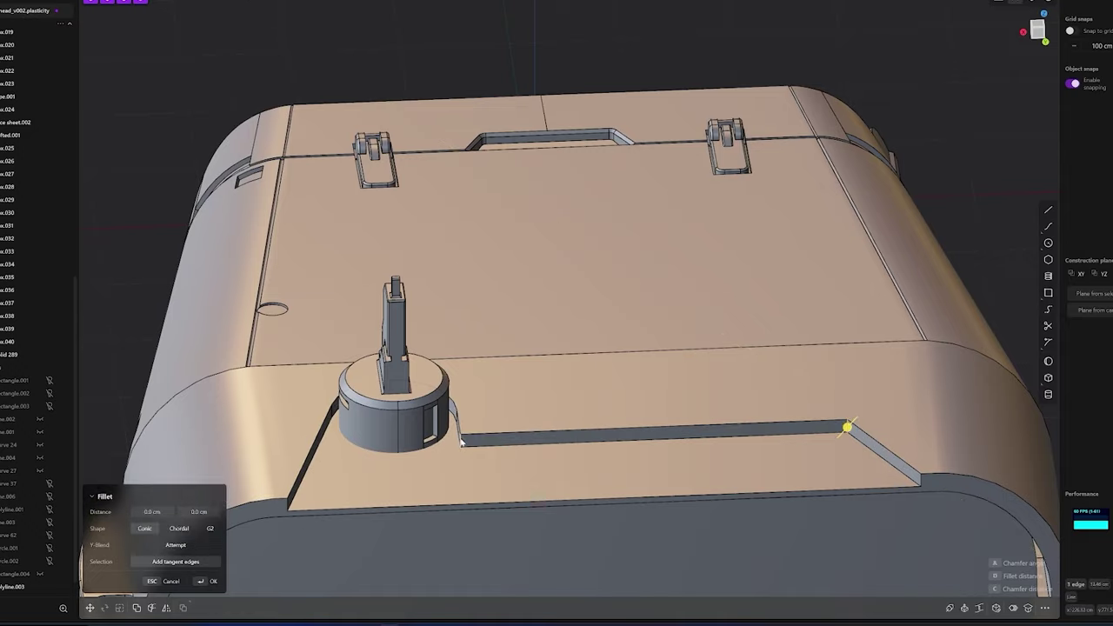
scroll(463, 440, up, 2)
scroll(451, 439, up, 2)
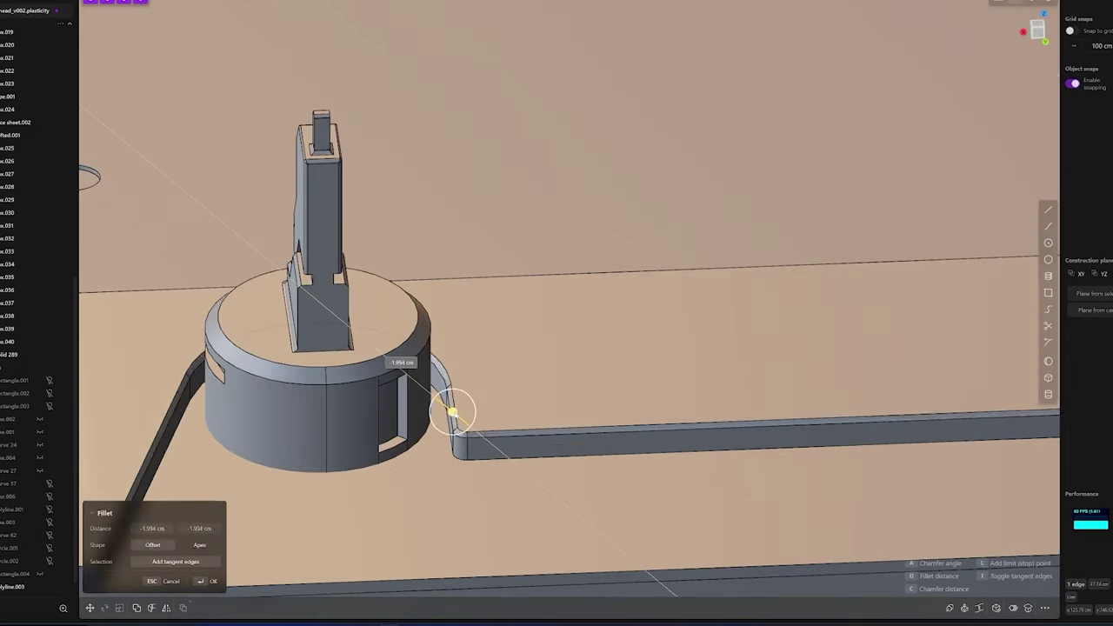
scroll(454, 414, down, 3)
middle_drag(551, 447, 882, 236)
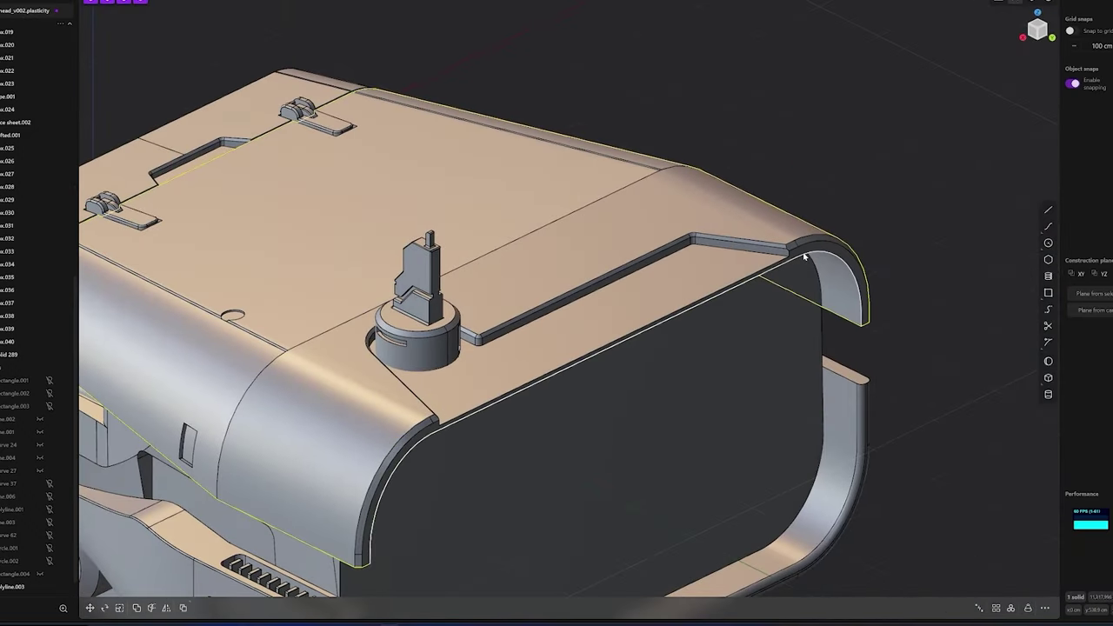
key(KP_1)
middle_drag(795, 249, 1048, 294)
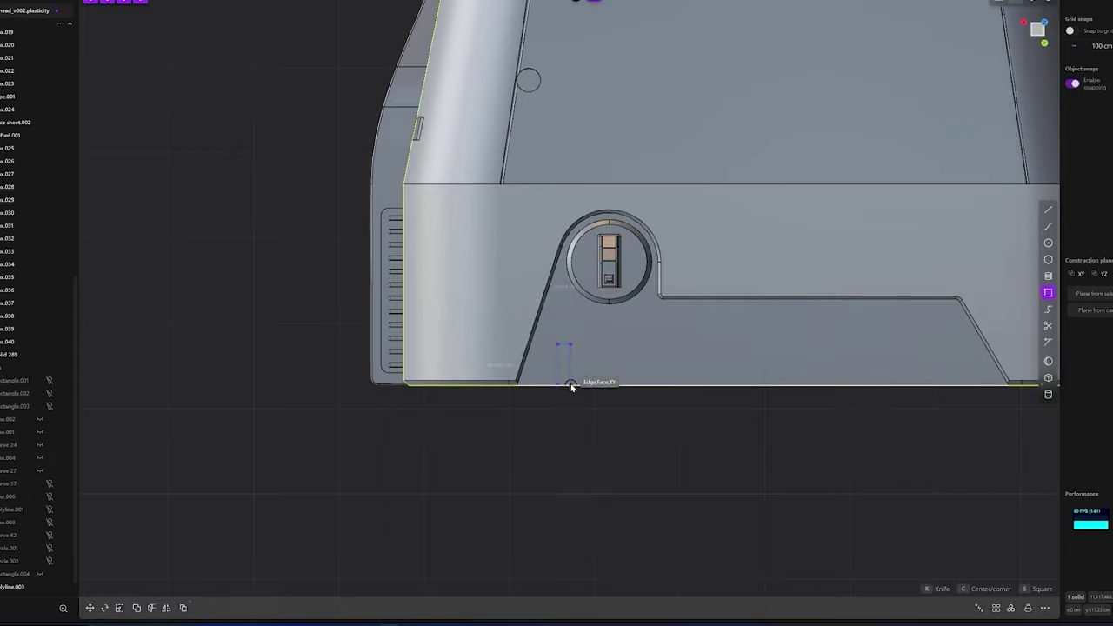
Finish drawing the thin vent rectangle in the straight-on side view
click(571, 386)
scroll(572, 386, up, 1)
middle_drag(559, 360, 598, 340)
key(KP_1)
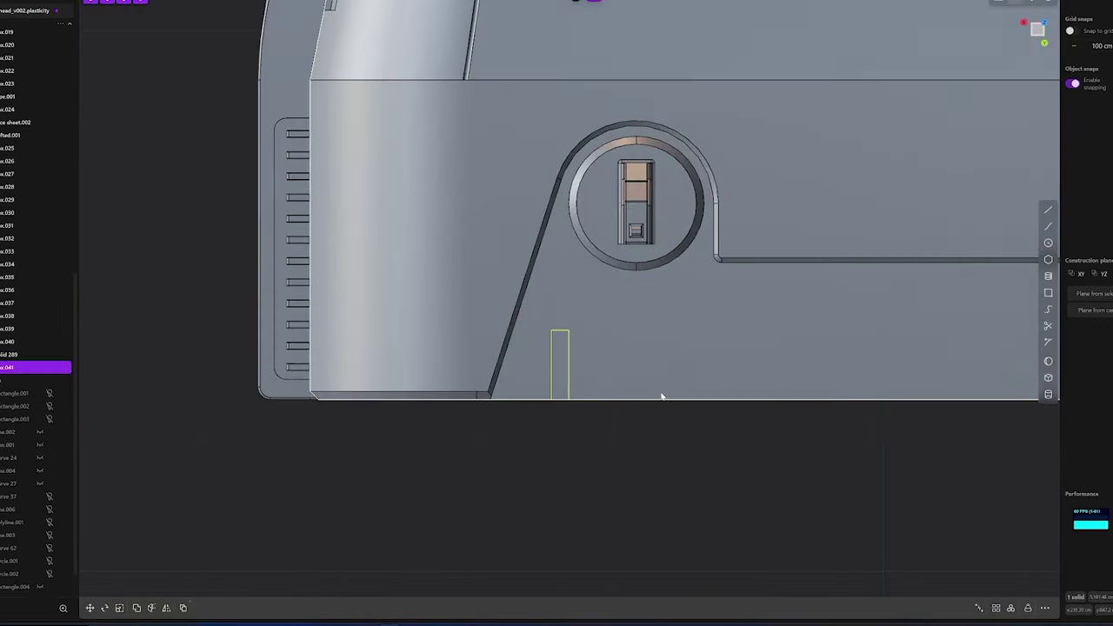
scroll(661, 396, down, 2)
Array the rectangle into twelve copies along the edge and set the combine mode to subtraction
key(alt+a)
middle_drag(834, 402, 869, 295)
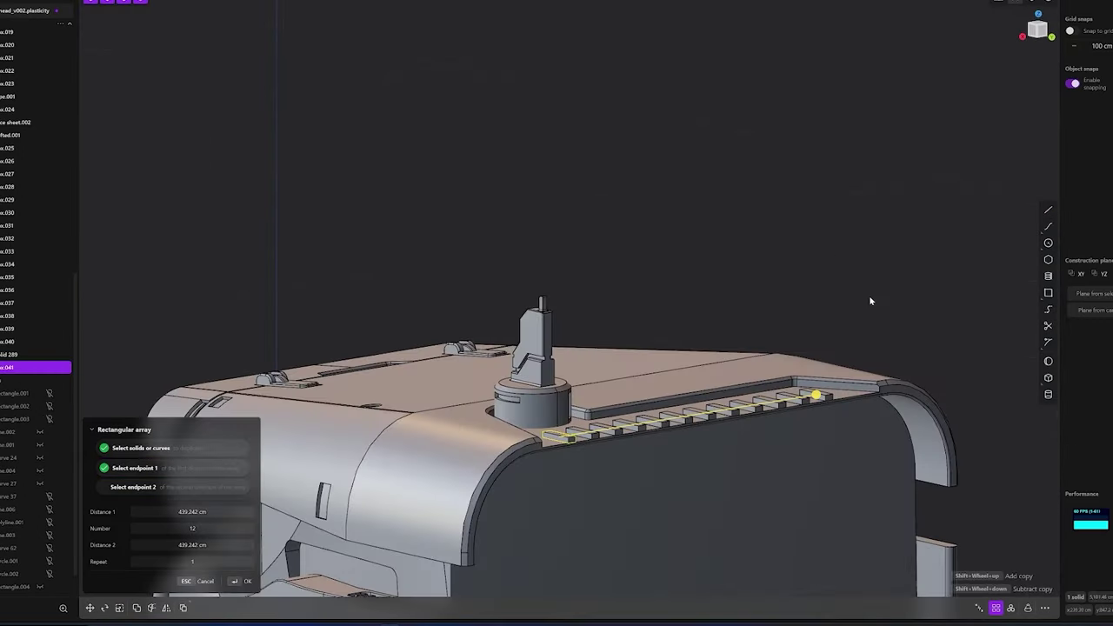
key(Return)
scroll(307, 461, up, 3)
key(g)
key(Return)
key(shift+d)
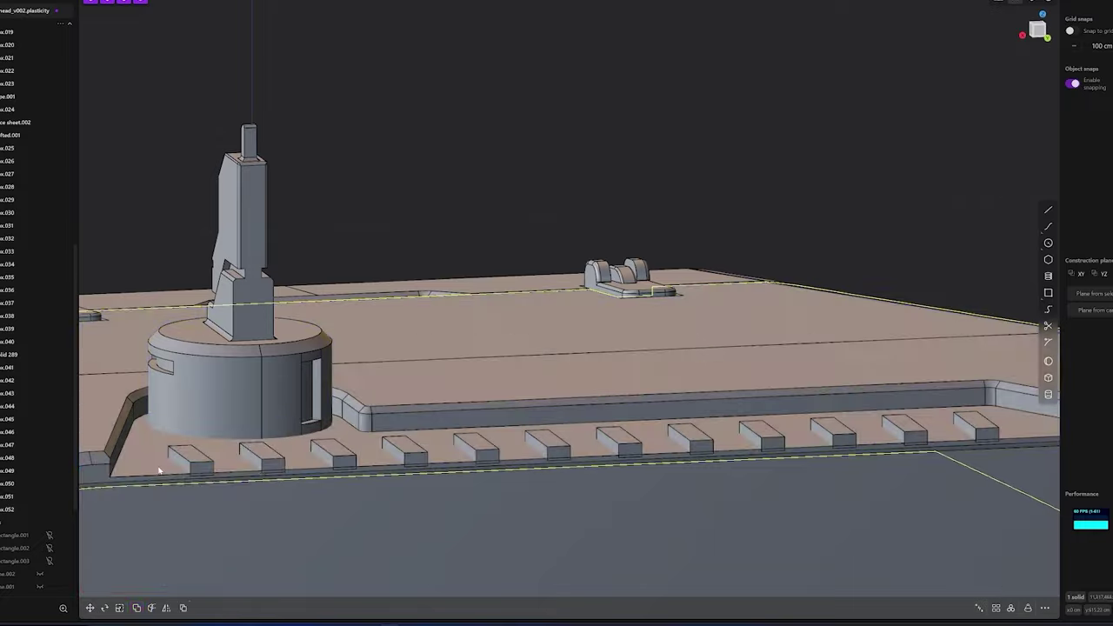
mouse_move(307, 461)
middle_down()
mouse_move(929, 437)
mouse_move(581, 504)
mouse_move(452, 443)
mouse_move(586, 450)
middle_up()
Cut the first slots and select the four lowest boxes to reposition
key(Return)
click(470, 445)
key(o)
key(Escape)
drag(470, 445, 575, 332)
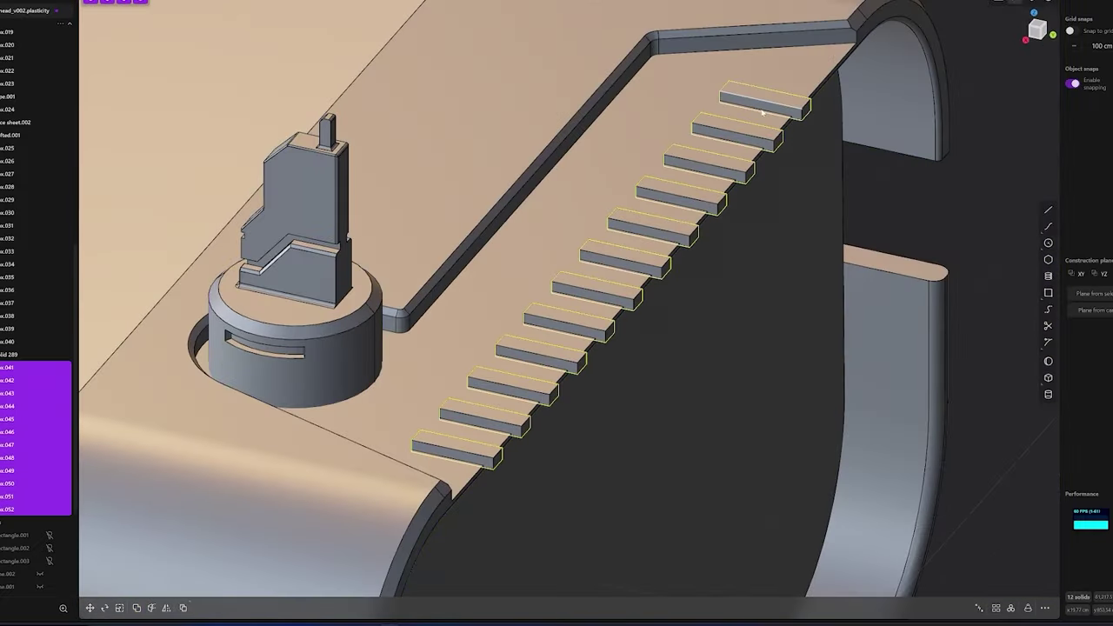
middle_drag(762, 112, 489, 443)
Move the remaining boxes along the sloped edge and Boolean-subtract them from the body
key(g)
mouse_move(688, 423)
middle_down()
mouse_move(671, 410)
mouse_move(724, 417)
mouse_move(598, 402)
middle_up()
key(Return)
key(shift+b)
key(Return)
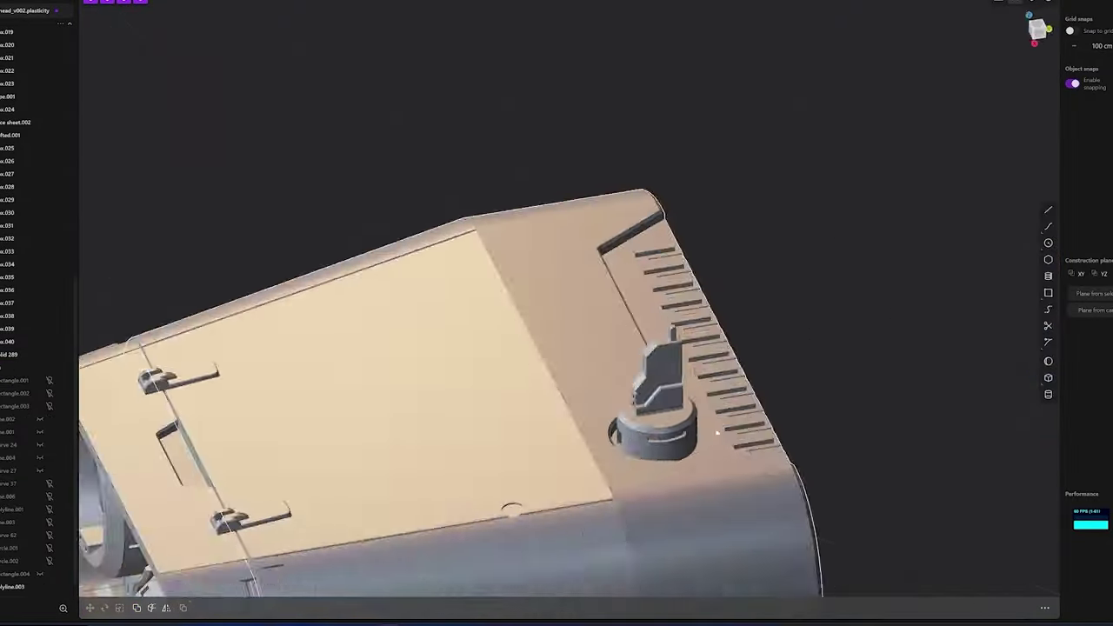
mouse_move(836, 334)
middle_down()
mouse_move(644, 389)
mouse_move(666, 186)
middle_up()
scroll(644, 390, down, 5)
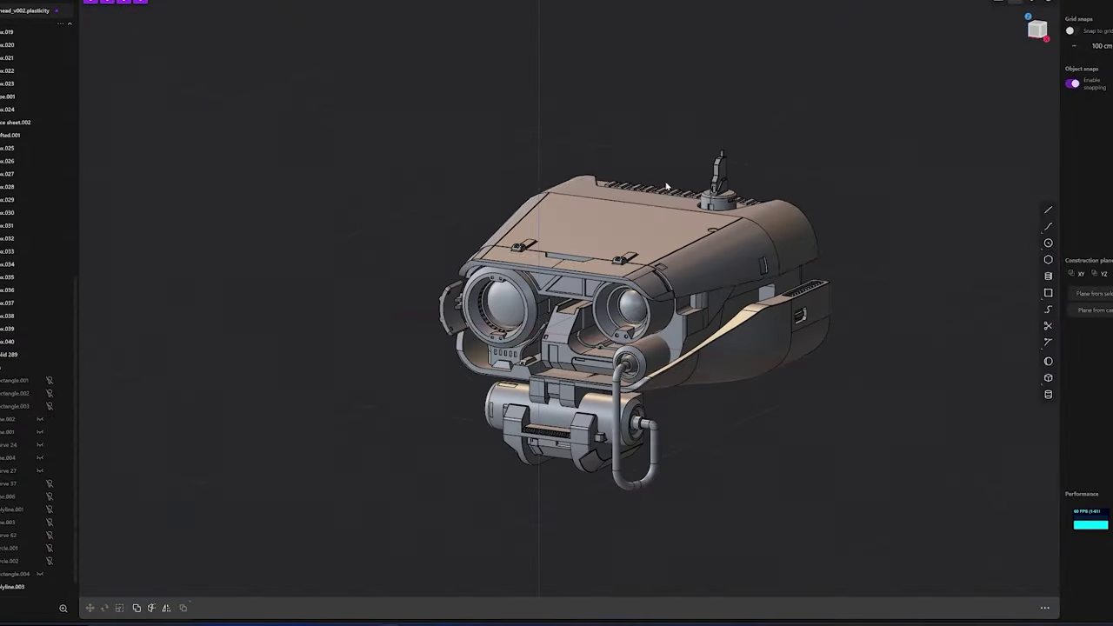
Offset the bracket face beside the eye lens and place a small cylinder on it
mouse_move(637, 262)
middle_down()
mouse_move(591, 377)
mouse_move(551, 373)
mouse_move(716, 410)
middle_up()
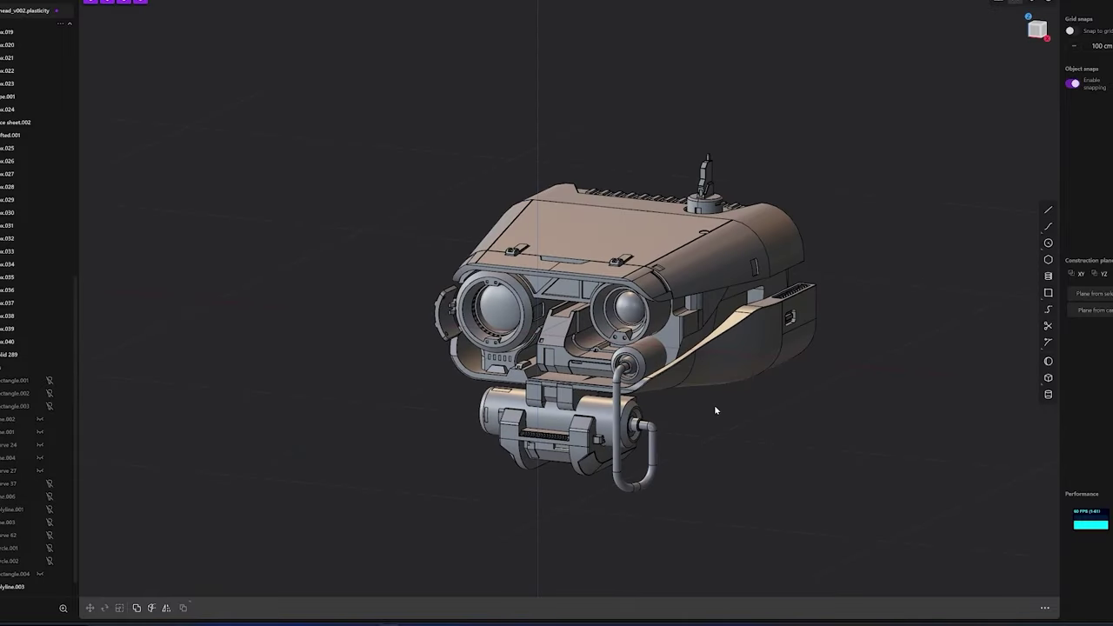
scroll(716, 409, up, 3)
scroll(716, 410, up, 5)
click(722, 361)
key(o)
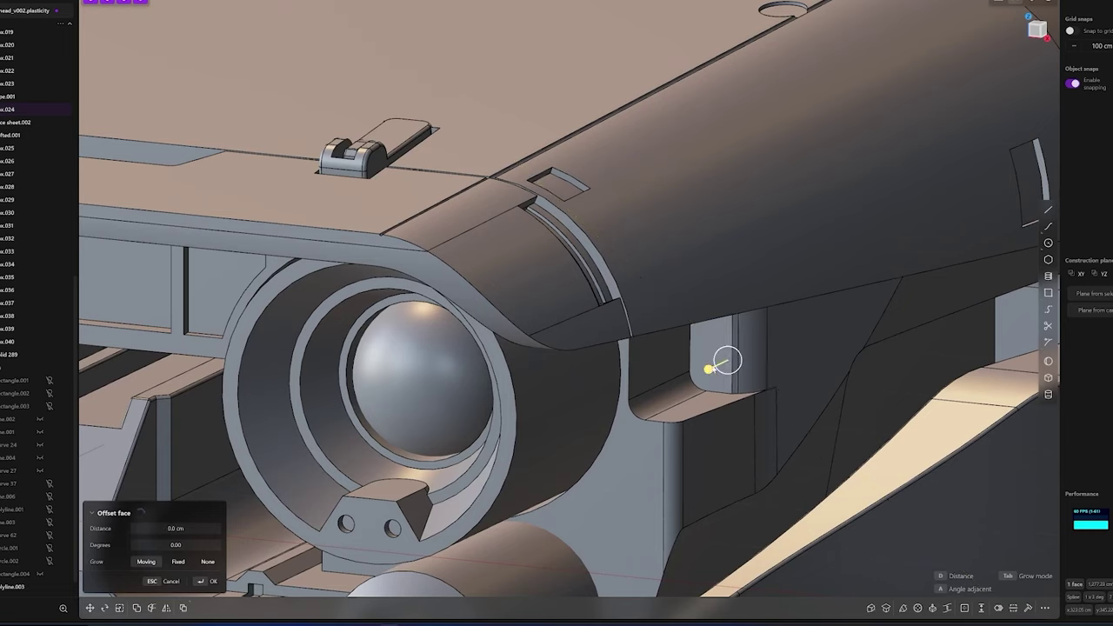
key(l)
key(KP_1)
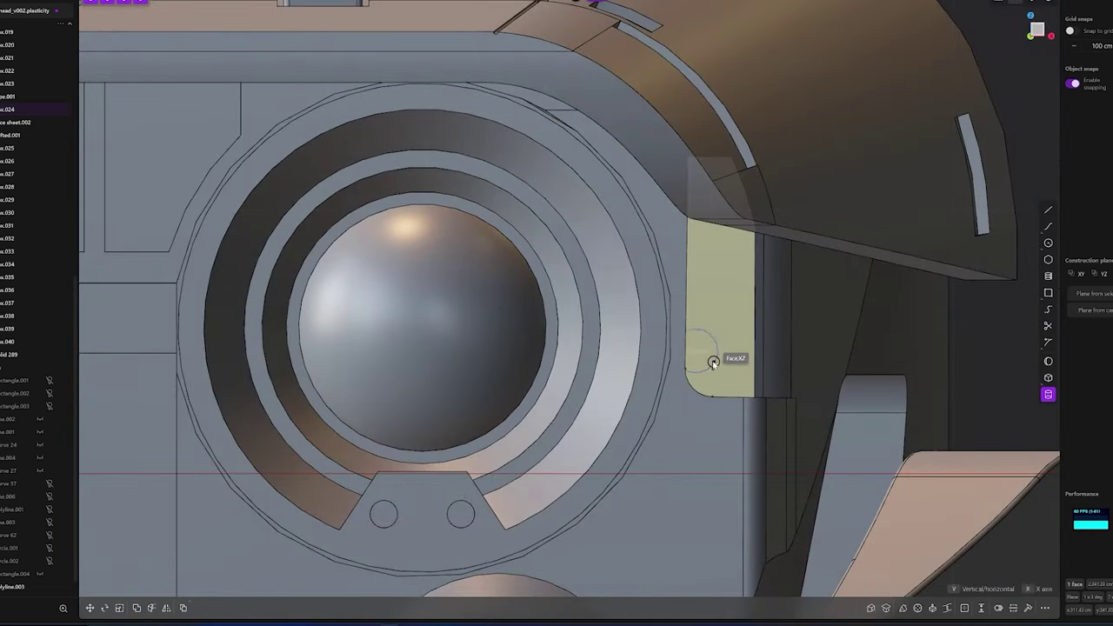
click(713, 362)
key(g)
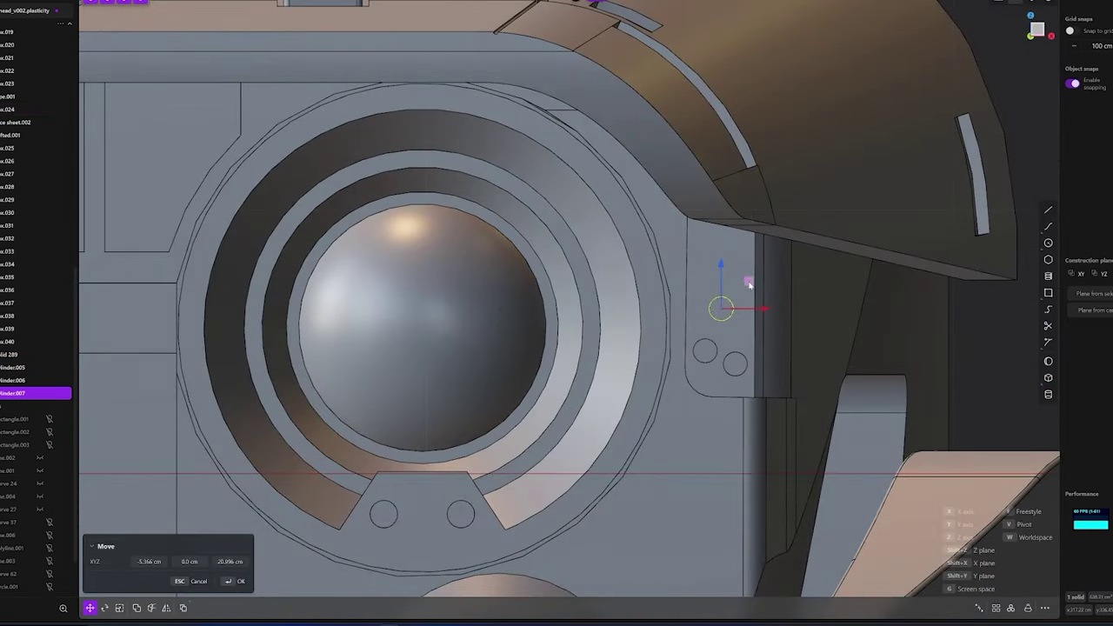
middle_drag(750, 284, 601, 372)
click(706, 345)
Offset a cylinder's end face, then push all three cylinders into the bracket
click(713, 375)
key(o)
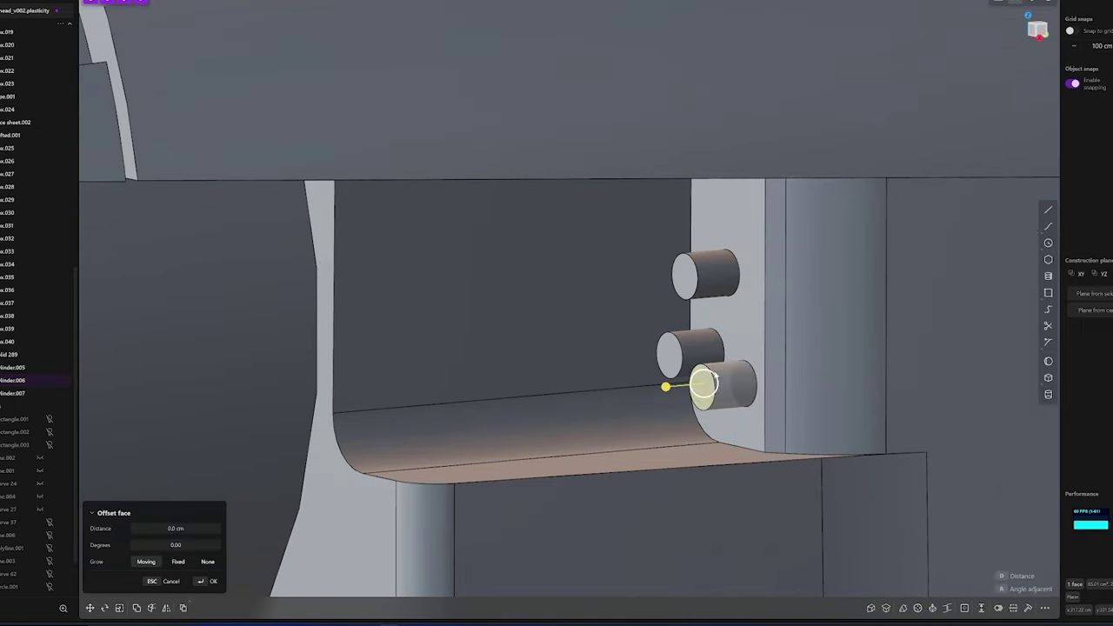
scroll(688, 366, up, 2)
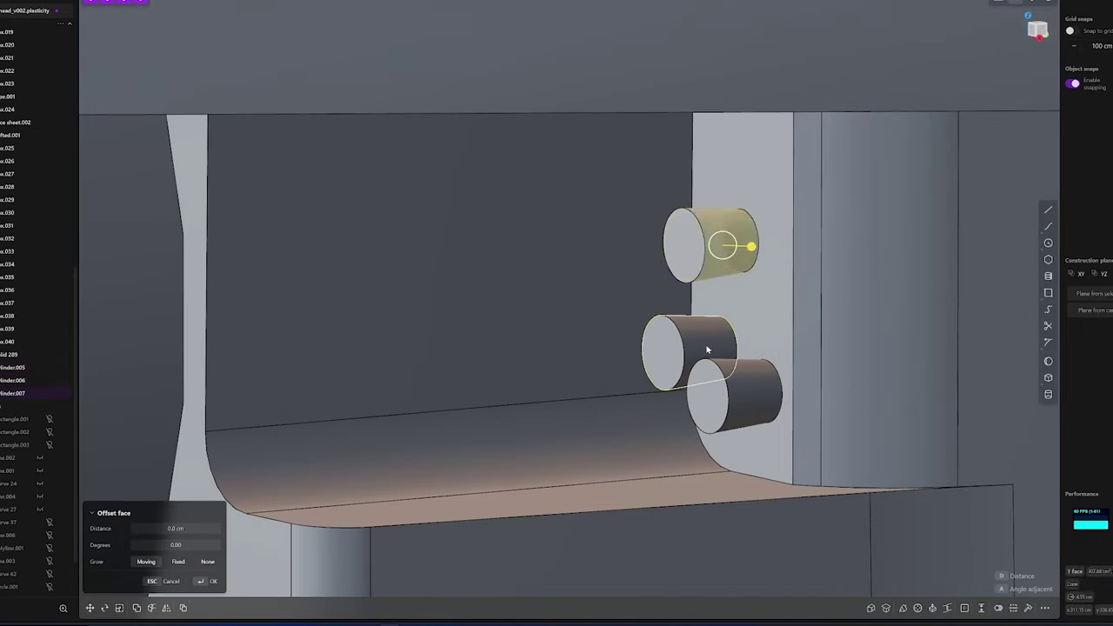
key(Return)
key(g)
middle_drag(757, 303, 780, 313)
Fillet the cylinder rims and recess their end faces to form bolt heads
key(Return)
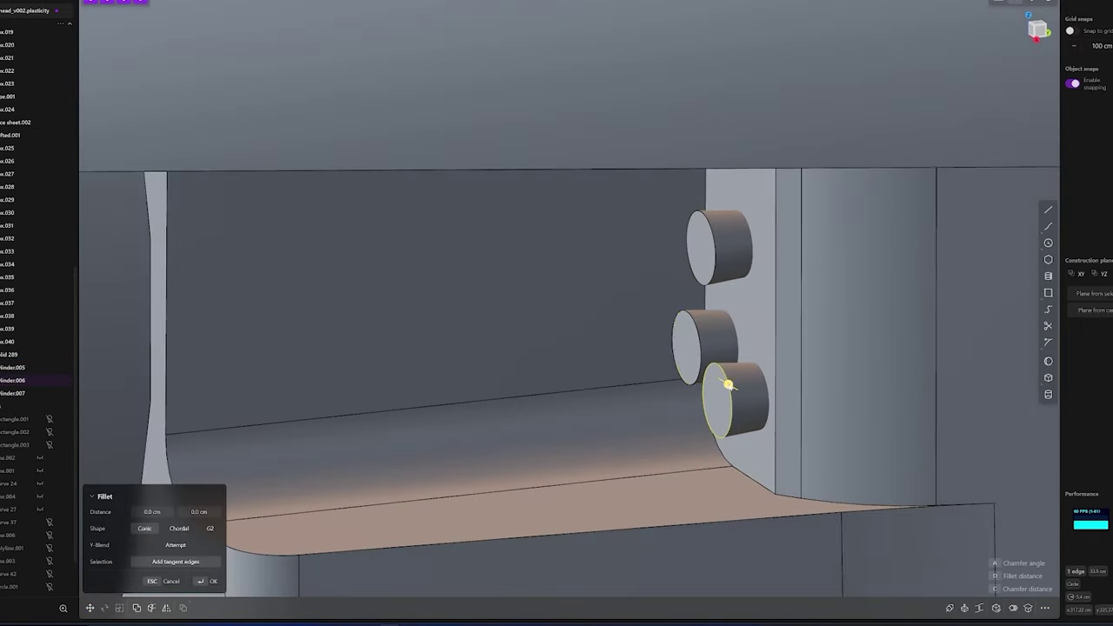
click(721, 378)
shift+click(690, 318)
key(f)
middle_drag(688, 348, 720, 248)
shift+click(719, 248)
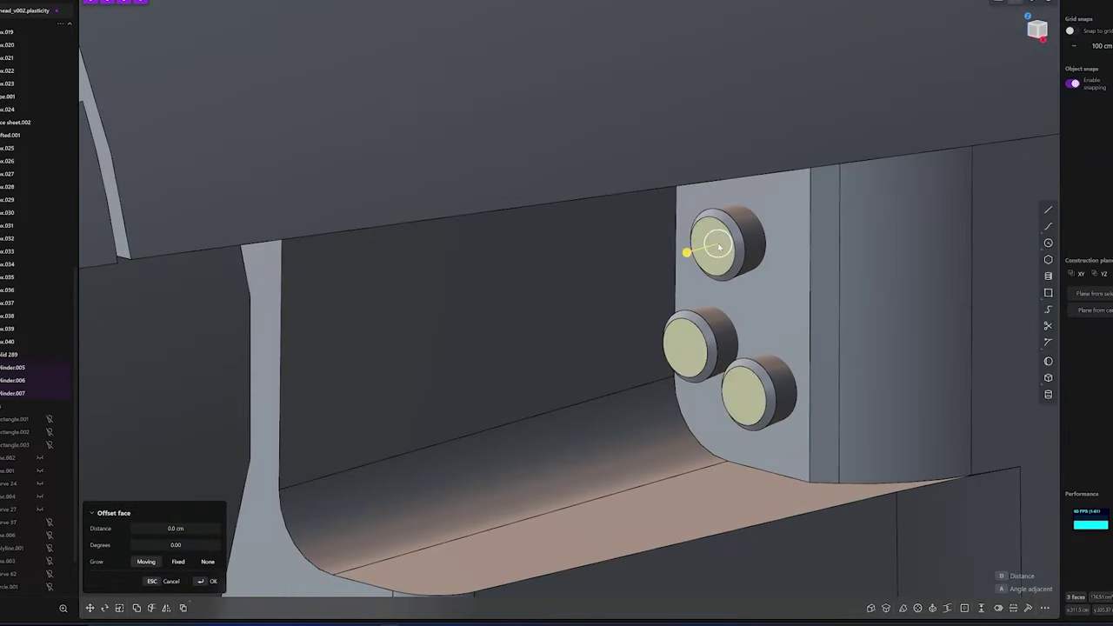
scroll(716, 405, down, 3)
key(Return)
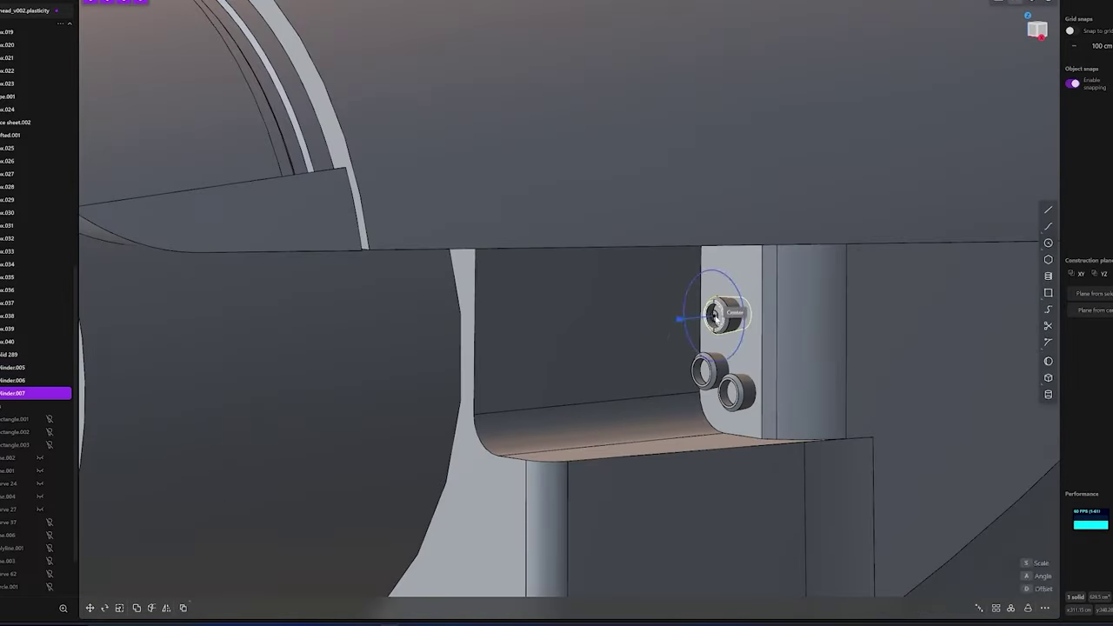
middle_drag(691, 319, 608, 163)
middle_drag(658, 264, 676, 425)
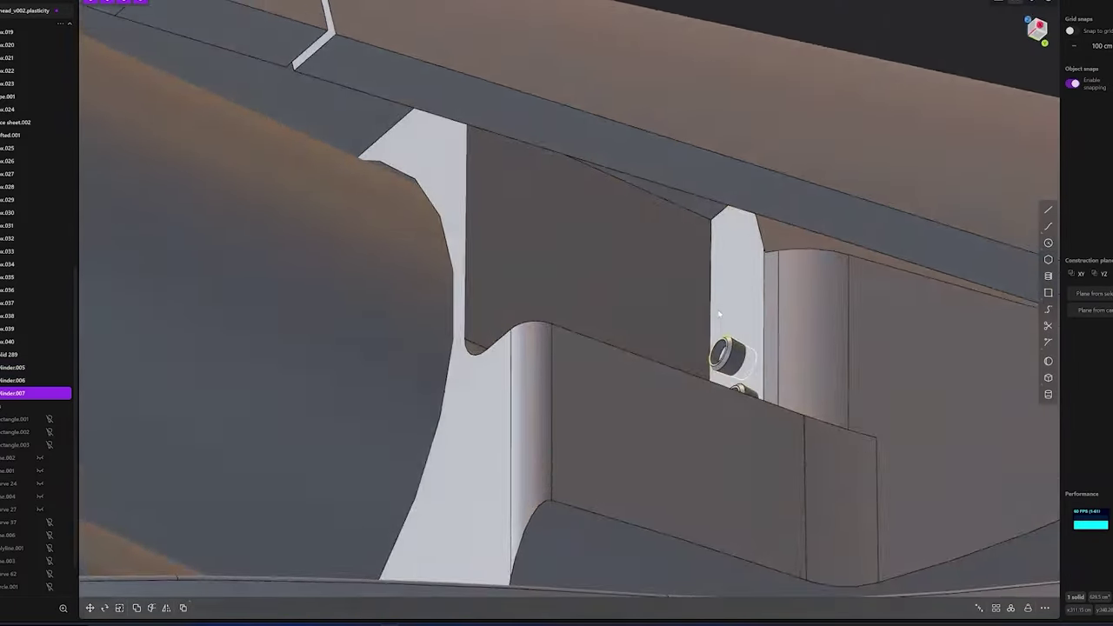
Draw an L-shaped cable path from the rivets, then sketch and rotate a triangle profile
key(l)
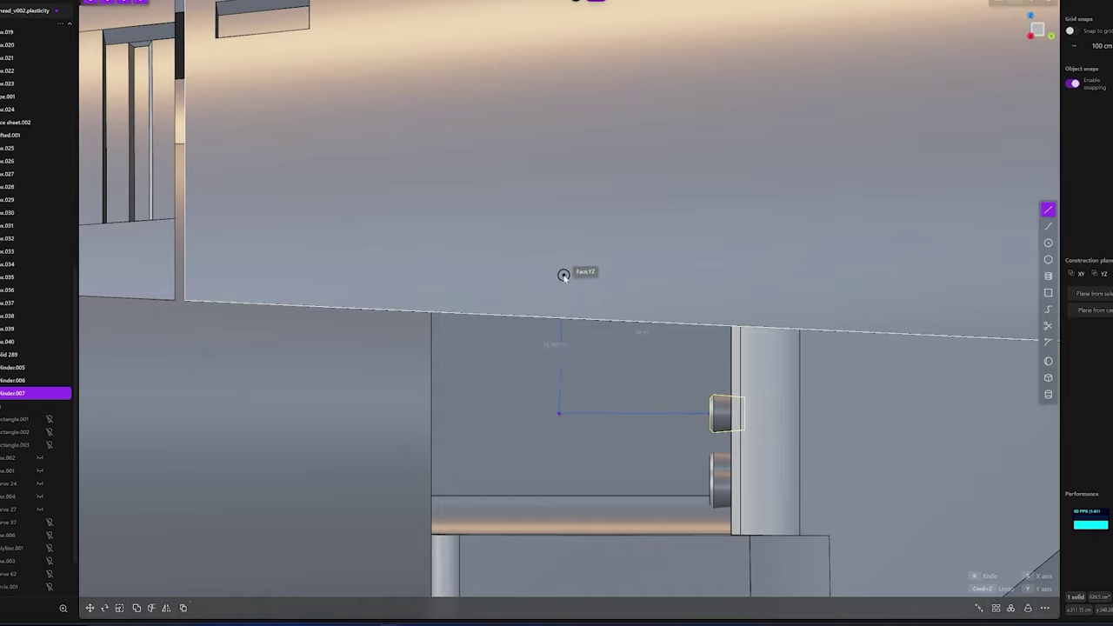
click(564, 275)
middle_drag(564, 275, 700, 364)
key(Return)
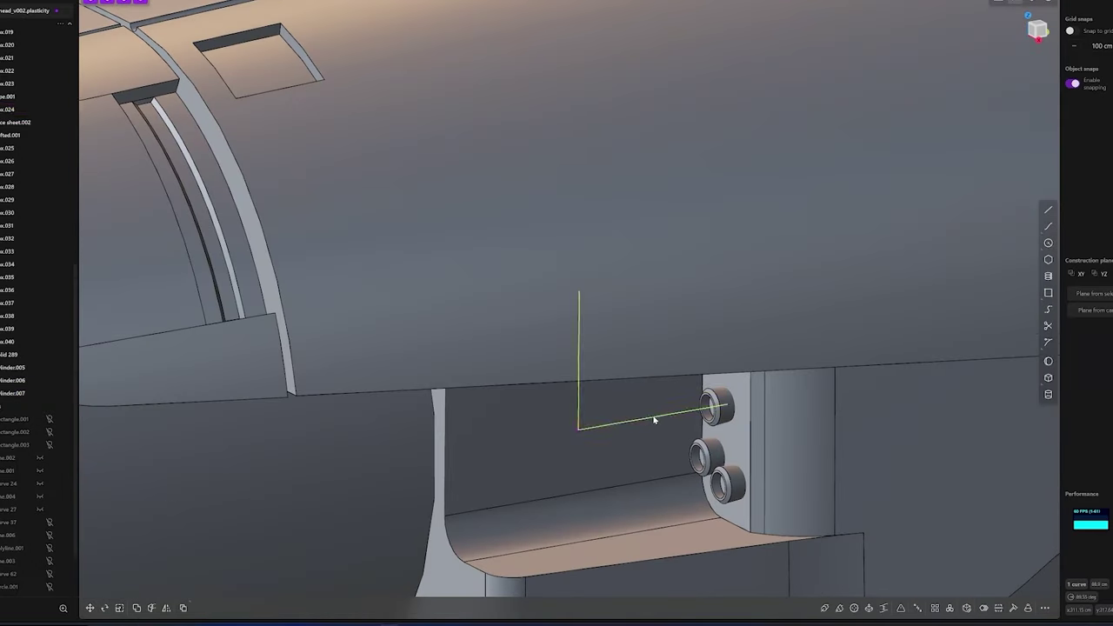
click(697, 421)
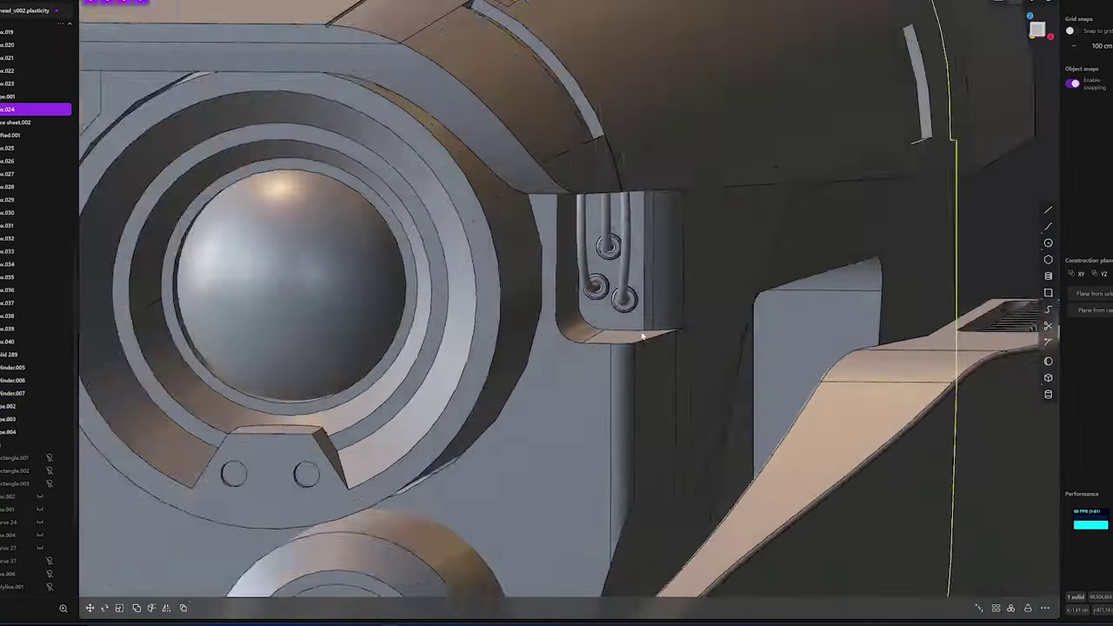
key(l)
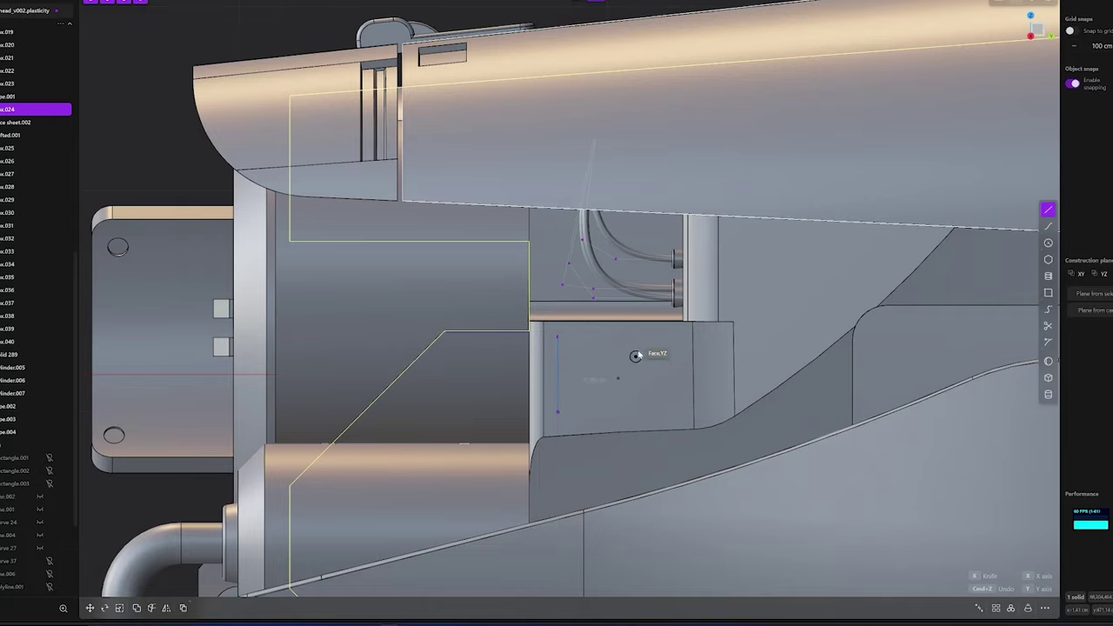
key(r)
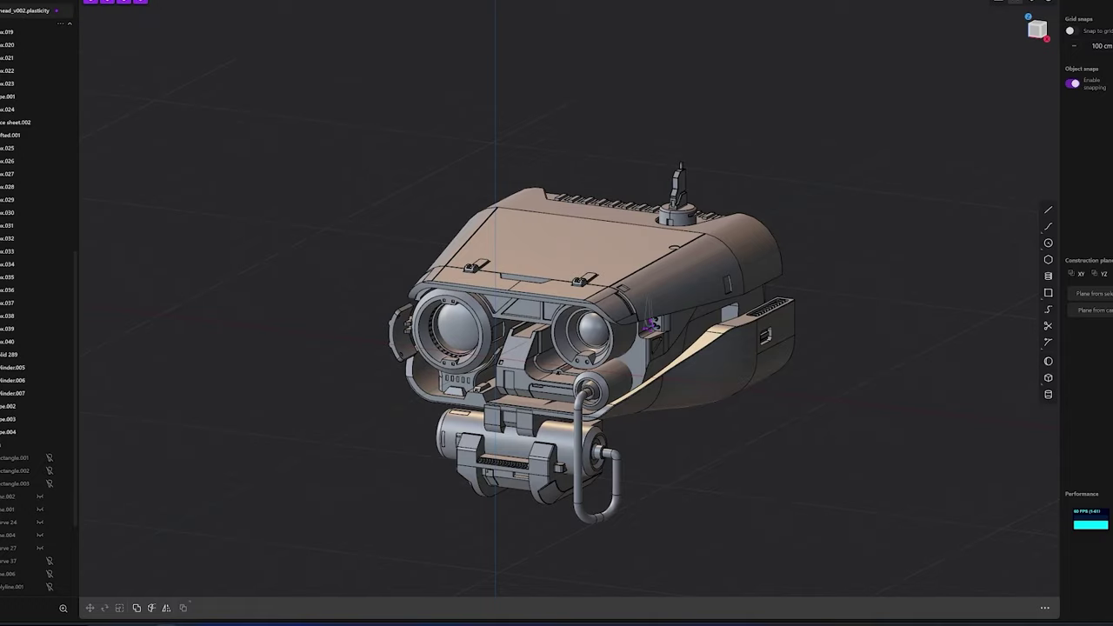
Draw a line to the inset panel corner, slide that vertex about -2 cm, and shift the top curve
scroll(652, 329, up, 10)
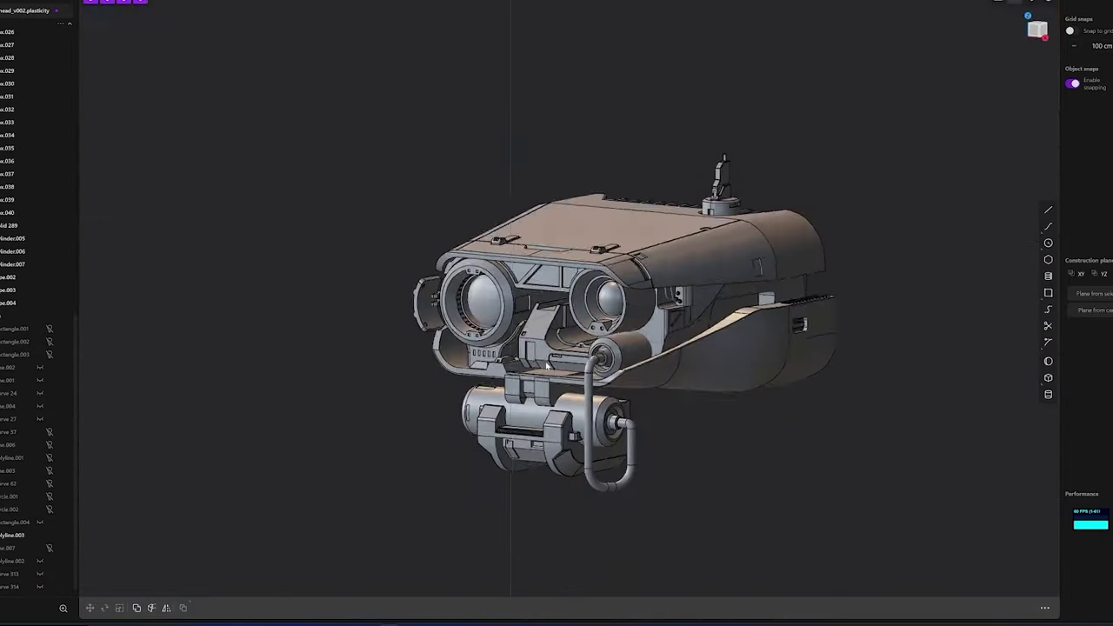
click(1048, 4)
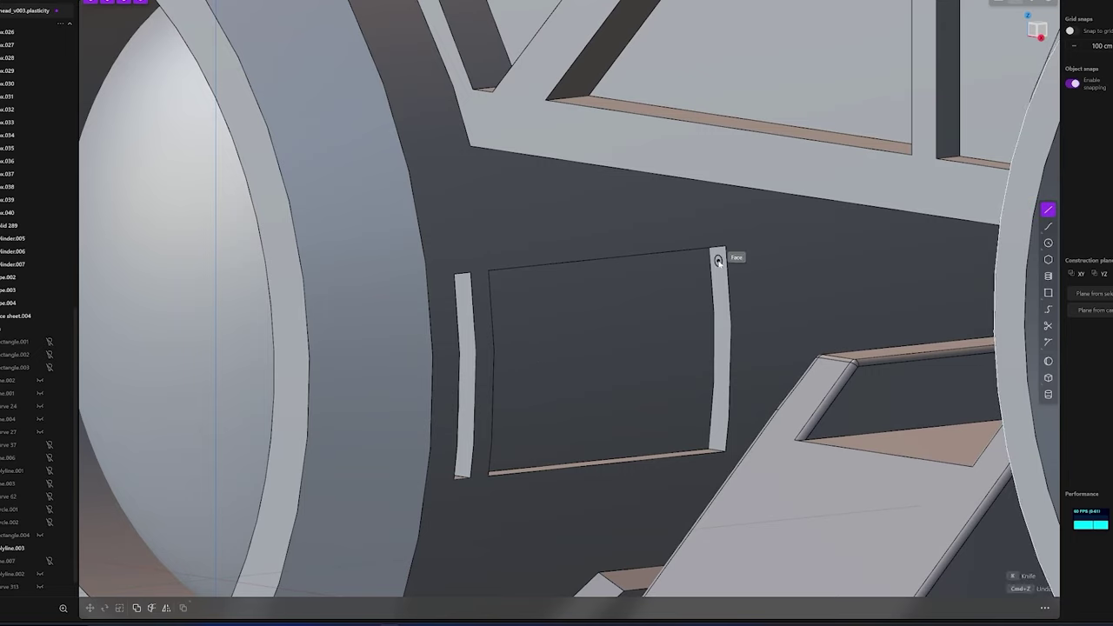
click(480, 287)
scroll(519, 278, up, 10)
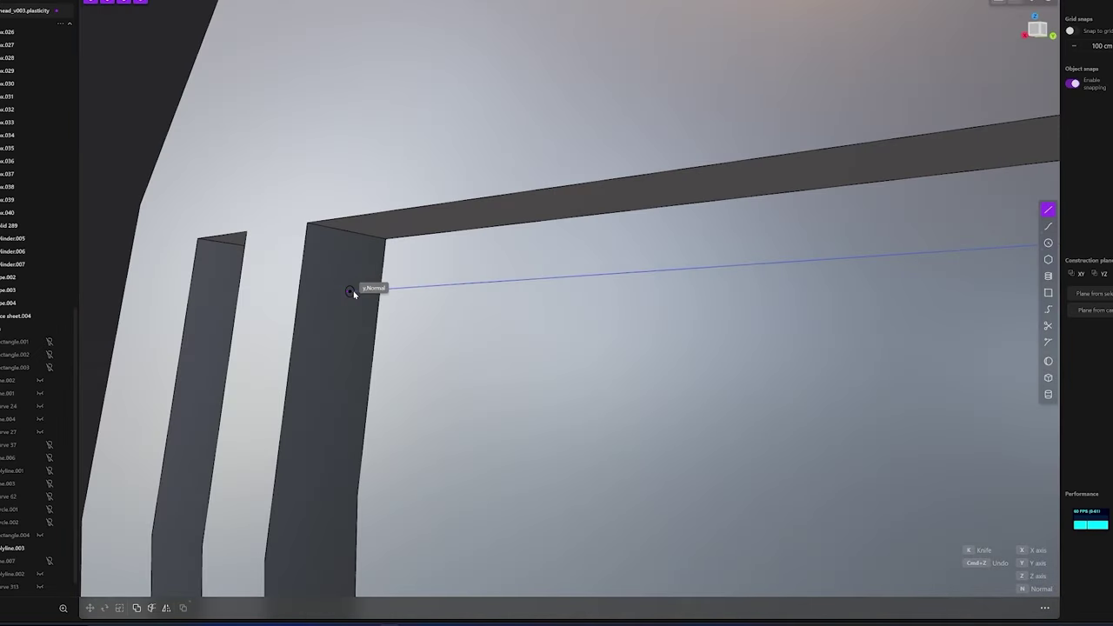
key(g)
middle_drag(415, 298, 375, 295)
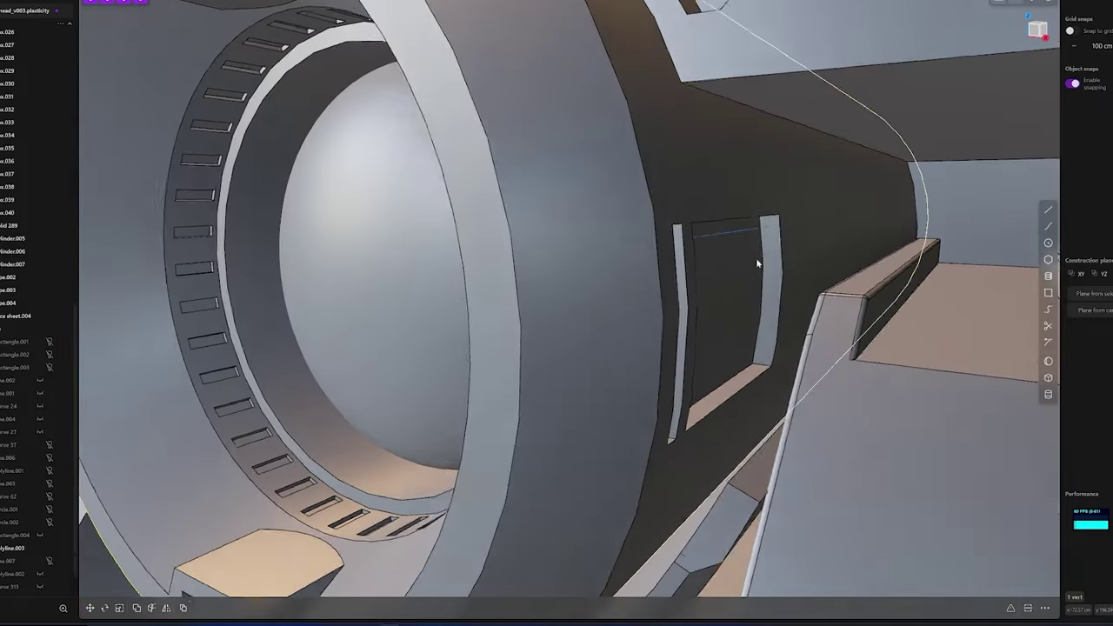
key(Escape)
click(750, 229)
key(g)
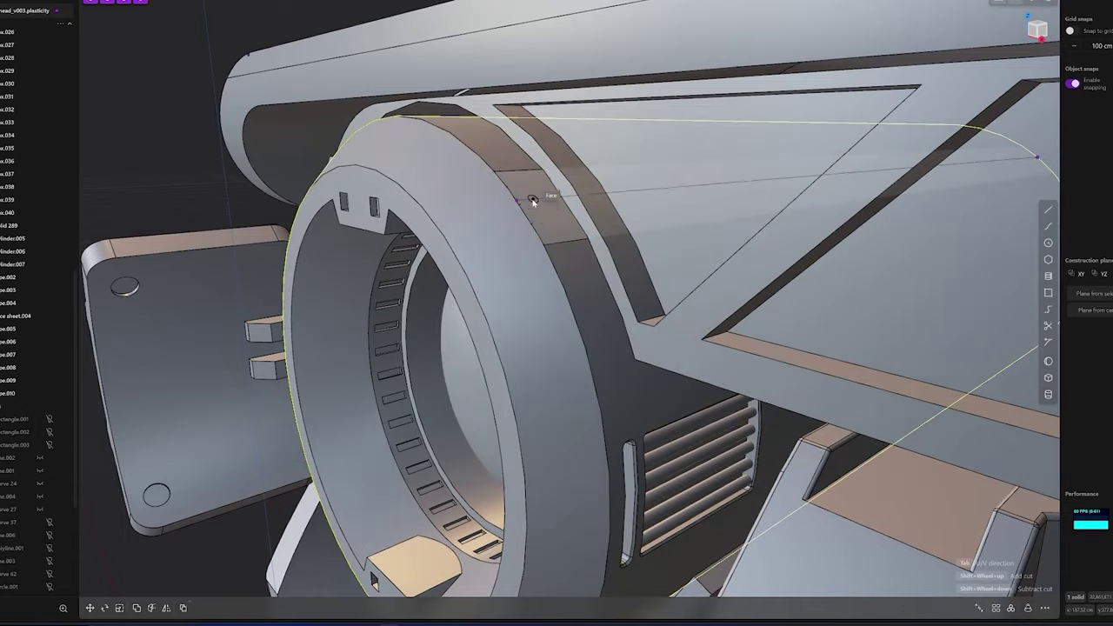
Offset the inset panel's recess faces slightly inward
key(o)
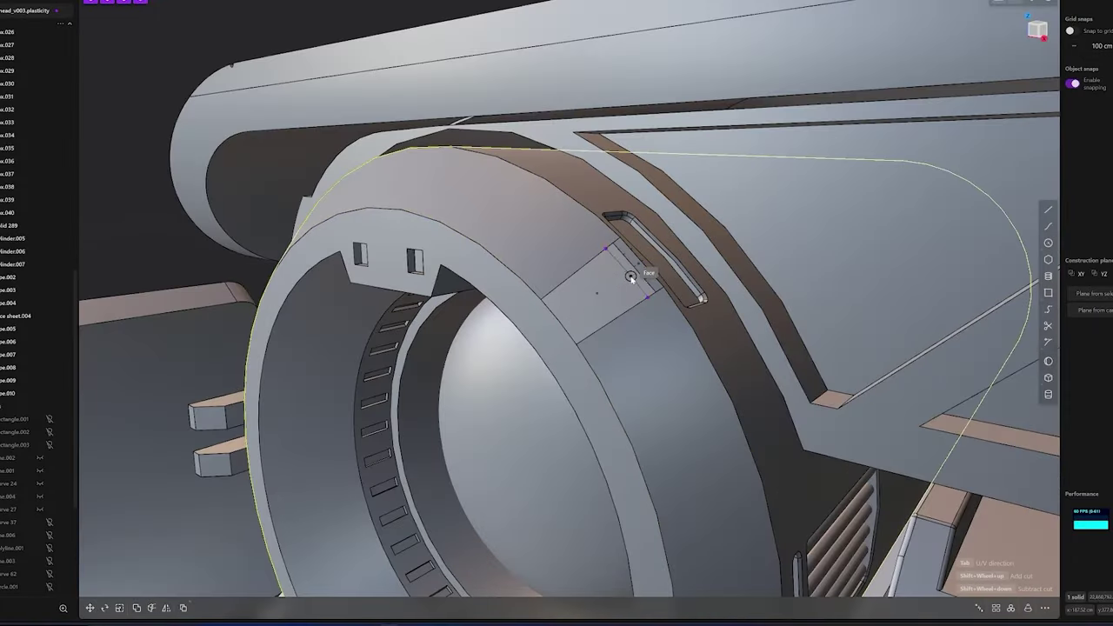
click(630, 276)
key(o)
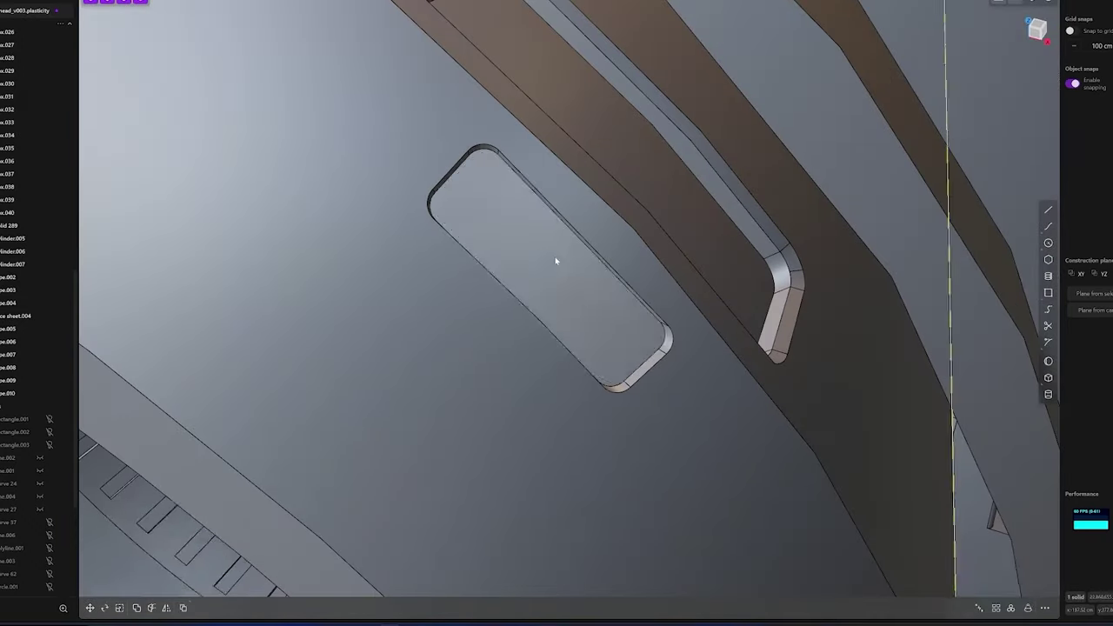
key(o)
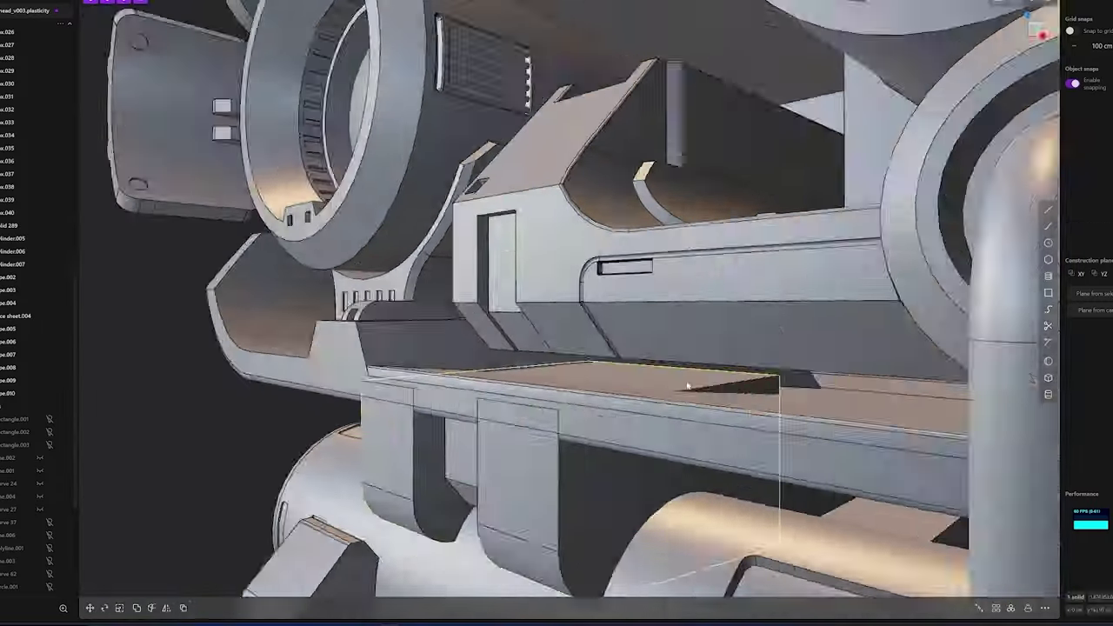
Offset the lower jaw's ledge face and check it from a straight front view
key(o)
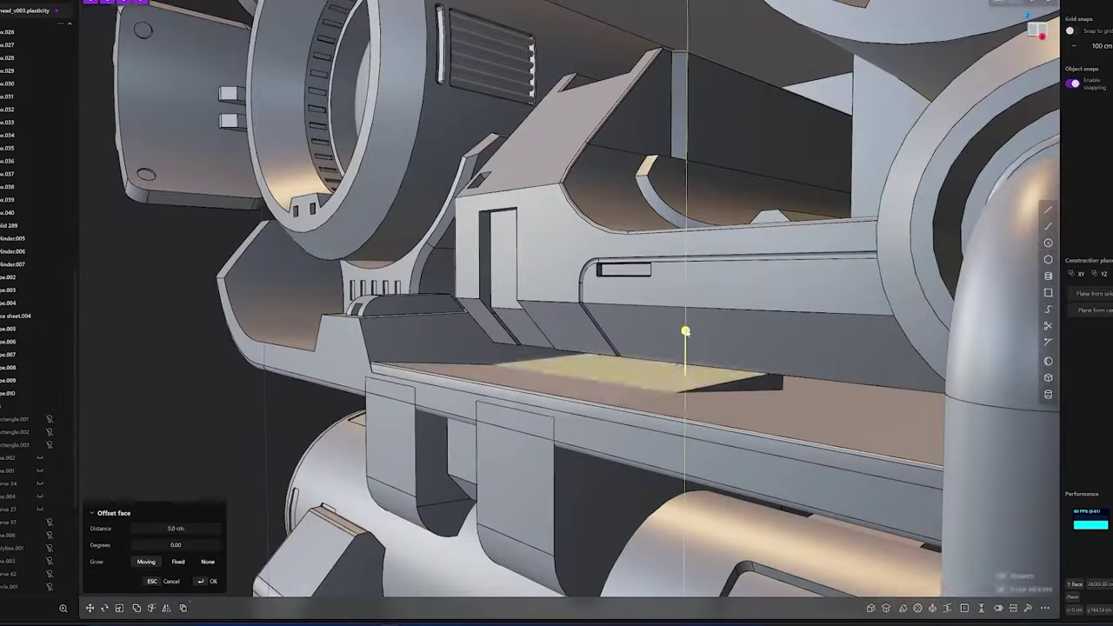
scroll(688, 365, down, 2)
scroll(675, 378, down, 2)
scroll(671, 418, down, 2)
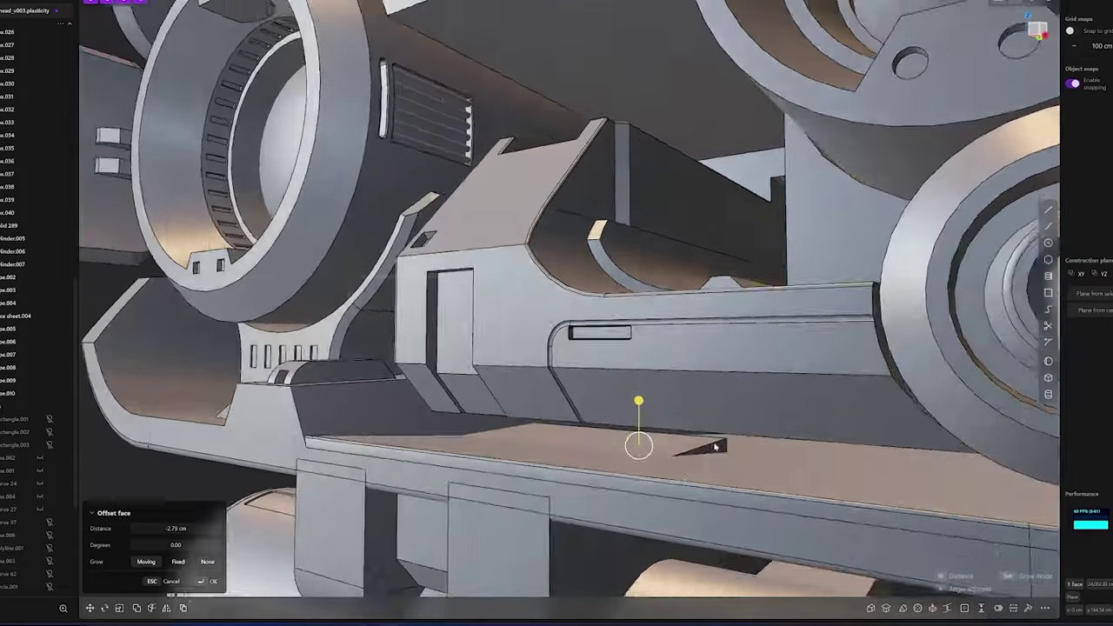
scroll(638, 403, down, 4)
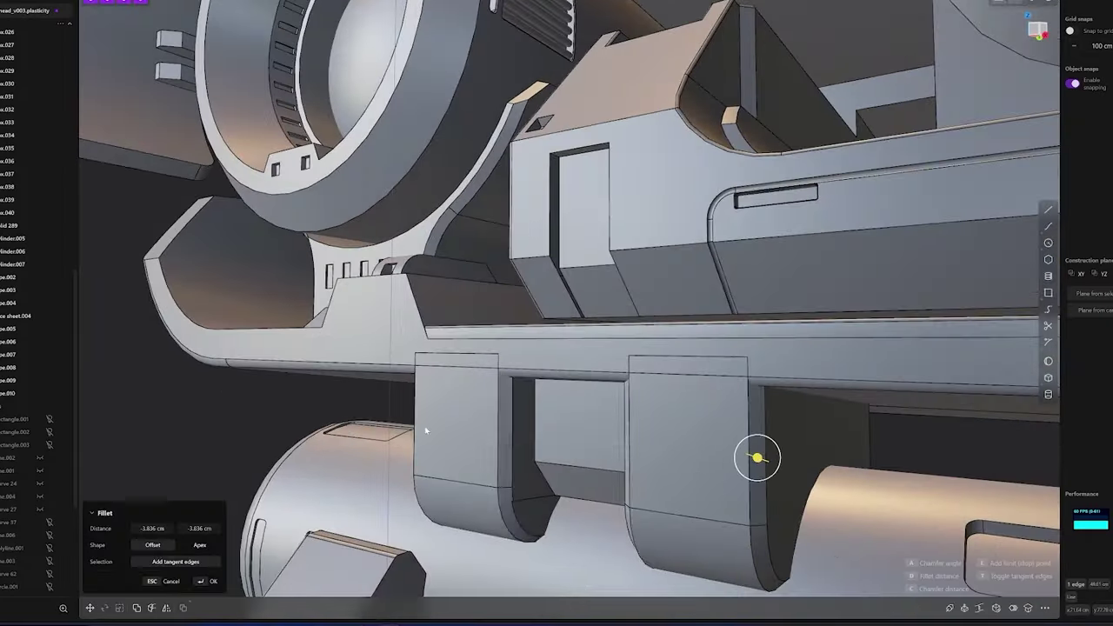
key(KP_1)
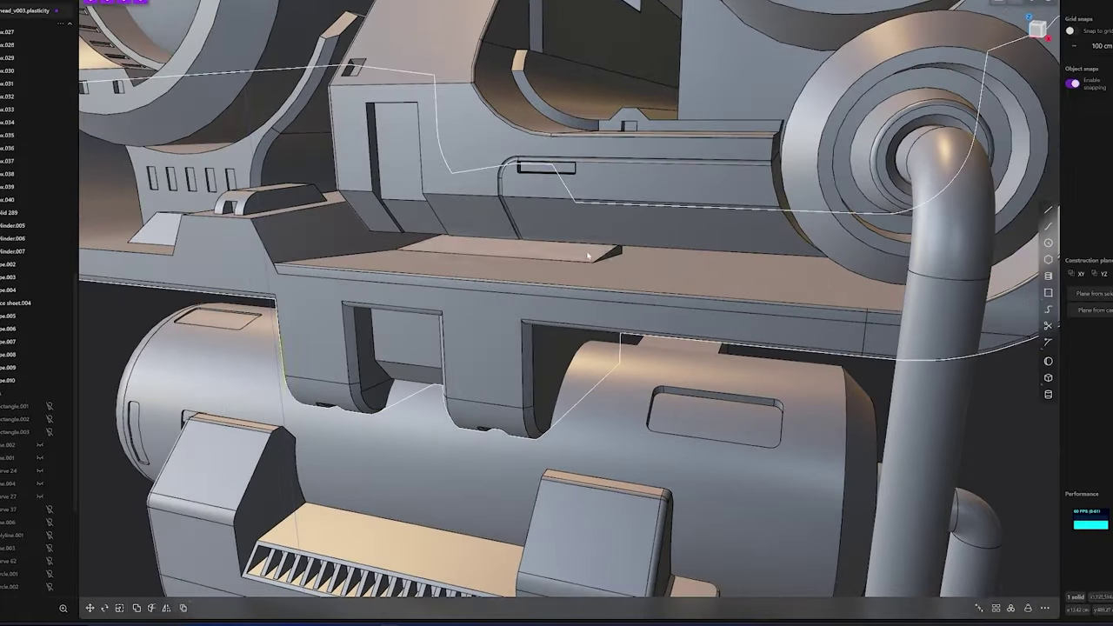
middle_drag(588, 256, 620, 259)
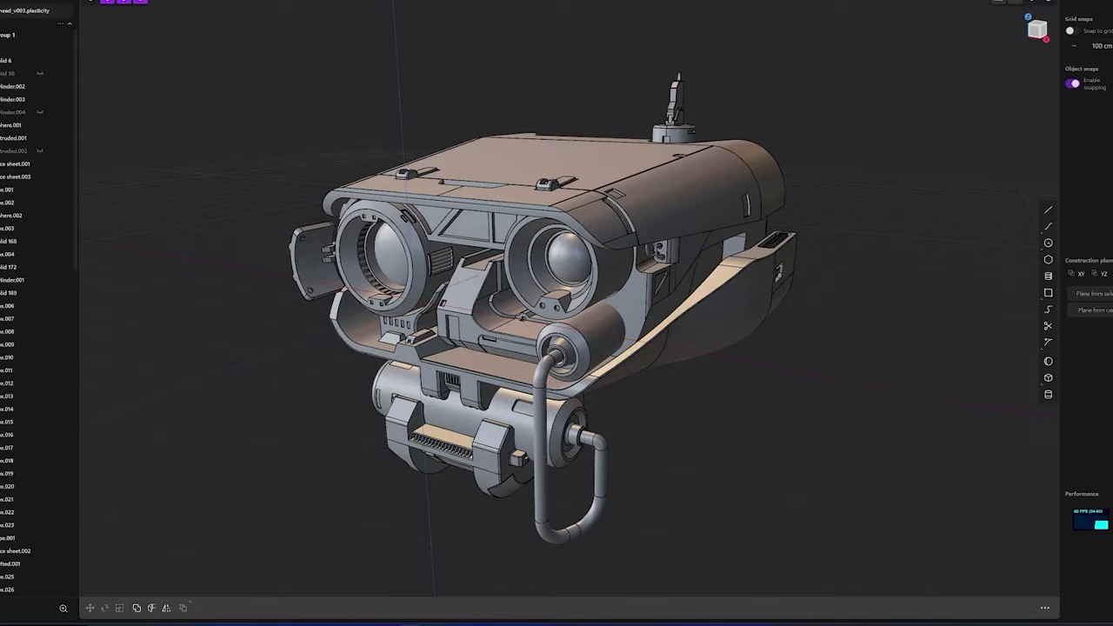
Turn the rectangle sketch beside the head into a face in side view
middle_drag(869, 166, 758, 178)
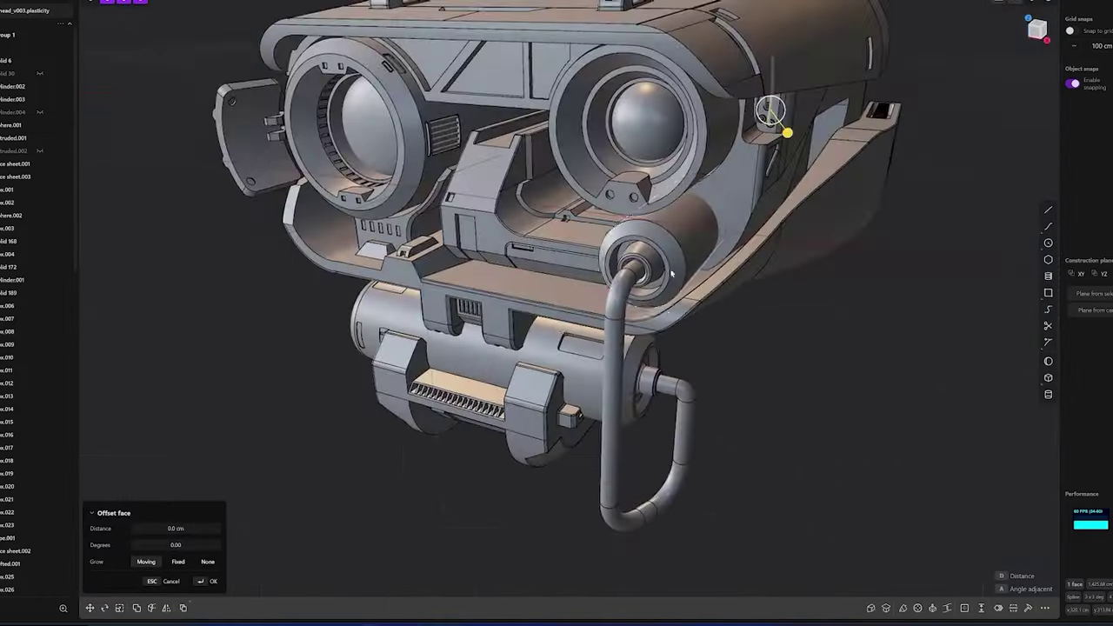
middle_drag(671, 274, 544, 296)
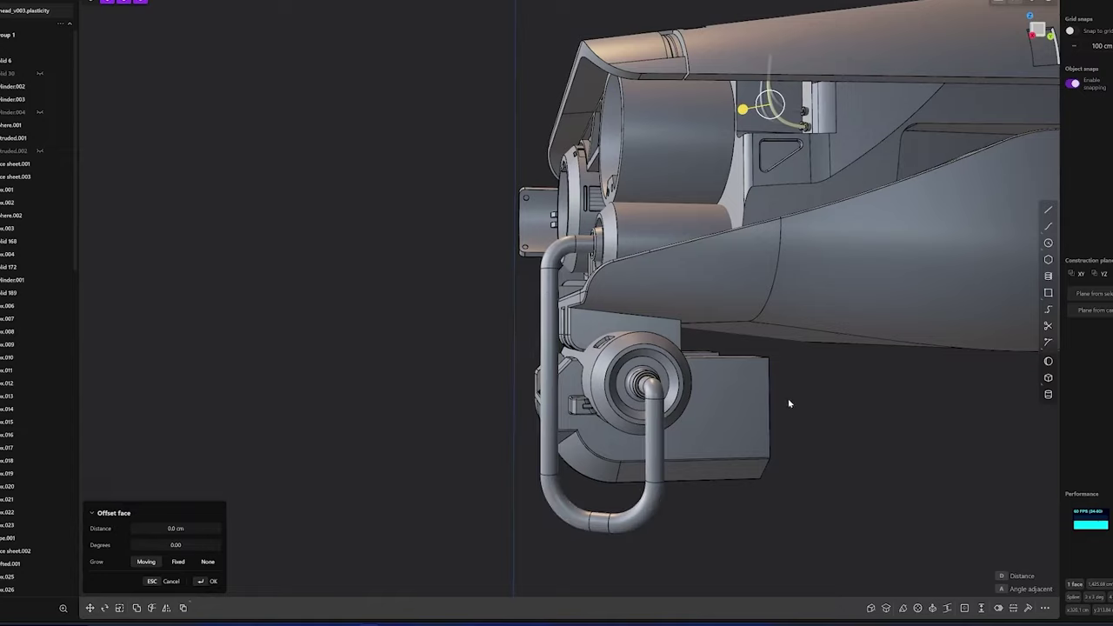
middle_drag(789, 403, 451, 474)
click(711, 295)
mouse_move(721, 406)
middle_down()
mouse_move(701, 378)
mouse_move(608, 374)
mouse_move(400, 337)
mouse_move(867, 372)
middle_up()
Extrude the new face into a box block under the head
key(g)
scroll(609, 374, down, 3)
scroll(609, 374, up, 3)
key(s)
key(g)
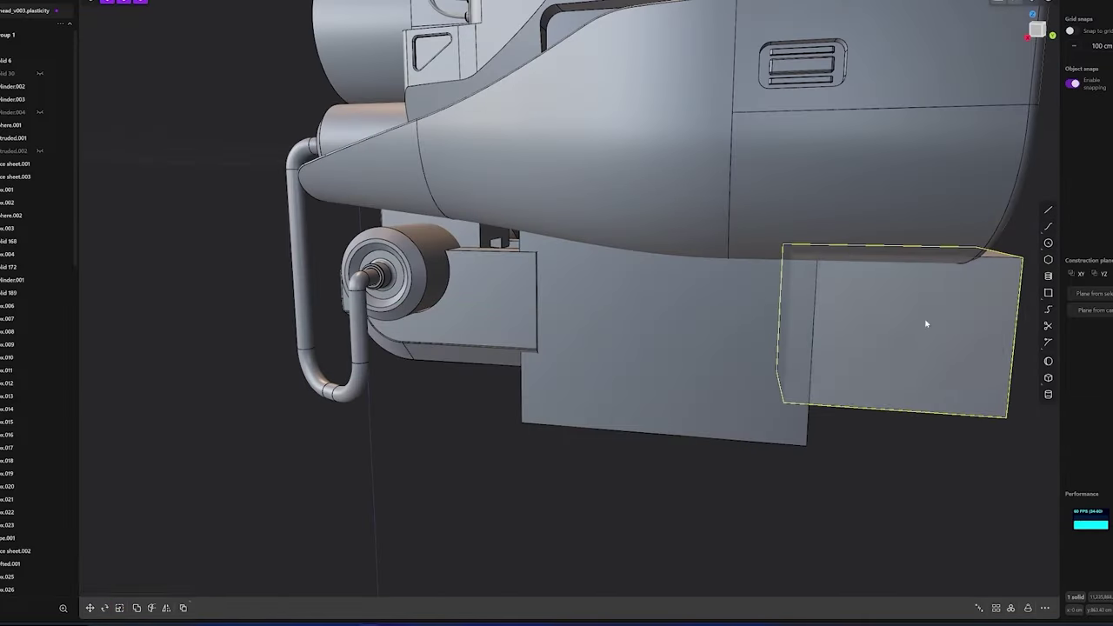
middle_drag(924, 323, 748, 323)
key(Escape)
key(e)
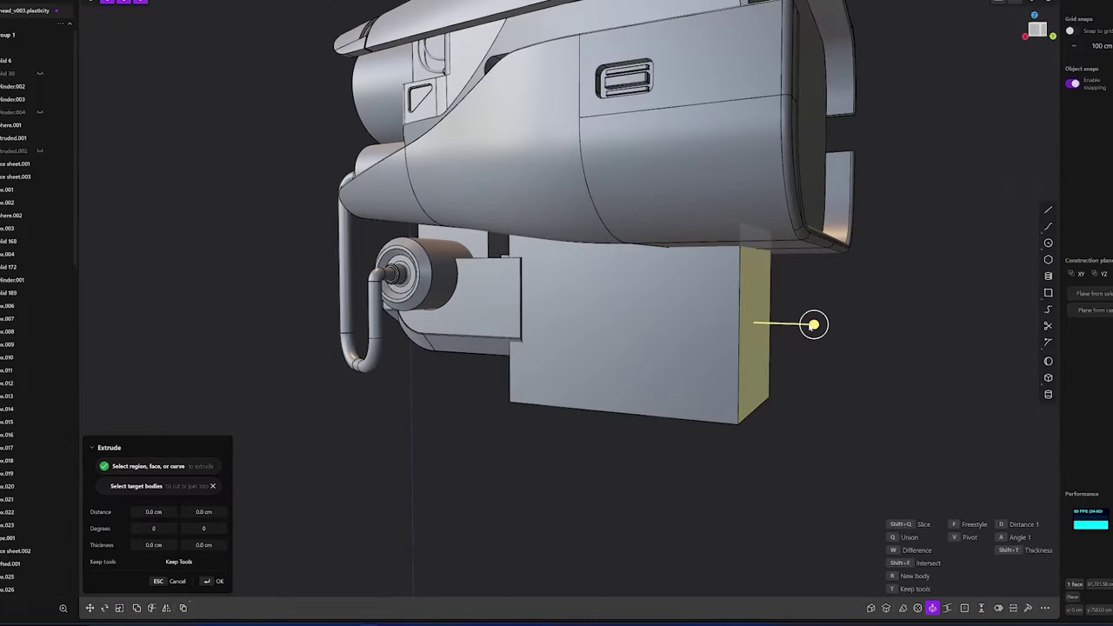
click(927, 275)
mouse_move(927, 275)
middle_down()
mouse_move(797, 274)
mouse_move(789, 330)
middle_up()
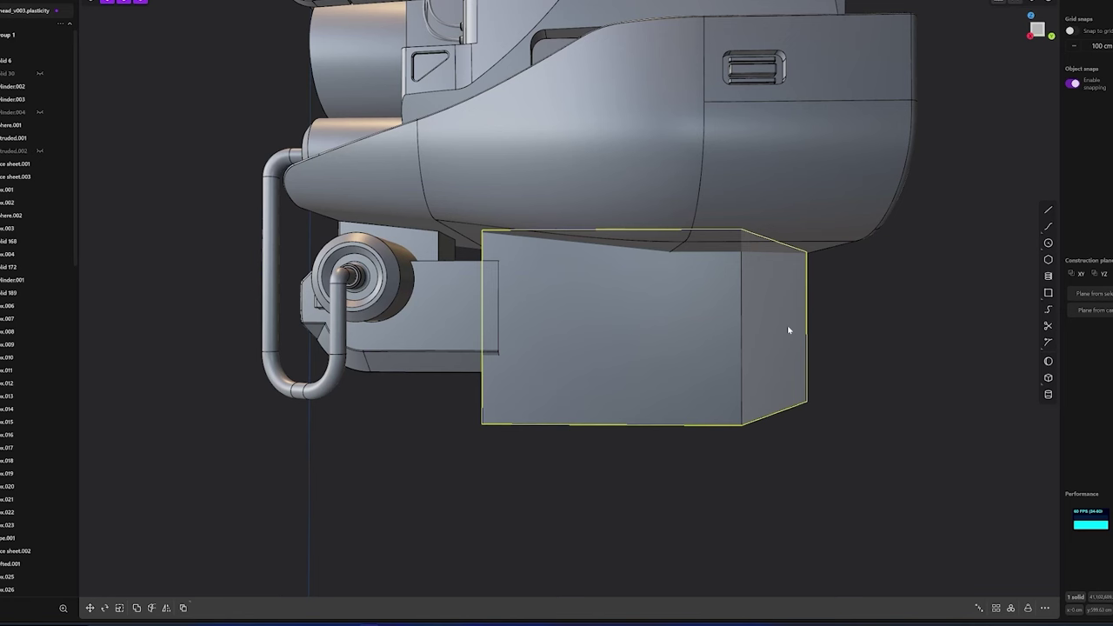
Offset a box face about 20 cm and extrude its side face outward as a second block
click(787, 327)
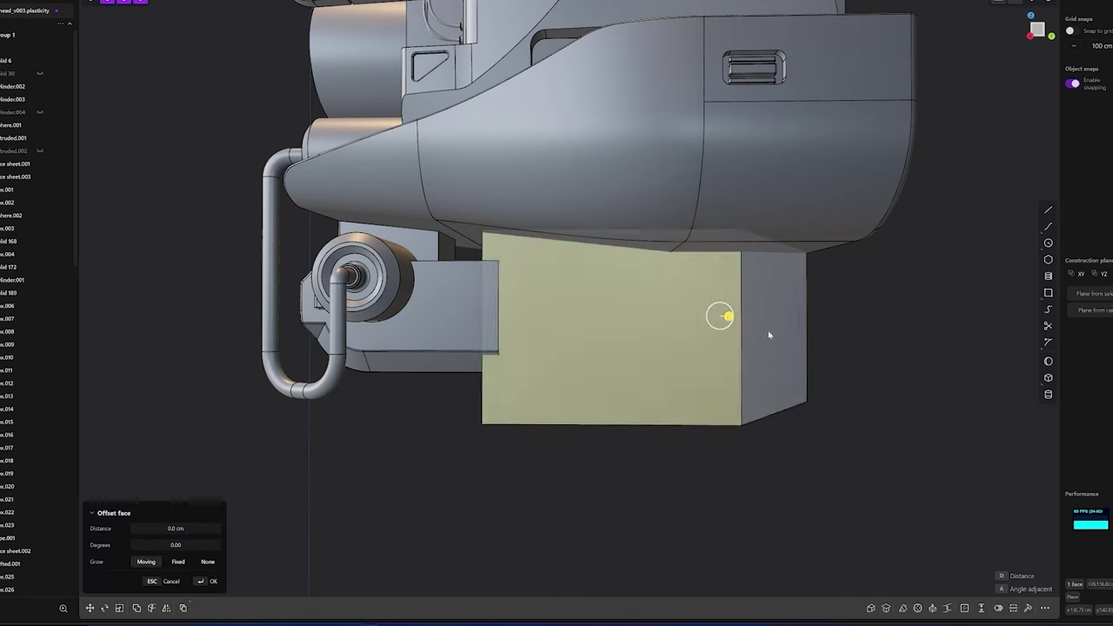
mouse_move(768, 331)
middle_down()
mouse_move(810, 351)
mouse_move(765, 291)
middle_up()
click(820, 336)
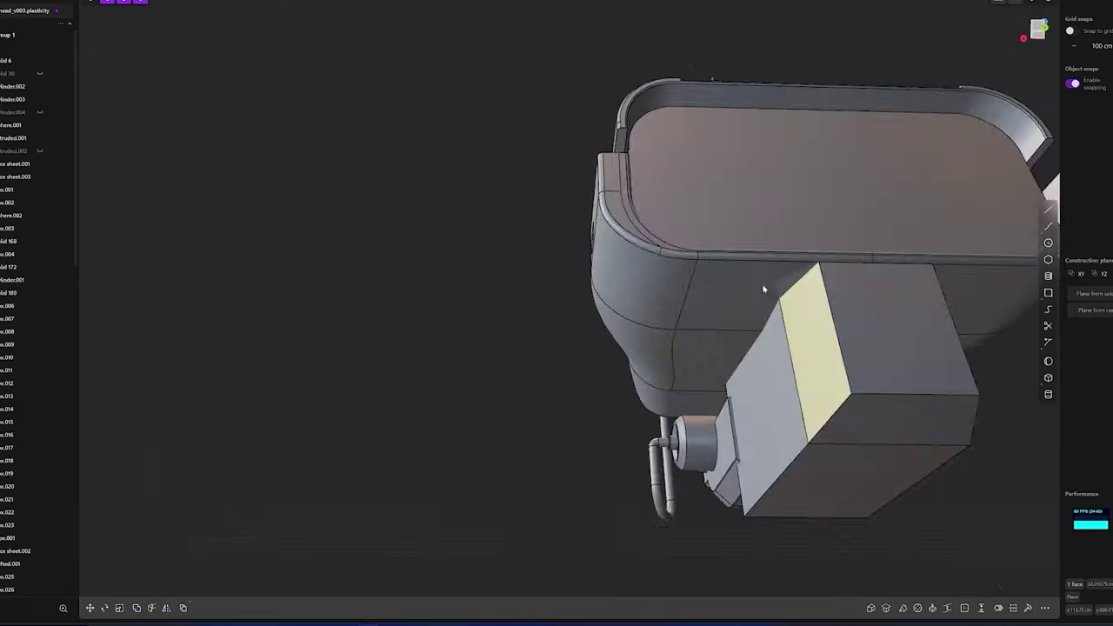
key(o)
middle_drag(528, 441, 900, 439)
mouse_move(870, 383)
middle_down()
mouse_move(802, 274)
mouse_move(924, 361)
mouse_move(782, 374)
middle_up()
key(Escape)
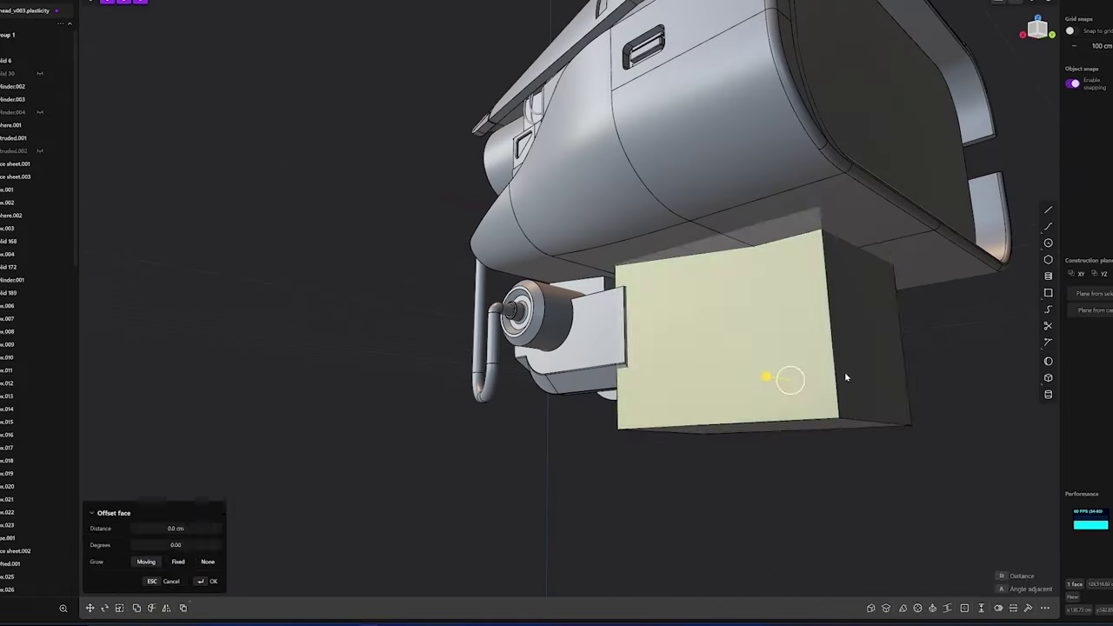
key(e)
key(KP_3)
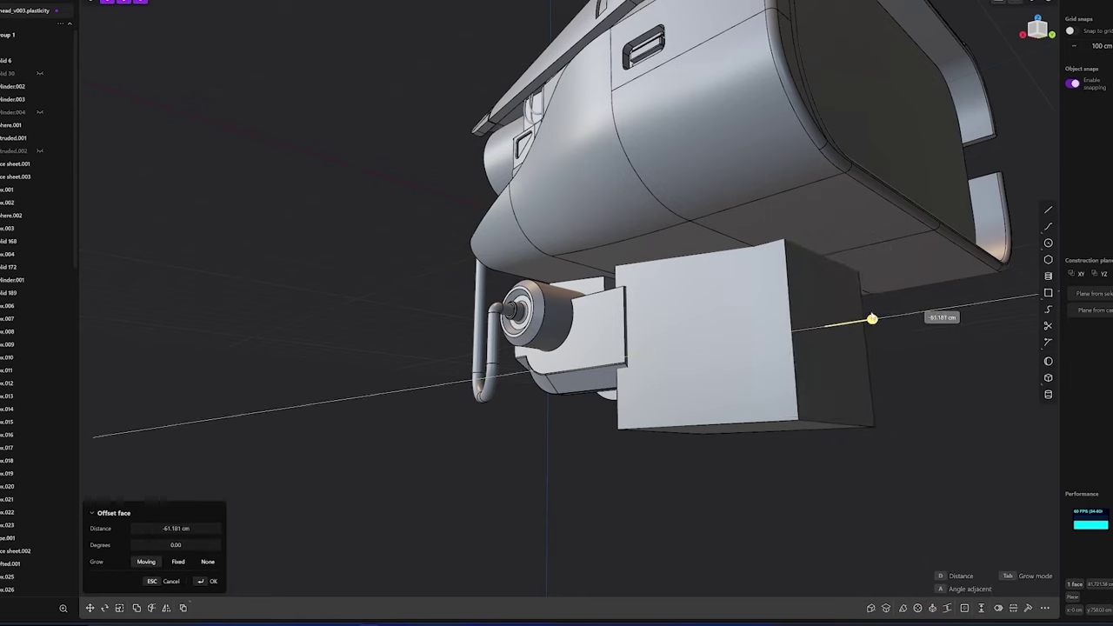
key(Return)
mouse_move(956, 306)
middle_down()
mouse_move(894, 332)
mouse_move(734, 353)
mouse_move(783, 312)
mouse_move(797, 366)
mouse_move(660, 375)
mouse_move(618, 356)
mouse_move(778, 322)
middle_up()
Select the box's right face, then zoom to a flat side view of the lower block
click(748, 348)
key(o)
key(Escape)
scroll(547, 390, up, 3)
middle_drag(547, 390, 712, 352)
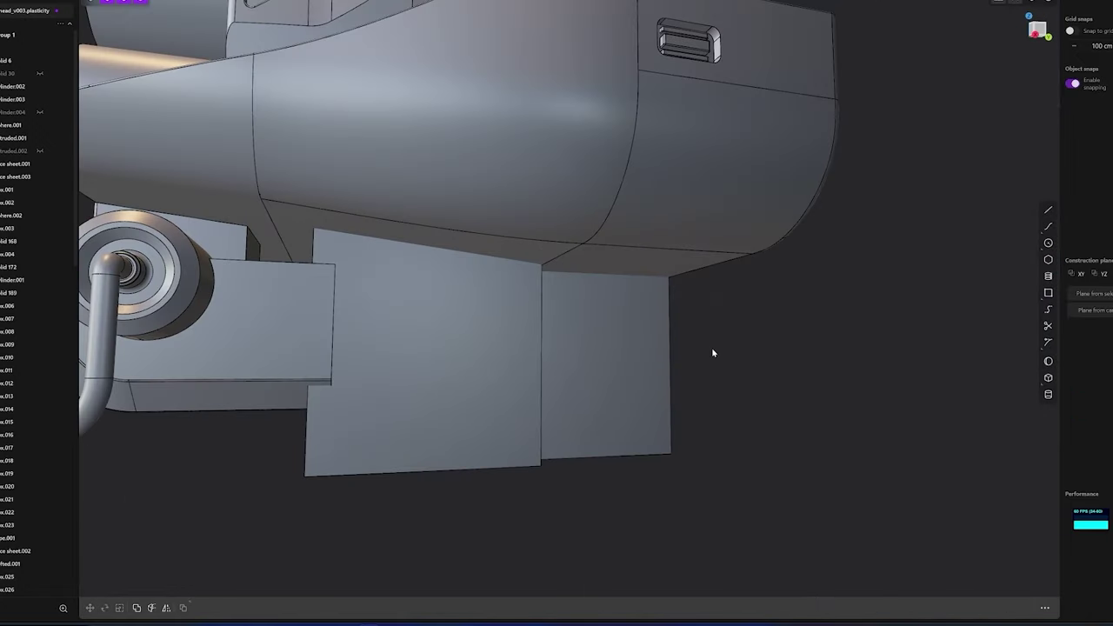
middle_drag(353, 333, 479, 237)
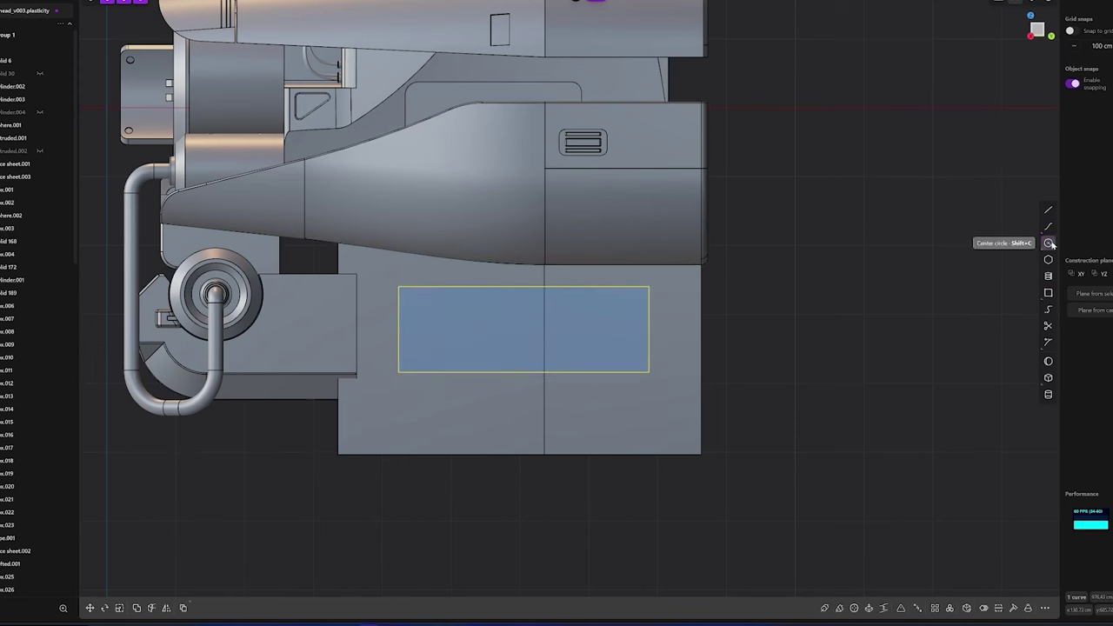
Add a circle at the rectangle's left end, trim into a rounded slot, and extrude it into a pad
click(399, 372)
key(t)
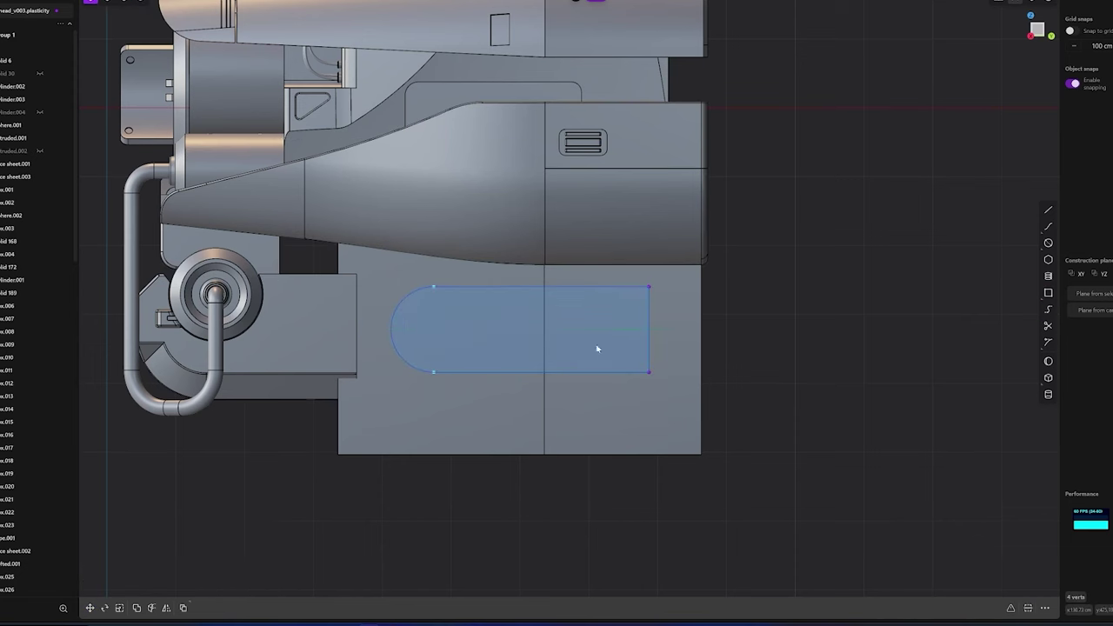
mouse_move(546, 336)
middle_down()
mouse_move(531, 348)
mouse_move(505, 458)
middle_up()
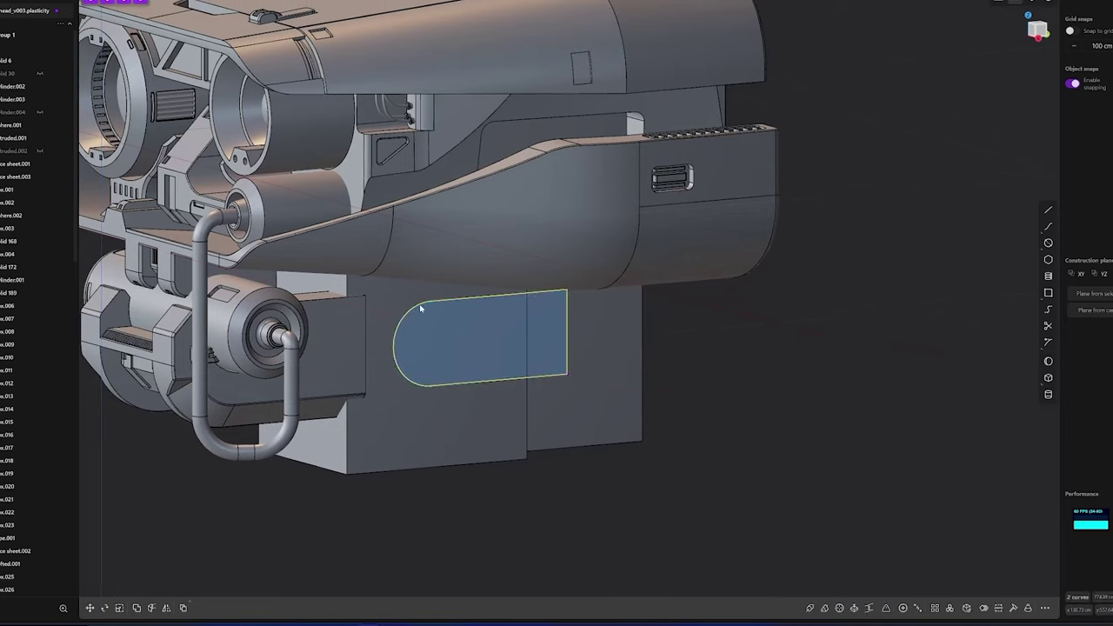
key(g)
key(Escape)
mouse_move(524, 356)
middle_down()
mouse_move(539, 347)
mouse_move(609, 365)
mouse_move(670, 344)
mouse_move(531, 323)
mouse_move(591, 348)
mouse_move(645, 470)
mouse_move(813, 188)
mouse_move(880, 328)
mouse_move(609, 300)
mouse_move(536, 305)
mouse_move(563, 275)
mouse_move(799, 435)
middle_up()
key(e)
key(Return)
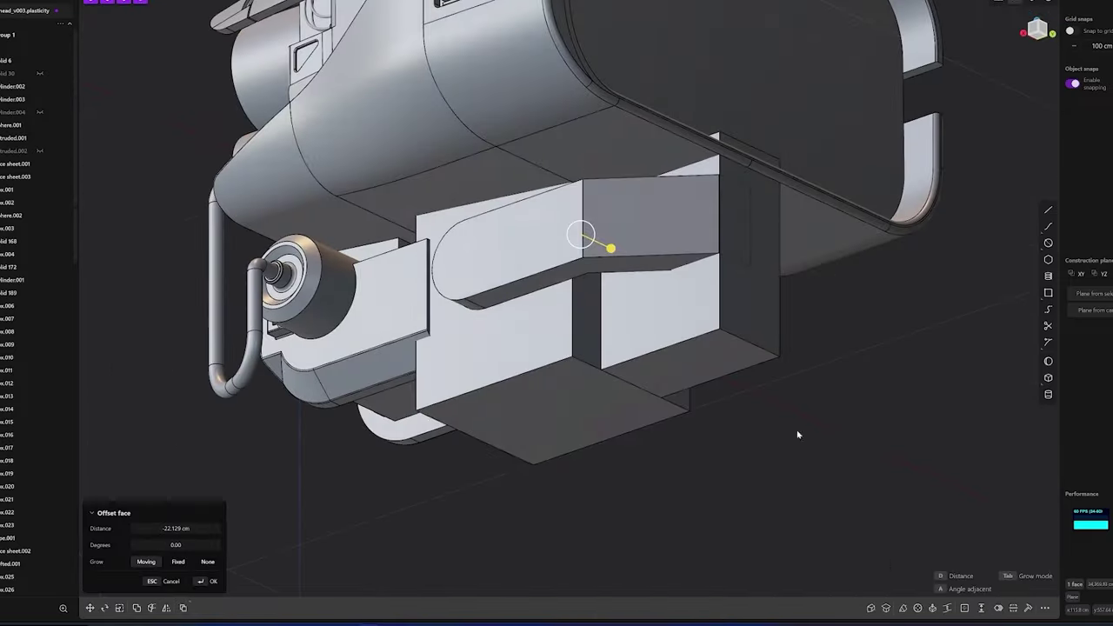
Select a face on the lower block and begin offsetting it
mouse_move(638, 419)
middle_down()
mouse_move(422, 185)
mouse_move(408, 186)
mouse_move(474, 153)
middle_up()
middle_drag(96, 261, 136, 347)
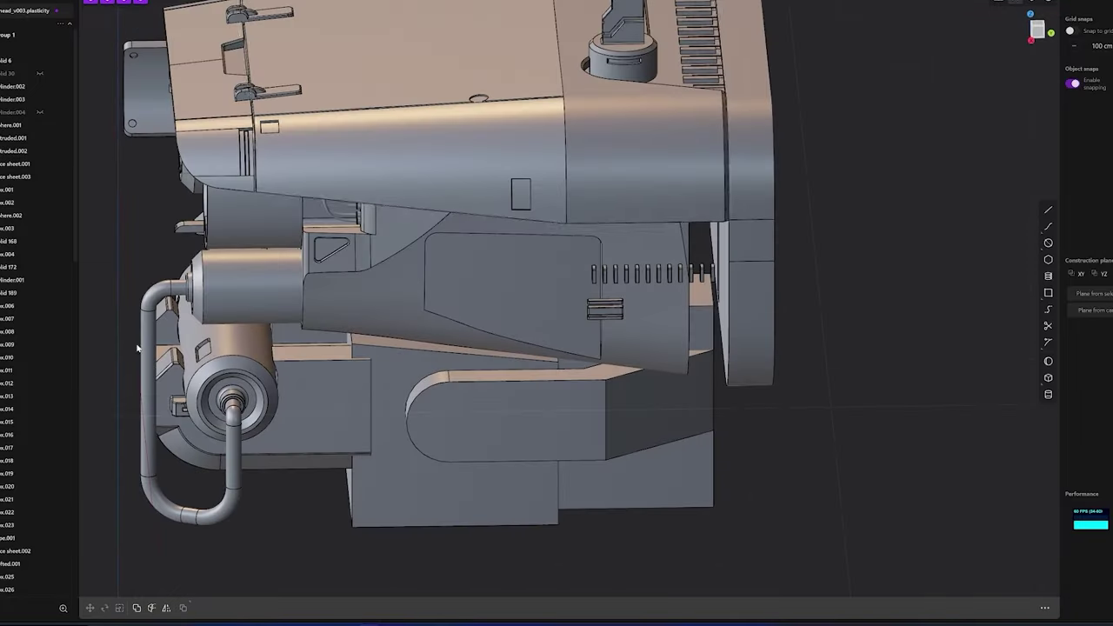
mouse_move(130, 260)
middle_down()
mouse_move(261, 296)
mouse_move(460, 318)
middle_up()
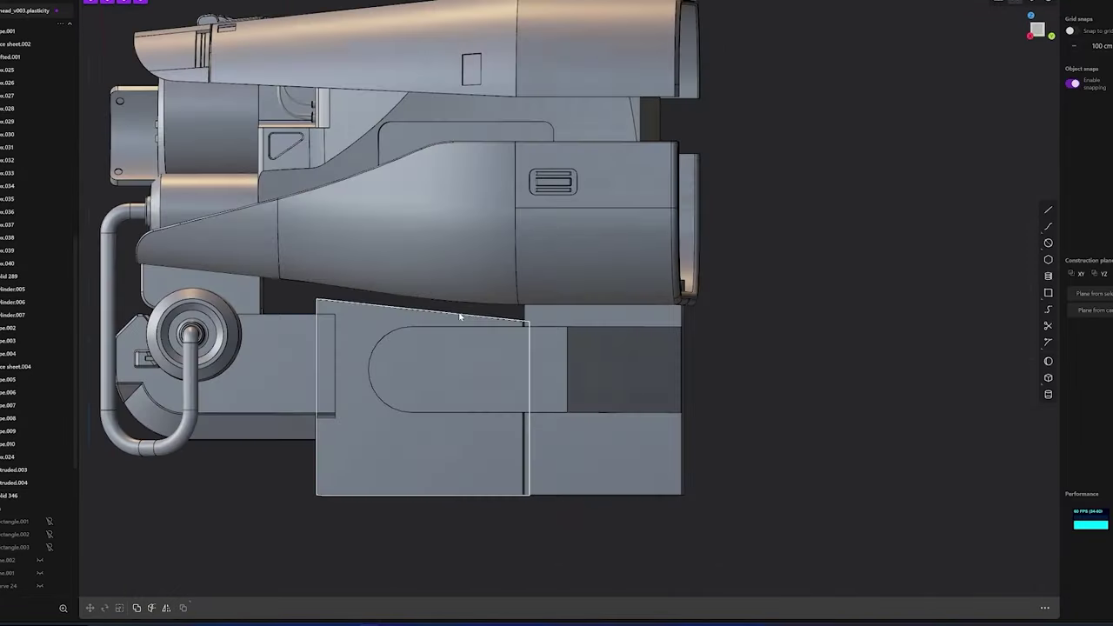
scroll(527, 311, up, 5)
scroll(527, 311, down, 5)
scroll(577, 380, down, 3)
scroll(447, 472, down, 3)
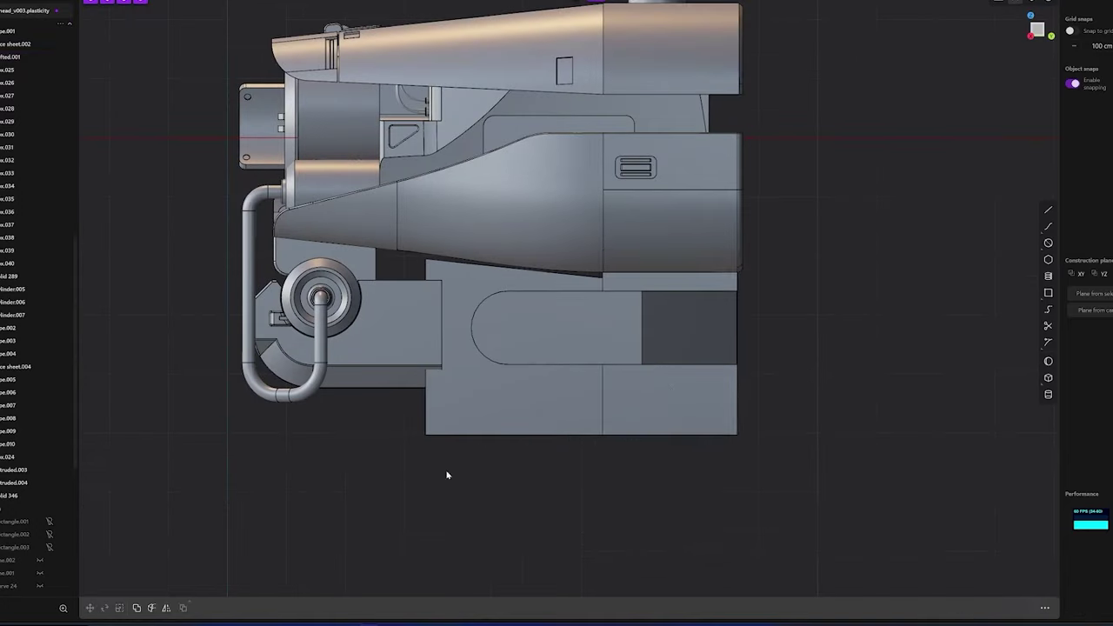
click(672, 392)
middle_drag(671, 393, 763, 307)
key(q)
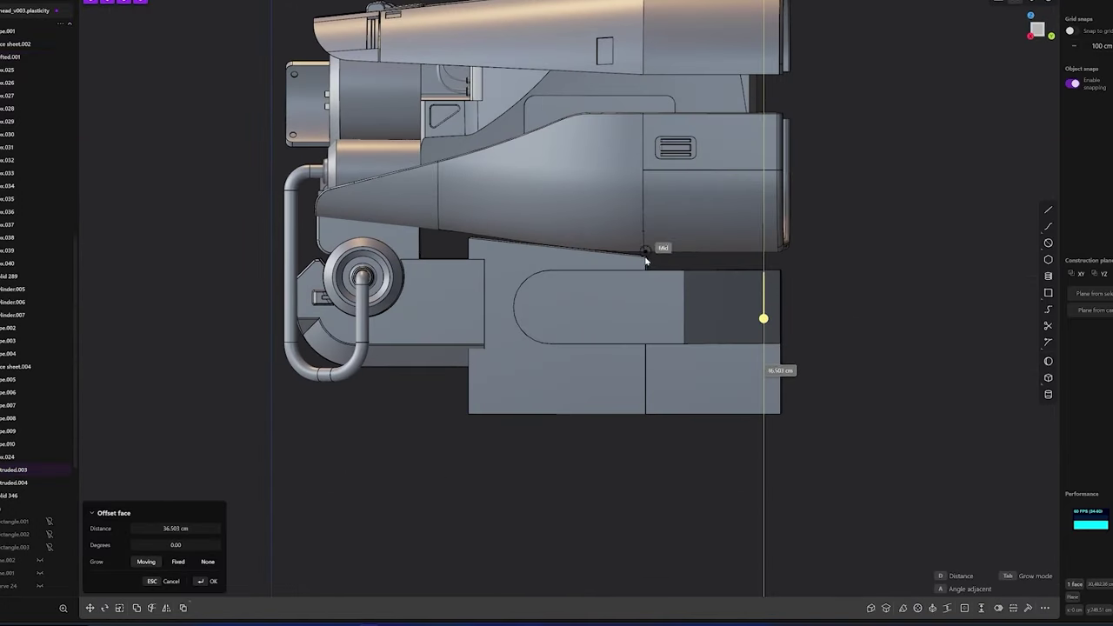
mouse_move(647, 261)
middle_down()
mouse_move(631, 295)
mouse_move(568, 290)
middle_up()
scroll(569, 290, up, 3)
Cancel the pending offset and select a face on the lower right block
scroll(597, 252, up, 2)
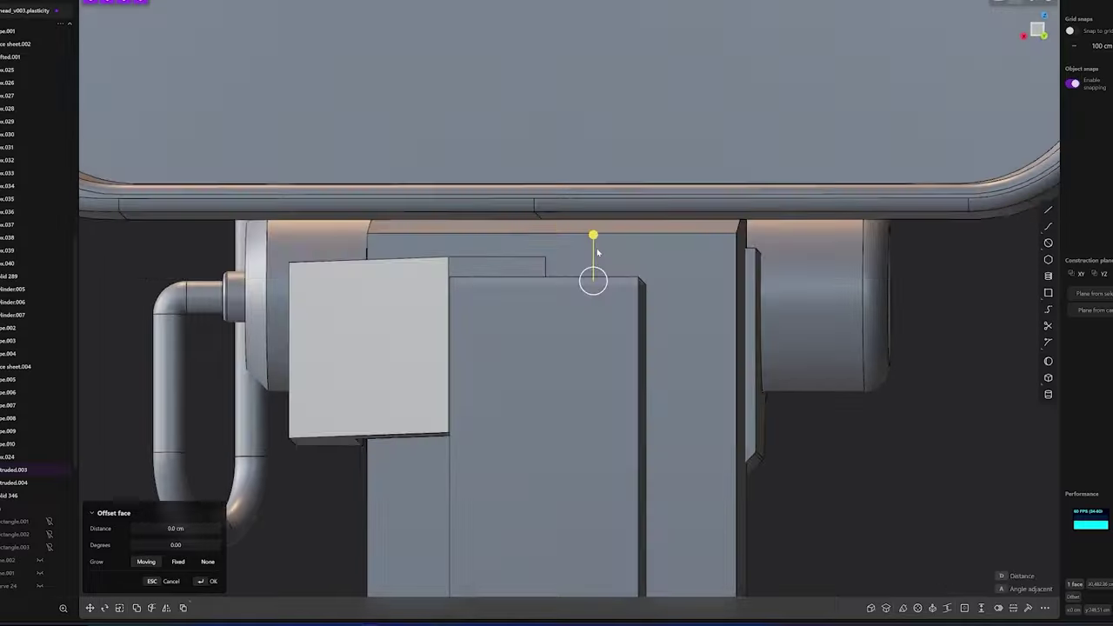
scroll(597, 252, down, 5)
scroll(596, 252, down, 3)
key(Escape)
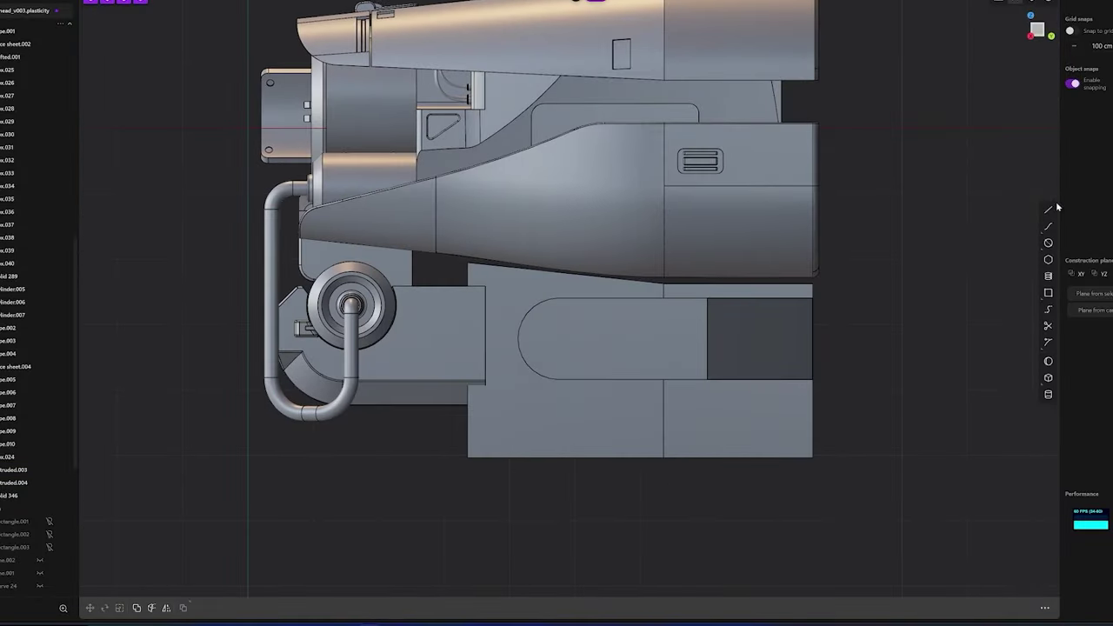
click(733, 453)
mouse_move(734, 452)
middle_down()
mouse_move(731, 472)
mouse_move(634, 467)
mouse_move(719, 406)
mouse_move(755, 399)
middle_up()
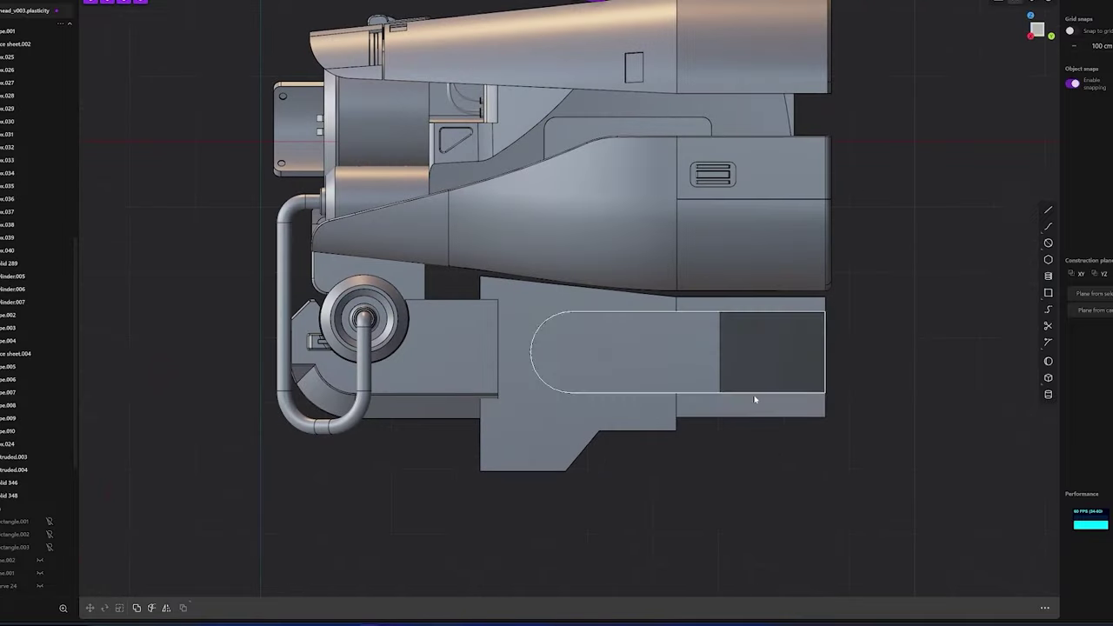
scroll(776, 334, up, 5)
scroll(782, 296, up, 3)
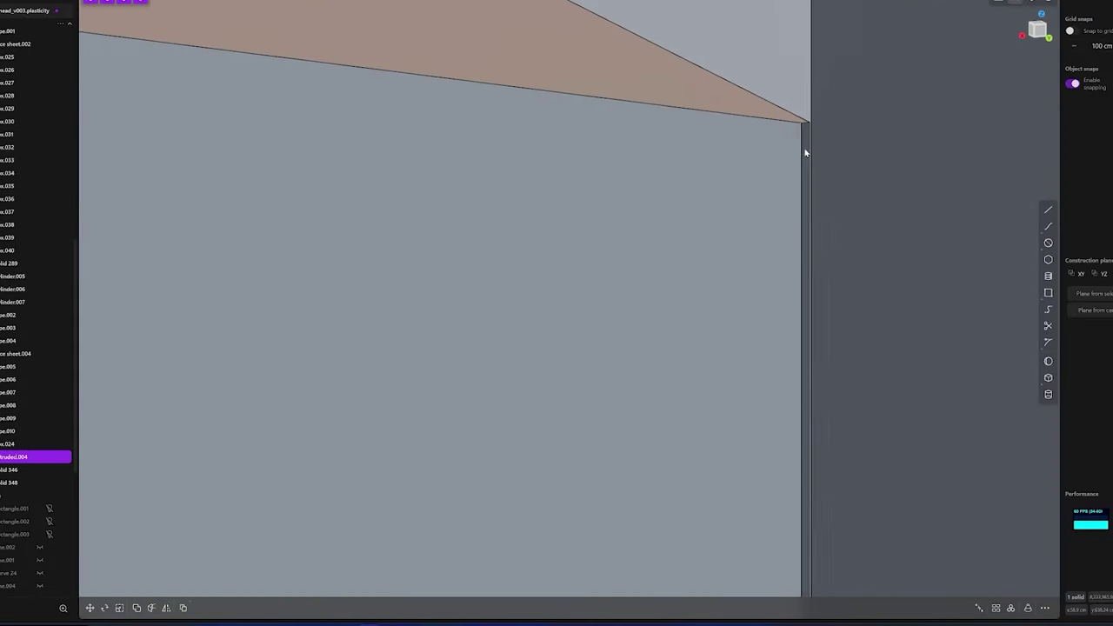
scroll(825, 162, down, 5)
scroll(808, 164, up, 5)
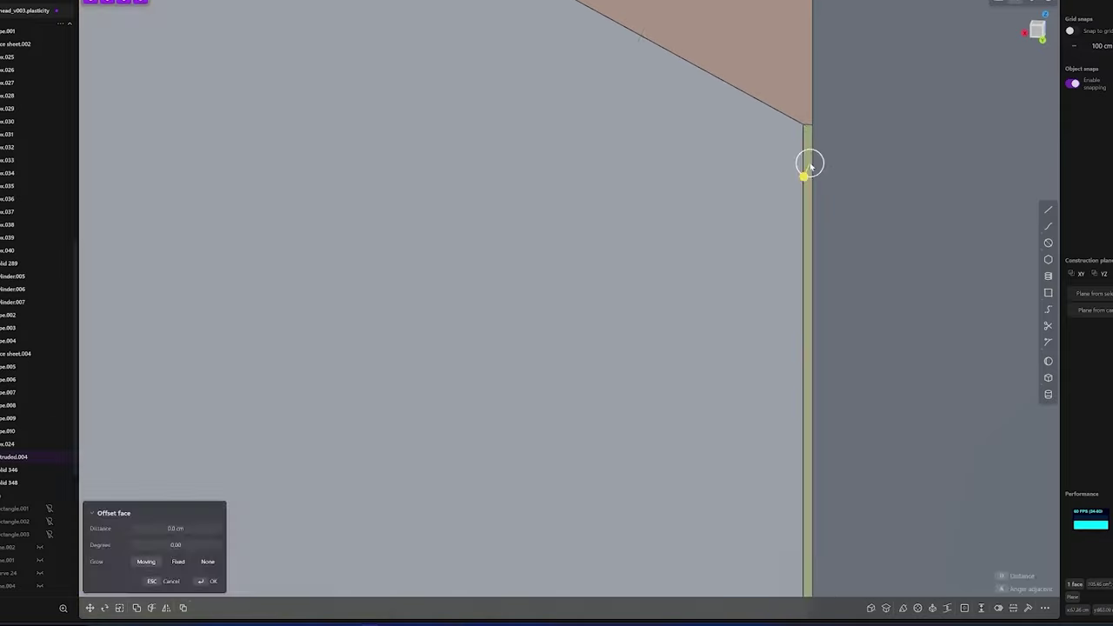
Push the plate's thin side face outward and pick its front face to offset
mouse_move(805, 166)
middle_down()
mouse_move(860, 209)
mouse_move(850, 156)
mouse_move(811, 181)
mouse_move(870, 166)
mouse_move(875, 107)
mouse_move(855, 160)
mouse_move(868, 169)
mouse_move(859, 151)
mouse_move(815, 236)
mouse_move(881, 286)
mouse_move(863, 286)
mouse_move(768, 214)
middle_up()
right_click(768, 213)
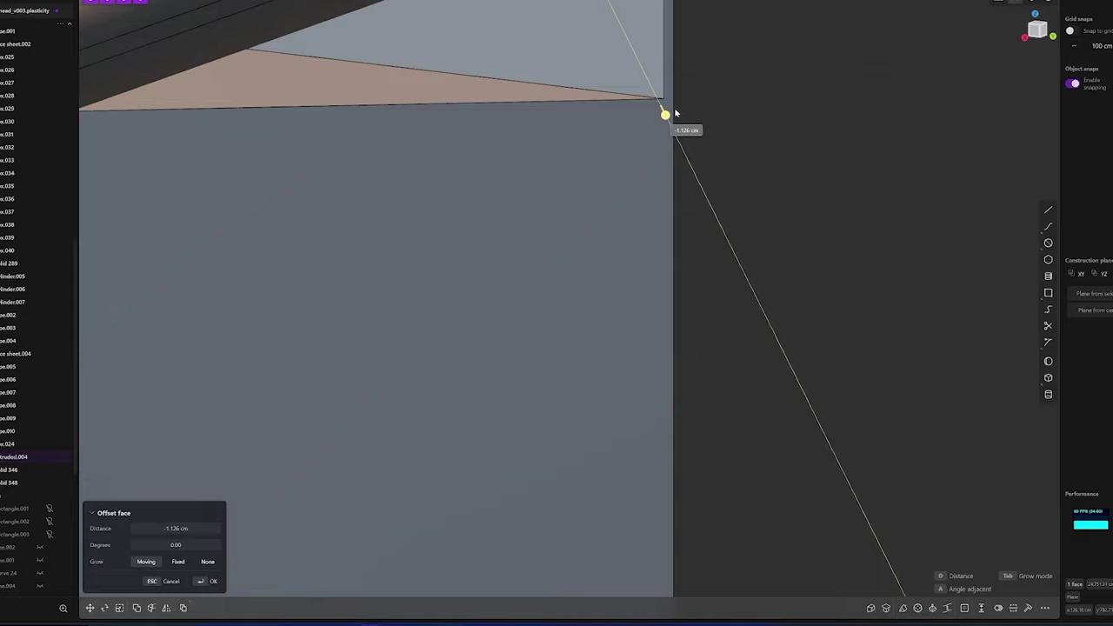
mouse_move(674, 107)
middle_down()
mouse_move(661, 223)
mouse_move(641, 162)
mouse_move(688, 390)
middle_up()
key(Return)
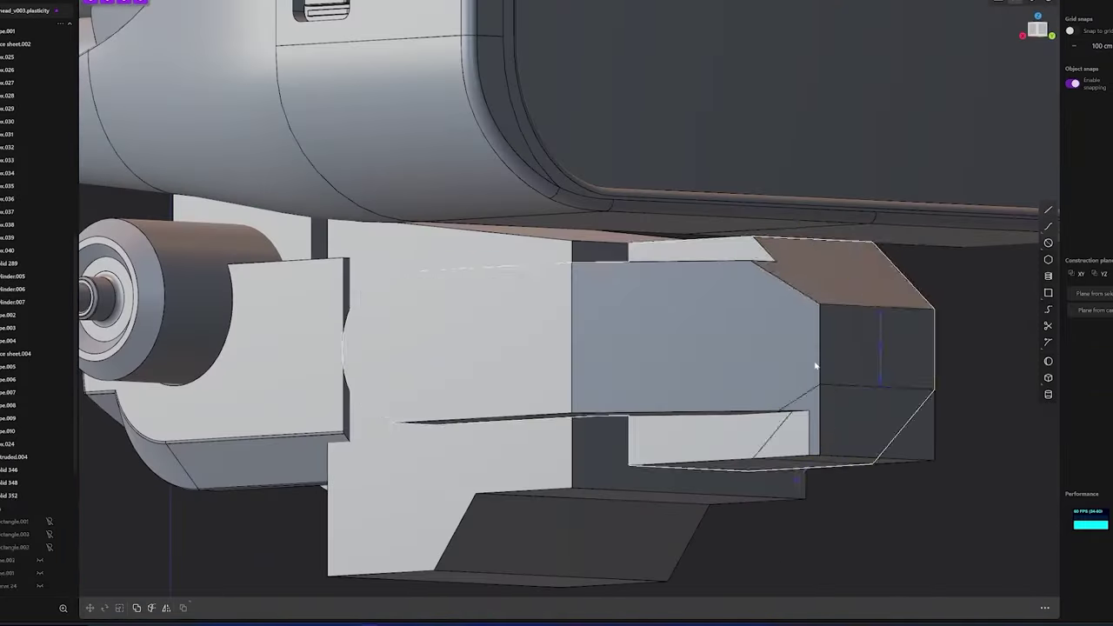
click(679, 323)
key(o)
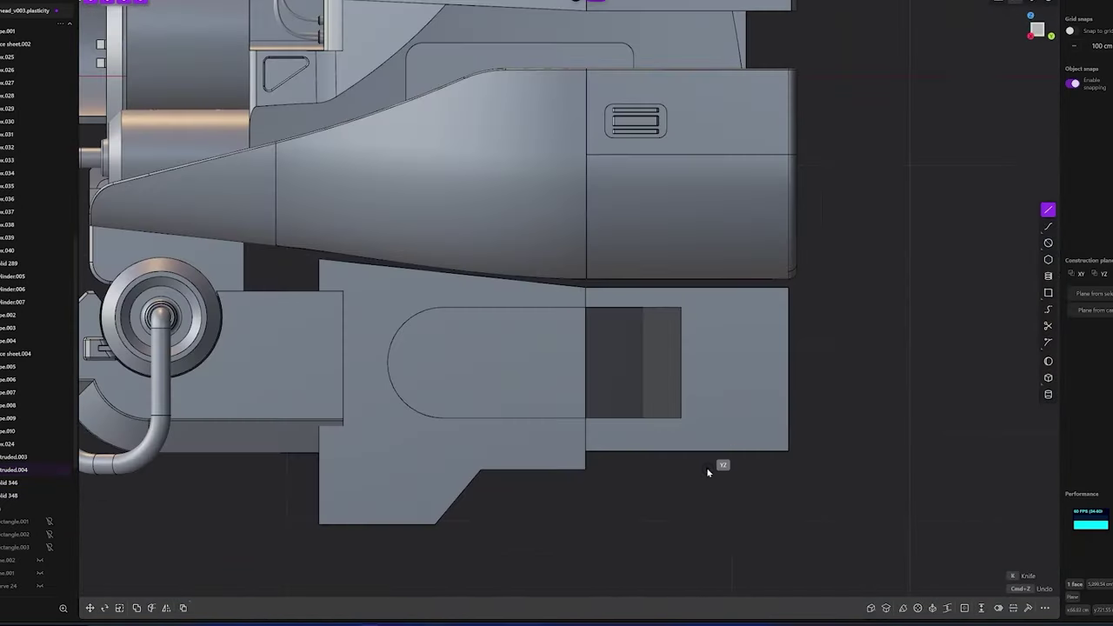
Finish the slot outline curve, scale the chosen face, and select the slotted solid
click(800, 372)
key(Return)
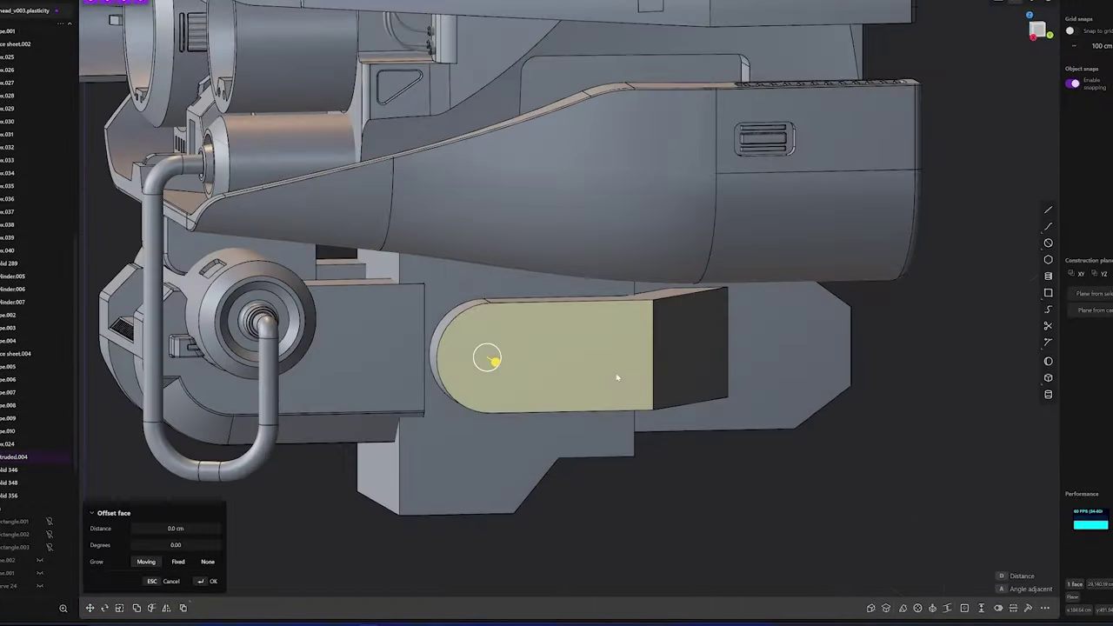
key(s)
key(s)
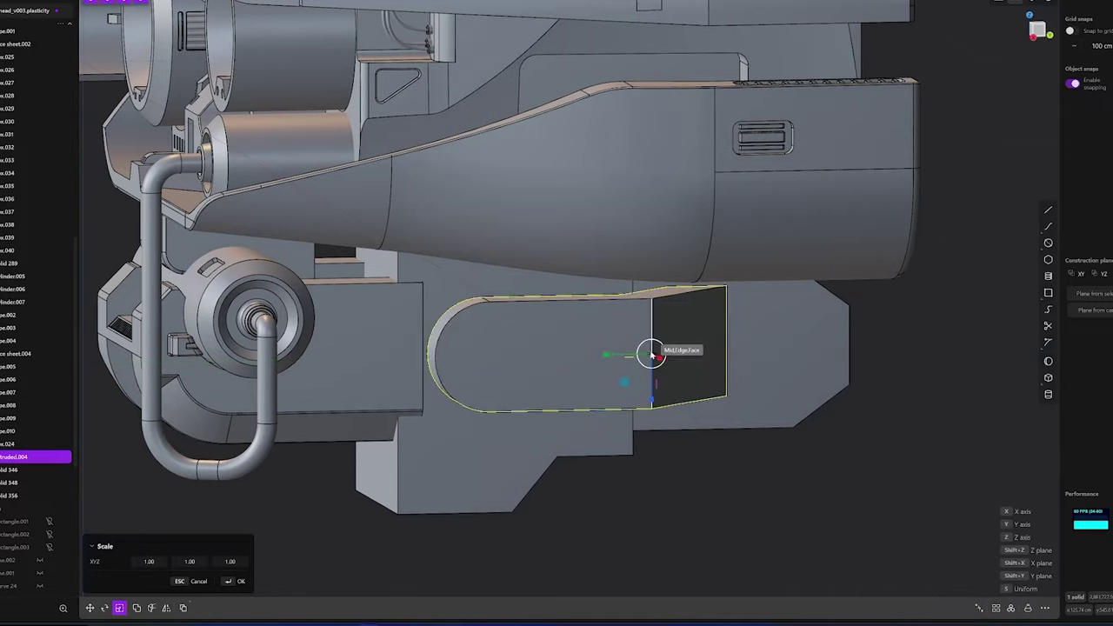
click(693, 402)
middle_drag(695, 438, 905, 491)
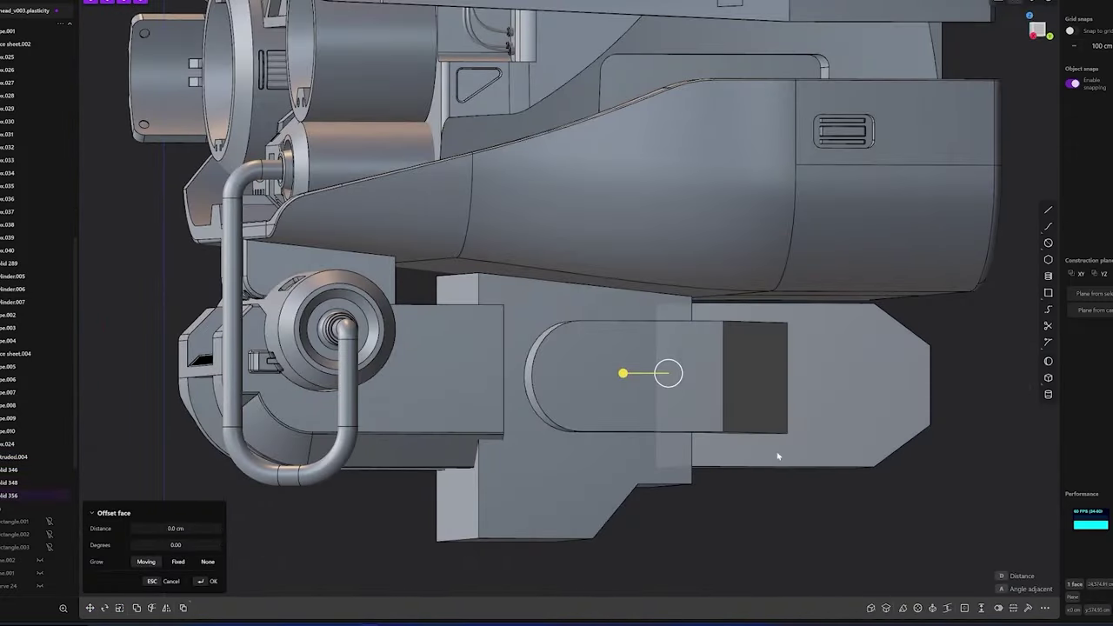
mouse_move(777, 455)
middle_down()
mouse_move(713, 437)
mouse_move(666, 325)
mouse_move(560, 422)
mouse_move(551, 458)
mouse_move(616, 473)
mouse_move(550, 499)
middle_up()
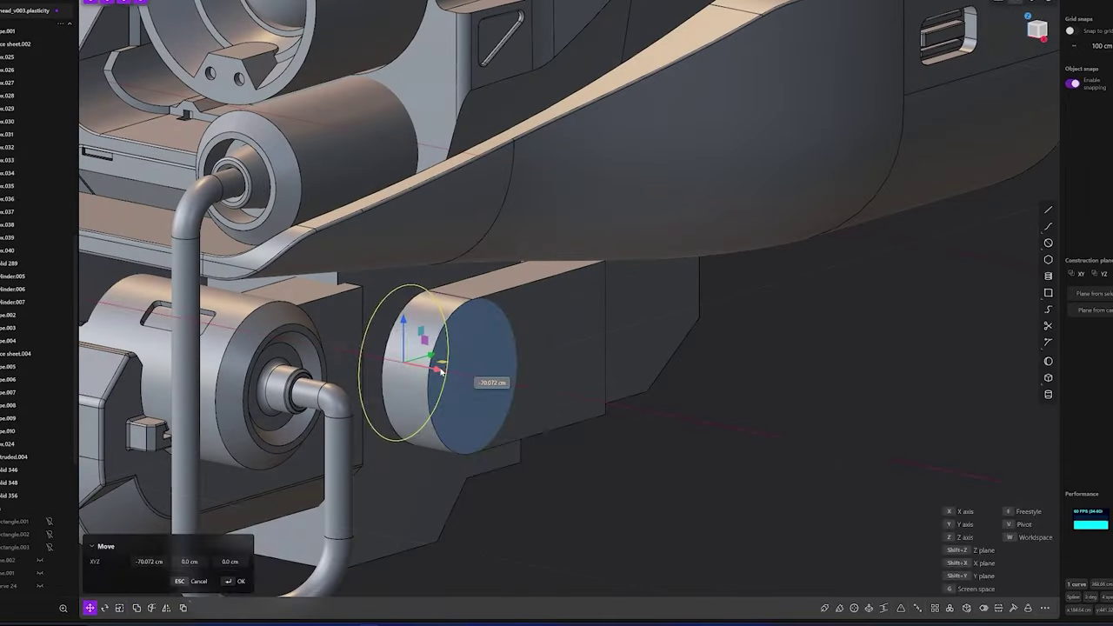
Draw small boxes on the disc rim and Boolean-subtract them to notch the ring
click(358, 320)
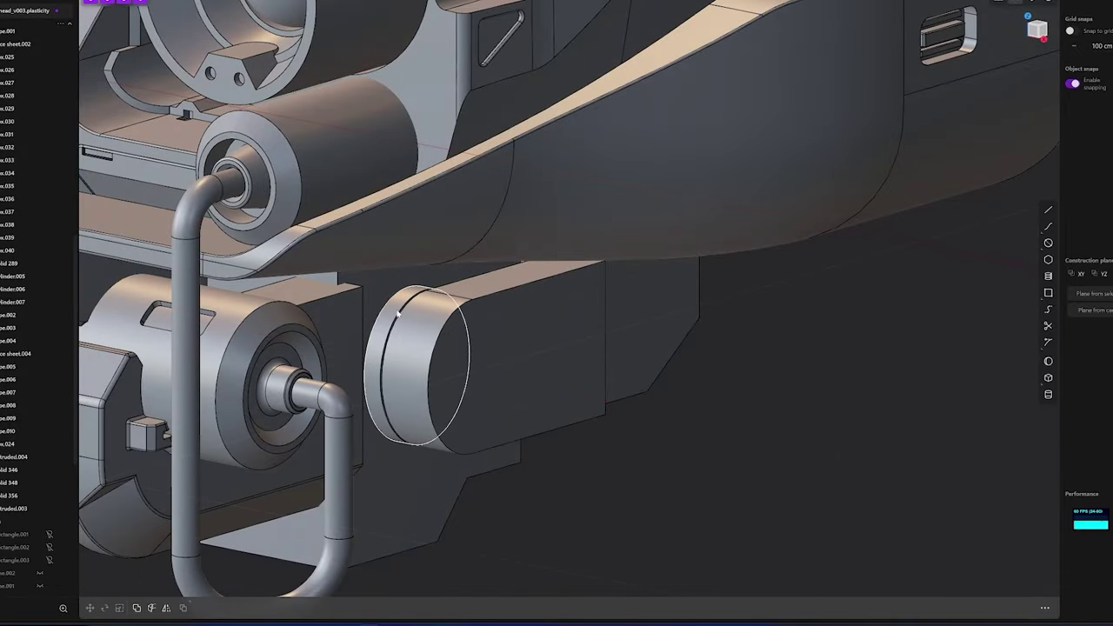
click(381, 336)
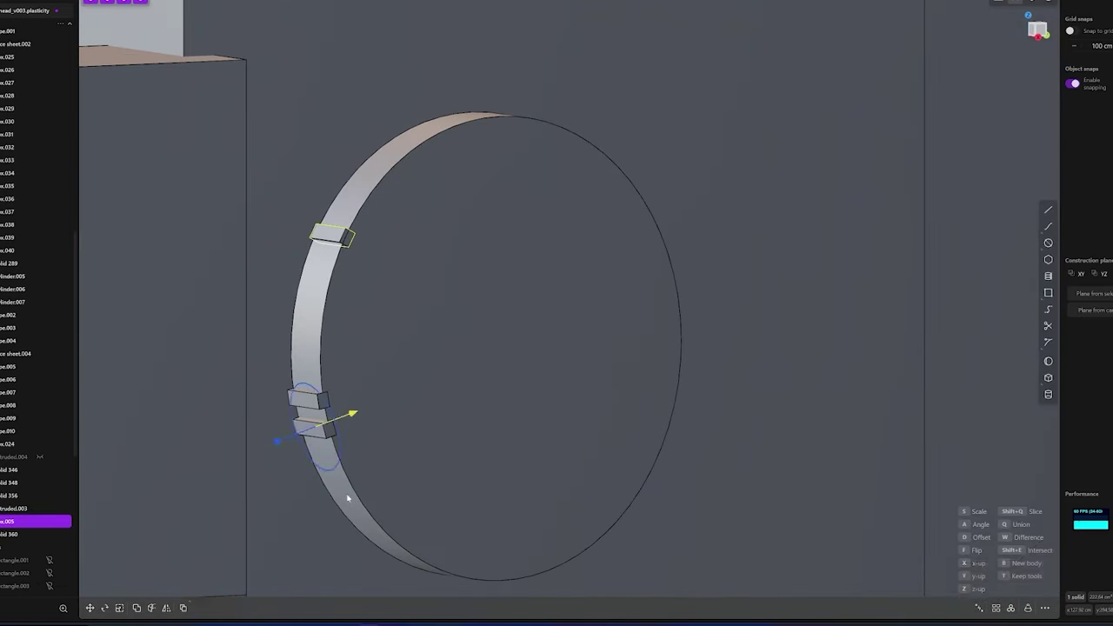
mouse_move(368, 514)
middle_down()
mouse_move(343, 366)
mouse_move(466, 368)
mouse_move(496, 298)
mouse_move(547, 288)
mouse_move(447, 162)
mouse_move(480, 73)
middle_up()
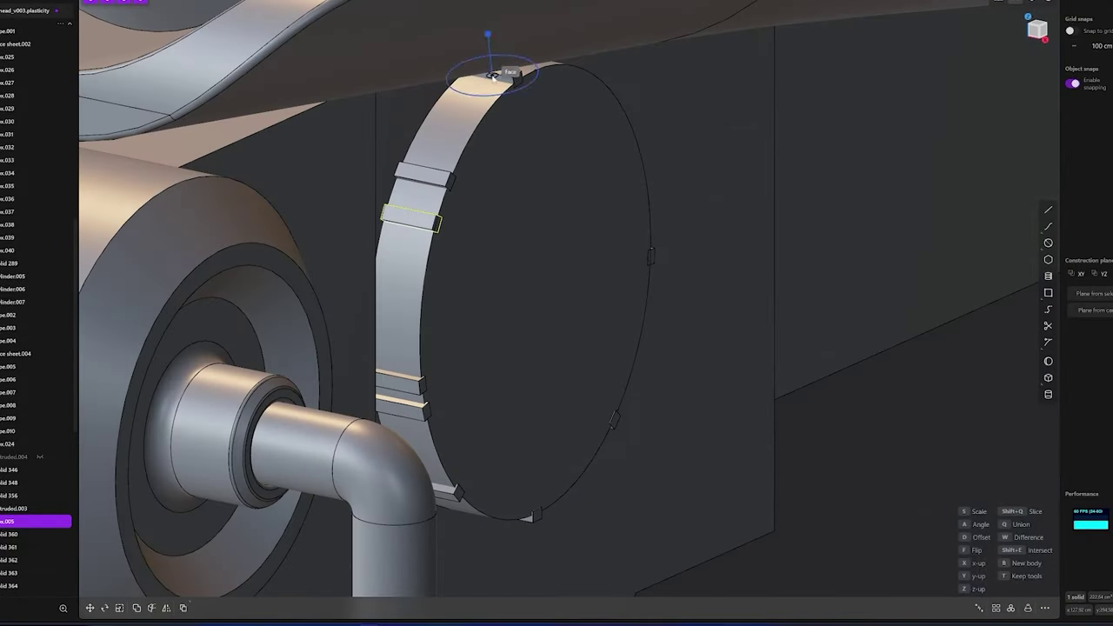
key(shift+d)
key(Return)
Fillet the ring's rim edges and inspect the softened ring up close
middle_drag(708, 224, 409, 244)
click(405, 236)
key(f)
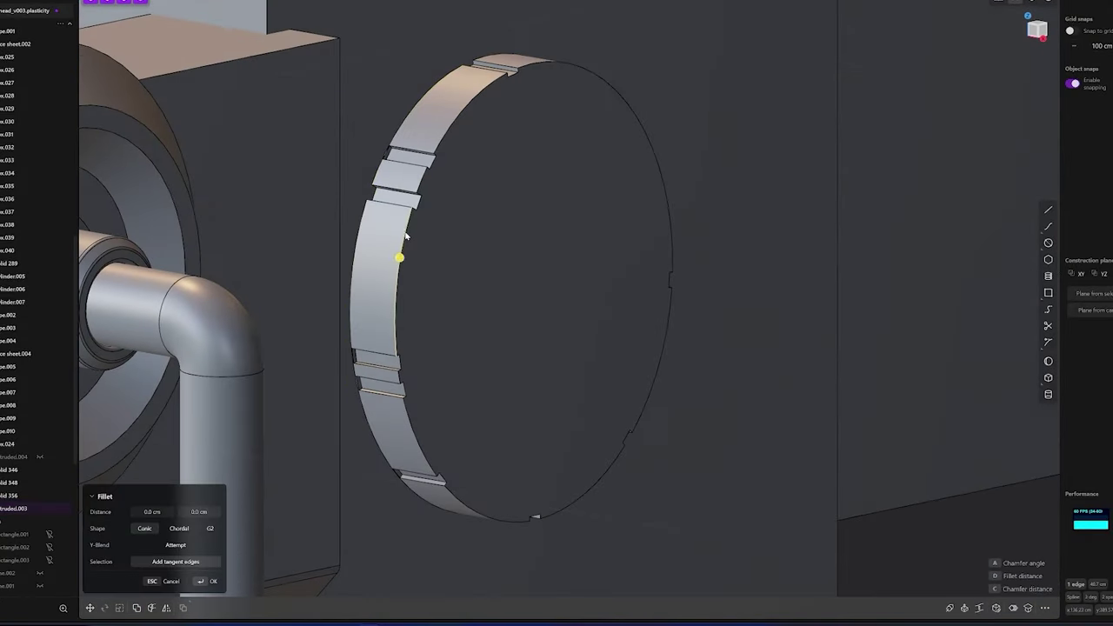
scroll(406, 233, up, 3)
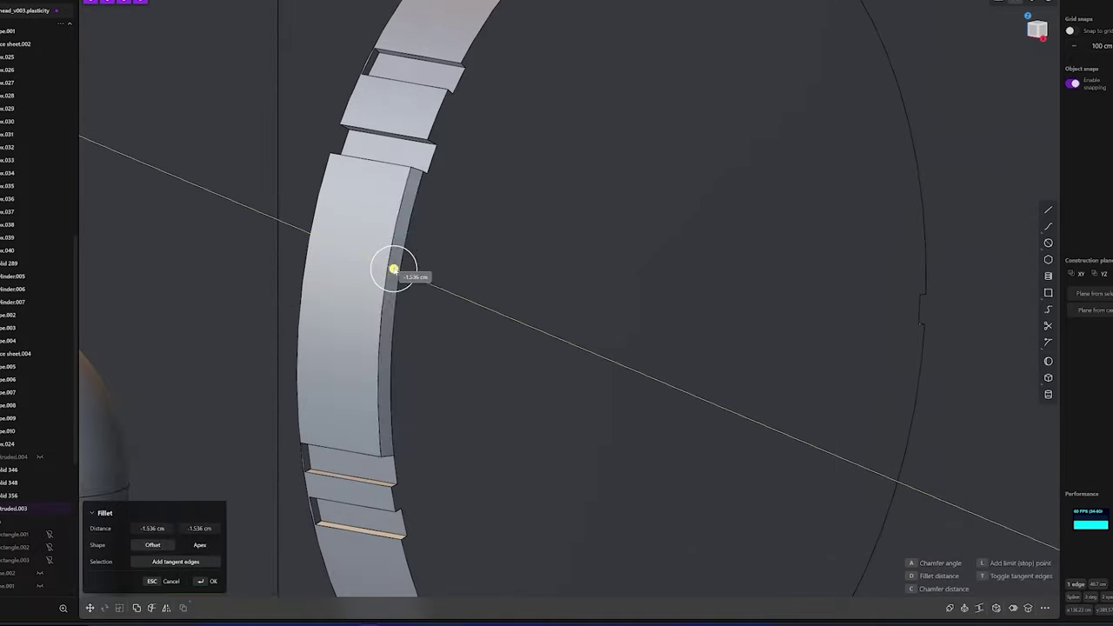
scroll(395, 269, down, 2)
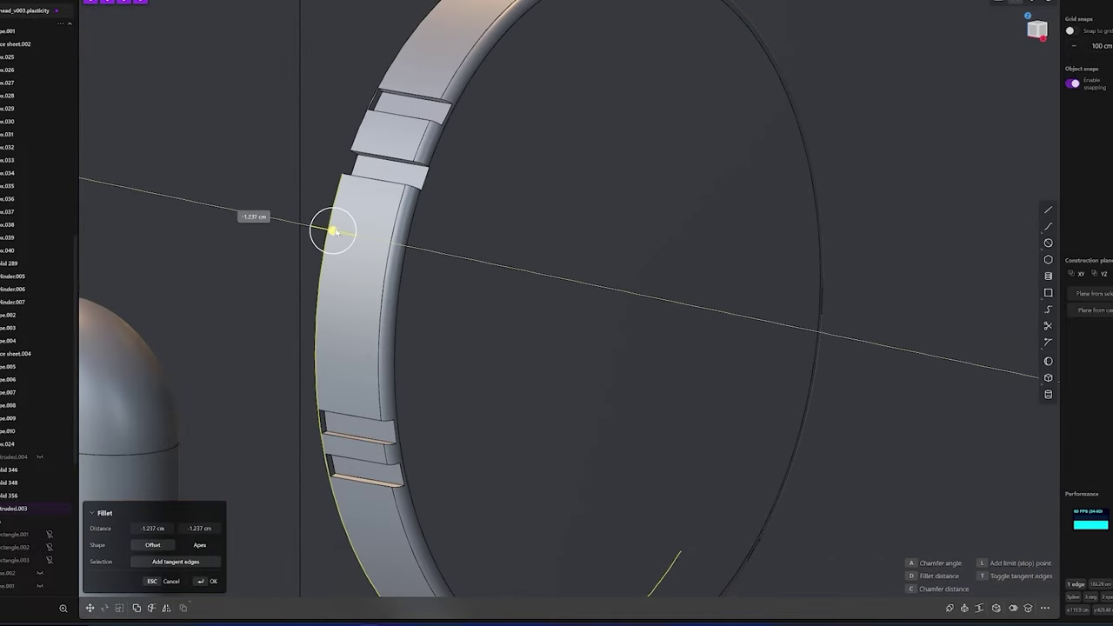
scroll(333, 231, down, 3)
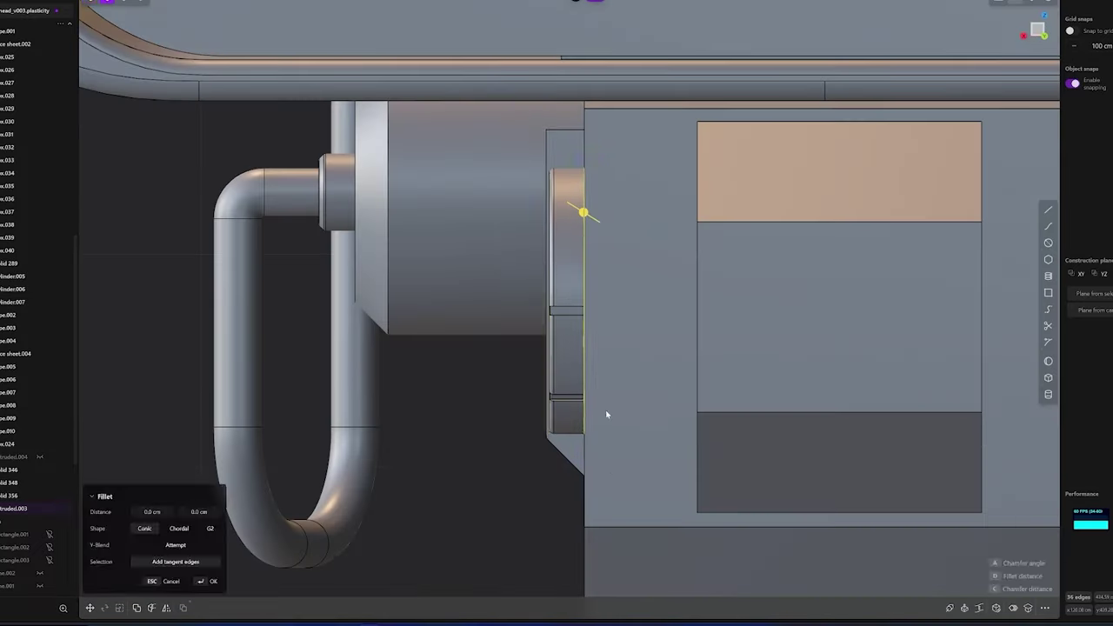
mouse_move(607, 415)
middle_down()
mouse_move(484, 347)
mouse_move(294, 317)
middle_up()
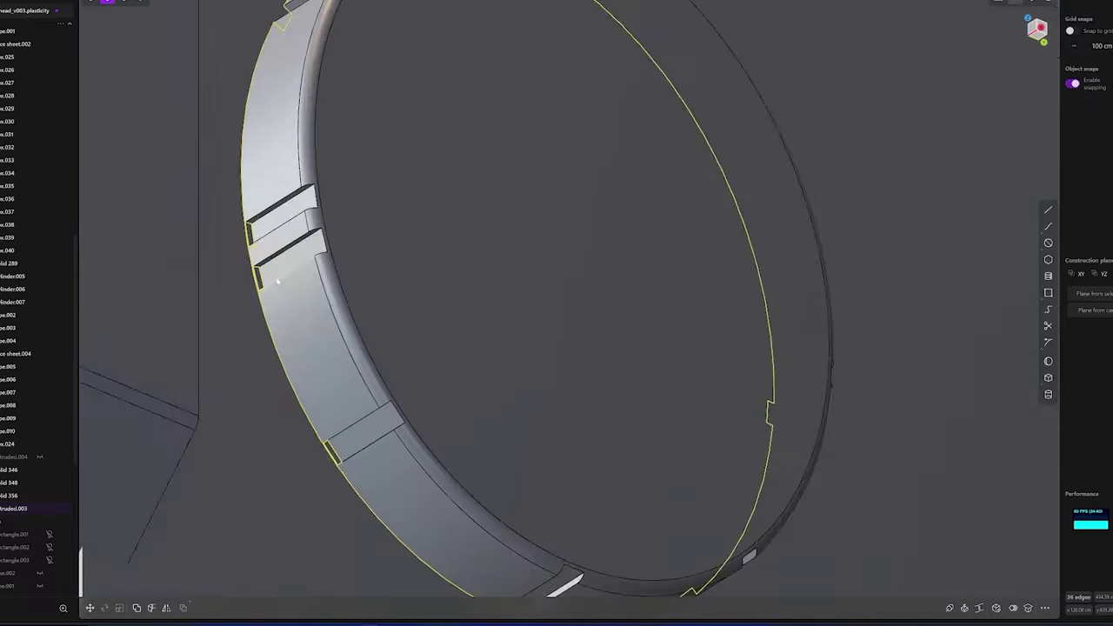
middle_drag(296, 112, 335, 181)
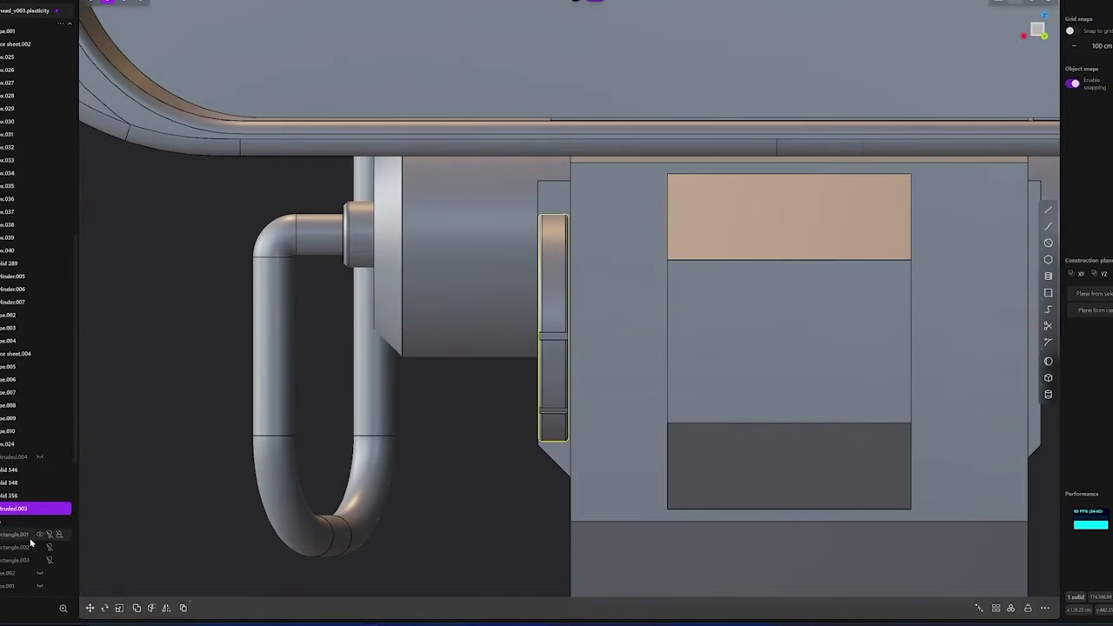
mouse_move(456, 361)
middle_down()
mouse_move(617, 510)
mouse_move(554, 290)
middle_up()
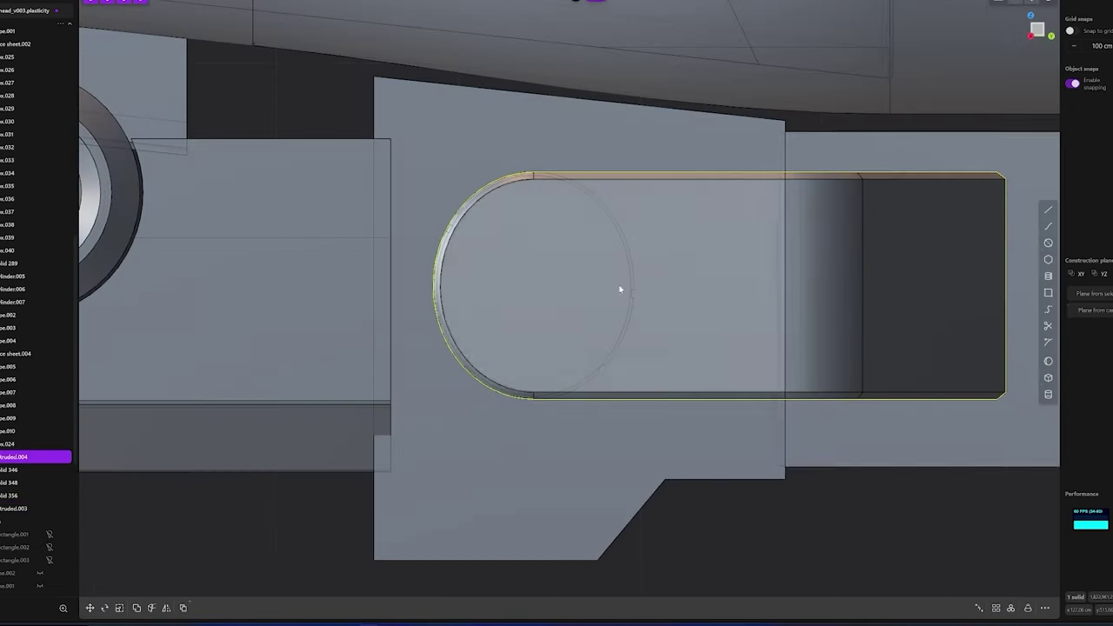
Pipe a circle on the slot's rounded end and add a small sphere inside the ring
click(534, 392)
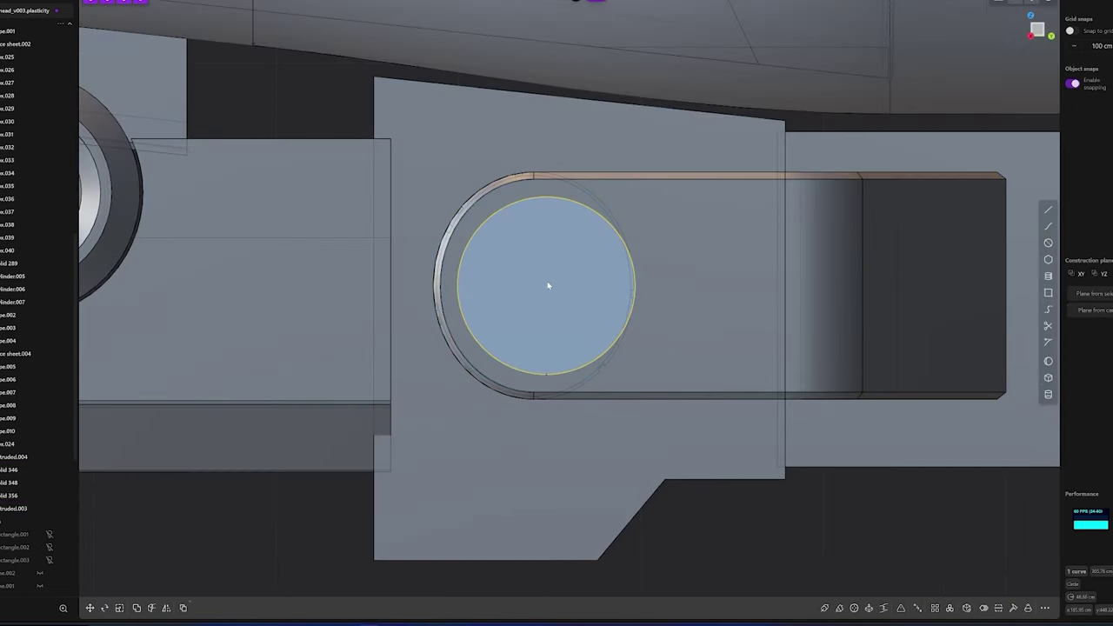
middle_drag(547, 281, 595, 218)
click(596, 218)
key(f)
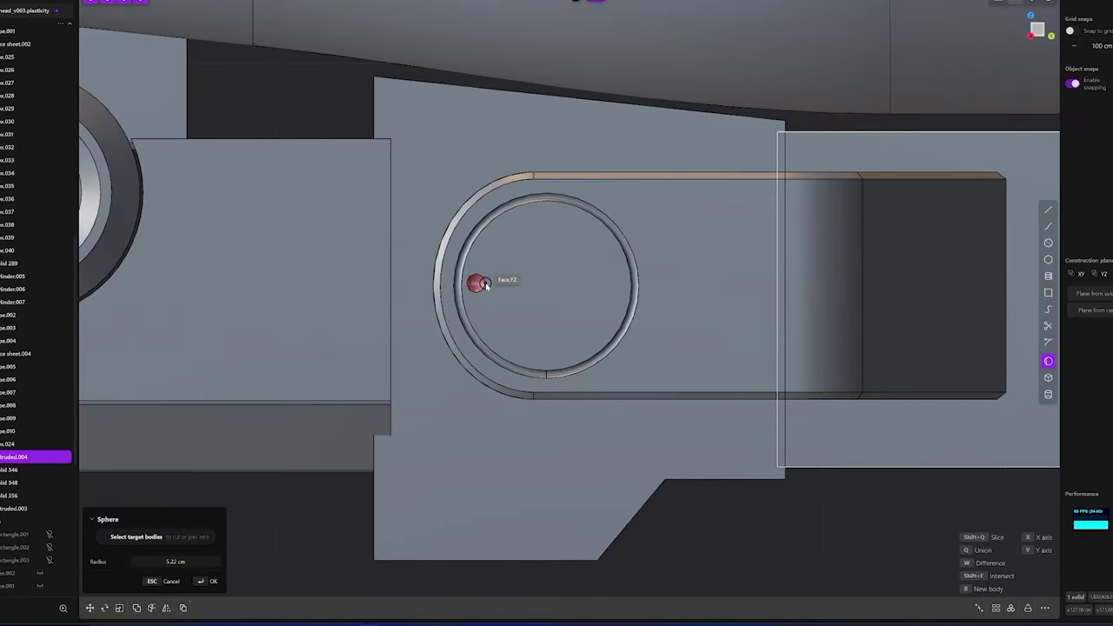
click(485, 286)
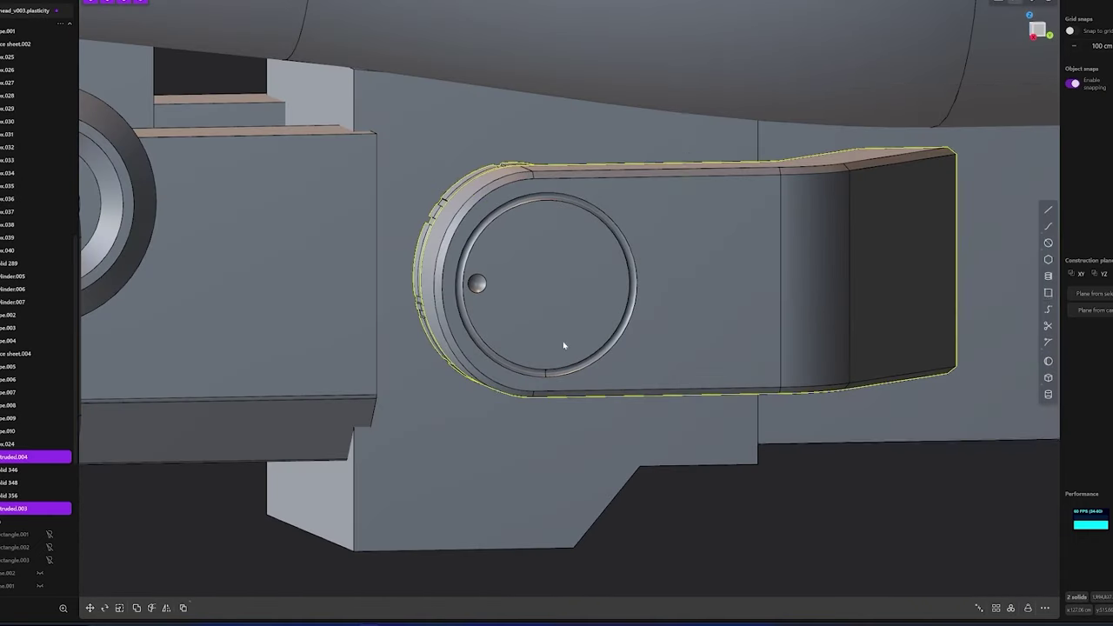
Draw a small rectangle below the ring and extrude it into a tab
key(3)
key(l)
scroll(571, 366, up, 2)
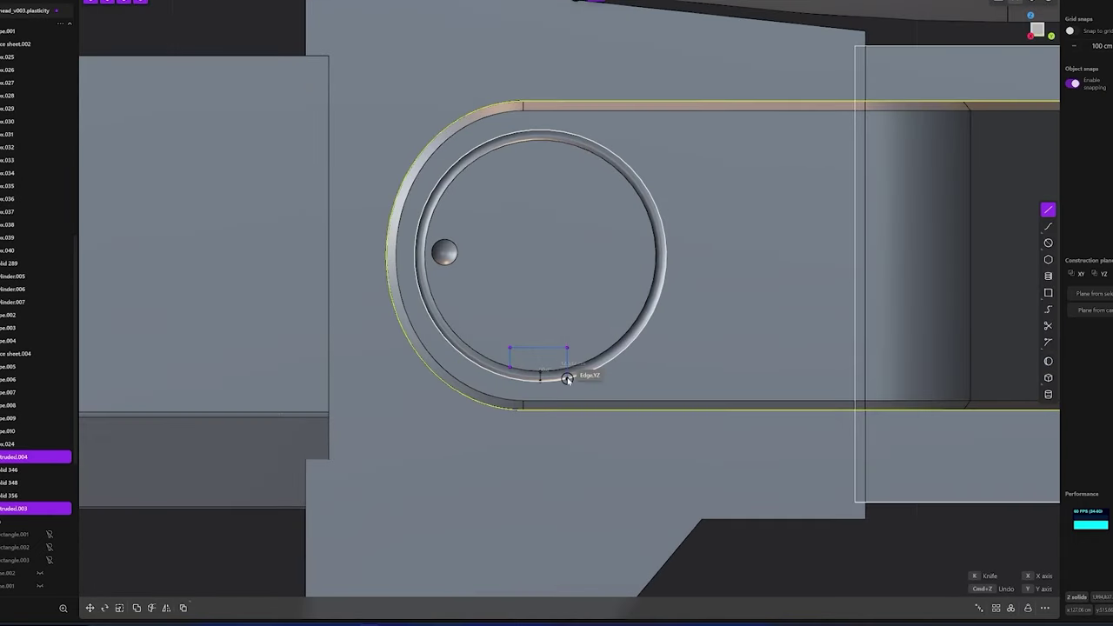
scroll(570, 366, up, 4)
click(570, 372)
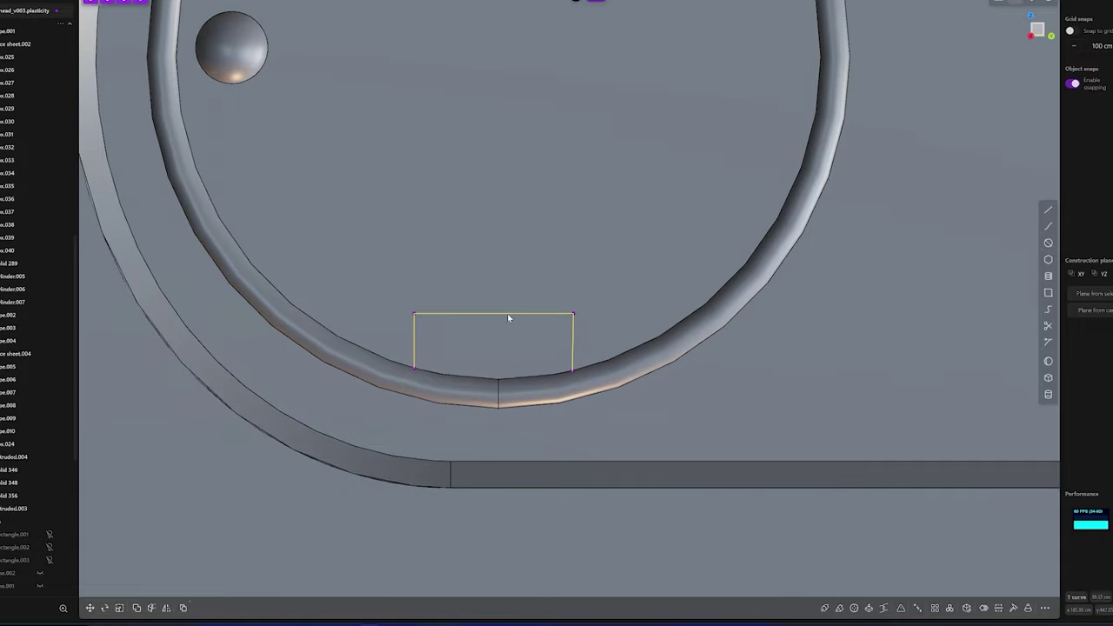
key(e)
middle_drag(510, 318, 526, 349)
drag(526, 349, 539, 335)
key(Return)
middle_drag(539, 335, 609, 313)
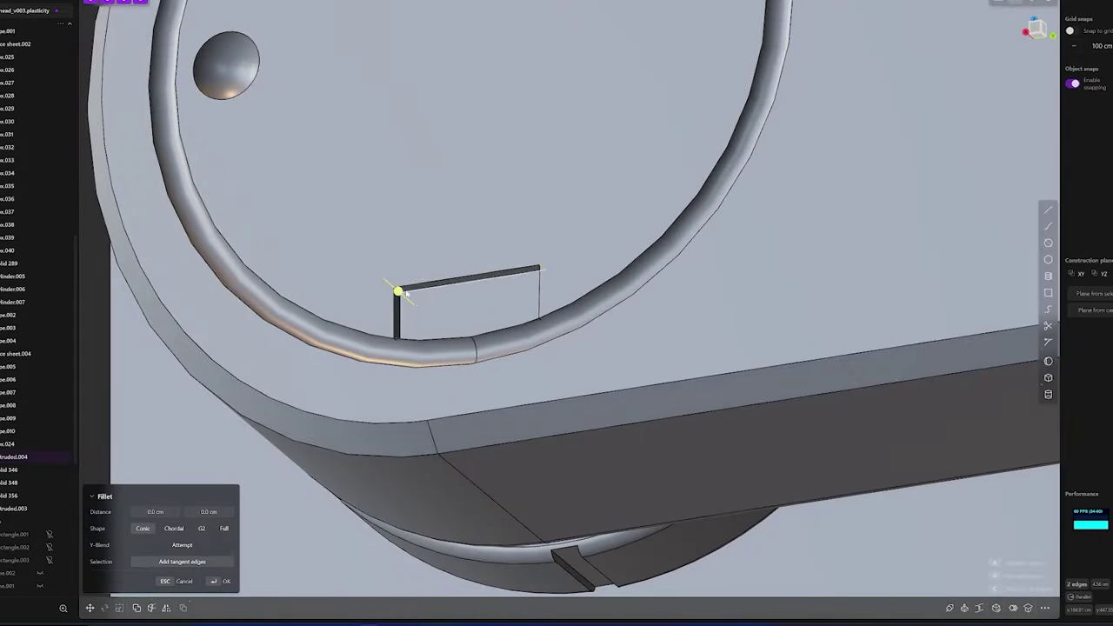
scroll(661, 299, down, 5)
Add a rounded rectangle on the slot's dark end, imprint it and pipe its outline
key(KP_7)
key(r)
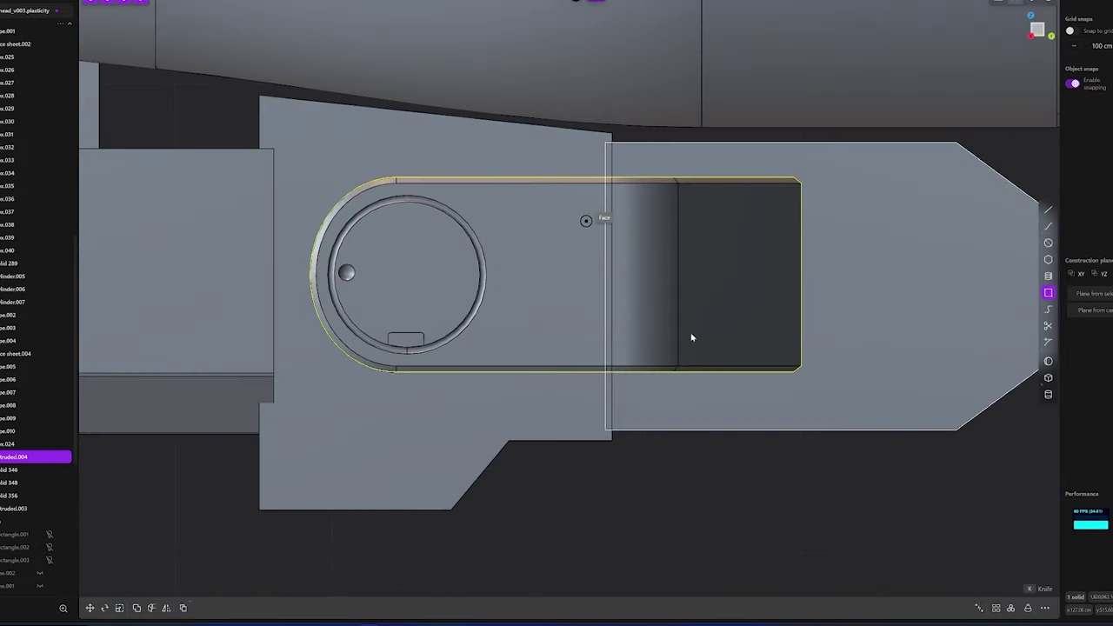
click(691, 337)
key(g)
key(Return)
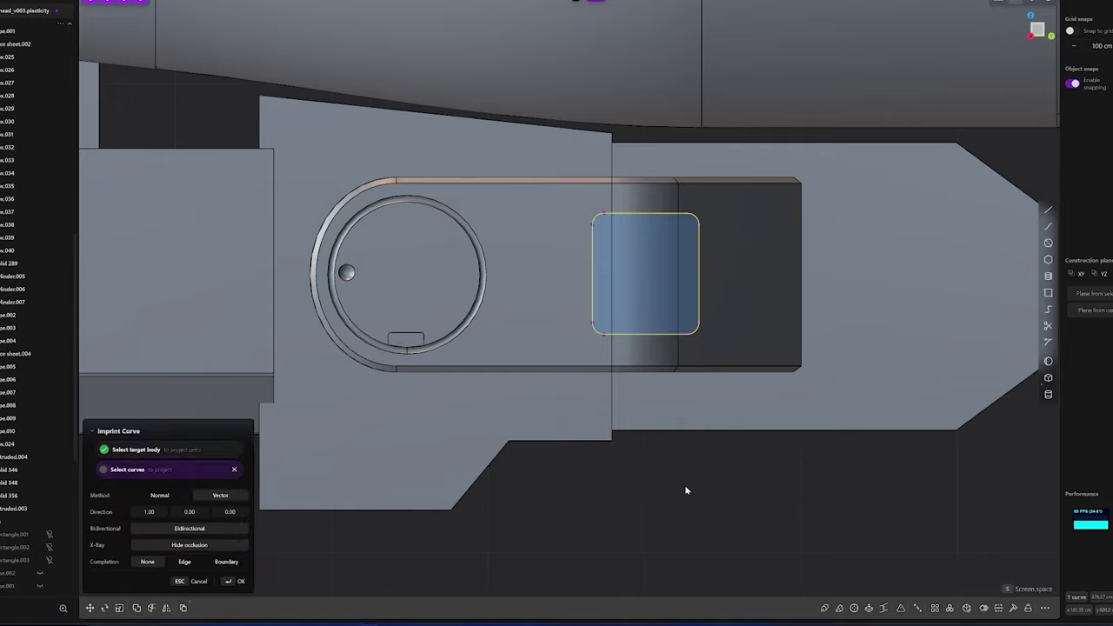
key(Escape)
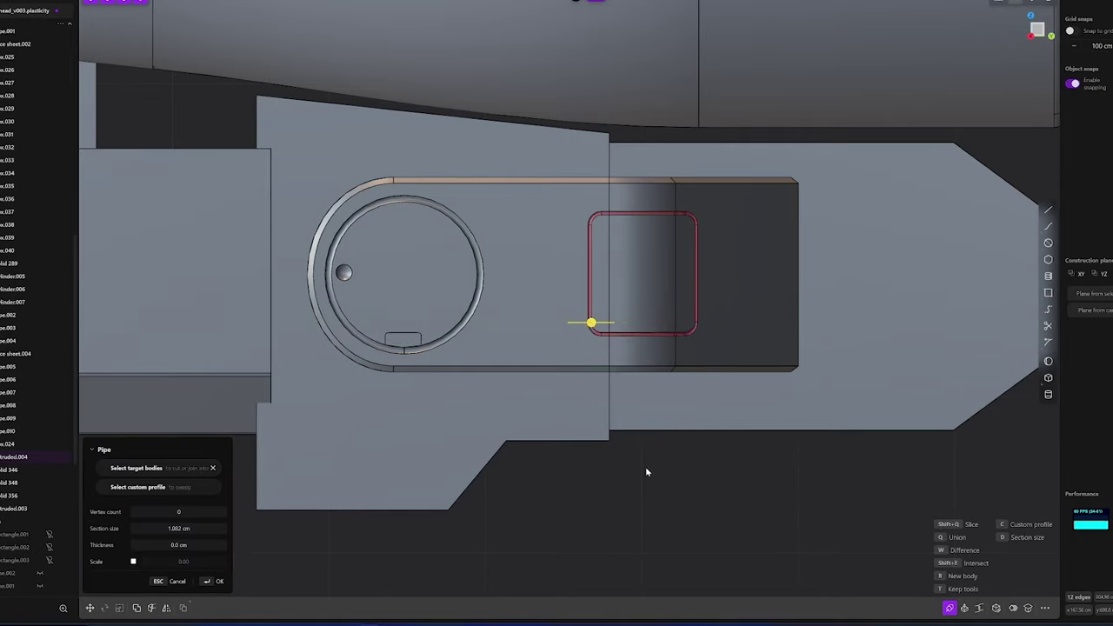
key(Return)
scroll(604, 298, up, 4)
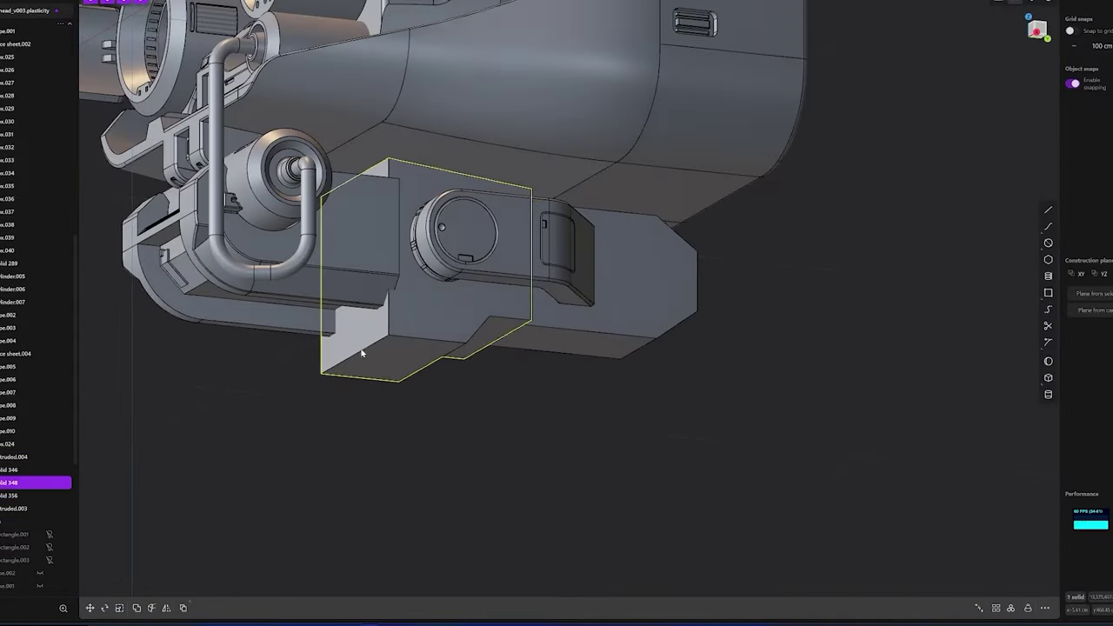
Offset the lower side block's faces by about -2.362 cm
mouse_move(418, 356)
middle_down()
mouse_move(405, 360)
mouse_move(603, 345)
mouse_move(391, 432)
middle_up()
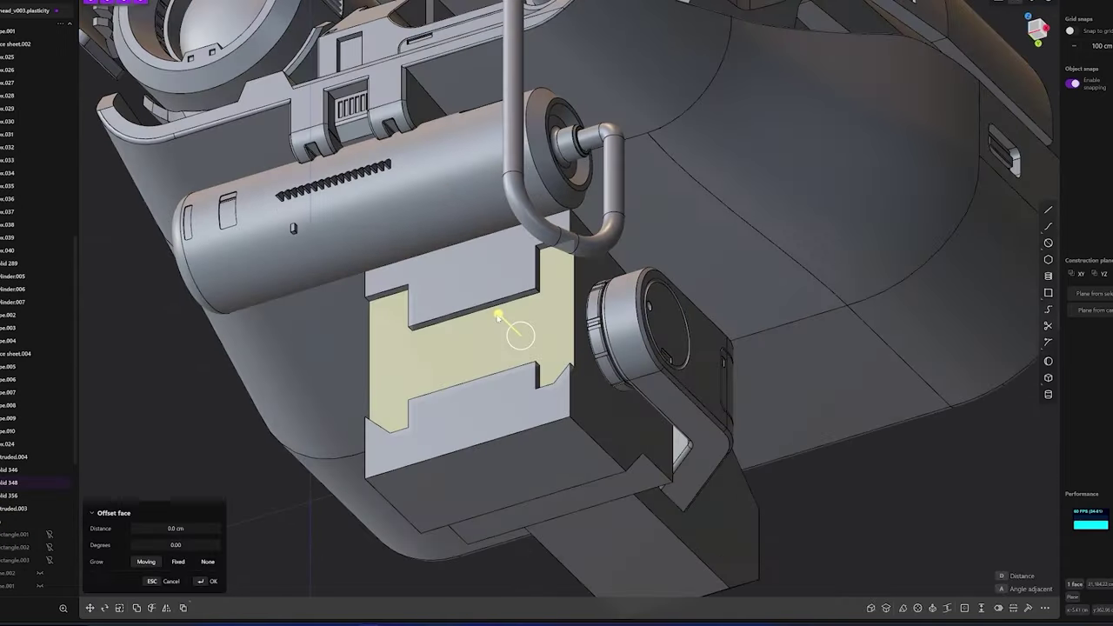
mouse_move(513, 339)
middle_down()
mouse_move(487, 374)
mouse_move(688, 273)
middle_up()
scroll(490, 378, up, 5)
scroll(512, 287, down, 5)
scroll(531, 469, up, 5)
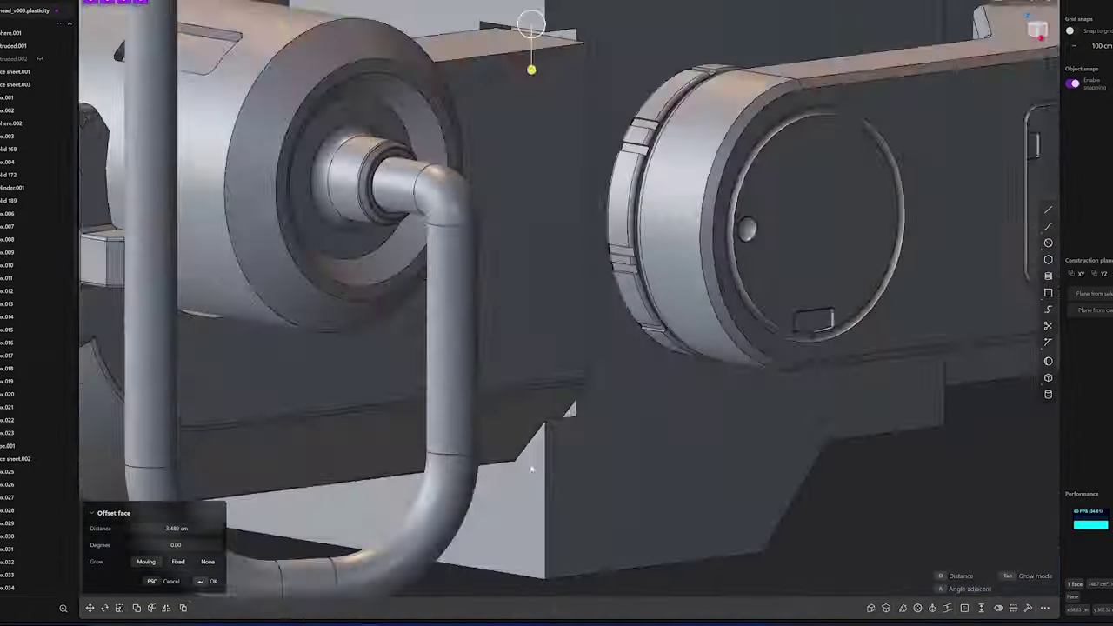
middle_drag(531, 470, 574, 430)
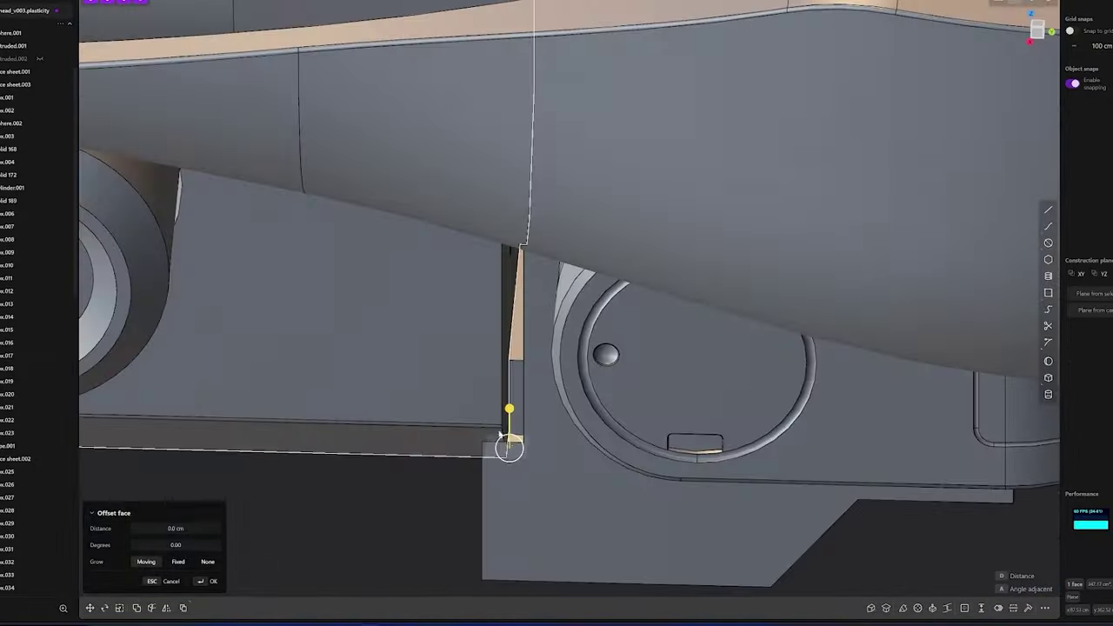
middle_drag(483, 464, 545, 187)
scroll(539, 178, down, 10)
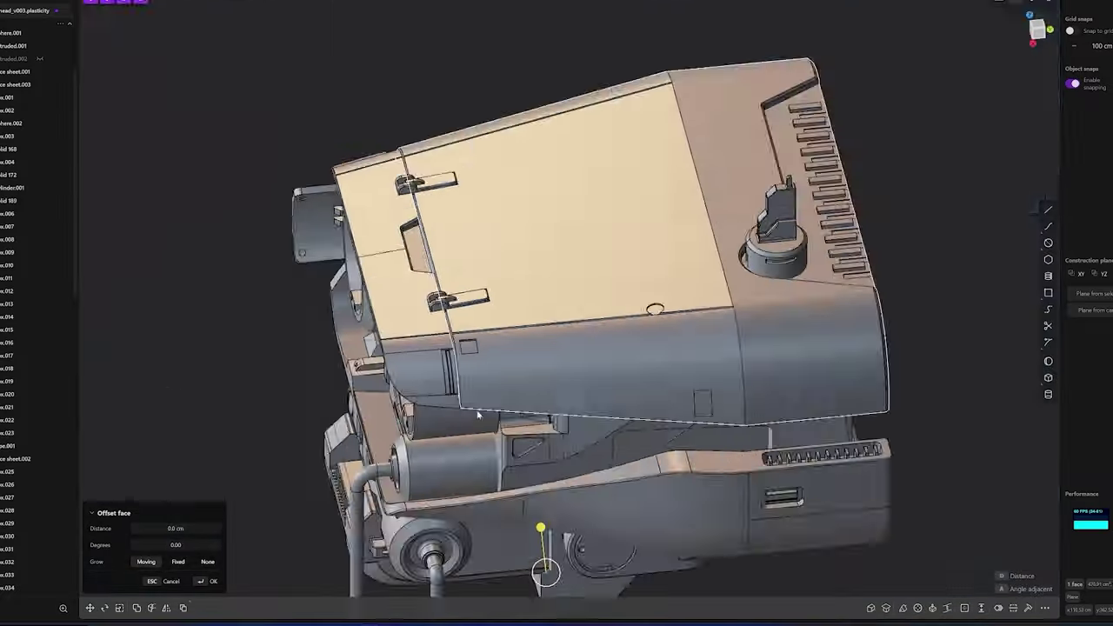
scroll(507, 562, up, 10)
middle_drag(508, 562, 522, 511)
scroll(522, 512, down, 3)
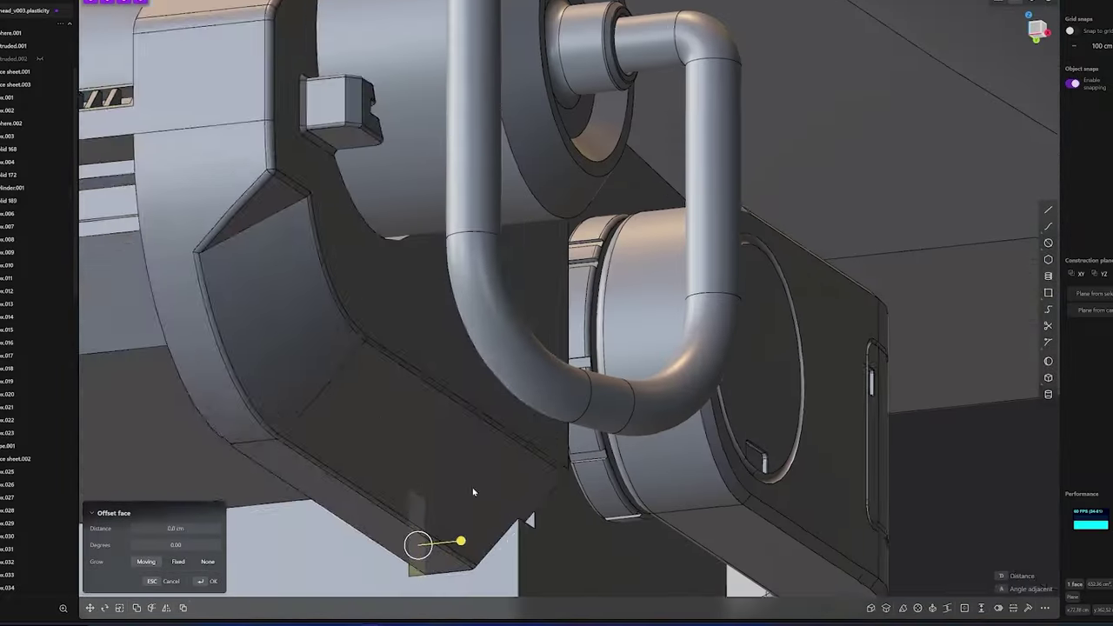
click(440, 528)
Try a fillet on a lower block edge, then zoom out to the whole model
mouse_move(440, 529)
middle_down()
mouse_move(604, 422)
mouse_move(449, 472)
mouse_move(562, 577)
middle_up()
scroll(641, 441, up, 5)
scroll(448, 475, up, 3)
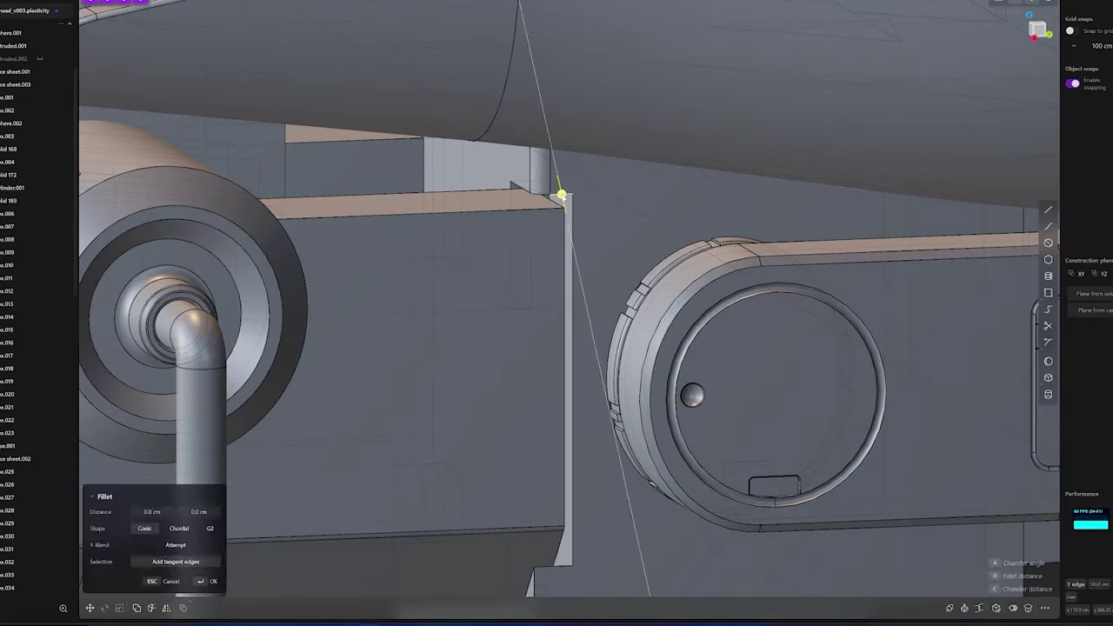
mouse_move(574, 228)
middle_down()
mouse_move(557, 231)
mouse_move(494, 397)
mouse_move(602, 346)
mouse_move(581, 369)
mouse_move(603, 344)
middle_up()
key(Escape)
click(602, 346)
key(f)
scroll(554, 289, down, 3)
click(577, 390)
scroll(576, 390, down, 5)
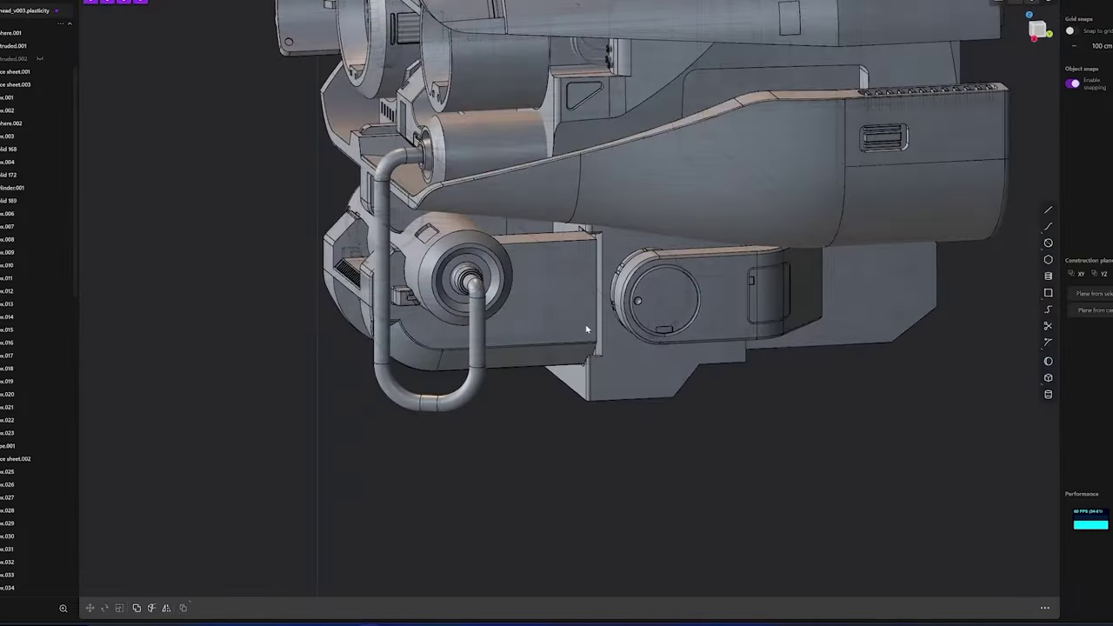
Move the small connector tab into the gap between the side block and disc housing
mouse_move(319, 14)
middle_down()
mouse_move(522, 261)
mouse_move(571, 273)
middle_up()
key(e)
scroll(556, 278, up, 5)
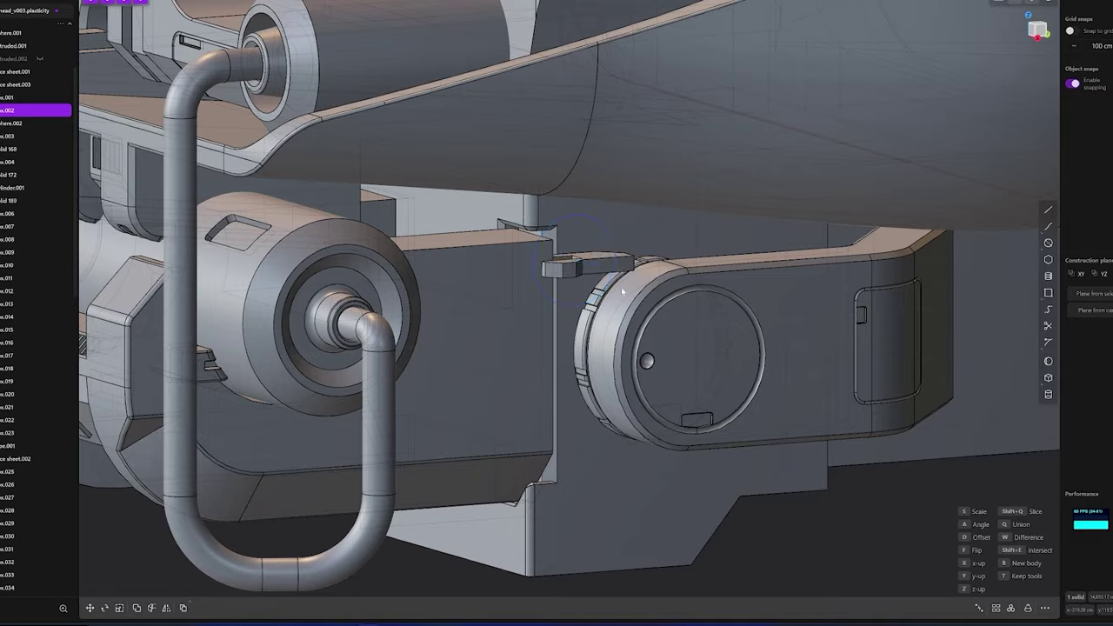
right_click(588, 266)
key(g)
scroll(588, 266, up, 3)
scroll(588, 268, up, 3)
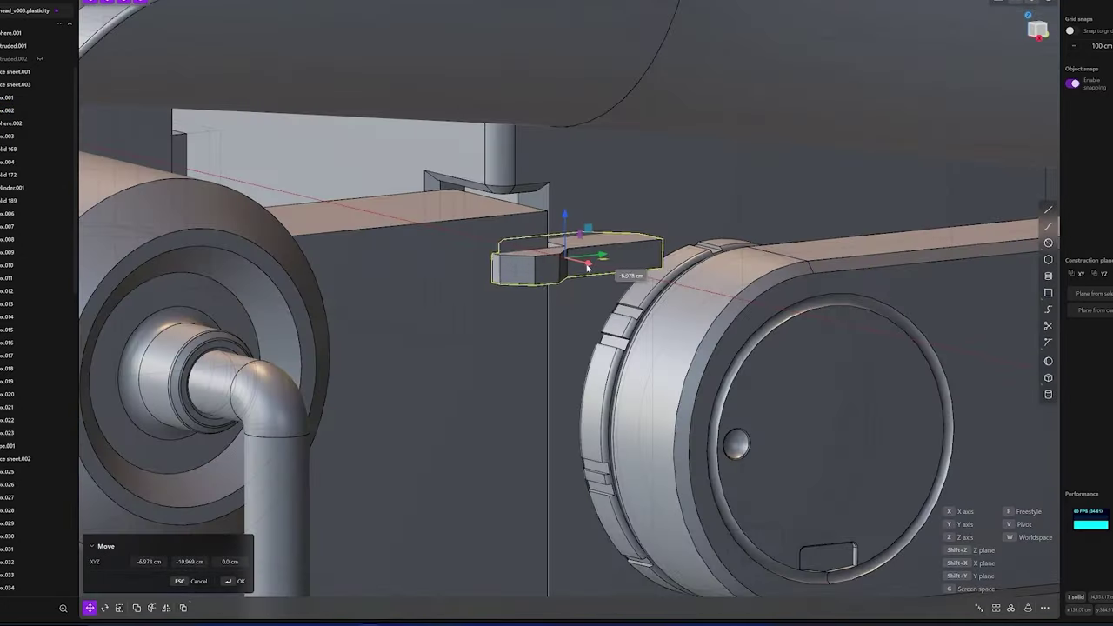
middle_drag(588, 268, 520, 279)
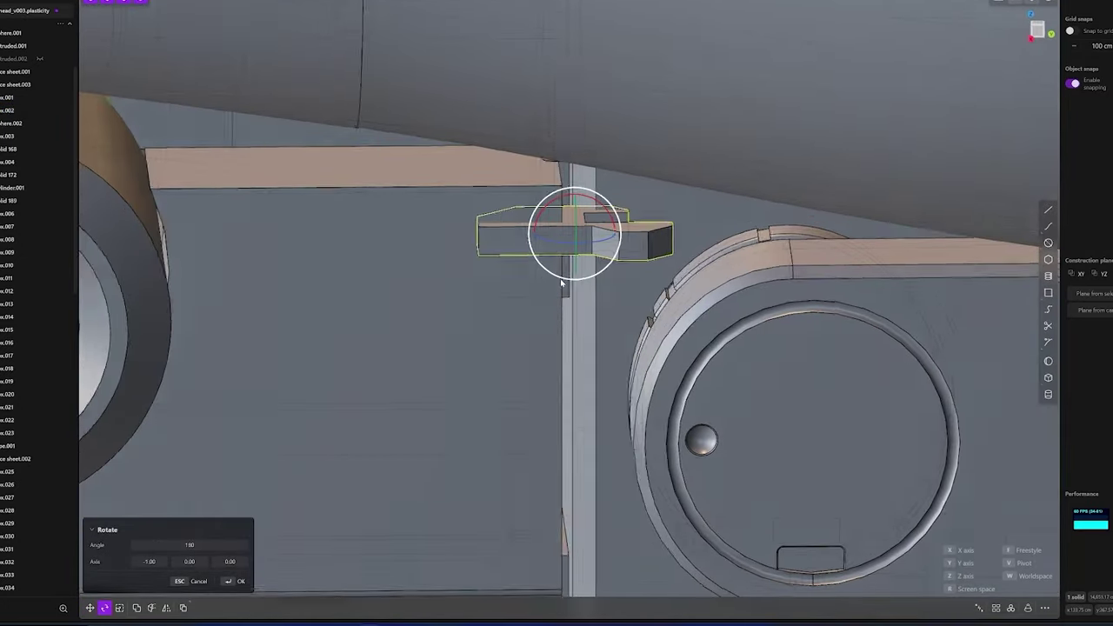
scroll(565, 243, down, 3)
scroll(536, 233, up, 3)
mouse_move(565, 243)
middle_down()
mouse_move(536, 233)
mouse_move(559, 244)
middle_up()
scroll(536, 233, down, 3)
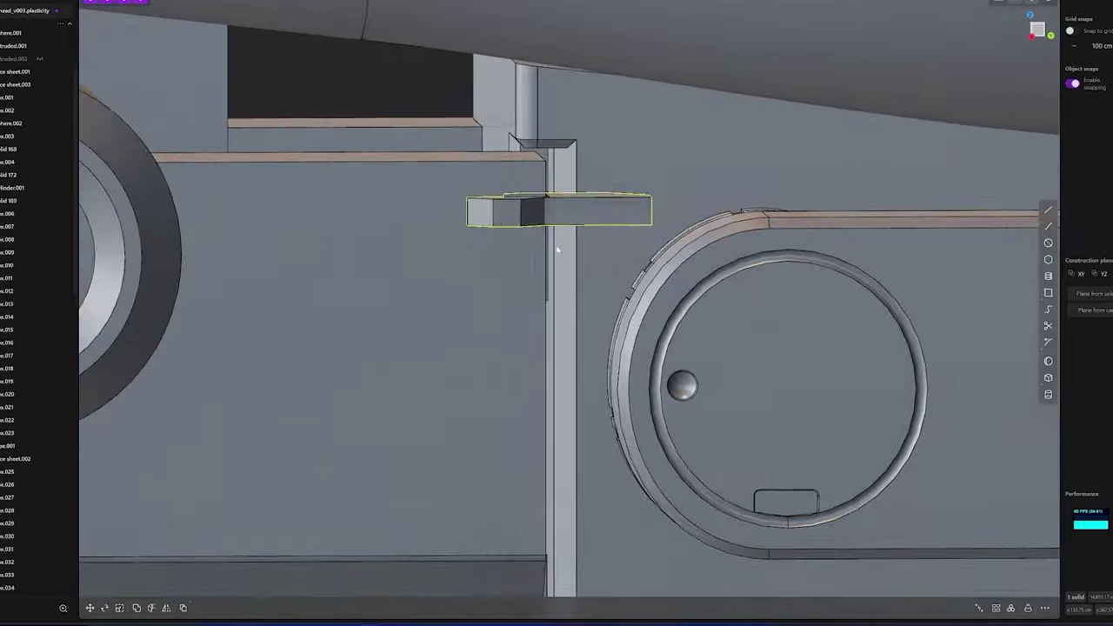
scroll(565, 339, down, 5)
click(571, 341)
scroll(562, 327, up, 3)
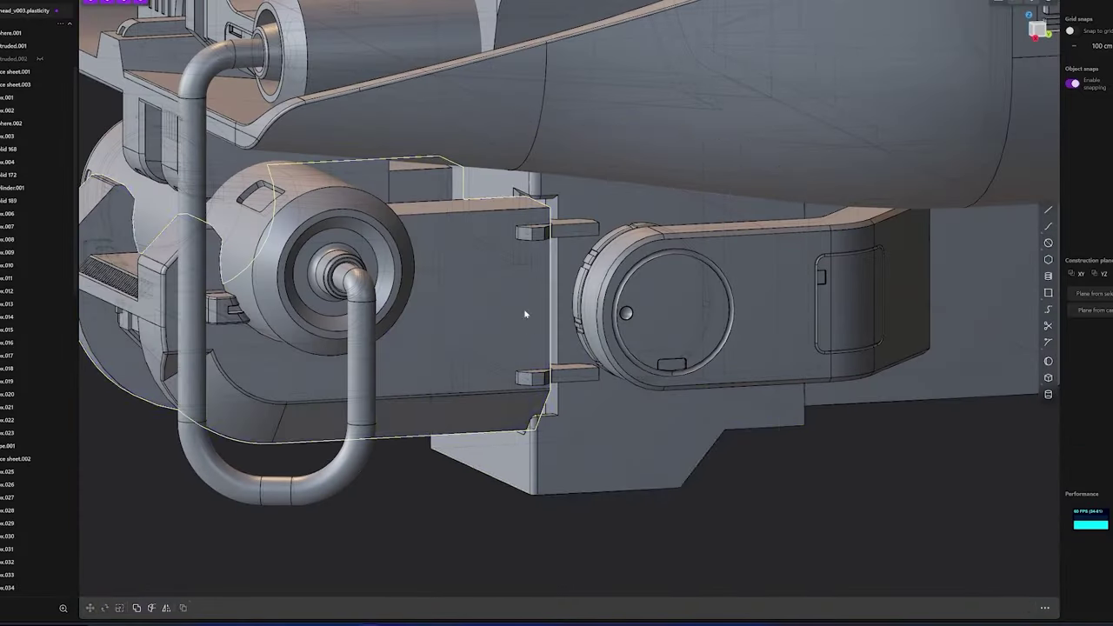
Offset the end face of the small connector tab
middle_drag(564, 272, 430, 383)
scroll(431, 383, up, 5)
click(542, 229)
key(o)
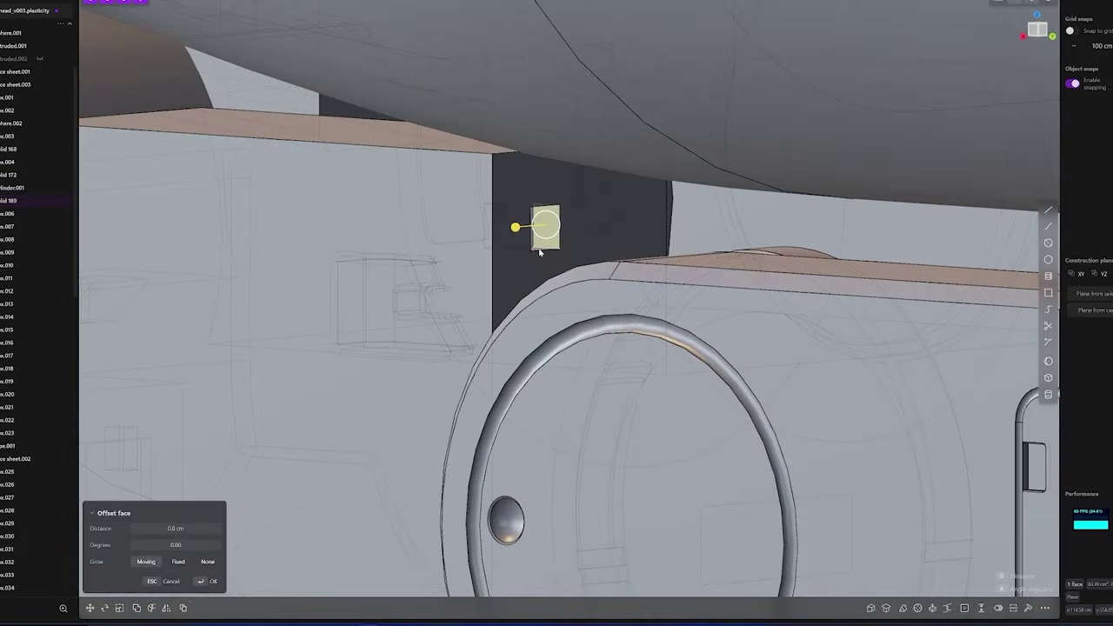
mouse_move(542, 229)
middle_down()
mouse_move(547, 249)
mouse_move(517, 202)
mouse_move(653, 235)
middle_up()
scroll(758, 274, down, 3)
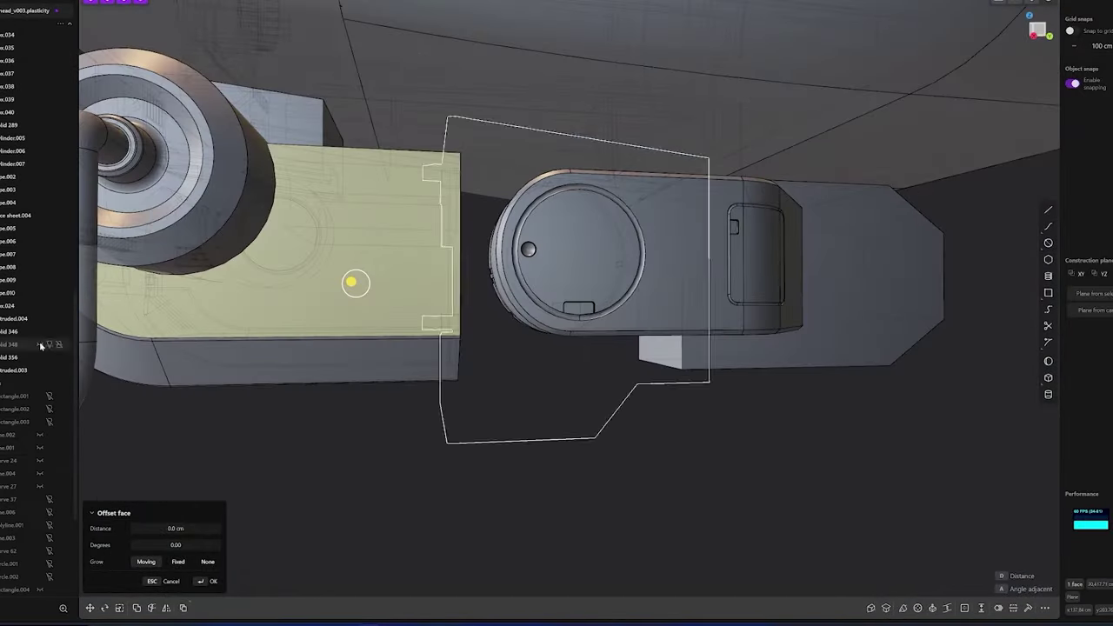
key(Escape)
mouse_move(355, 443)
middle_down()
mouse_move(330, 365)
mouse_move(360, 393)
mouse_move(377, 313)
mouse_move(522, 287)
middle_up()
Mirror the selected lower solid across the model
key(l)
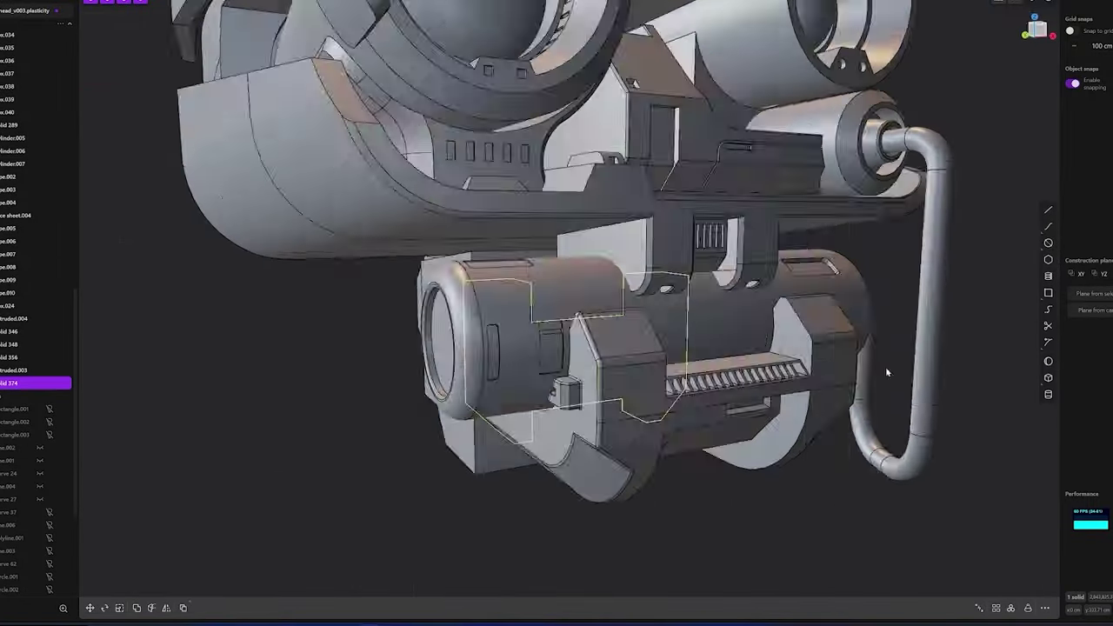
key(alt+x)
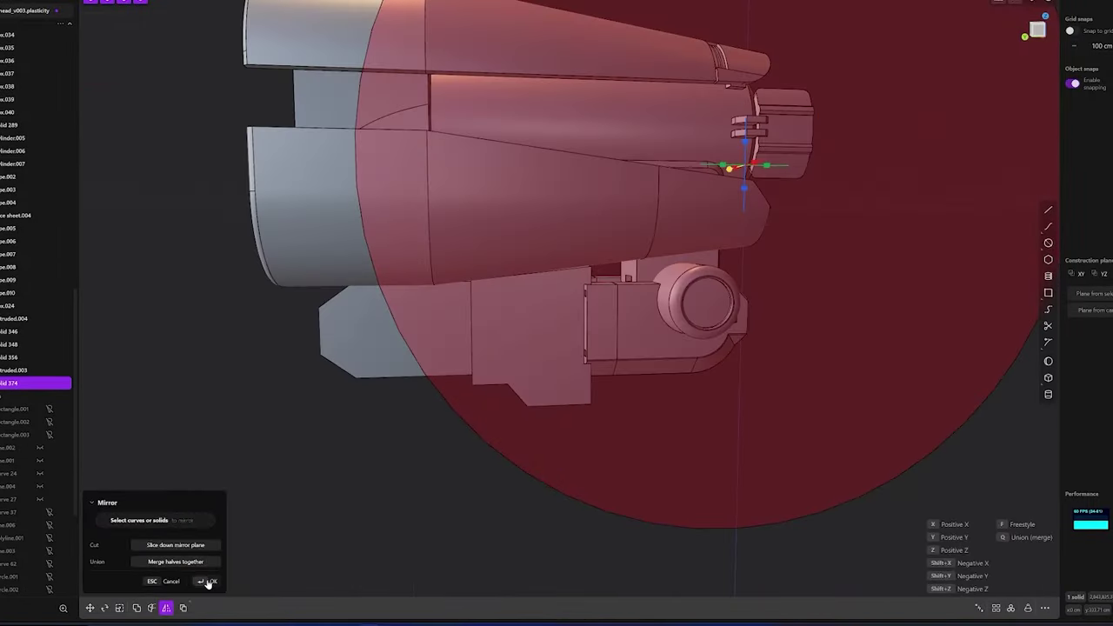
click(208, 583)
Round an edge of the lower side block with a conic fillet
mouse_move(691, 422)
middle_down()
mouse_move(597, 507)
mouse_move(609, 488)
middle_up()
click(595, 505)
key(f)
drag(610, 488, 631, 512)
mouse_move(623, 506)
middle_down()
mouse_move(676, 522)
mouse_move(808, 503)
mouse_move(819, 423)
middle_up()
mouse_move(800, 488)
middle_down()
mouse_move(858, 492)
mouse_move(746, 474)
mouse_move(812, 504)
mouse_move(766, 427)
mouse_move(791, 430)
mouse_move(685, 304)
mouse_move(688, 391)
middle_up()
key(Return)
key(Return)
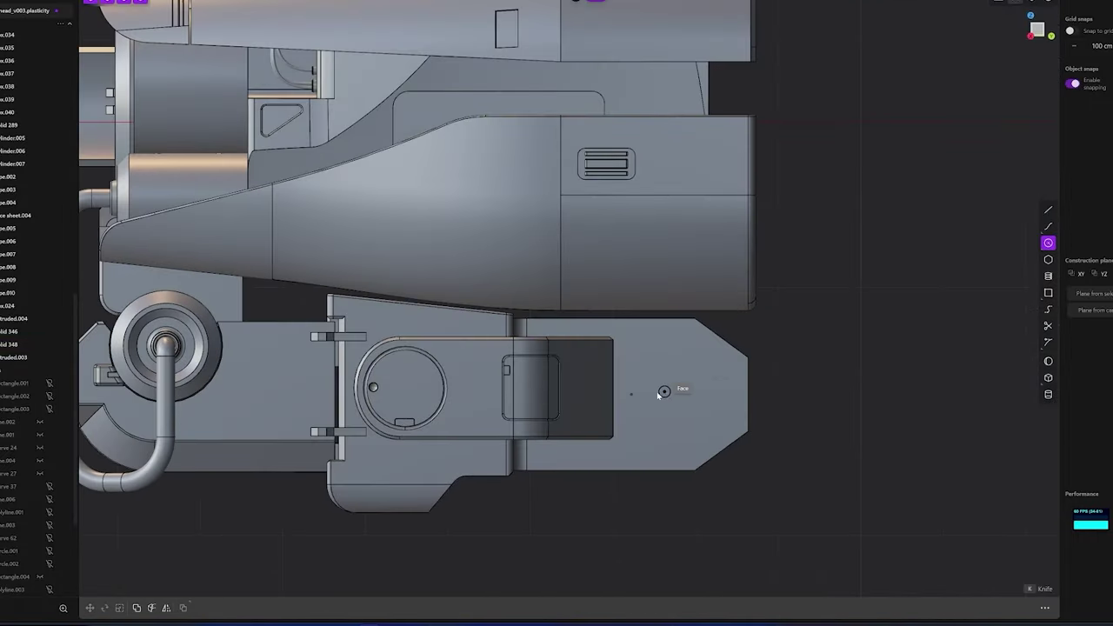
Shift the circle right along X and pipe it into a ring
drag(671, 397, 715, 398)
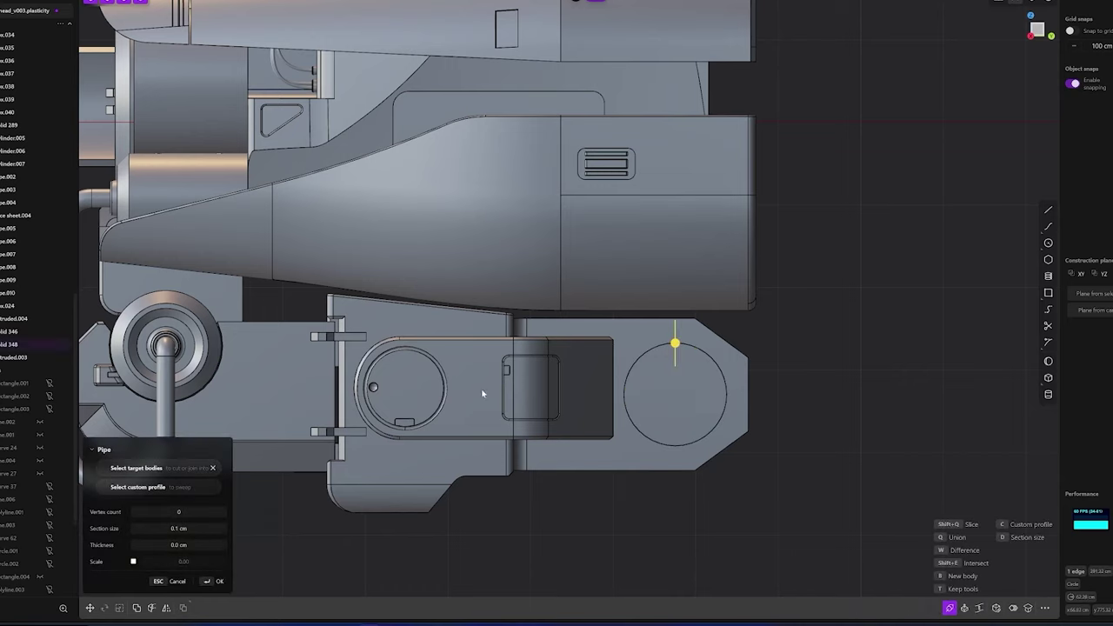
scroll(675, 346, up, 3)
key(Return)
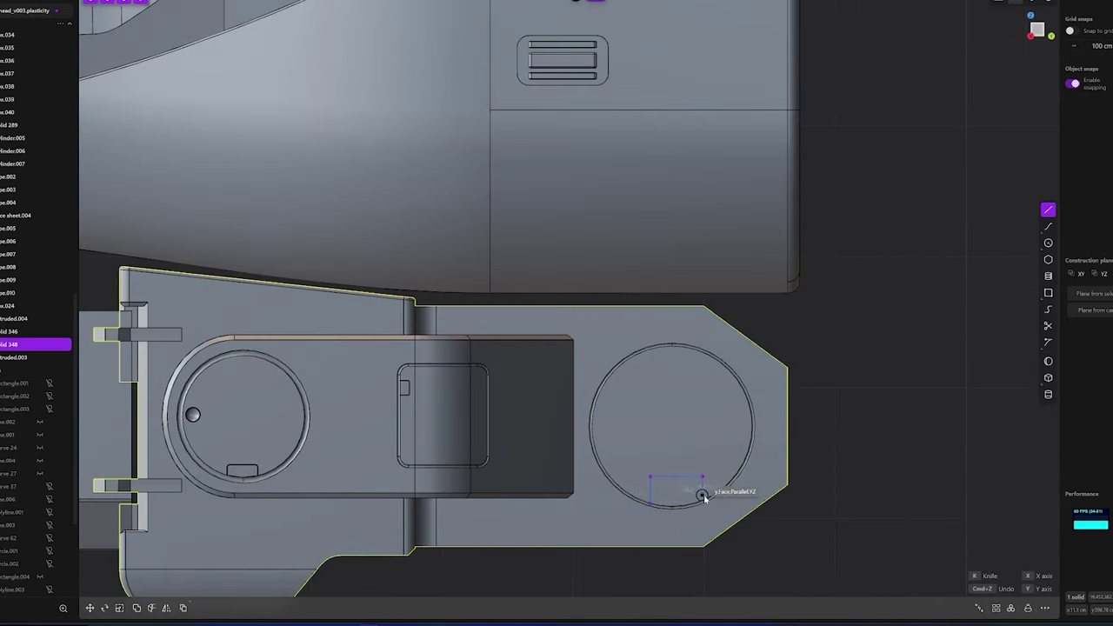
scroll(703, 498, up, 5)
scroll(702, 497, down, 3)
Pipe a small rectangle inside the ring and fillet the post-to-ring joint
click(629, 461)
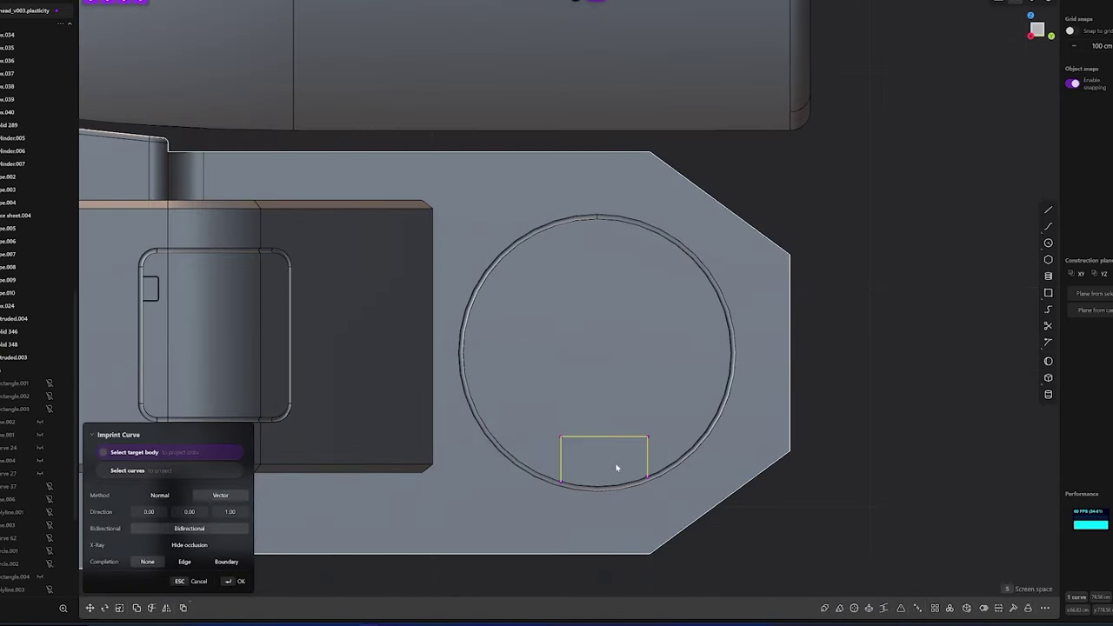
scroll(600, 448, up, 5)
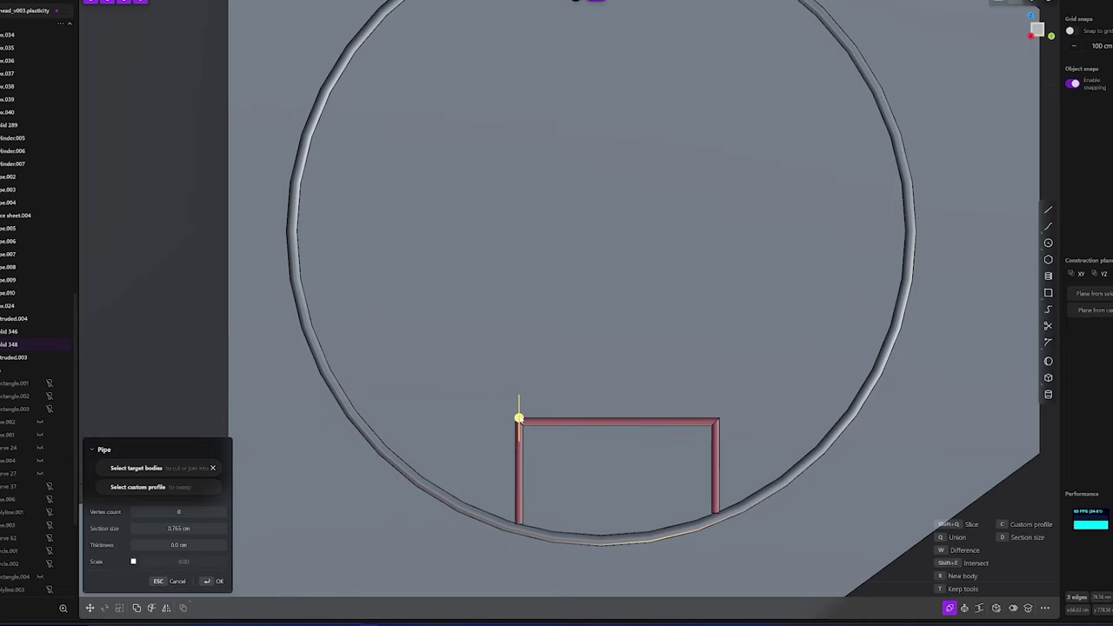
key(Return)
scroll(519, 419, up, 3)
scroll(721, 507, up, 3)
click(315, 416)
key(f)
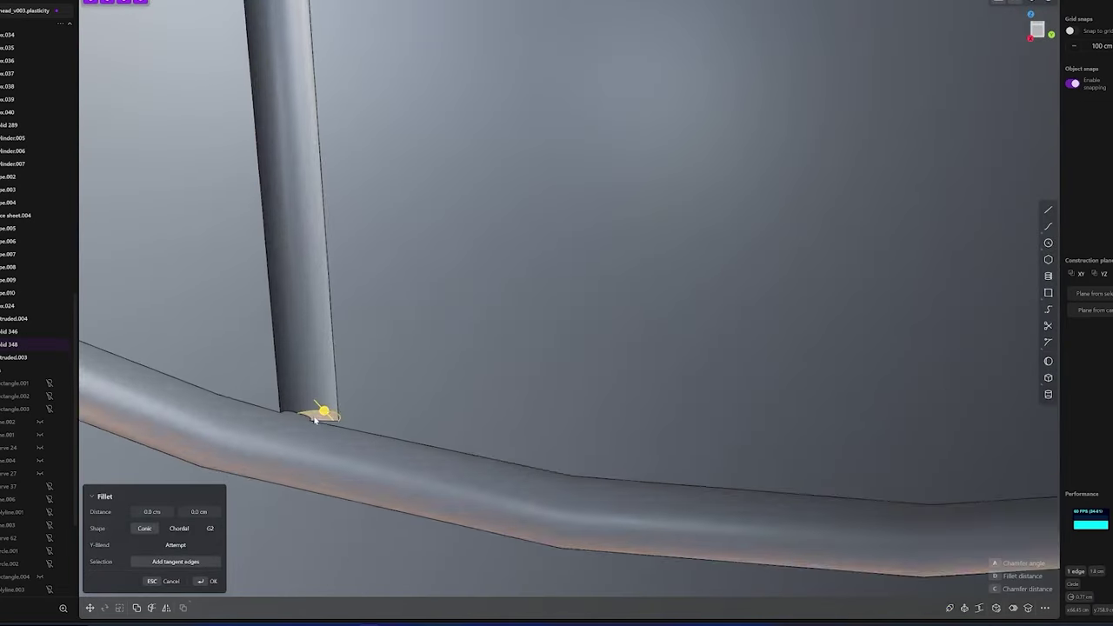
Draw a polyline and mirror it into a trapezoid
key(Escape)
scroll(511, 360, down, 5)
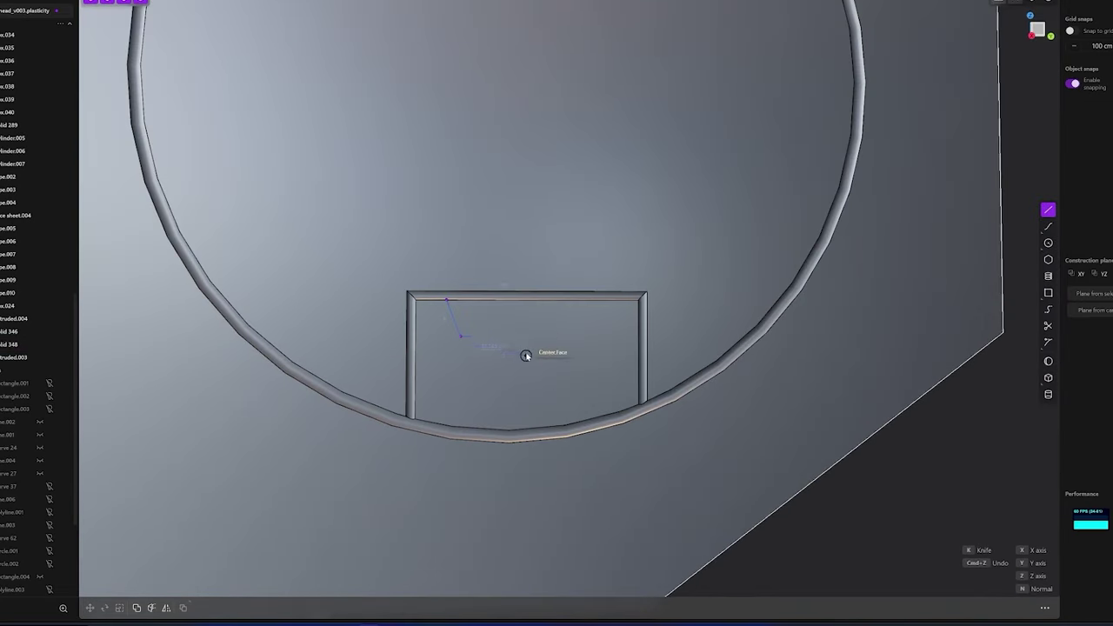
key(alt+x)
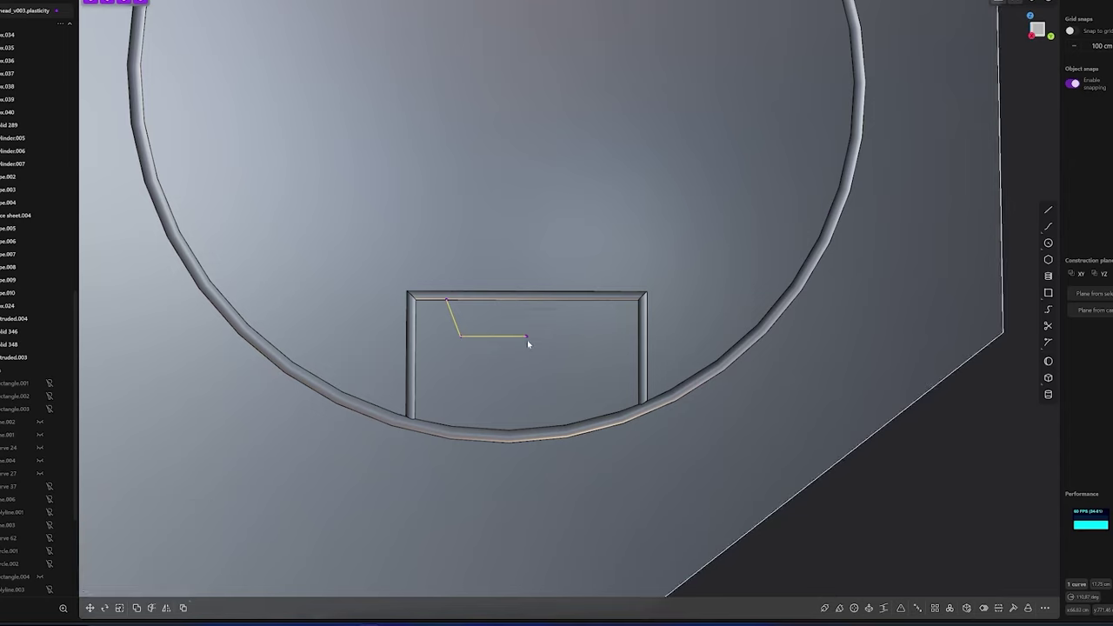
key(alt+x)
scroll(529, 345, down, 5)
scroll(541, 499, up, 5)
key(Return)
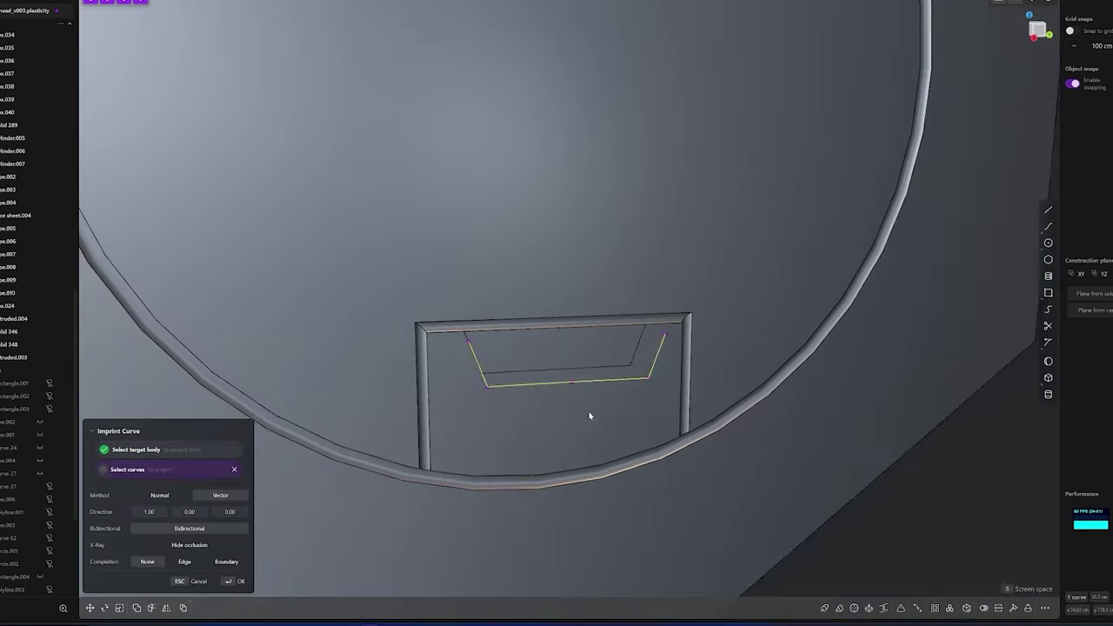
Extrude the trapezoid into a raised tab and fillet its edge
click(596, 386)
key(o)
click(576, 365)
key(e)
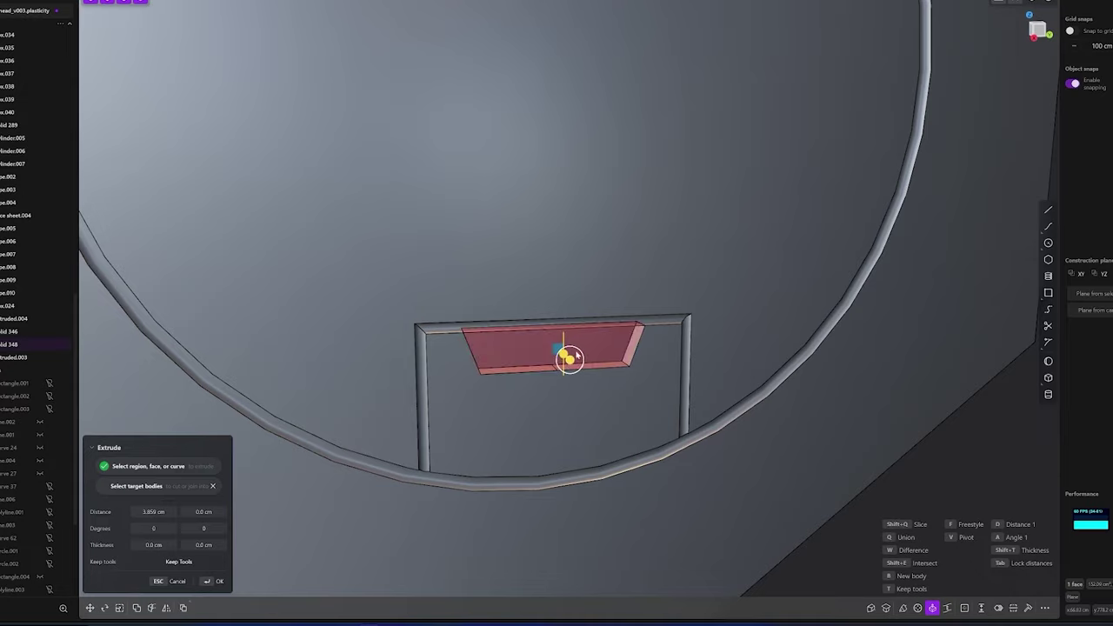
key(Return)
scroll(495, 415, down, 5)
mouse_move(549, 405)
middle_down()
mouse_move(684, 273)
mouse_move(695, 398)
middle_up()
click(679, 259)
key(f)
mouse_move(653, 324)
middle_down()
mouse_move(571, 459)
mouse_move(590, 519)
middle_up()
mouse_move(582, 467)
middle_down()
mouse_move(641, 467)
mouse_move(529, 365)
mouse_move(497, 445)
middle_up()
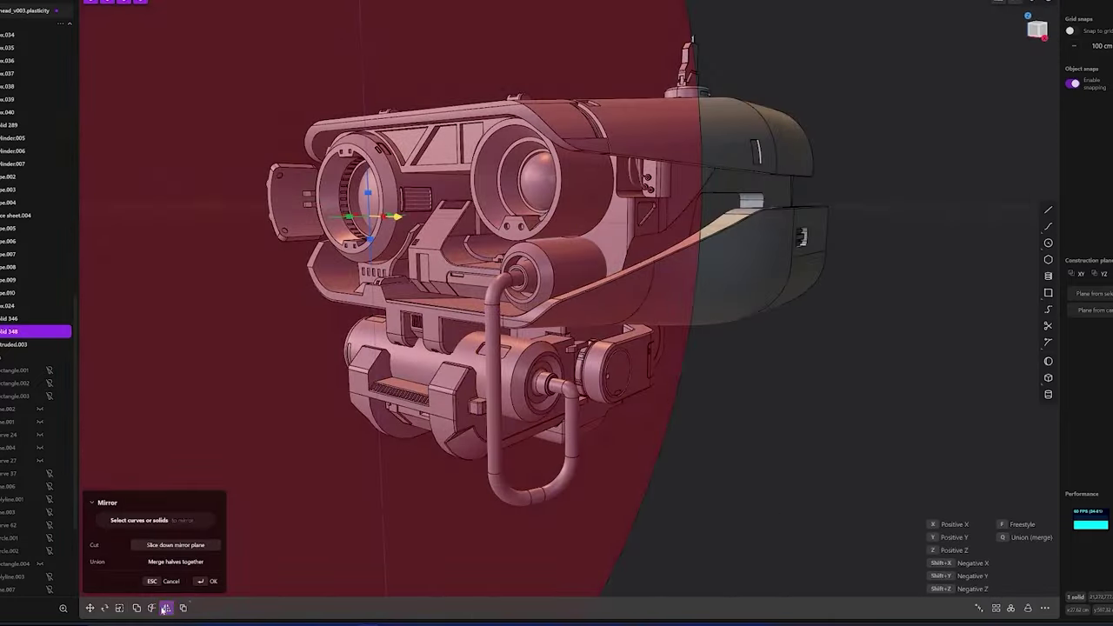
Turn to a straight side view of the head and begin the inset panel's circle
mouse_move(619, 472)
middle_down()
mouse_move(656, 522)
mouse_move(735, 462)
mouse_move(555, 351)
middle_up()
scroll(555, 351, up, 3)
key(c)
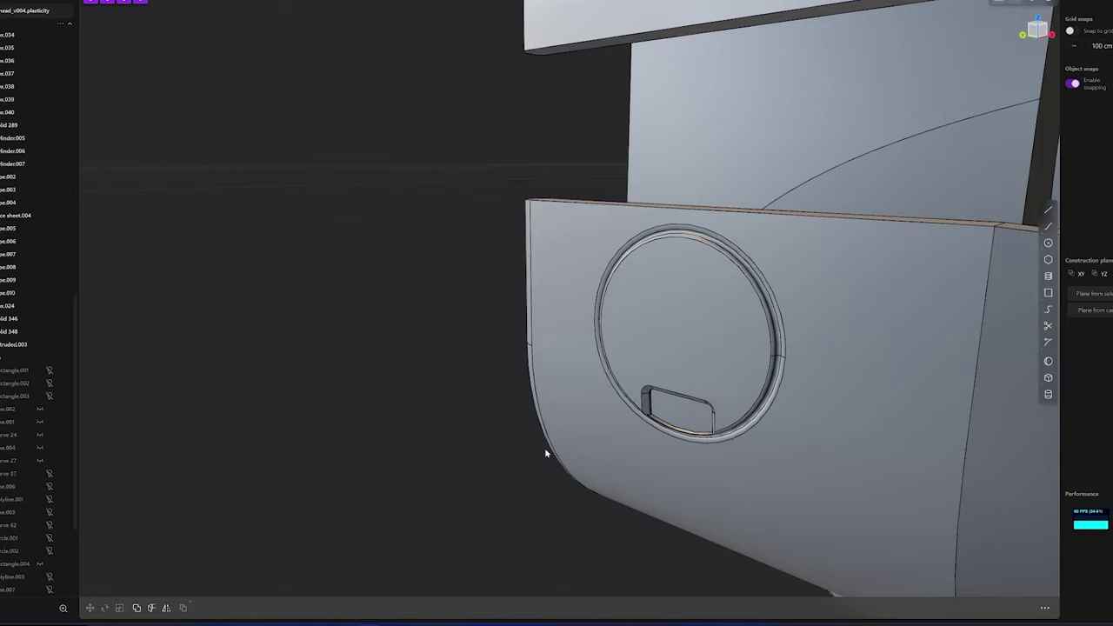
Fillet the rounded corners of the slot rectangle
middle_drag(547, 453, 652, 330)
scroll(655, 326, up, 2)
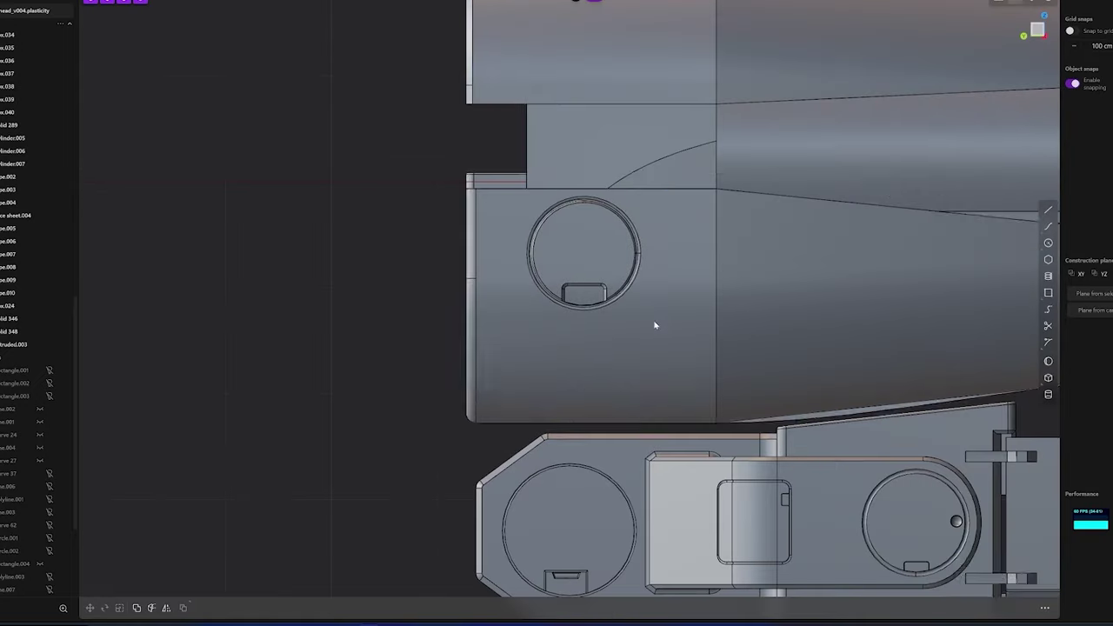
key(f)
mouse_move(663, 398)
middle_down()
mouse_move(716, 405)
mouse_move(783, 351)
mouse_move(731, 510)
middle_up()
drag(731, 509, 651, 484)
key(Return)
middle_drag(651, 484, 661, 553)
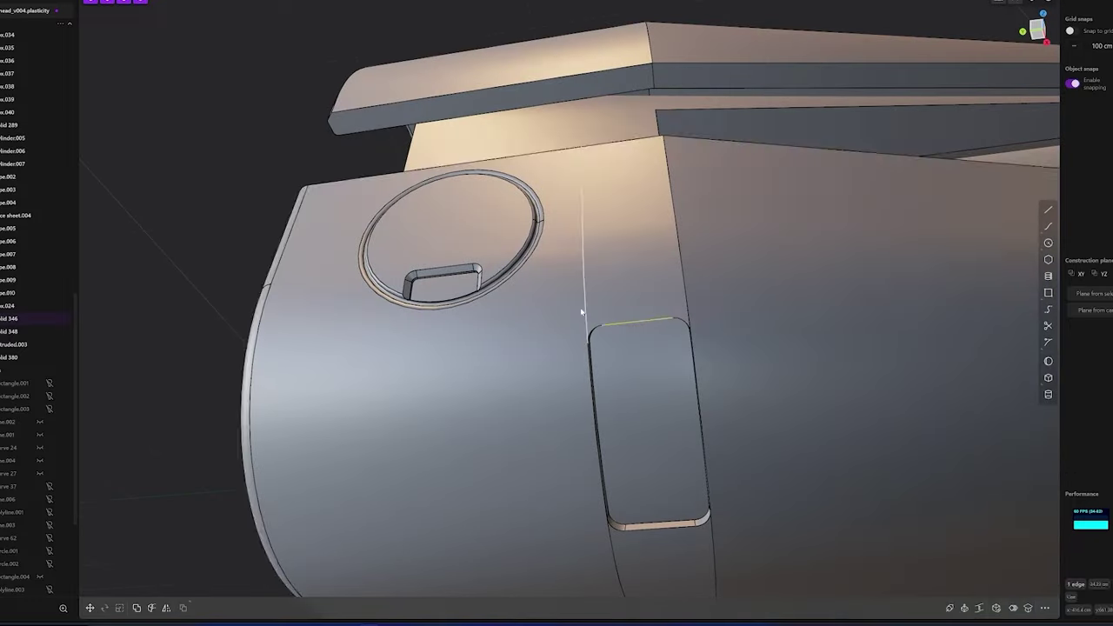
Select the tapered upper face of the head for an offset
key(Return)
mouse_move(652, 323)
middle_down()
mouse_move(845, 402)
mouse_move(368, 304)
middle_up()
scroll(597, 296, up, 3)
click(597, 295)
key(o)
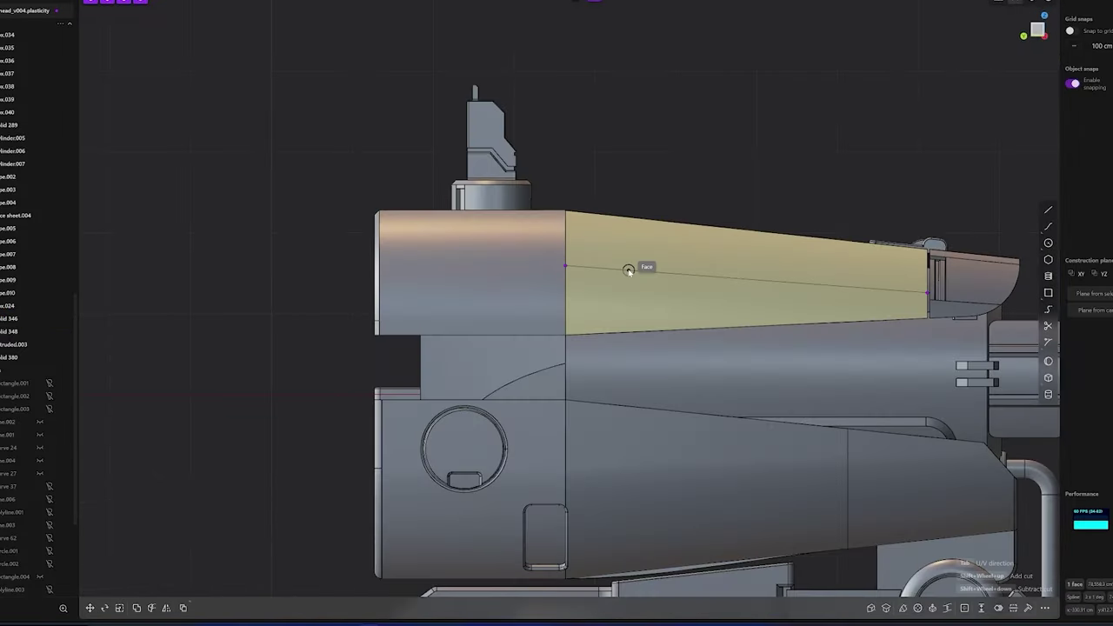
Create a new box solid on the face and rotate it into place
click(622, 322)
middle_drag(623, 322, 629, 297)
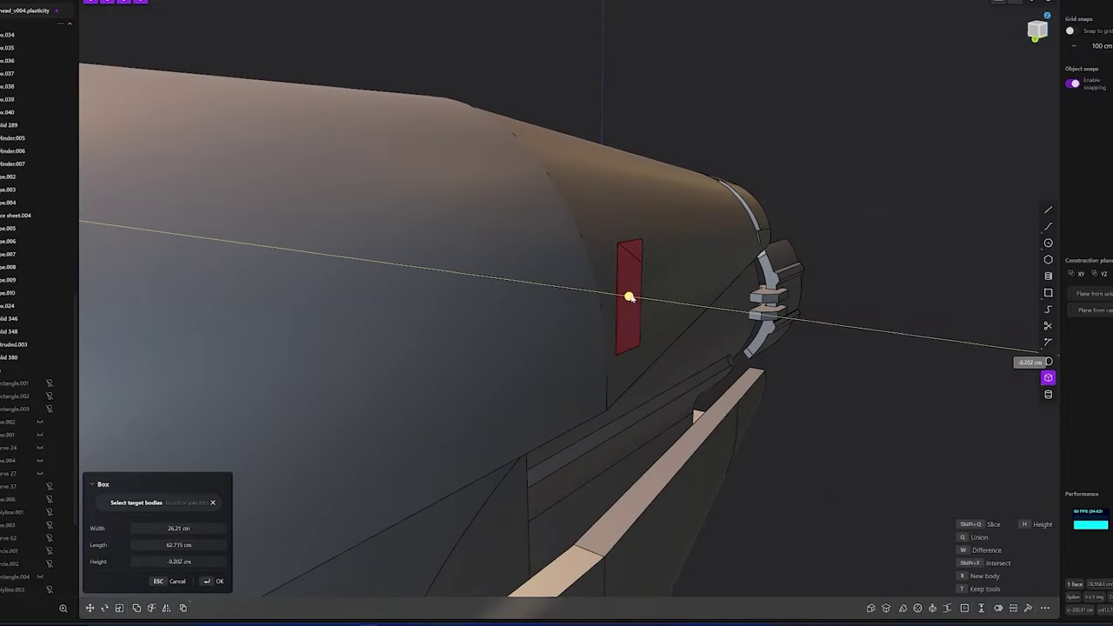
click(625, 299)
key(g)
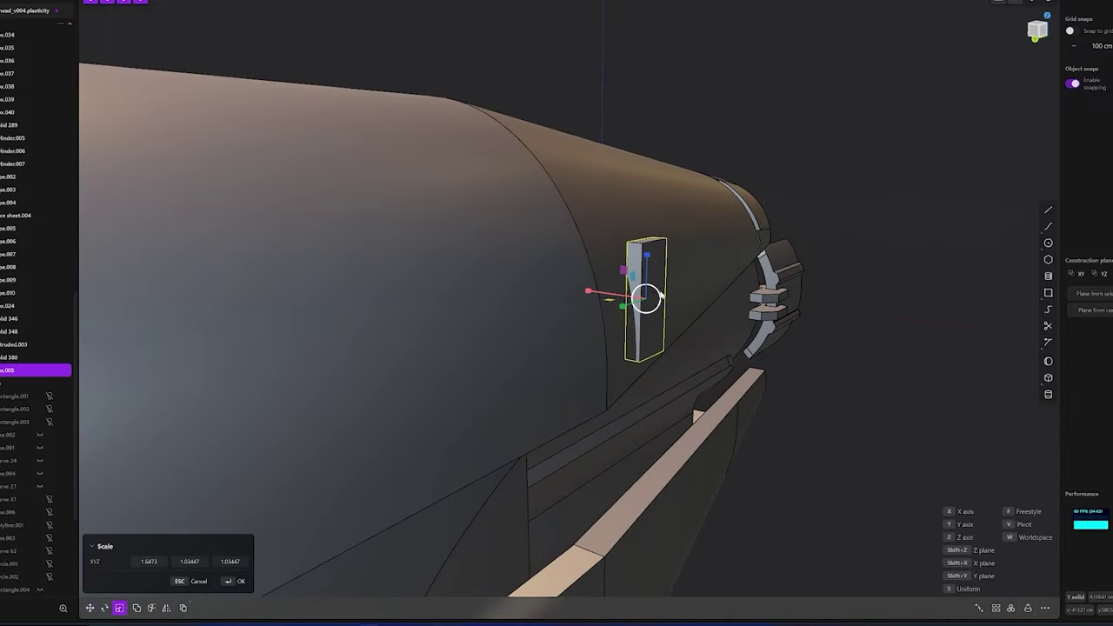
middle_drag(673, 277, 589, 293)
key(Return)
middle_drag(671, 293, 837, 281)
Imprint a rectangle onto the housing and array it into a row of eight
key(shift+r)
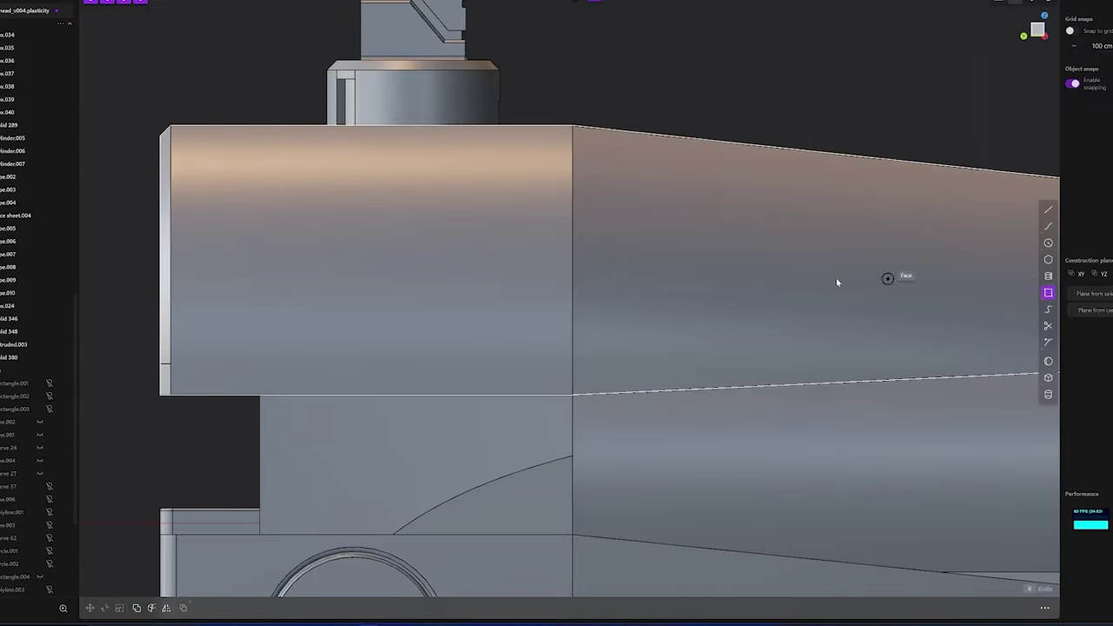
key(i)
click(701, 301)
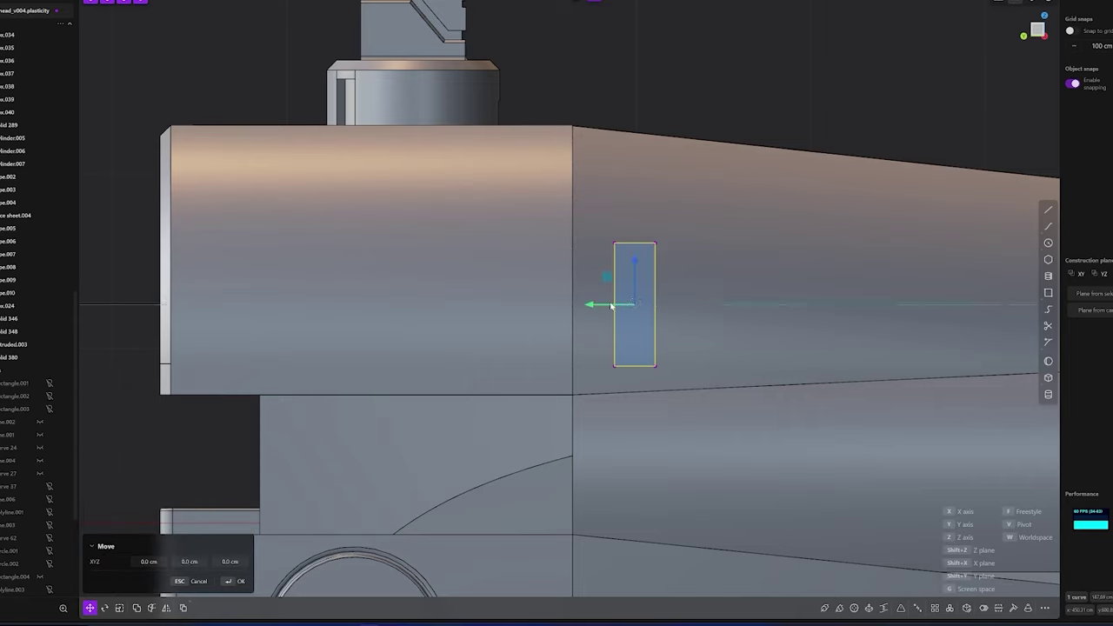
key(Return)
click(252, 296)
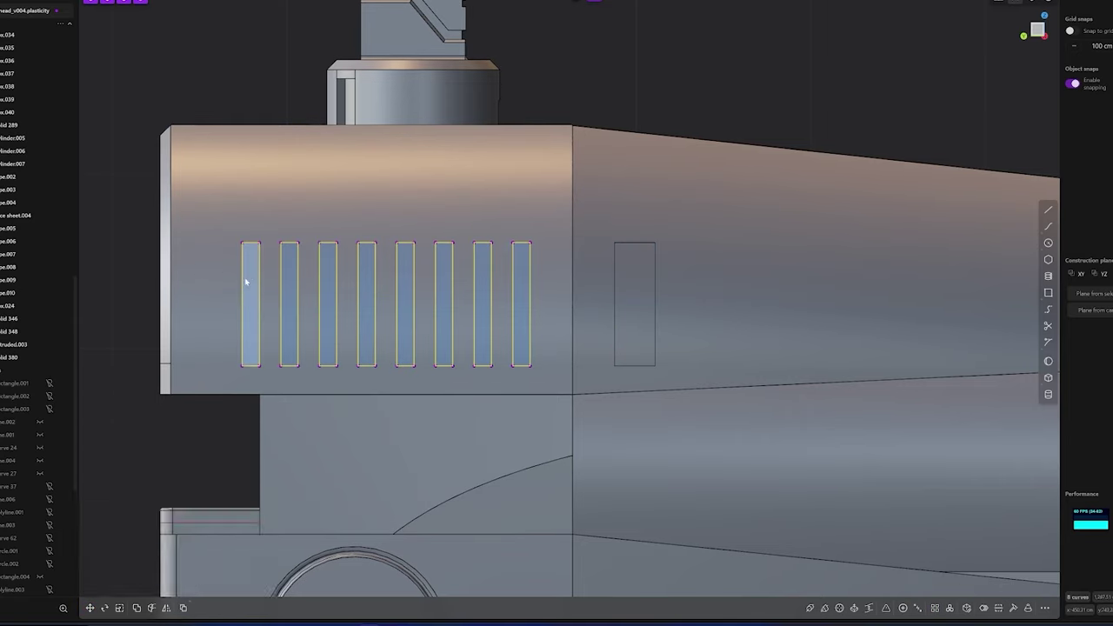
middle_drag(328, 286, 473, 278)
Extrude the slot faces tilted about -6.4° and try a recess fillet, then undo it
key(e)
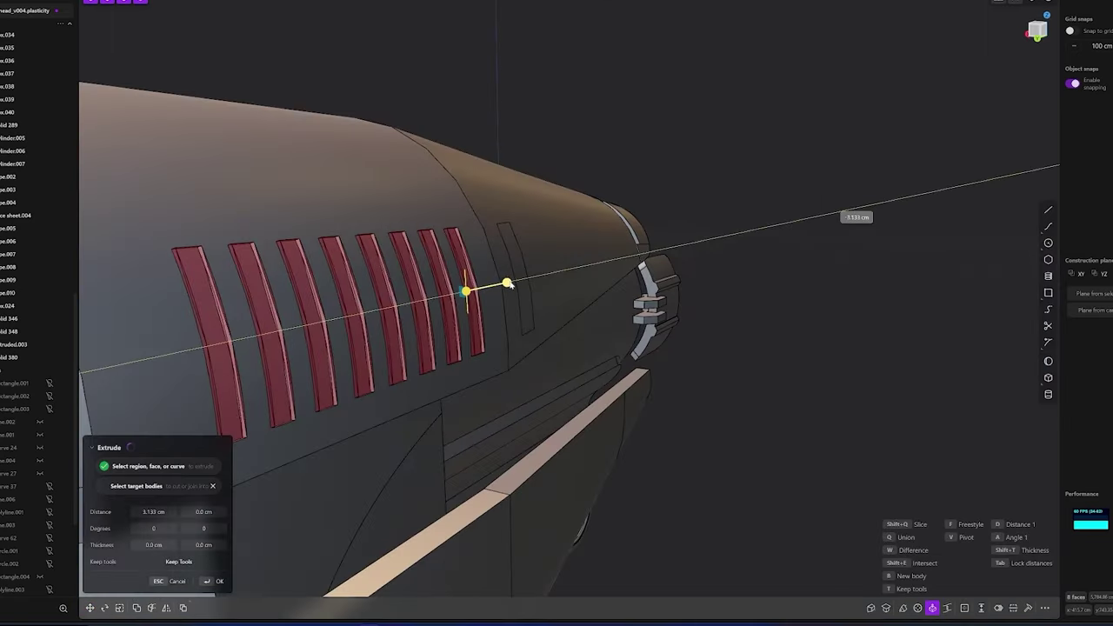
middle_drag(328, 437, 495, 297)
drag(496, 297, 508, 287)
key(Return)
key(f)
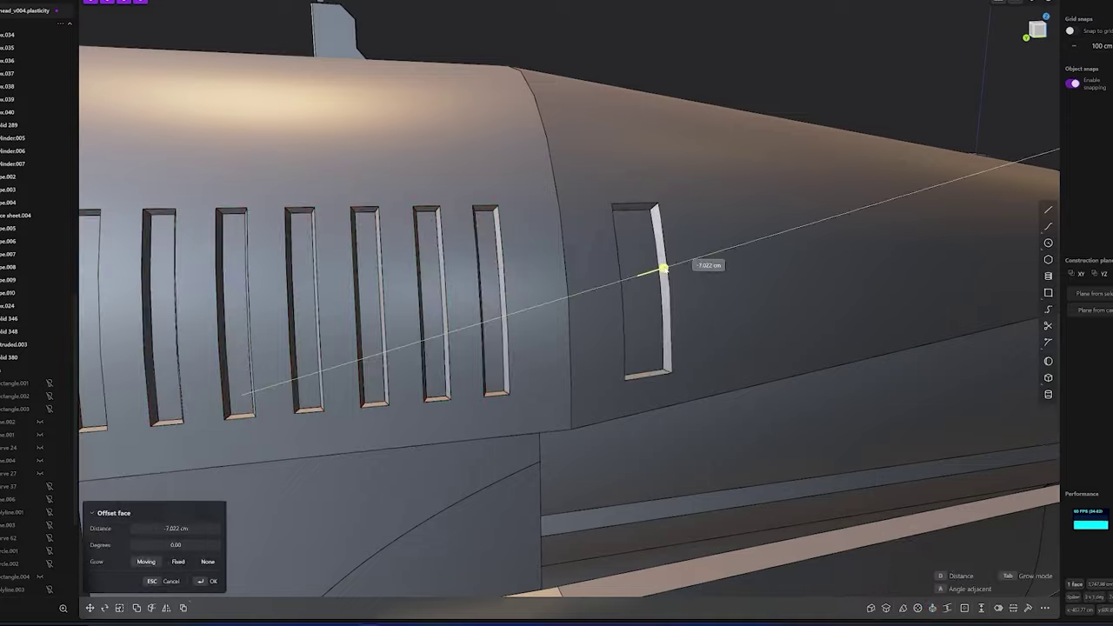
mouse_move(679, 252)
middle_down()
mouse_move(709, 350)
mouse_move(492, 189)
mouse_move(479, 462)
mouse_move(610, 428)
middle_up()
key(Return)
key(ctrl+z)
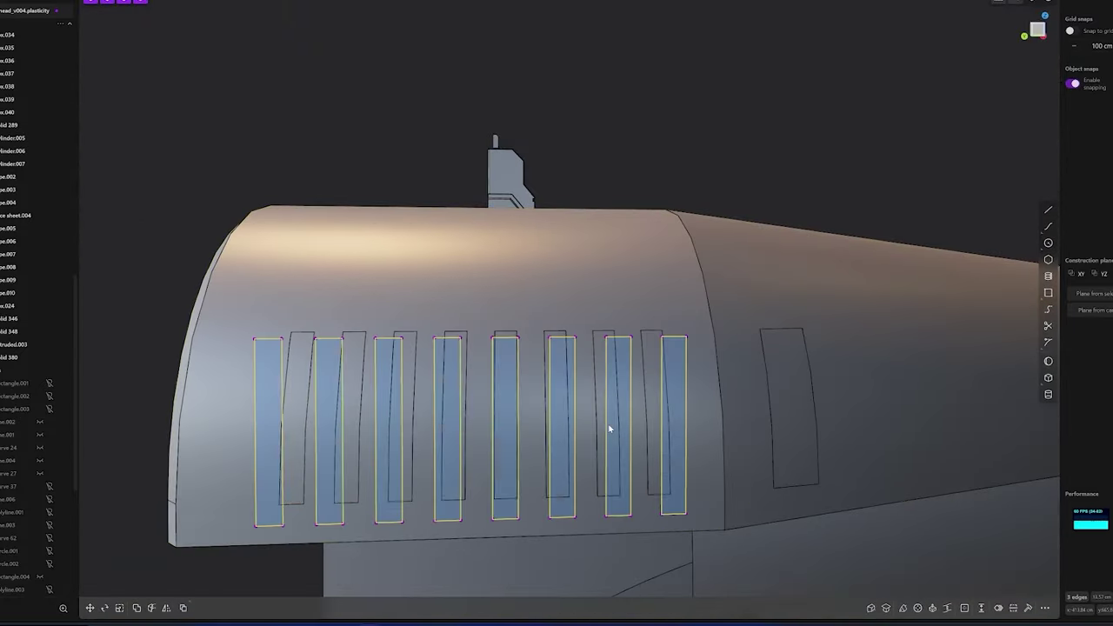
Re-extrude all eight slot faces to cut the slots into the body
key(Return)
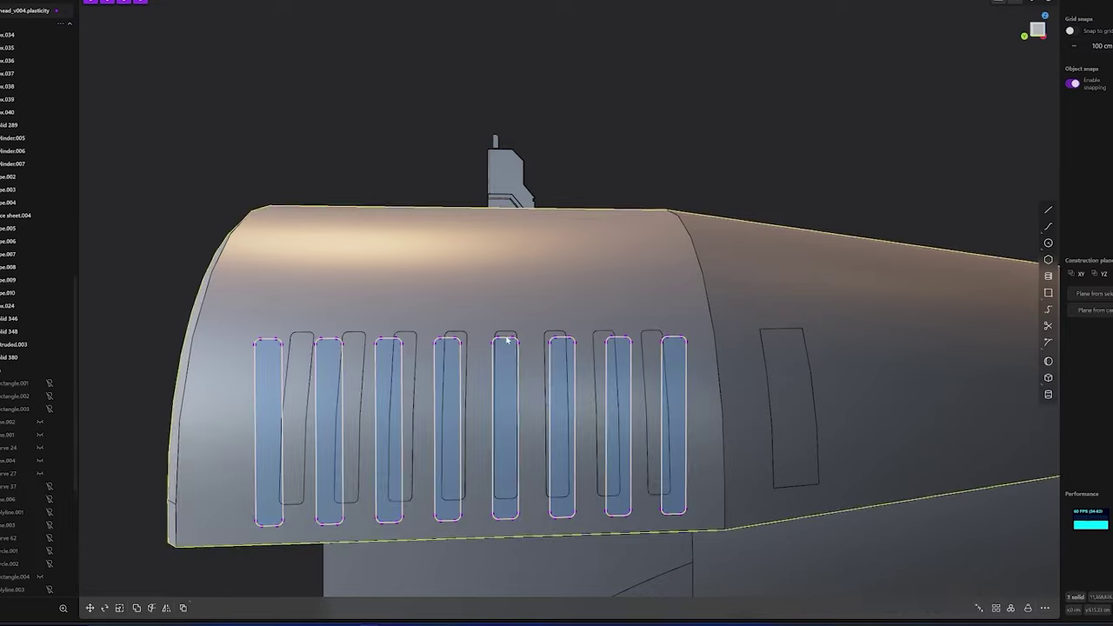
click(604, 385)
key(e)
mouse_move(604, 385)
middle_down()
mouse_move(429, 401)
mouse_move(247, 355)
mouse_move(567, 357)
middle_up()
key(Return)
Fillet the slot and side panel edges and extrude the recessed window
key(f)
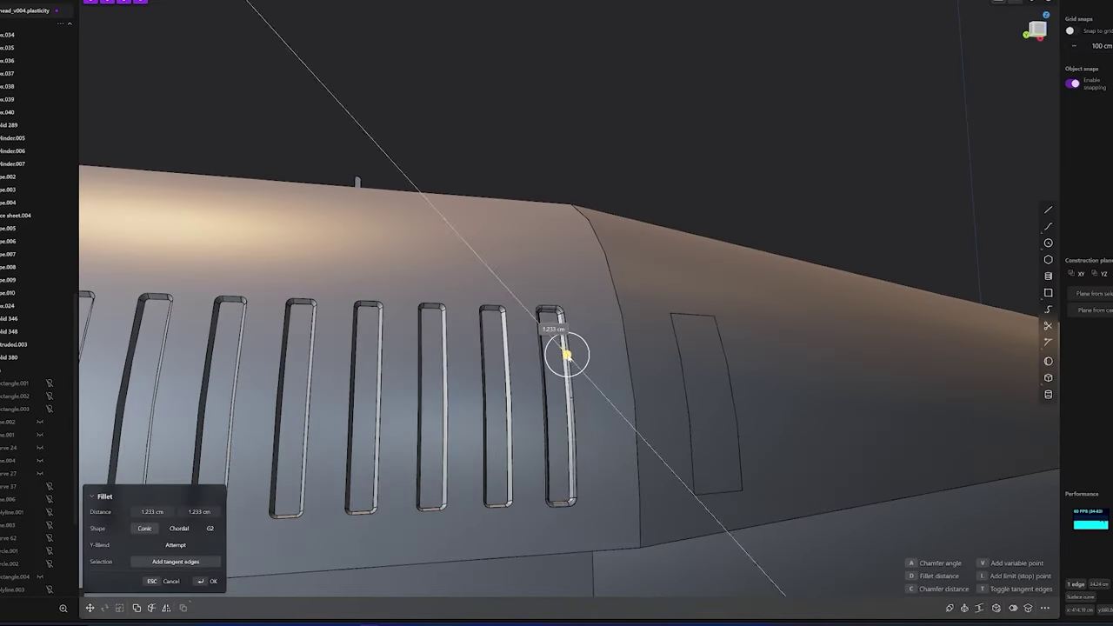
middle_drag(166, 356, 640, 246)
click(894, 390)
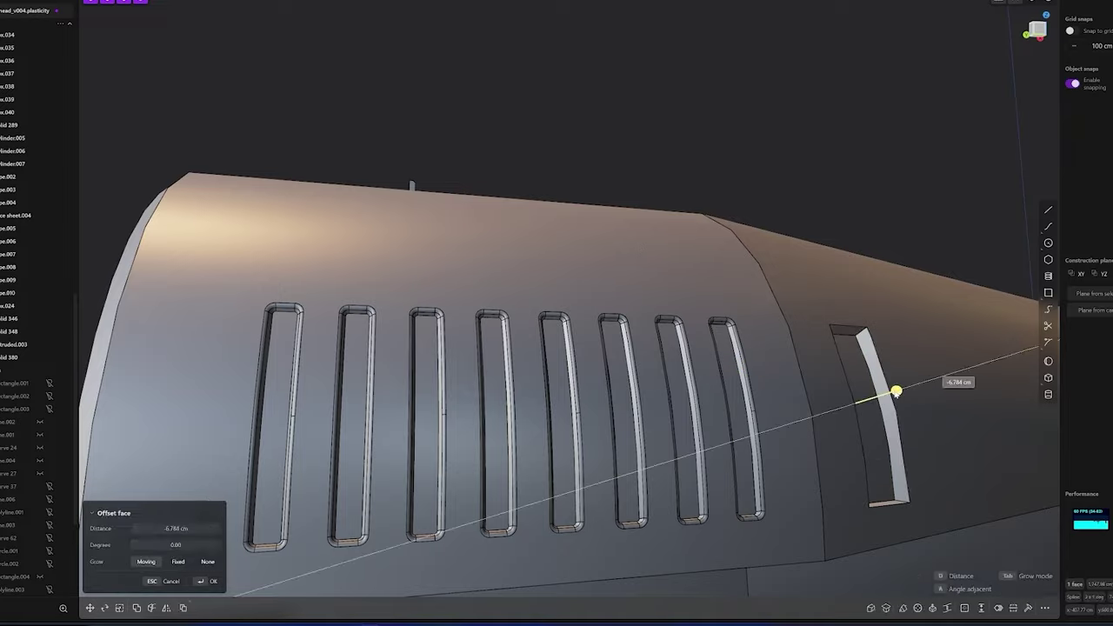
middle_drag(894, 390, 817, 366)
drag(818, 365, 835, 491)
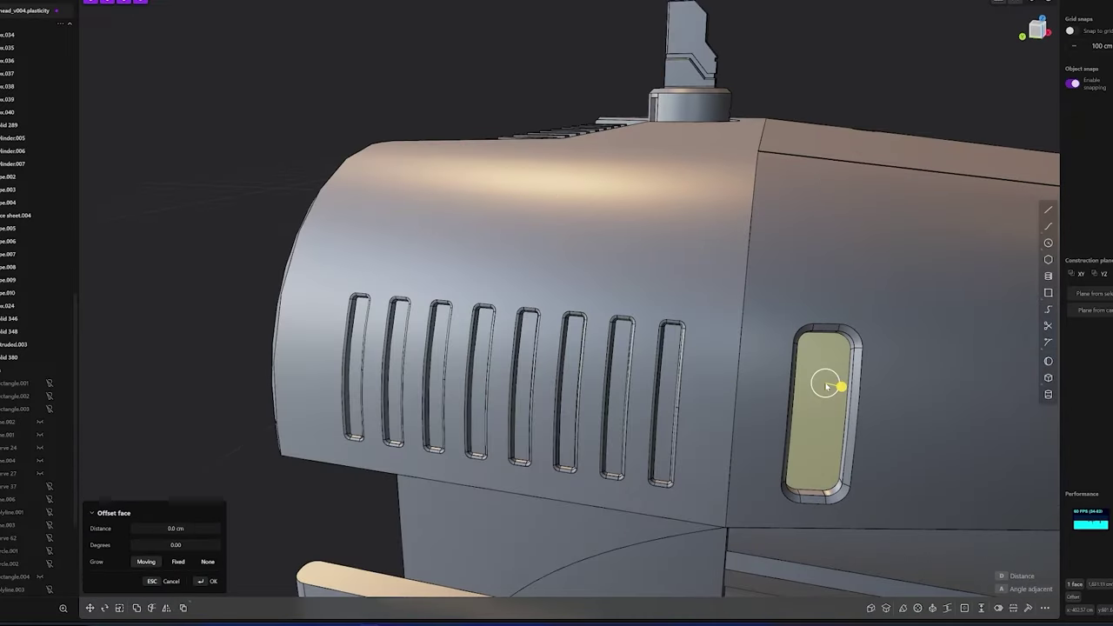
mouse_move(826, 385)
middle_down()
mouse_move(836, 374)
mouse_move(858, 411)
mouse_move(793, 404)
middle_up()
key(e)
key(Return)
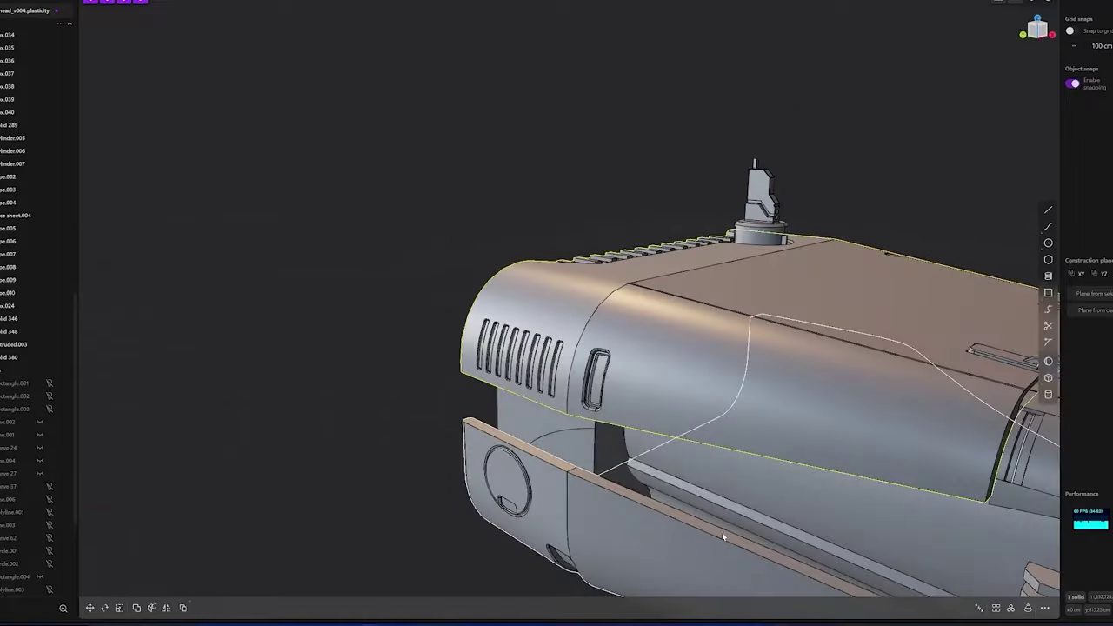
Draw a stepped polyline and project it onto the housing's side panel
key(l)
scroll(500, 406, down, 3)
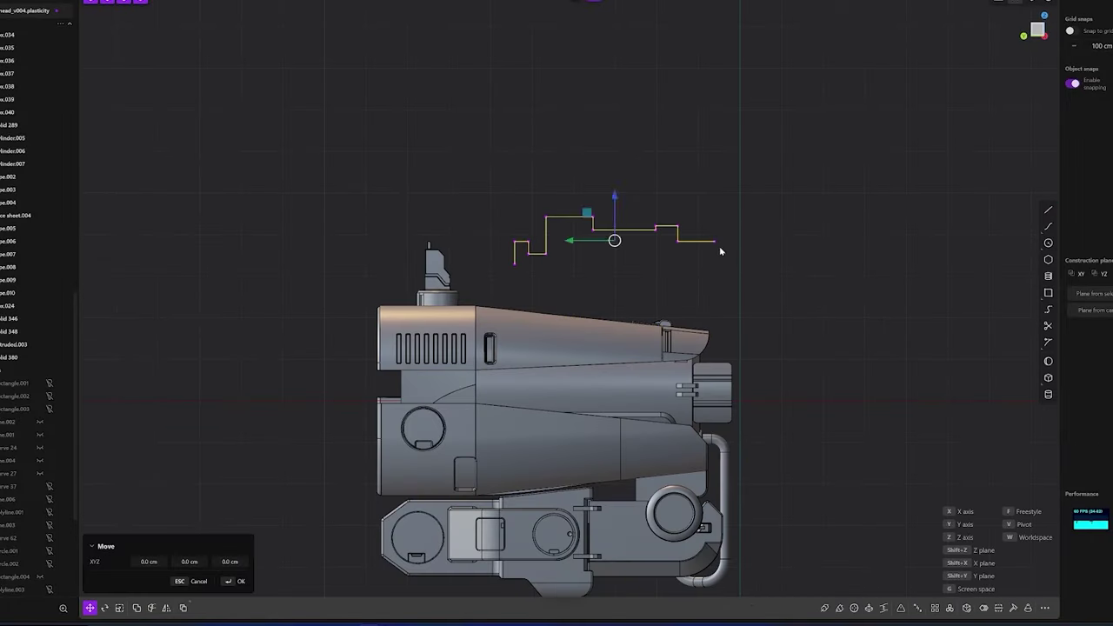
scroll(691, 389, up, 5)
scroll(661, 395, up, 2)
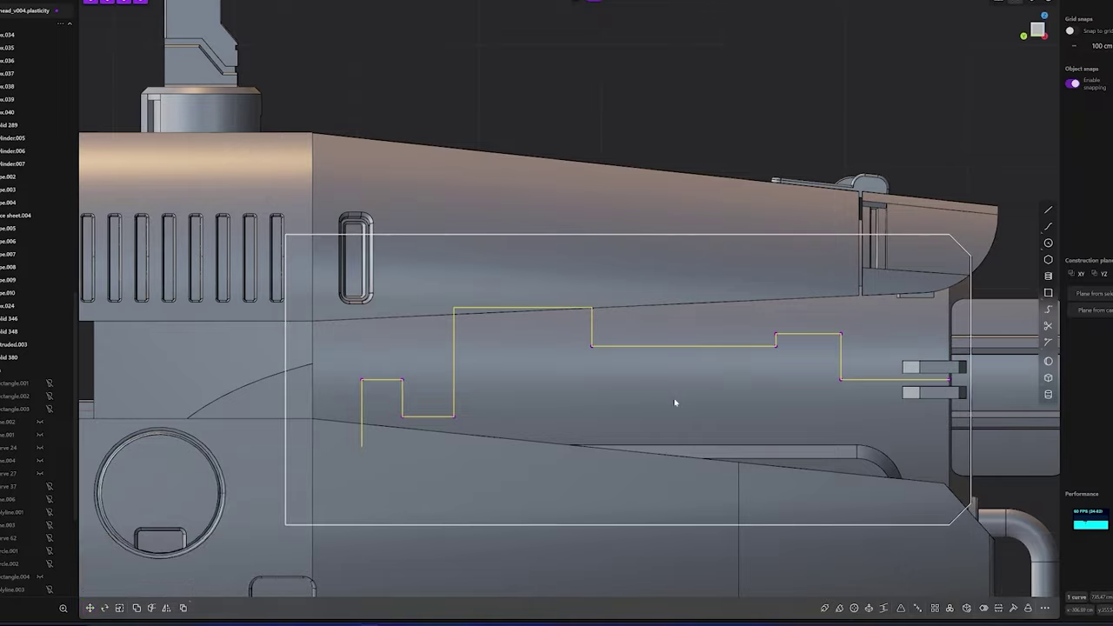
key(Return)
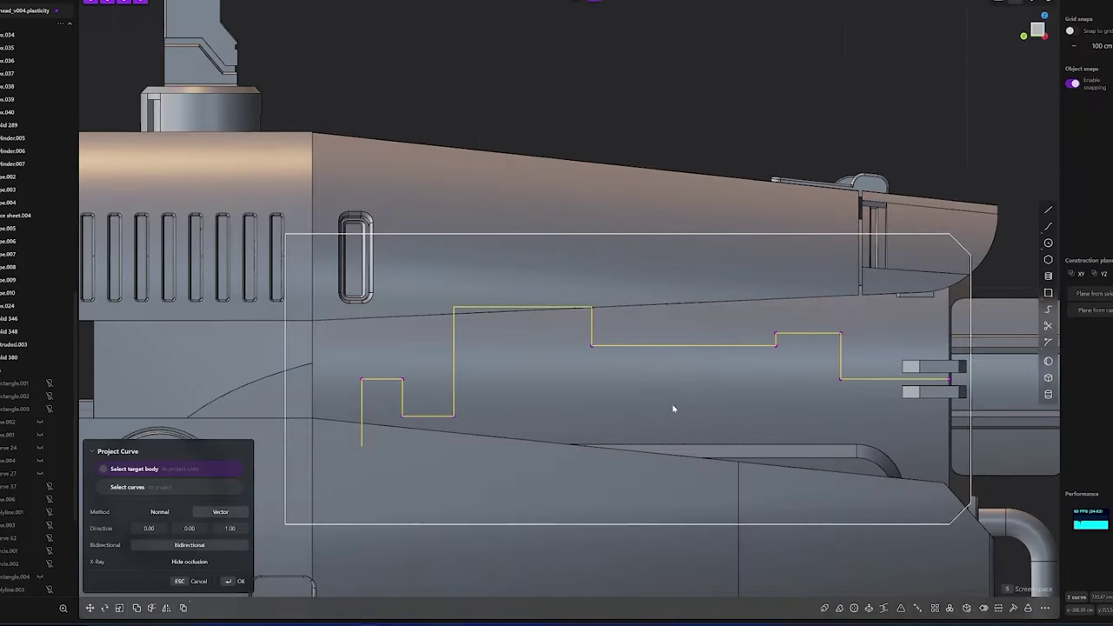
mouse_move(676, 348)
middle_down()
mouse_move(659, 376)
mouse_move(945, 377)
middle_up()
scroll(833, 362, up, 5)
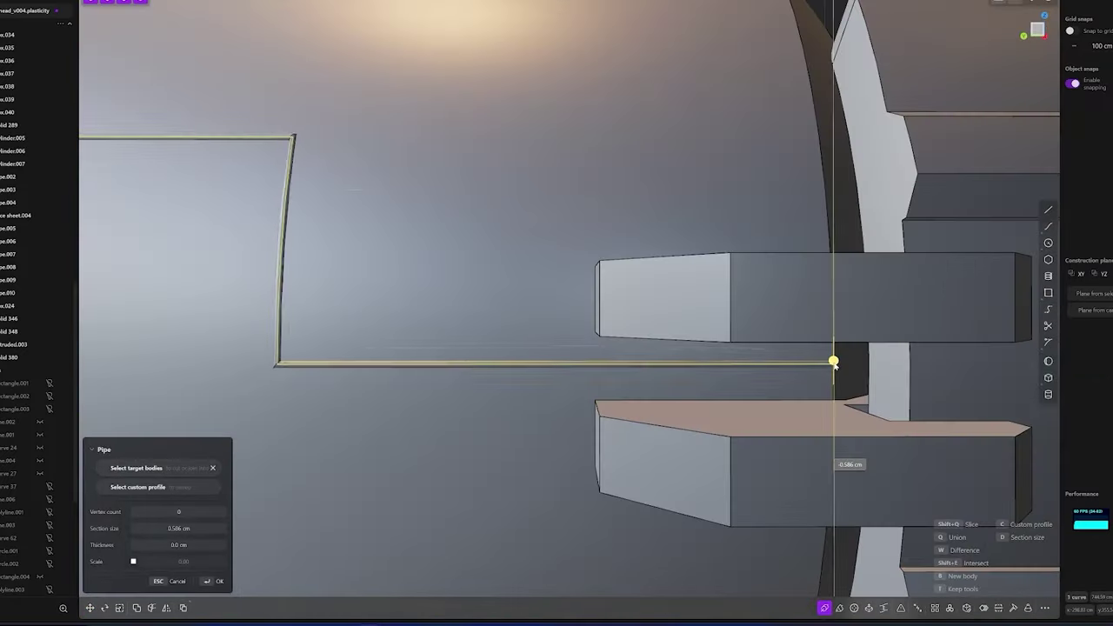
scroll(529, 427, down, 5)
scroll(569, 417, down, 3)
click(708, 398)
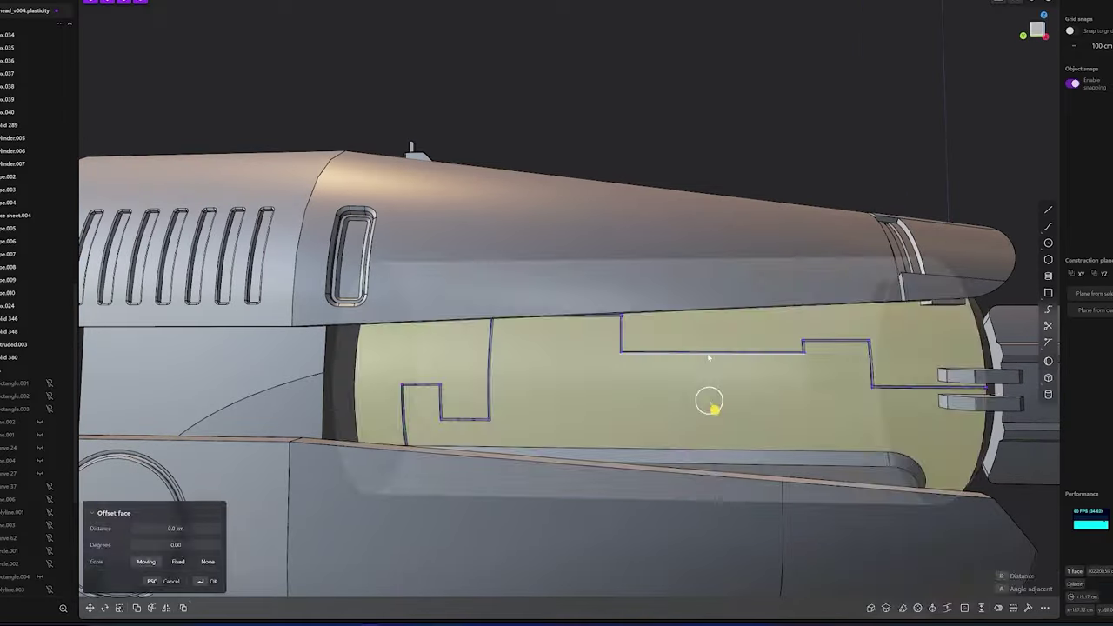
Offset the stepped curve and pipe it as a cut groove
key(Return)
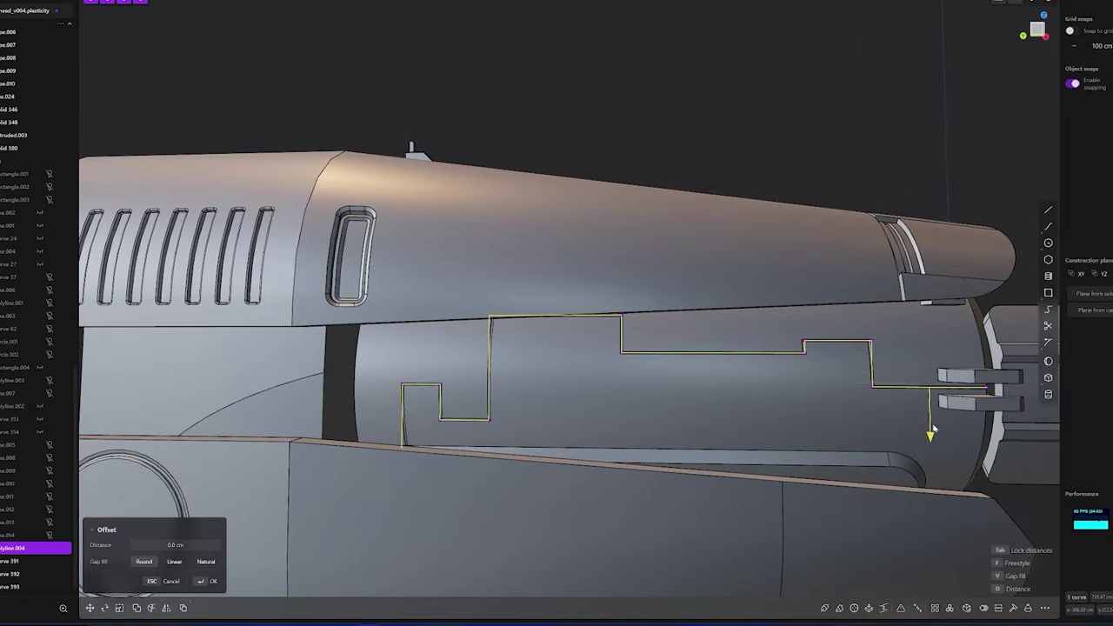
key(Return)
scroll(721, 405, down, 3)
scroll(670, 410, down, 3)
mouse_move(670, 410)
middle_down()
mouse_move(646, 368)
mouse_move(489, 359)
middle_up()
middle_drag(612, 320, 913, 364)
scroll(913, 363, up, 5)
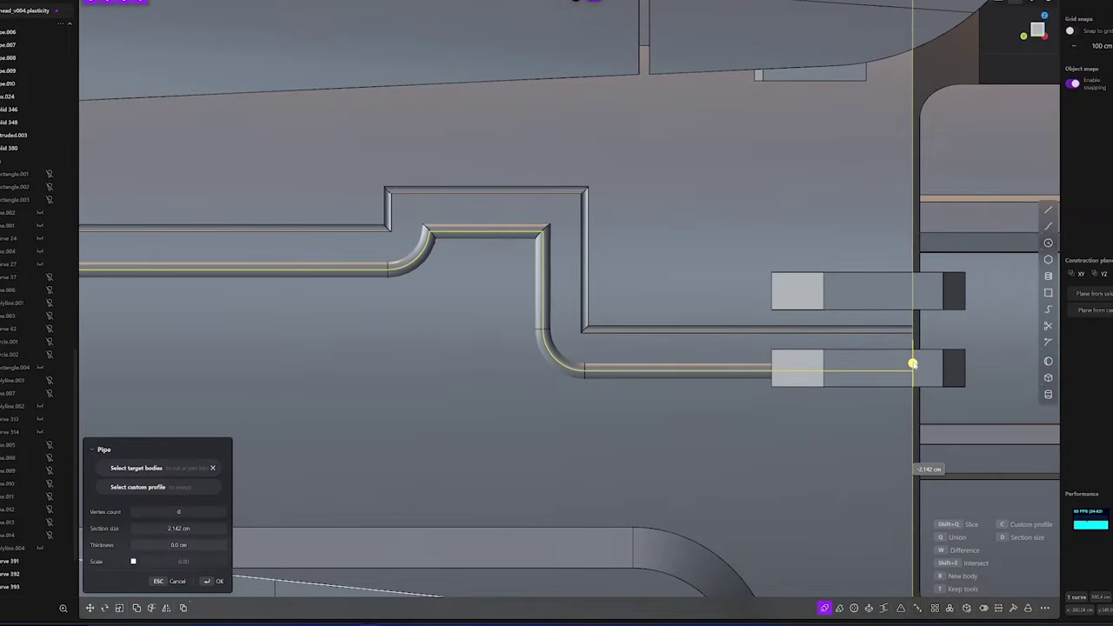
key(Return)
Draw two rounded rectangles for the long slots on the side panel
scroll(912, 364, down, 5)
mouse_move(455, 368)
middle_down()
mouse_move(495, 405)
mouse_move(570, 419)
middle_up()
key(Return)
middle_drag(738, 382, 460, 385)
key(k)
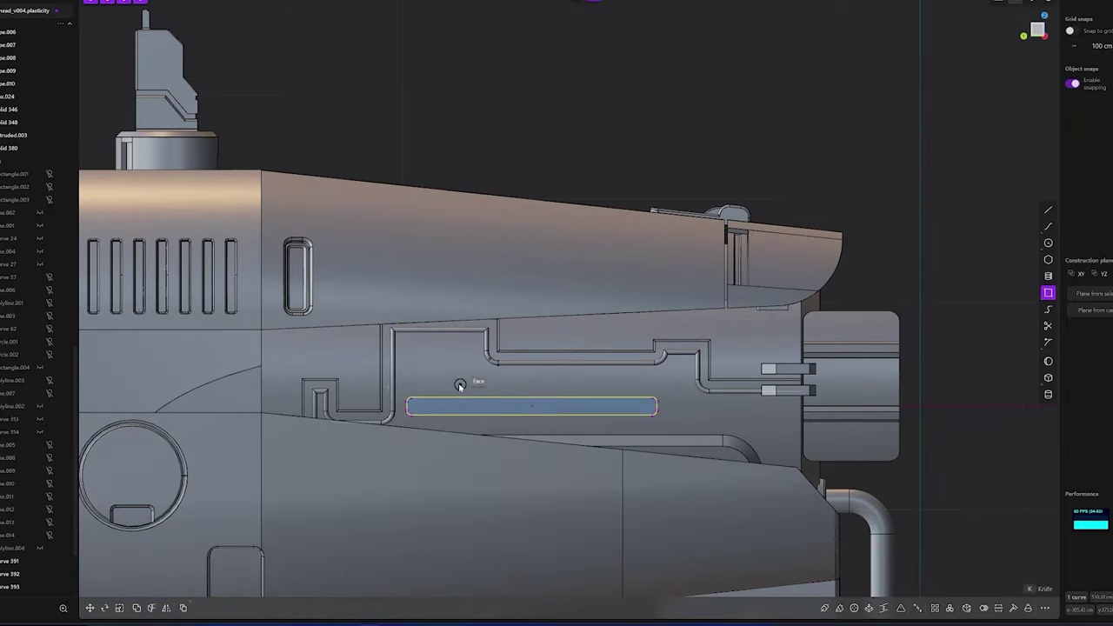
key(Escape)
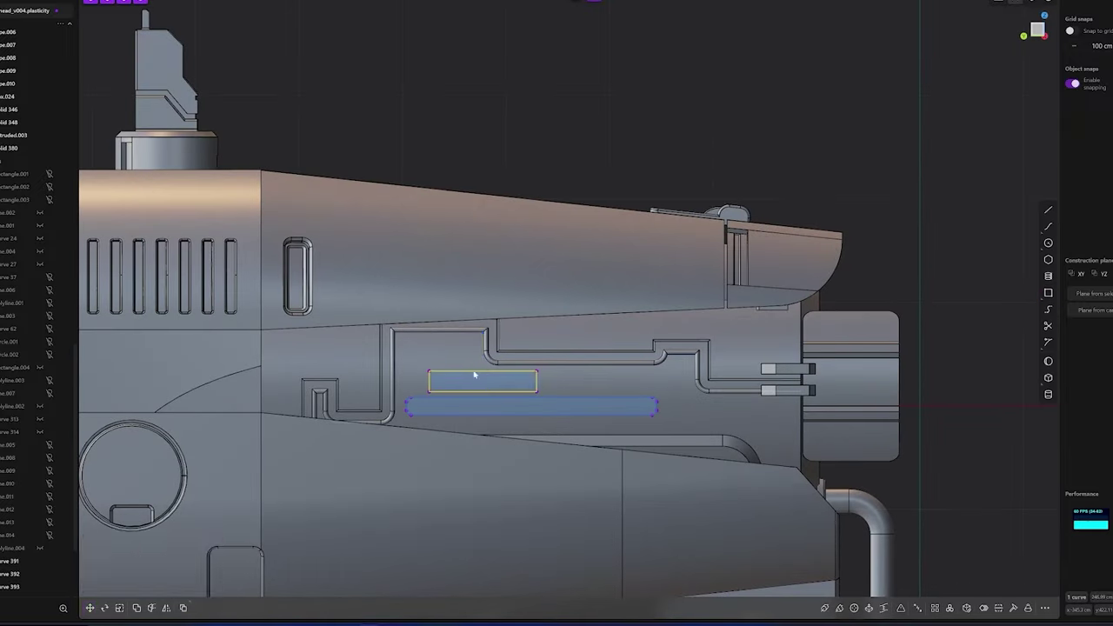
mouse_move(462, 375)
middle_down()
mouse_move(566, 390)
mouse_move(497, 398)
mouse_move(534, 392)
mouse_move(540, 360)
middle_up()
Extrude the two slot regions as recesses and fillet their edges
key(e)
scroll(502, 398, up, 5)
key(Return)
key(f)
key(Return)
scroll(655, 365, down, 5)
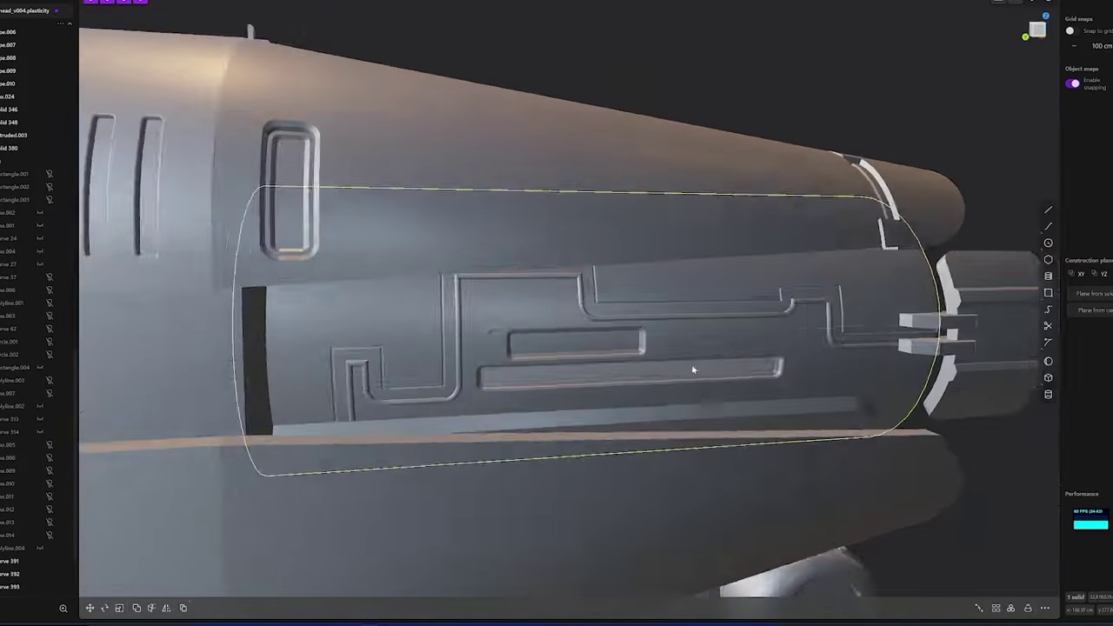
middle_drag(655, 366, 631, 383)
click(631, 383)
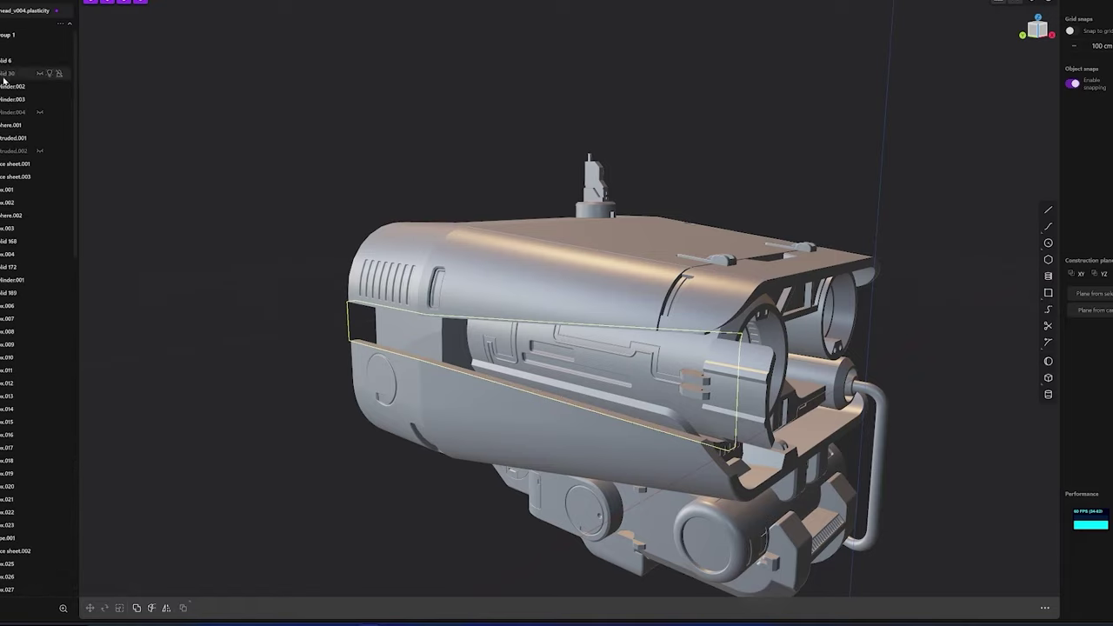
Delete the two unwanted bodies, including the cylinder
key(Delete)
key(KP_1)
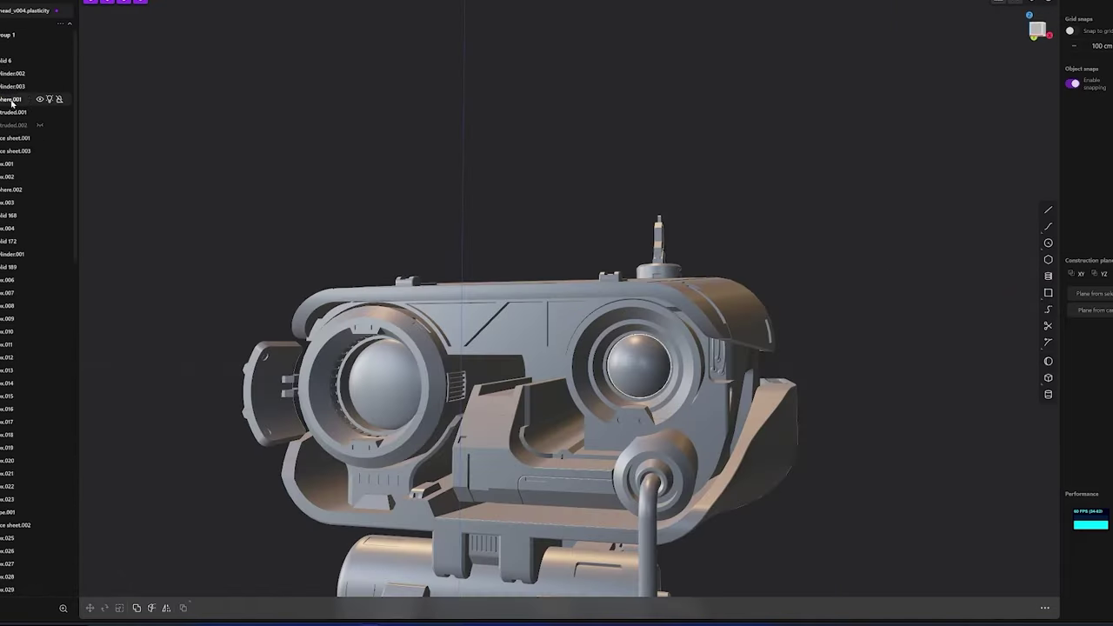
mouse_move(884, 519)
middle_down()
mouse_move(796, 410)
mouse_move(598, 419)
middle_up()
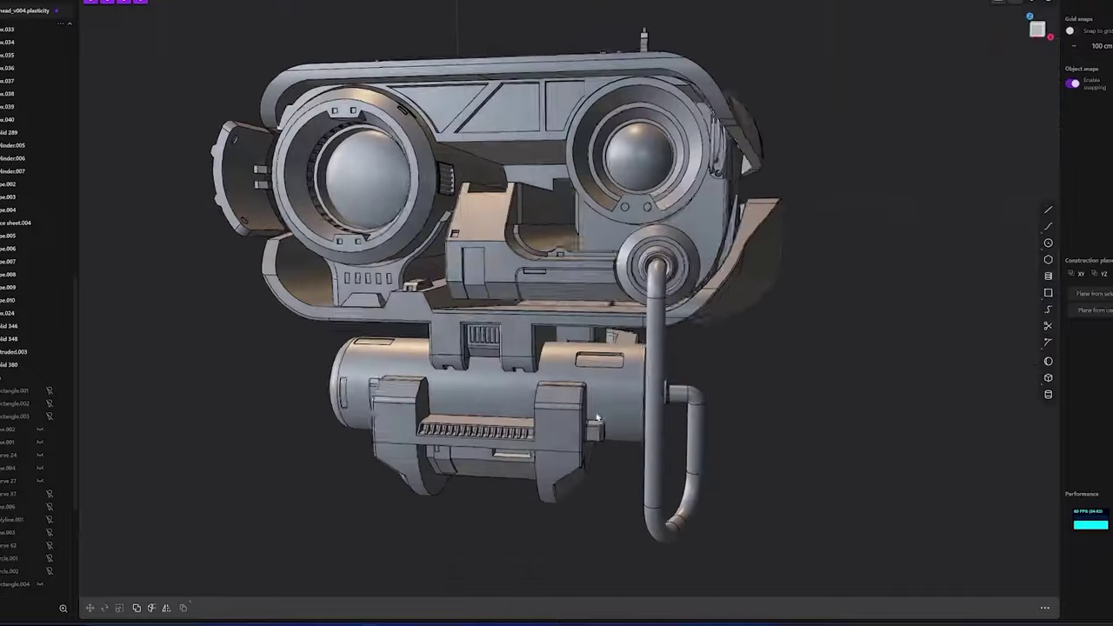
key(KP_1)
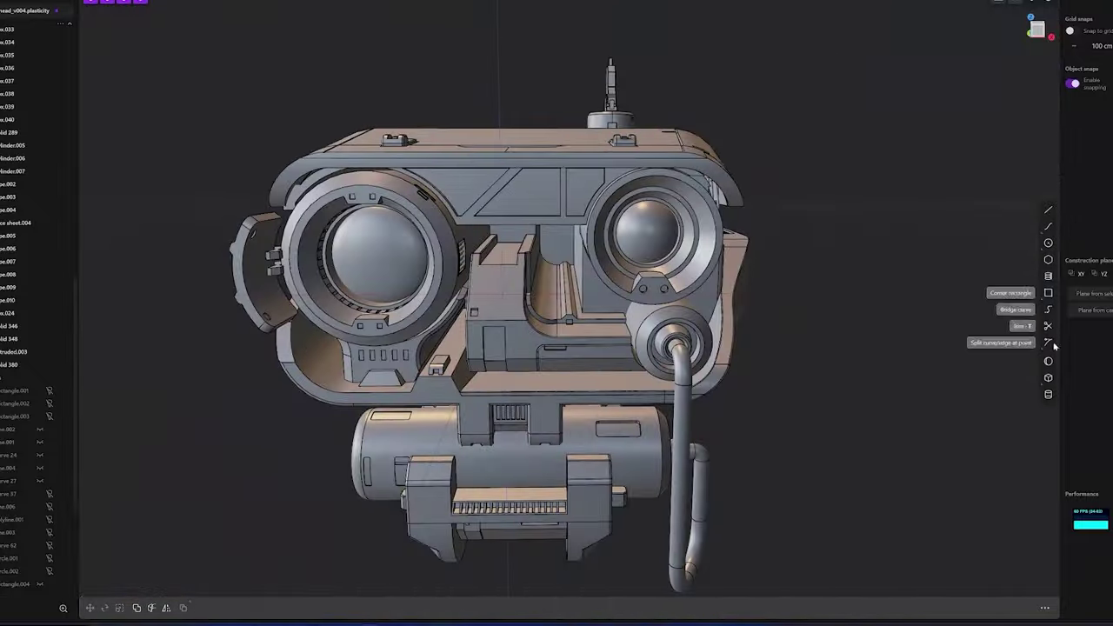
Draw a thin corner-box plate between the eye rings
click(1049, 381)
middle_drag(783, 348, 661, 270)
click(644, 268)
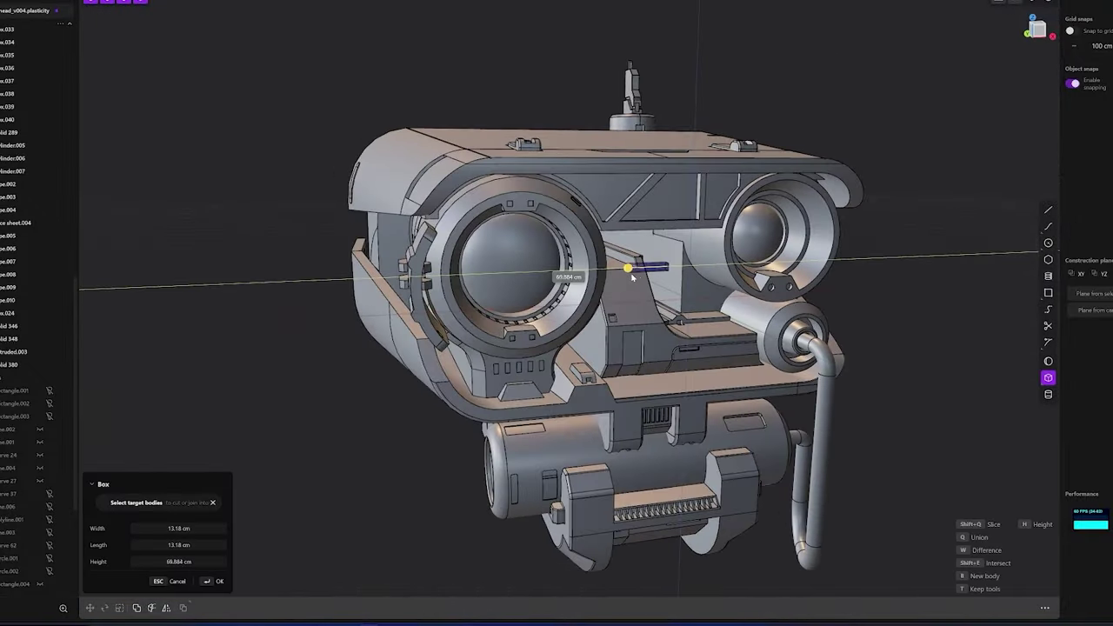
scroll(624, 266, up, 3)
click(645, 261)
Move the plate into place, array it into a stack of eight, and reposition the stack
key(KP_7)
key(g)
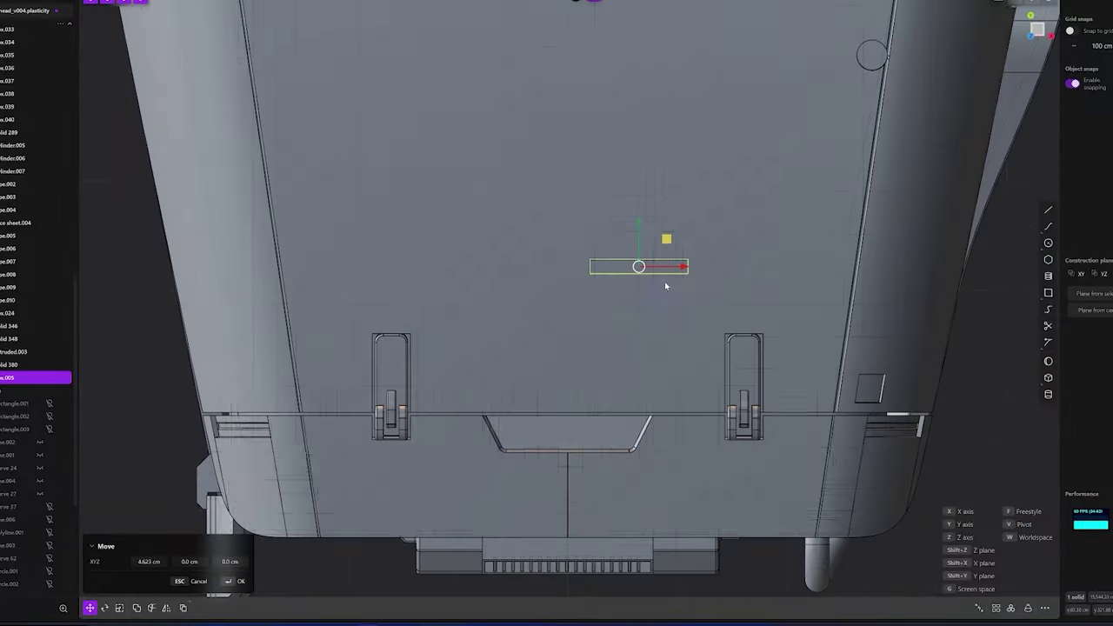
click(1010, 610)
middle_drag(639, 133, 609, 261)
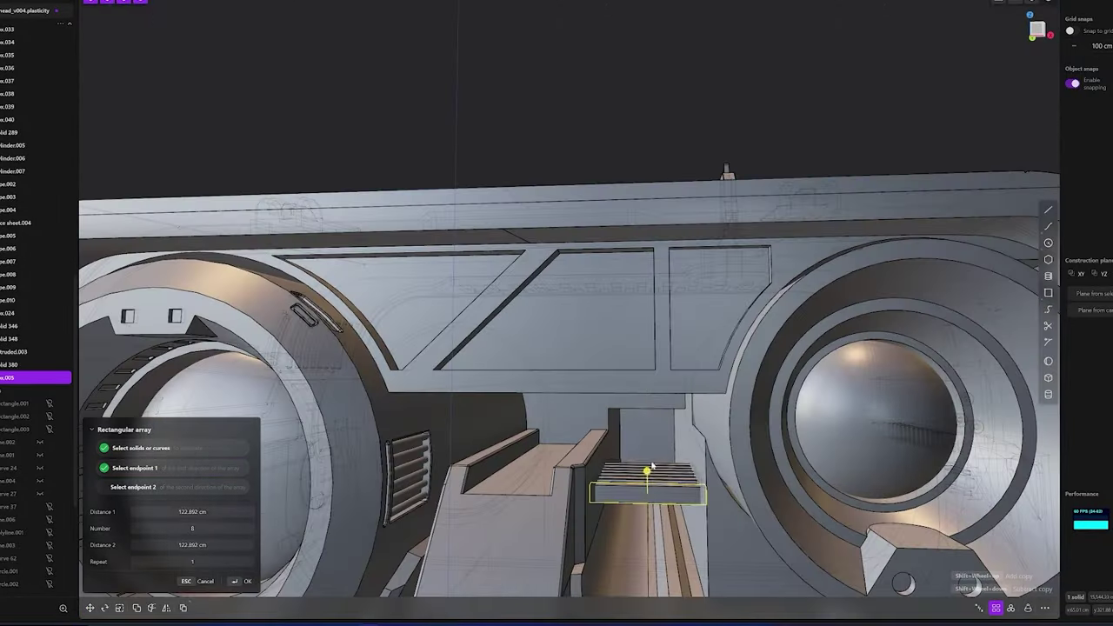
key(Return)
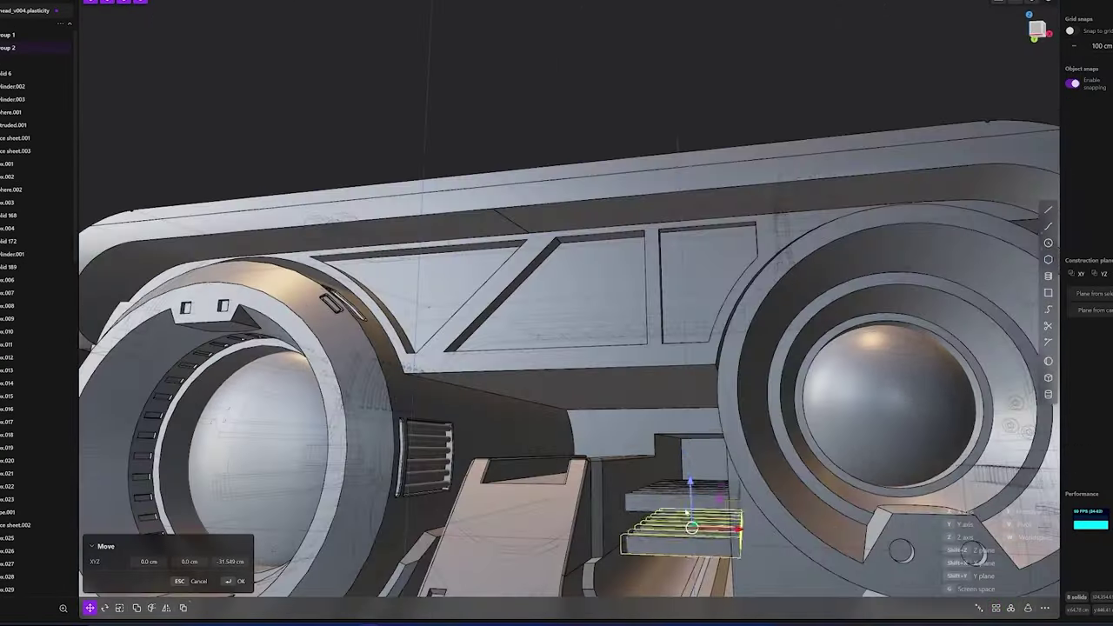
mouse_move(669, 454)
middle_down()
mouse_move(746, 451)
mouse_move(723, 389)
middle_up()
Fix the plate stack's position, then fillet the inner opening edge at 4.869 cm
key(Return)
click(746, 451)
key(f)
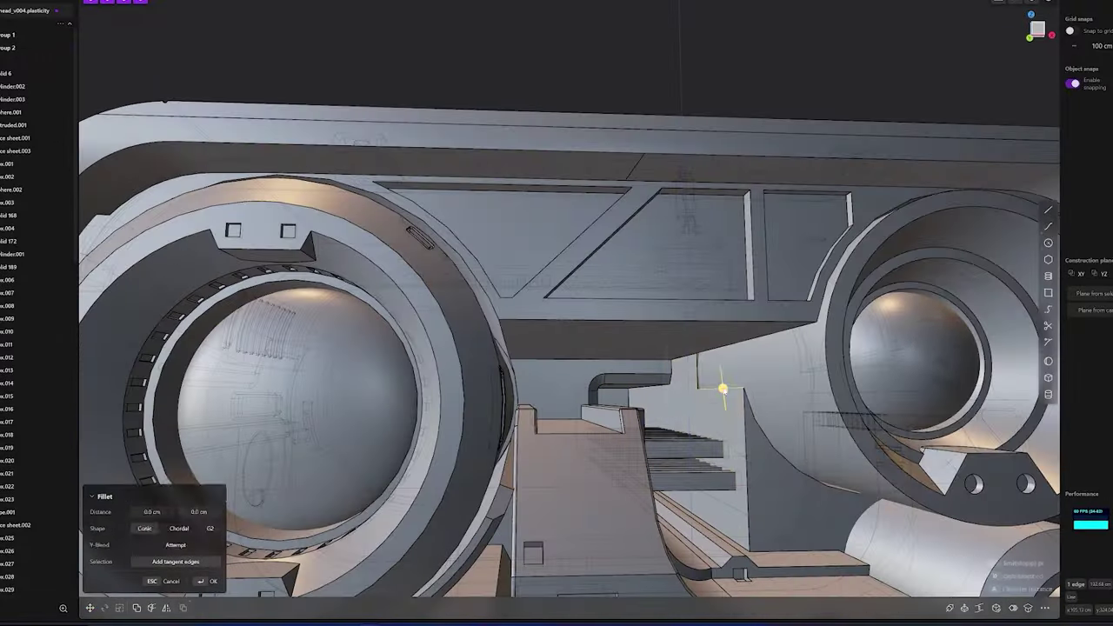
drag(723, 388, 694, 398)
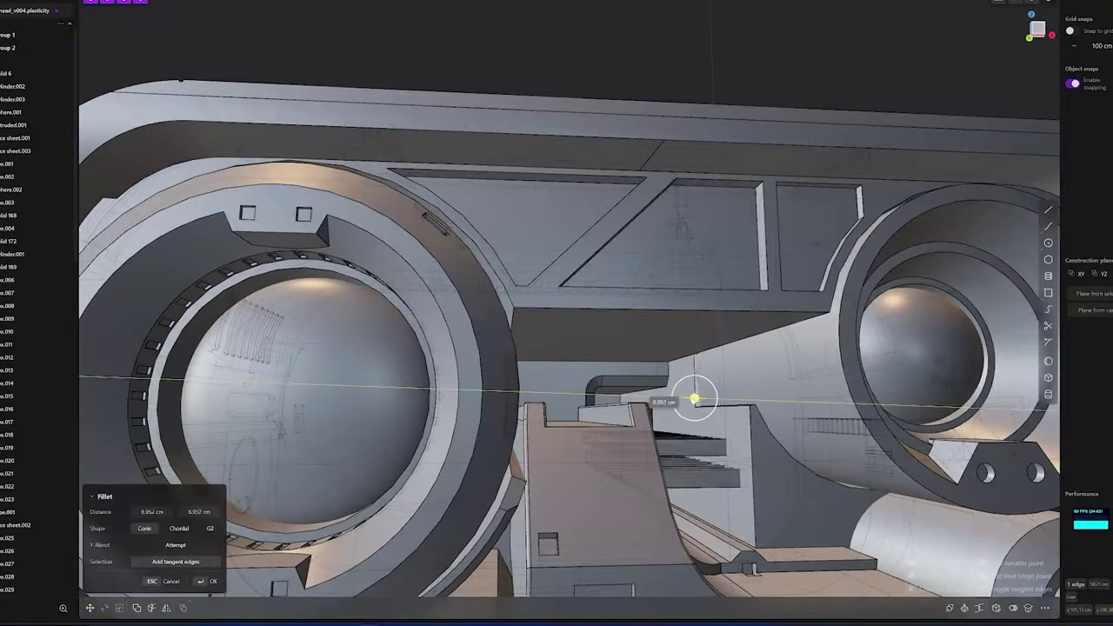
mouse_move(694, 399)
middle_down()
mouse_move(723, 339)
mouse_move(750, 352)
mouse_move(581, 317)
mouse_move(654, 427)
mouse_move(235, 387)
mouse_move(521, 429)
mouse_move(663, 391)
mouse_move(323, 366)
middle_up()
key(Return)
Duplicate the side grill and move the copy to the left
scroll(572, 357, up, 5)
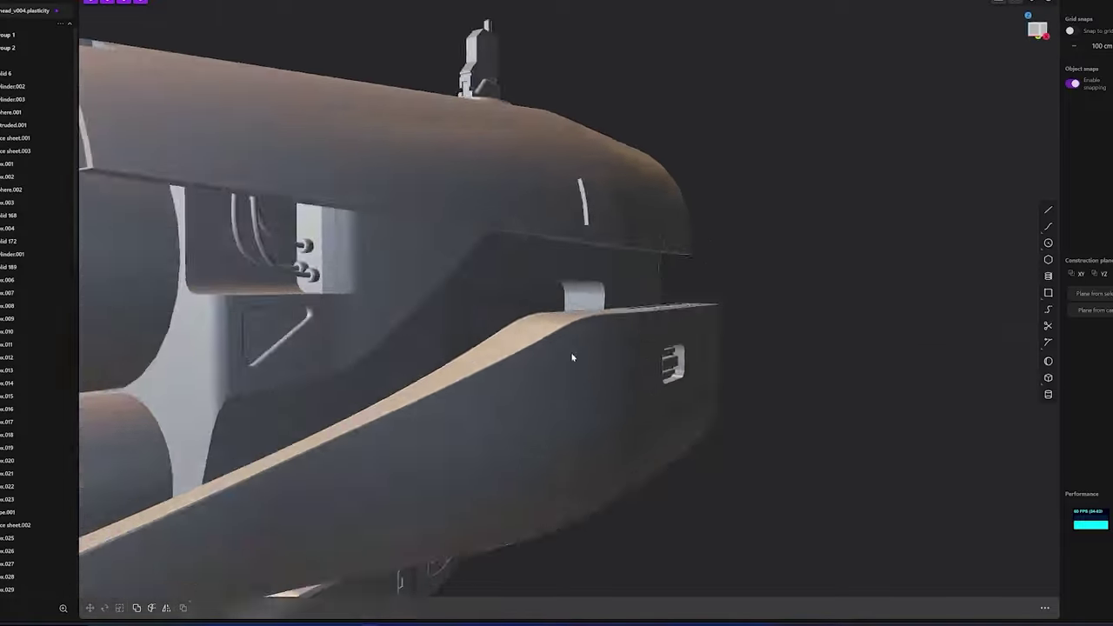
middle_drag(573, 357, 458, 418)
scroll(566, 410, up, 2)
click(907, 452)
key(ctrl+d)
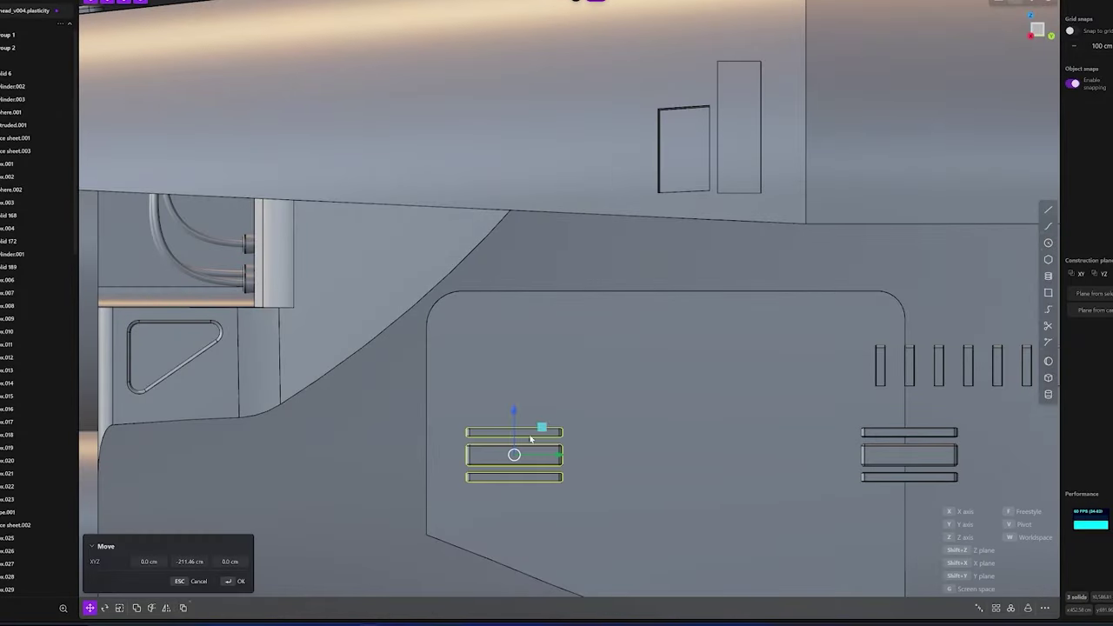
middle_drag(531, 439, 409, 402)
Imprint a rectangle around the grill and push it in as a recess
middle_drag(402, 324, 544, 339)
click(545, 339)
key(r)
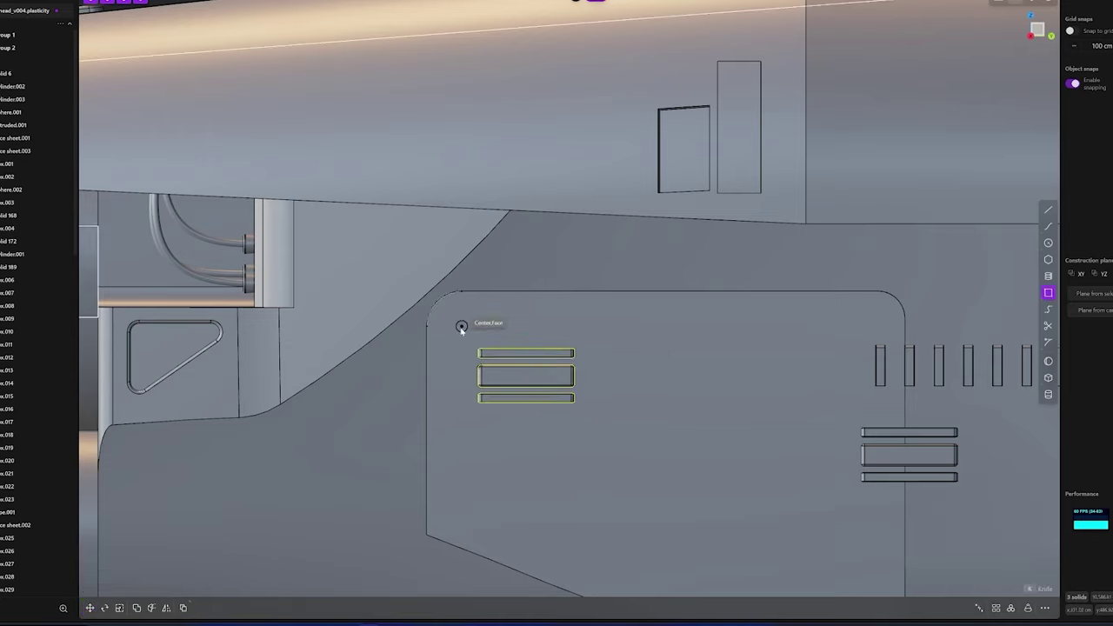
click(462, 324)
click(594, 424)
key(Return)
middle_drag(658, 366, 567, 353)
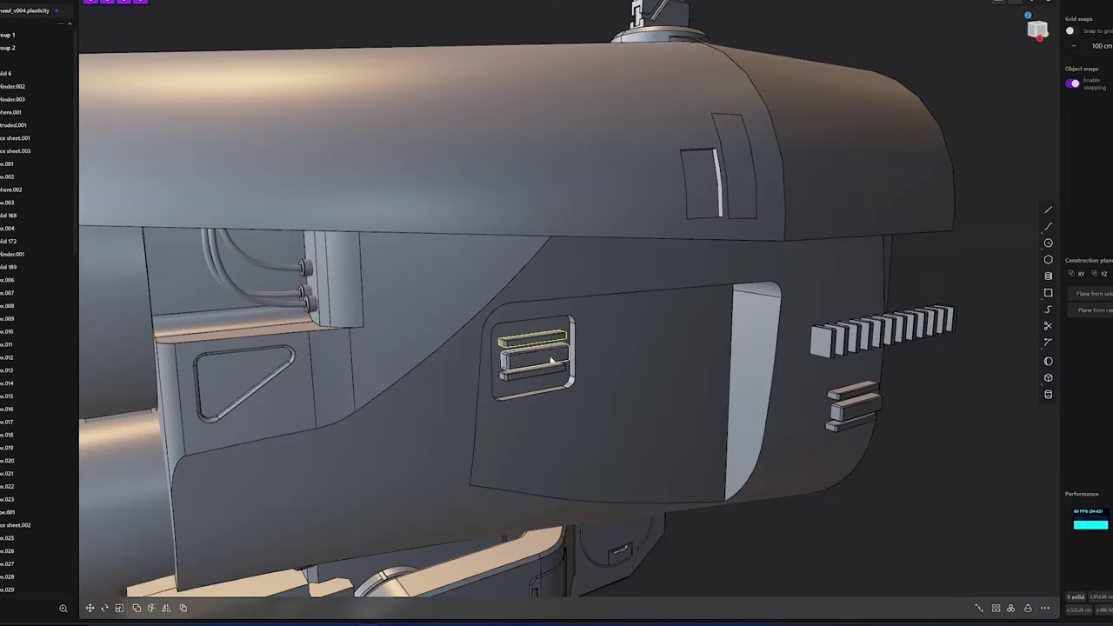
Fillet the edges of the grill recess
key(f)
drag(581, 353, 575, 346)
key(Return)
middle_drag(664, 360, 535, 454)
Draw a circle, array it into a column of three, and offset the top circle face
key(c)
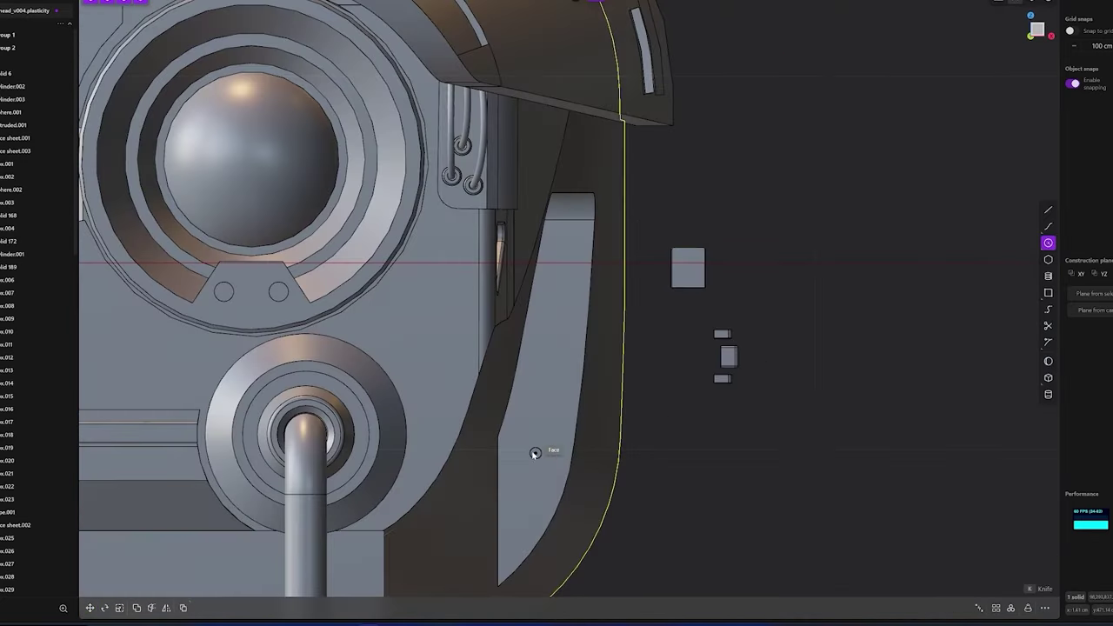
click(935, 608)
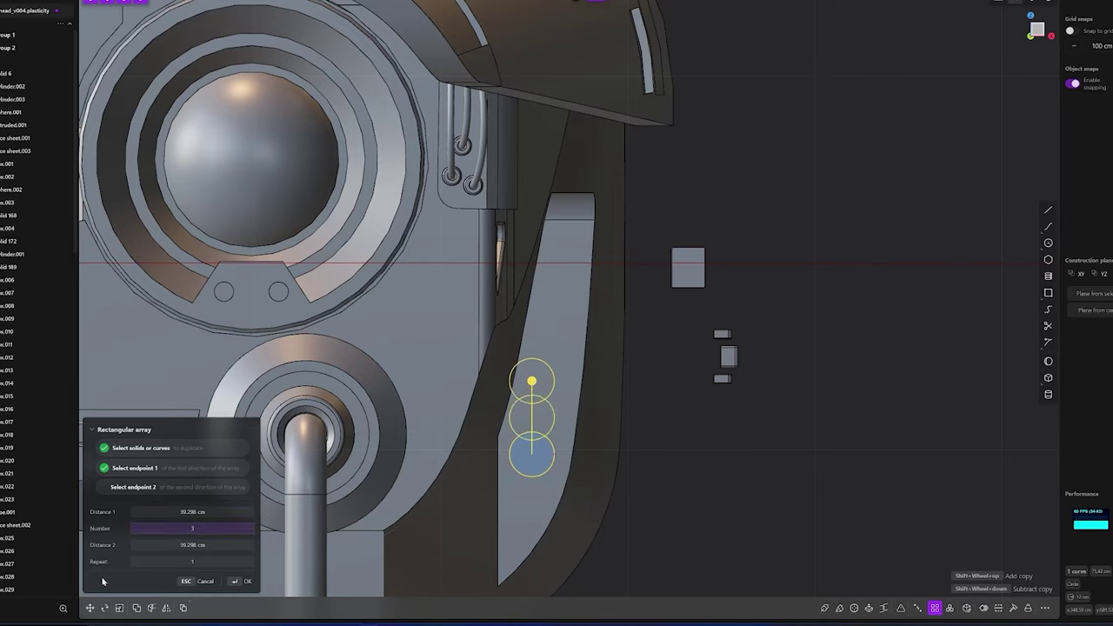
key(Return)
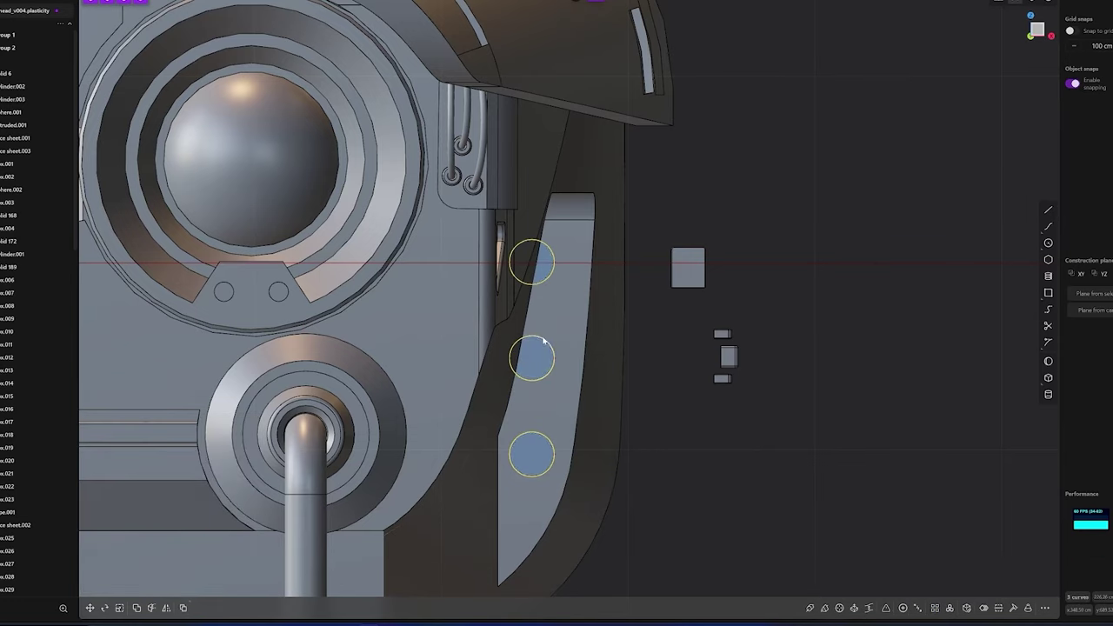
key(o)
mouse_move(543, 341)
middle_down()
mouse_move(539, 259)
mouse_move(558, 273)
mouse_move(536, 262)
middle_up()
click(535, 262)
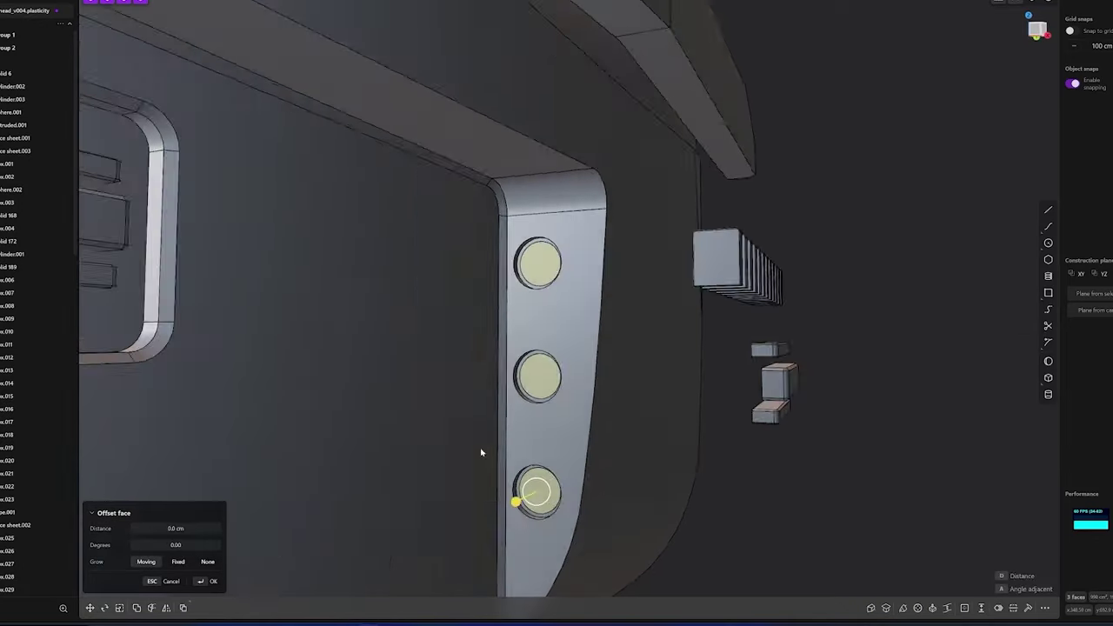
Knife-cut slot lines across the lower and upper circle faces
mouse_move(515, 497)
middle_down()
mouse_move(499, 504)
mouse_move(524, 455)
middle_up()
scroll(553, 446, up, 5)
key(Escape)
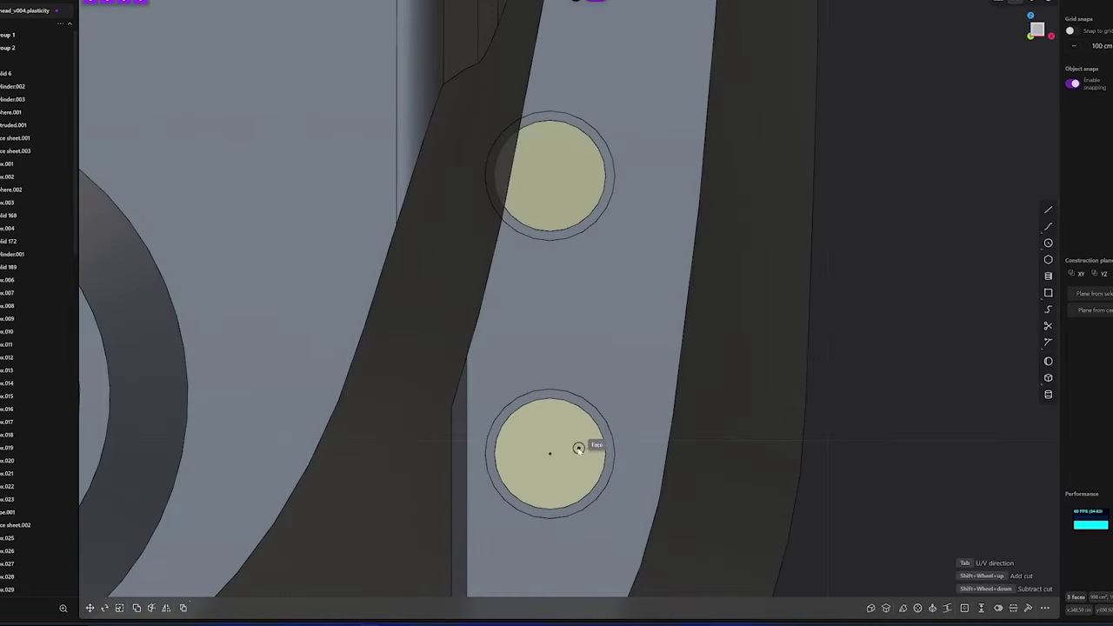
click(549, 461)
middle_drag(551, 172, 534, 189)
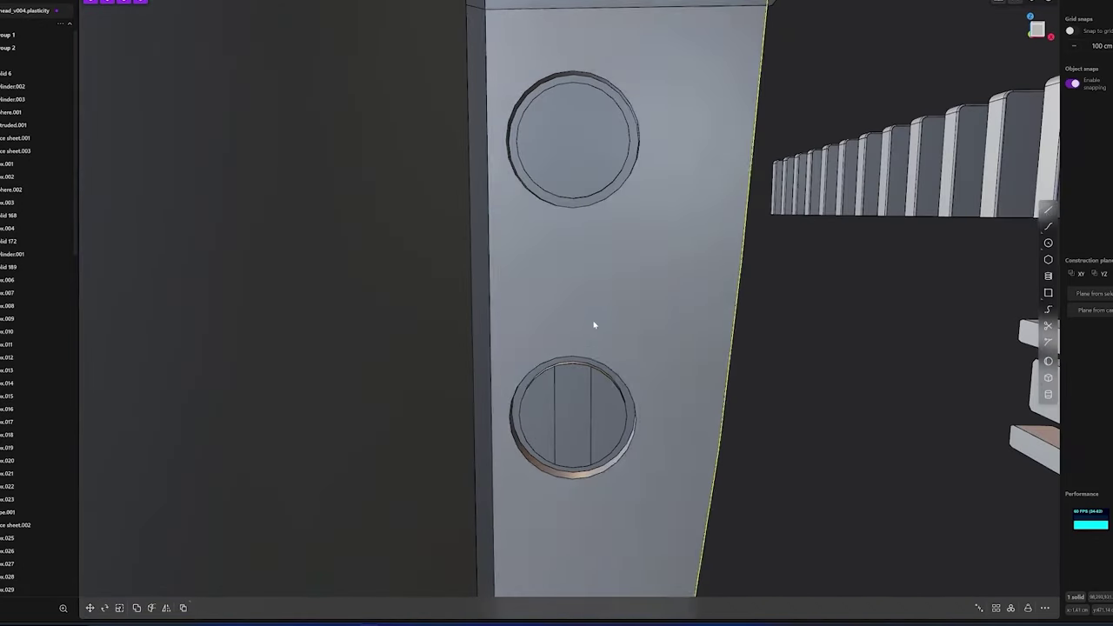
click(571, 144)
key(Escape)
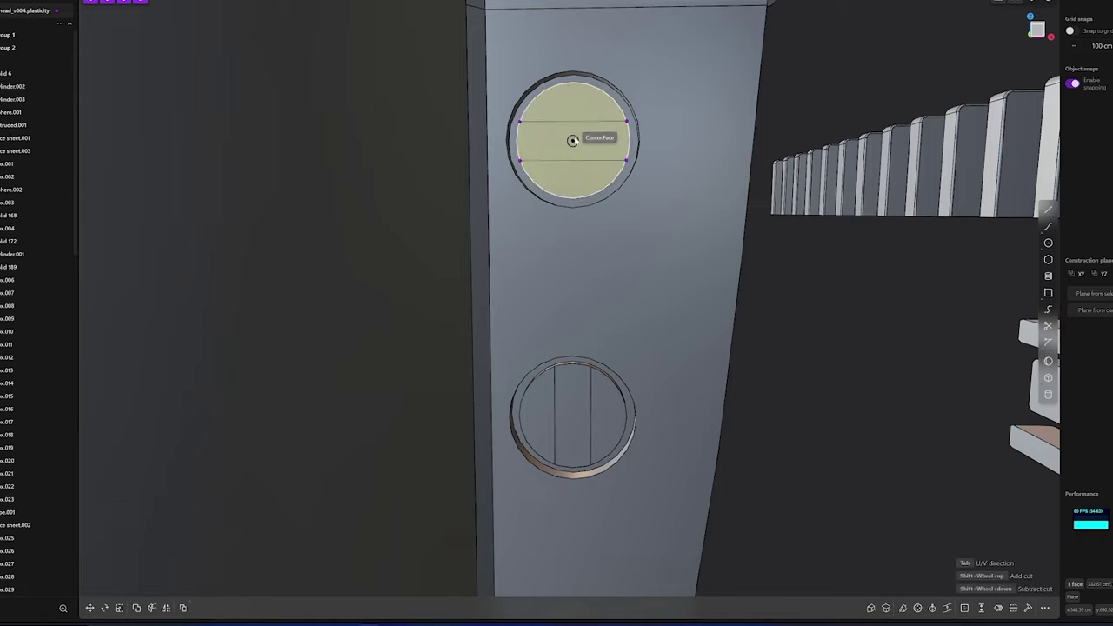
click(574, 142)
click(549, 276)
mouse_move(574, 141)
middle_down()
mouse_move(549, 276)
mouse_move(566, 393)
mouse_move(560, 92)
middle_up()
Offset the slot strips inside the circles and fillet the button edges
key(o)
shift+click(559, 92)
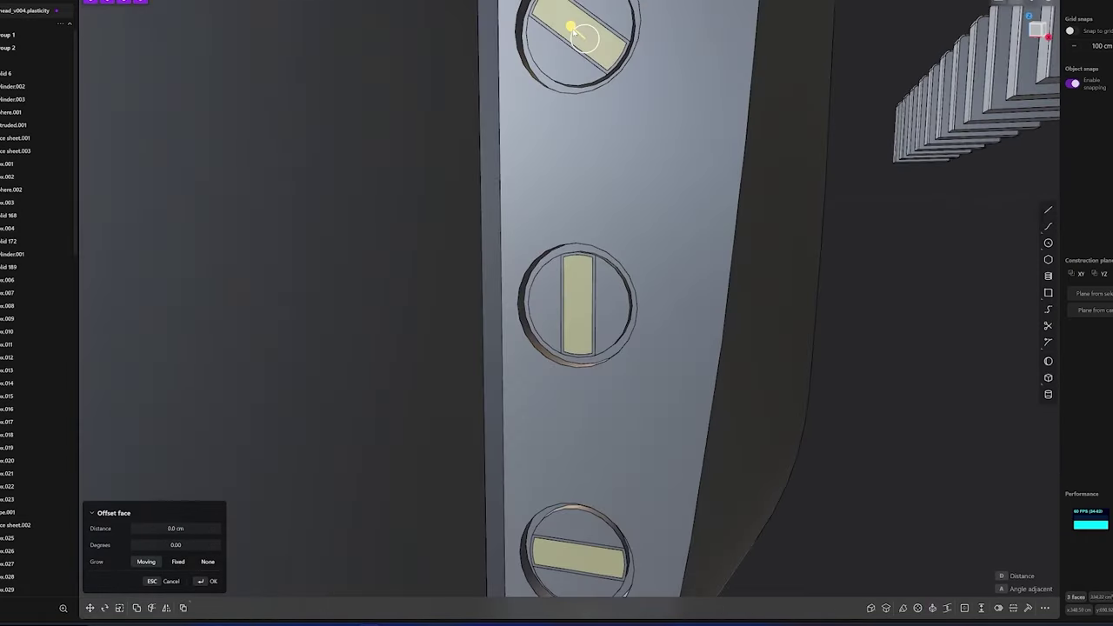
key(f)
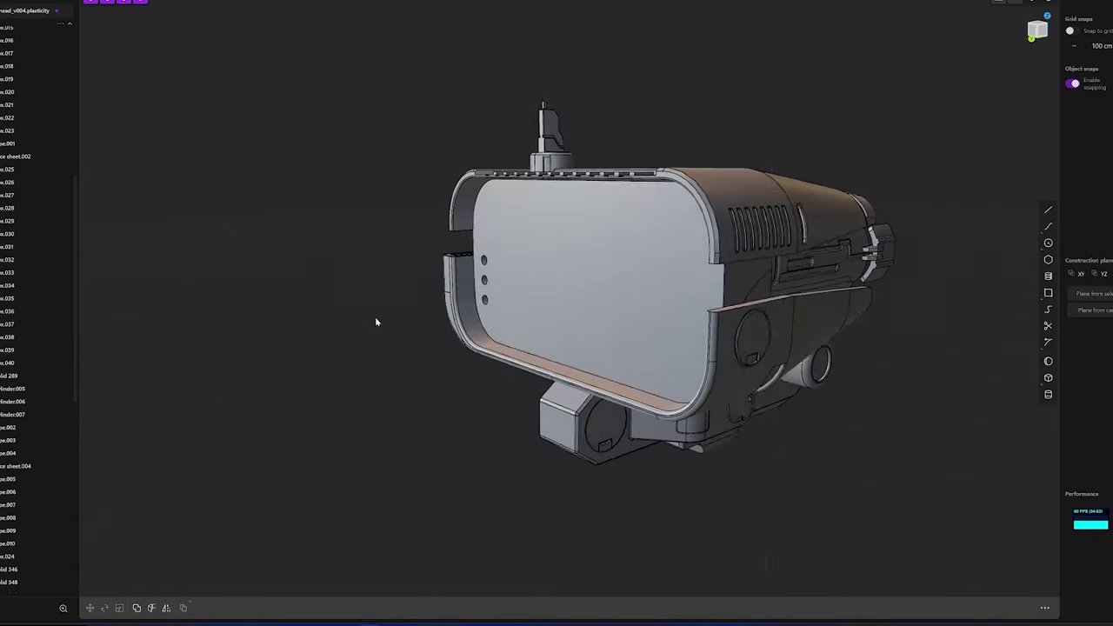
Inset the back panel face's border with Offset Face
middle_drag(575, 345, 623, 291)
click(503, 290)
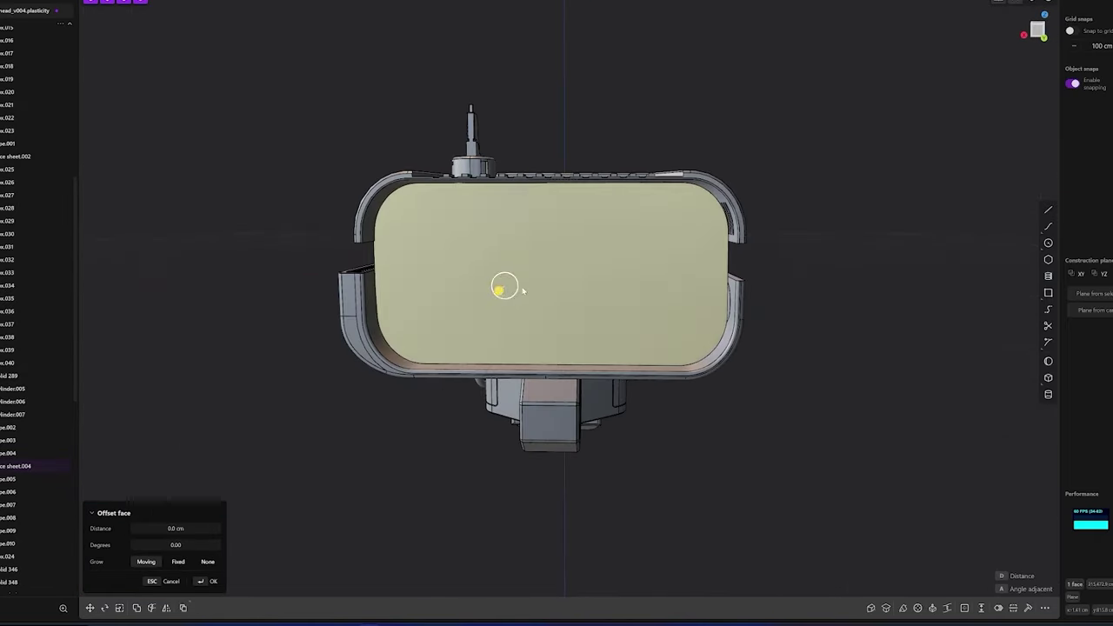
drag(524, 290, 467, 280)
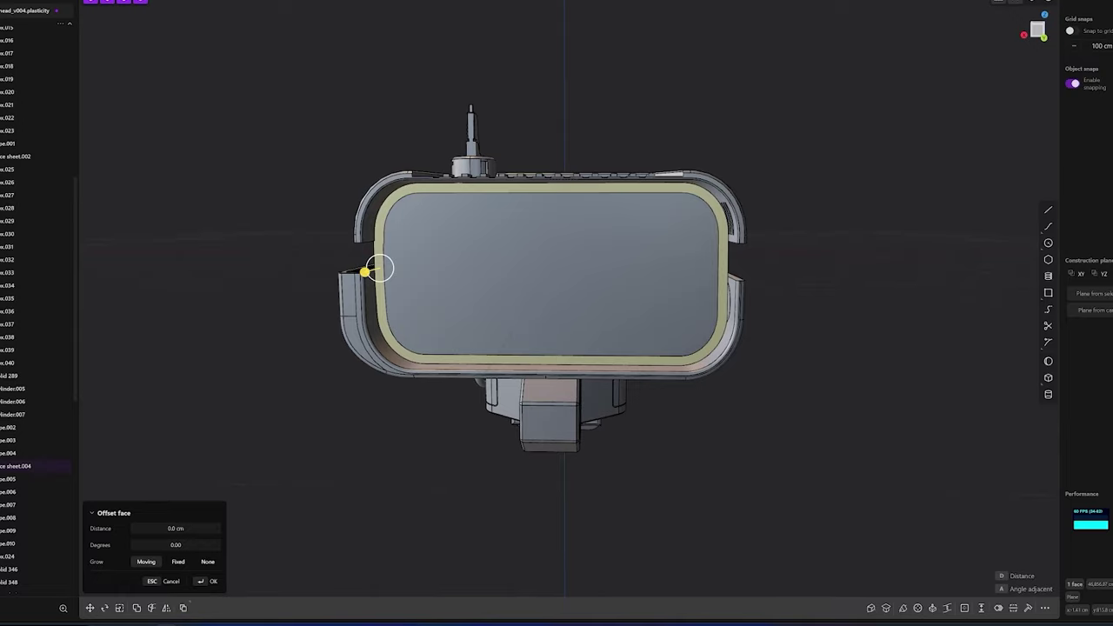
key(Escape)
middle_drag(649, 291, 664, 264)
Fillet the four edges of the inset and view the back panel straight on
key(f)
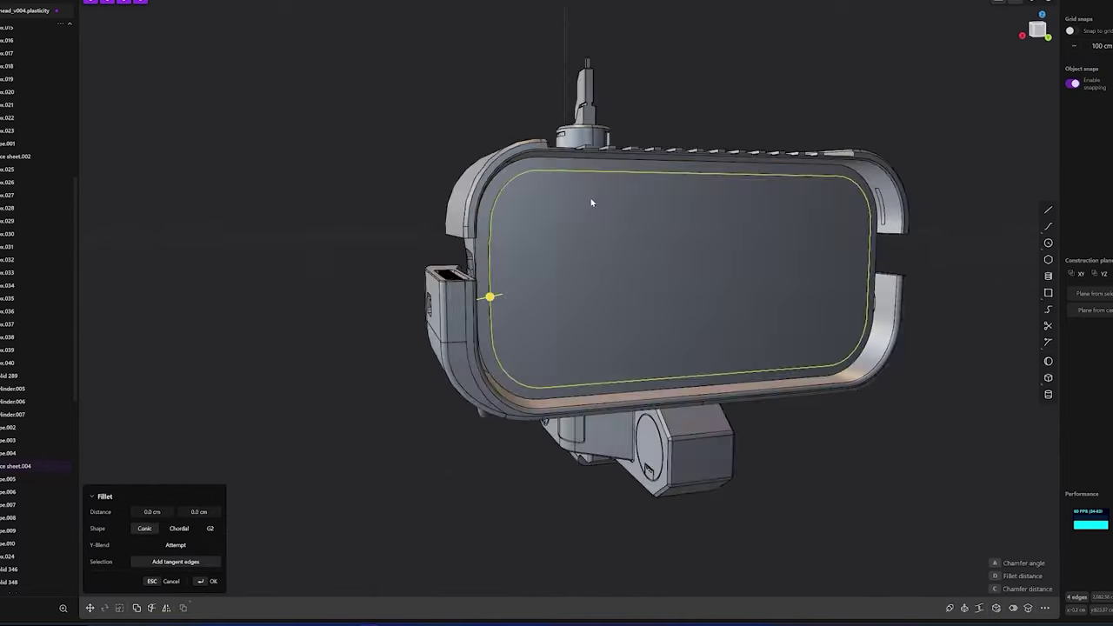
scroll(522, 244, up, 3)
click(628, 279)
key(KP_1)
key(Escape)
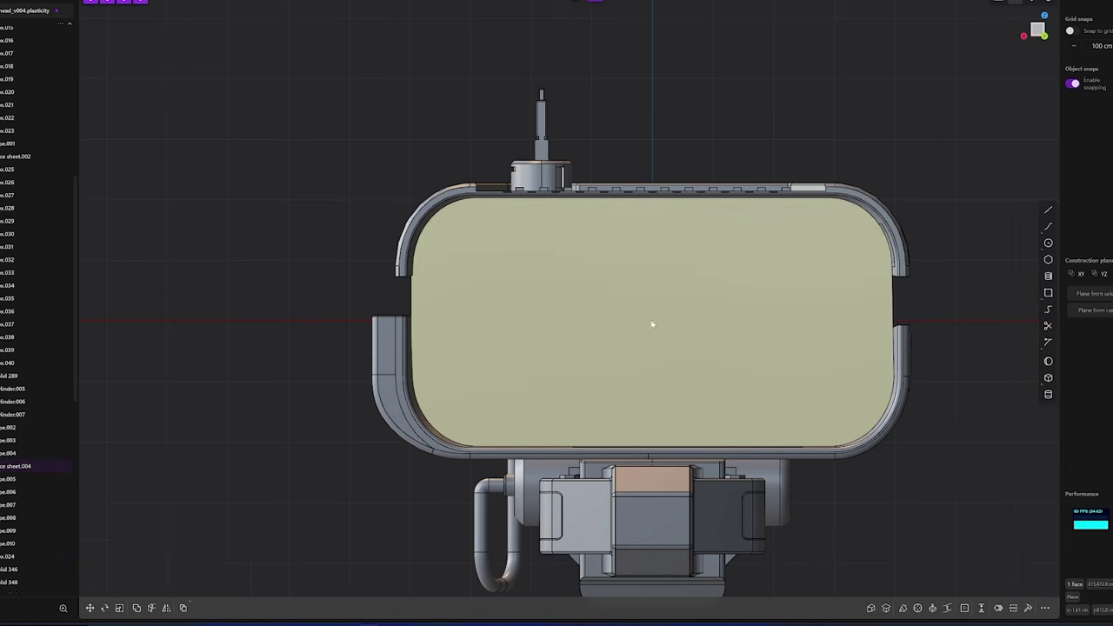
key(o)
key(Escape)
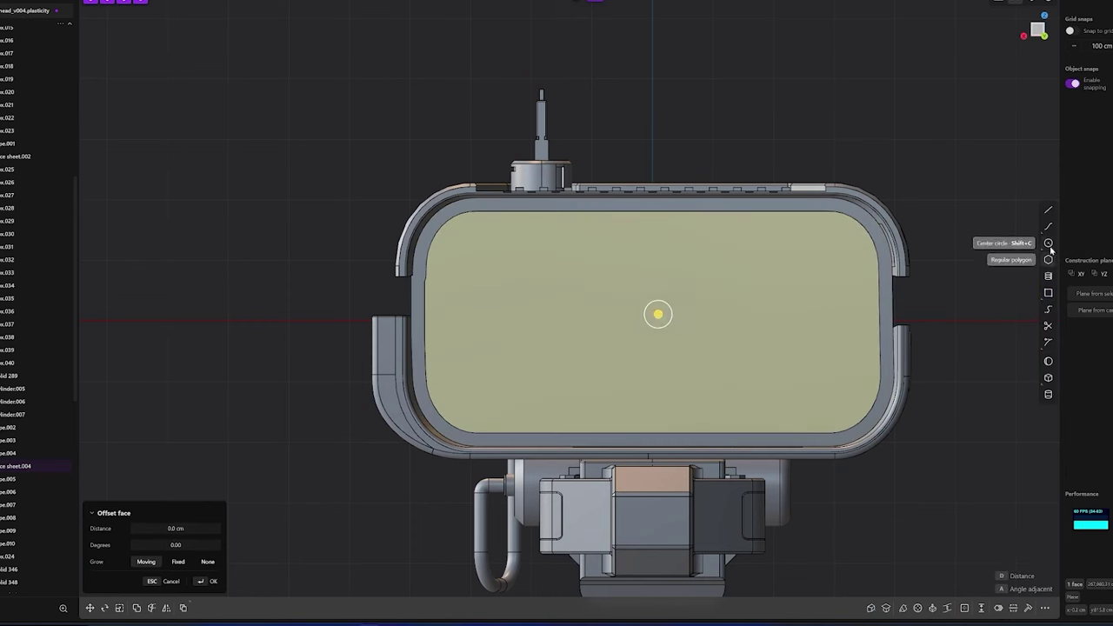
Cut the back face through its centre and select the inner rectangle face
click(634, 319)
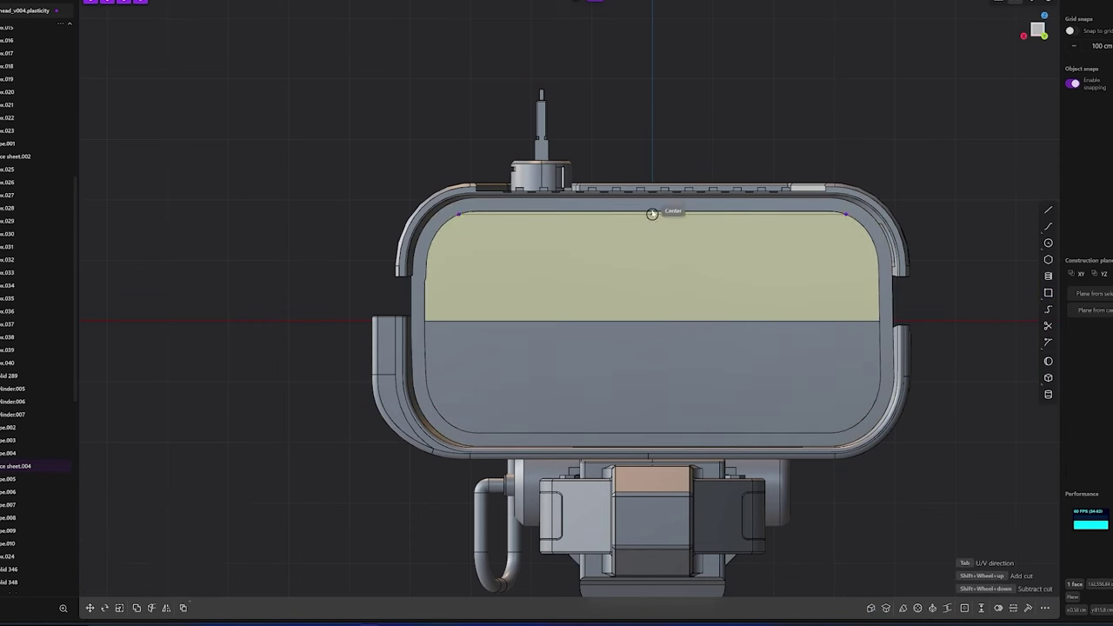
click(652, 217)
click(725, 356)
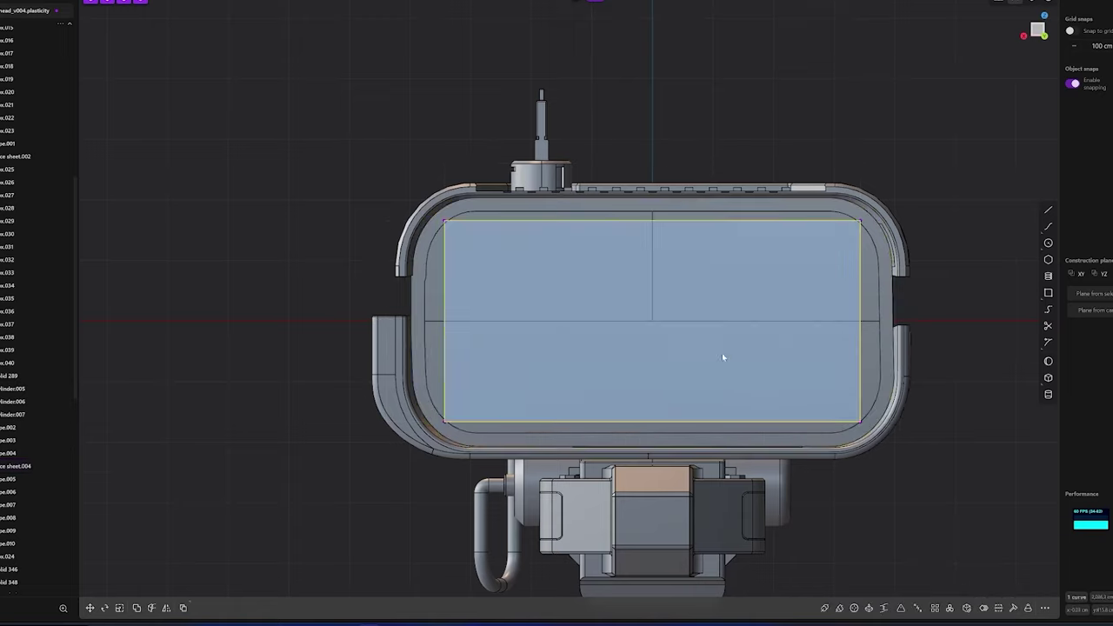
key(o)
key(Escape)
Extract the inner rectangle face's outline as a curve
key(o)
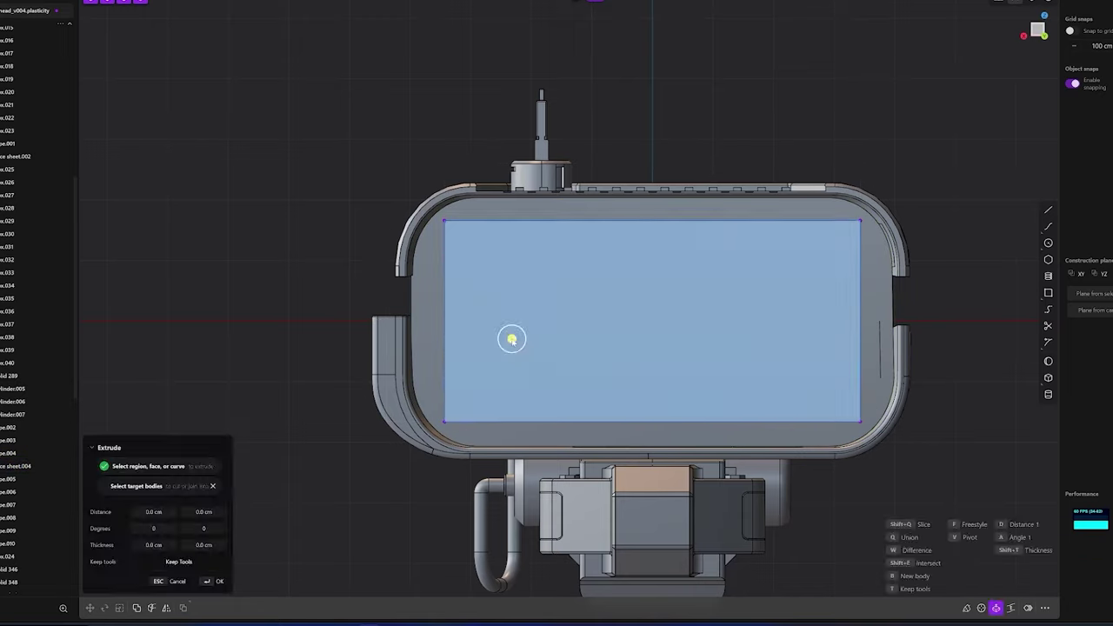
click(510, 335)
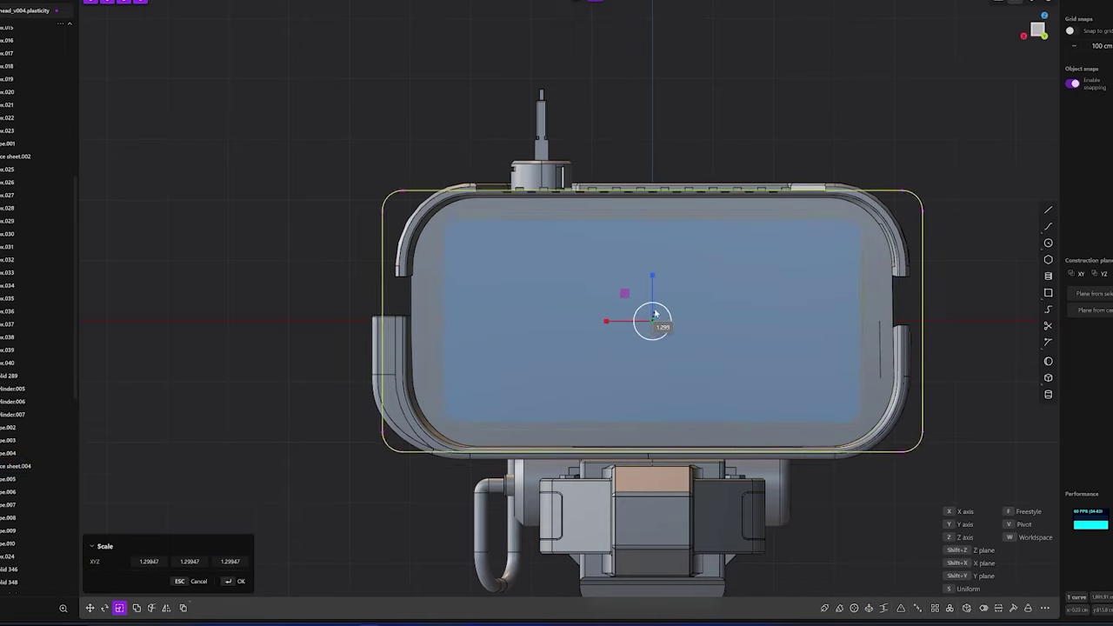
key(Return)
middle_drag(654, 316, 730, 301)
key(Escape)
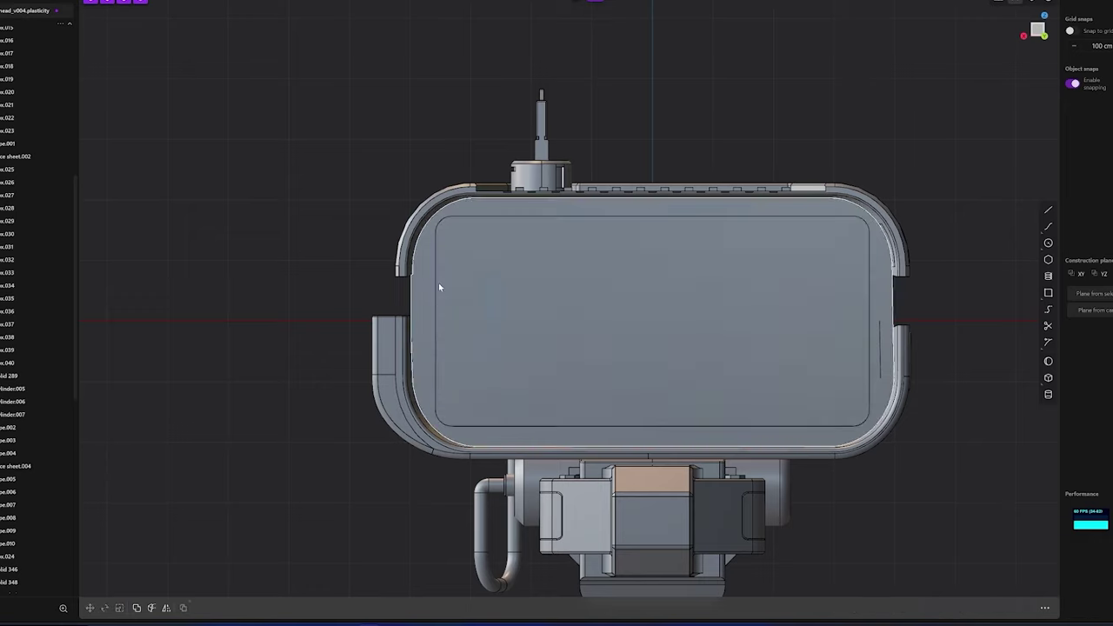
click(437, 279)
key(o)
middle_drag(438, 278, 656, 287)
key(Escape)
Scale the rectangle curve down slightly about its centre
click(435, 392)
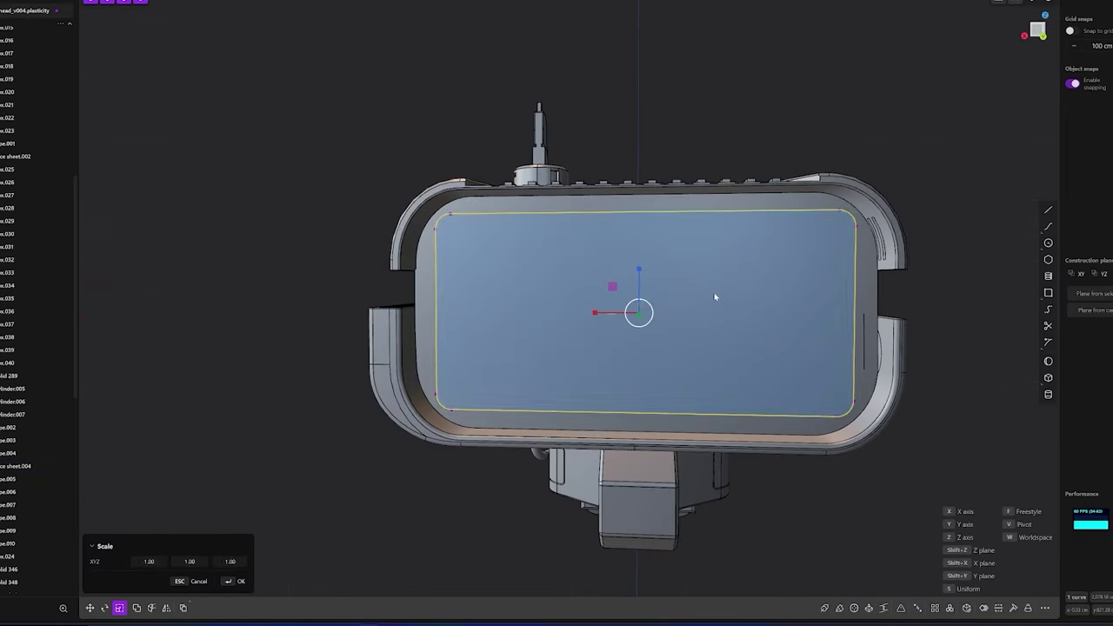
key(o)
key(Escape)
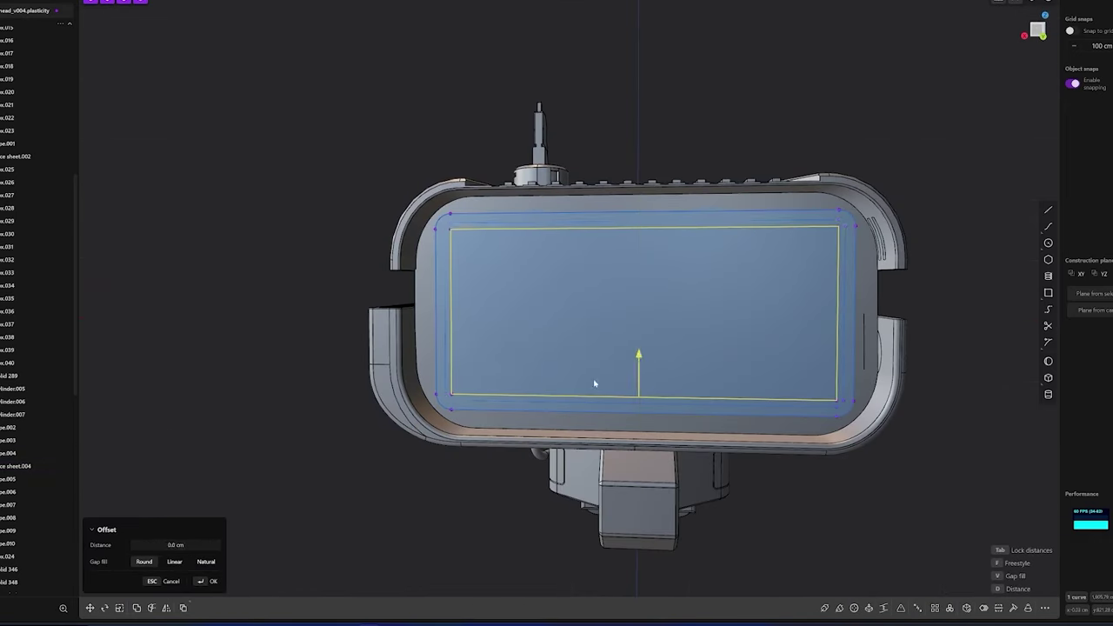
key(Escape)
middle_drag(641, 272, 664, 276)
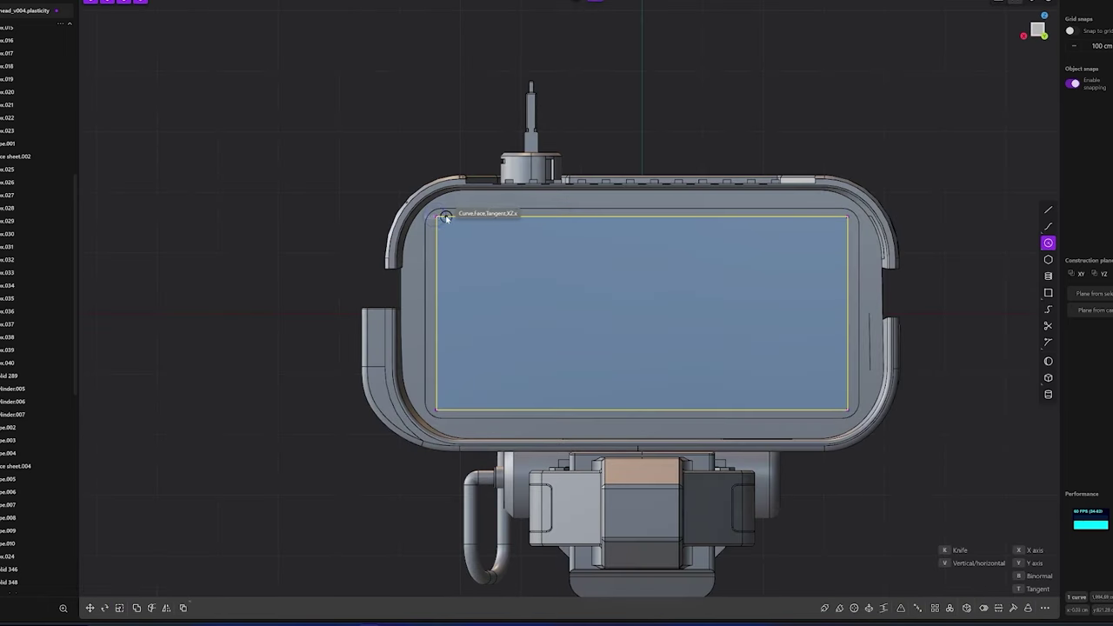
key(s)
click(442, 220)
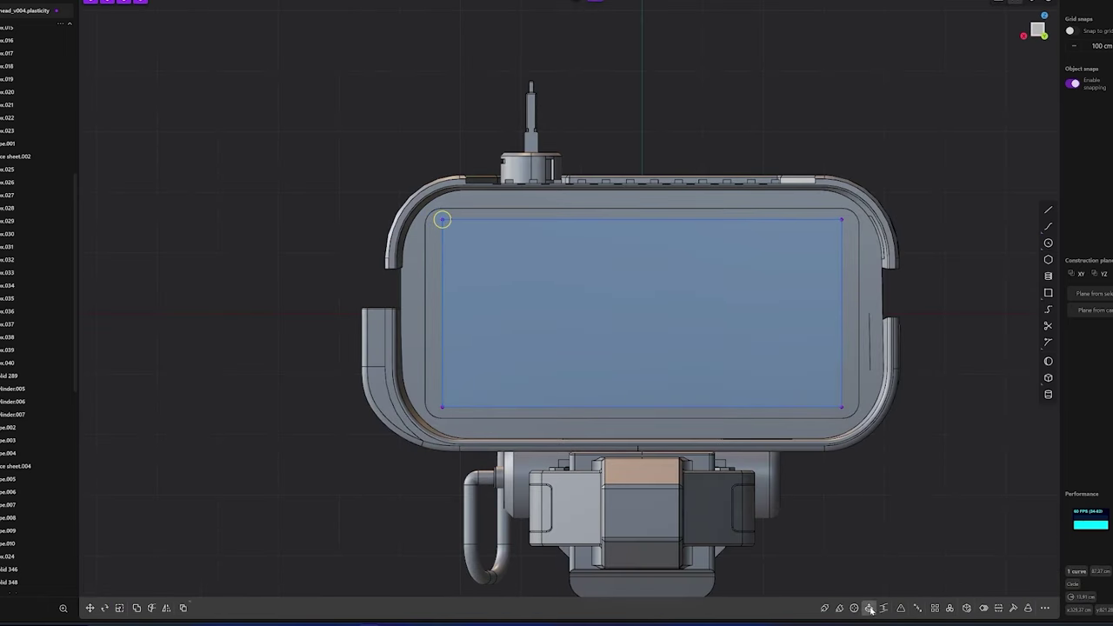
Curve-array 40 circles evenly along the rectangle curve
click(871, 611)
right_click(871, 611)
click(879, 435)
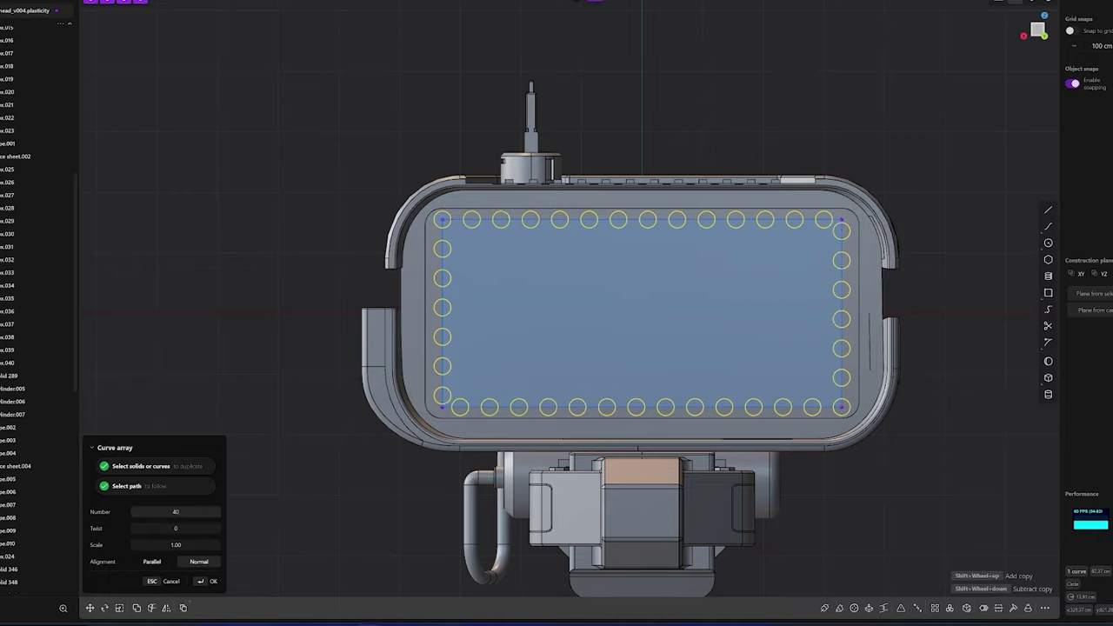
key(Return)
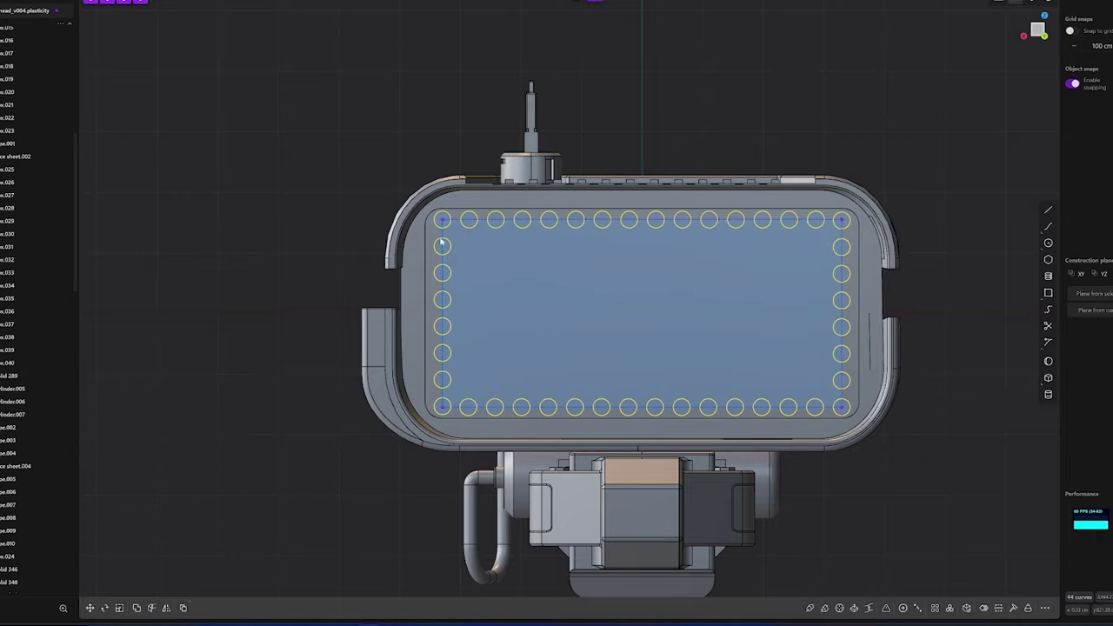
mouse_move(519, 266)
middle_down()
mouse_move(544, 293)
mouse_move(632, 280)
mouse_move(435, 218)
mouse_move(445, 220)
middle_up()
Extrude the 40 circles against the back panel to form the rivets
key(e)
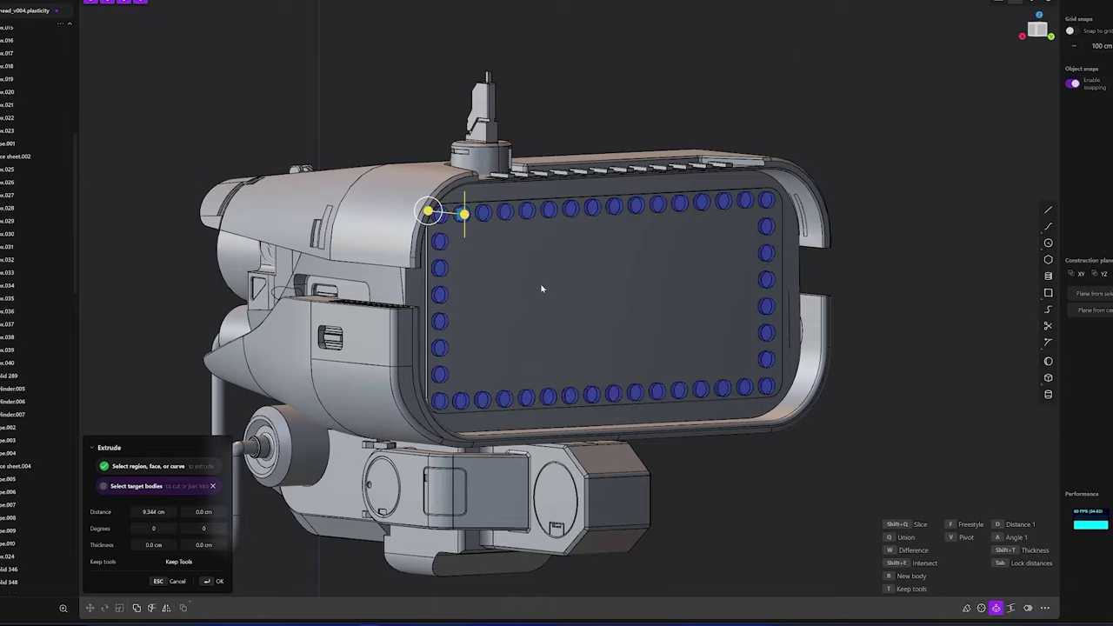
click(540, 289)
mouse_move(540, 289)
middle_down()
mouse_move(487, 261)
mouse_move(391, 240)
mouse_move(771, 311)
mouse_move(759, 180)
middle_up()
scroll(390, 240, up, 3)
scroll(390, 240, up, 3)
key(Return)
scroll(390, 240, down, 5)
scroll(422, 266, down, 3)
Fillet the back panel edges at 1.224 cm
key(f)
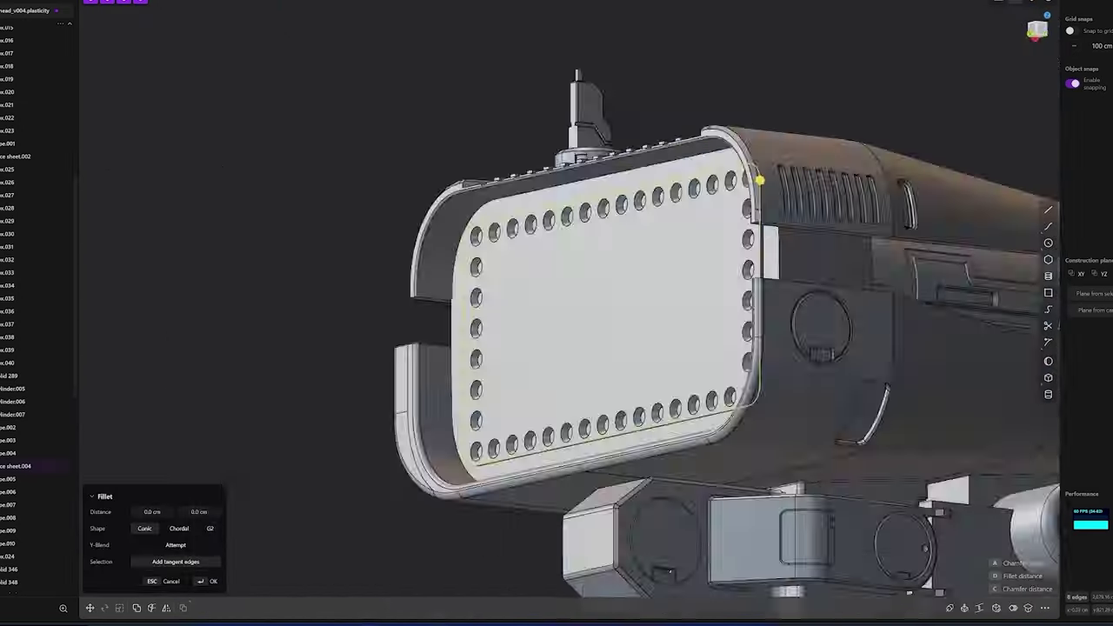
drag(759, 181, 759, 180)
key(Return)
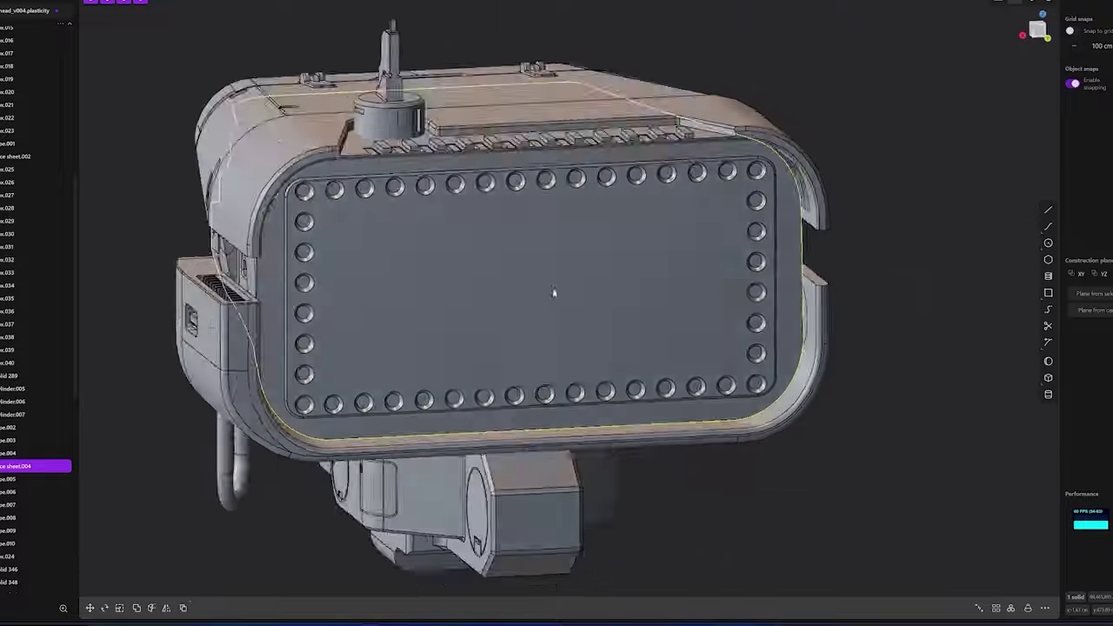
middle_drag(556, 291, 527, 318)
scroll(530, 437, up, 2)
shift+middle_drag(502, 449, 580, 489)
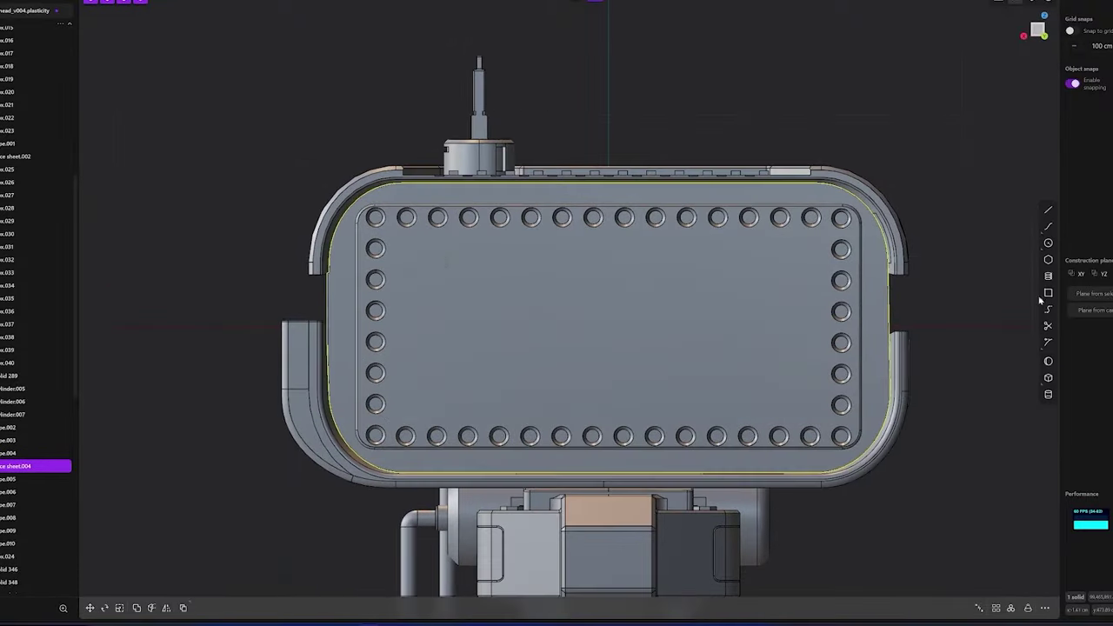
Cut a 21.748 cm tall box recess into the panel and fillet its edges
click(508, 400)
mouse_move(508, 400)
middle_down()
mouse_move(487, 329)
mouse_move(435, 256)
middle_up()
click(545, 333)
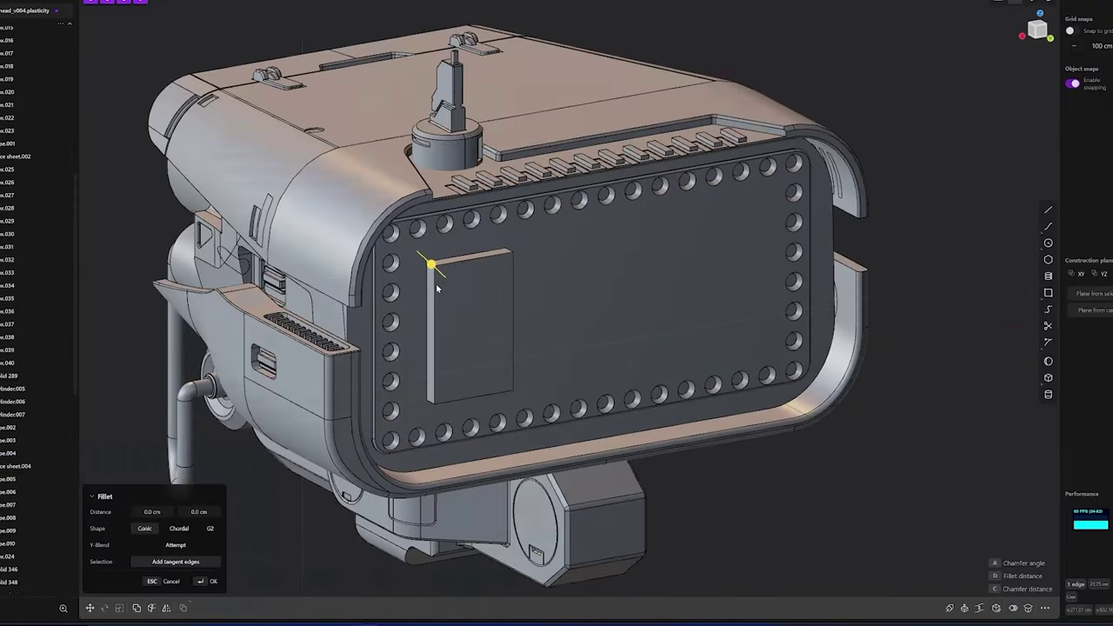
key(f)
click(423, 396)
middle_drag(422, 396, 383, 374)
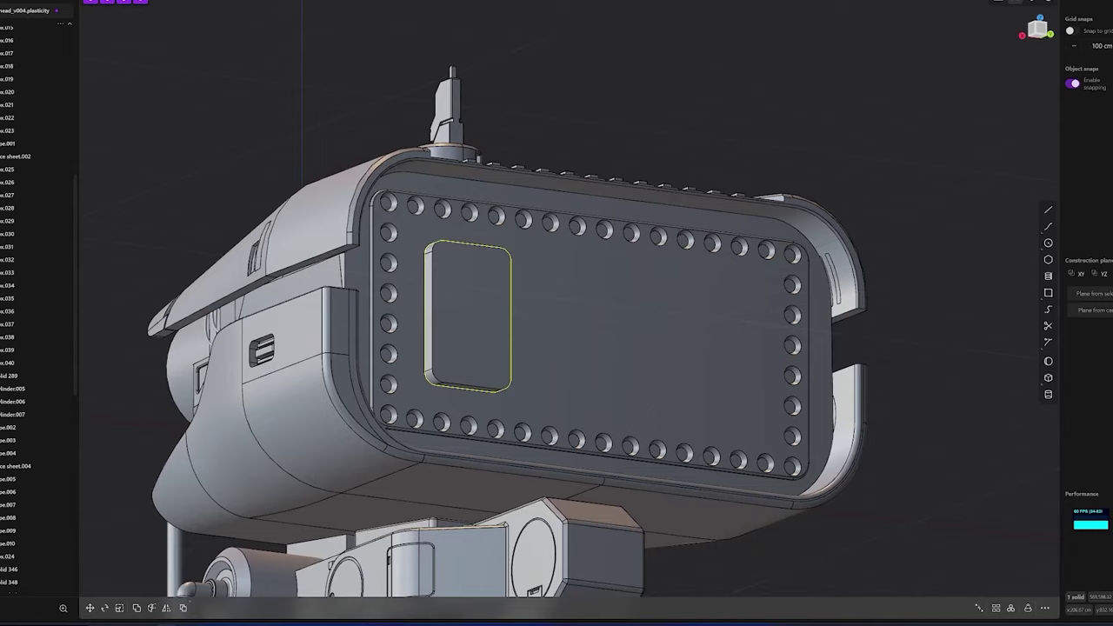
Select the recess's inner face and a vertical edge, abandoning an edge fillet
click(467, 308)
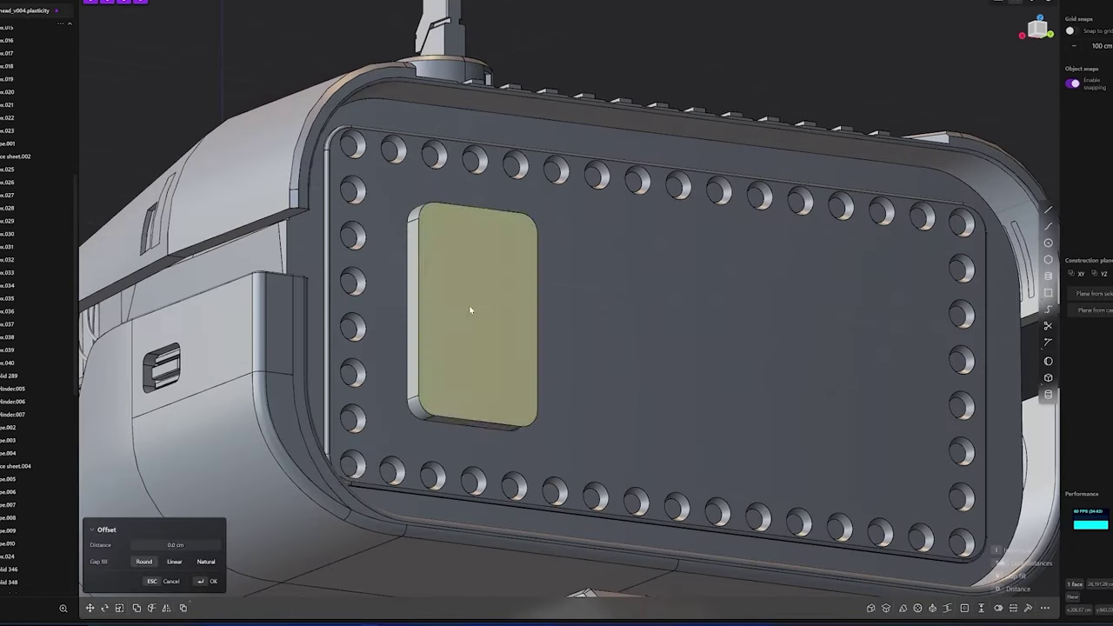
middle_drag(464, 297, 497, 325)
click(394, 243)
key(f)
key(Return)
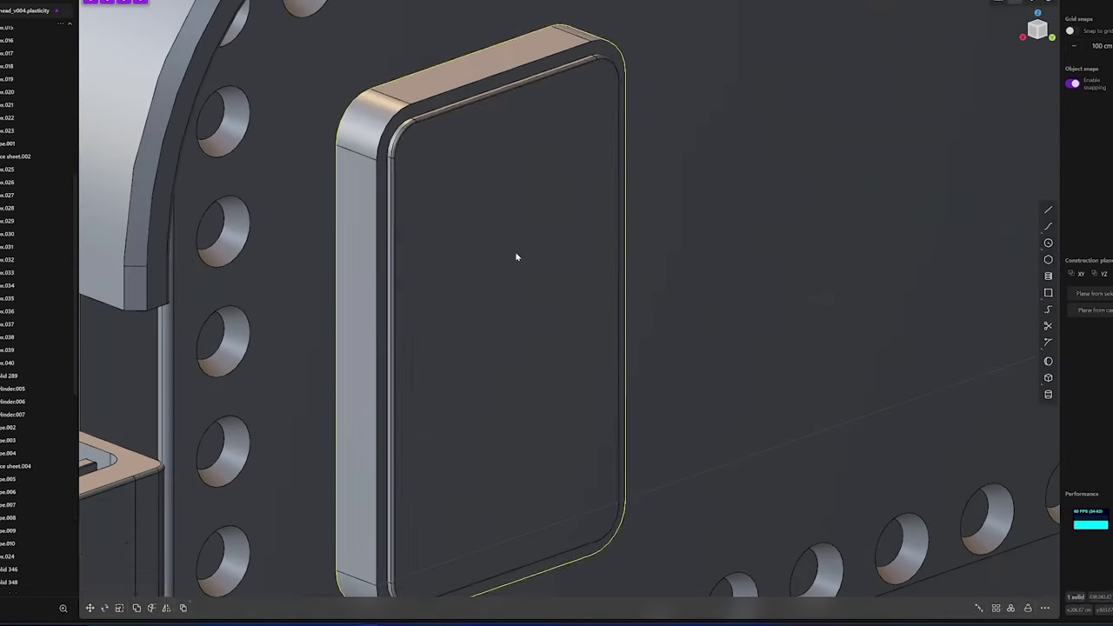
scroll(517, 253, down, 5)
Offset the recess face to -6.691 cm, pushing it deeper
click(516, 259)
key(o)
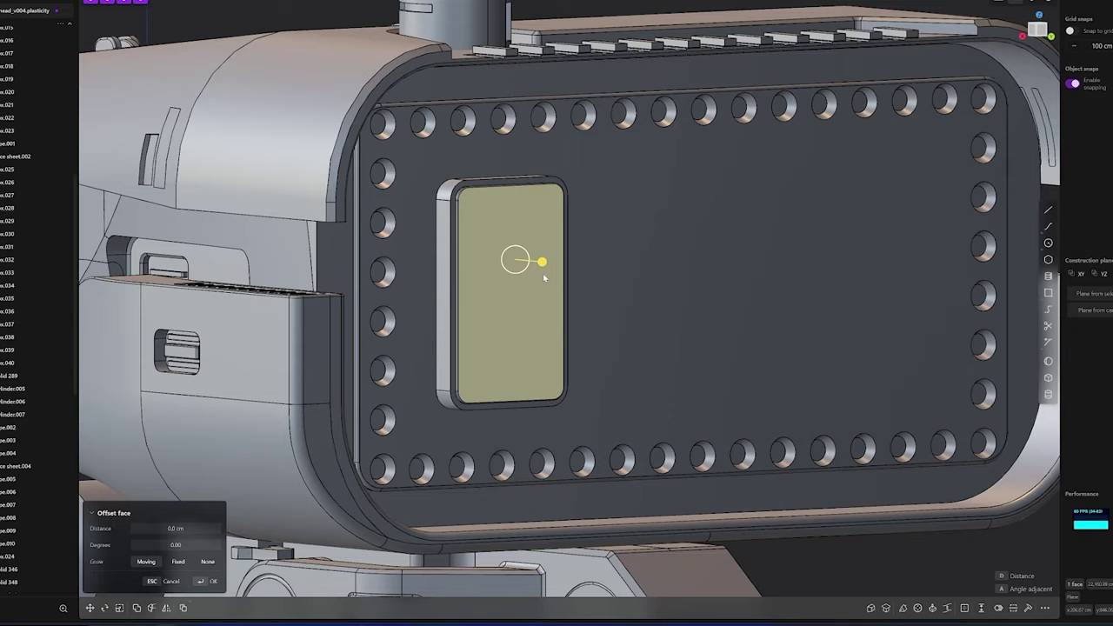
drag(542, 261, 534, 261)
mouse_move(534, 261)
middle_down()
mouse_move(533, 276)
mouse_move(522, 261)
middle_up()
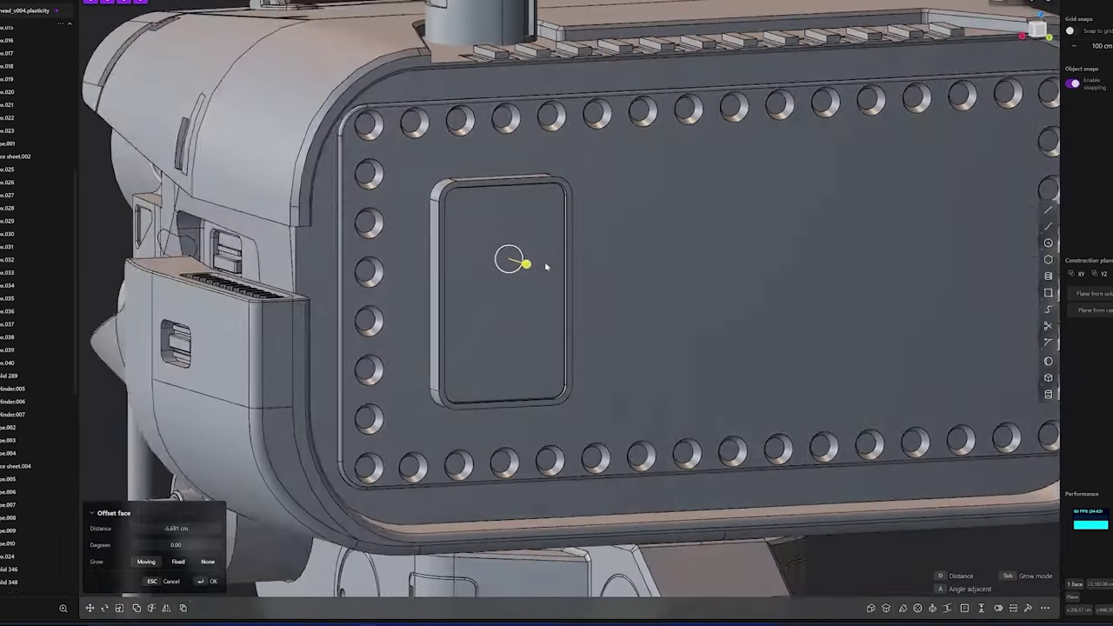
key(KP_1)
Draw a wide rectangle right of the tall recess and sink it into the panel
key(r)
click(491, 216)
click(800, 271)
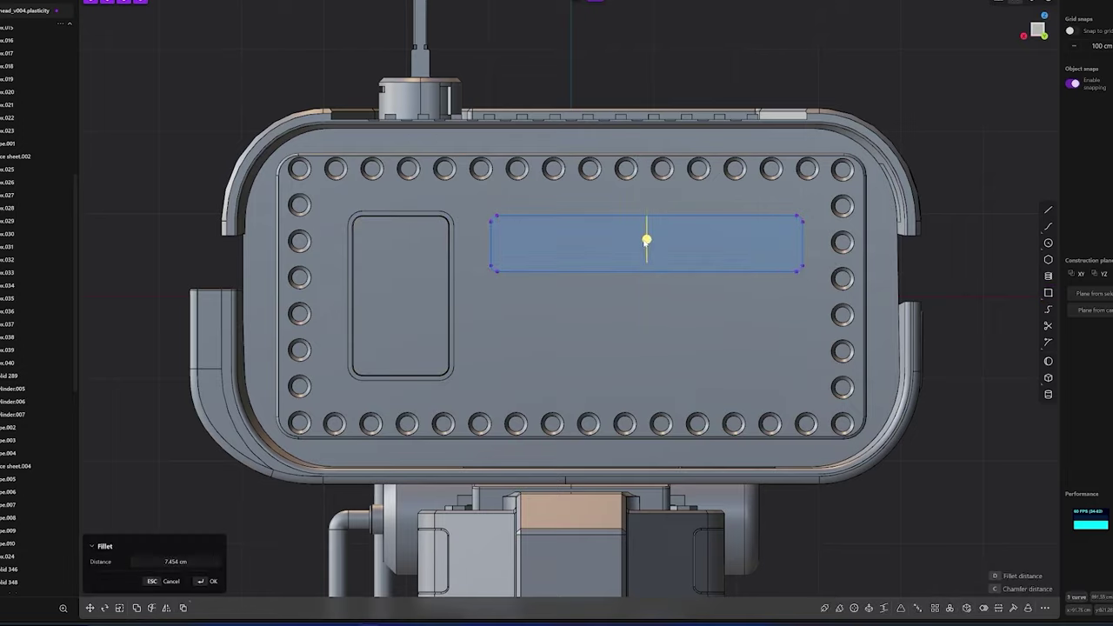
mouse_move(646, 240)
middle_down()
mouse_move(633, 236)
mouse_move(666, 256)
middle_up()
scroll(667, 255, up, 3)
click(472, 223)
key(o)
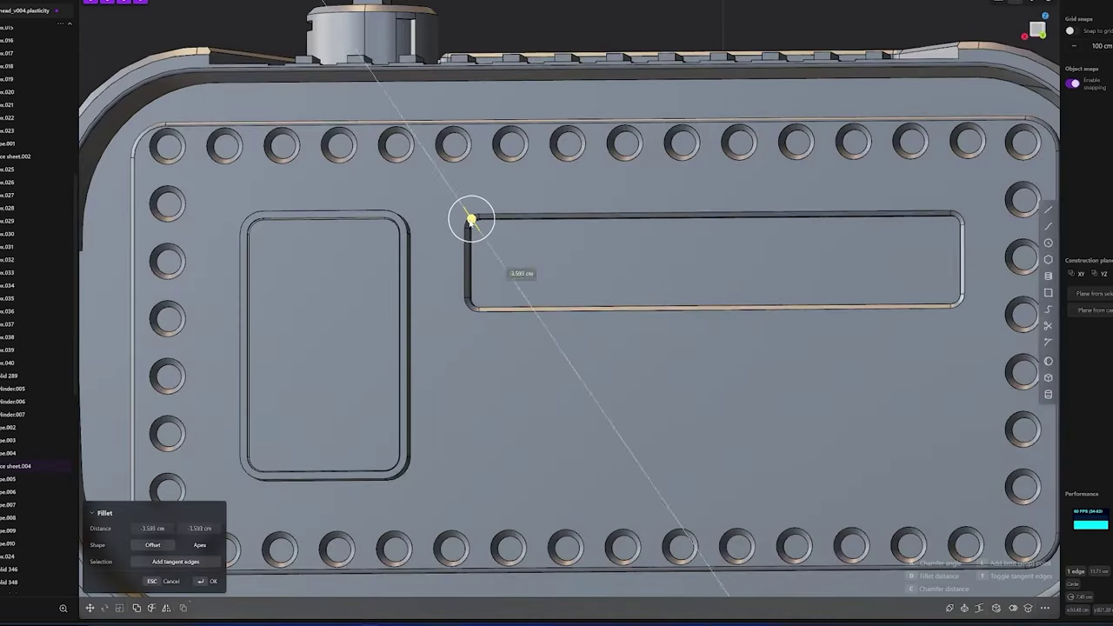
mouse_move(473, 218)
middle_down()
mouse_move(621, 260)
mouse_move(557, 382)
mouse_move(476, 357)
middle_up()
Draw a small square below the slot and extrude it into a box
click(557, 383)
click(1048, 294)
click(507, 372)
key(e)
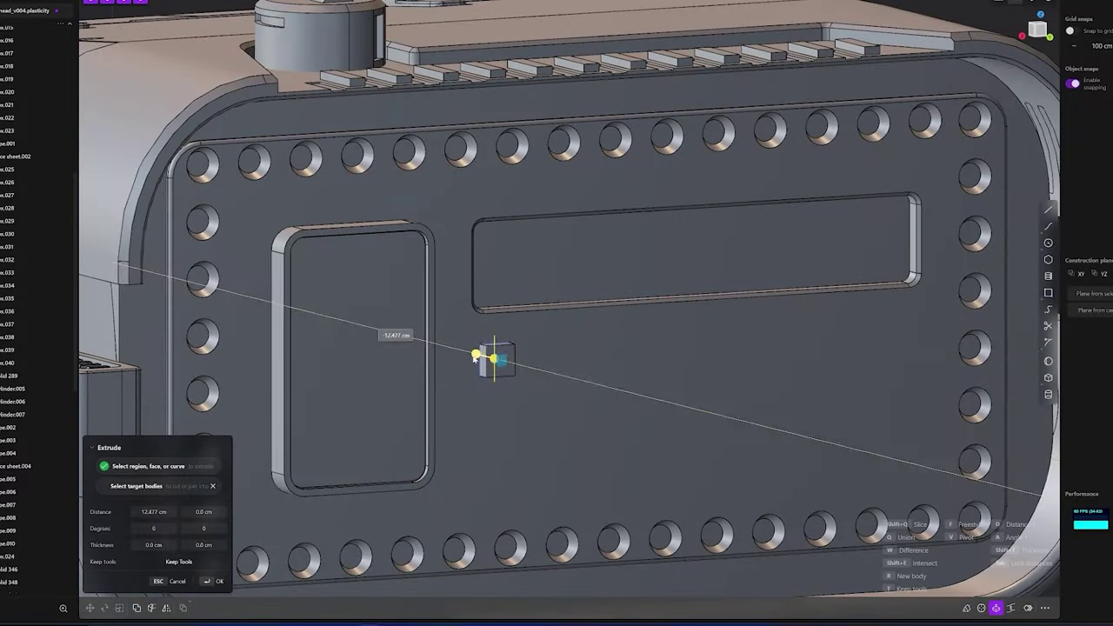
key(Return)
Subtract a sphere from the box top to scoop the key
key(shift+s)
scroll(474, 357, up, 5)
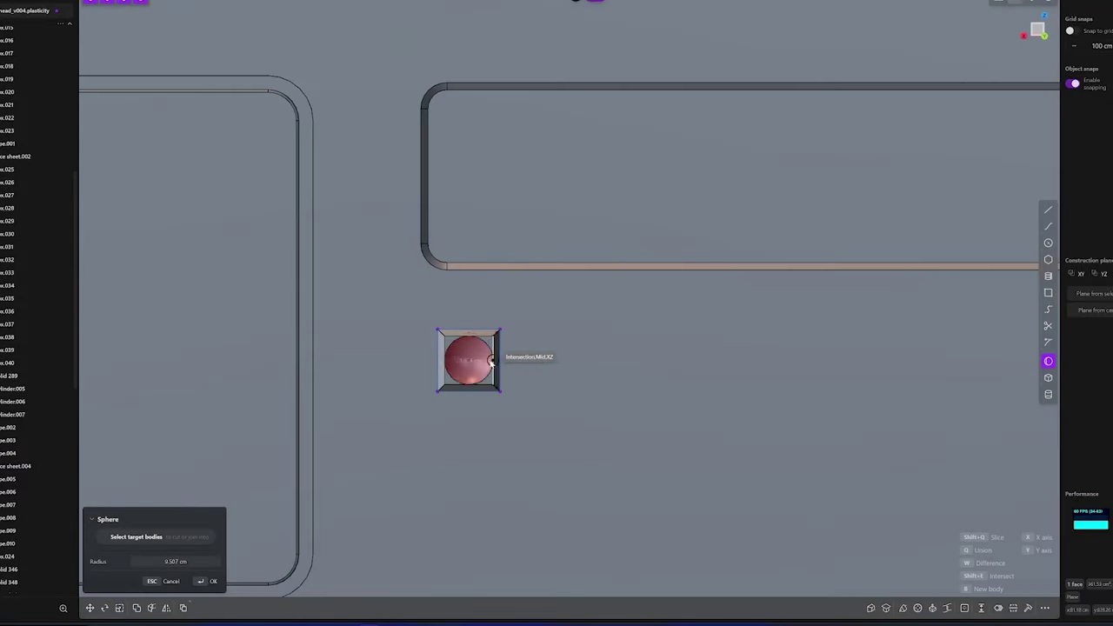
middle_drag(514, 364, 519, 206)
key(w)
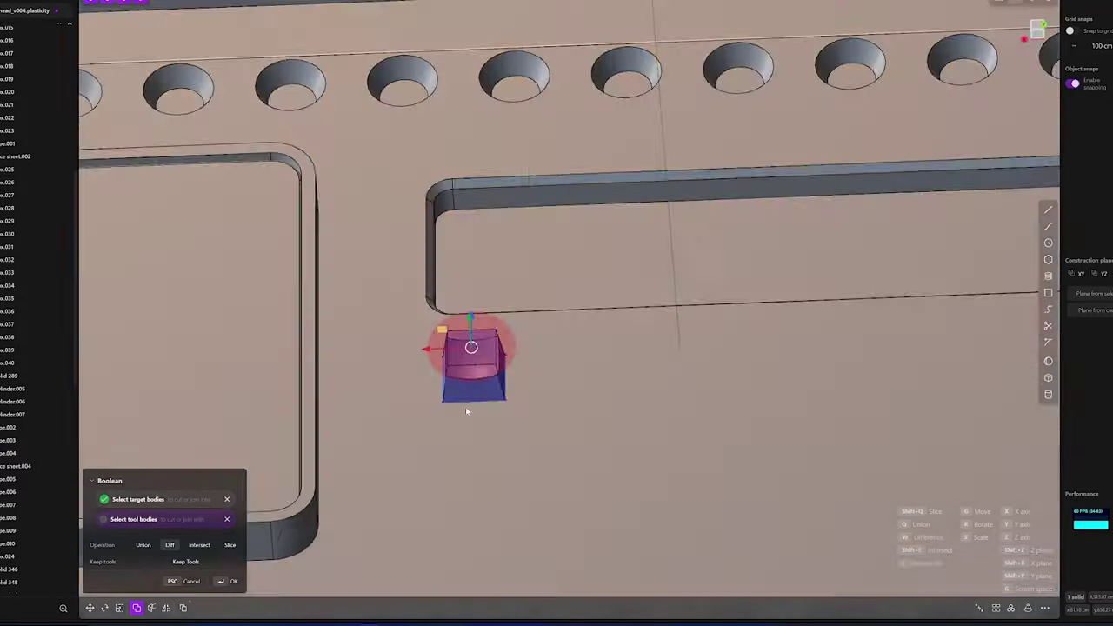
mouse_move(467, 410)
middle_down()
mouse_move(488, 360)
mouse_move(438, 361)
middle_up()
key(Return)
Fillet the key's edges and pick the back panel for a boolean
key(f)
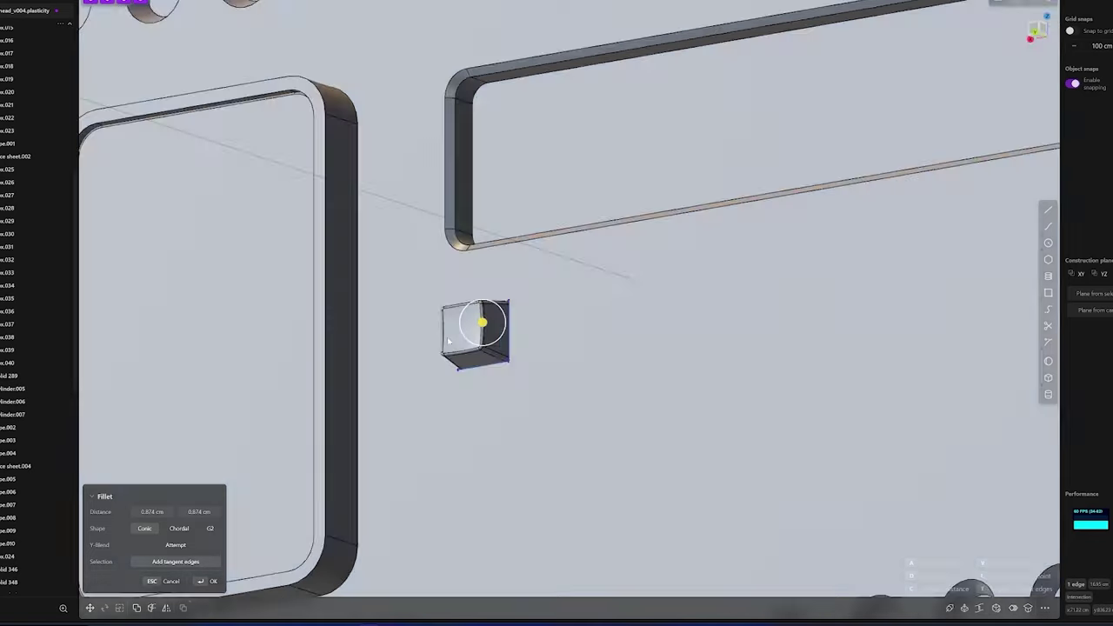
key(Return)
middle_drag(483, 324, 426, 296)
key(w)
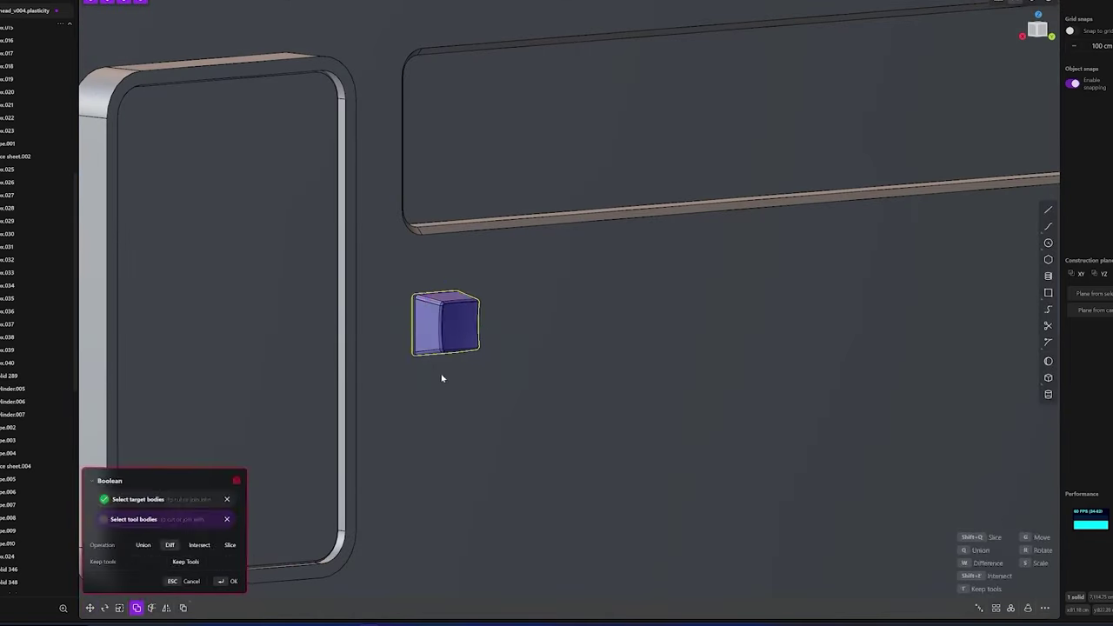
click(443, 376)
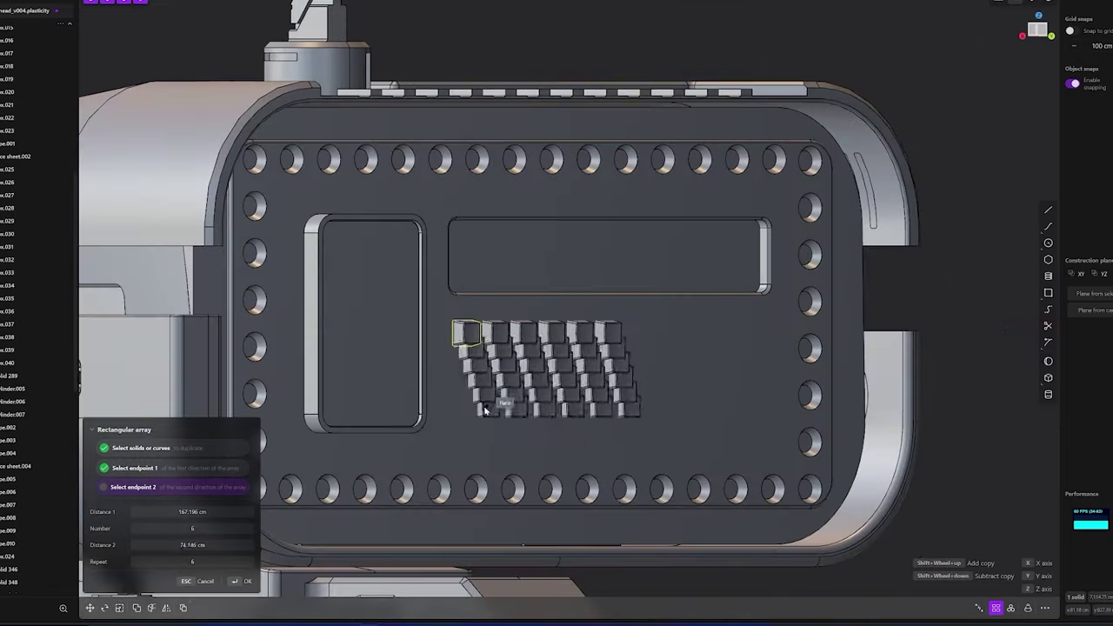
Array the key into a 6 by 4 grid and scale the grid down
click(465, 420)
key(Return)
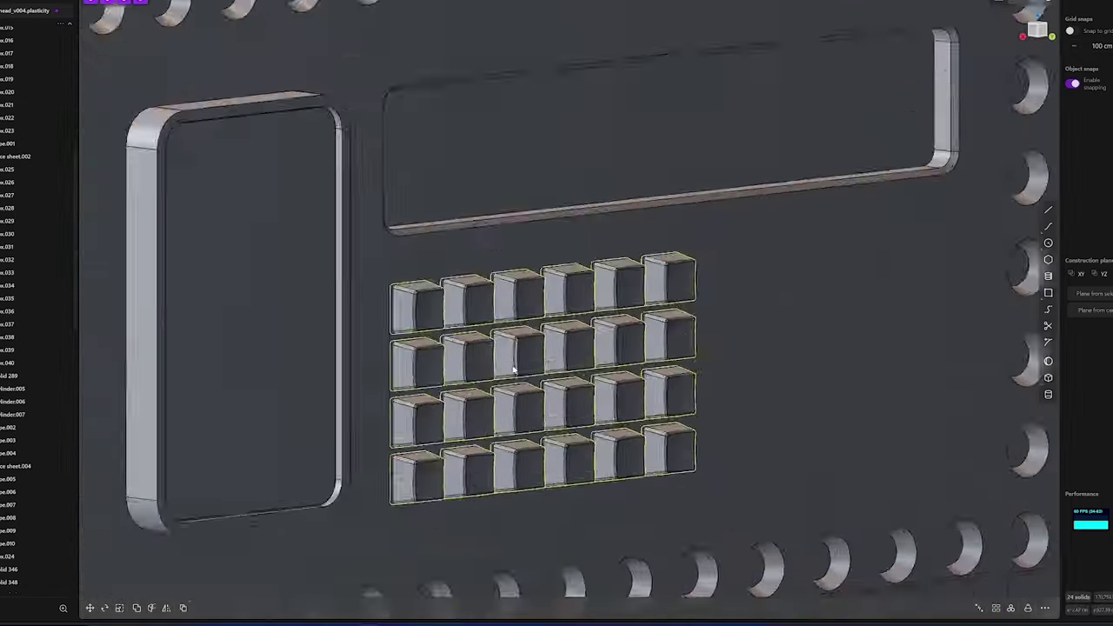
key(KP_1)
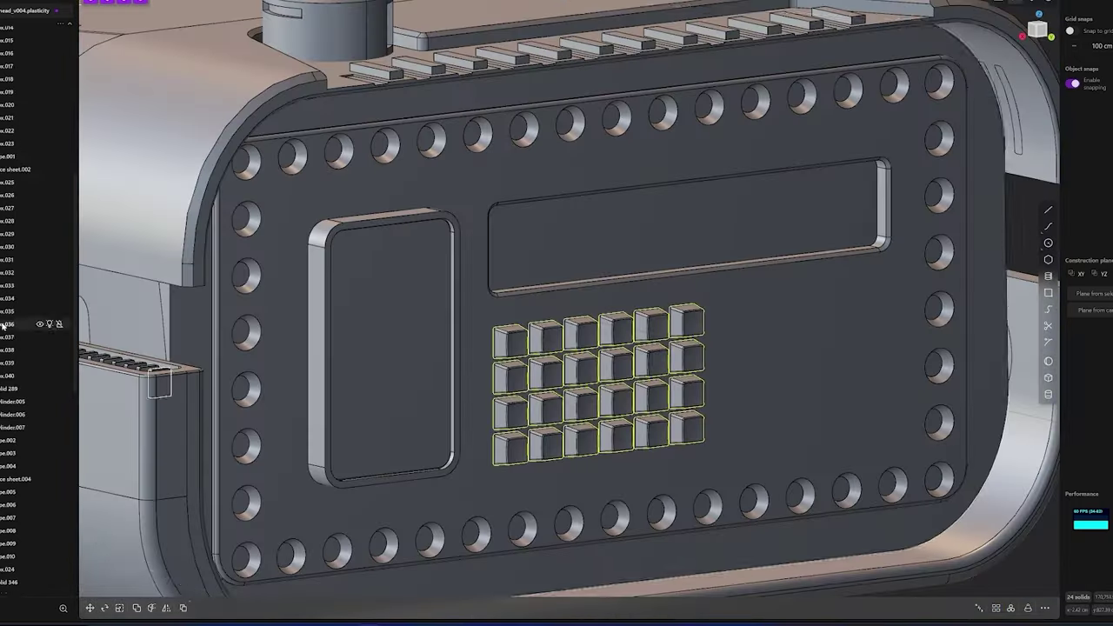
click(510, 340)
key(o)
key(Escape)
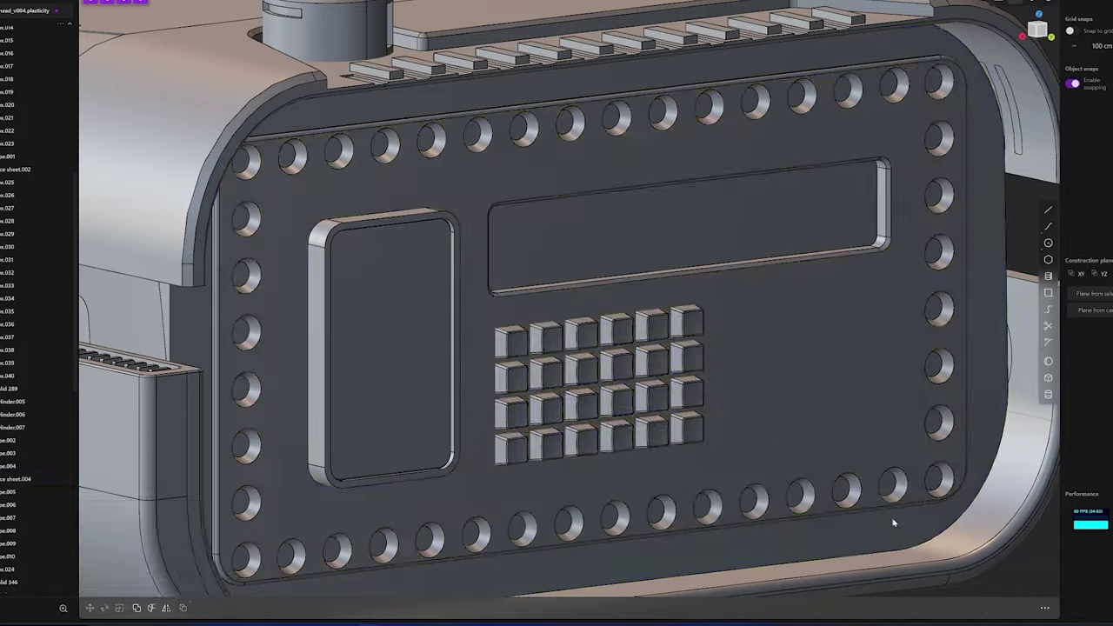
drag(889, 525, 601, 385)
key(s)
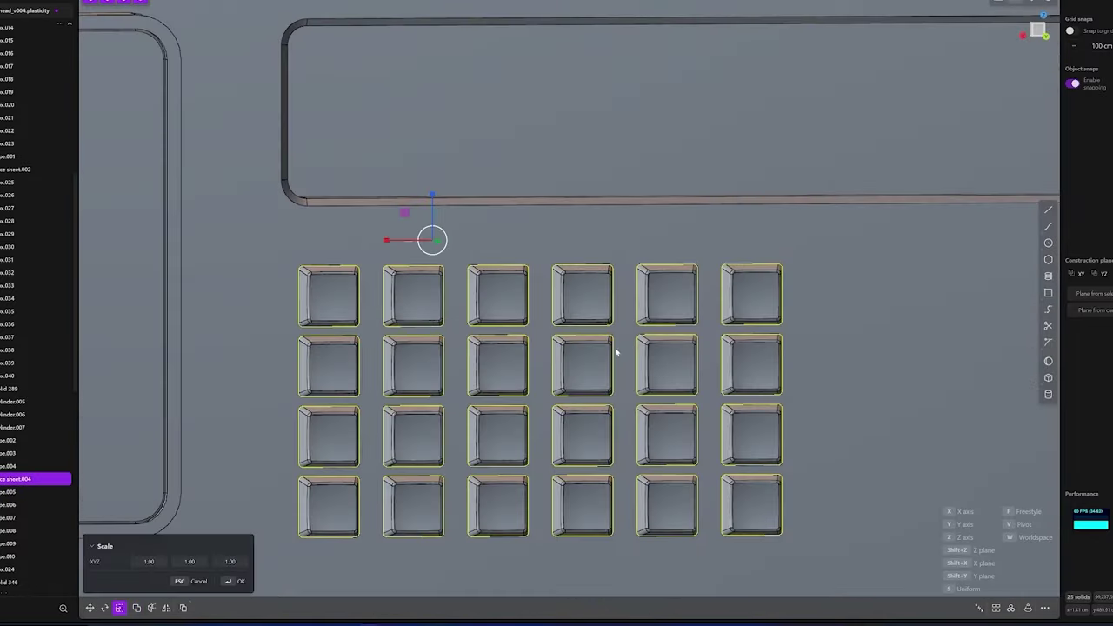
Move the key grid into place on the panel below the slot
scroll(616, 351, down, 5)
middle_drag(485, 368, 554, 414)
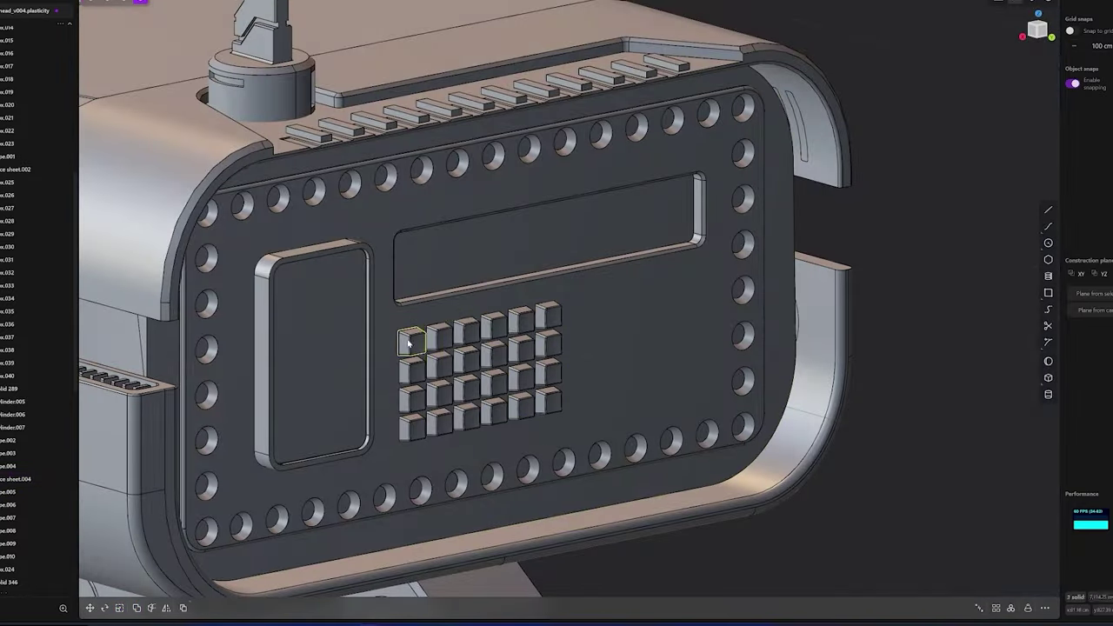
mouse_move(593, 373)
middle_down()
mouse_move(385, 305)
mouse_move(510, 380)
middle_up()
scroll(509, 380, up, 5)
key(g)
click(510, 380)
Cut the key holes into the back panel and scale the top-left key smaller
key(1)
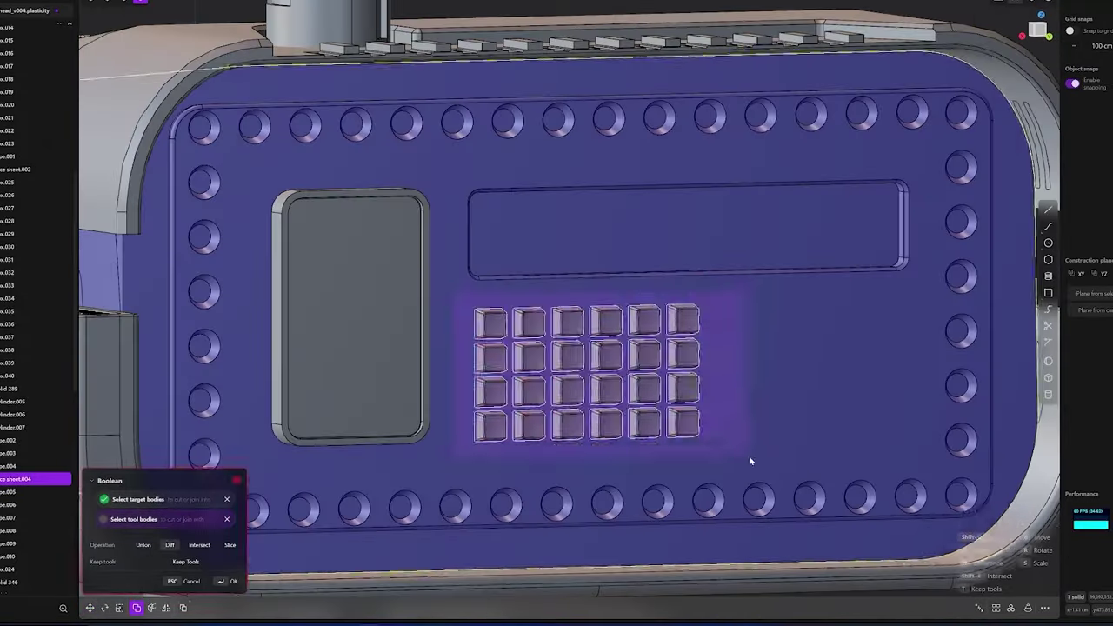
key(Return)
click(496, 324)
scroll(496, 325, up, 3)
scroll(488, 327, up, 2)
key(s)
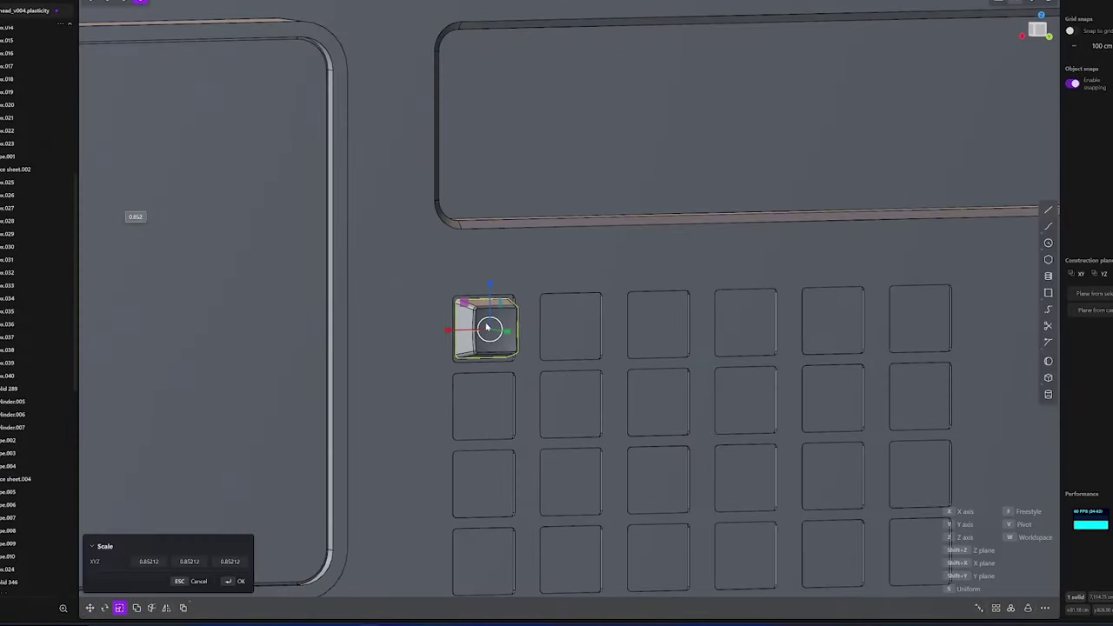
scroll(488, 327, up, 3)
click(539, 328)
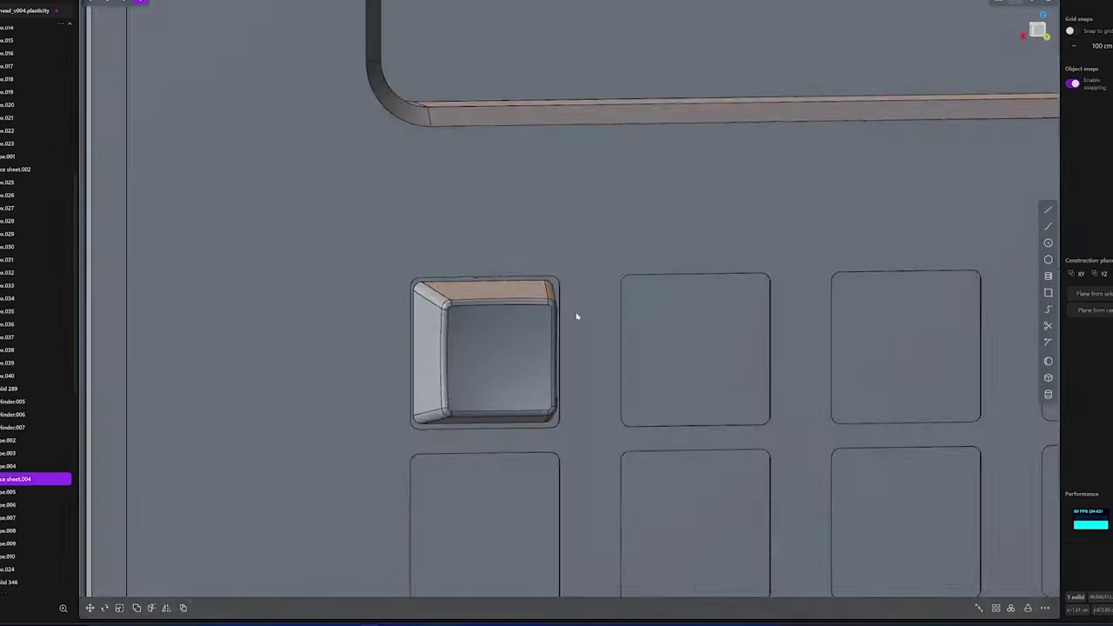
Select the grid of key holes and orbit to view it from the side
scroll(576, 315, down, 5)
drag(460, 315, 820, 517)
scroll(820, 518, down, 4)
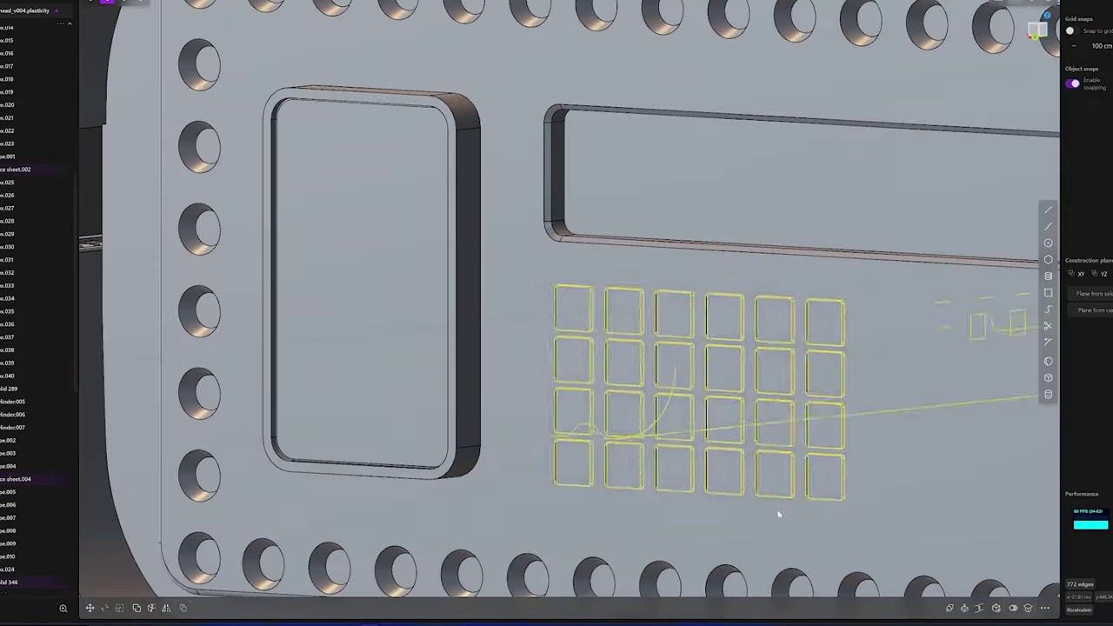
drag(529, 269, 706, 469)
scroll(695, 470, up, 4)
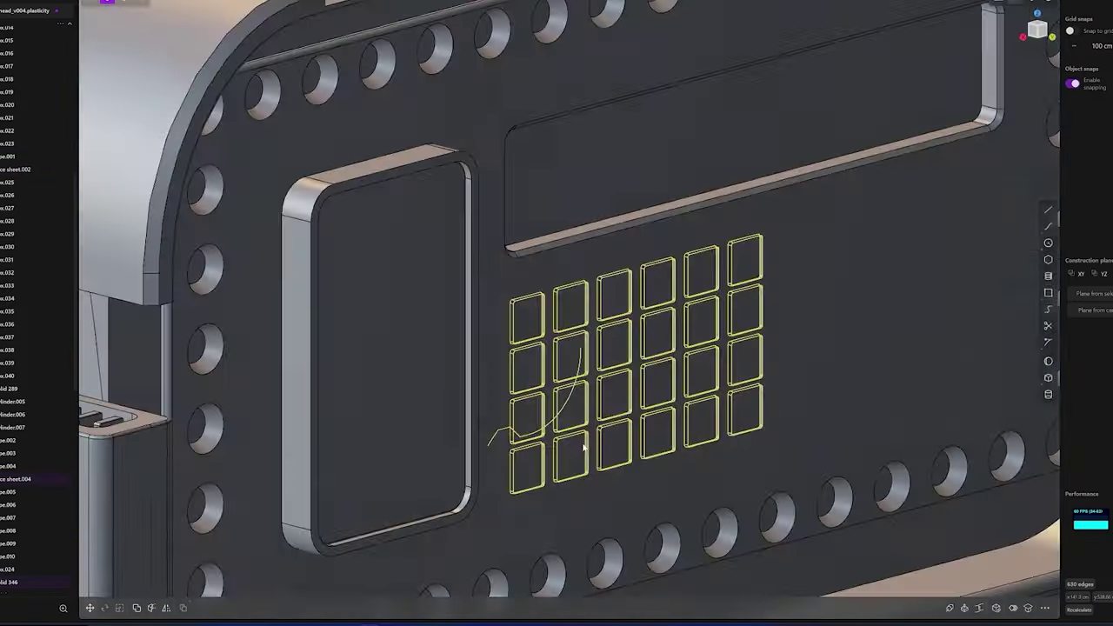
mouse_move(695, 470)
middle_down()
mouse_move(487, 408)
mouse_move(556, 383)
mouse_move(619, 390)
mouse_move(461, 365)
middle_up()
scroll(487, 408, down, 5)
scroll(544, 376, up, 5)
Fillet the edges of all the key holes
drag(875, 390, 340, 350)
middle_drag(340, 351, 514, 359)
scroll(514, 359, down, 5)
scroll(514, 359, up, 5)
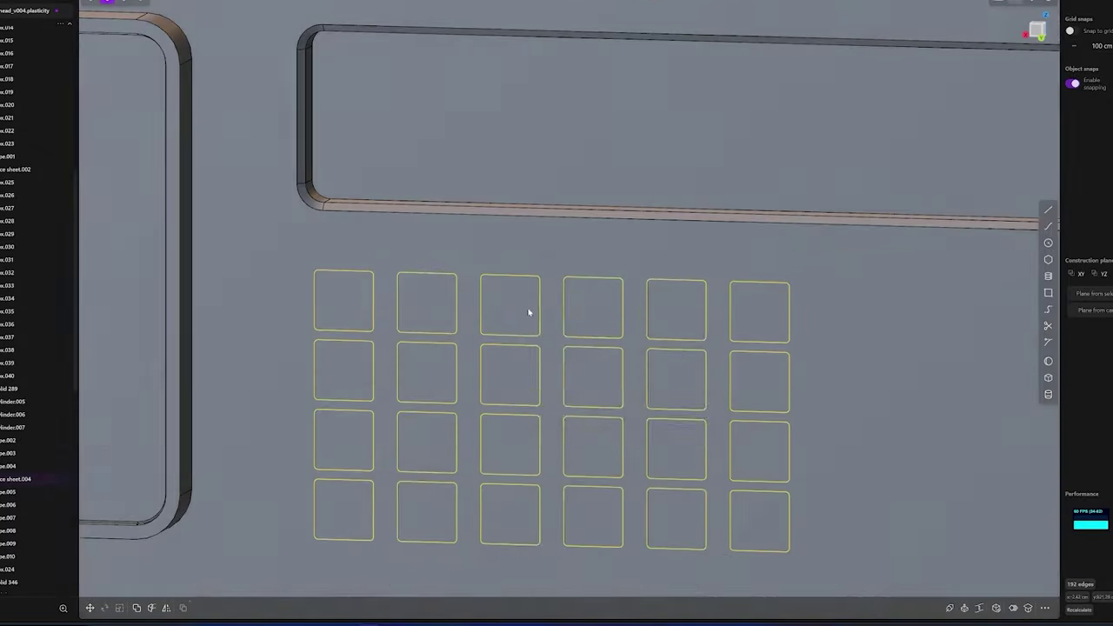
scroll(530, 311, up, 2)
key(f)
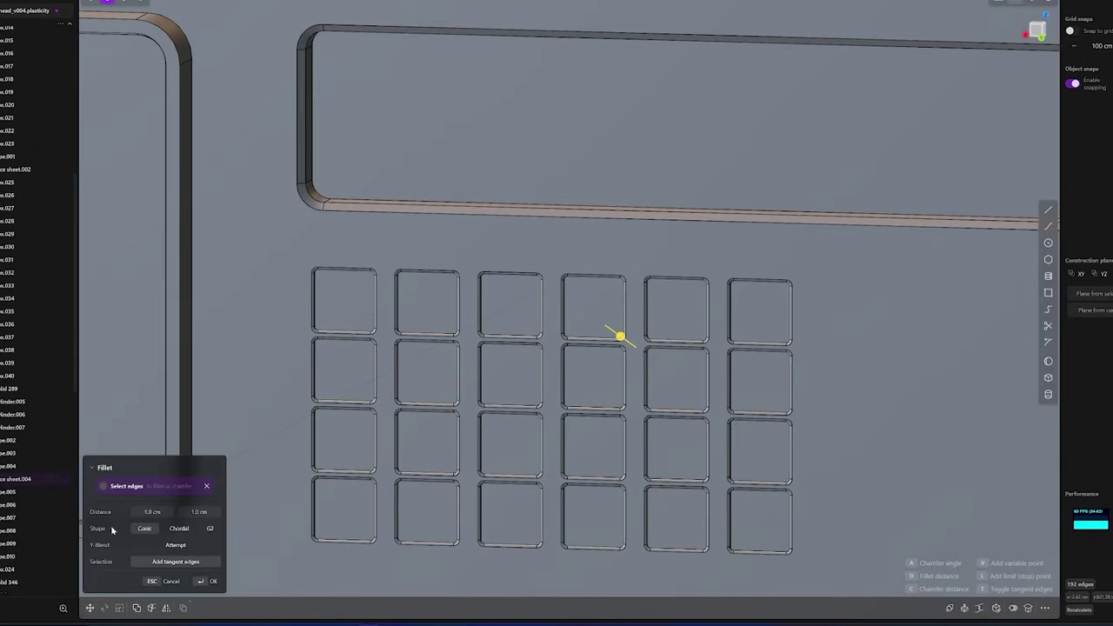
key(Return)
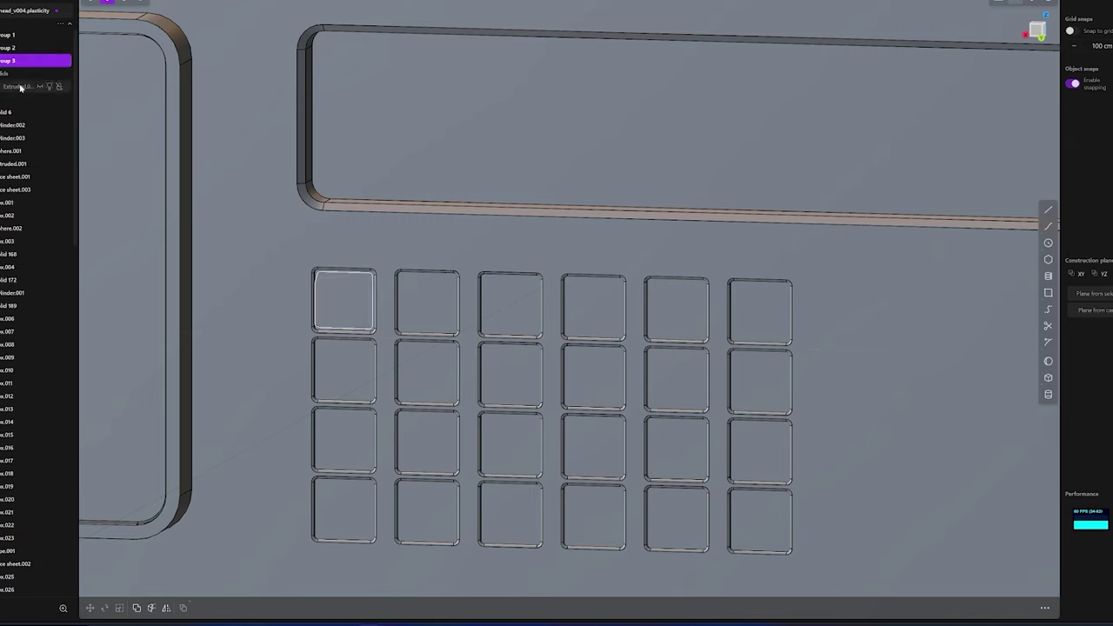
Place copies of the top-left key into the first few key holes
click(365, 304)
key(7)
middle_drag(421, 304, 414, 306)
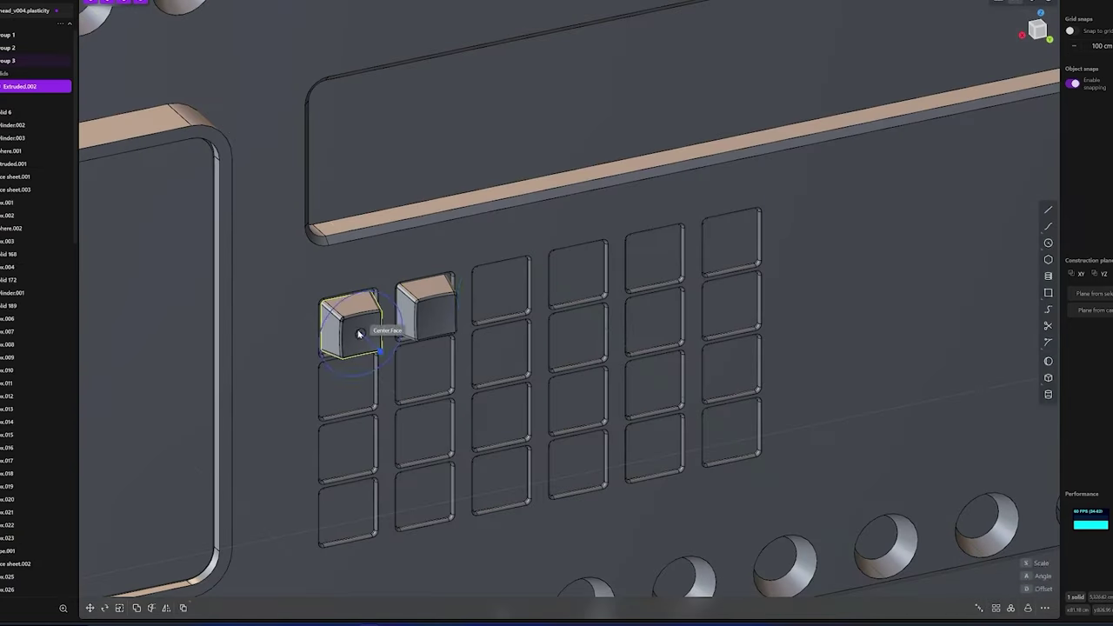
click(429, 331)
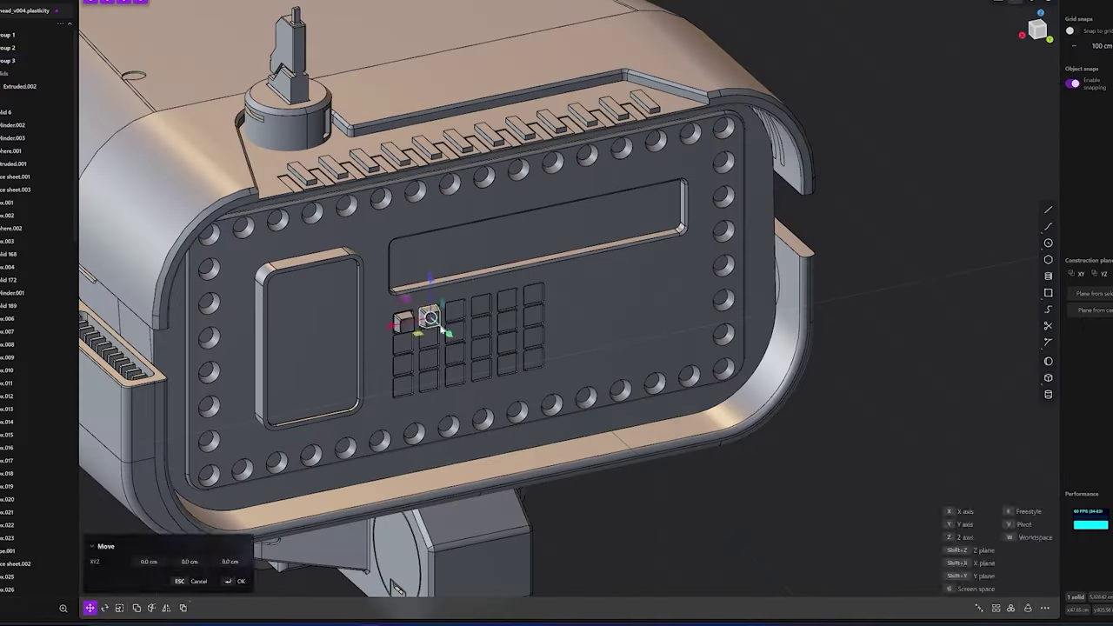
key(7)
key(shift+d)
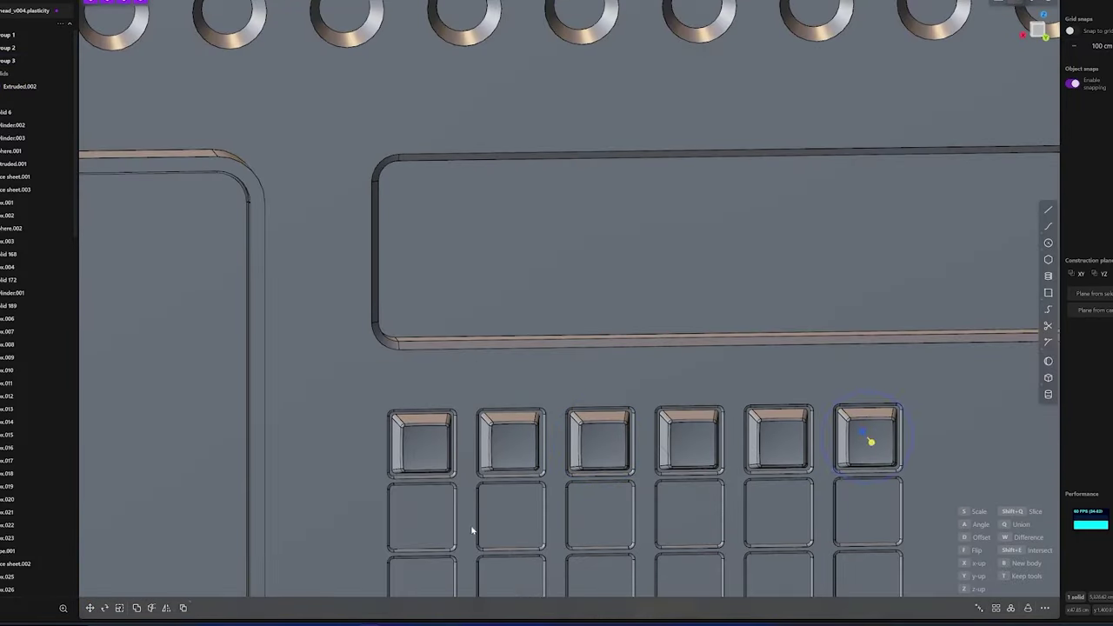
click(601, 514)
key(7)
middle_drag(392, 397, 565, 380)
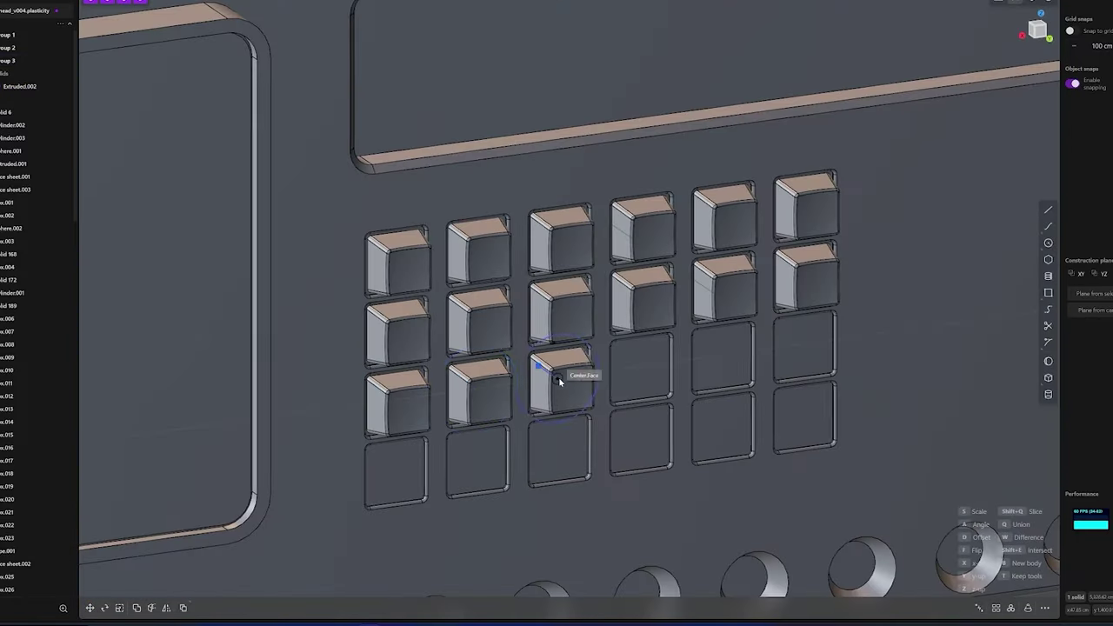
click(724, 356)
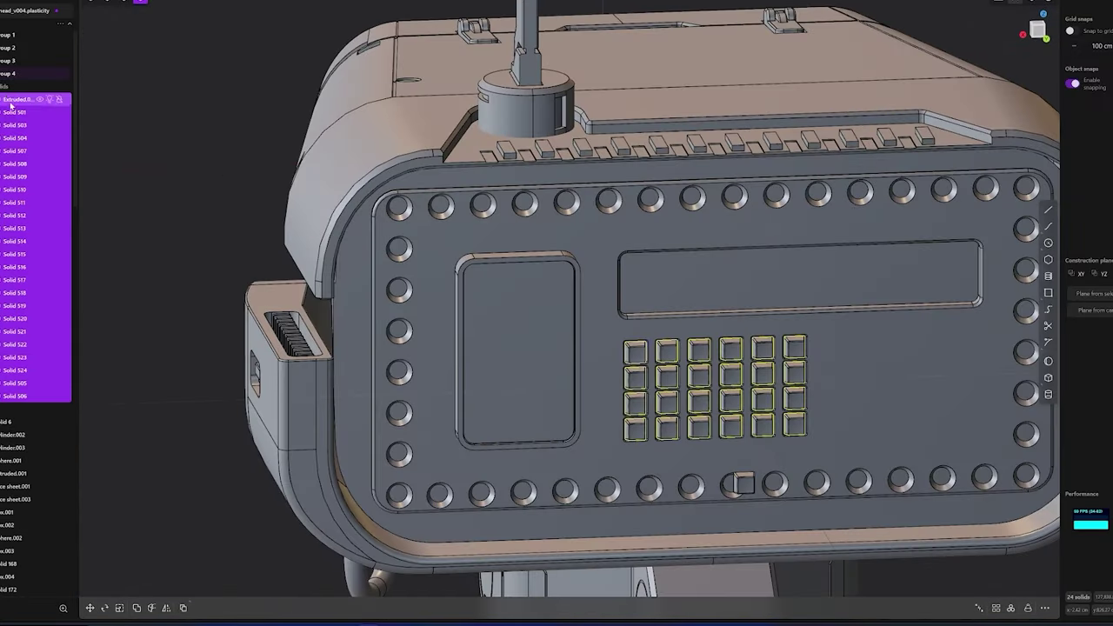
Rename the key solid and fill the remaining slots through row 4, completing the keypad
double_click(11, 101)
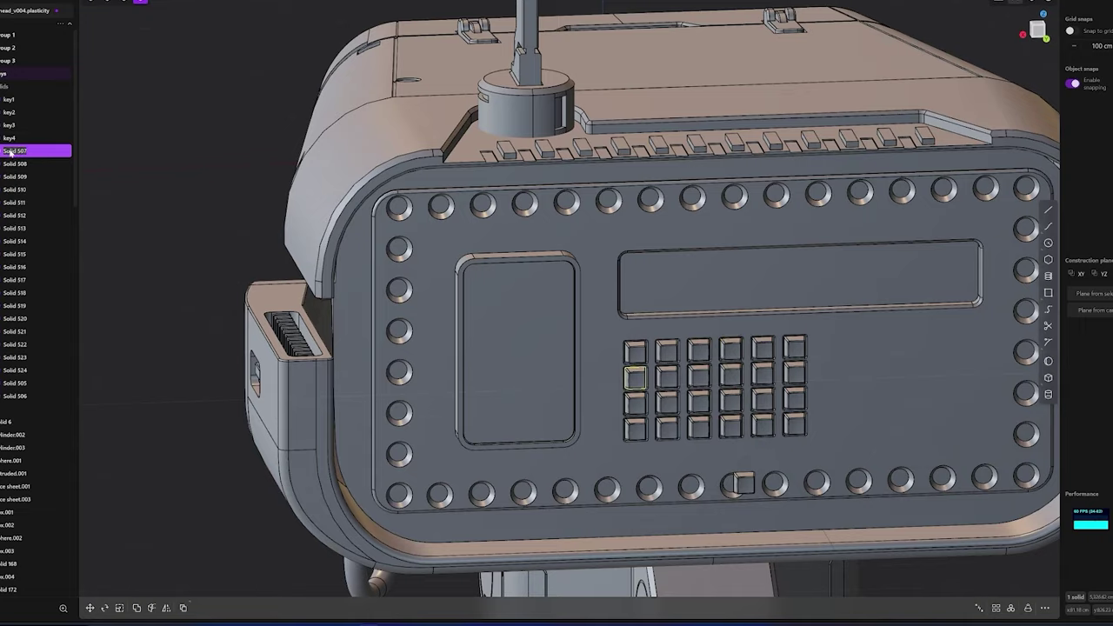
shift+click(667, 355)
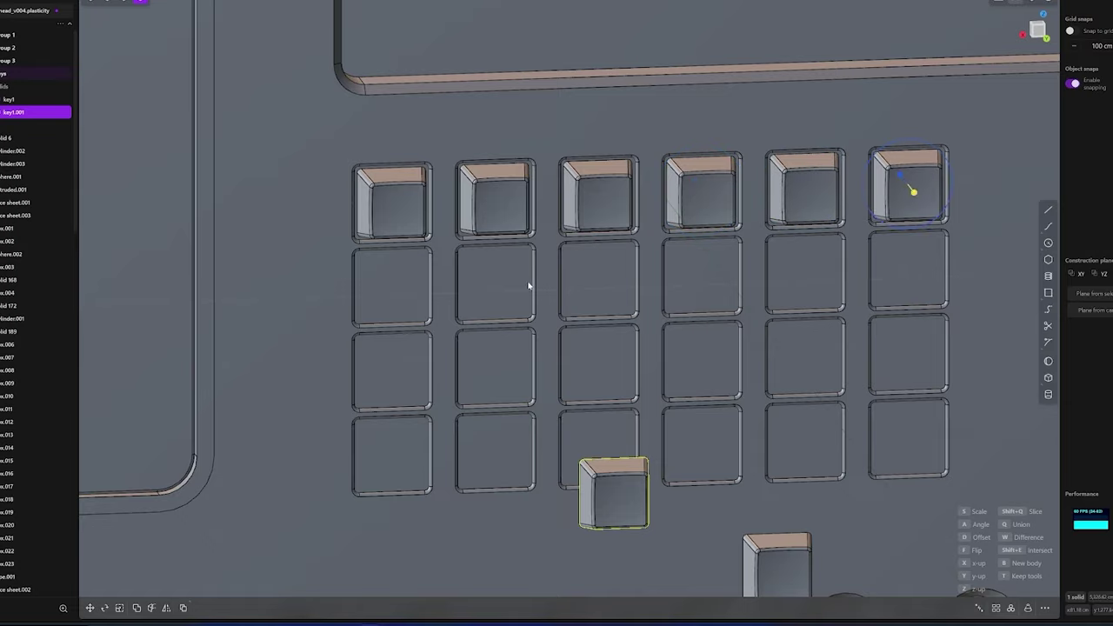
click(913, 271)
click(392, 366)
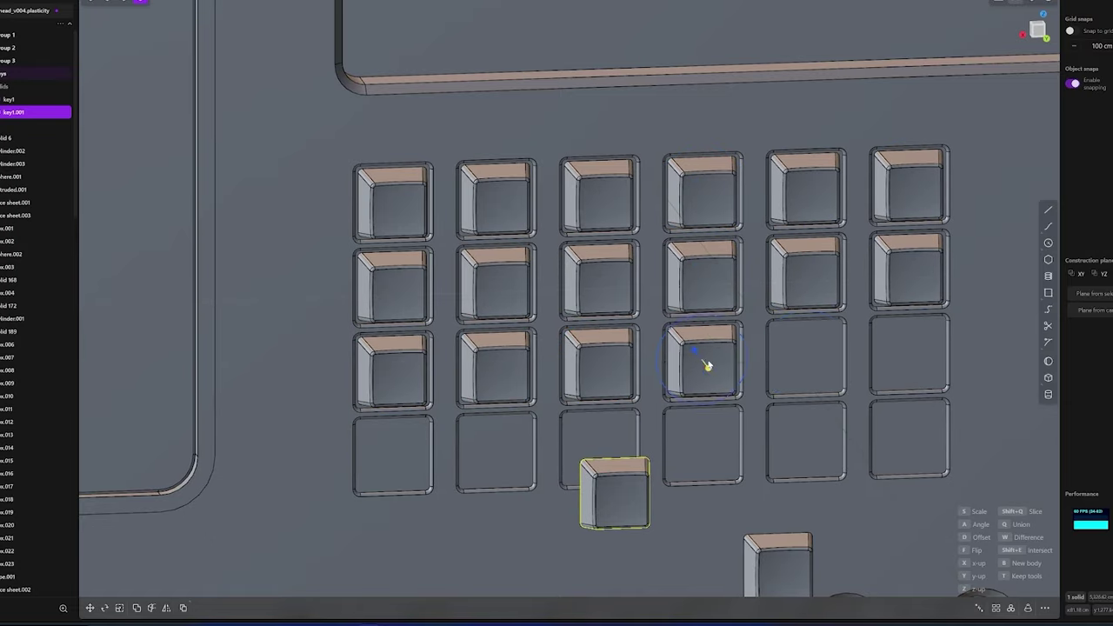
click(495, 365)
click(598, 365)
click(708, 365)
click(907, 353)
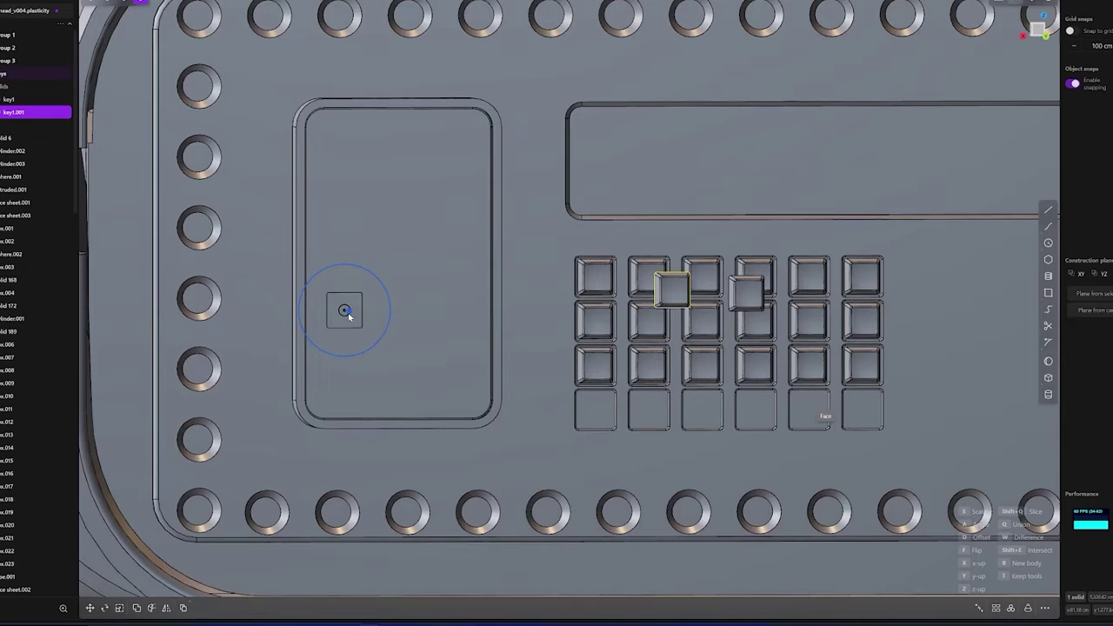
click(591, 409)
click(645, 409)
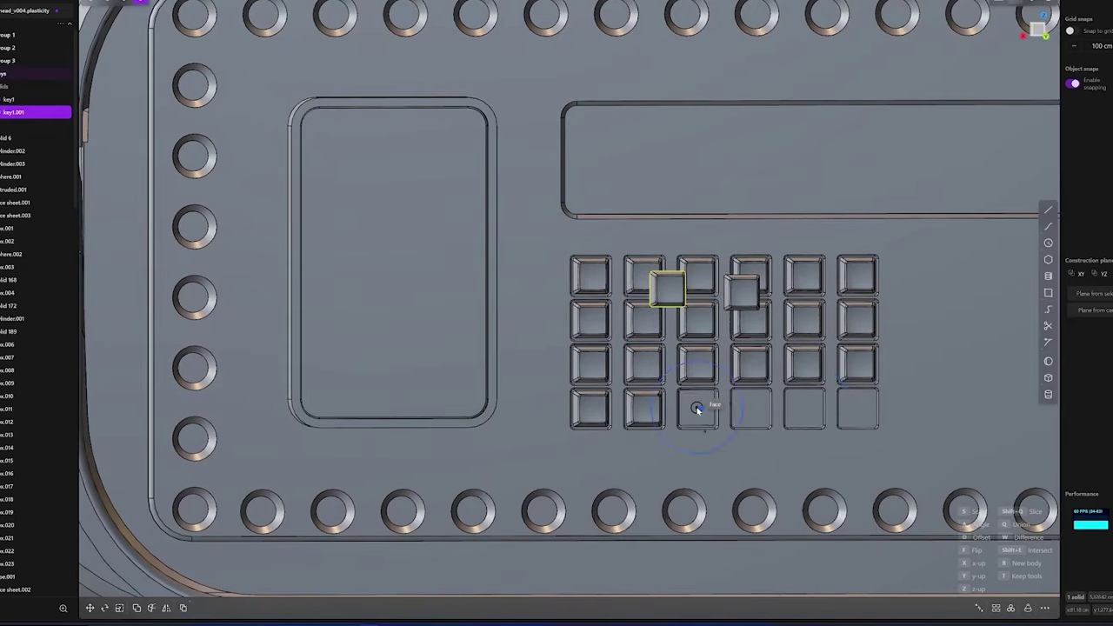
key(Escape)
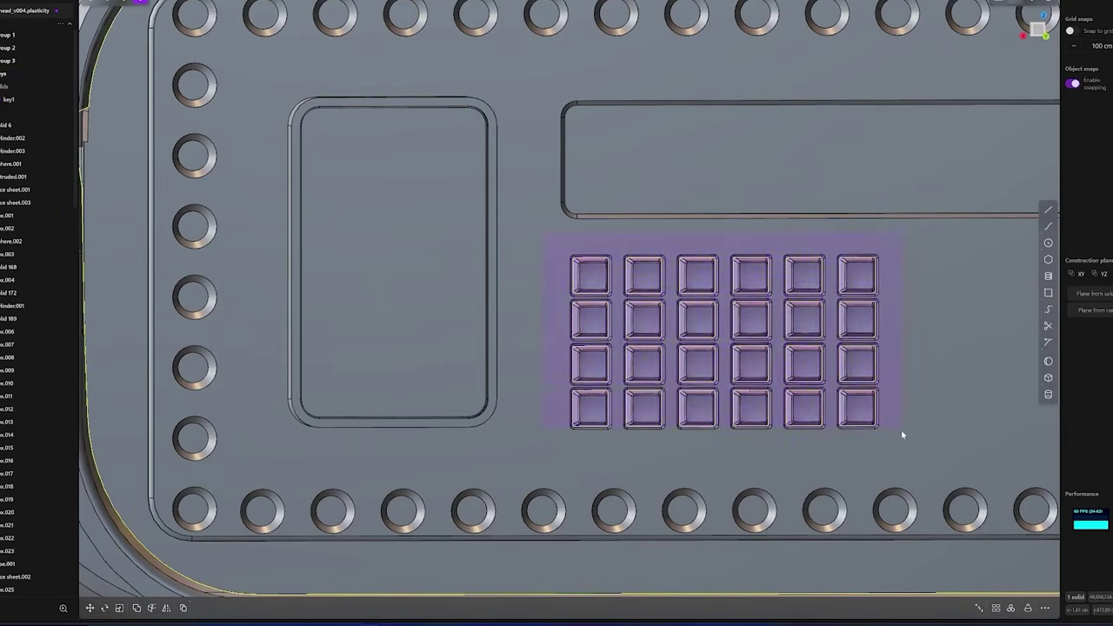
scroll(902, 435, down, 5)
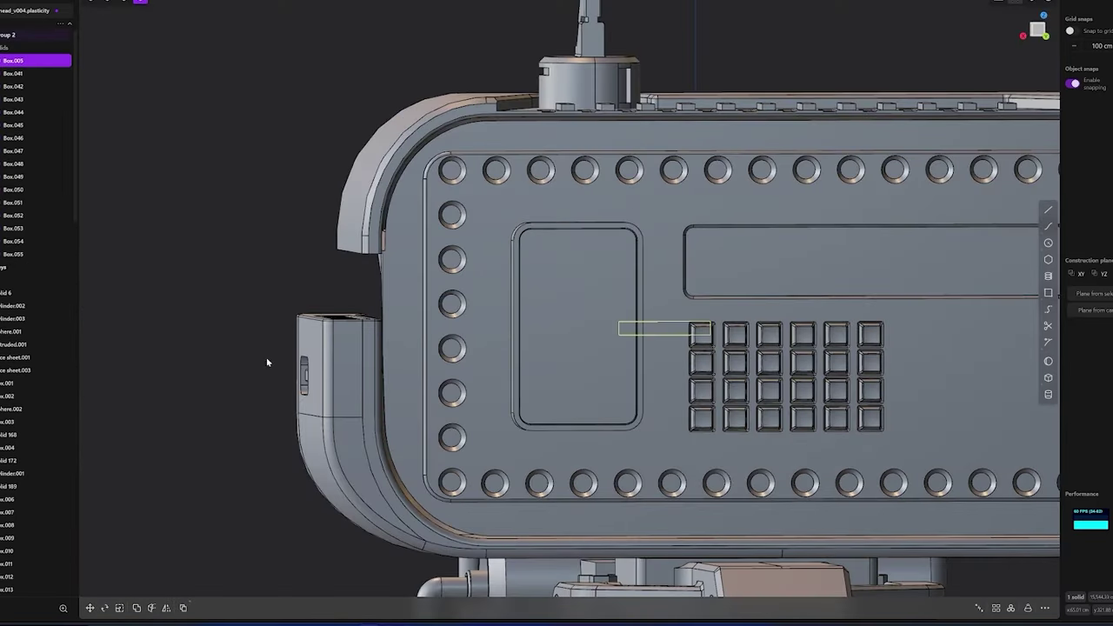
Rename a part, then gather the loose box parts into Group 6
middle_drag(267, 362, 646, 308)
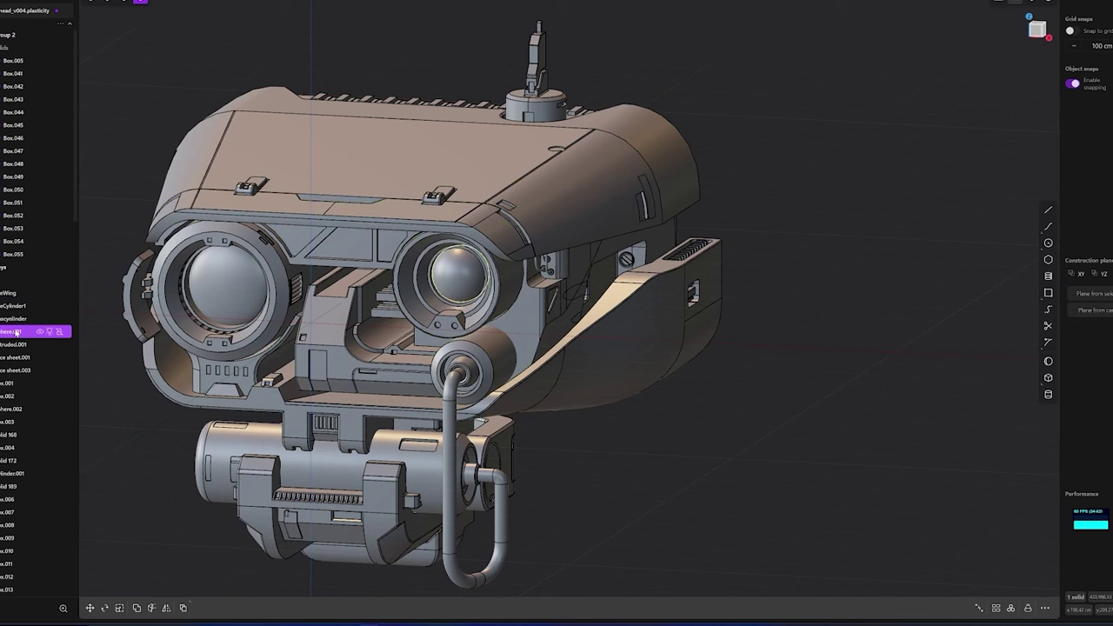
double_click(6, 372)
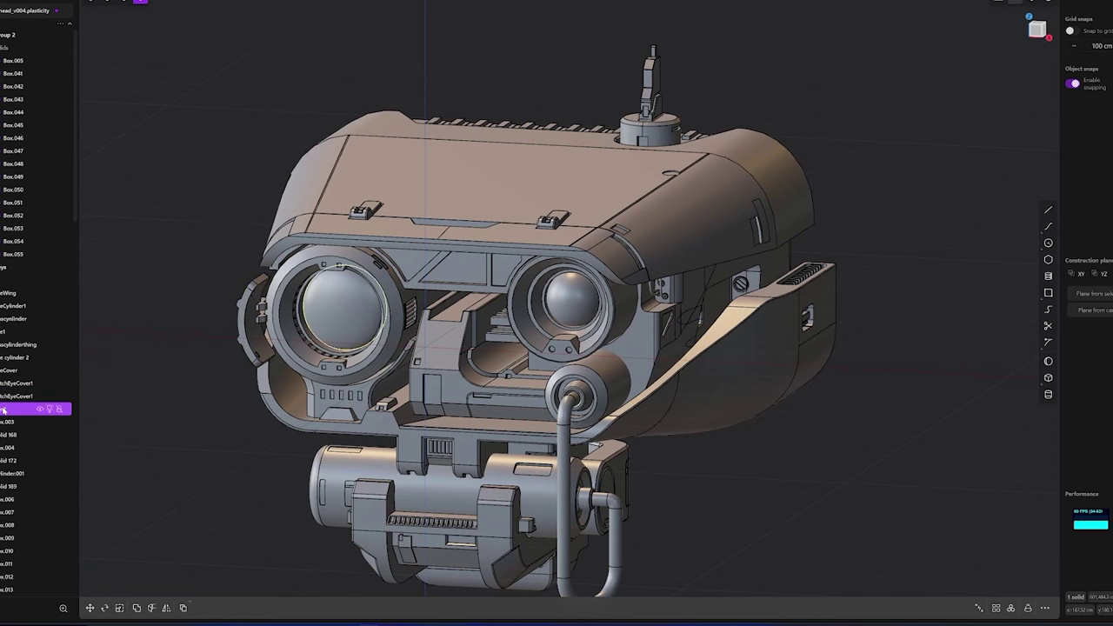
click(5, 422)
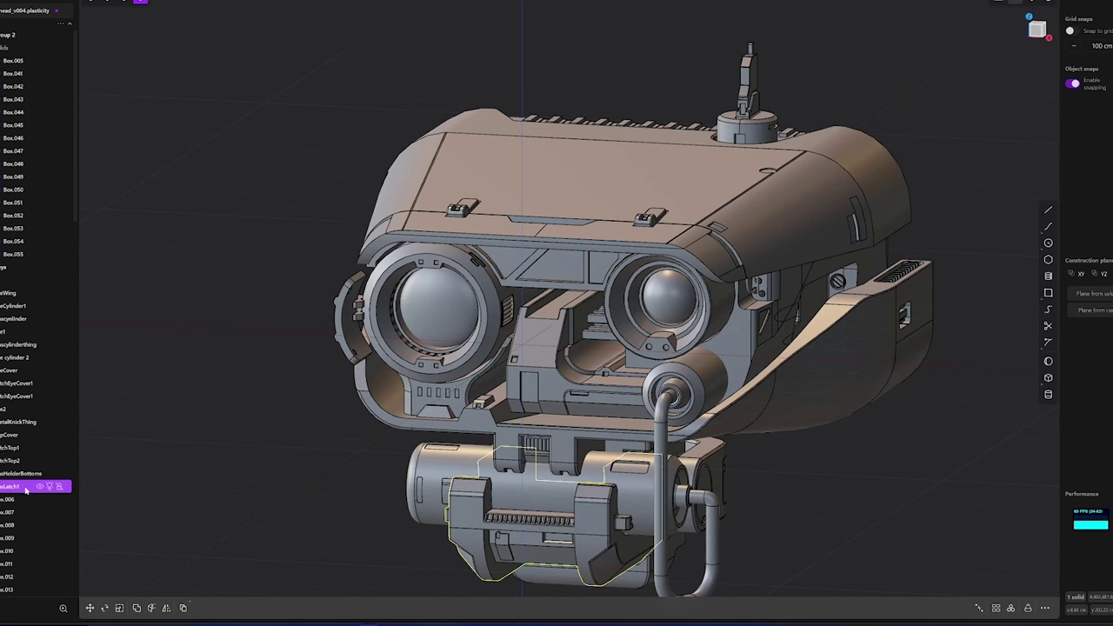
key(1)
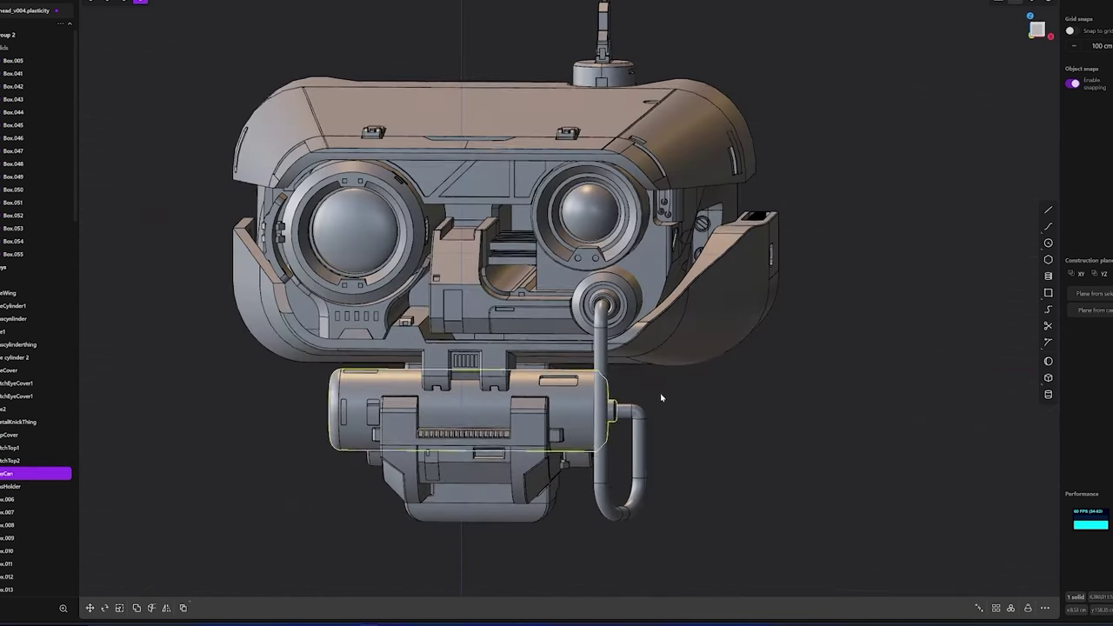
scroll(35, 417, down, 5)
click(8, 223)
shift+click(8, 432)
key(ctrl+g)
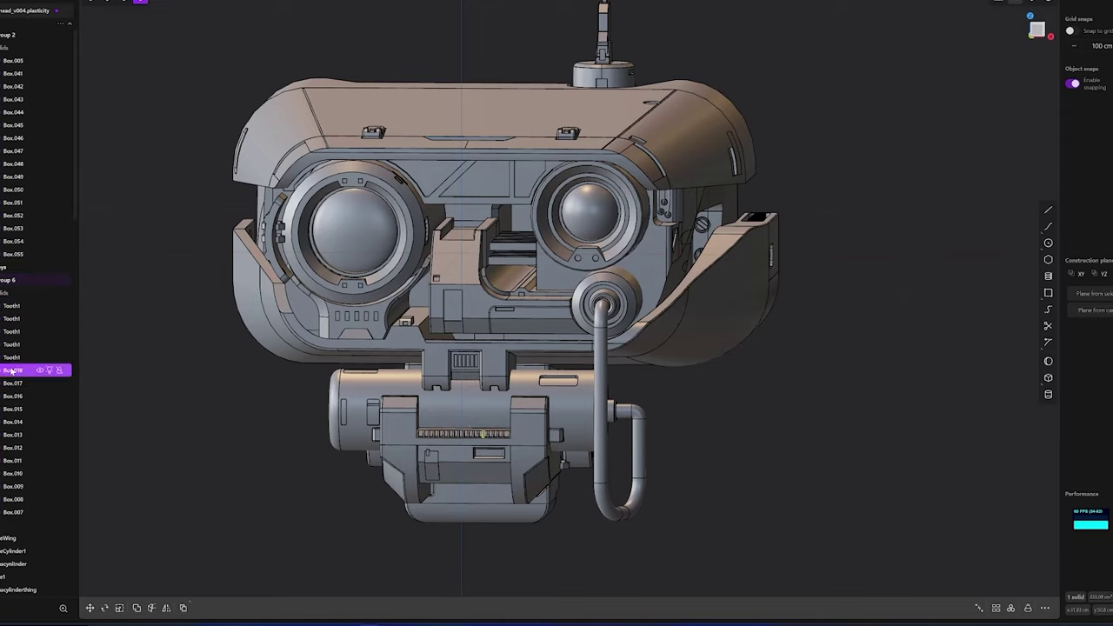
Inspect the lower cylinder holder, then group the twelve vent slats into Group 7
click(35, 466)
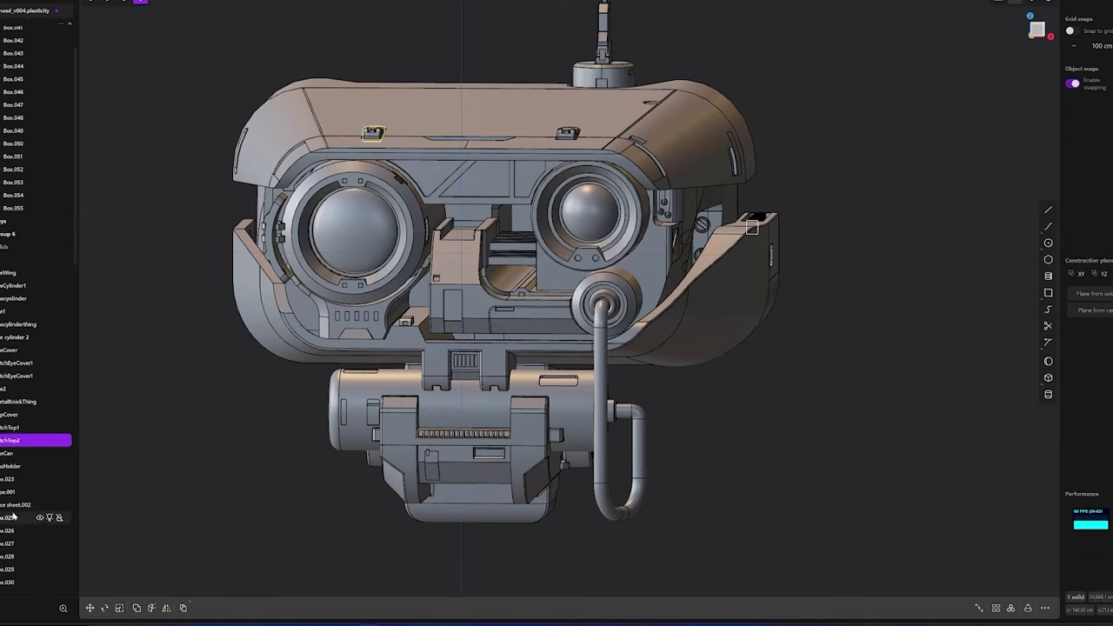
scroll(379, 440, up, 10)
middle_drag(378, 439, 6, 479)
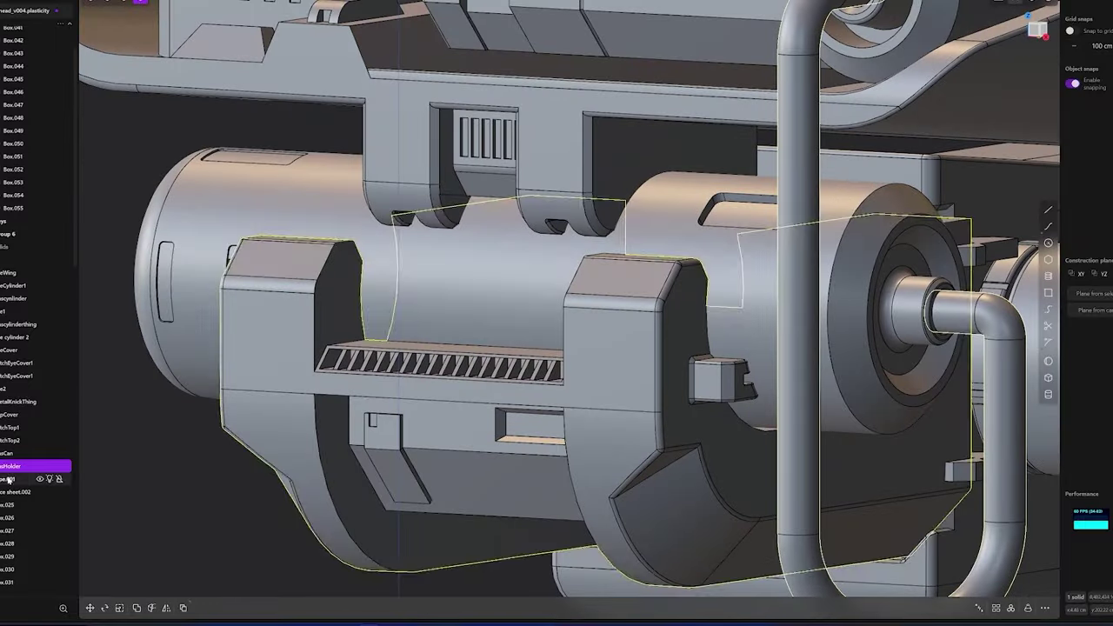
click(19, 492)
key(KP_1)
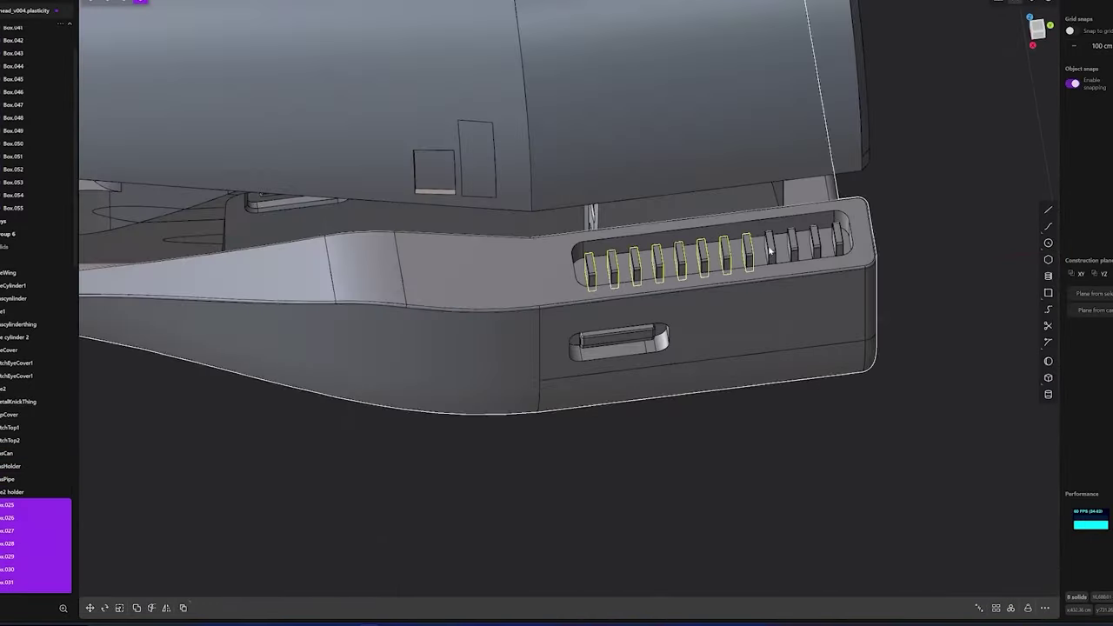
key(ctrl+g)
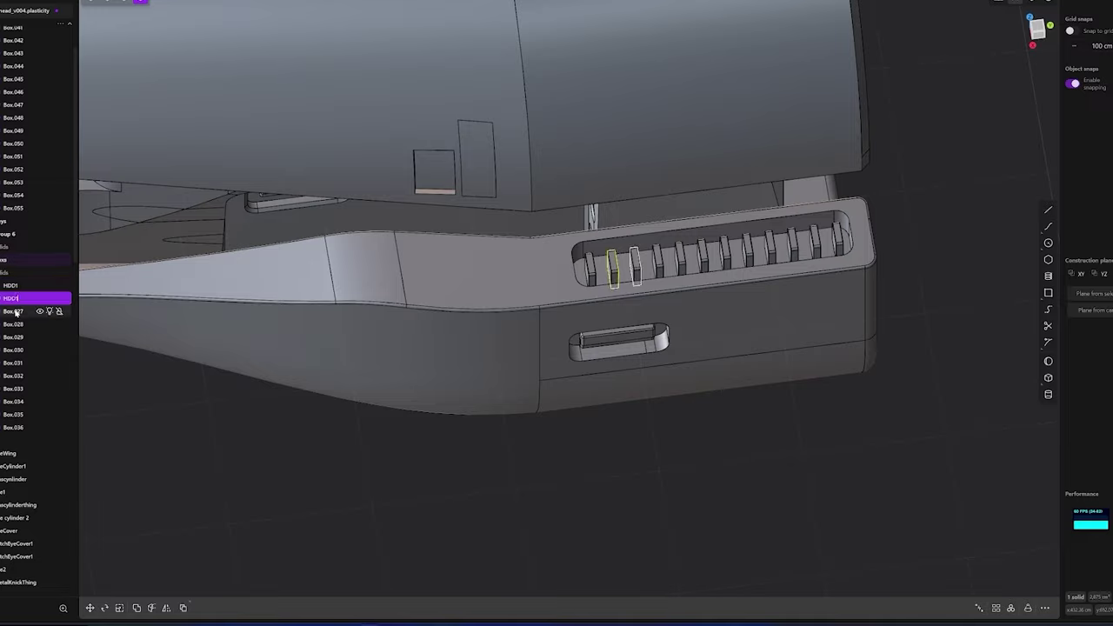
Pick a face on the side body and begin offsetting it
scroll(551, 302, down, 5)
middle_drag(435, 305, 552, 302)
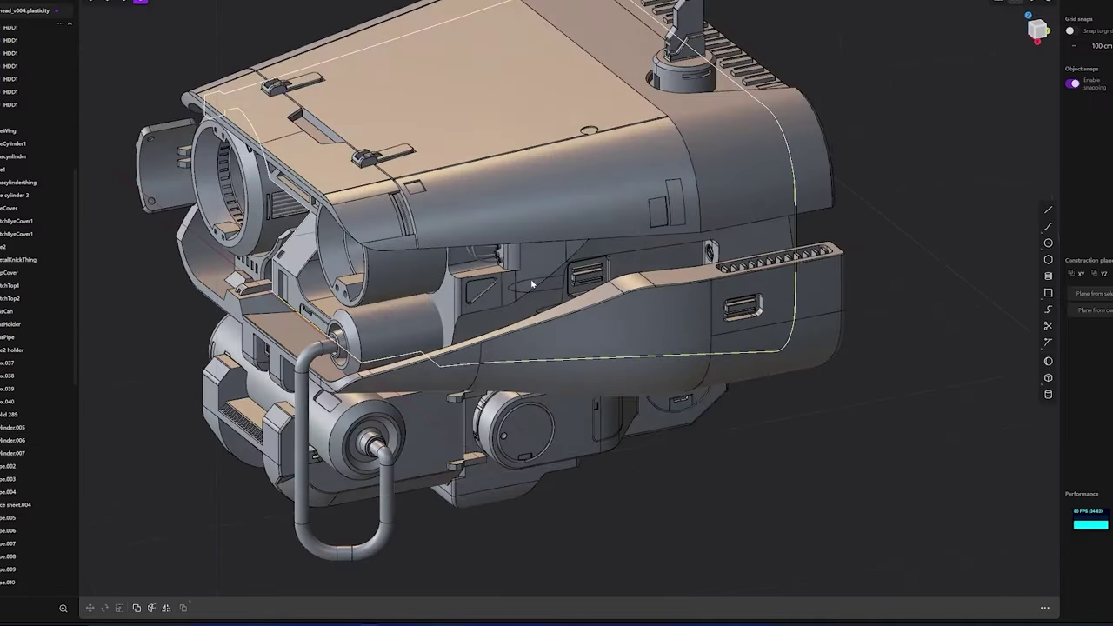
scroll(552, 302, up, 5)
click(551, 302)
key(o)
scroll(551, 302, up, 5)
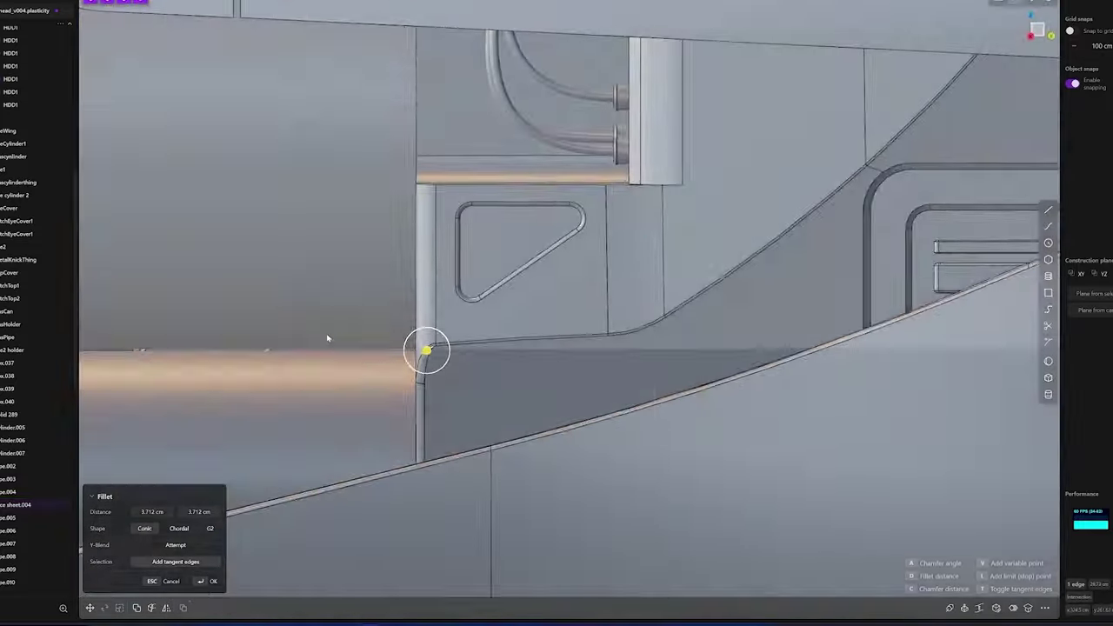
Inspect several parts from the outliner, including the side detail and pipe parts
click(10, 507)
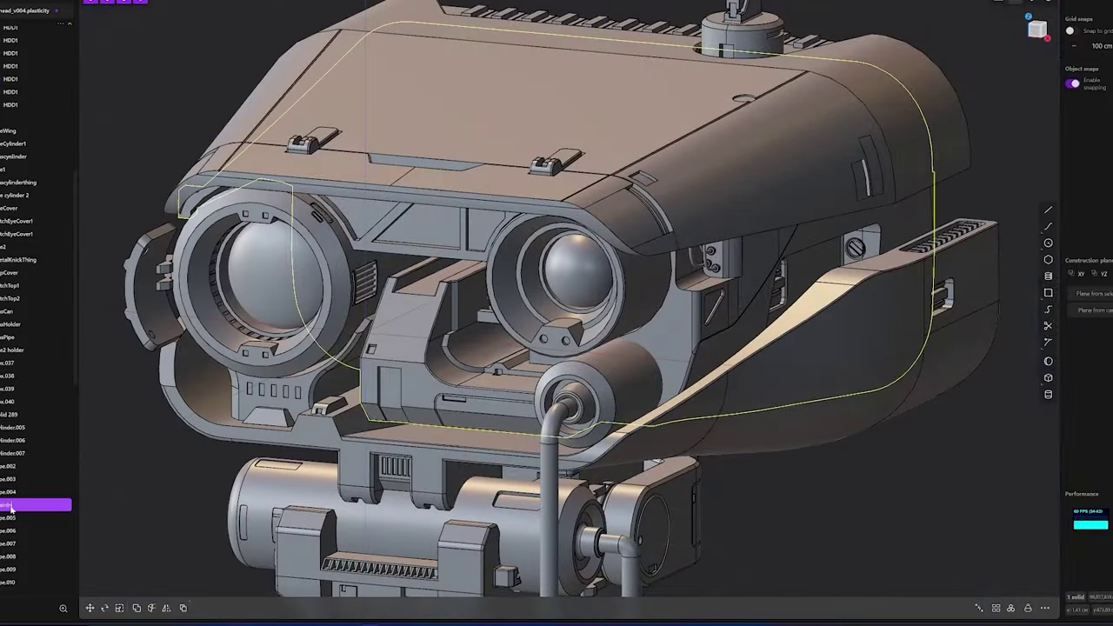
click(10, 362)
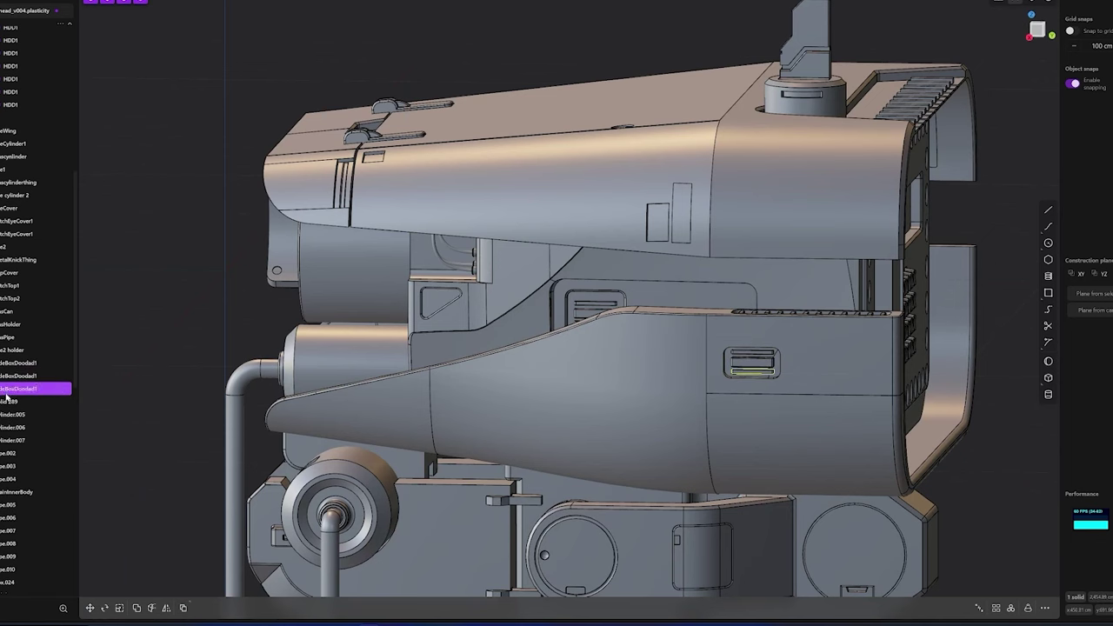
click(9, 401)
scroll(446, 401, up, 5)
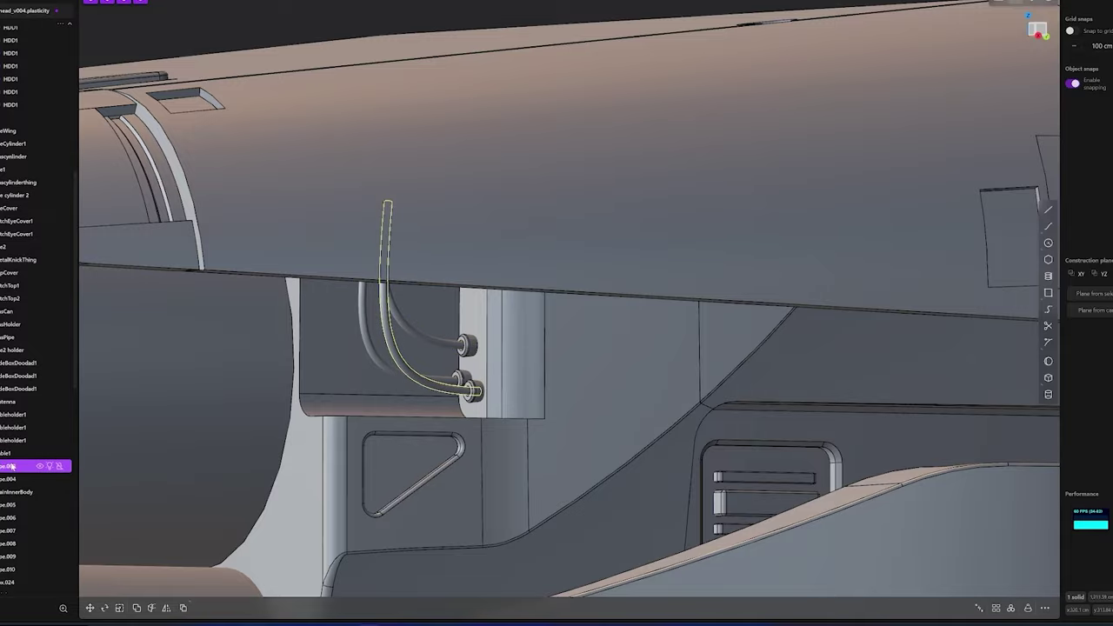
click(9, 504)
scroll(2, 368, down, 3)
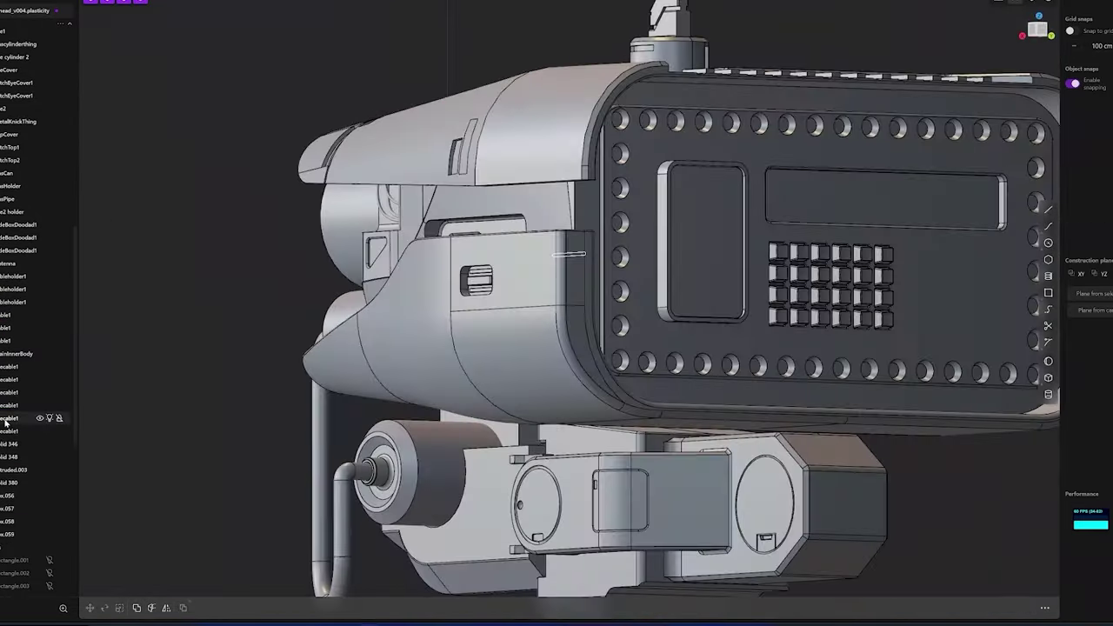
click(4, 455)
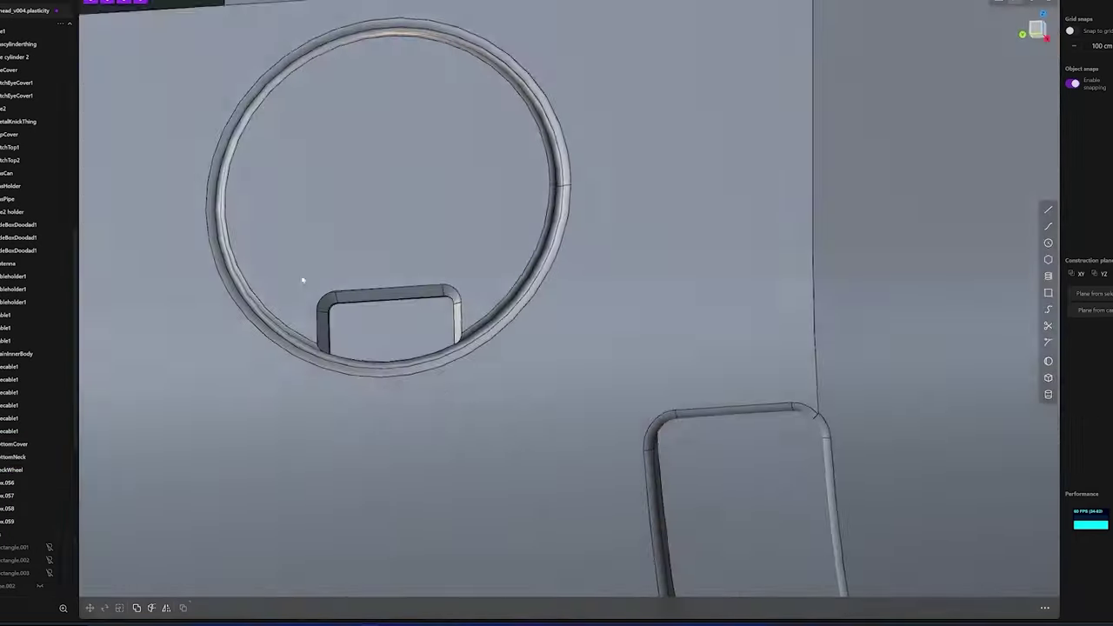
click(3, 124)
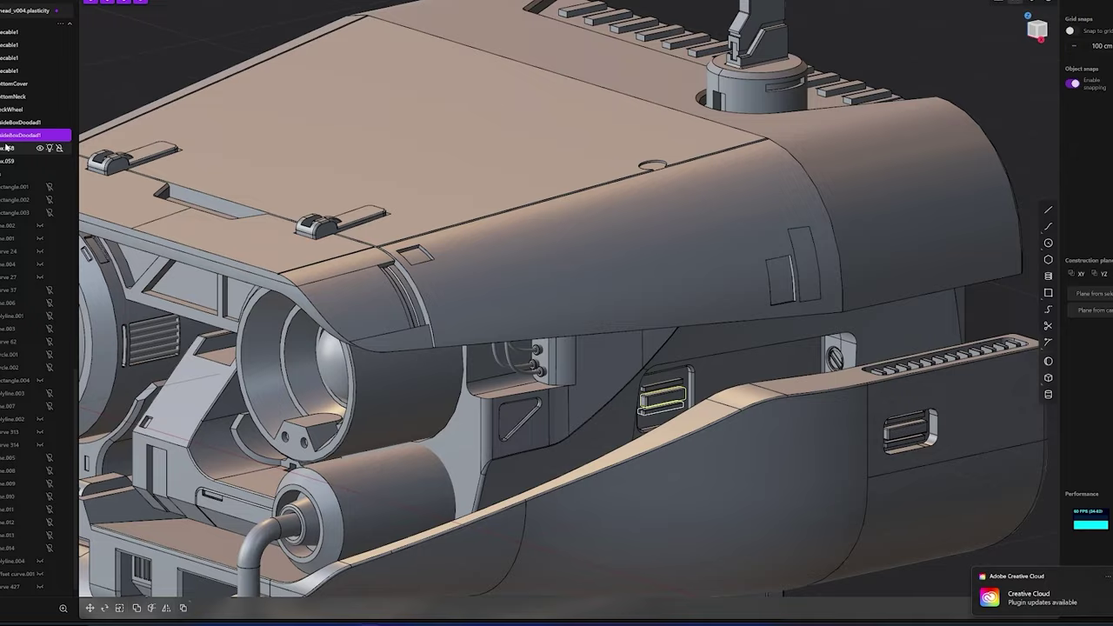
Select the riveted back panel and confirm the STEP export of the robot head
click(6, 161)
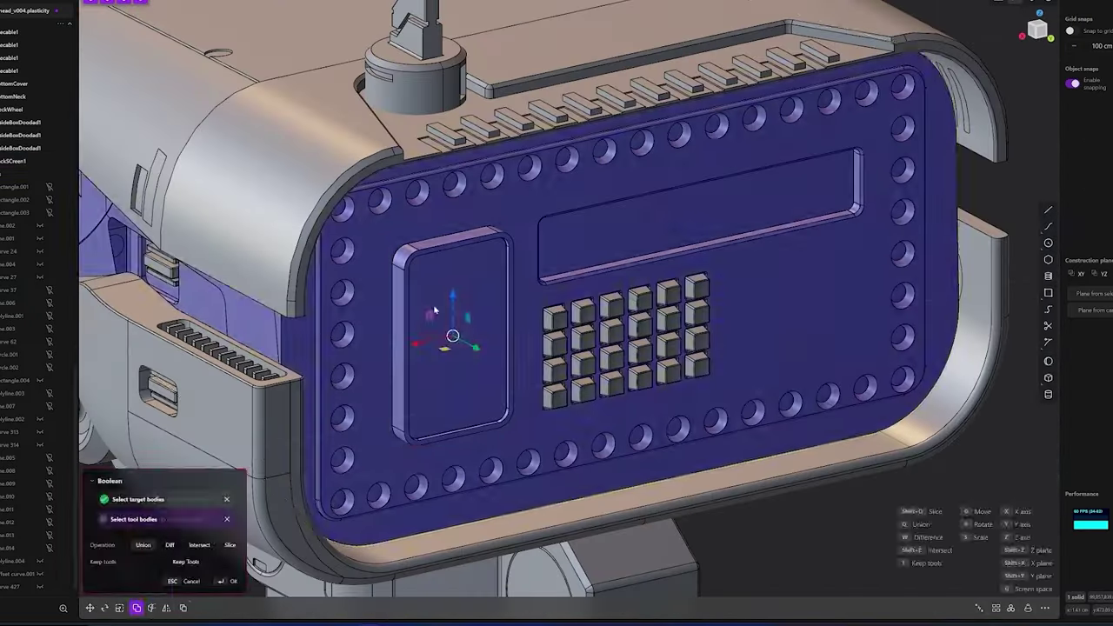
scroll(511, 349, down, 3)
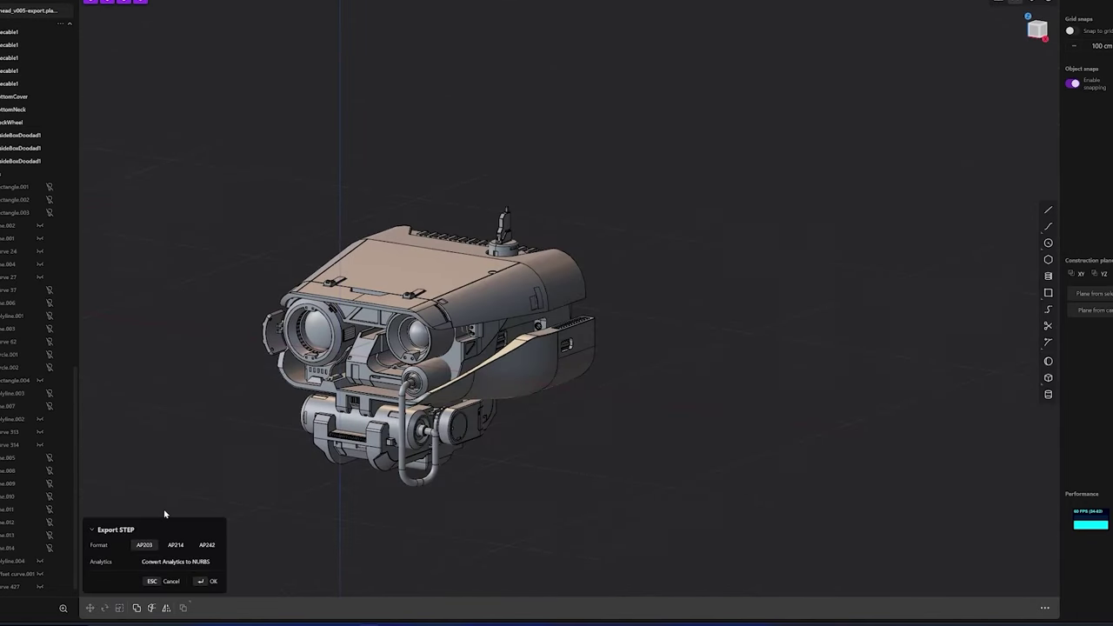
click(212, 584)
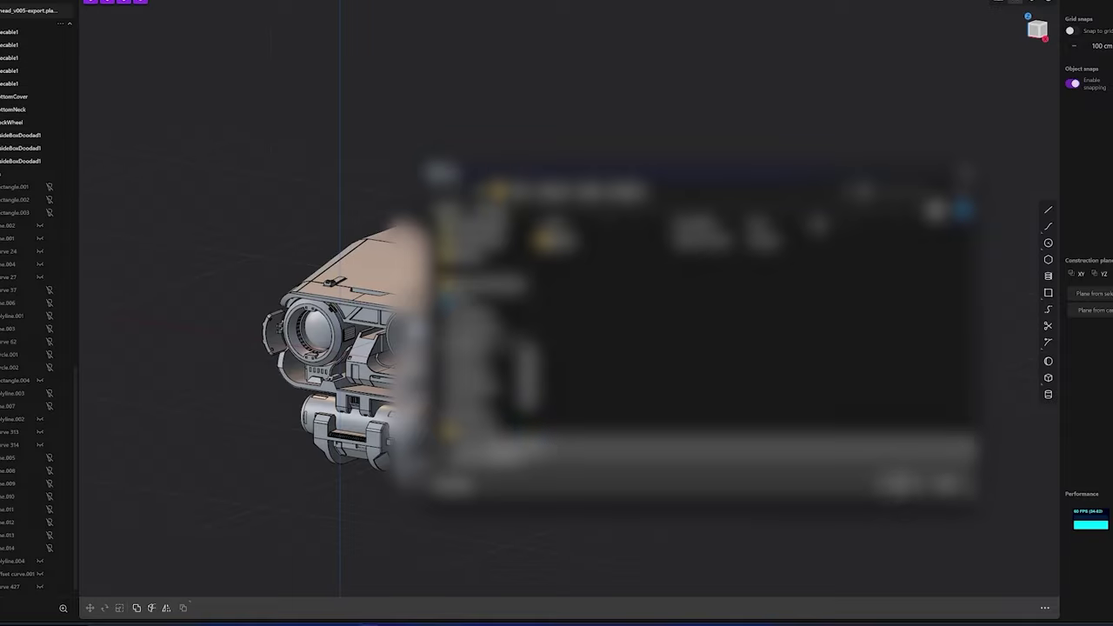
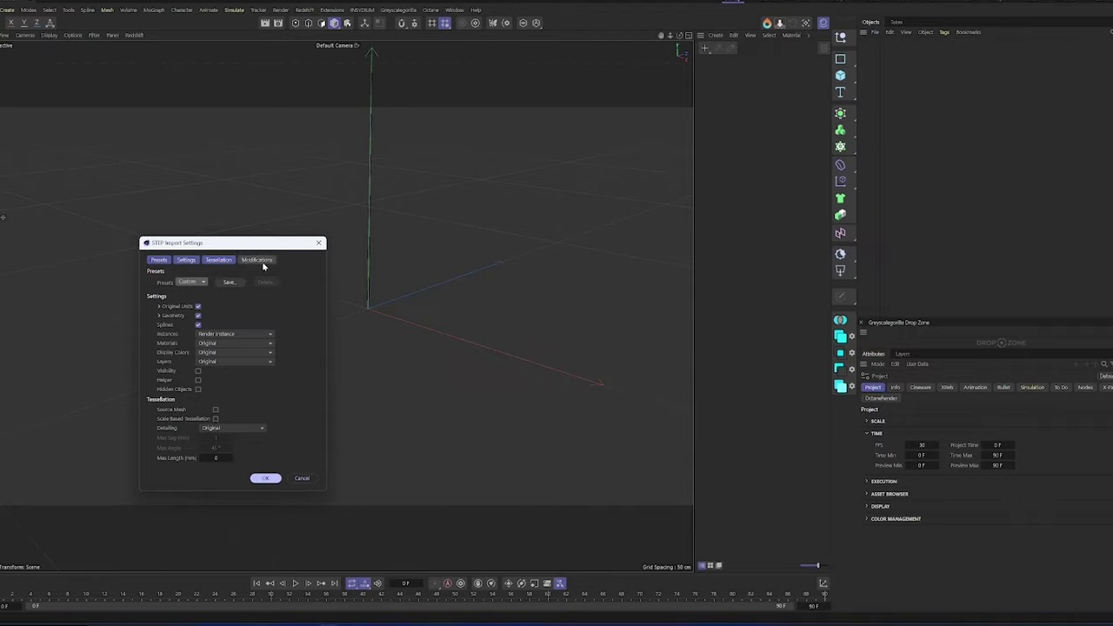
Accept the STEP import settings and orbit around the imported robot head model
key(Return)
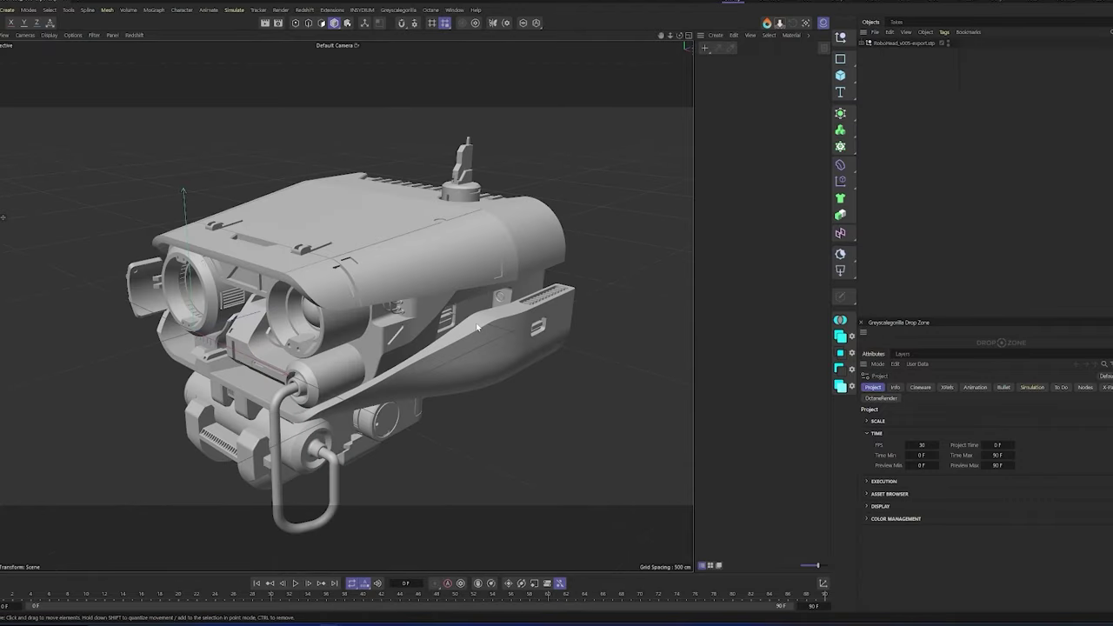
mouse_move(477, 327)
alt+mouse_down()
mouse_move(459, 219)
mouse_move(303, 296)
mouse_move(414, 334)
alt+mouse_up()
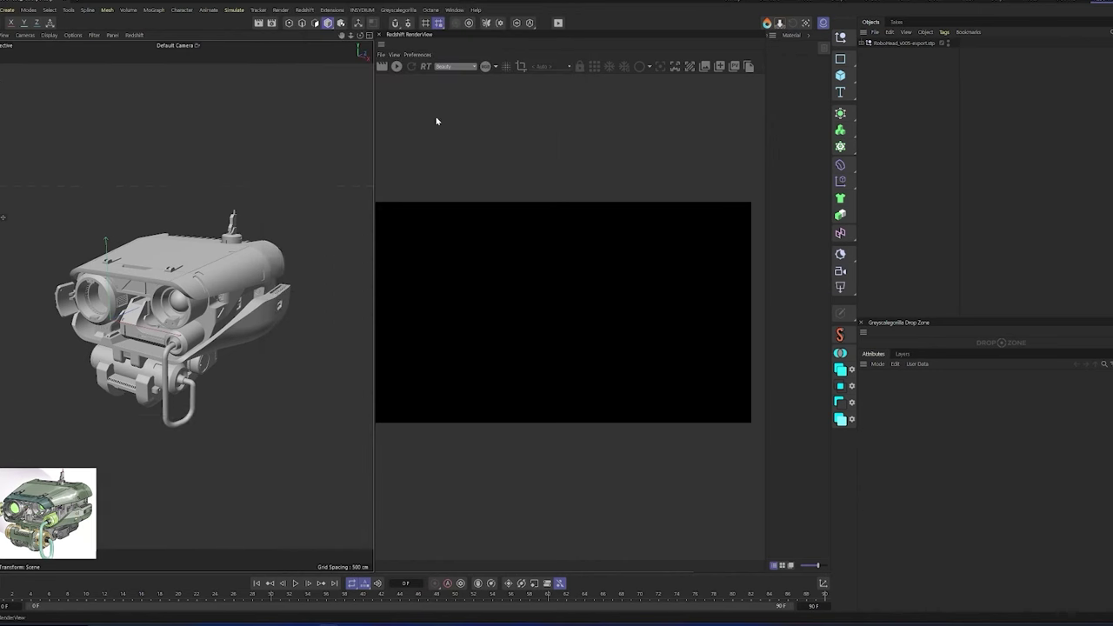
Look through a new RS Camera and light the head with Pro Studios Metal Vol 2 HDRIs
click(840, 313)
alt+drag(191, 261, 135, 263)
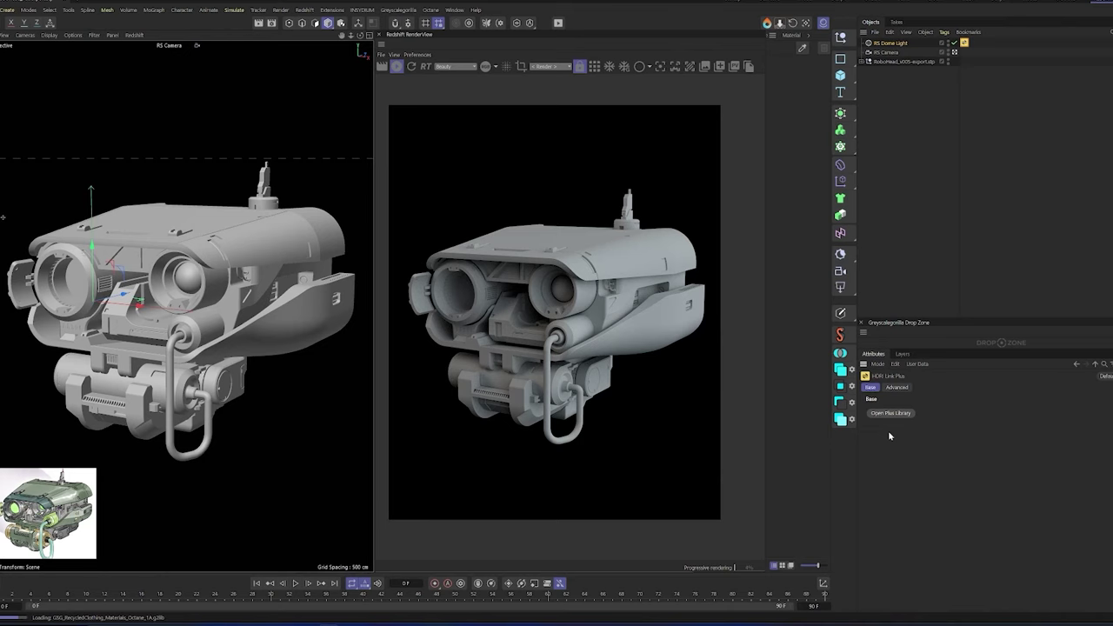
click(890, 413)
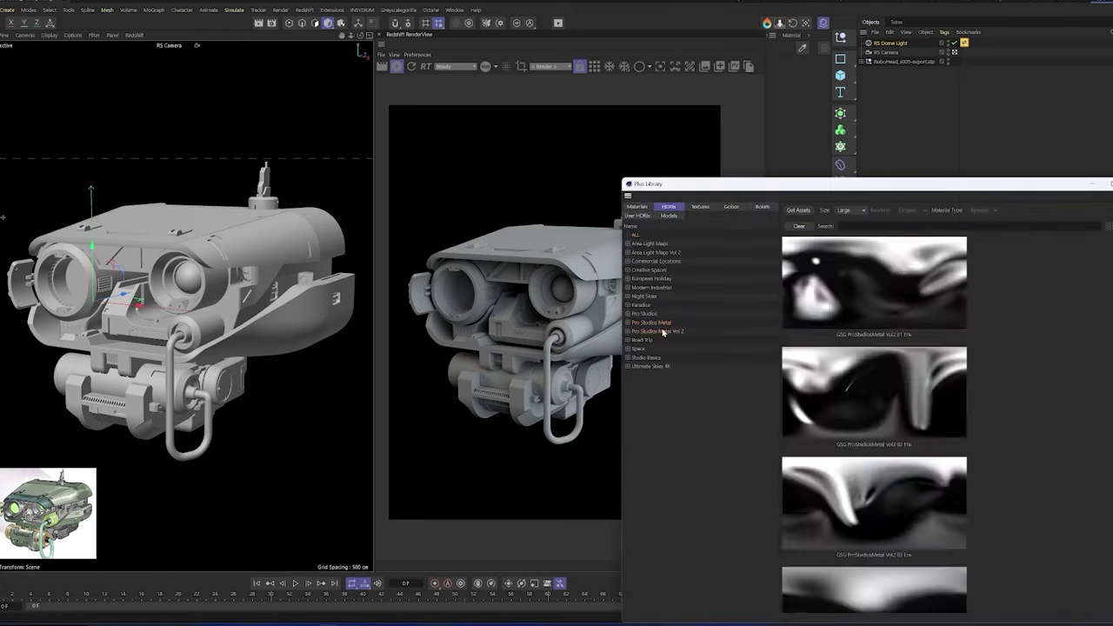
click(839, 418)
click(657, 332)
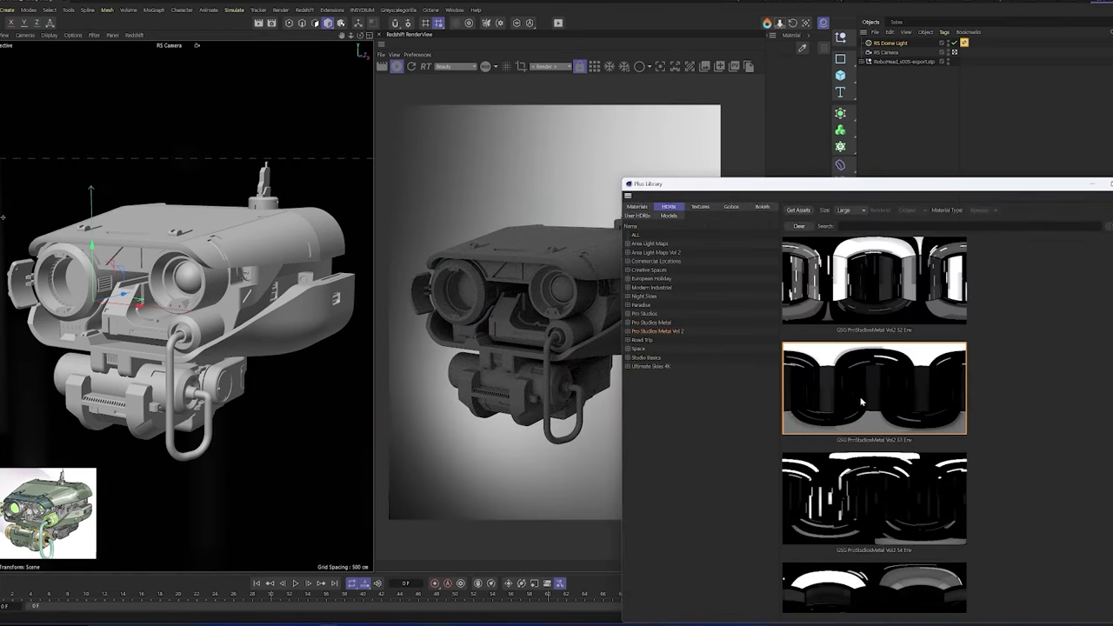
scroll(943, 361, down, 1)
click(869, 433)
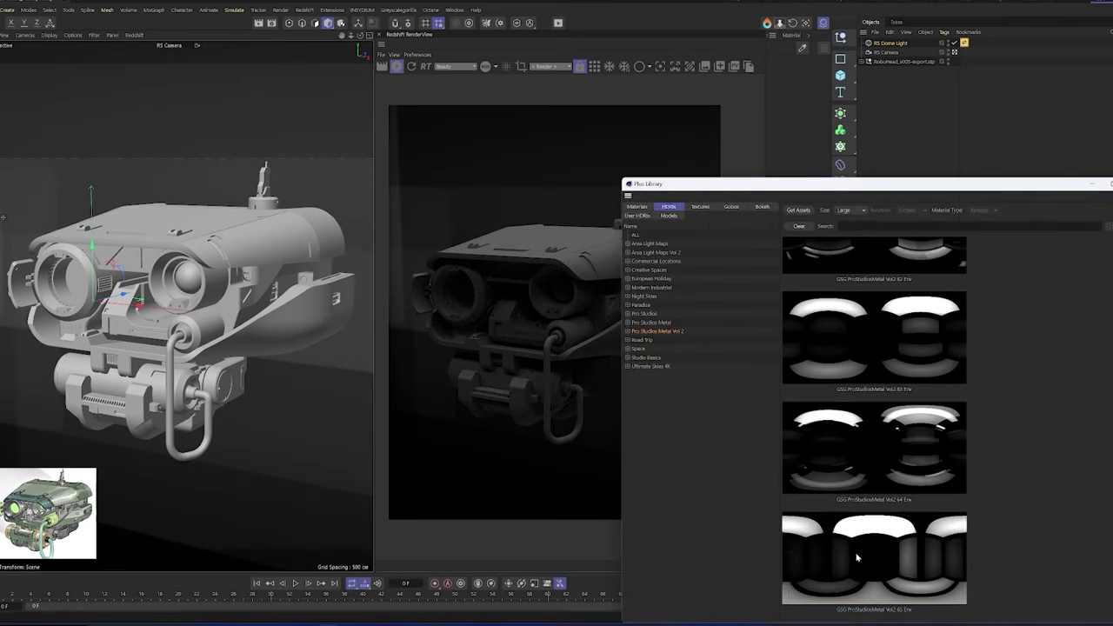
click(873, 557)
scroll(873, 521, down, 1)
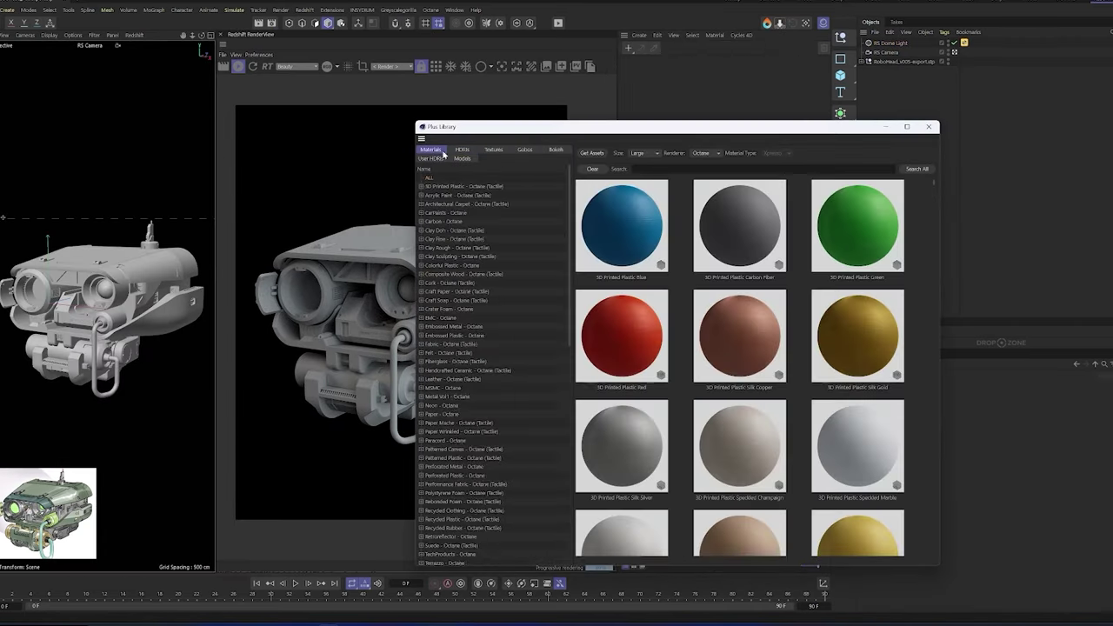
Browse the Plus Library MSMC and EMC metal categories to find Steel Painted Complex 03
drag(606, 137, 833, 190)
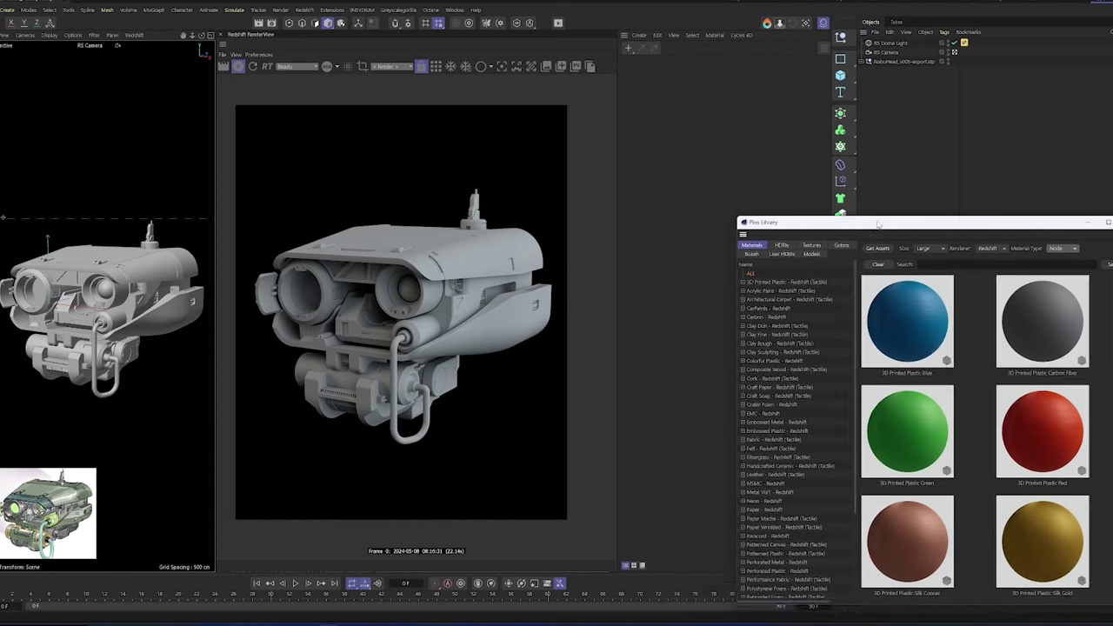
click(715, 450)
click(752, 467)
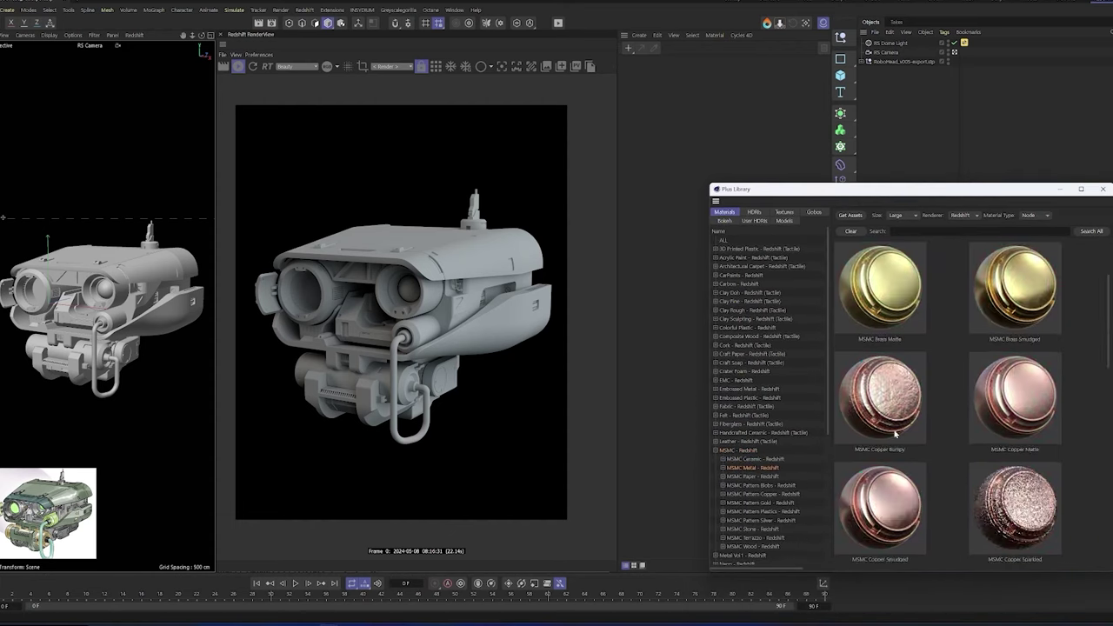
click(745, 433)
scroll(948, 400, down, 5)
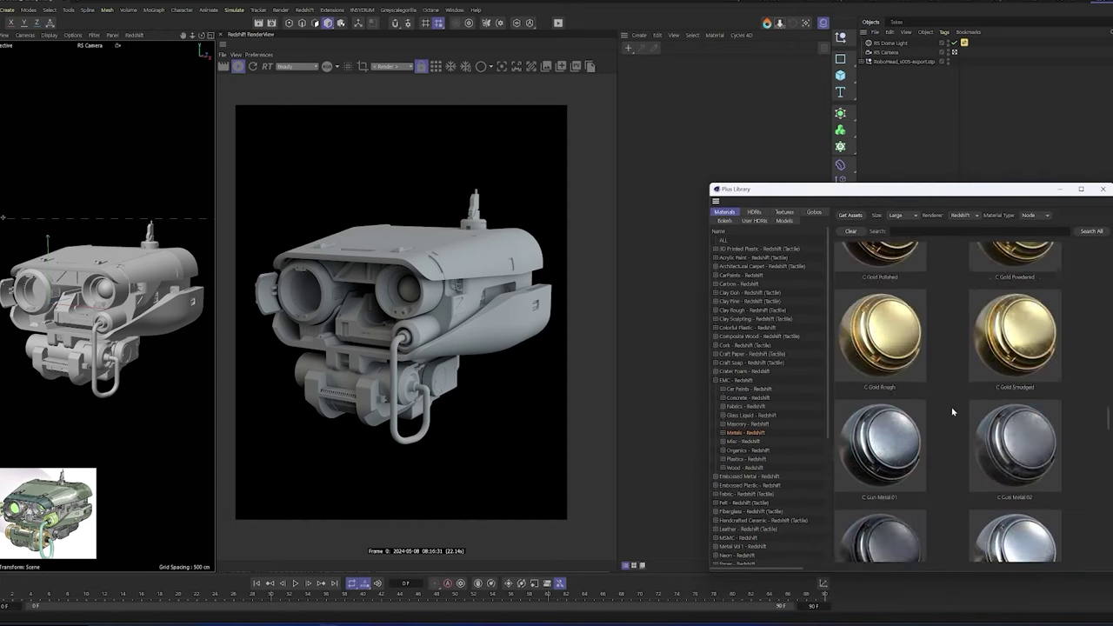
scroll(948, 400, down, 5)
scroll(933, 383, down, 3)
scroll(913, 374, down, 5)
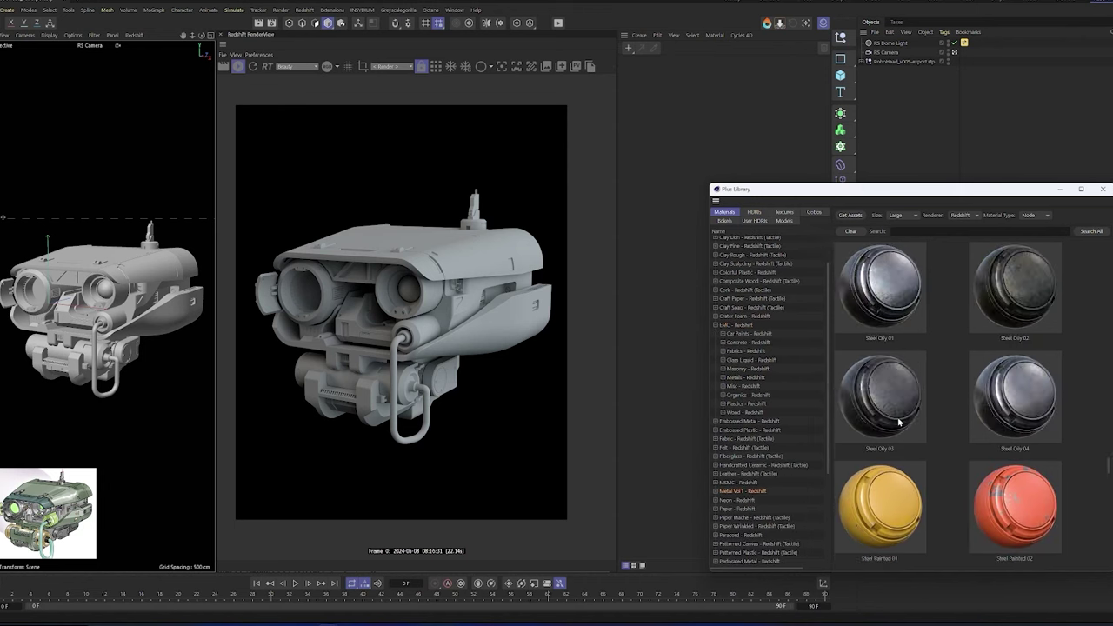
scroll(893, 366, down, 3)
scroll(1032, 458, down, 2)
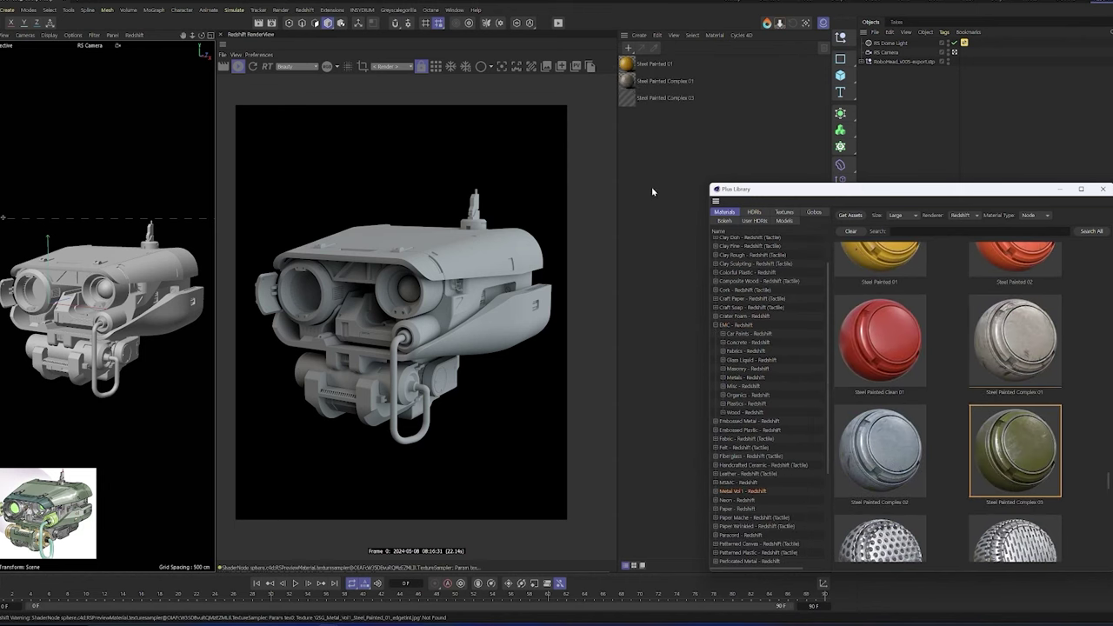
Apply Steel Painted Complex 03 to the top cover with Cubic projection and open its node graph
drag(152, 272, 153, 272)
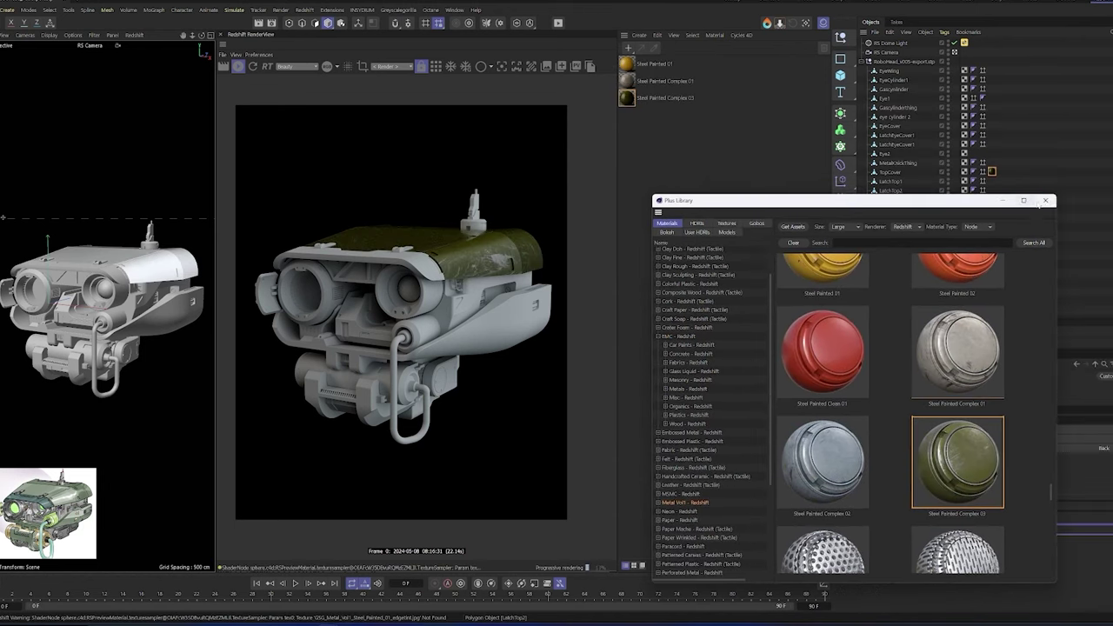
click(957, 429)
click(940, 456)
double_click(993, 171)
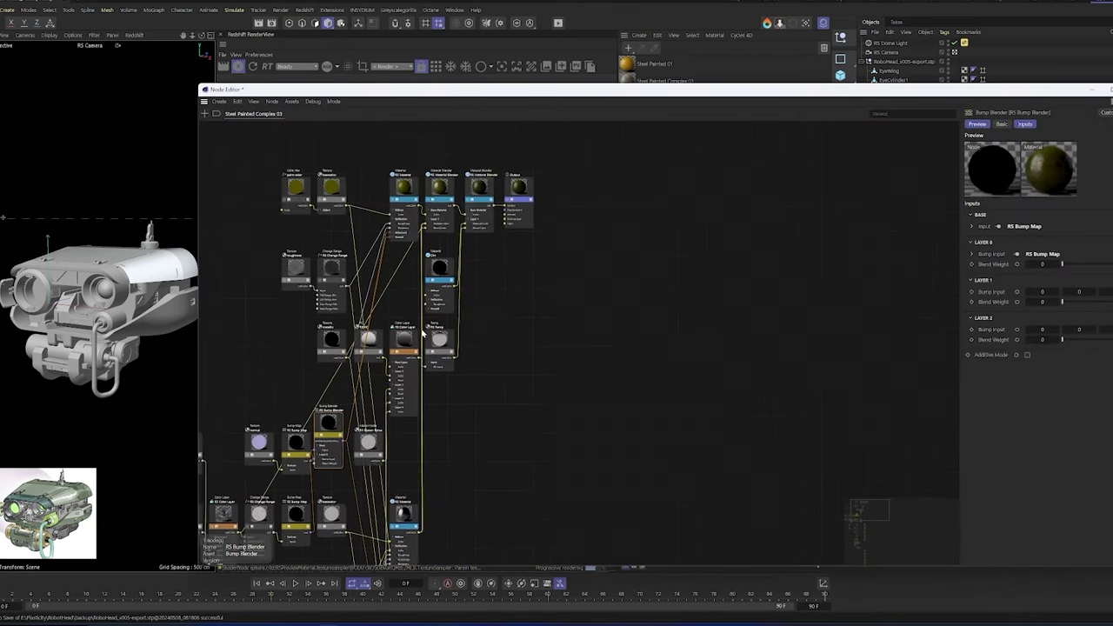
Inspect the TriPlanar node and nudge the Change Range node in the graph
click(668, 347)
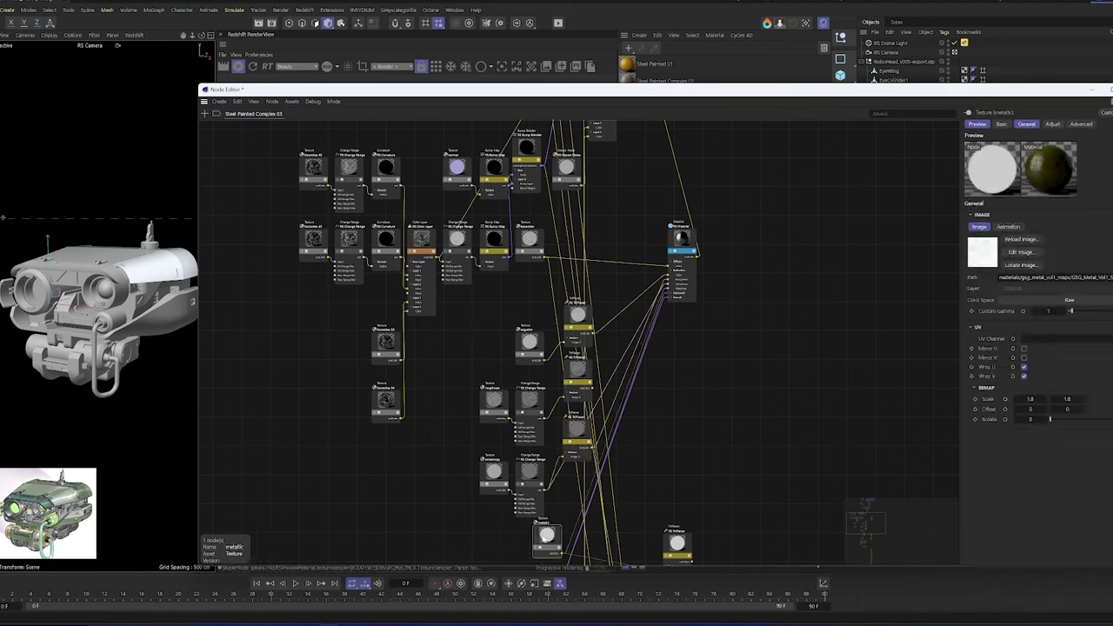
drag(582, 428, 560, 428)
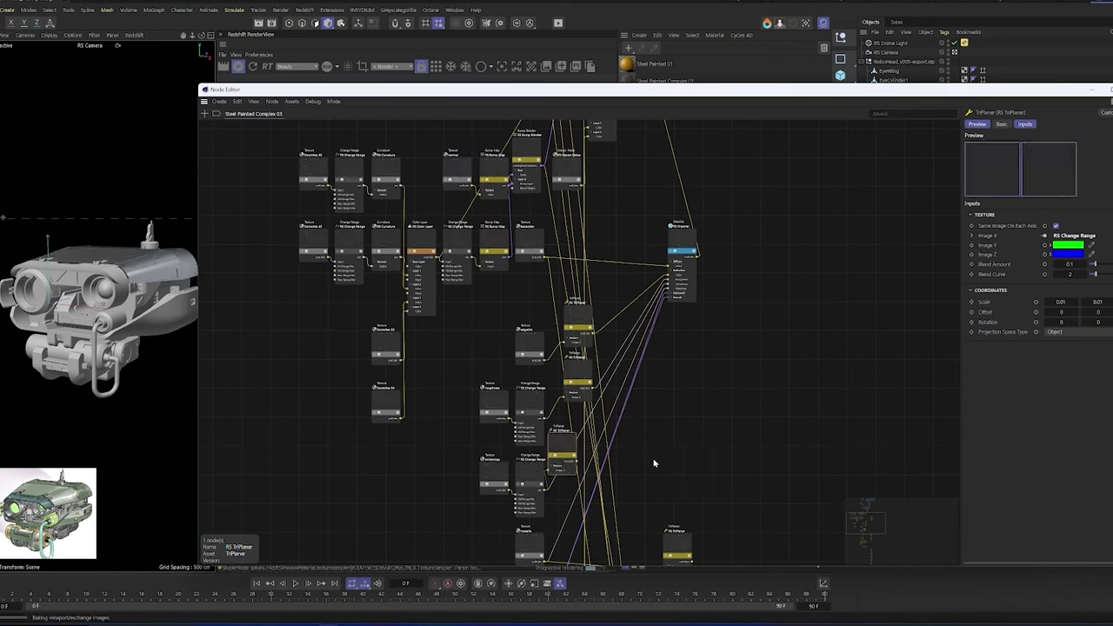
drag(527, 472, 537, 470)
click(627, 358)
scroll(651, 464, down, 3)
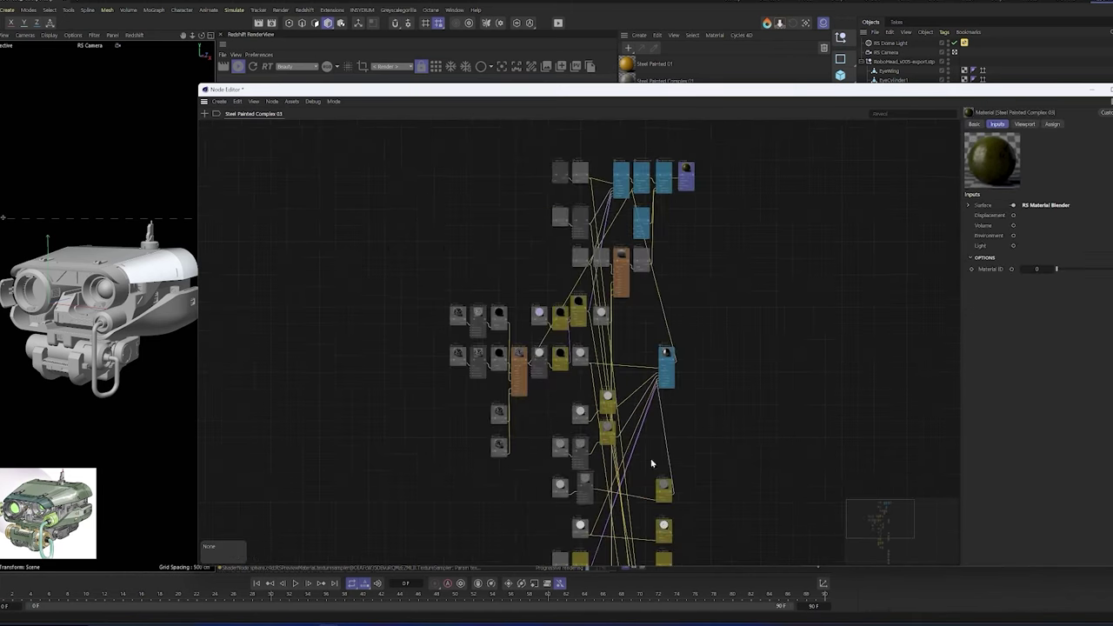
scroll(658, 382, up, 3)
scroll(716, 455, up, 2)
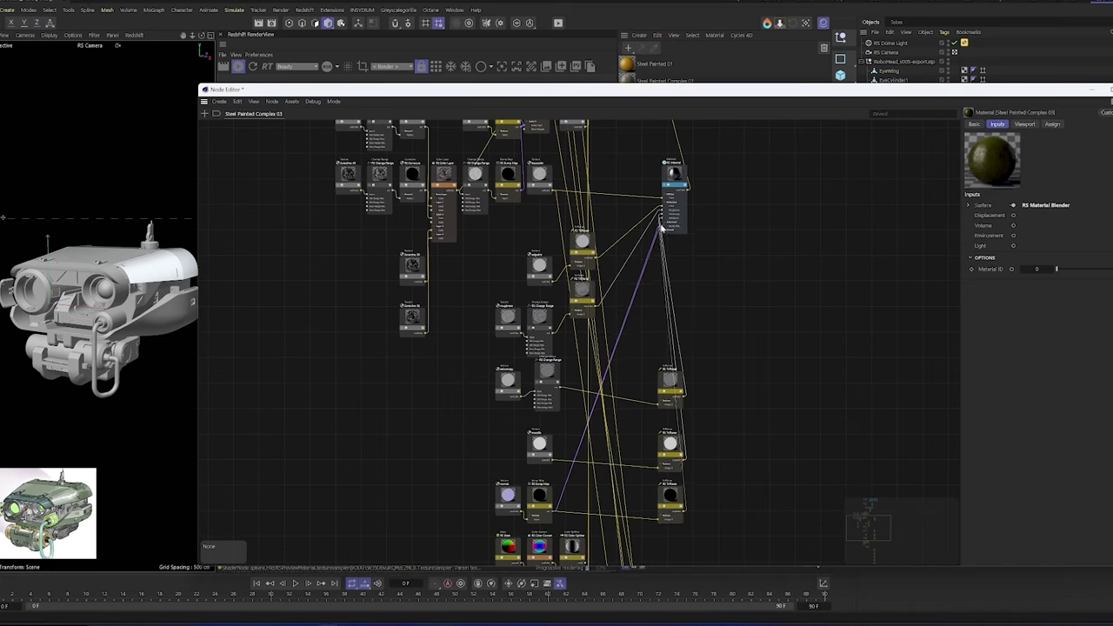
Inspect another TriPlanar node's settings and reposition the node graph window
click(581, 287)
scroll(635, 287, up, 2)
scroll(636, 287, up, 1)
scroll(636, 287, up, 2)
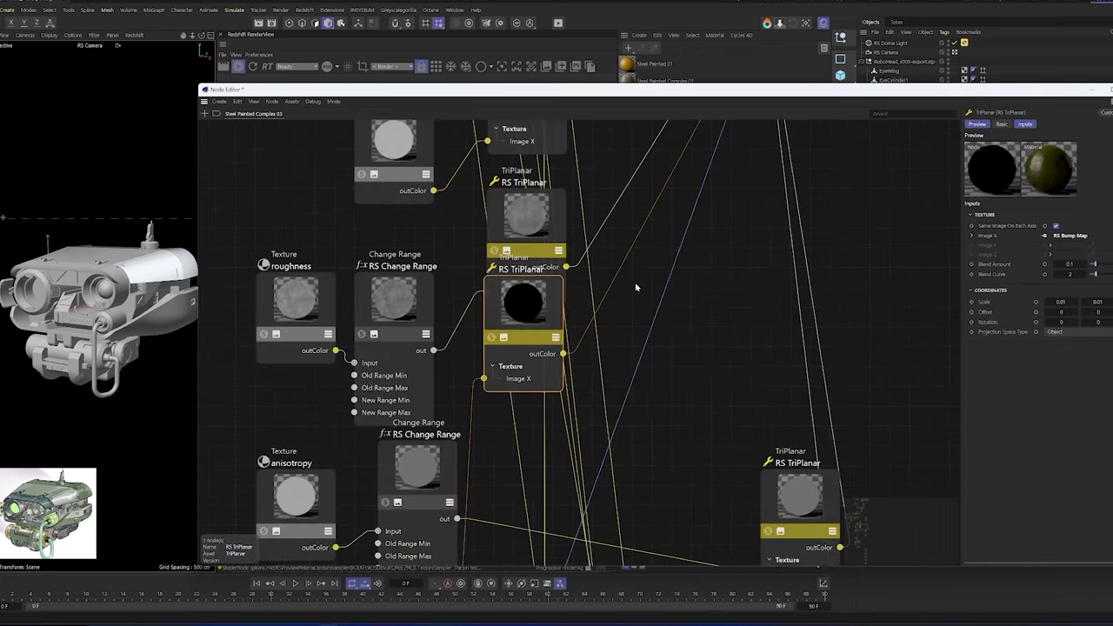
scroll(635, 287, down, 2)
scroll(636, 287, down, 3)
drag(609, 89, 539, 148)
scroll(608, 365, up, 2)
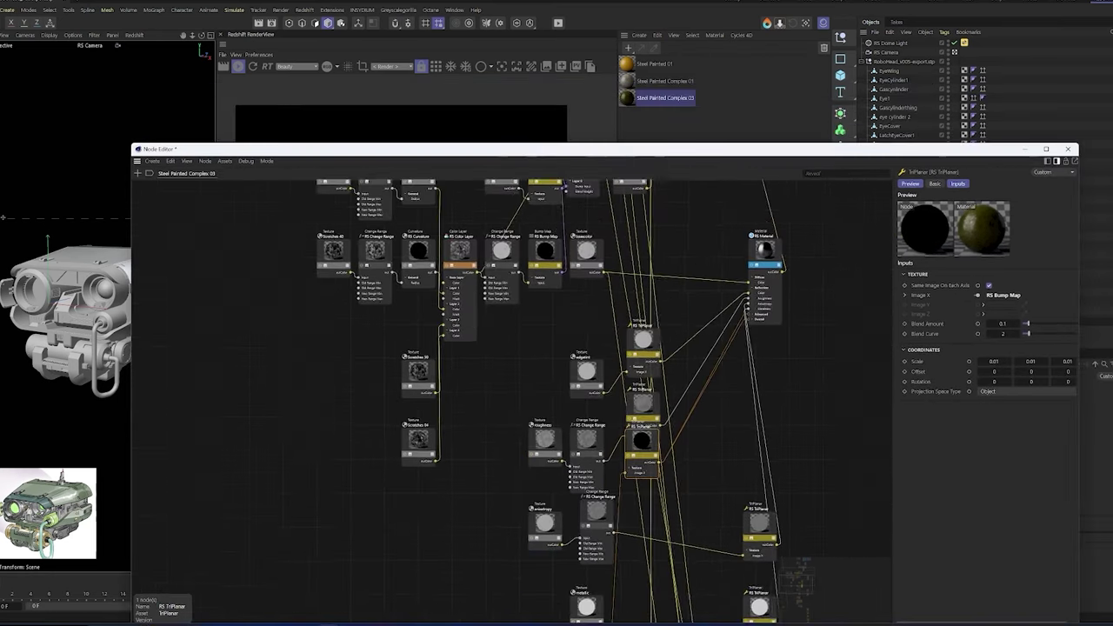
middle_drag(652, 374, 537, 396)
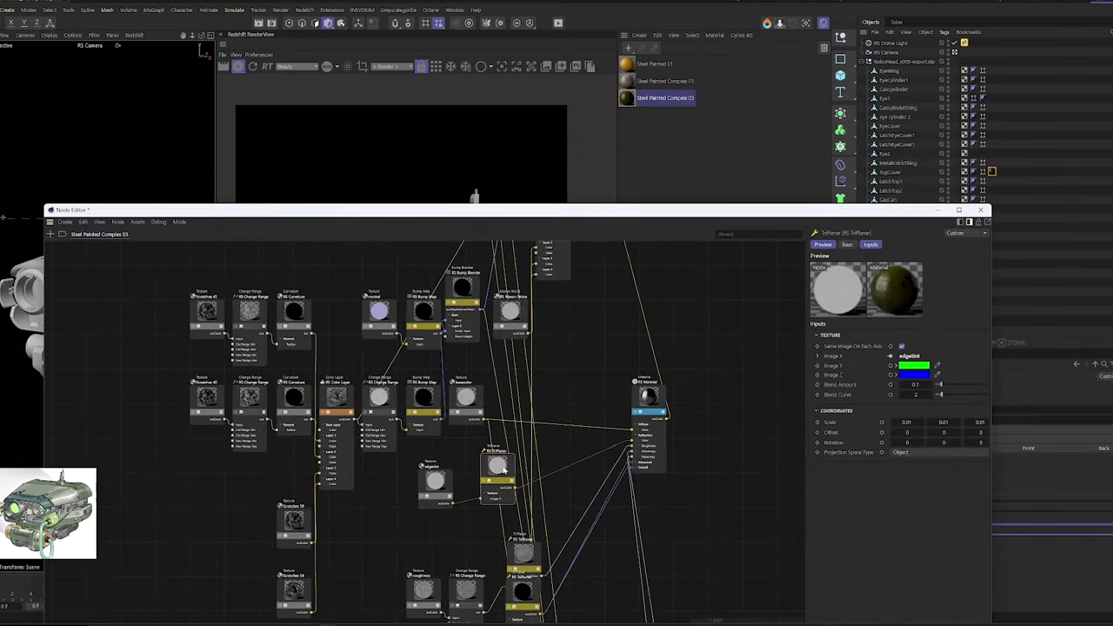
scroll(603, 564, down, 5)
scroll(603, 564, up, 10)
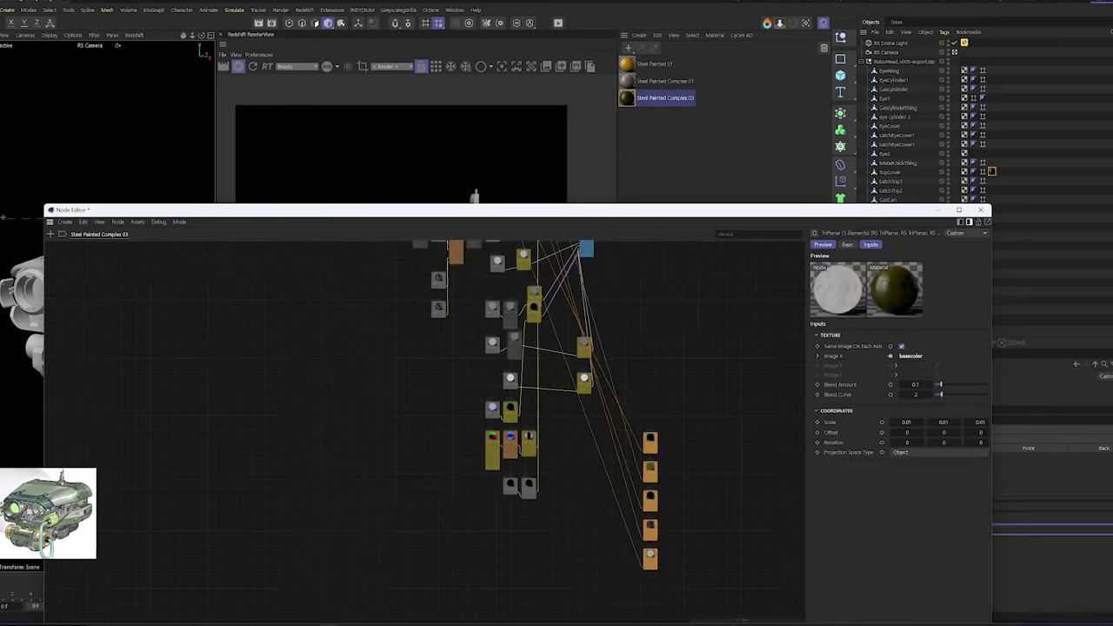
Move the TriPlanar nodes beside the material and metallic texture chains
drag(312, 305, 687, 261)
middle_drag(687, 261, 580, 261)
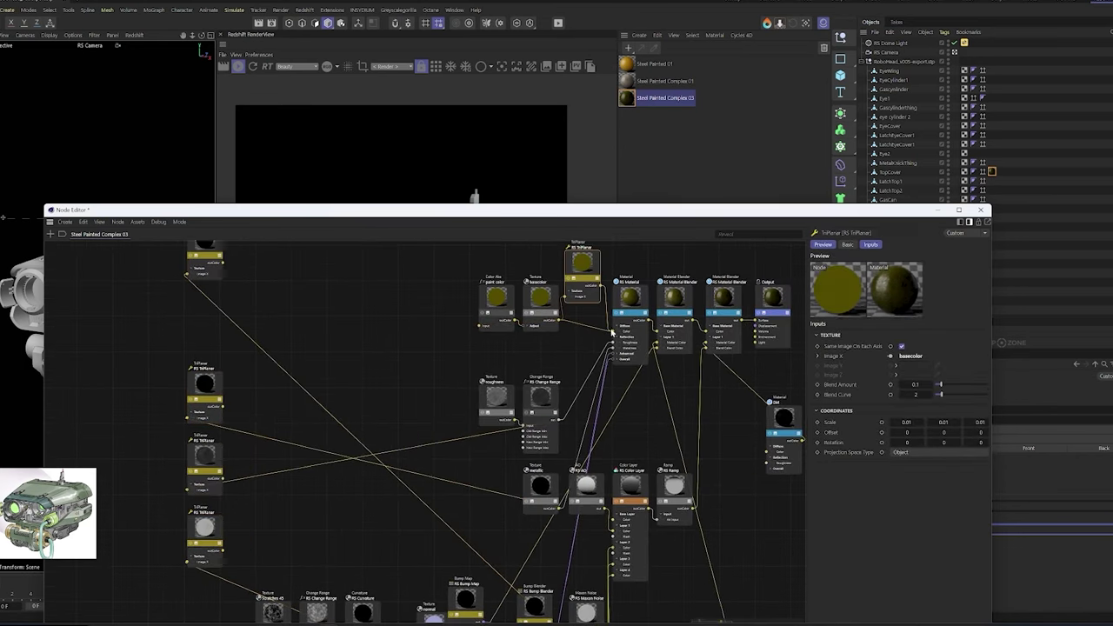
drag(205, 451, 579, 349)
drag(277, 500, 548, 503)
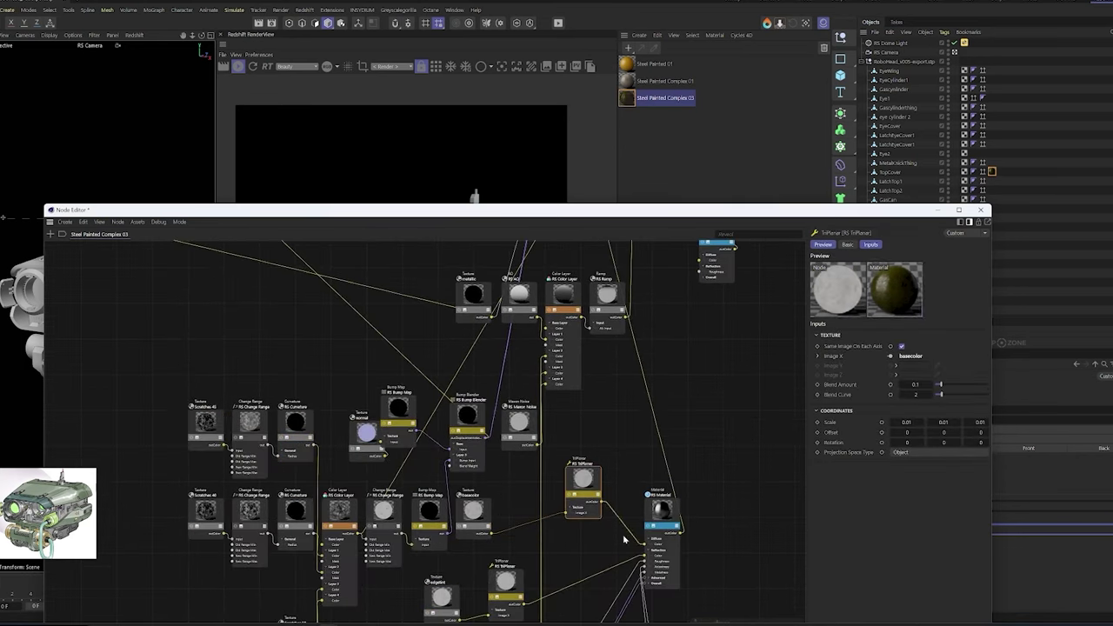
middle_drag(494, 348, 614, 531)
click(595, 448)
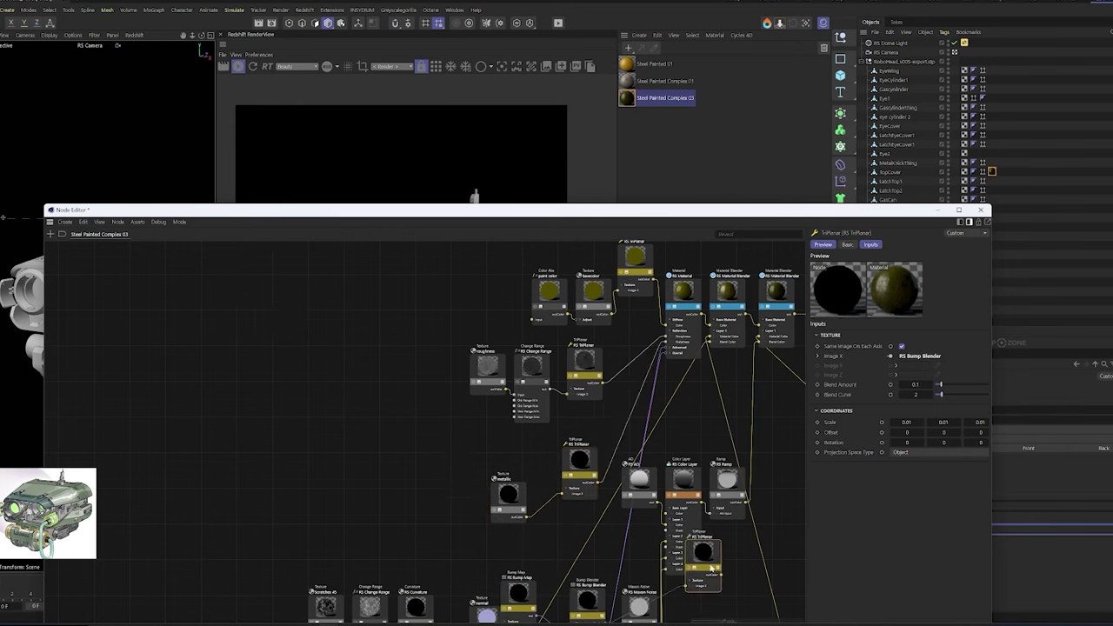
drag(712, 567, 489, 537)
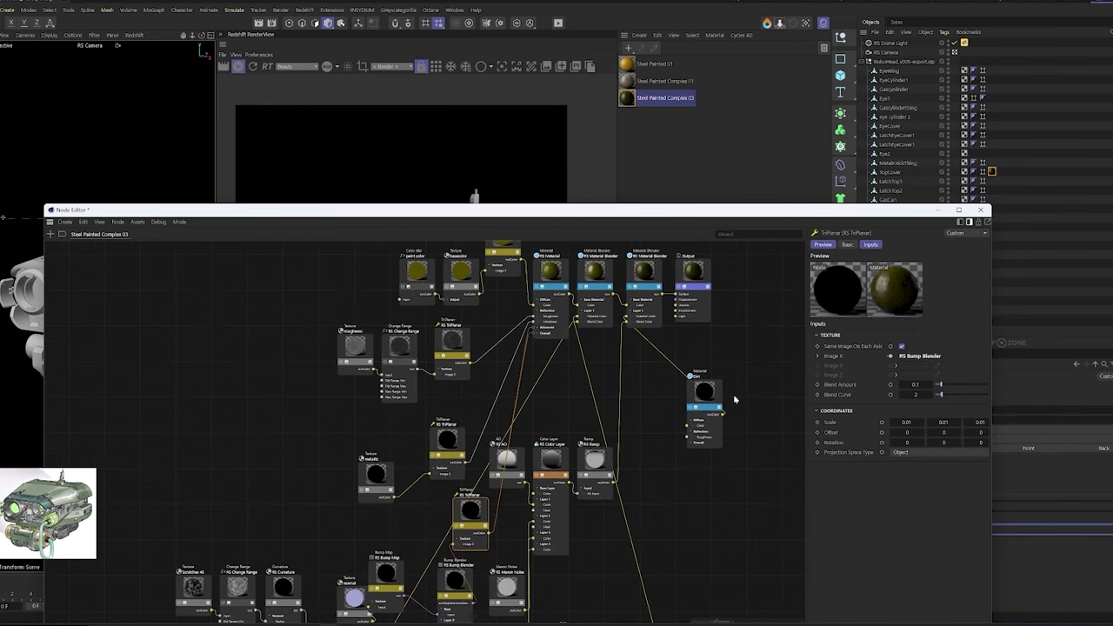
click(706, 393)
Select the TriPlanar nodes together, set their Blend Amount to about 0.199, and close the graph
middle_drag(721, 517, 744, 539)
drag(261, 209, 334, 364)
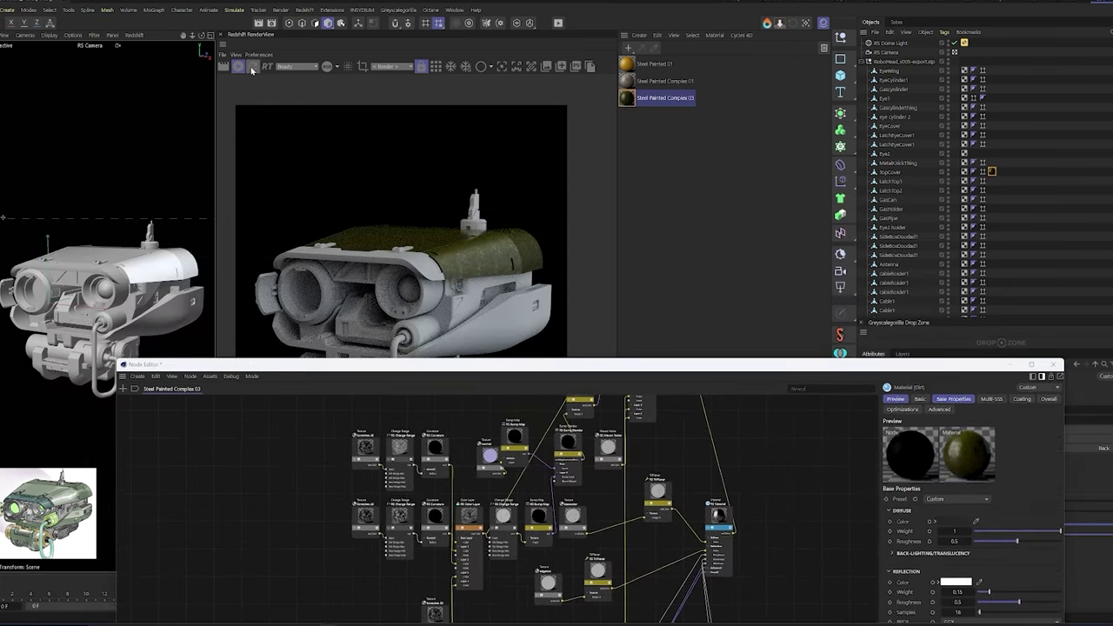
drag(487, 364, 337, 347)
mouse_move(522, 487)
middle_down()
mouse_move(609, 487)
mouse_move(609, 474)
mouse_move(638, 474)
middle_up()
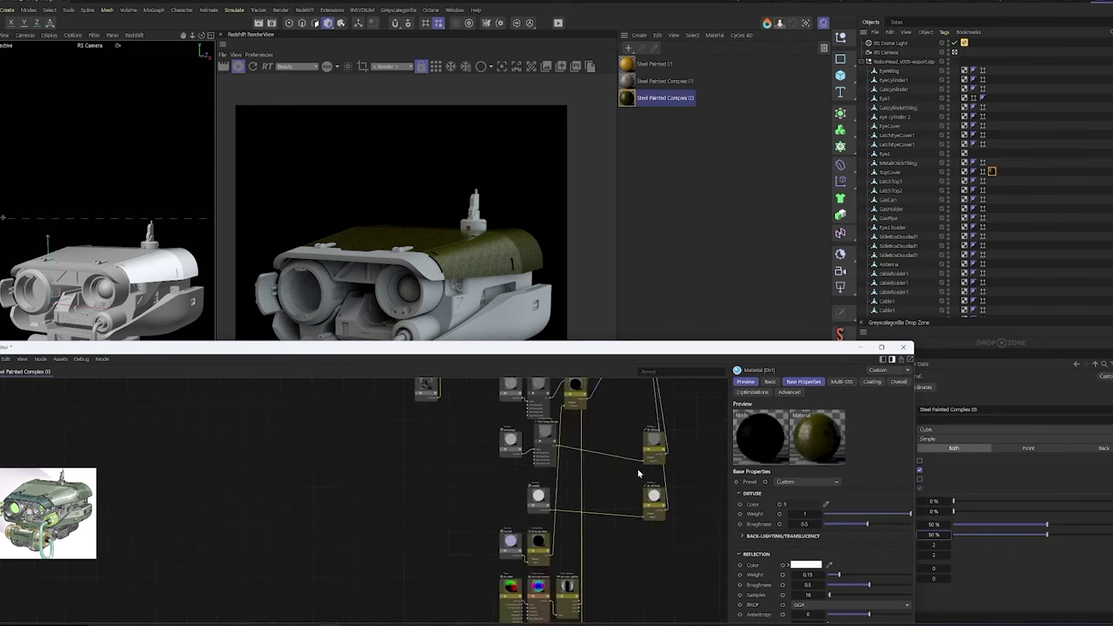
drag(638, 473, 565, 522)
mouse_move(565, 522)
middle_down()
mouse_move(437, 455)
mouse_move(415, 459)
middle_up()
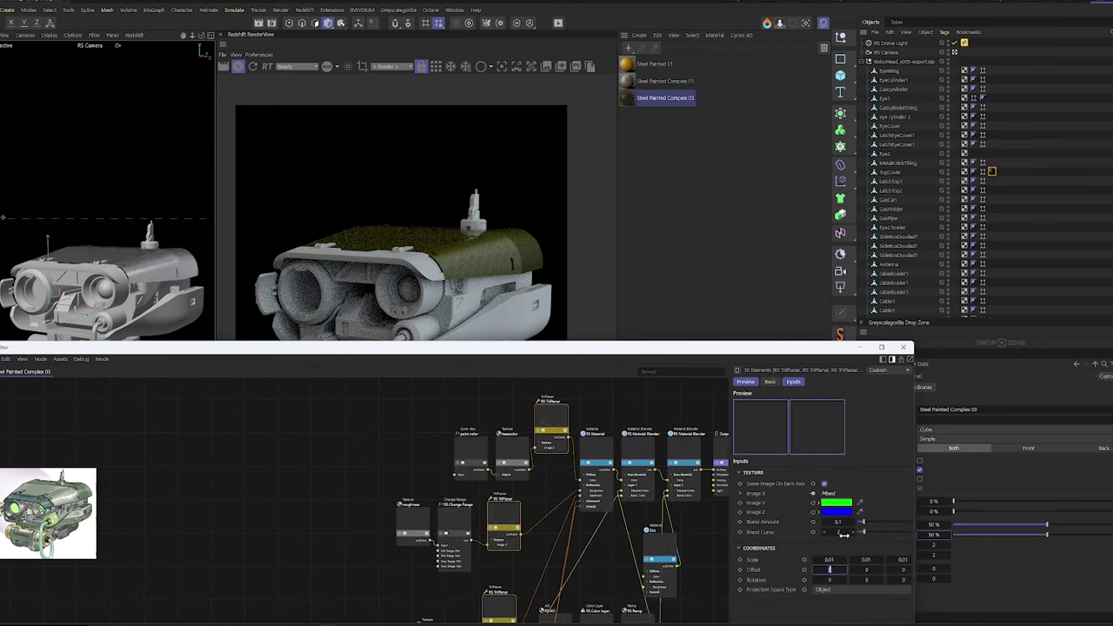
drag(863, 522, 922, 528)
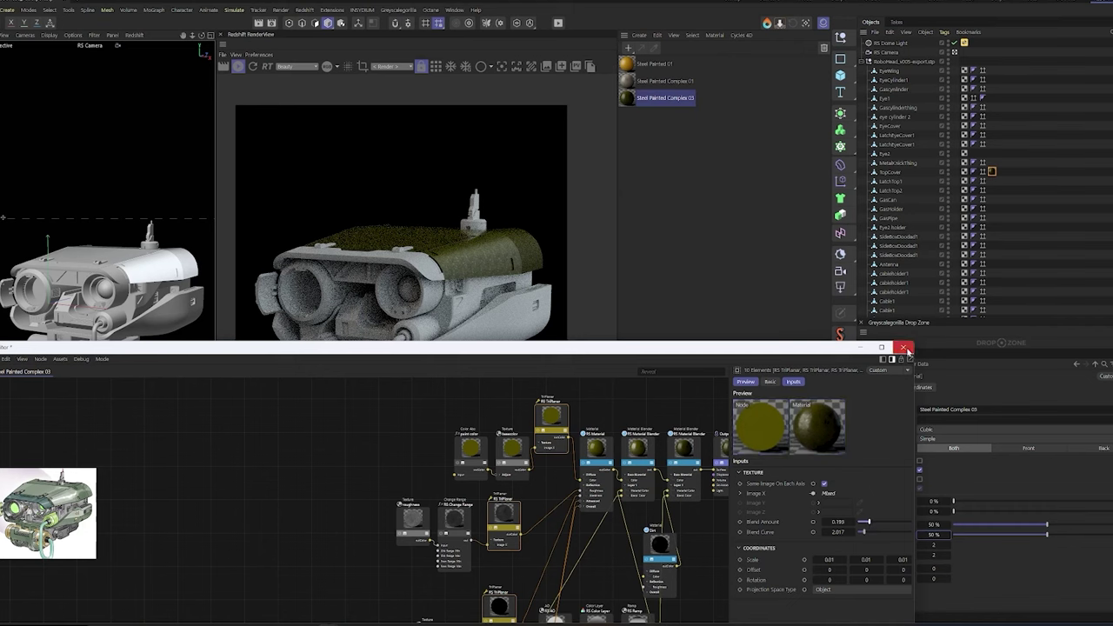
click(905, 348)
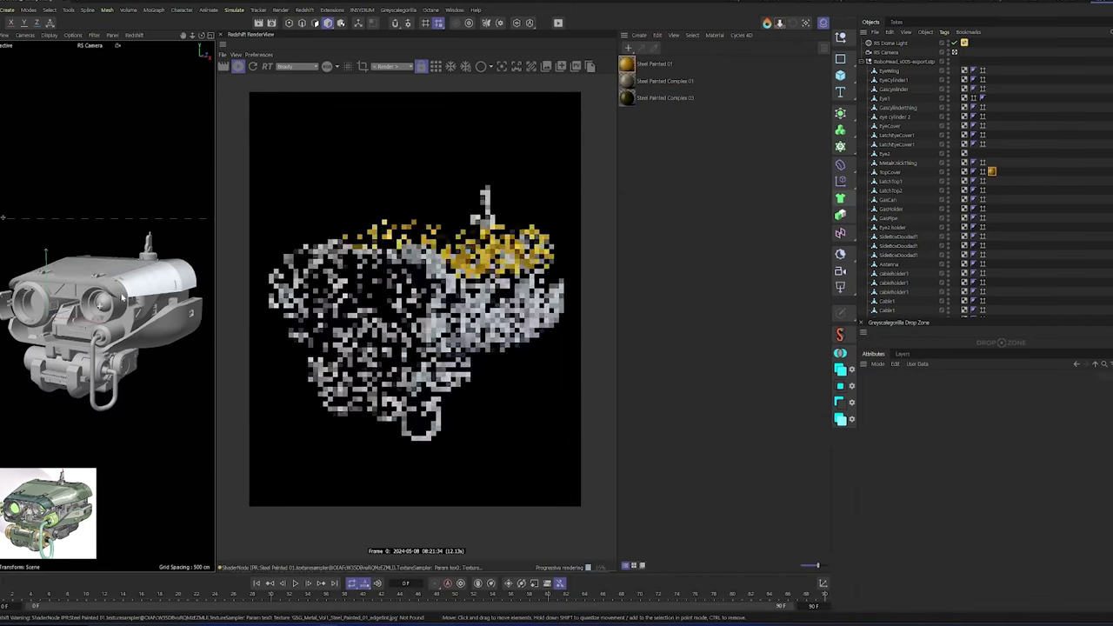
Add Aluminum Painted 01 and Aluminum Painted Edge Complex 02 from the Plus Library
alt+drag(128, 391, 120, 317)
click(417, 136)
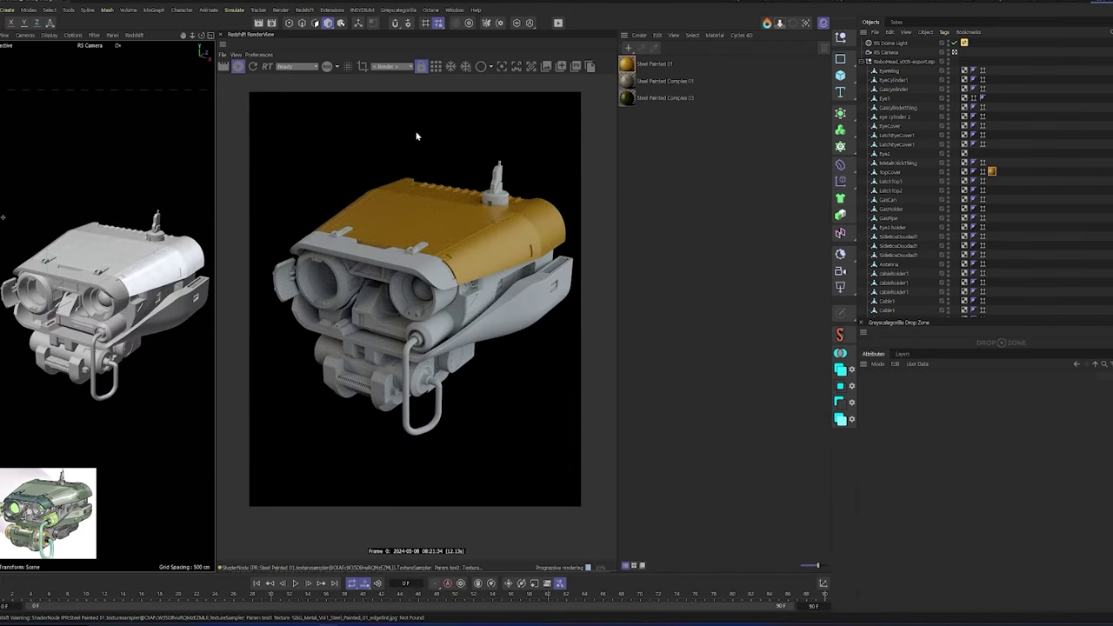
scroll(855, 428, down, 3)
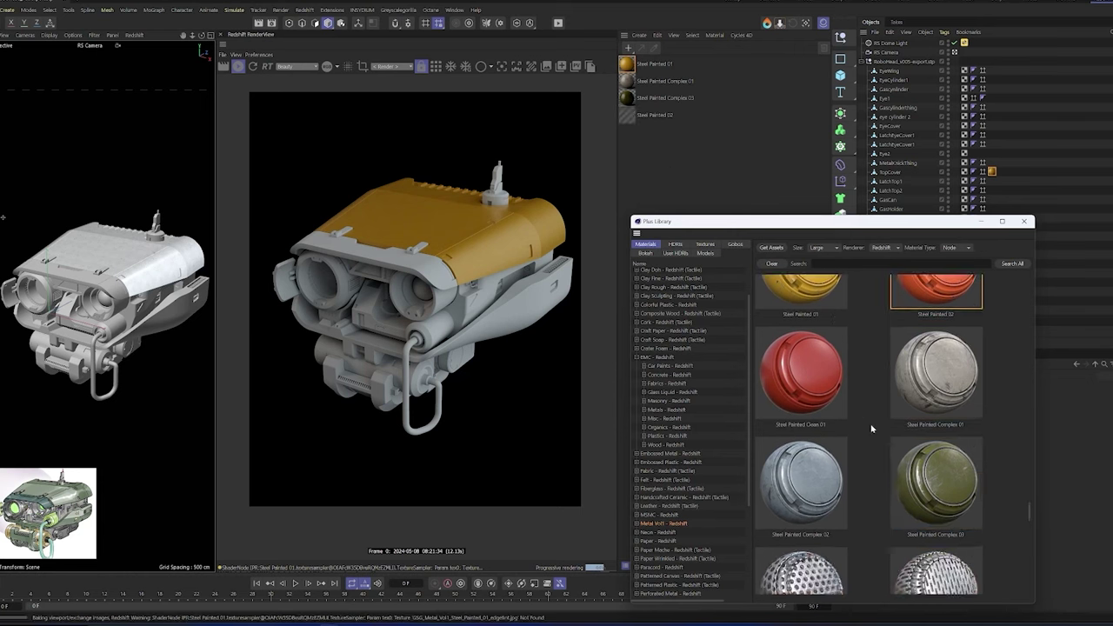
scroll(855, 428, down, 5)
scroll(855, 428, down, 5)
scroll(856, 423, up, 5)
scroll(857, 424, up, 5)
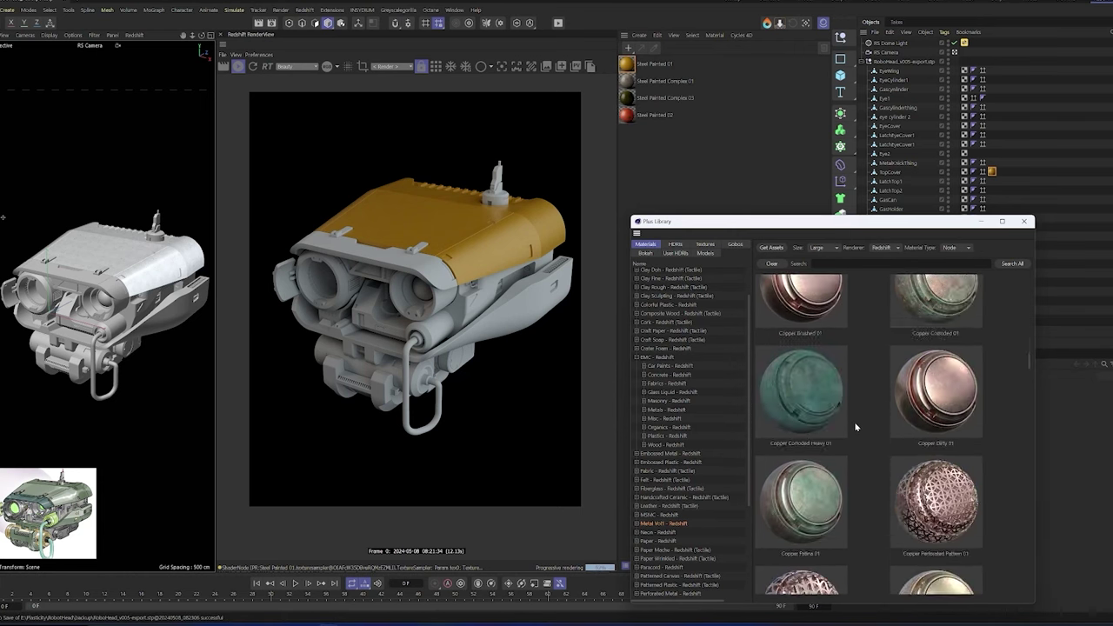
scroll(857, 424, up, 3)
scroll(870, 421, up, 5)
click(801, 339)
click(672, 410)
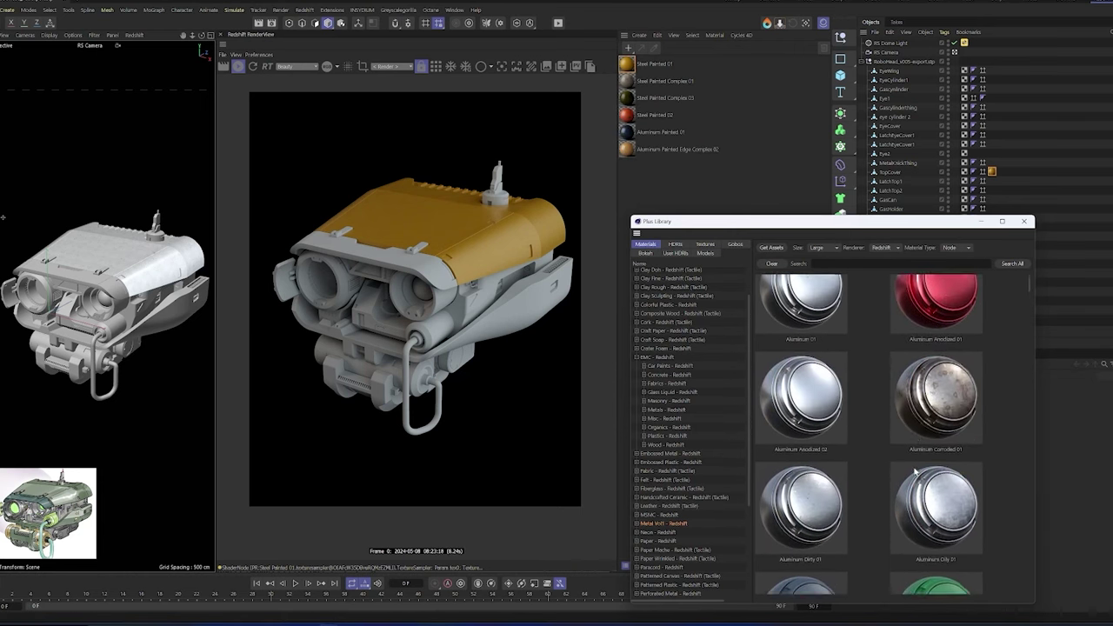
Add C Painted Metal 03, then coat the top cover in C Painted Metal 01 without its chip mask
scroll(861, 426, down, 3)
scroll(861, 426, down, 3)
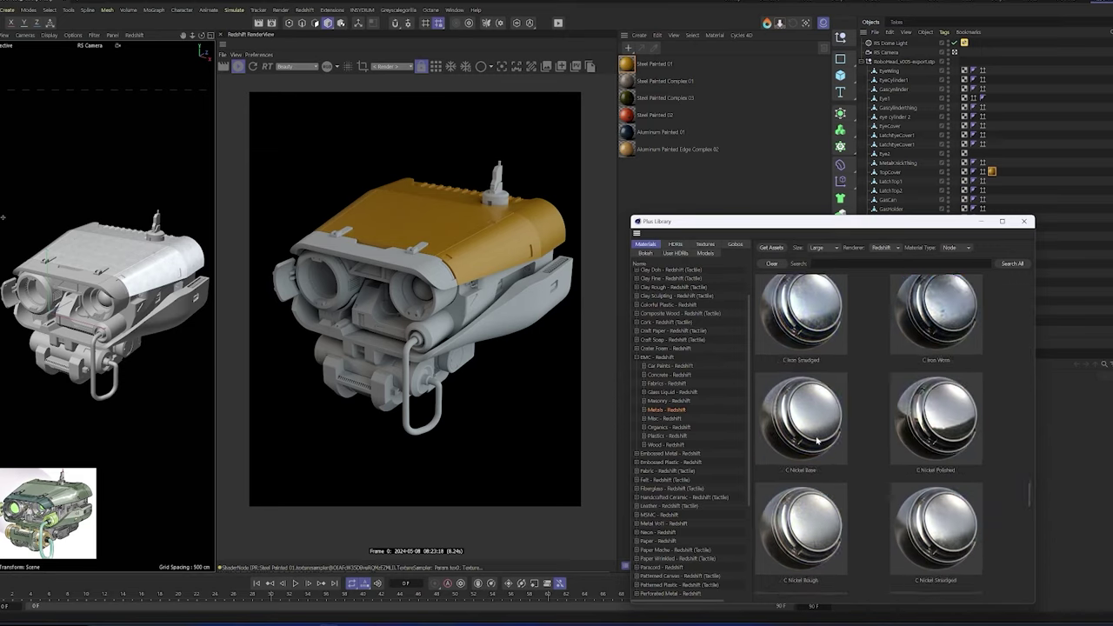
scroll(861, 427, down, 3)
click(936, 417)
drag(736, 207, 113, 248)
double_click(658, 165)
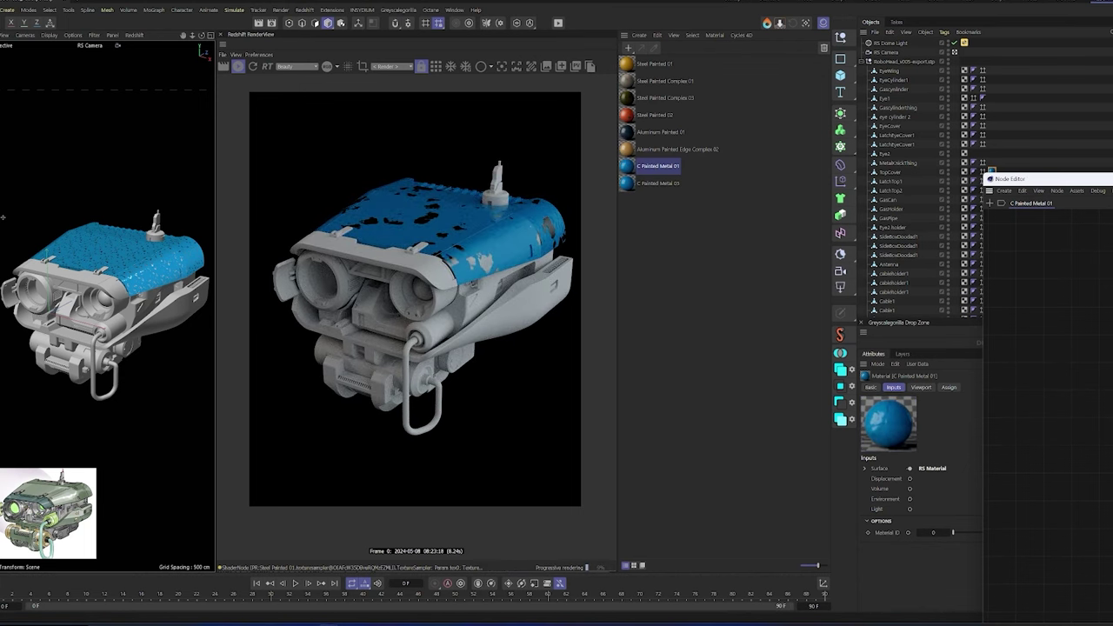
key(Delete)
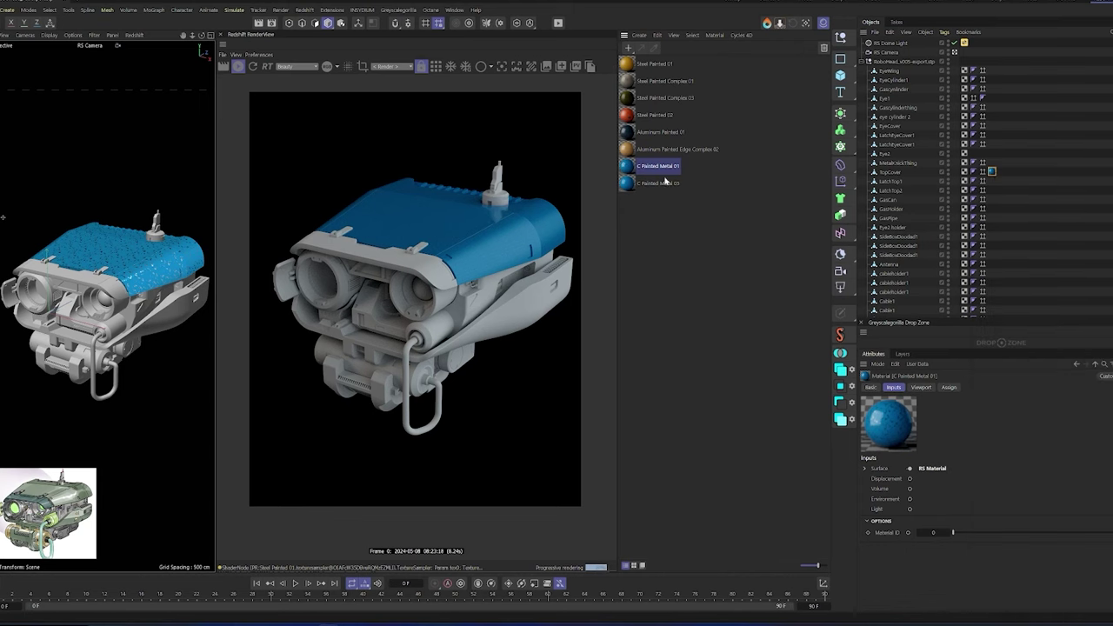
Replace the top cover's blue with Aluminum Painted 01 and preview its node graph
mouse_move(1009, 178)
mouse_down()
mouse_move(624, 153)
mouse_move(994, 70)
mouse_up()
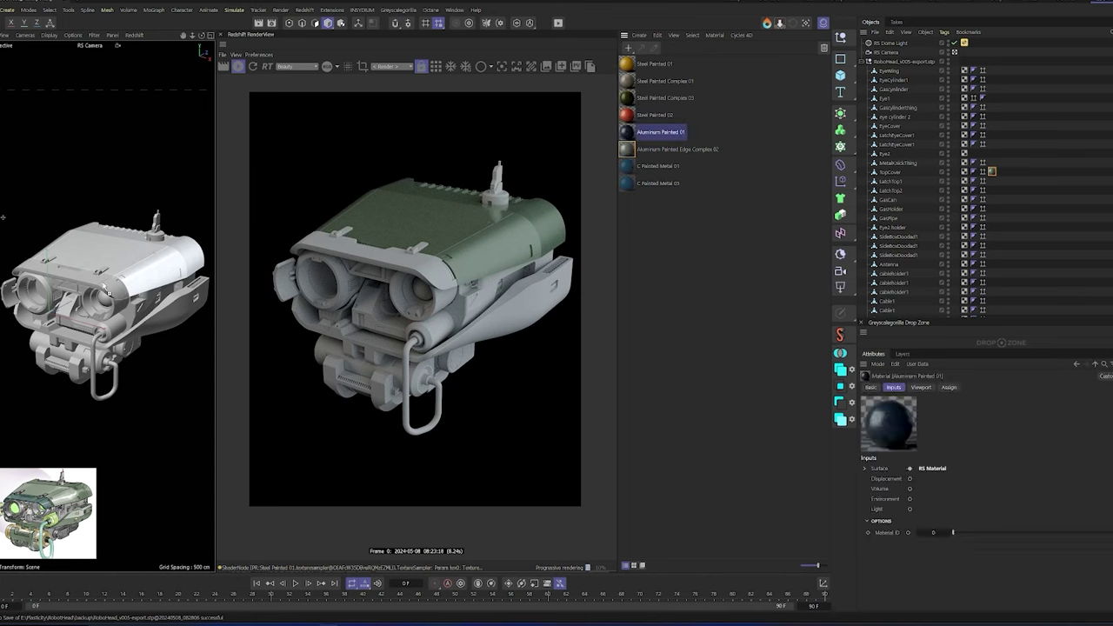
double_click(628, 131)
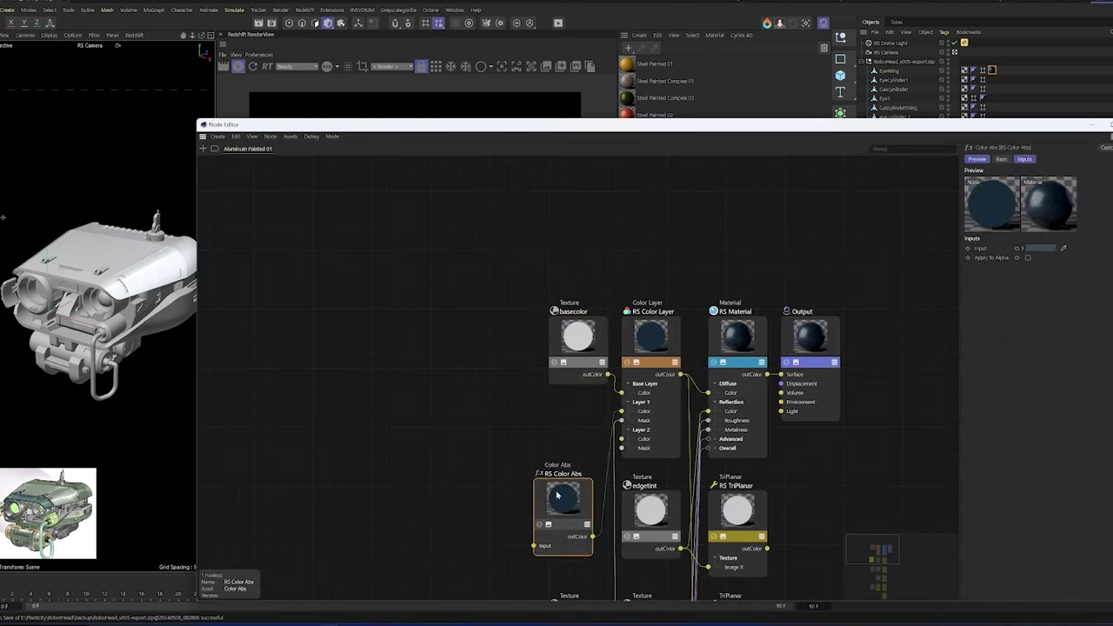
drag(449, 120, 449, 334)
click(1060, 333)
Apply Aluminum Painted Edge Complex 02 to the body panels with Cubic projection and a larger Length U
drag(679, 149, 994, 70)
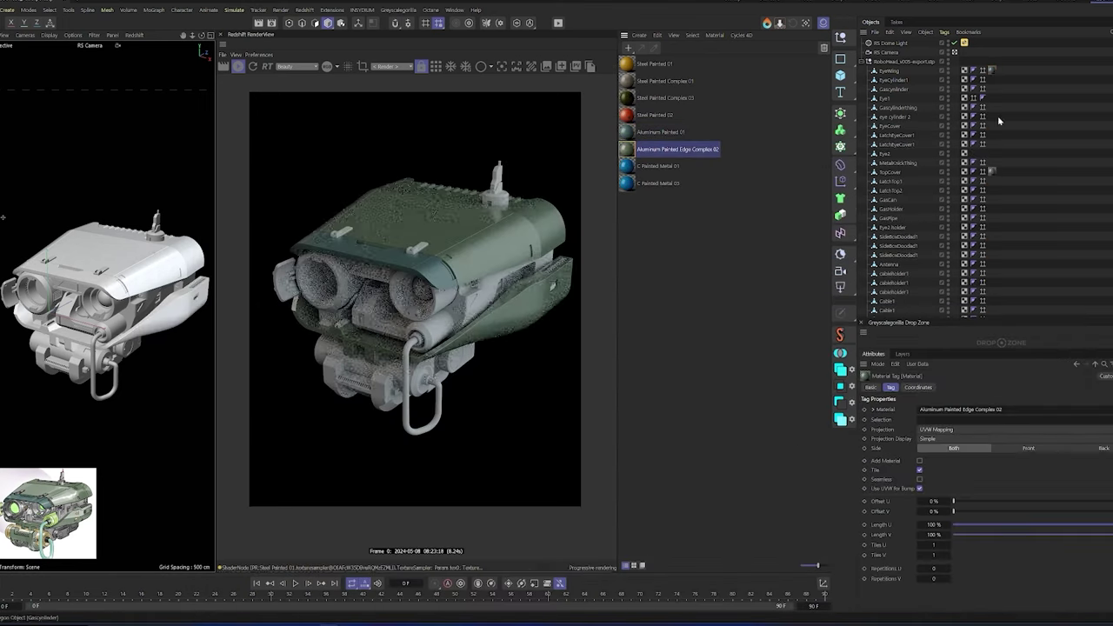
click(950, 430)
click(949, 458)
click(993, 69)
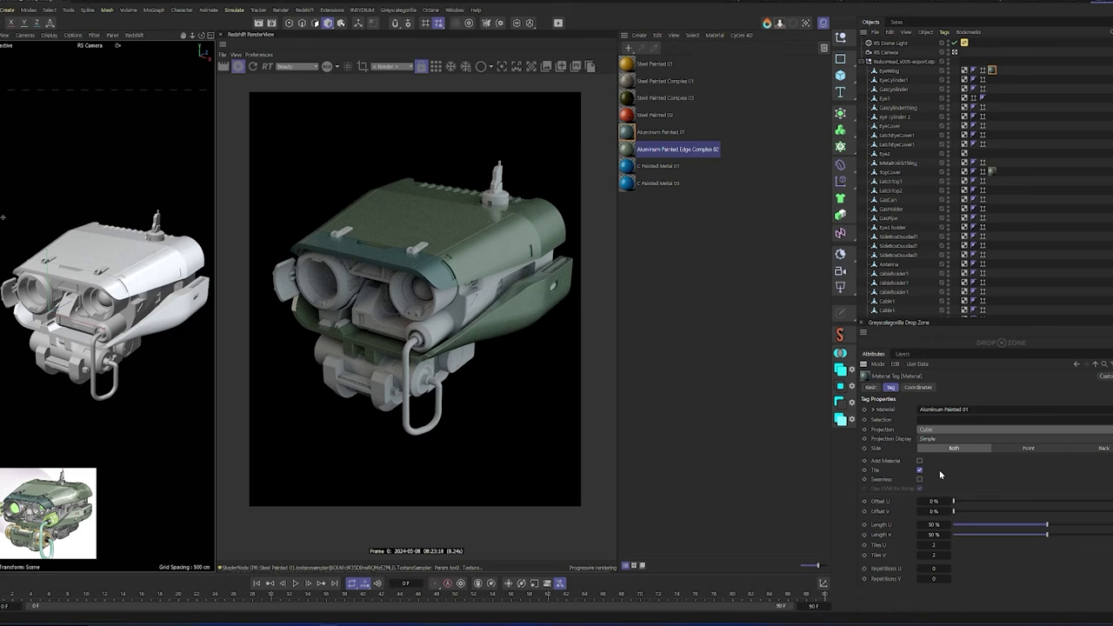
double_click(933, 524)
text(20)
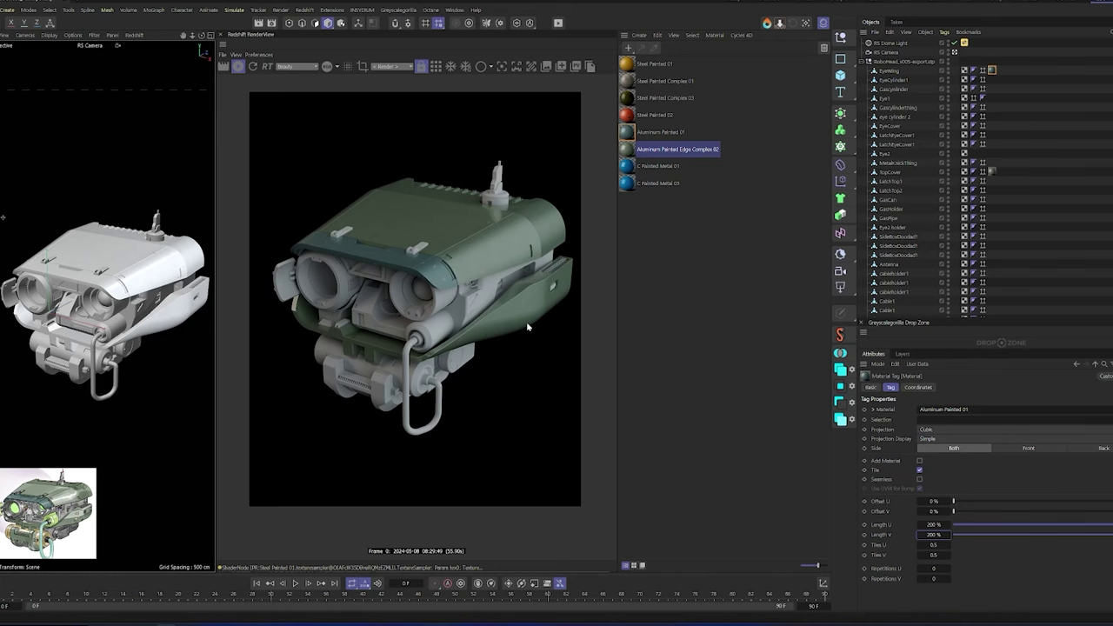
Duplicate Aluminum Painted 01, apply the copy to TopCover, and scale its texture to 300%
ctrl+drag(628, 133, 629, 150)
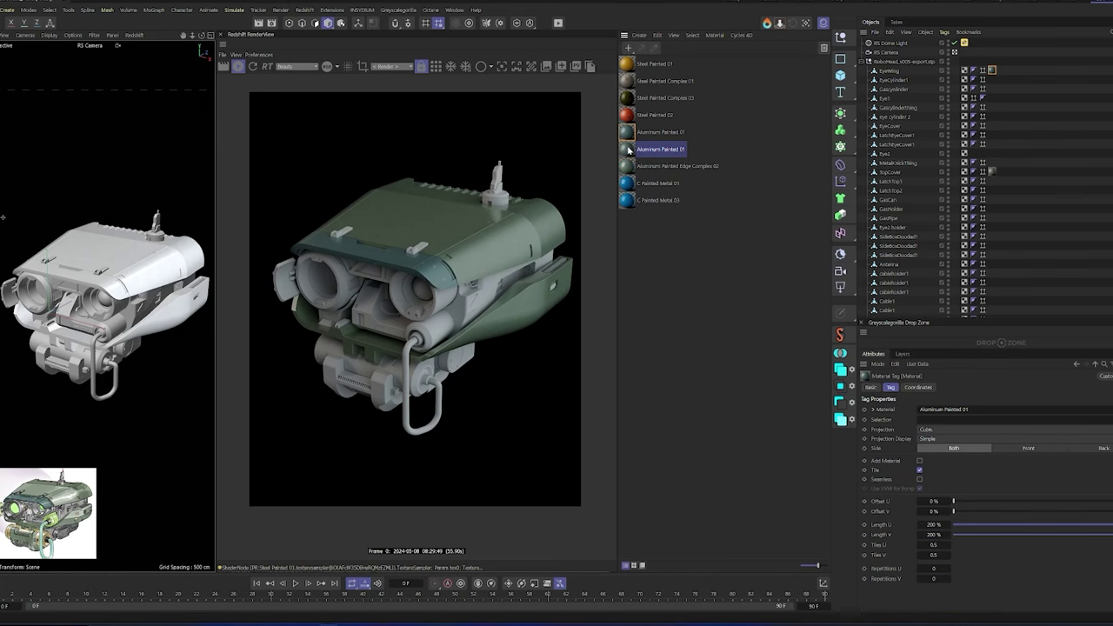
double_click(627, 150)
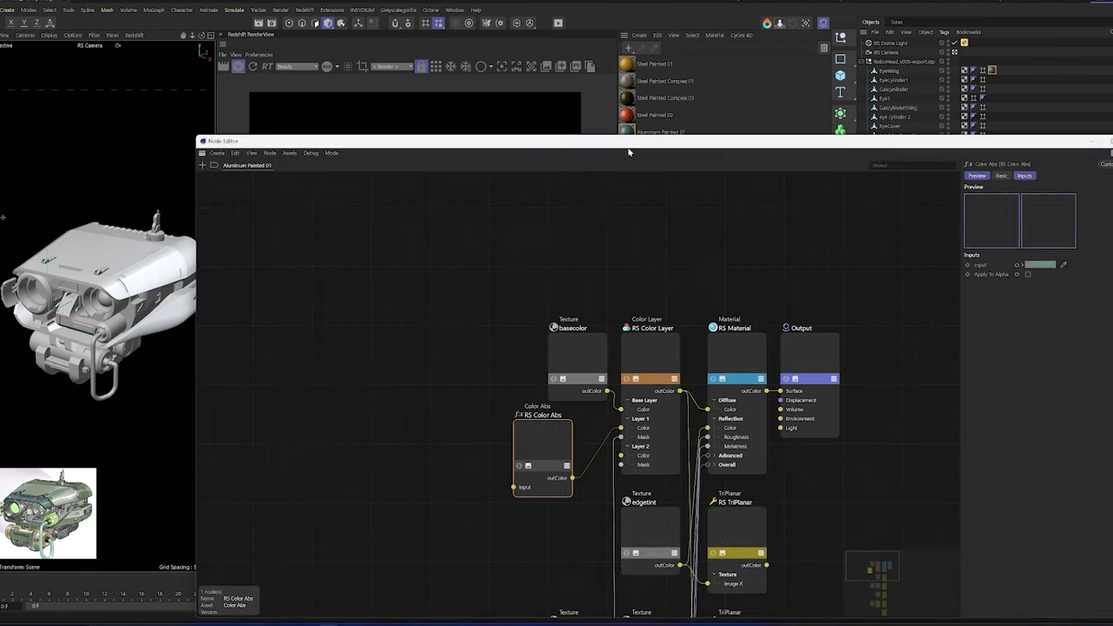
click(998, 73)
ctrl+drag(994, 175, 993, 173)
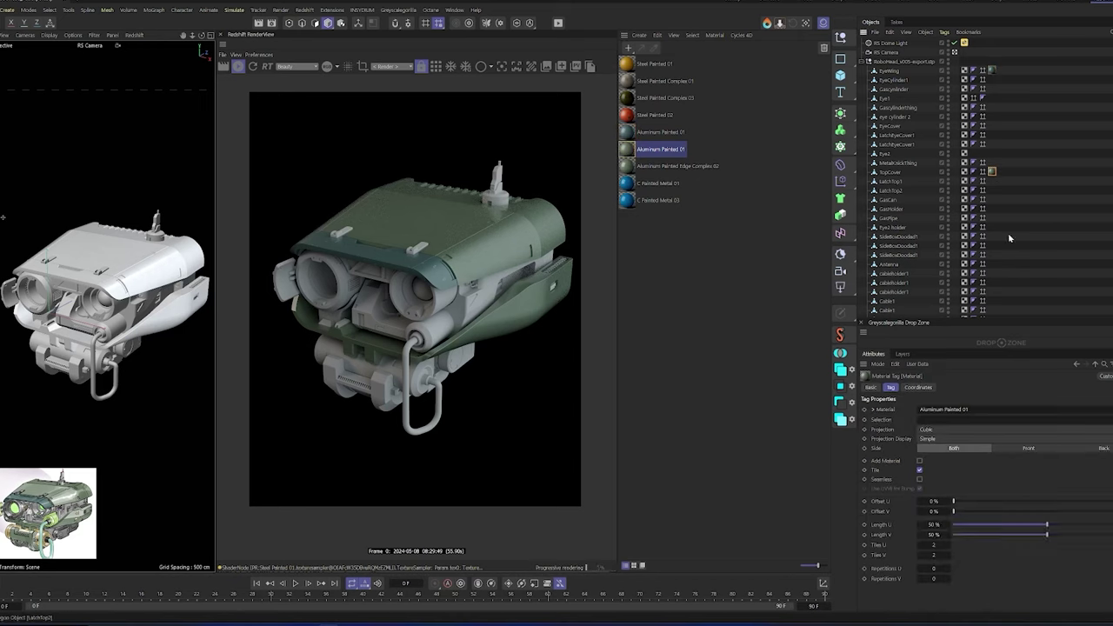
drag(933, 523, 933, 524)
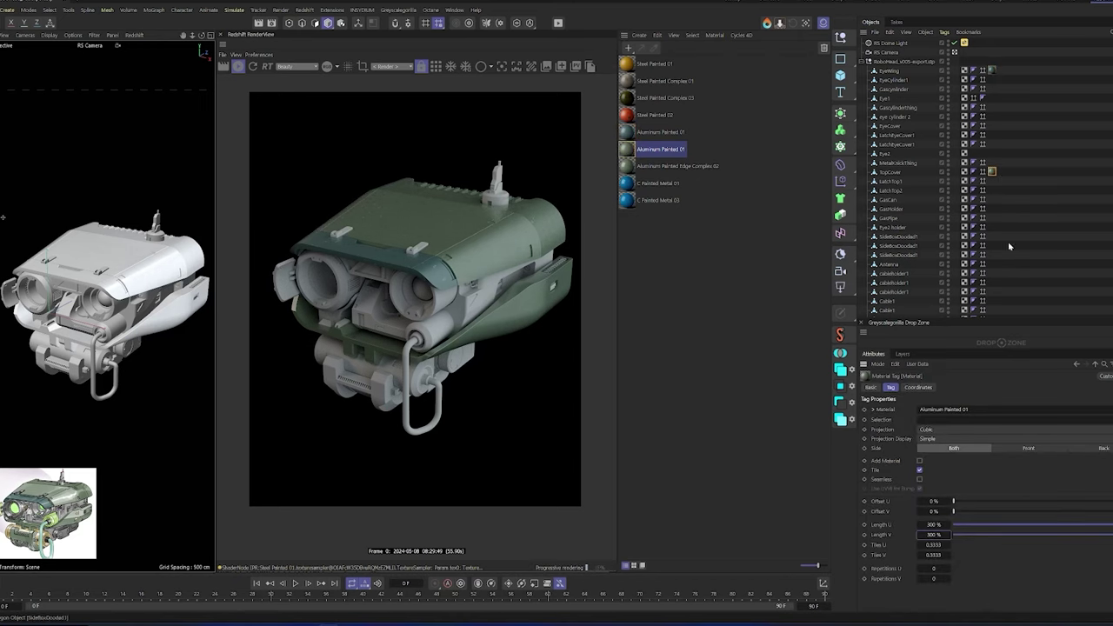
scroll(1009, 247, down, 6)
click(991, 226)
click(713, 243)
Add the Steel Dark 02 and Steel Dirty 02 materials from the Plus Library
click(394, 22)
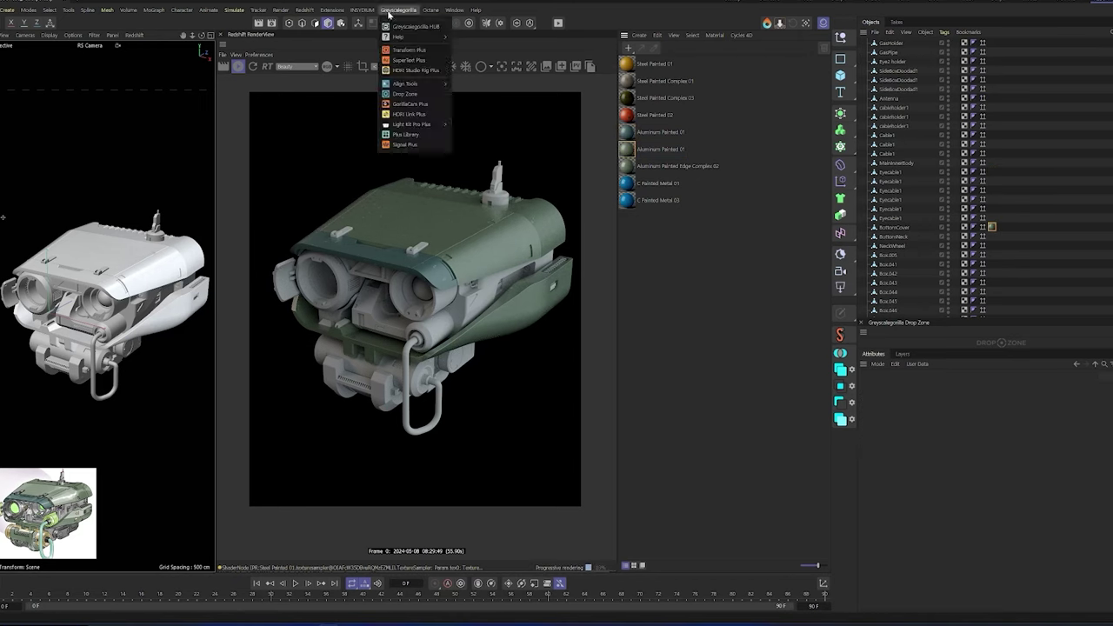
click(413, 39)
scroll(606, 403, down, 5)
scroll(604, 407, down, 5)
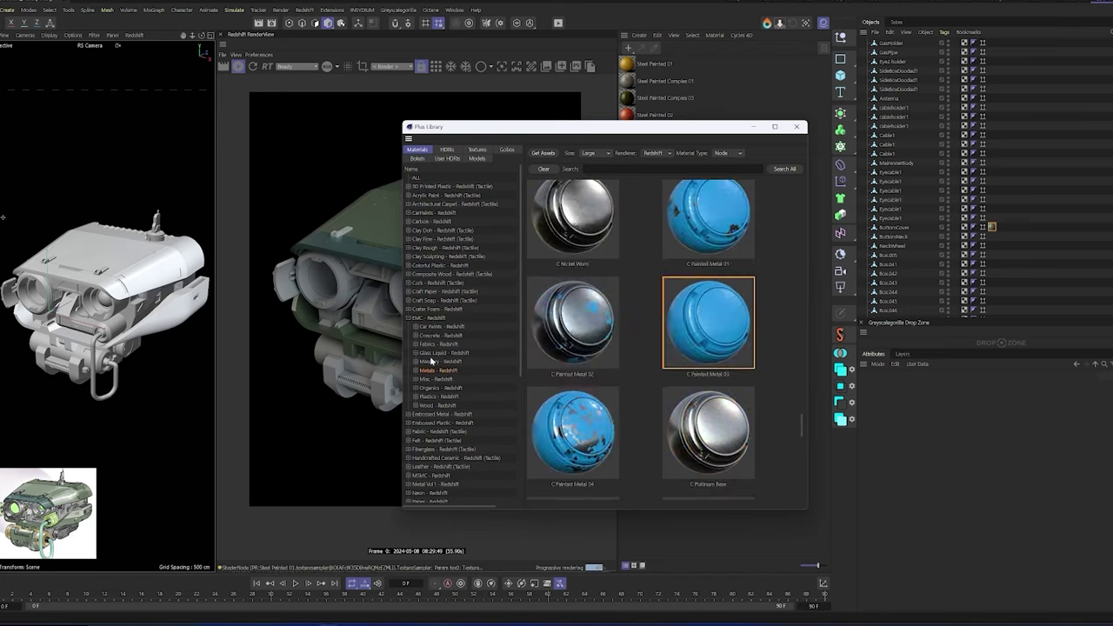
scroll(601, 412, down, 5)
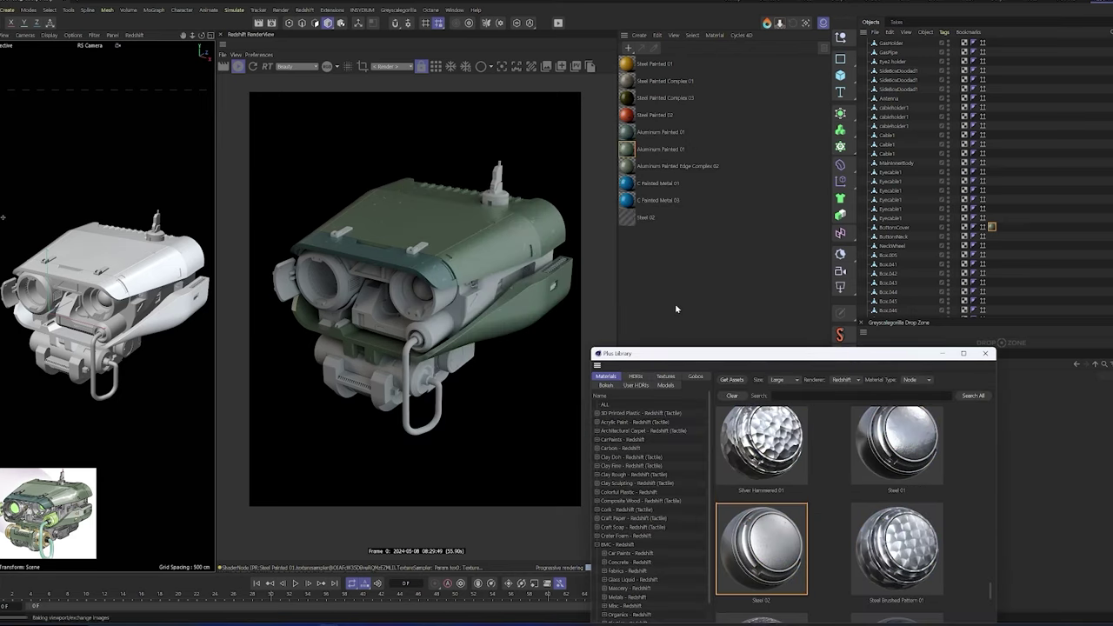
scroll(817, 486, down, 2)
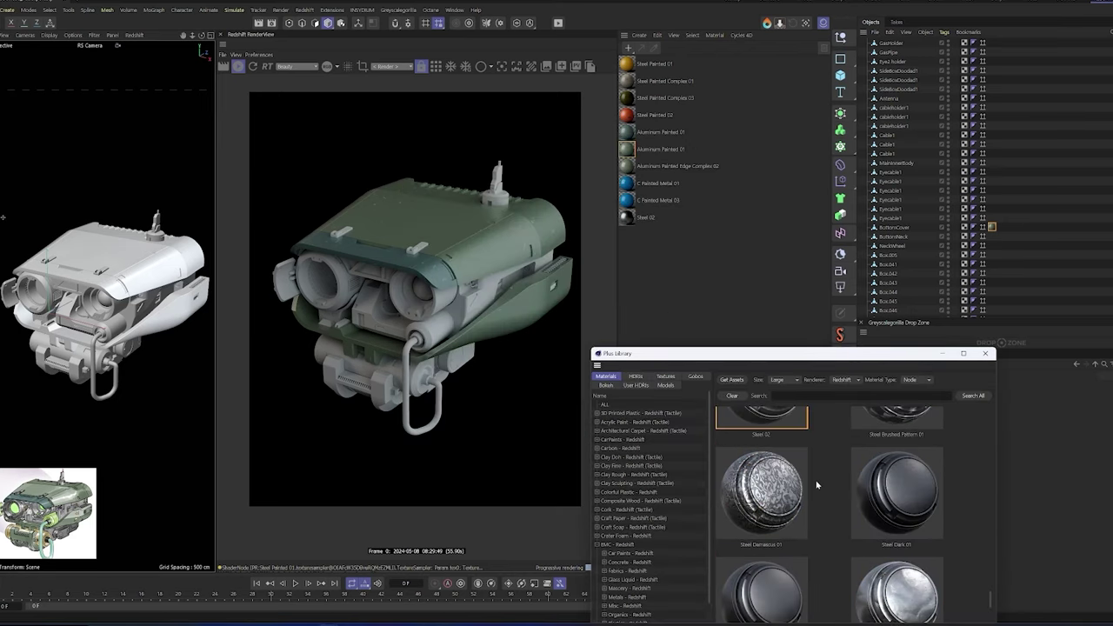
scroll(816, 486, down, 2)
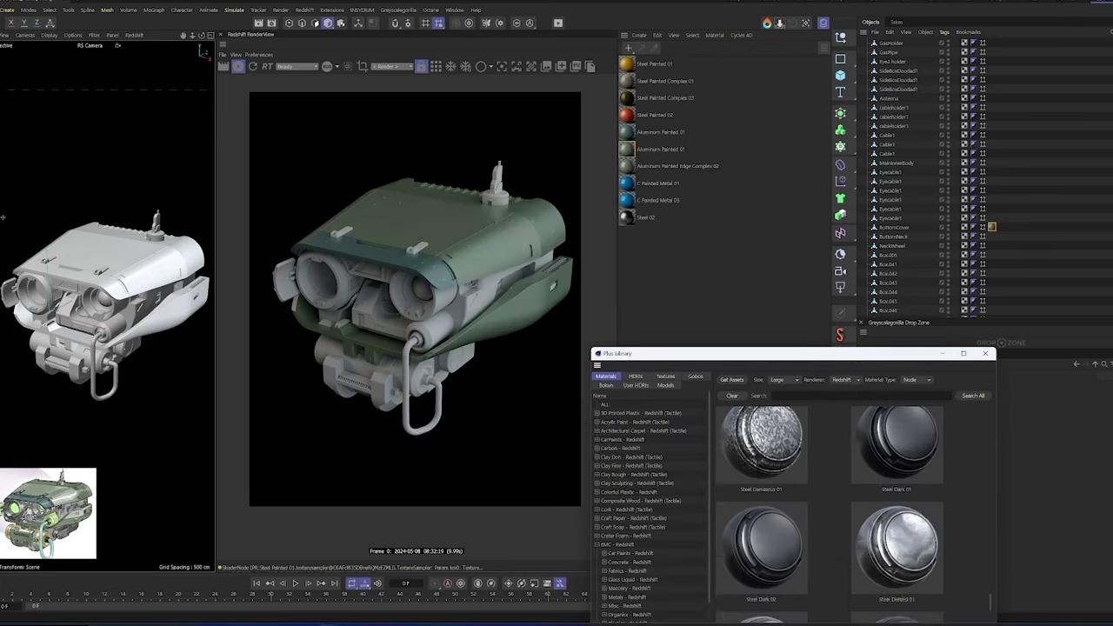
scroll(774, 421, down, 2)
scroll(834, 415, down, 2)
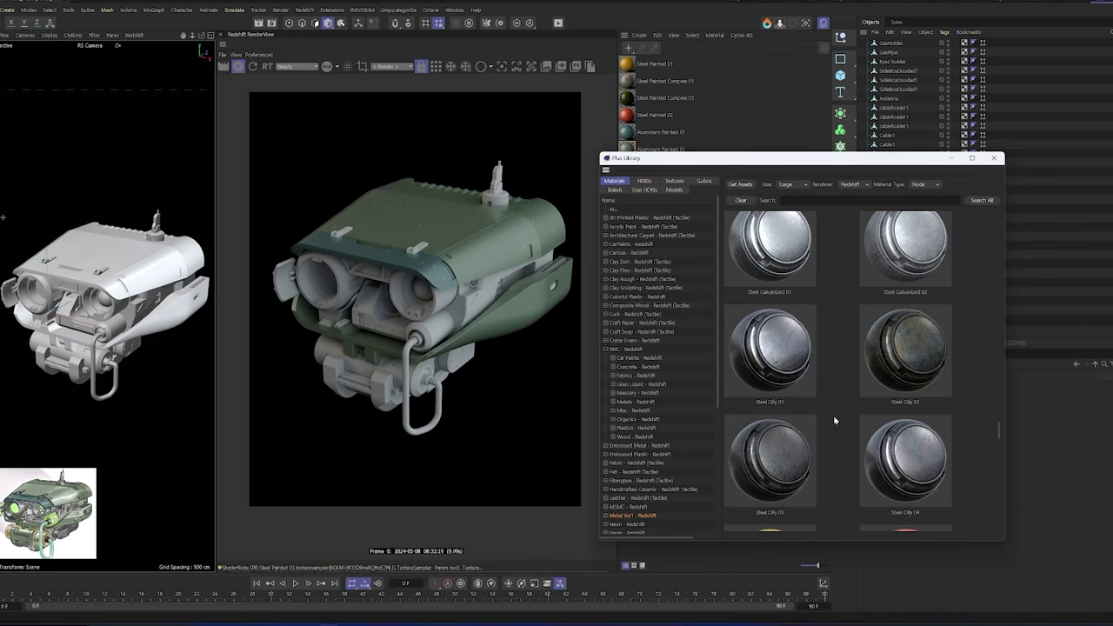
scroll(833, 415, down, 3)
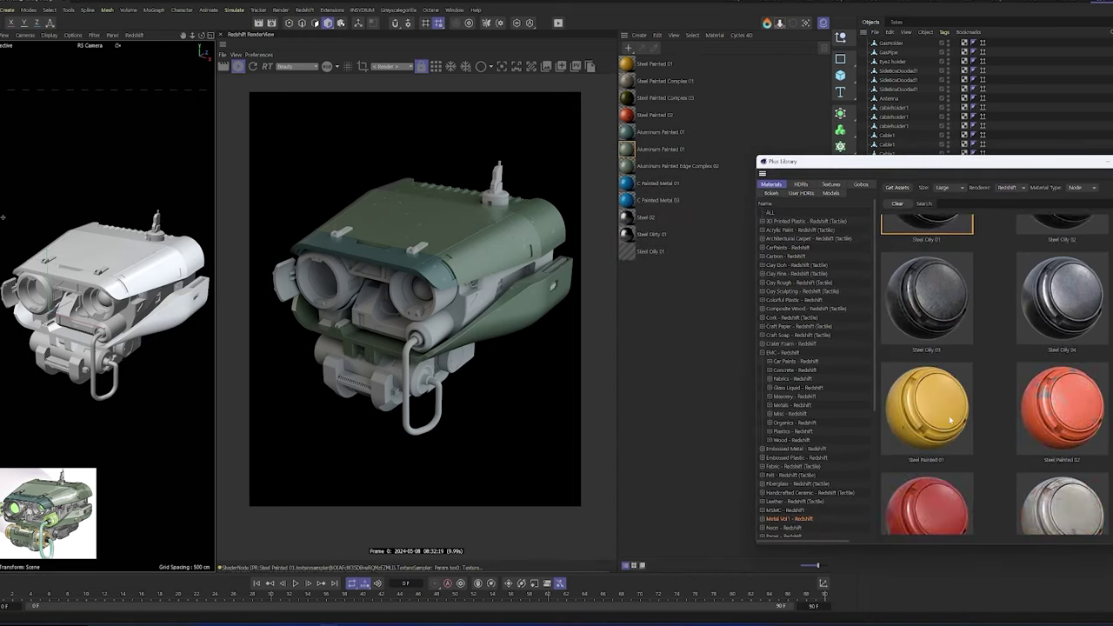
scroll(951, 419, down, 2)
scroll(951, 419, down, 2)
scroll(951, 420, down, 2)
scroll(951, 419, down, 2)
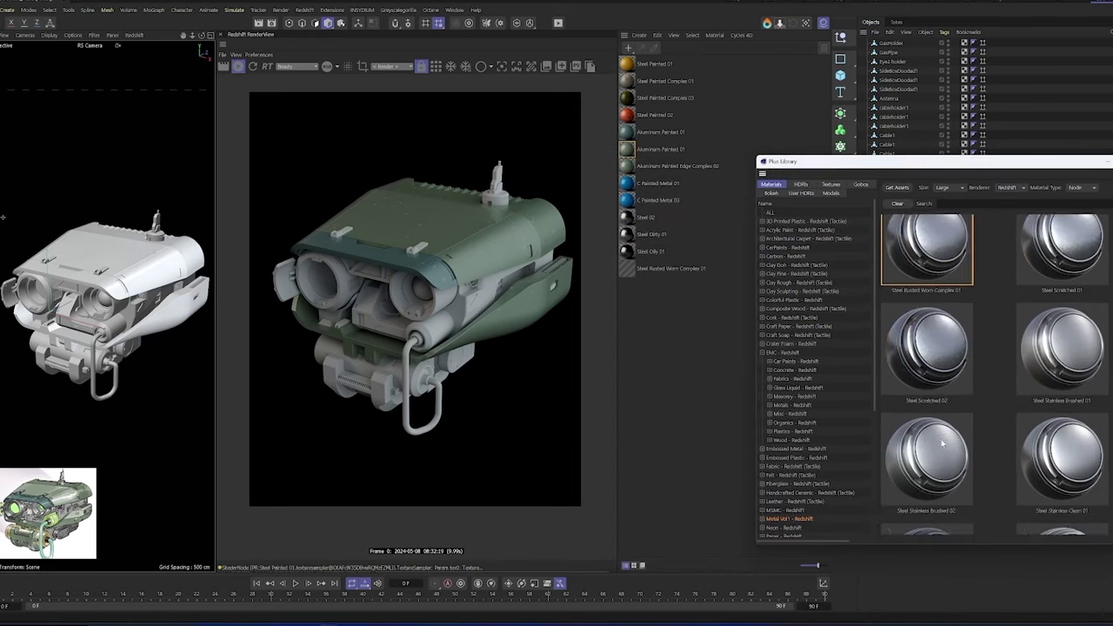
scroll(950, 419, down, 2)
scroll(952, 419, down, 2)
scroll(956, 419, down, 2)
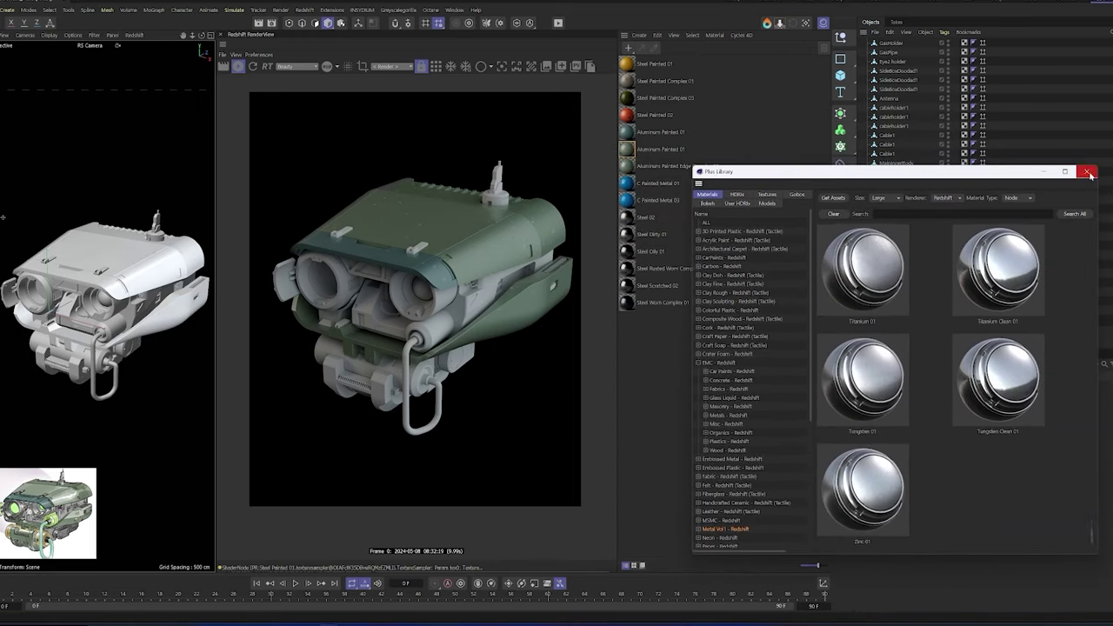
scroll(905, 378, up, 5)
scroll(905, 373, up, 5)
scroll(879, 346, up, 5)
double_click(865, 427)
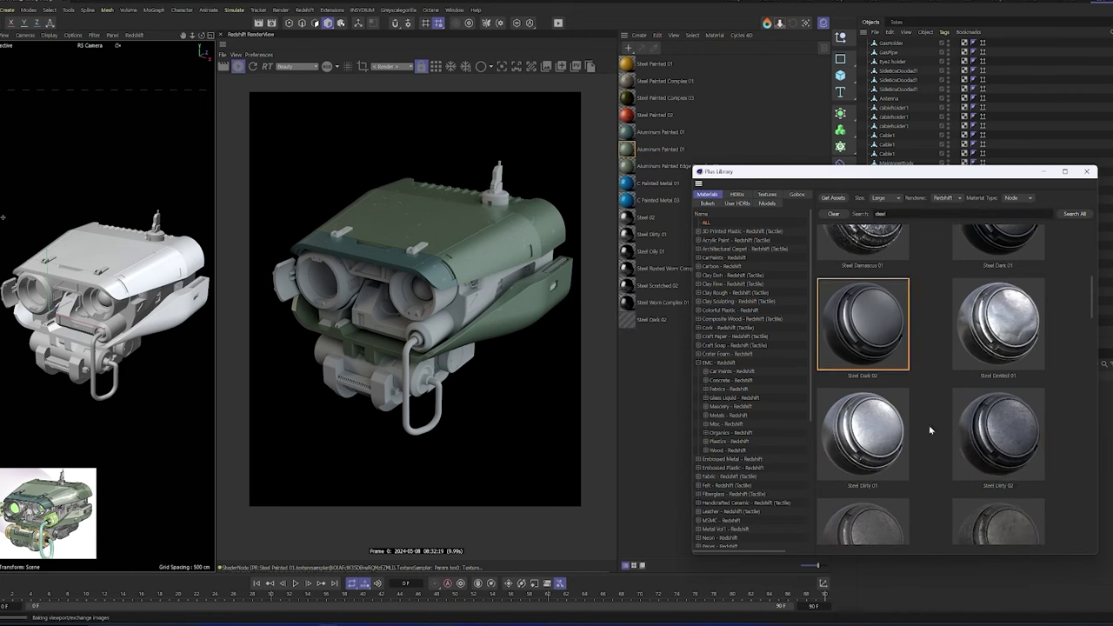
double_click(994, 427)
Apply Steel Rusted Worn Complex 01 and Steel Worn Complex 01 to MainInnerBody
scroll(920, 405, down, 5)
scroll(919, 406, down, 3)
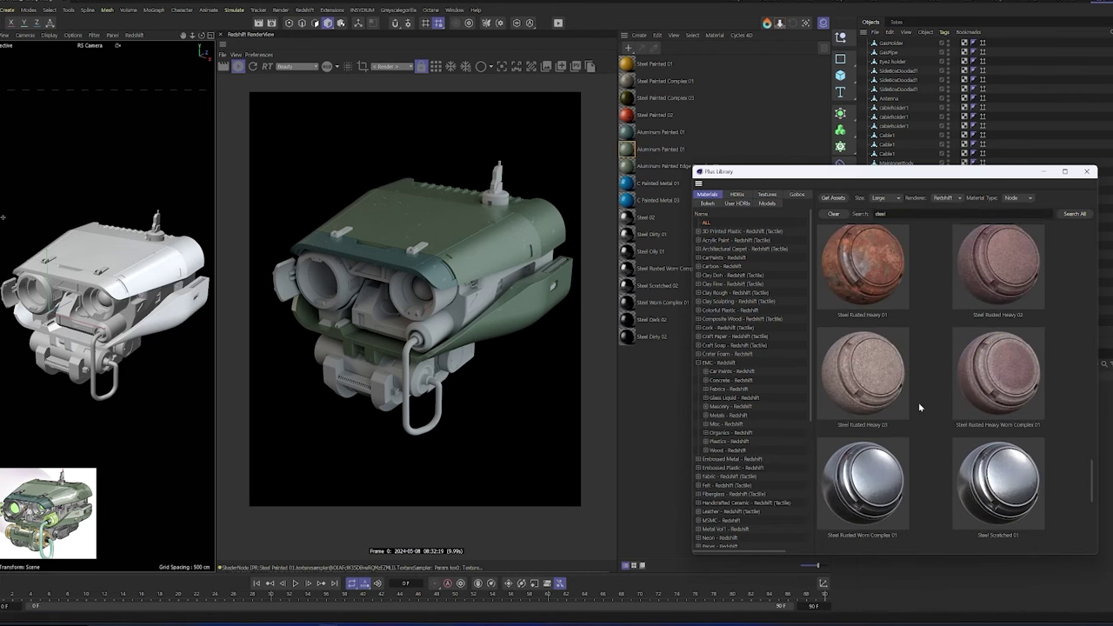
scroll(919, 406, down, 3)
drag(866, 176, 895, 178)
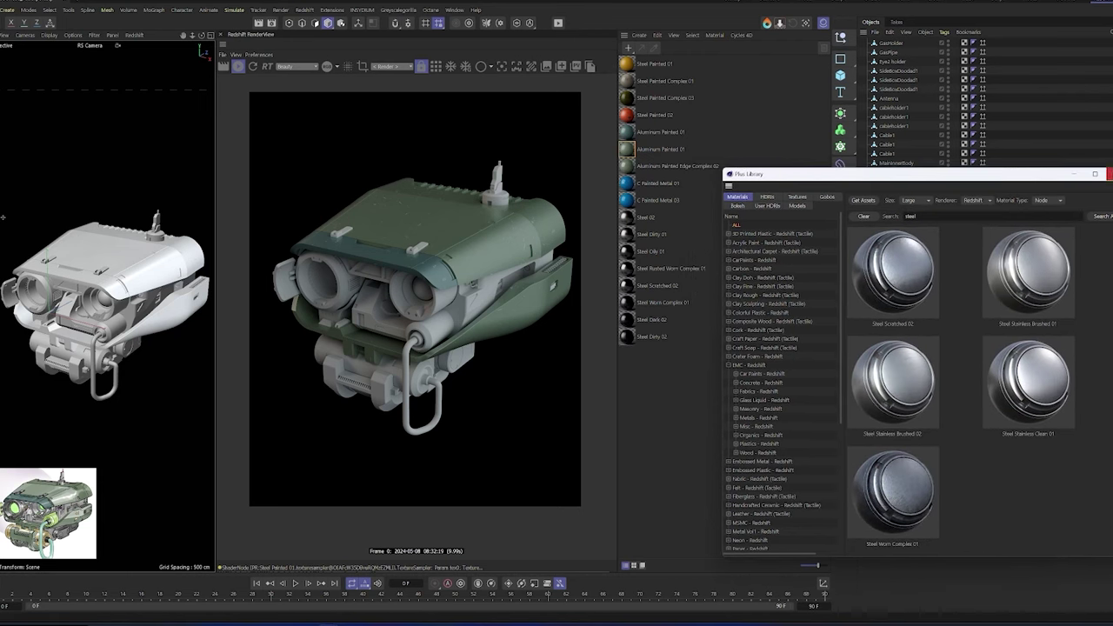
click(668, 253)
drag(627, 268, 133, 312)
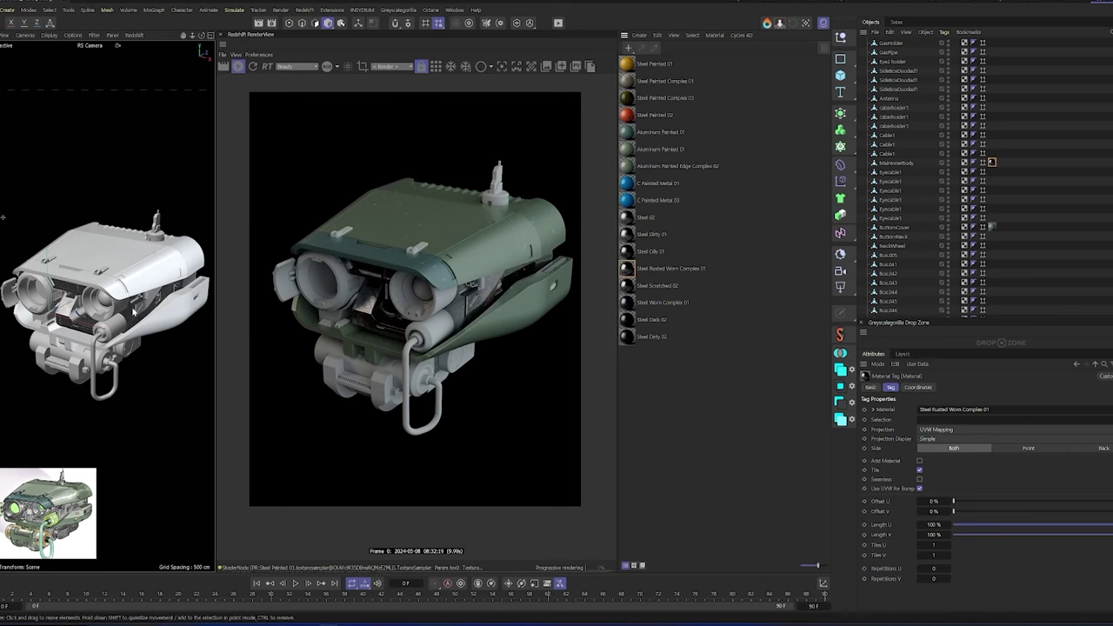
drag(627, 302, 466, 318)
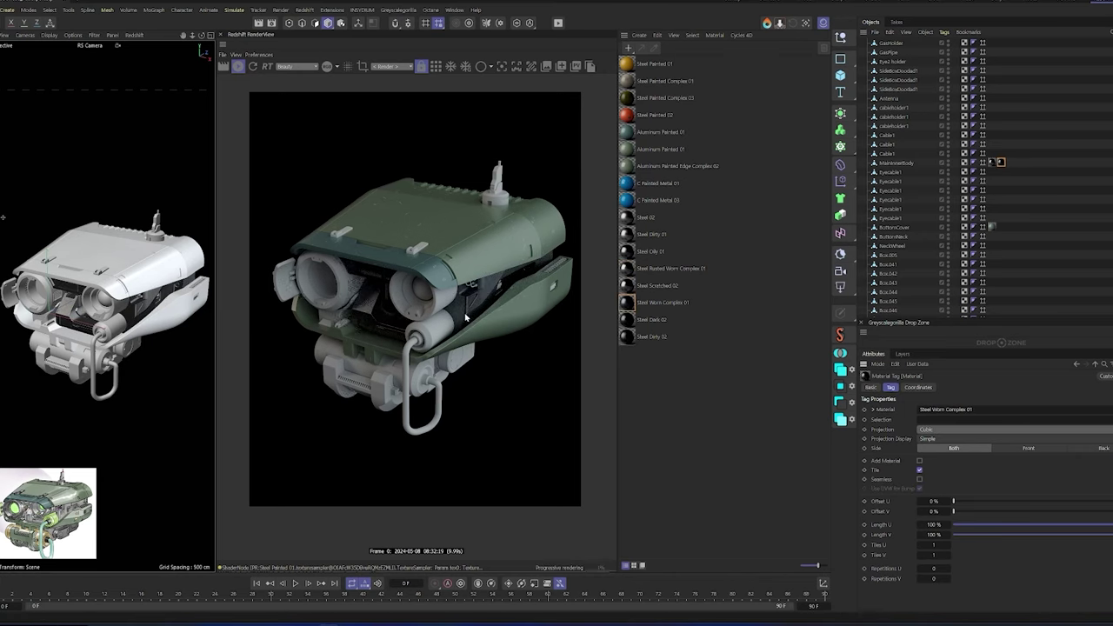
click(992, 161)
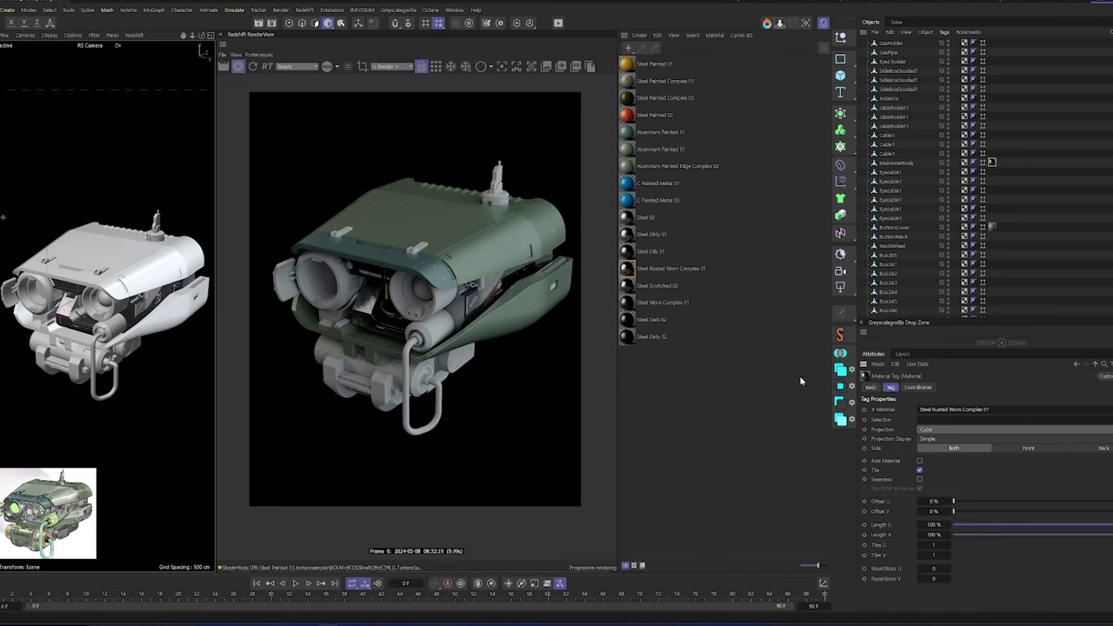
alt+drag(157, 287, 119, 298)
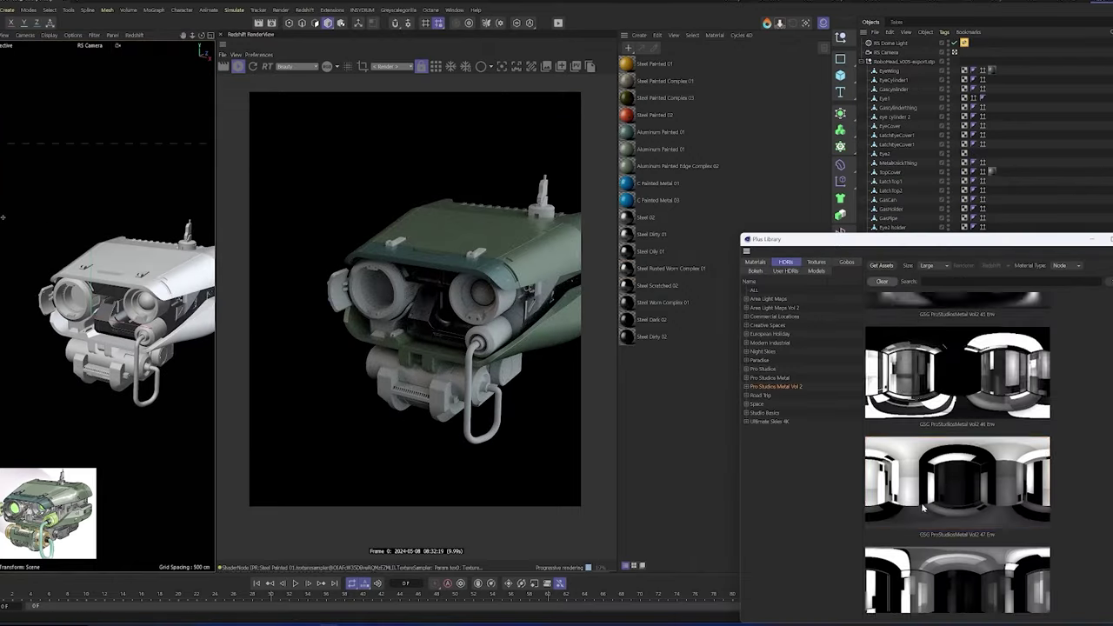
Light the scene with another Pro Studios Metal HDRI dome light and view from a new angle
click(946, 377)
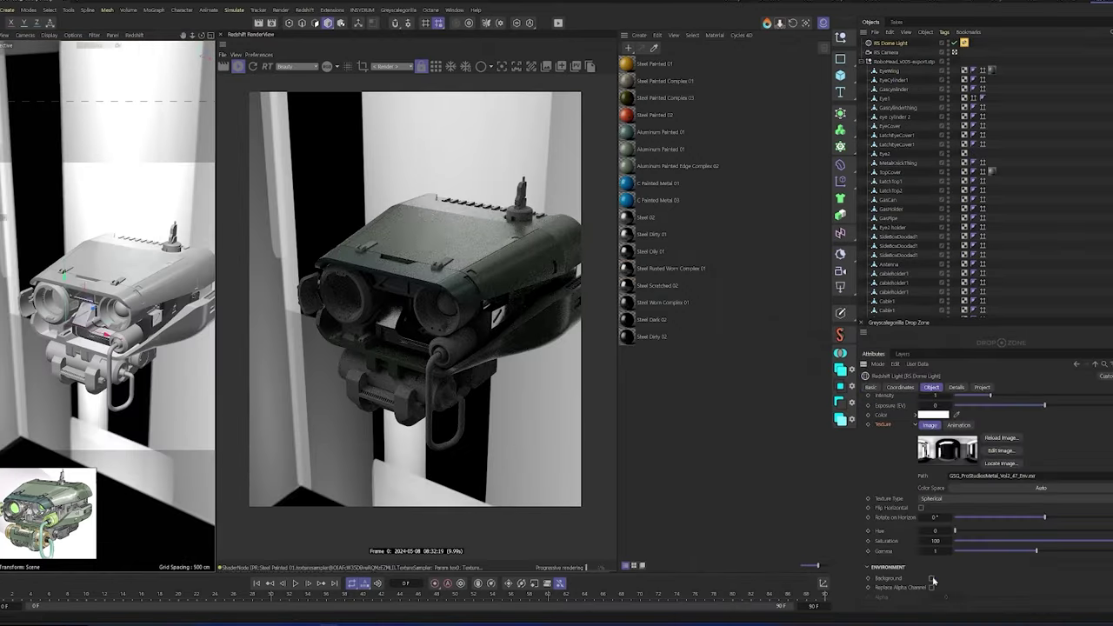
mouse_move(130, 304)
alt+mouse_down()
mouse_move(199, 312)
mouse_move(148, 300)
alt+mouse_up()
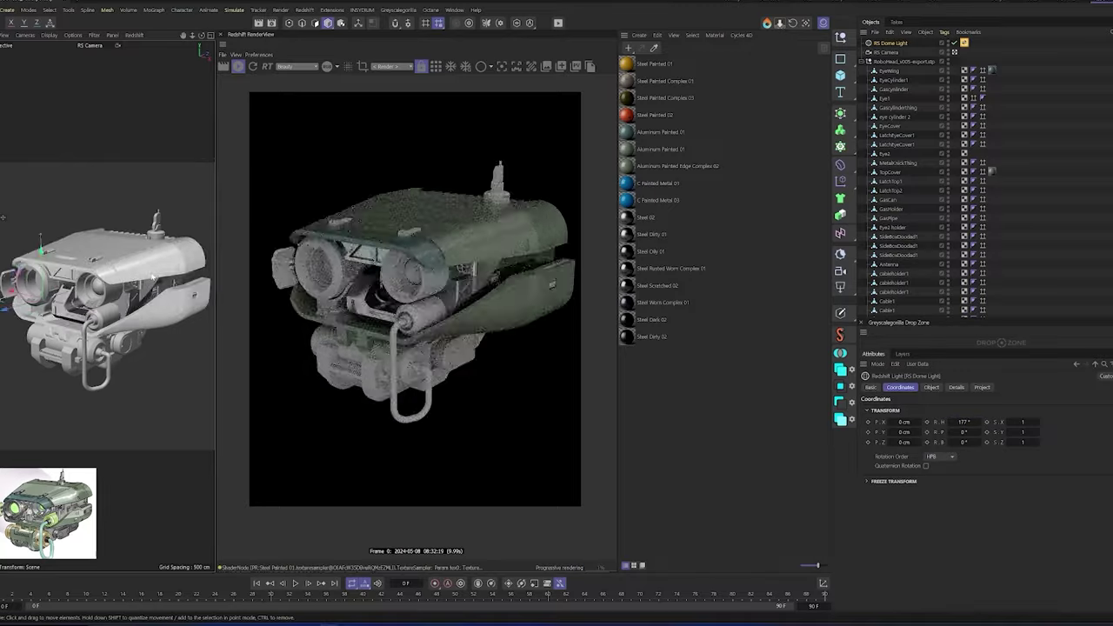
scroll(105, 287, up, 4)
scroll(104, 287, up, 3)
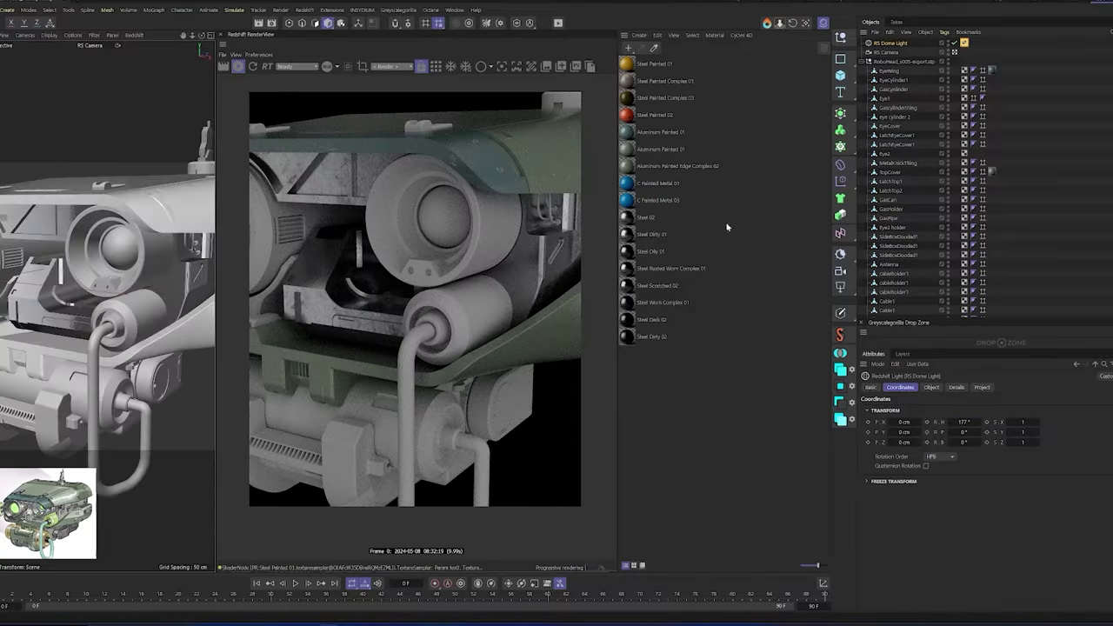
Apply Steel Scratched 02 to the eye cylinder
drag(626, 302, 992, 79)
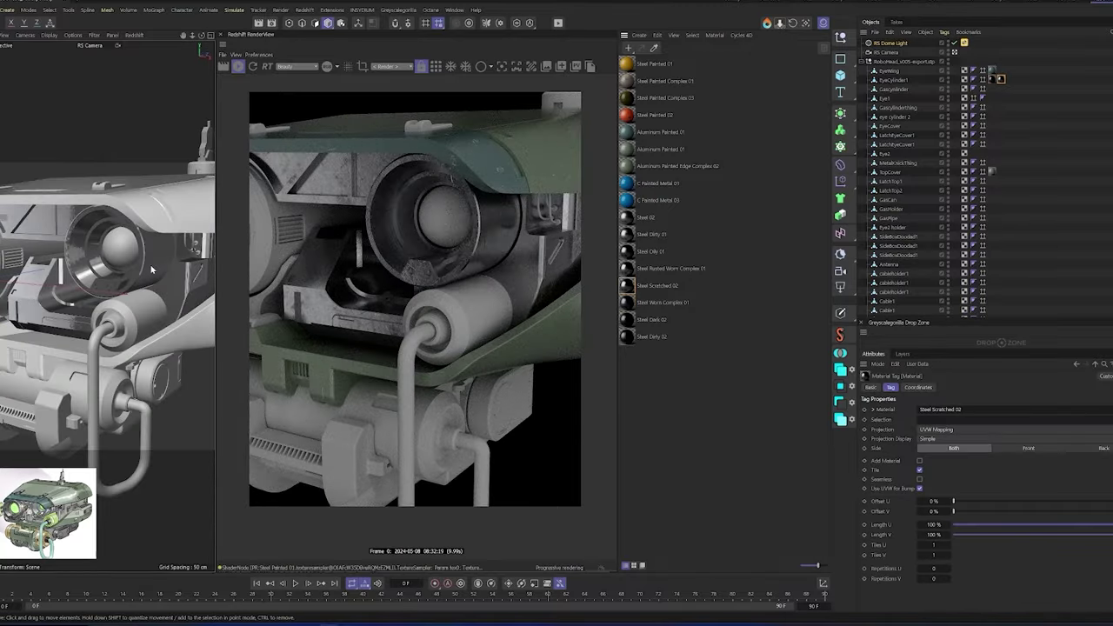
drag(626, 286, 534, 373)
alt+drag(149, 238, 122, 287)
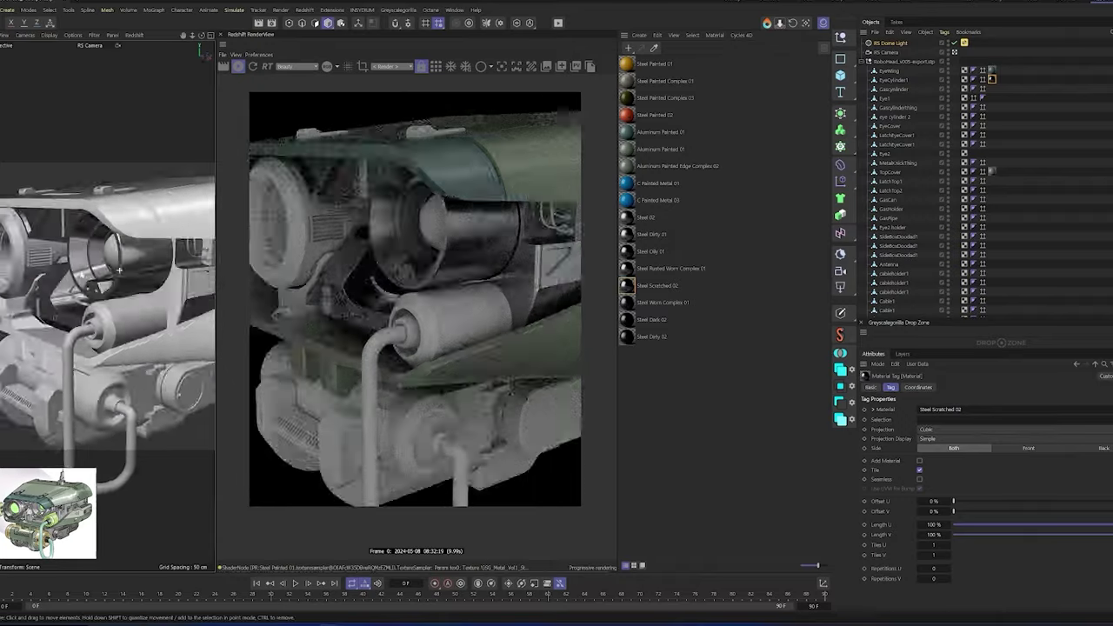
Create a new material and raise its Emission Weight to about 1.366 so the eye glows
click(628, 81)
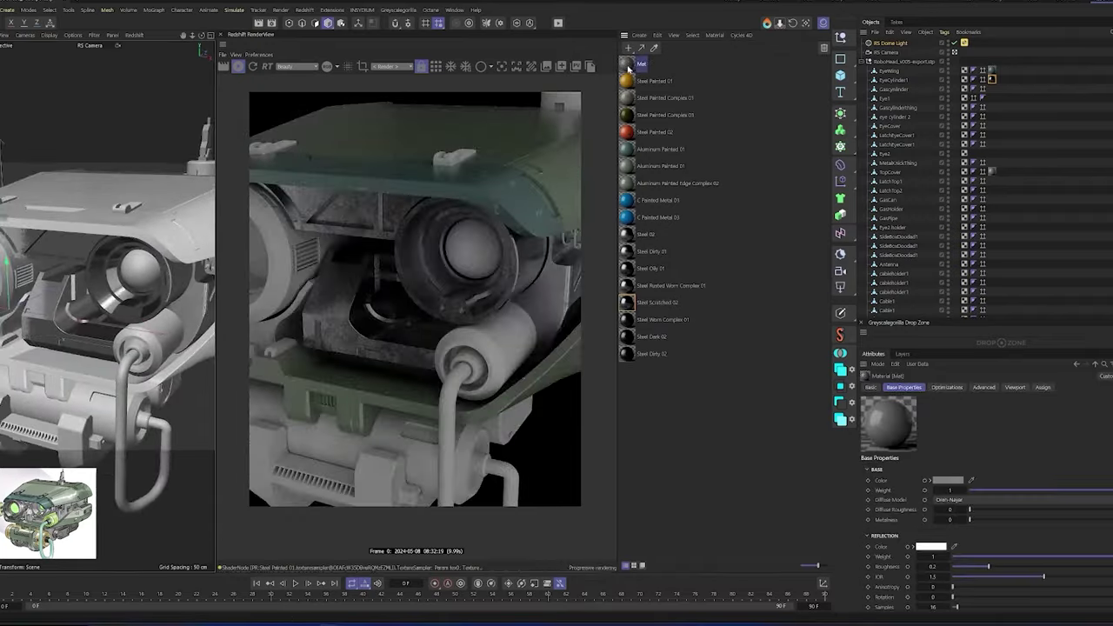
double_click(628, 81)
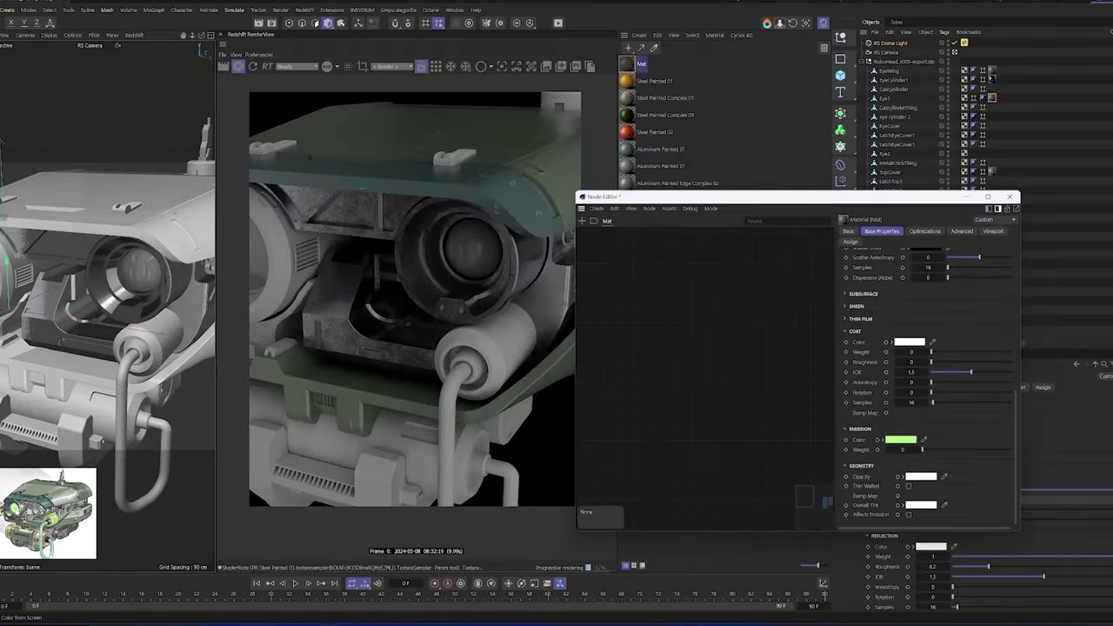
drag(925, 450, 984, 450)
alt+drag(173, 287, 160, 311)
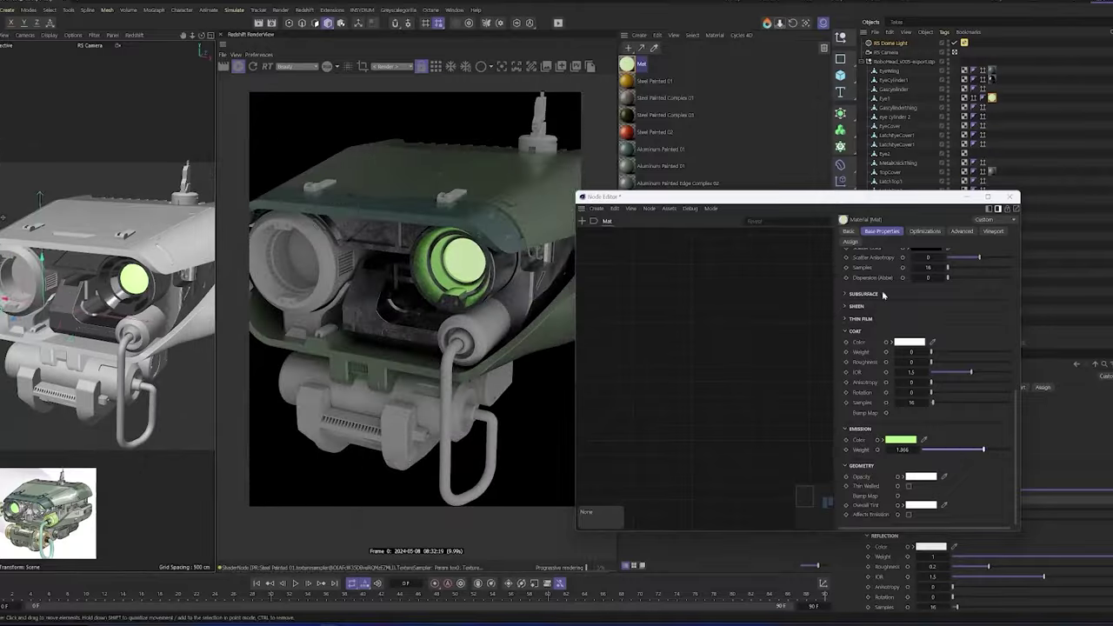
click(116, 274)
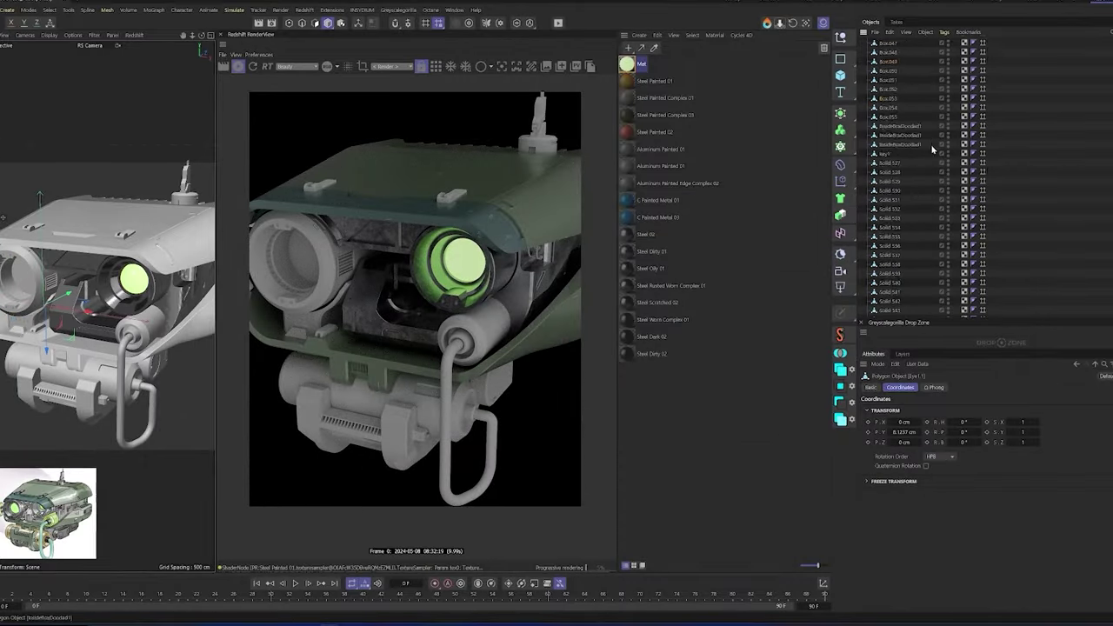
scroll(908, 44, down, 2)
scroll(907, 44, down, 2)
scroll(907, 44, down, 2)
scroll(907, 43, up, 3)
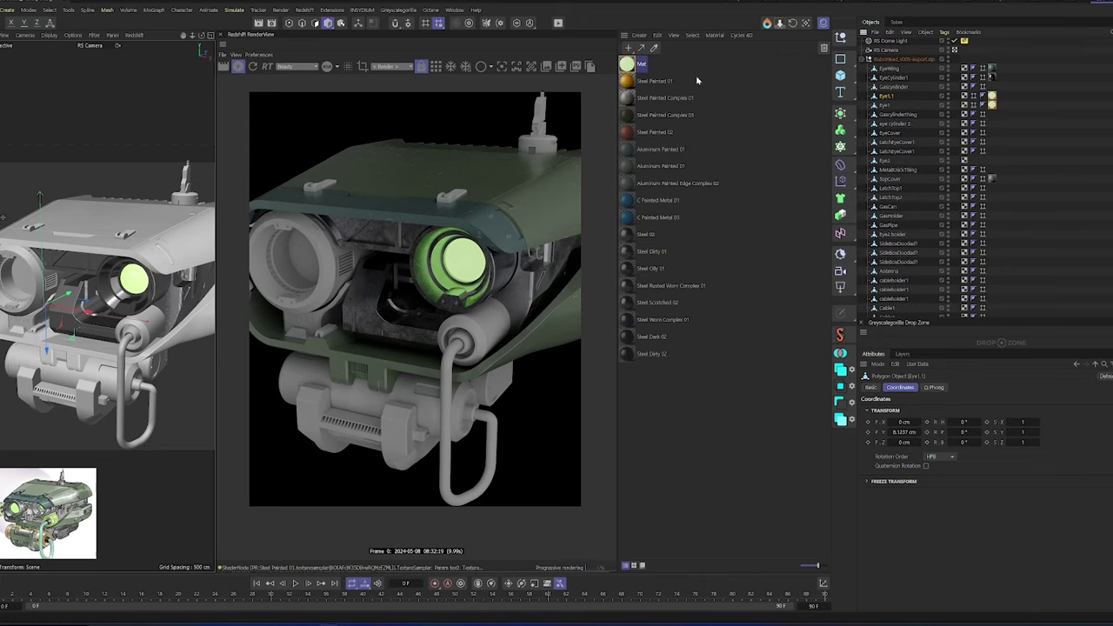
Create a Glass material and enable Geometry > Thin Walled on it
key(ctrl+n)
double_click(642, 62)
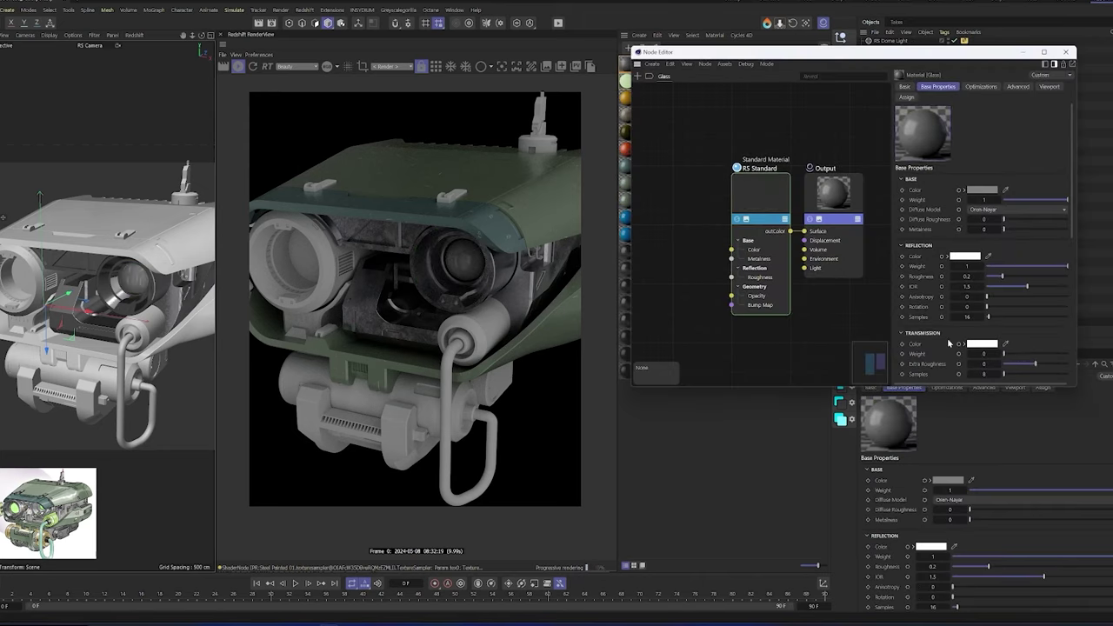
click(964, 342)
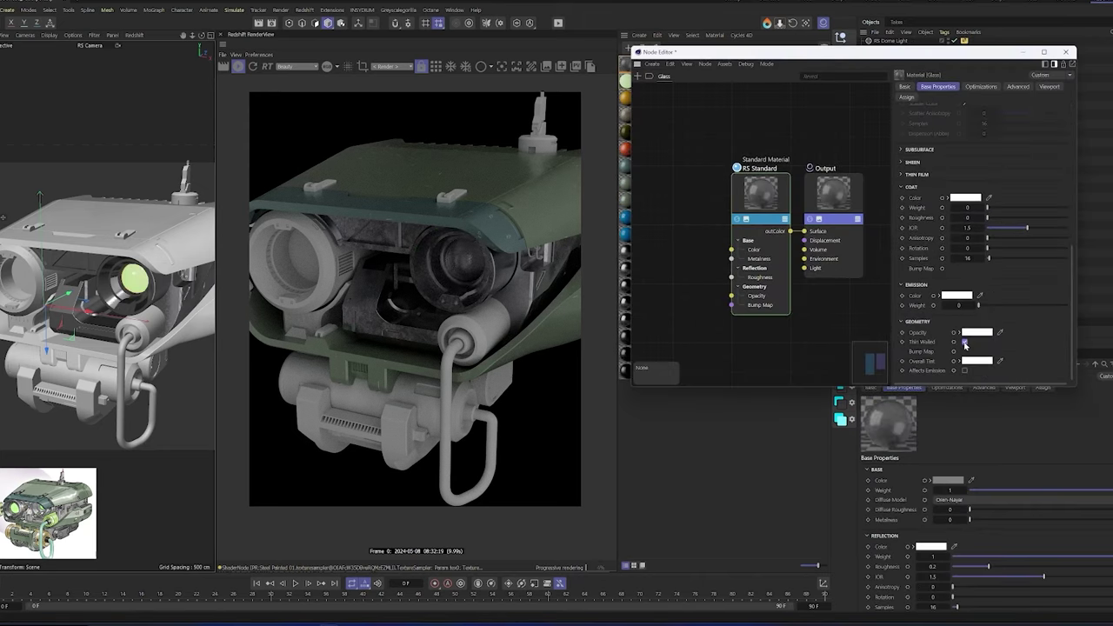
click(1068, 51)
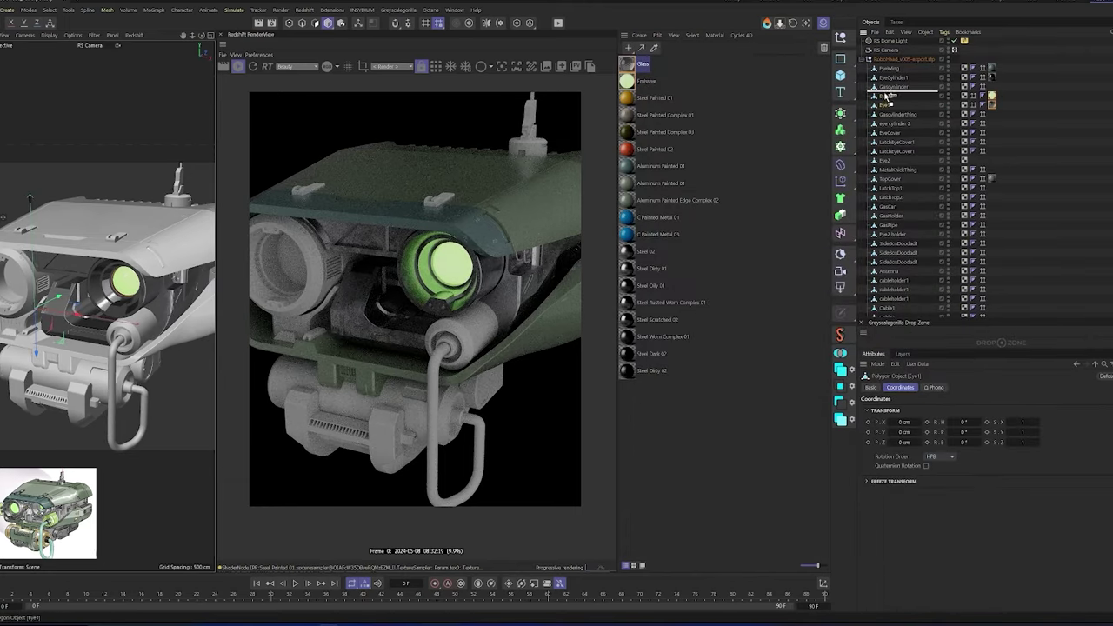
double_click(992, 95)
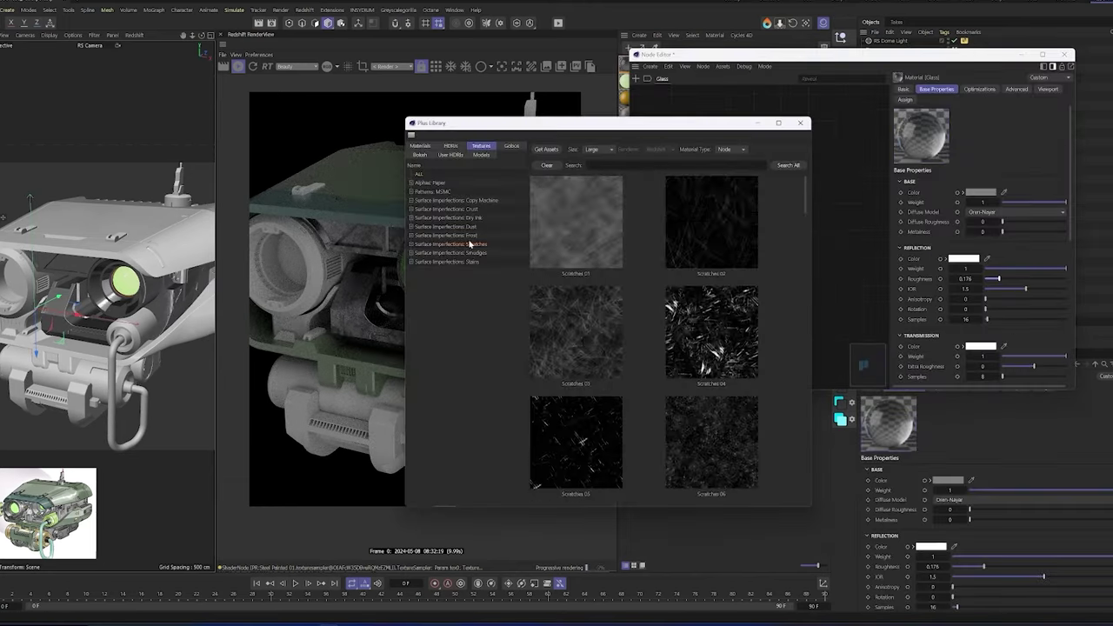
Wire Scratches 04 through an Invert node into the Glass material's Roughness and Transmission Weight
mouse_move(345, 315)
mouse_down()
mouse_move(659, 174)
mouse_move(648, 208)
mouse_move(687, 257)
mouse_up()
key(shift+c)
text(inver)
key(Escape)
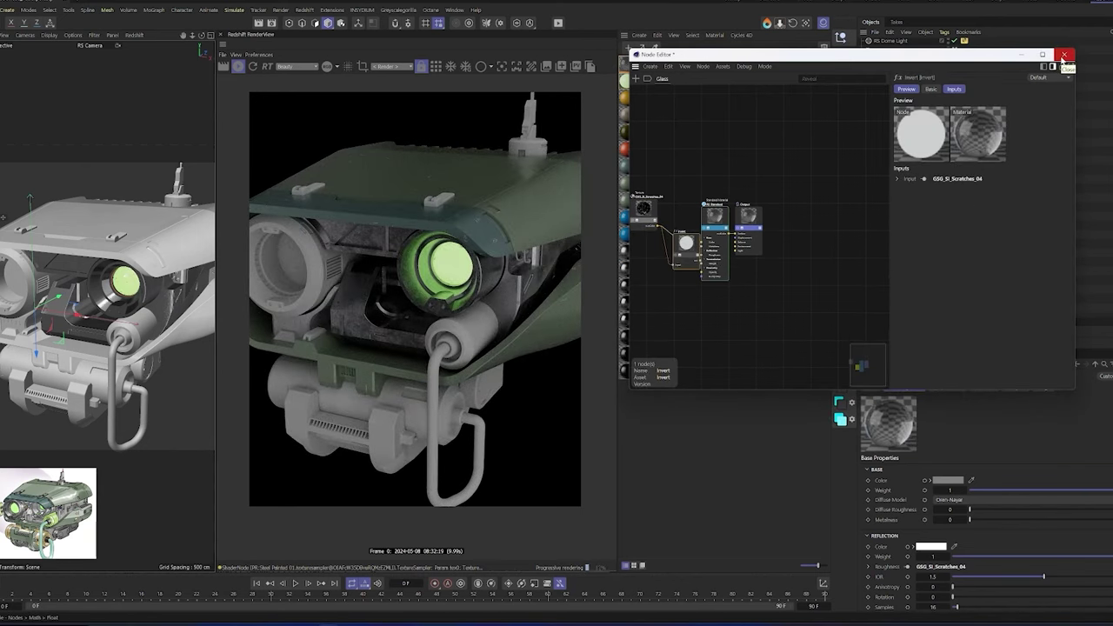
click(1064, 57)
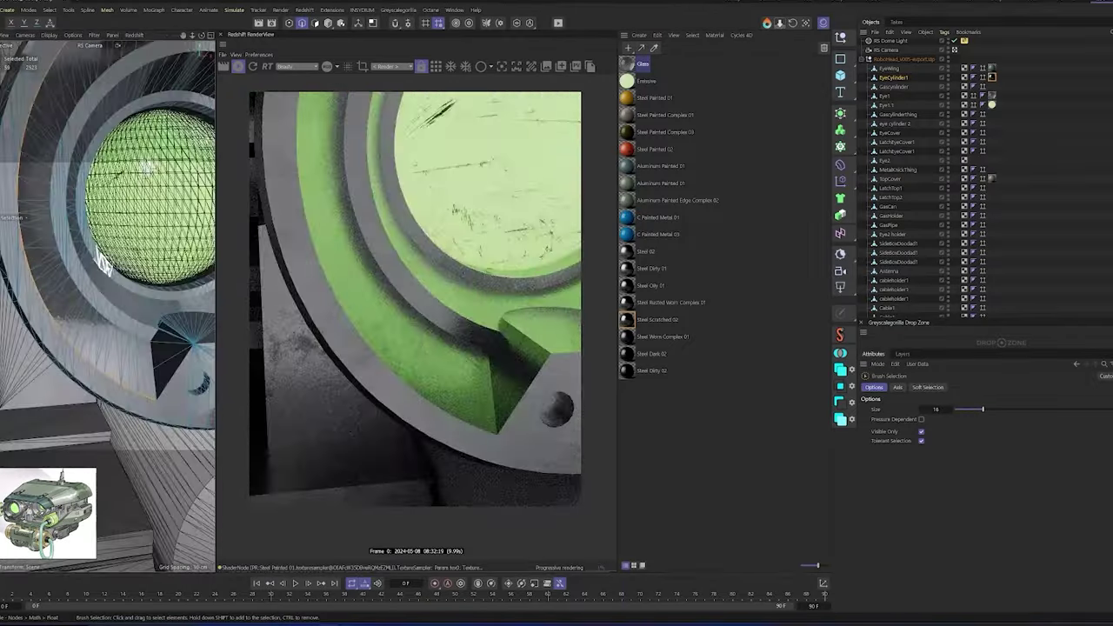
Bevel EyeCylinder1's path-selected edges with a Bevel deformer limited to its Edge Selection tag
key(u)
key(m)
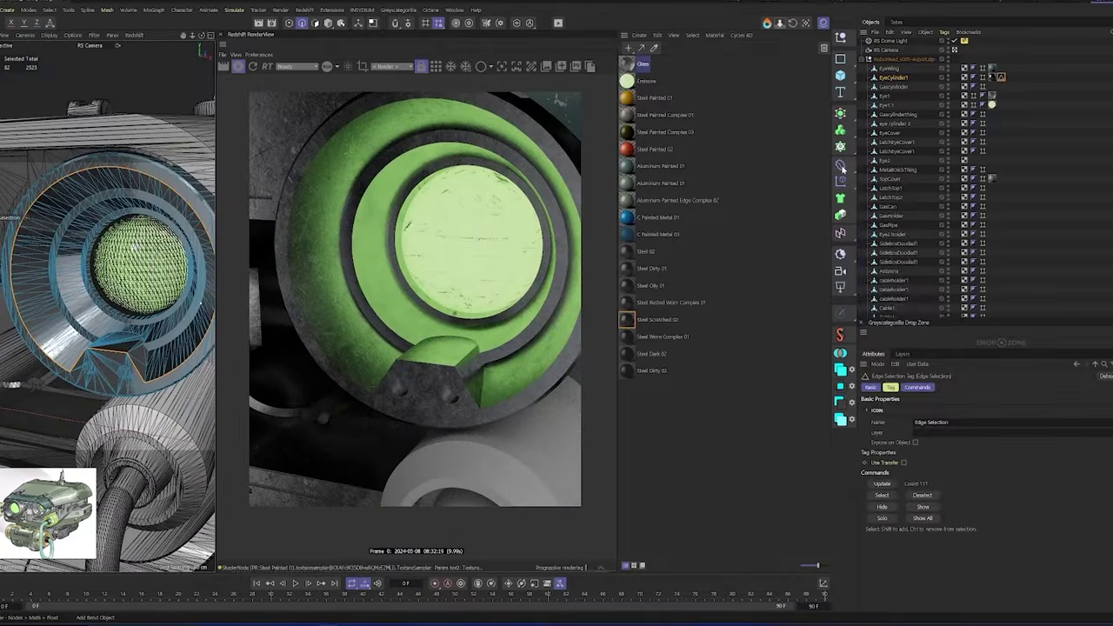
click(841, 167)
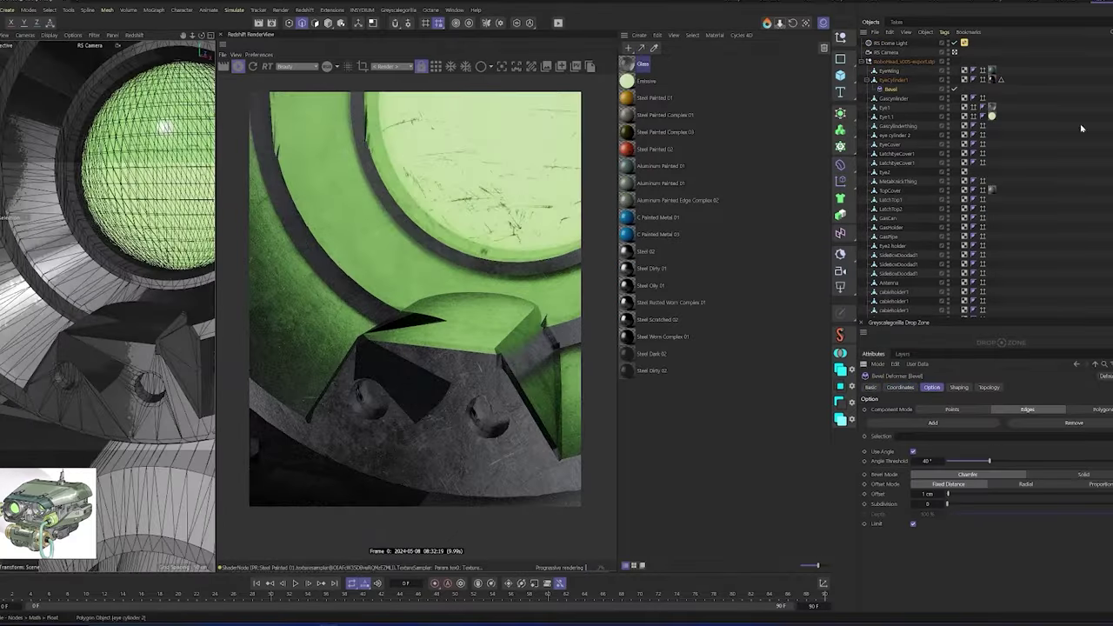
drag(1001, 79, 922, 436)
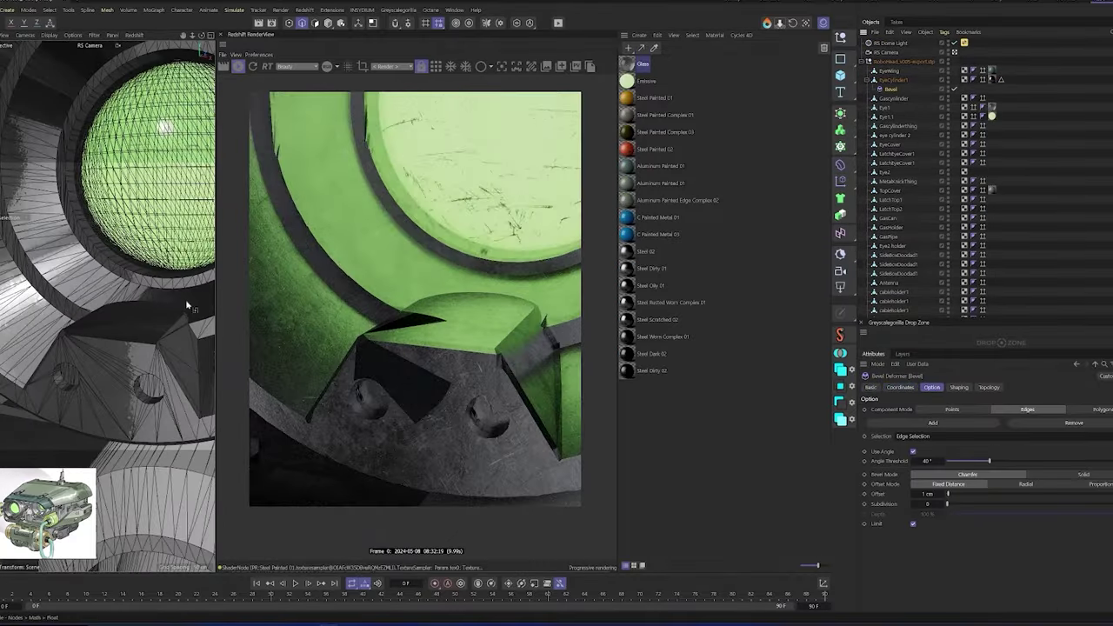
click(959, 488)
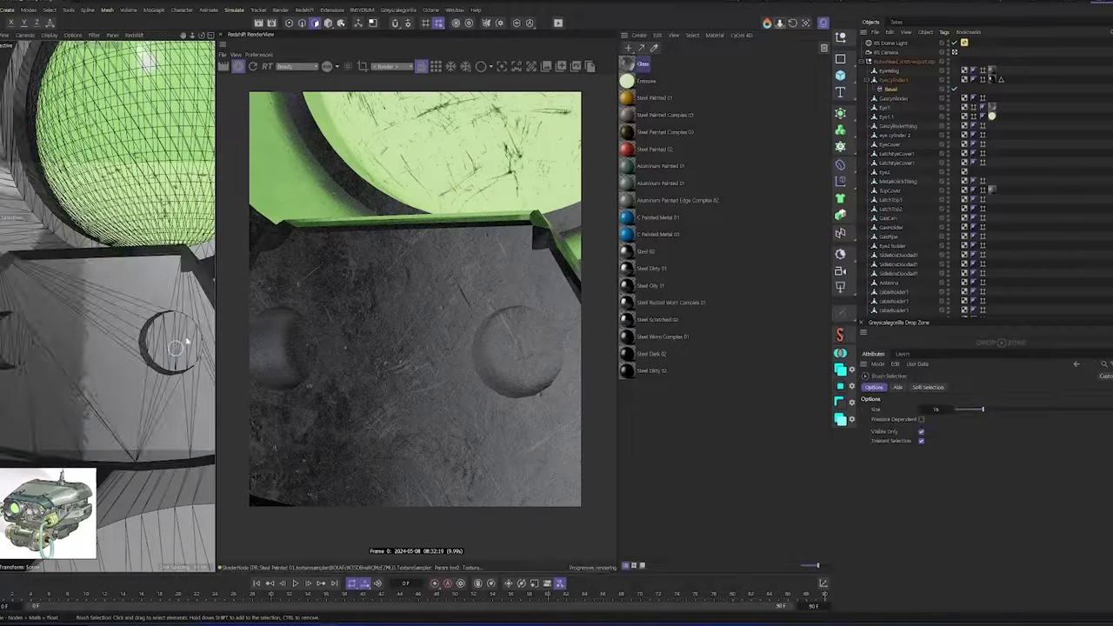
click(158, 345)
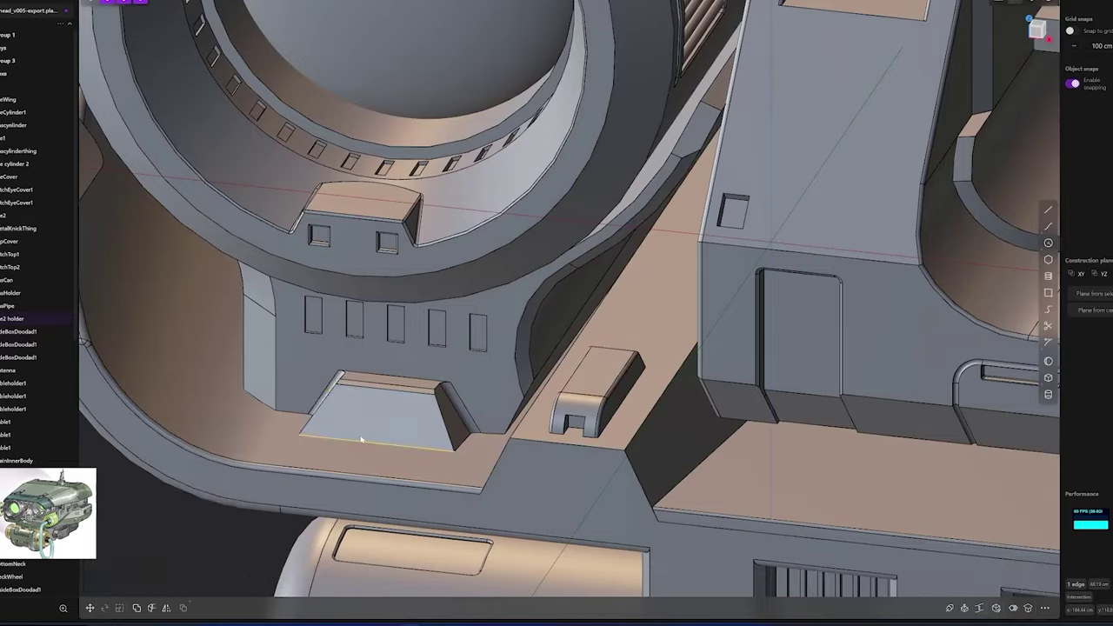
Fillet the selected tab edge near the eye housings
key(f)
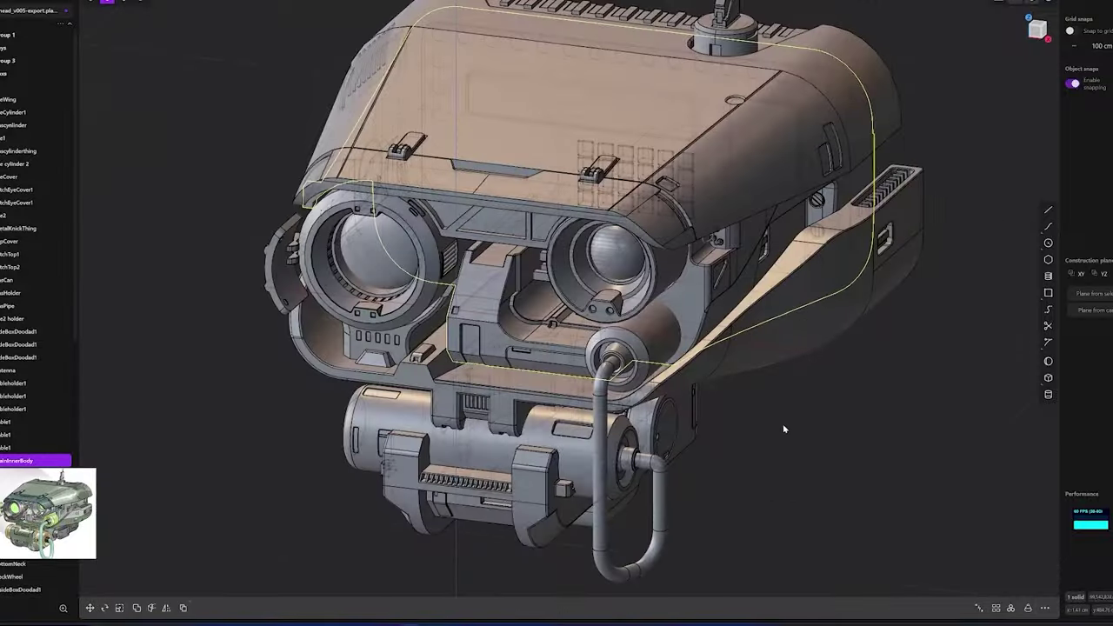
Orbit the model round to the side slot in the head's top shell
middle_drag(783, 429, 406, 359)
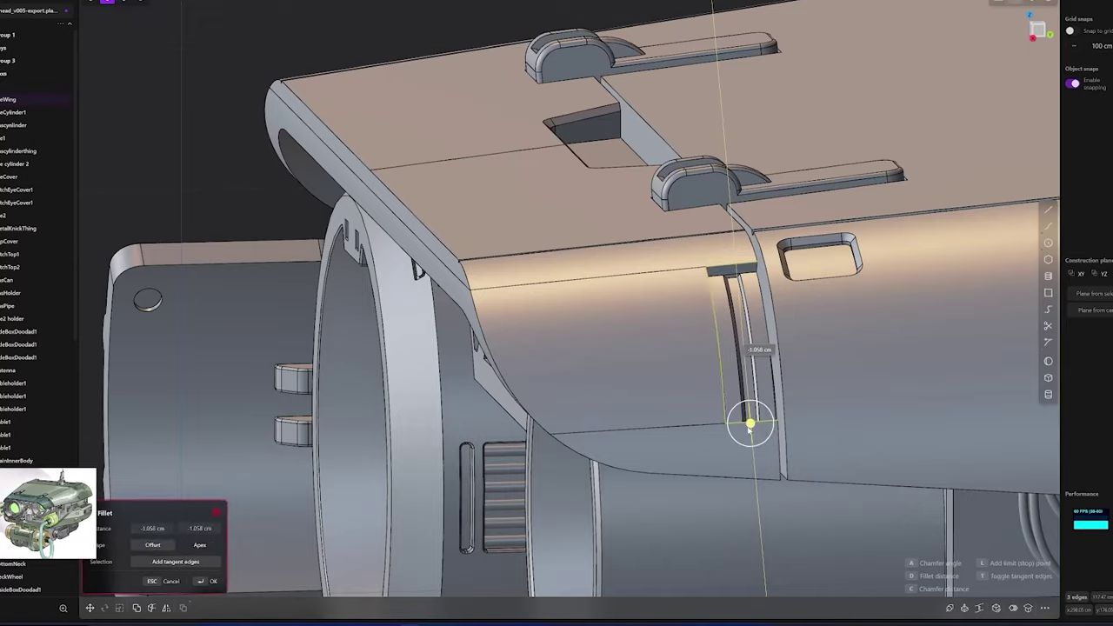
mouse_move(750, 415)
middle_down()
mouse_move(614, 313)
mouse_move(509, 334)
middle_up()
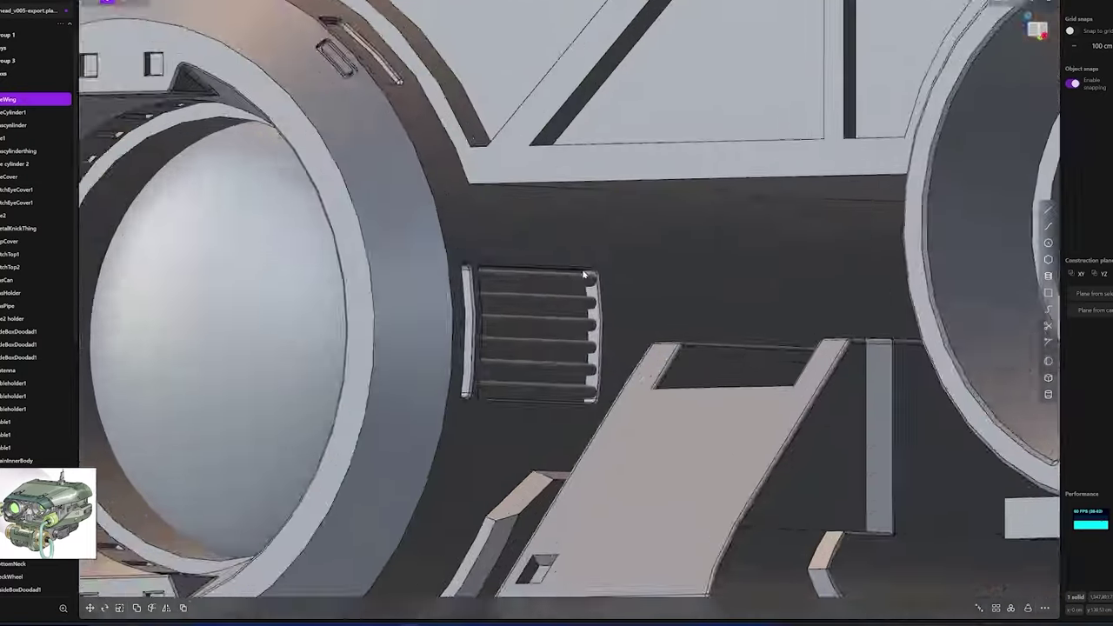
mouse_move(800, 270)
middle_down()
mouse_move(848, 335)
mouse_move(451, 331)
middle_up()
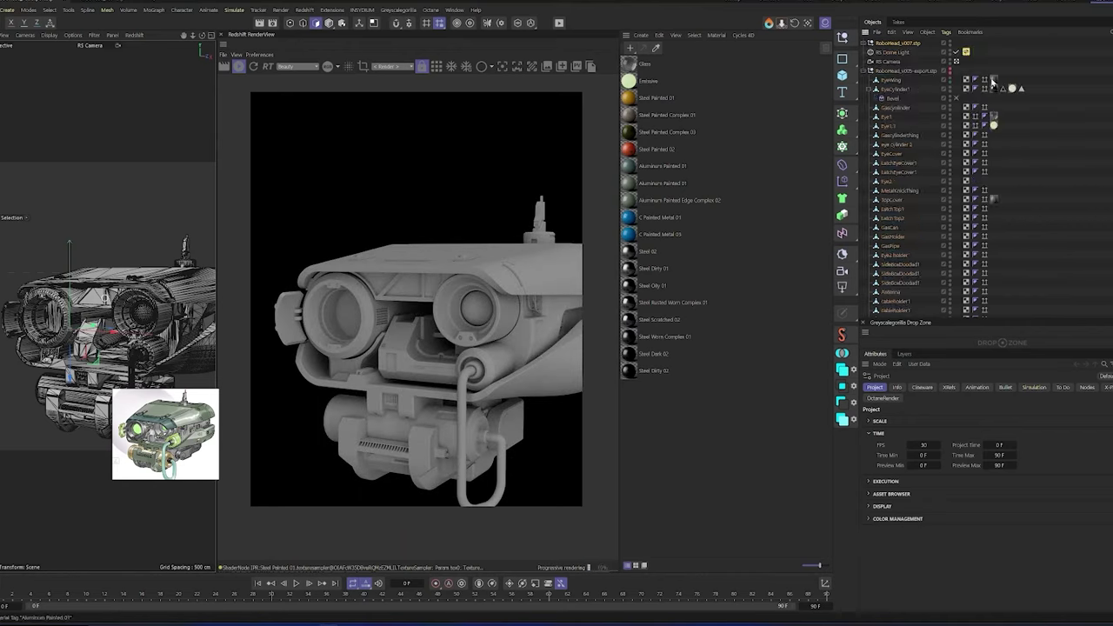
Apply Aluminum Painted 01 to the model and move its tag up to the RoboHead root
drag(864, 28, 787, 36)
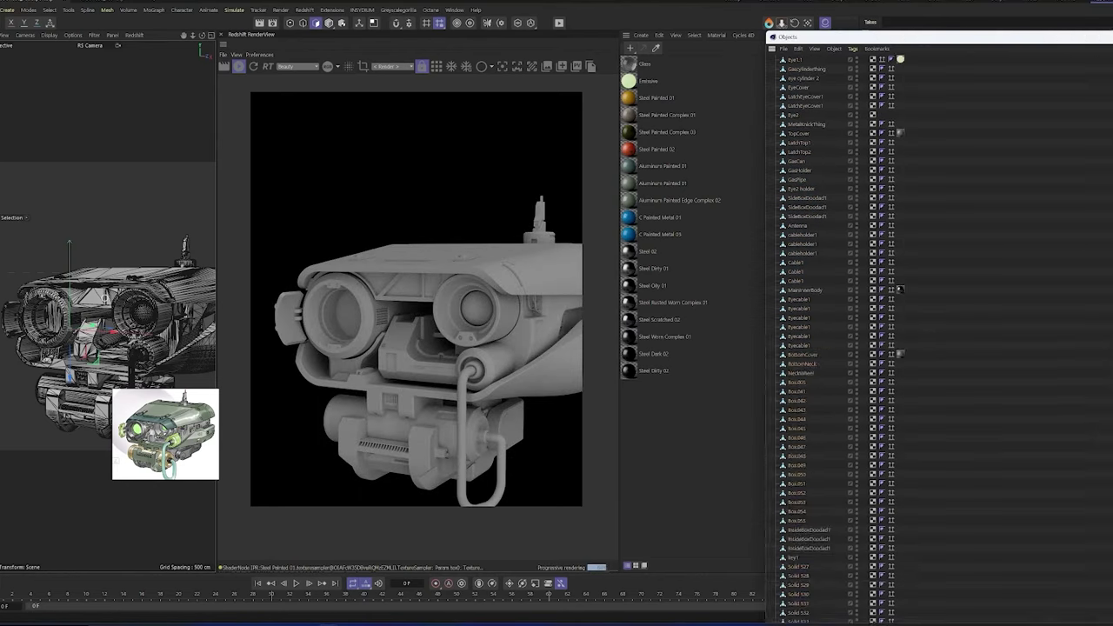
click(1080, 43)
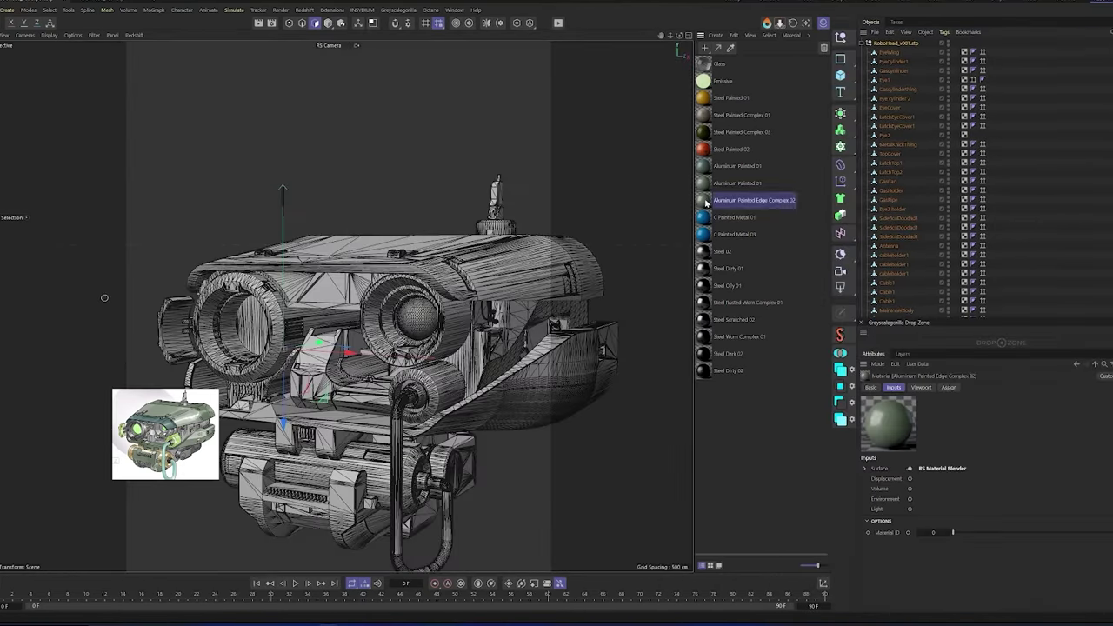
drag(704, 182, 435, 258)
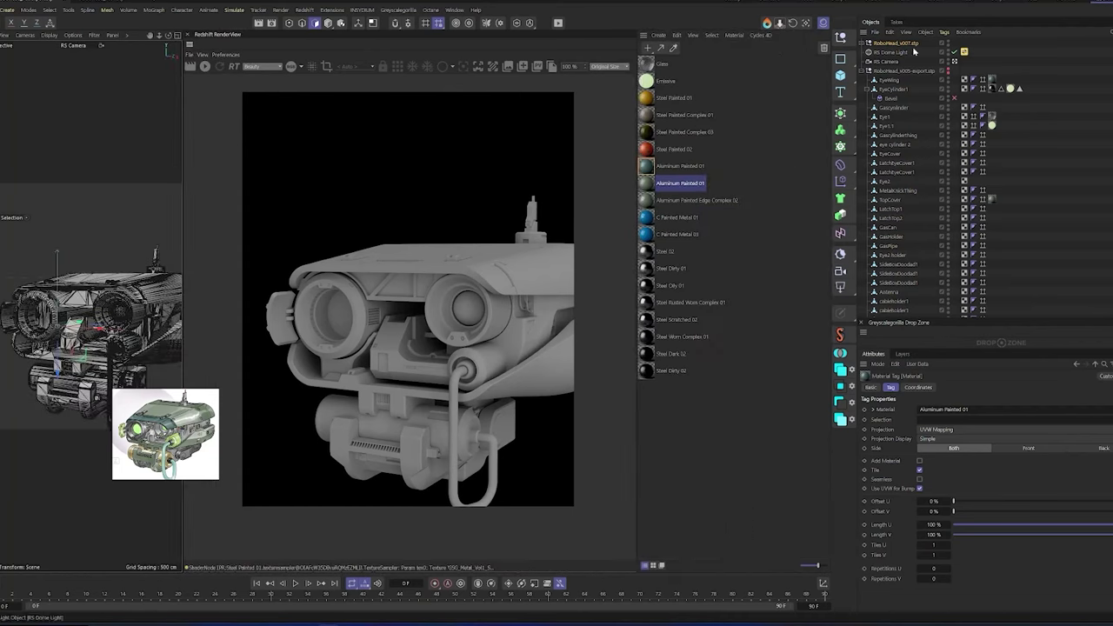
click(77, 294)
alt+drag(77, 294, 53, 287)
click(992, 177)
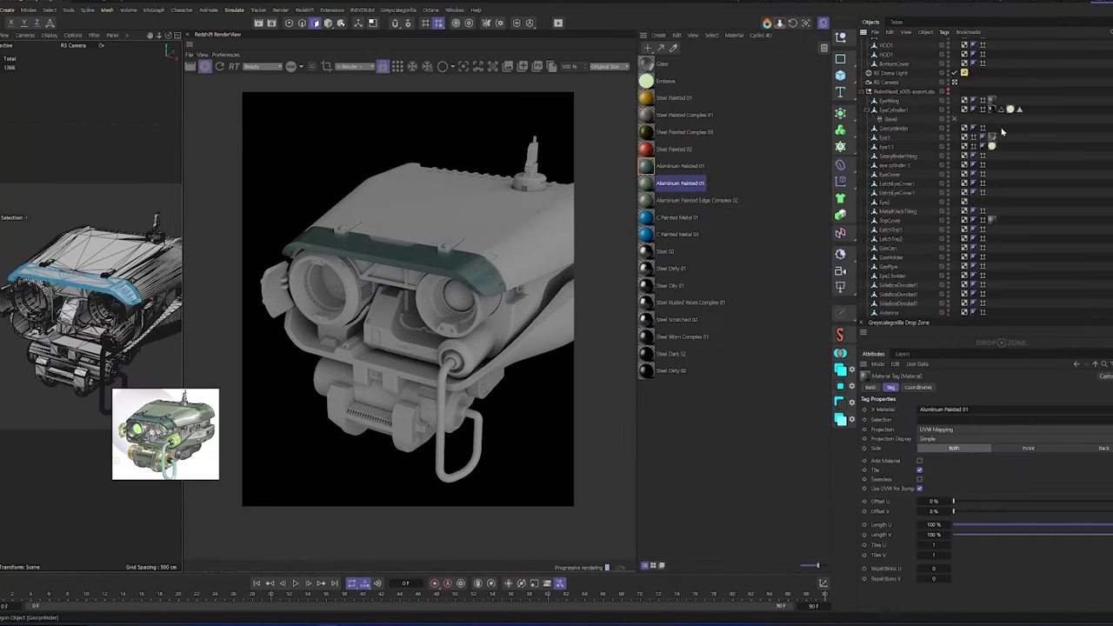
drag(992, 178, 990, 52)
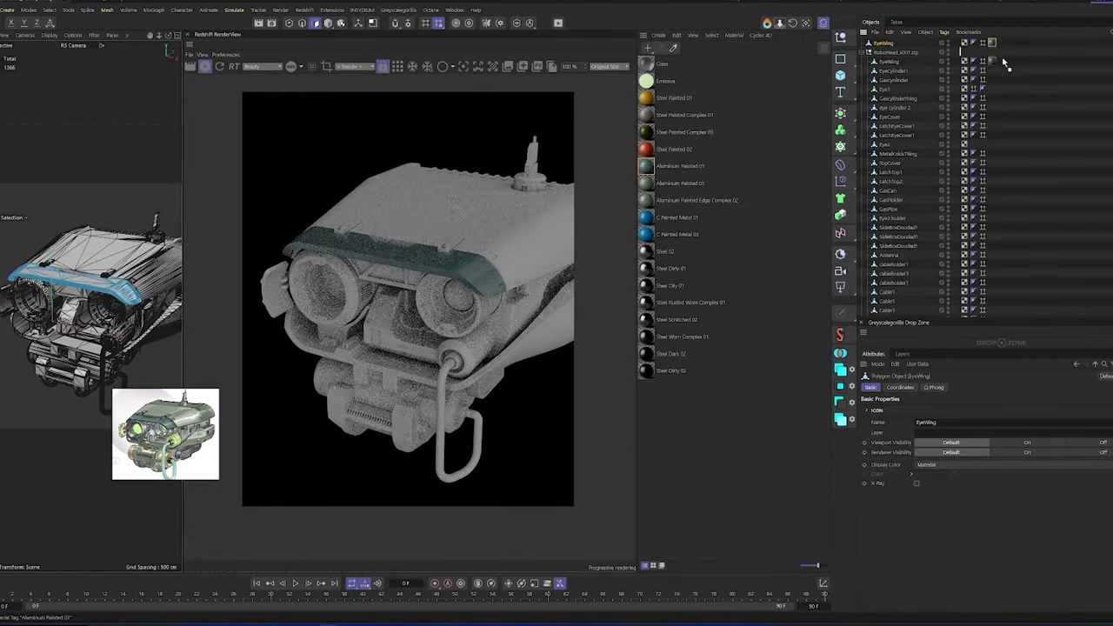
Delete the Bevel deformer and select all of the eye cylinder's tags
key(Delete)
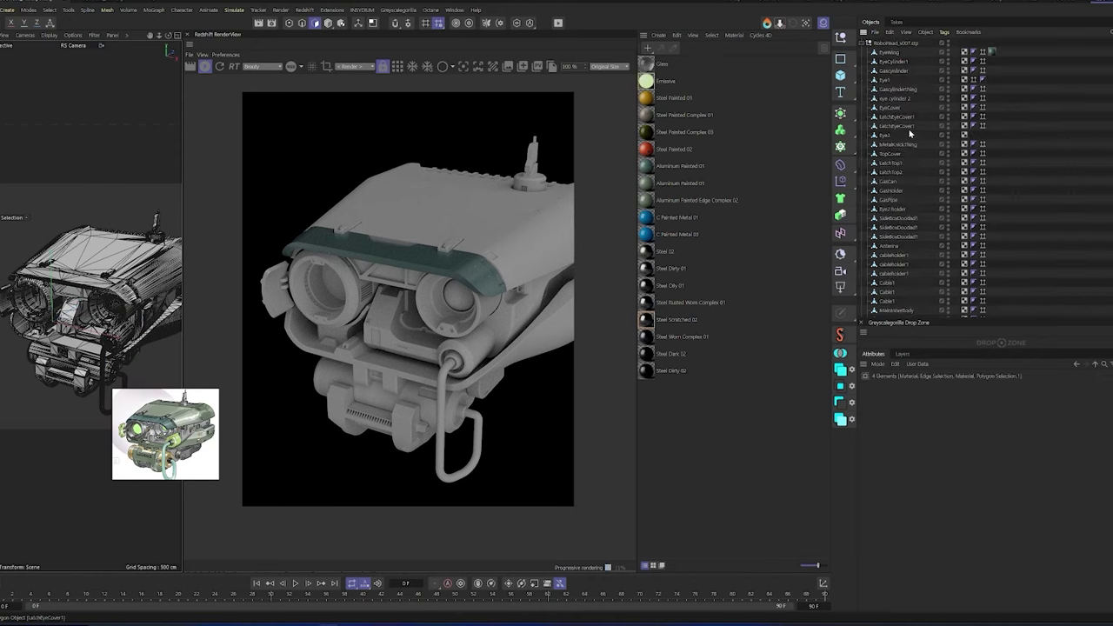
right_click(994, 174)
click(1025, 273)
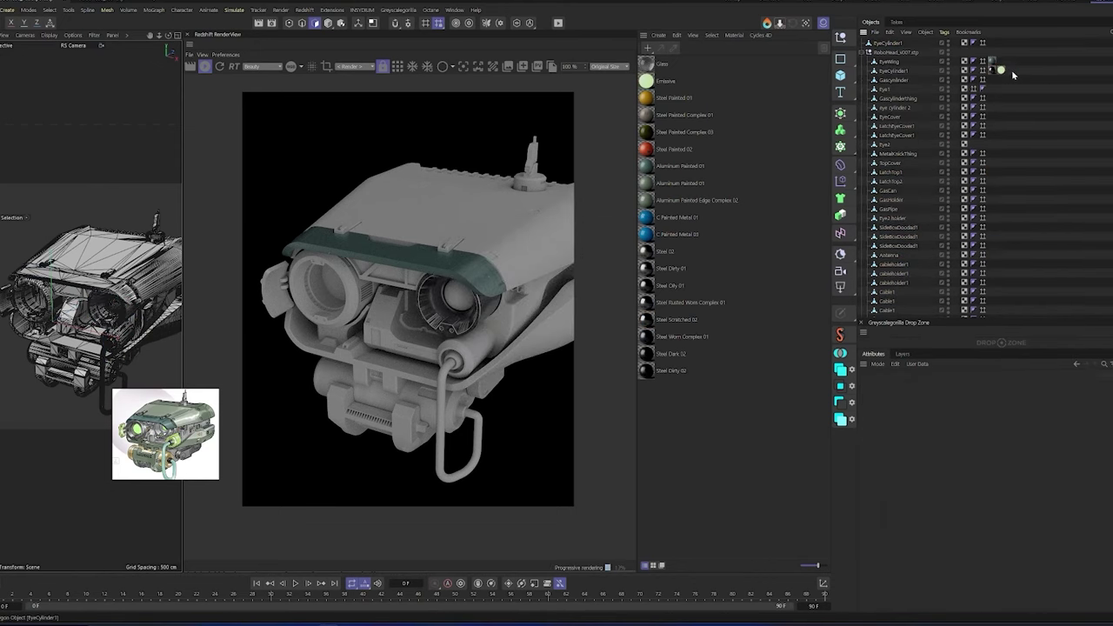
scroll(927, 76, down, 1)
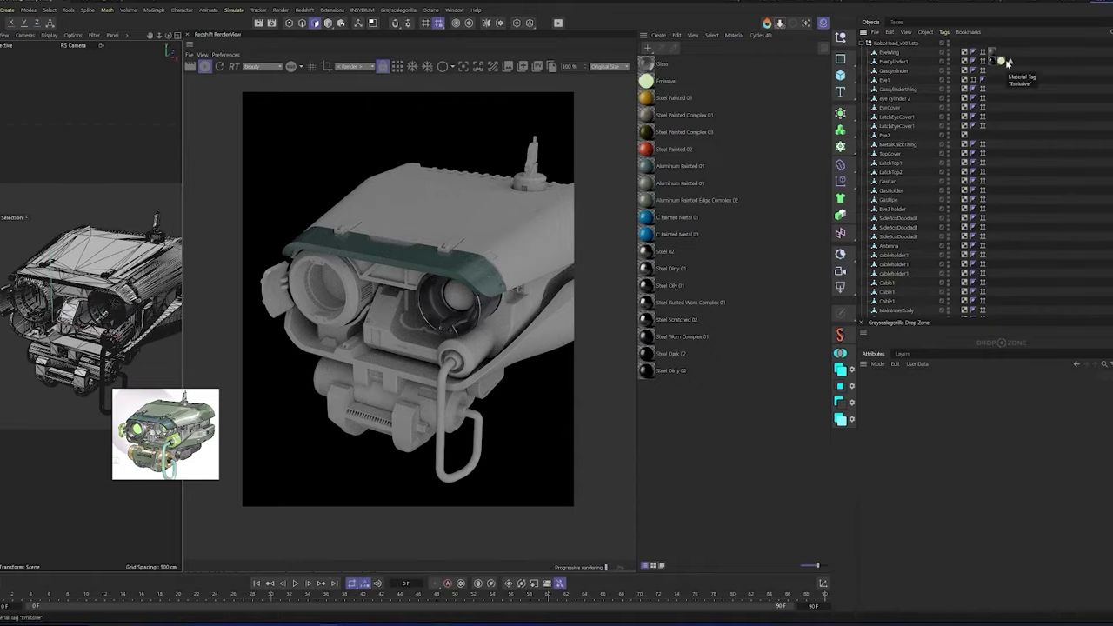
Frame EyeCylinder1, check its Emissive tag, and apply the Emissive material to Eye1
click(102, 322)
key(o)
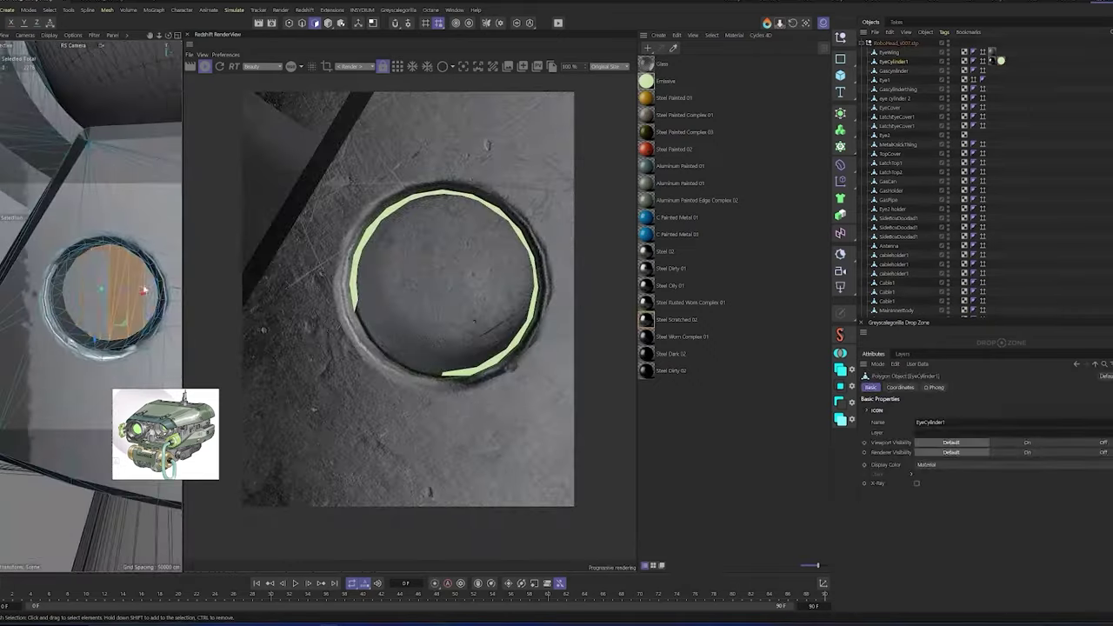
alt+drag(72, 298, 142, 303)
click(872, 84)
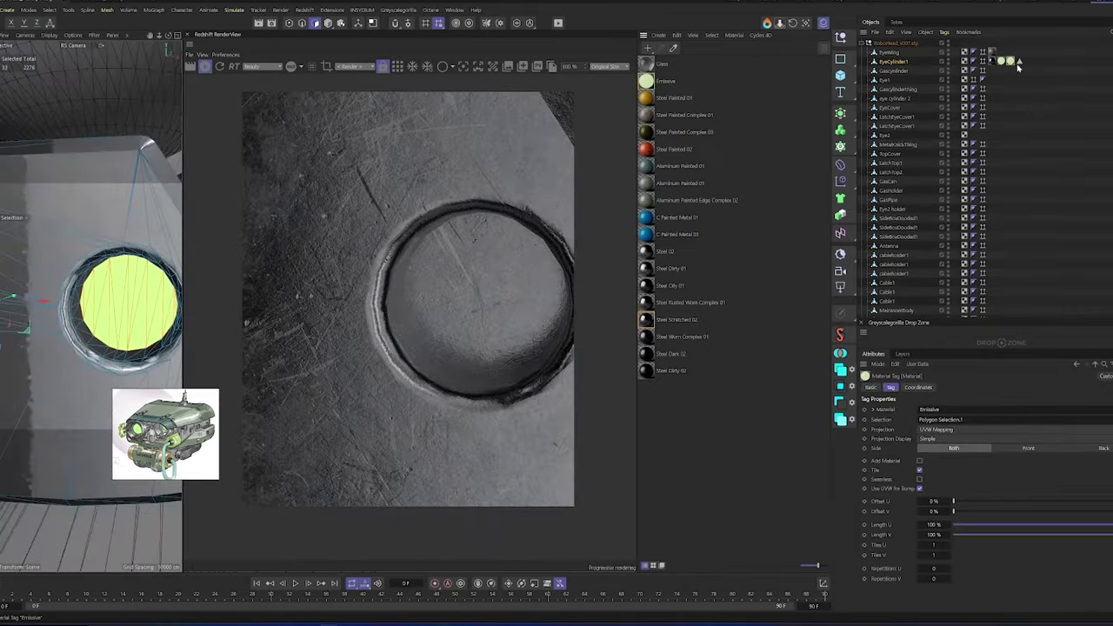
scroll(902, 269, up, 10)
click(884, 80)
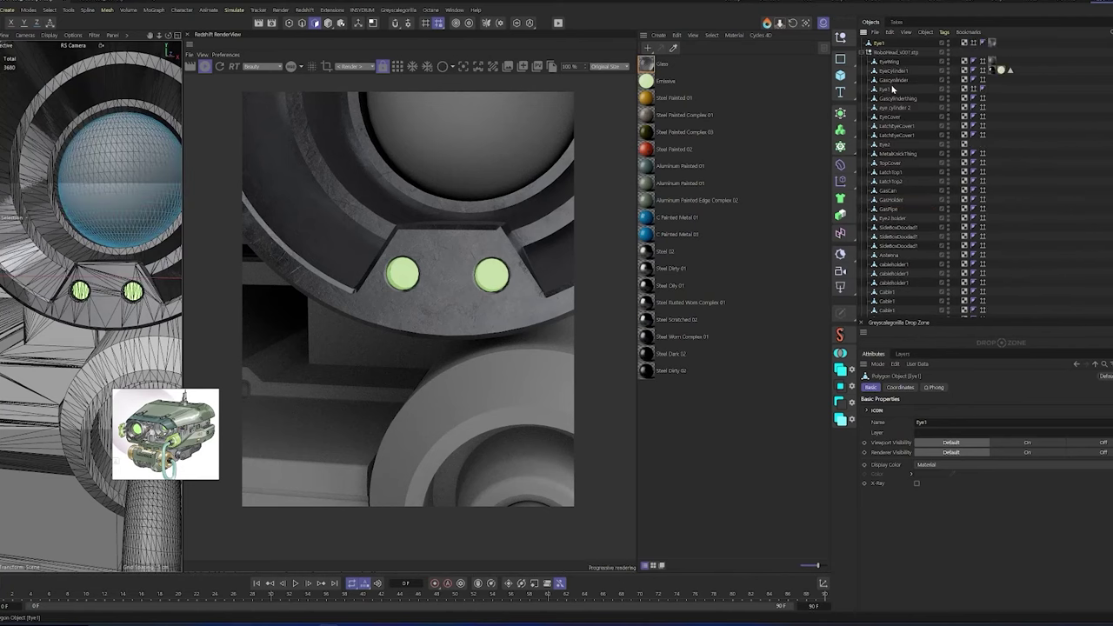
drag(646, 81, 881, 89)
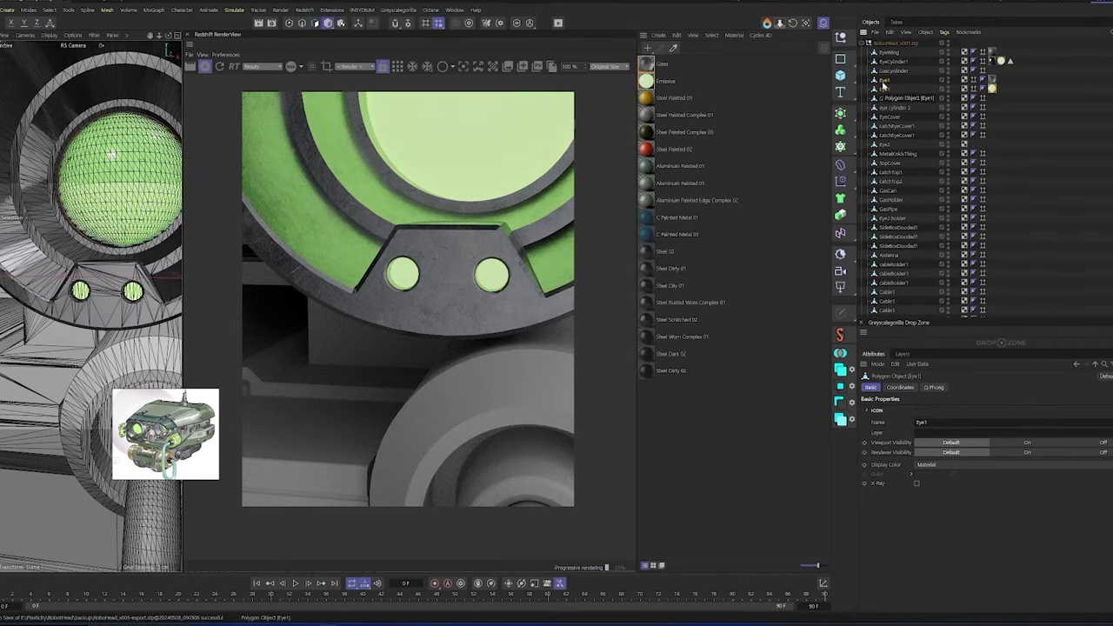
middle_click(134, 188)
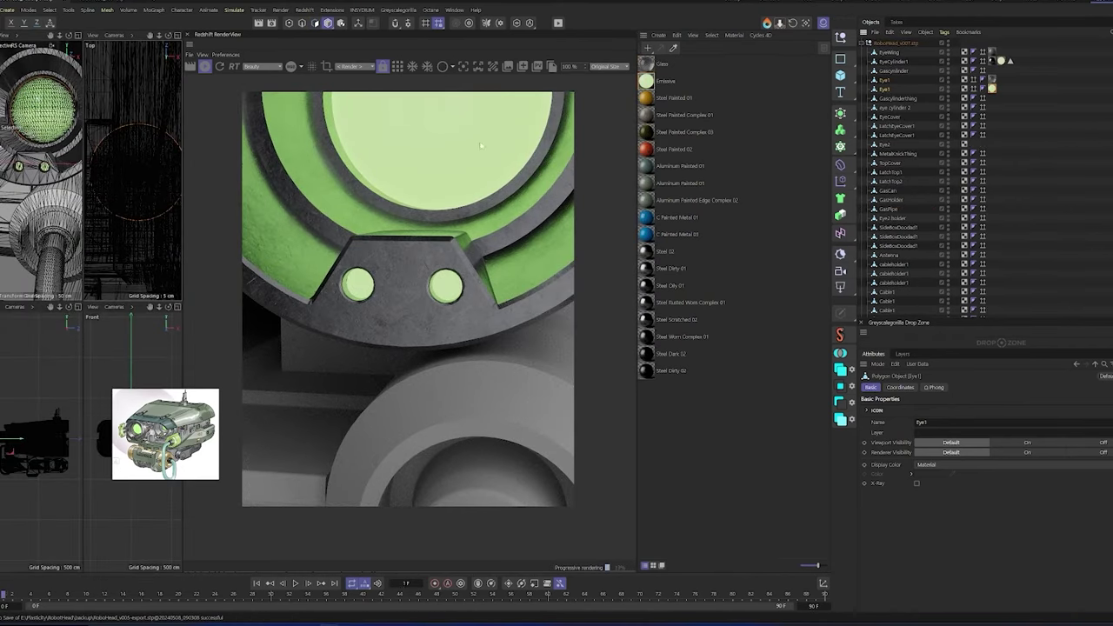
middle_click(139, 149)
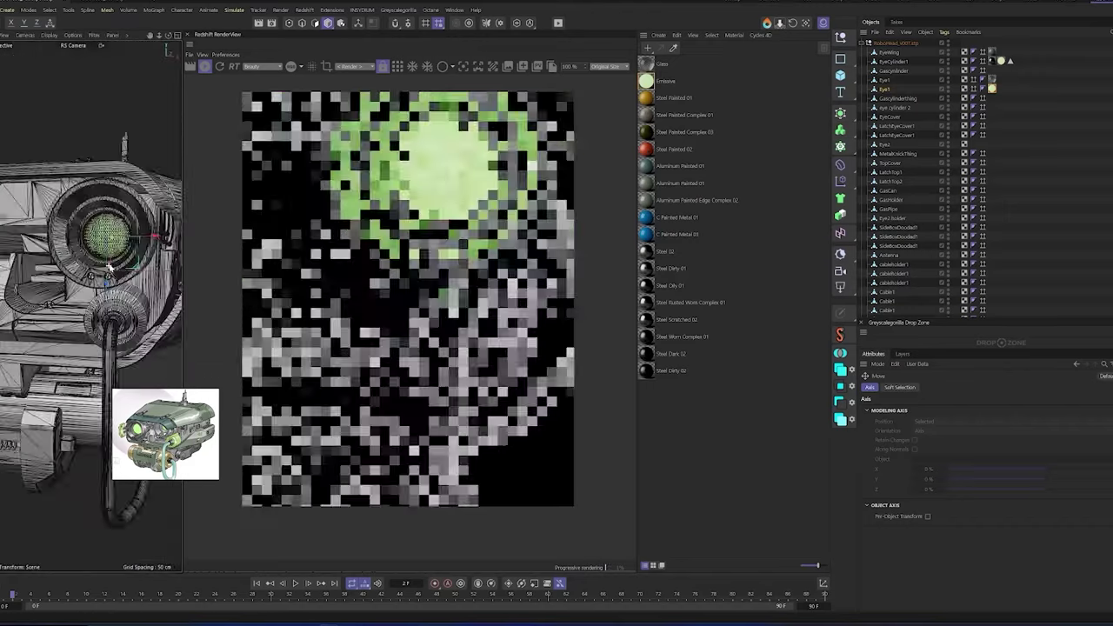
scroll(900, 227, down, 5)
Give TopCover a green painted material and BottomCover Aluminum Painted 01, dismissing the texture-path prompt
drag(997, 173, 994, 172)
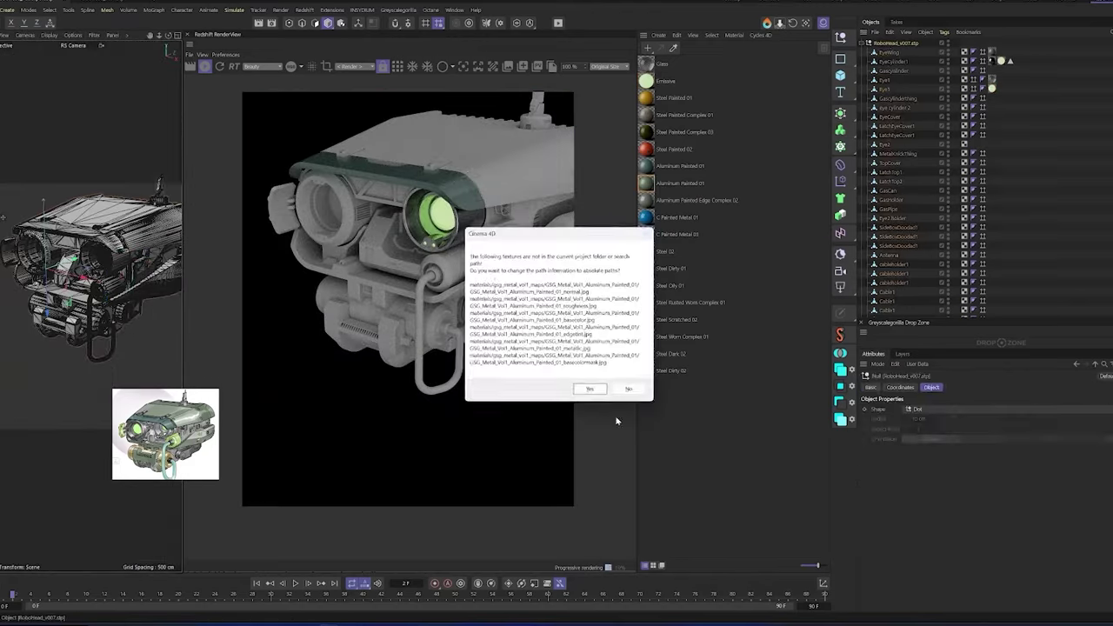
click(894, 46)
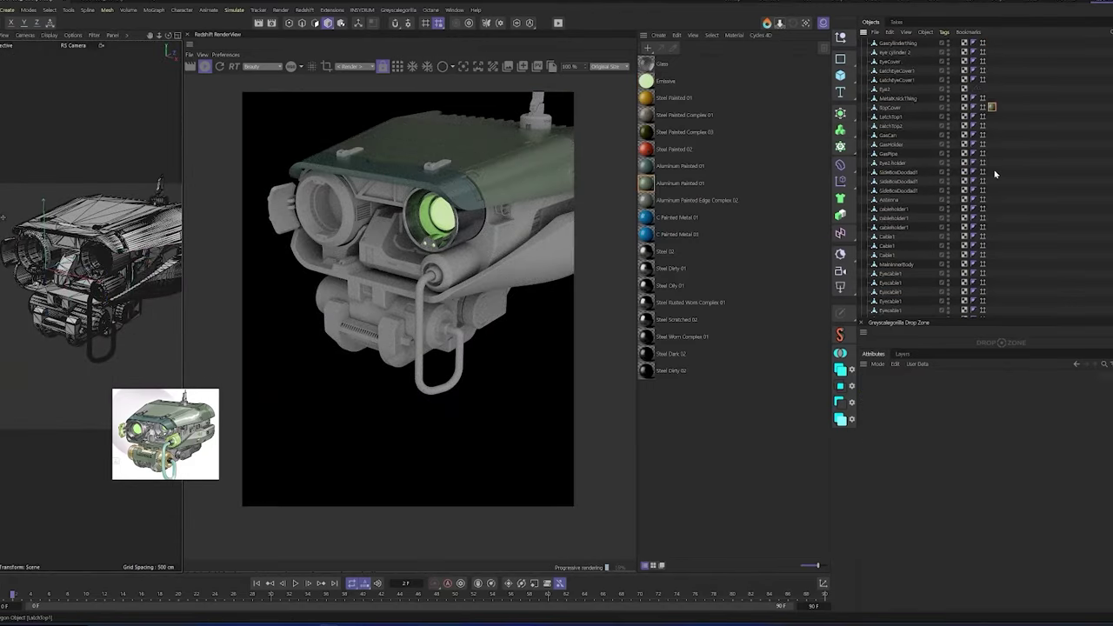
drag(987, 275, 992, 273)
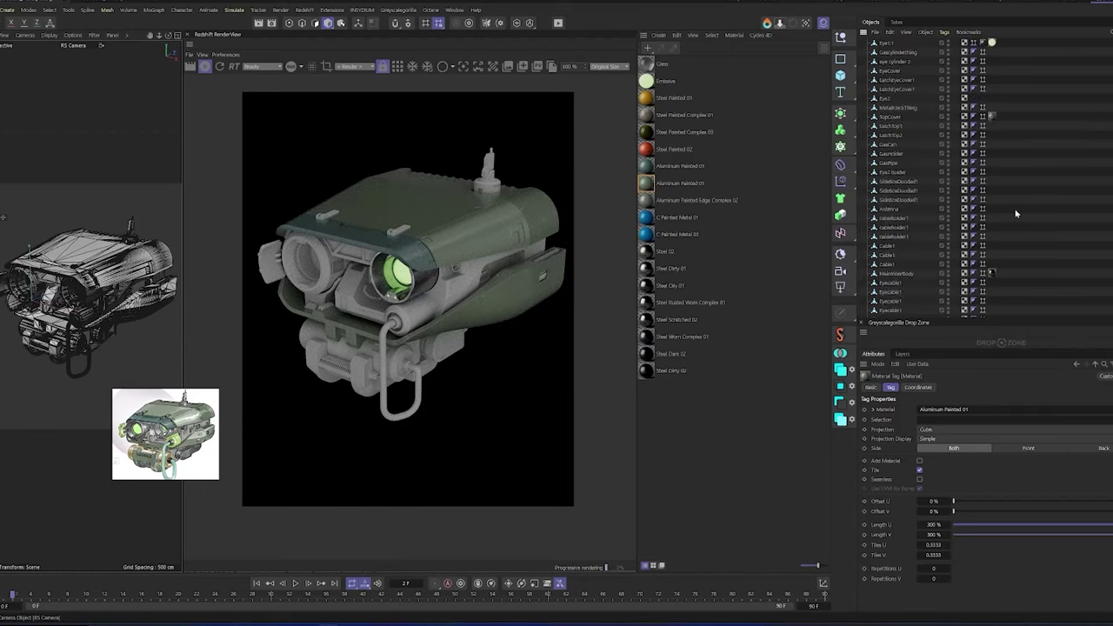
scroll(1009, 222, down, 4)
scroll(976, 272, up, 10)
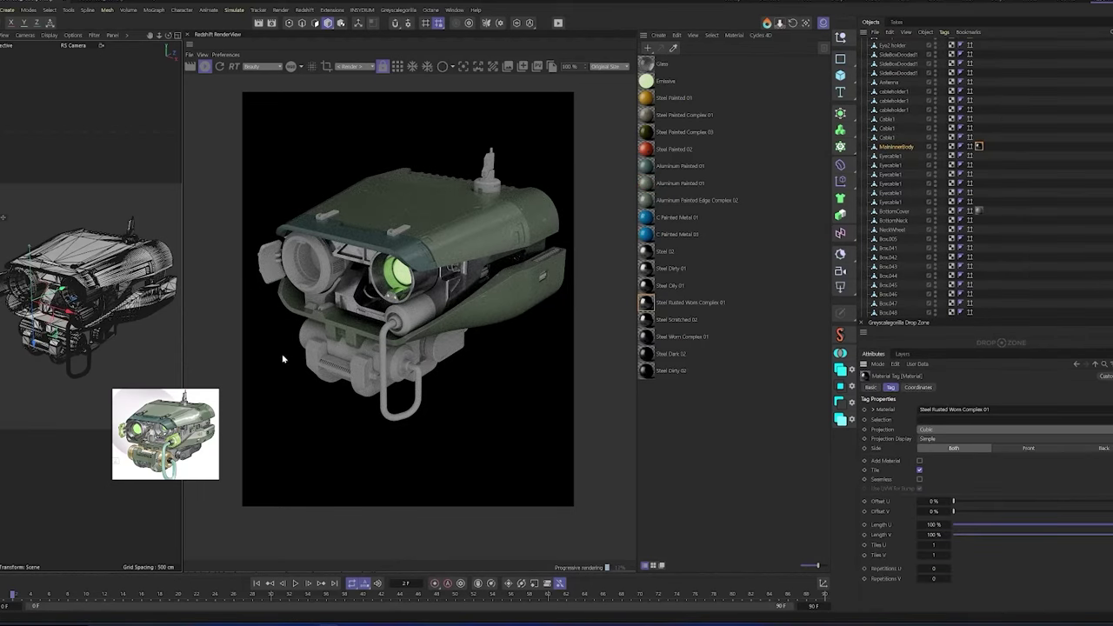
scroll(905, 174, up, 5)
Select the Eye2 holder and add a sphere inside the second eye housing
click(887, 144)
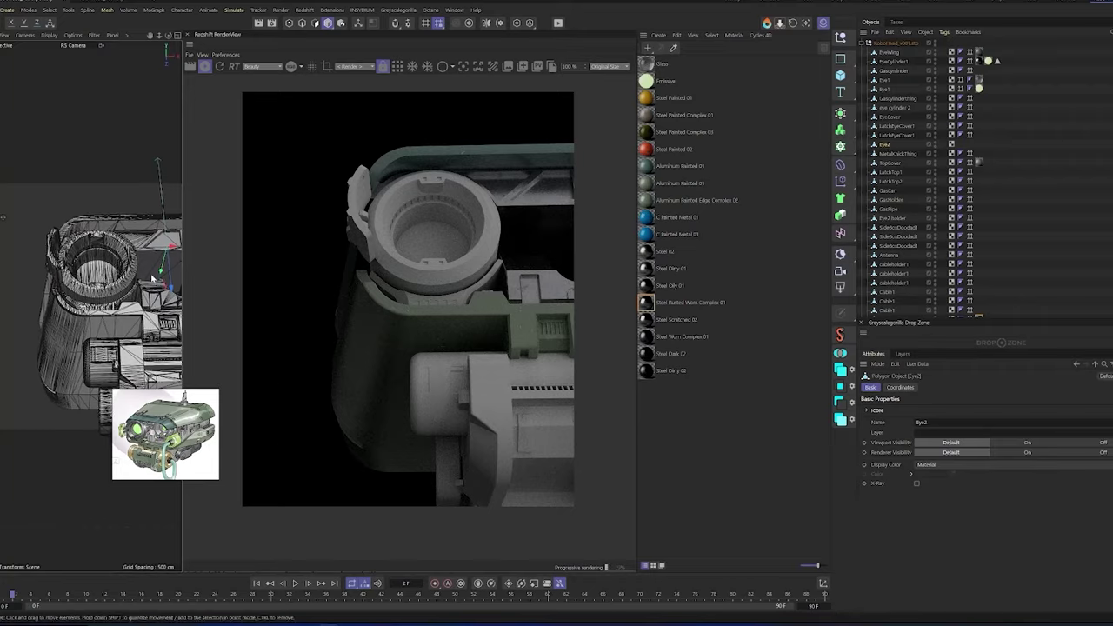
alt+drag(152, 278, 130, 261)
scroll(104, 278, down, 3)
scroll(975, 246, down, 10)
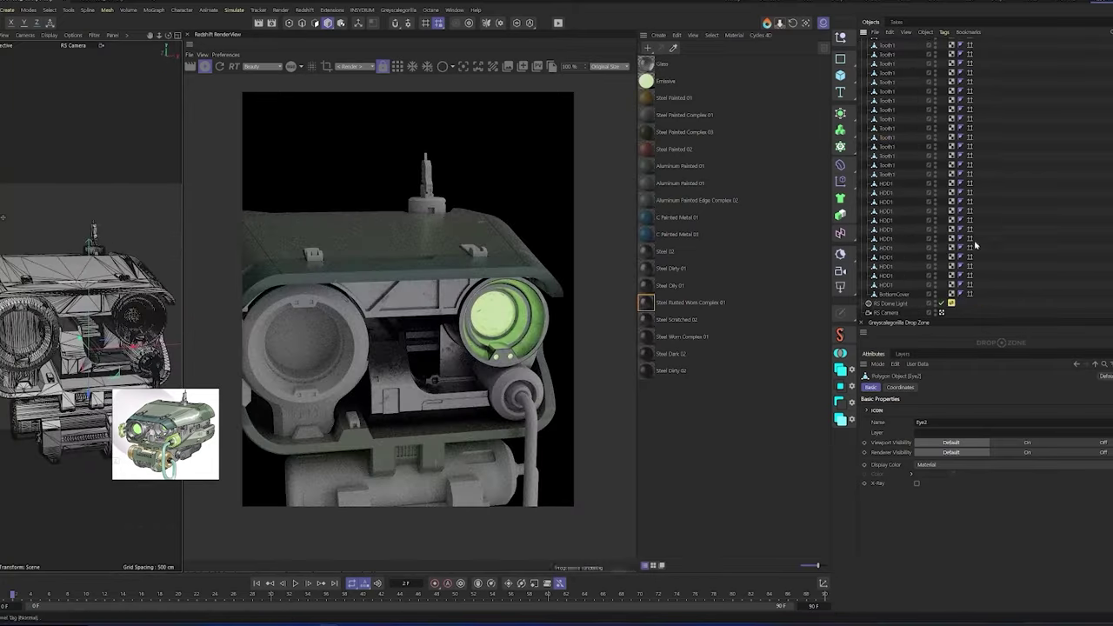
scroll(997, 242, up, 5)
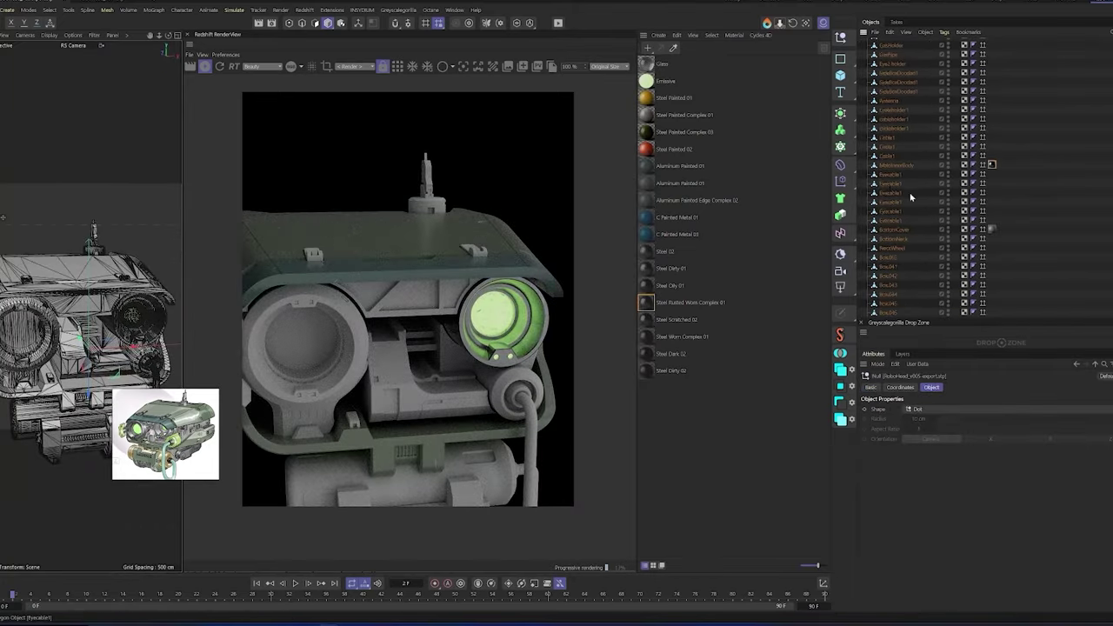
click(891, 63)
scroll(895, 131, up, 6)
scroll(888, 173, up, 10)
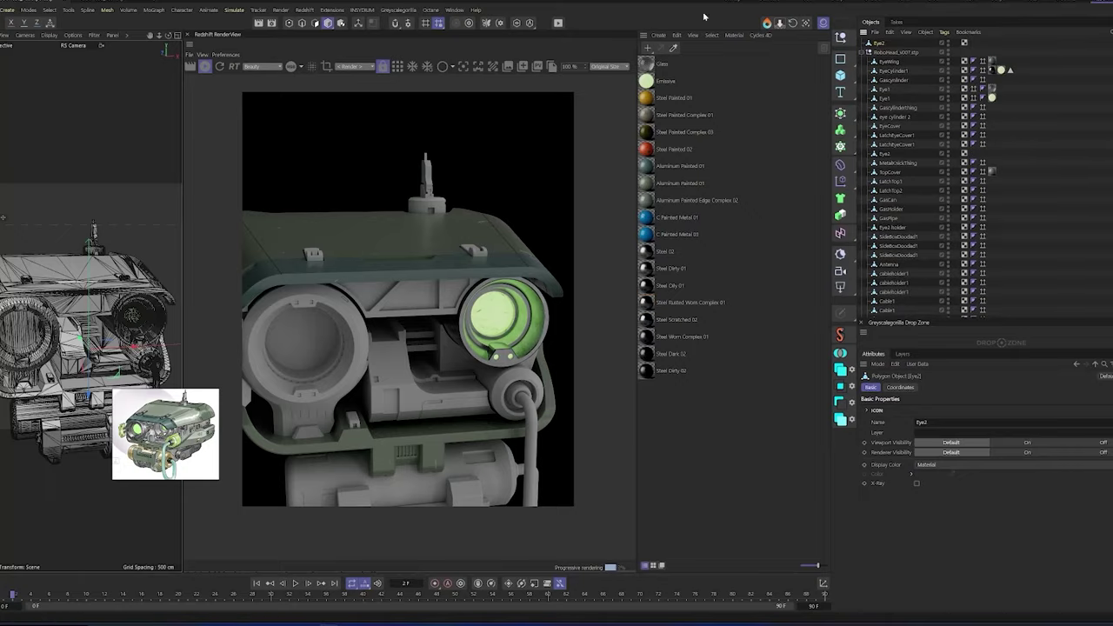
drag(878, 46, 725, 128)
click(842, 77)
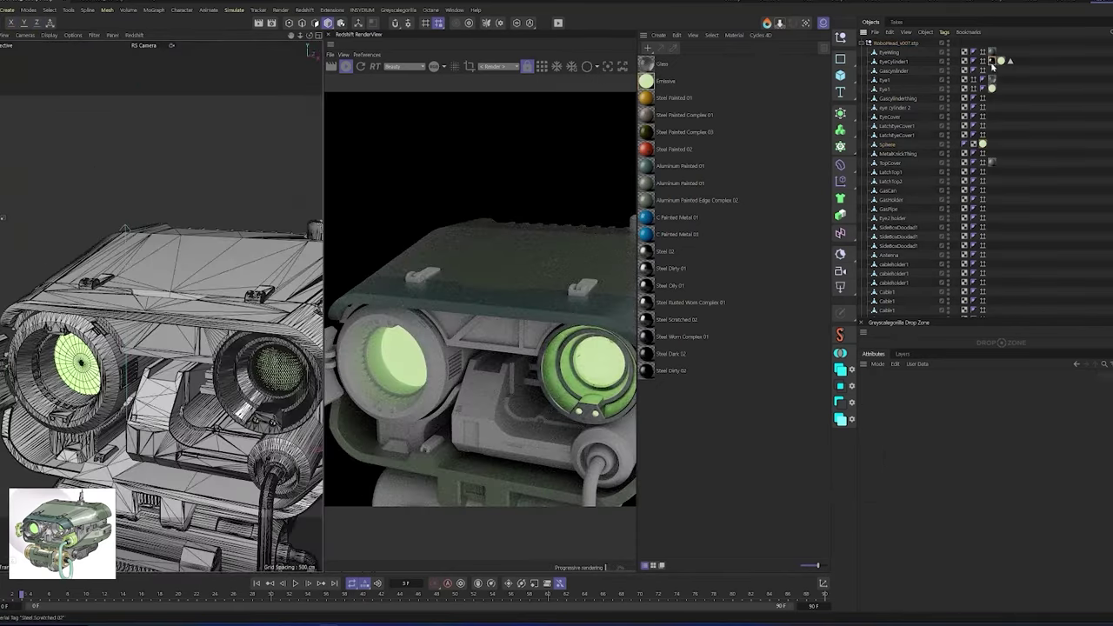
Apply Steel Scratched 02 to the Eye2 holder and frame eye cylinder 2 near the side vent
click(891, 218)
drag(892, 221, 892, 222)
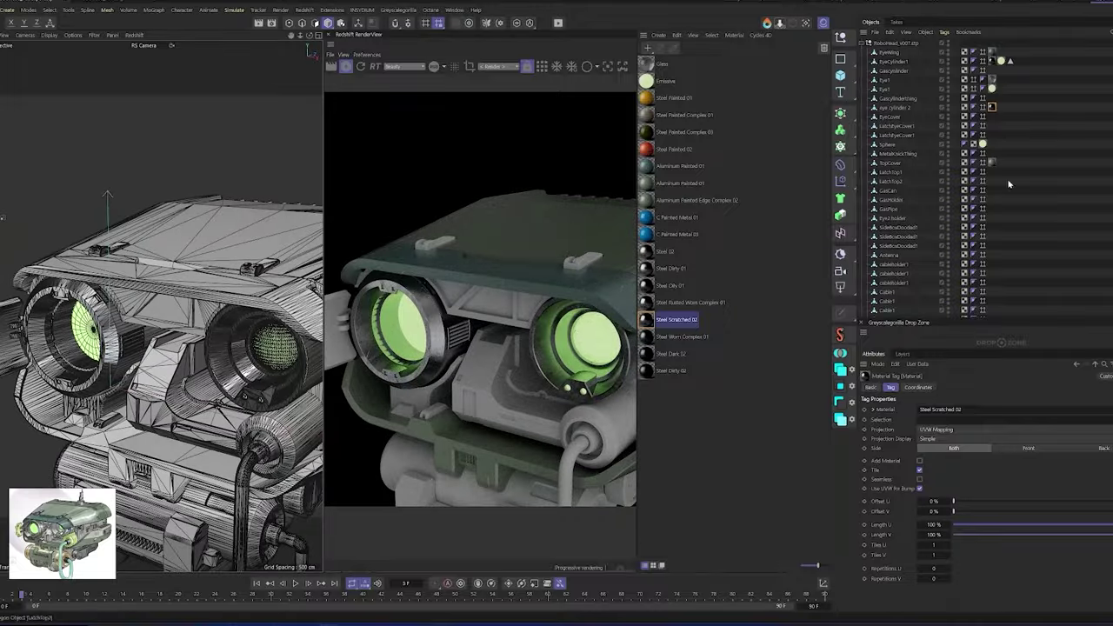
click(896, 107)
key(o)
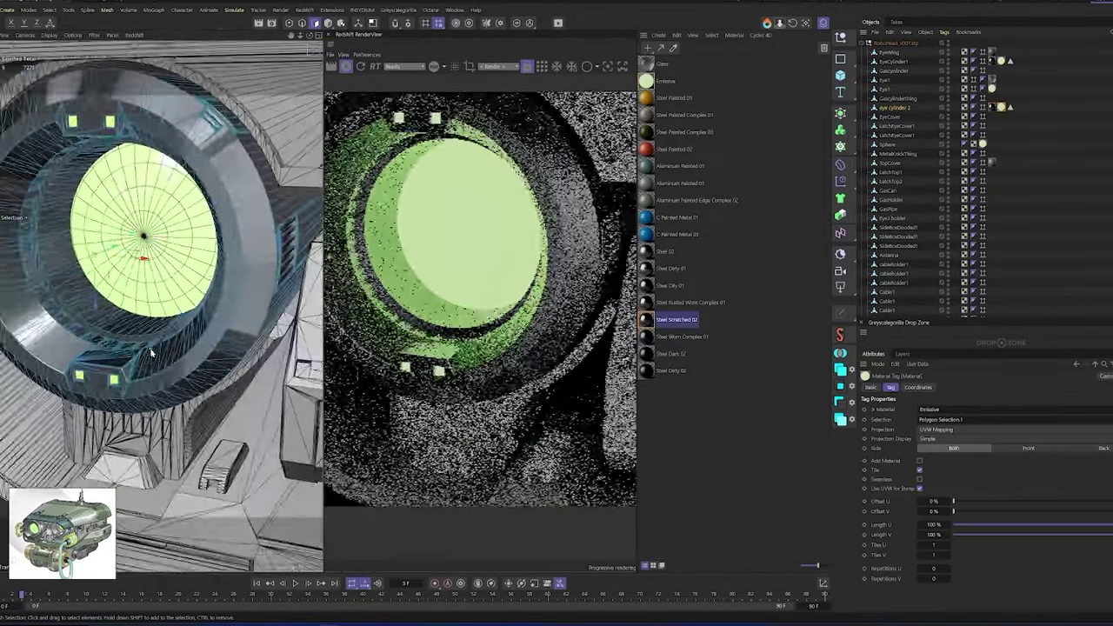
alt+drag(76, 100, 525, 121)
Create a new Redshift material and set its Base Color to blue in the Color Chooser
click(649, 49)
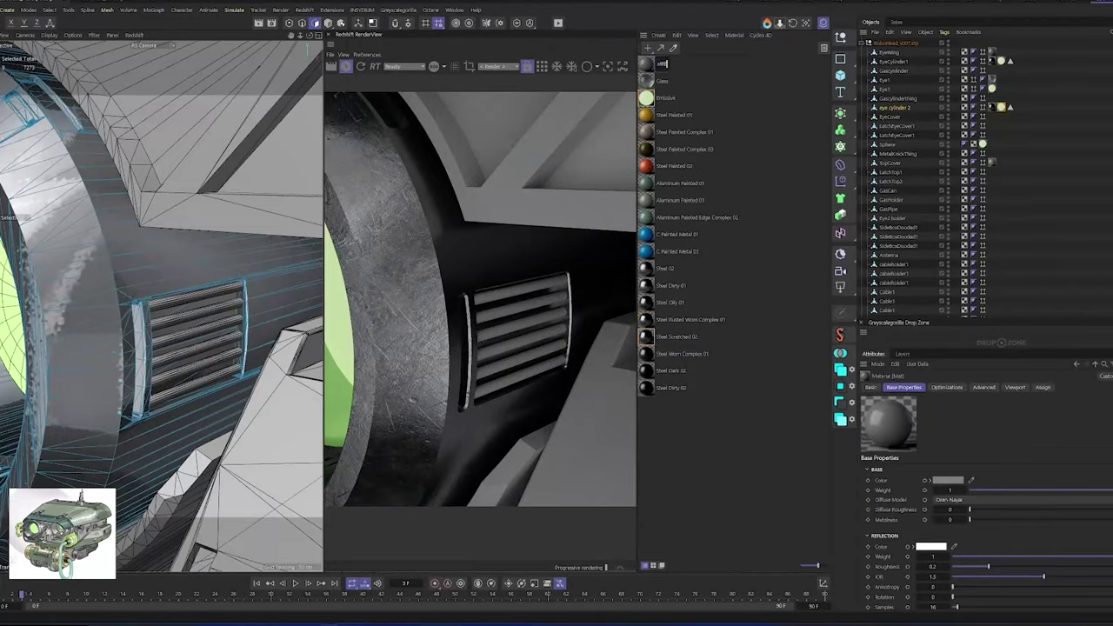
text(Wire1)
click(946, 480)
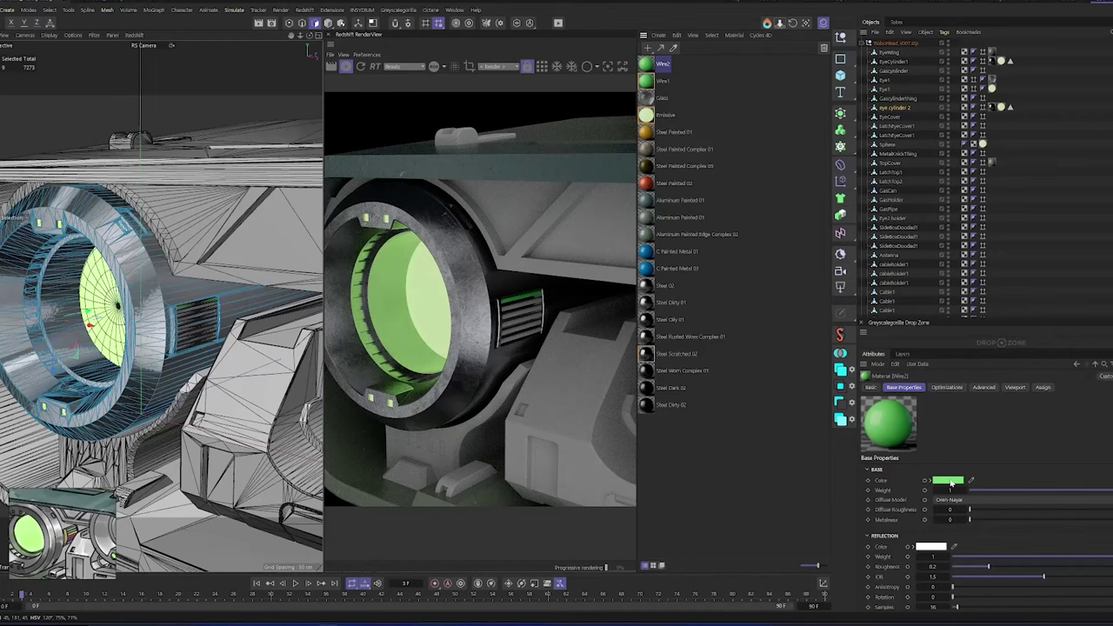
click(948, 480)
drag(992, 566, 1010, 567)
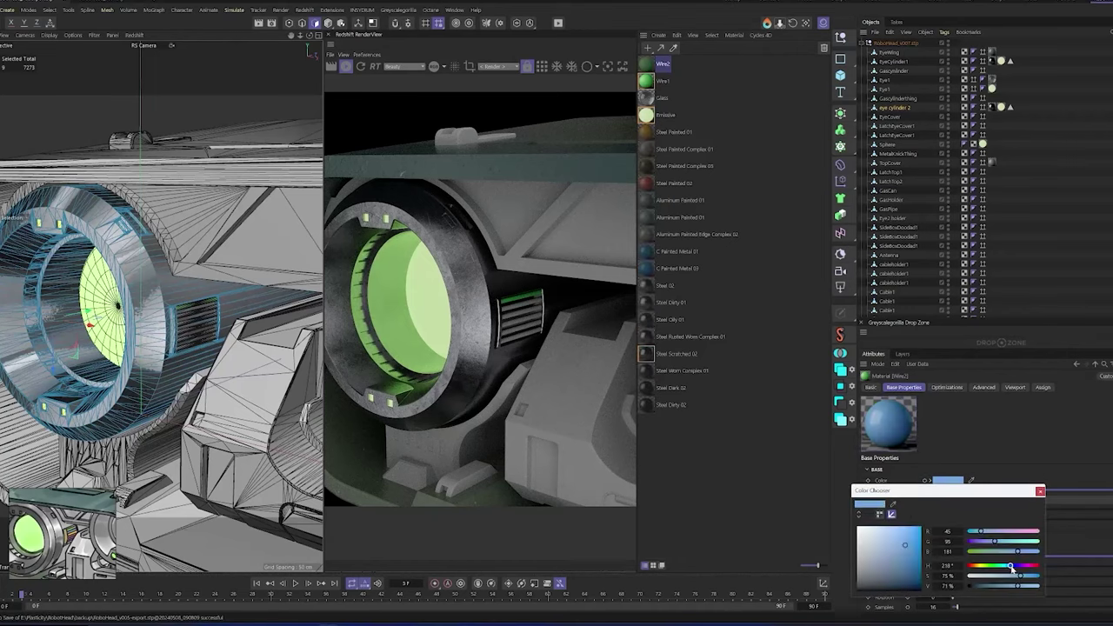
click(1041, 493)
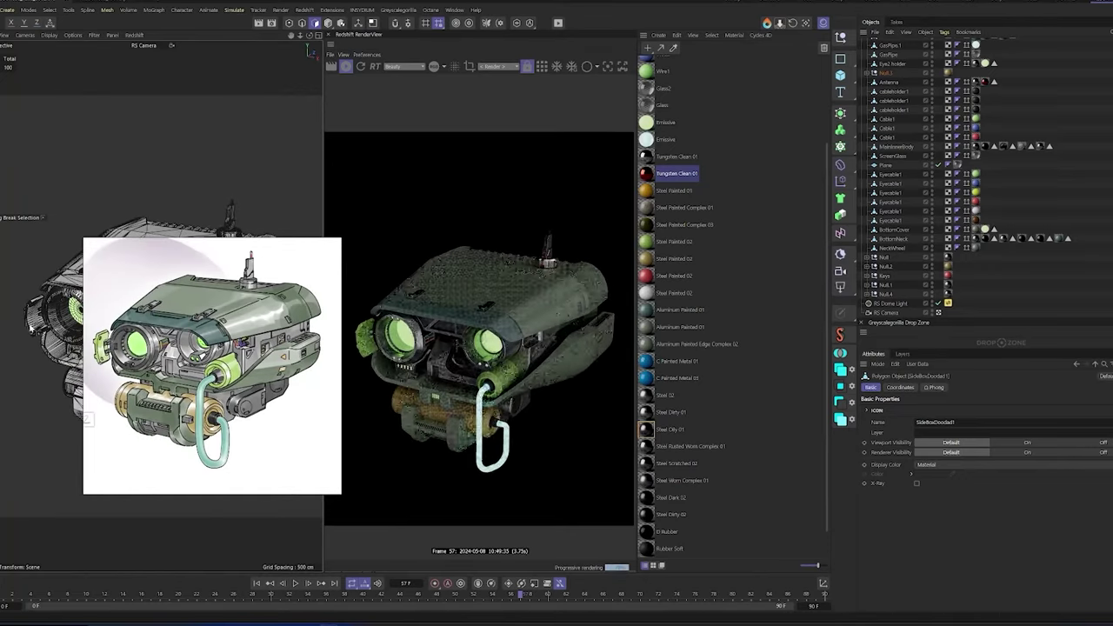
Turn the head frontally and inspect the Emissive tag's polygon selection and a label text object
alt+drag(327, 380, 58, 331)
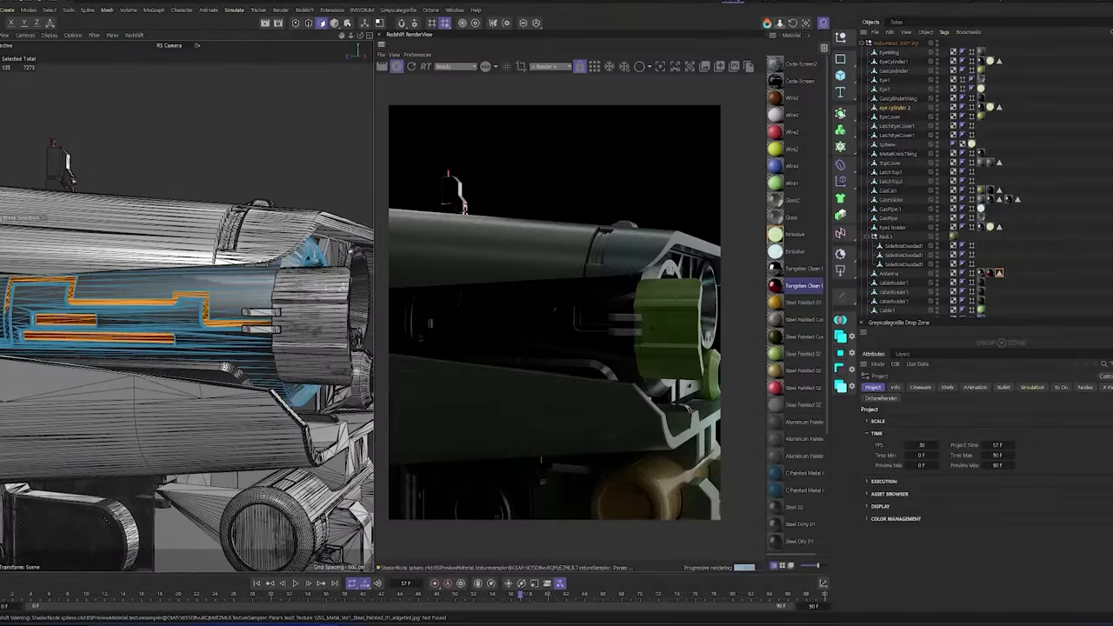
click(172, 318)
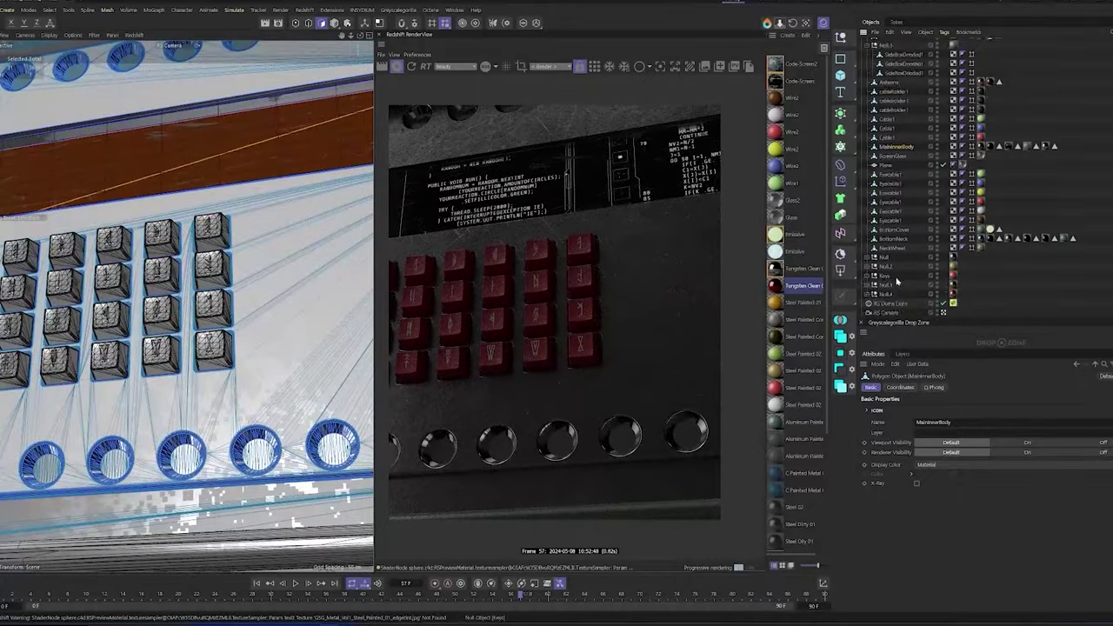
click(898, 203)
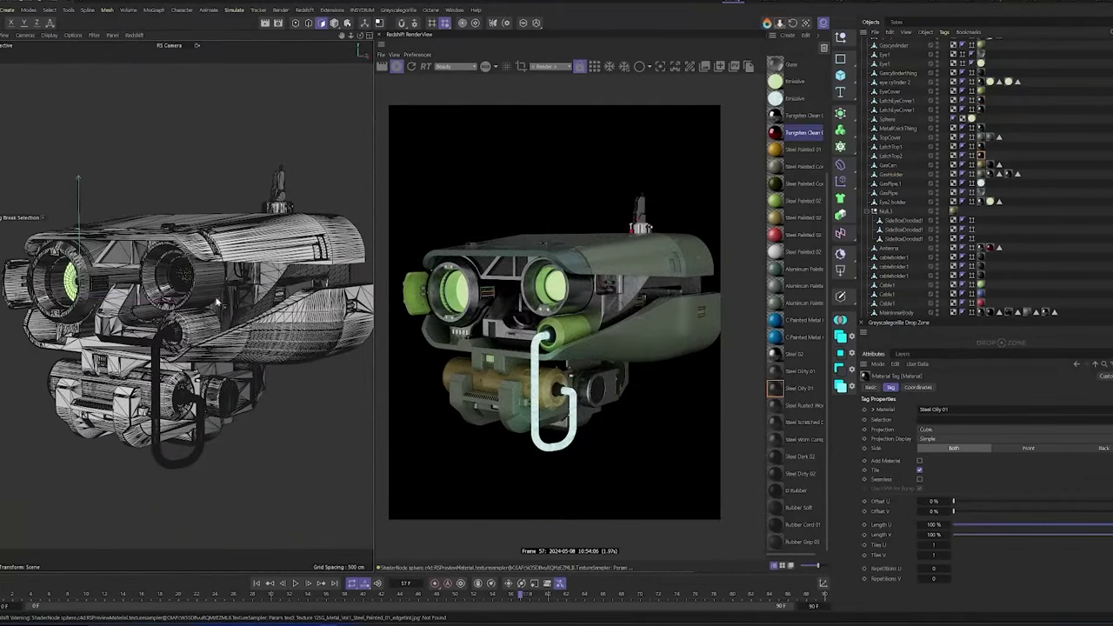
Collapse Null.3 and the whole object tree down to the top level
alt+drag(217, 302, 331, 536)
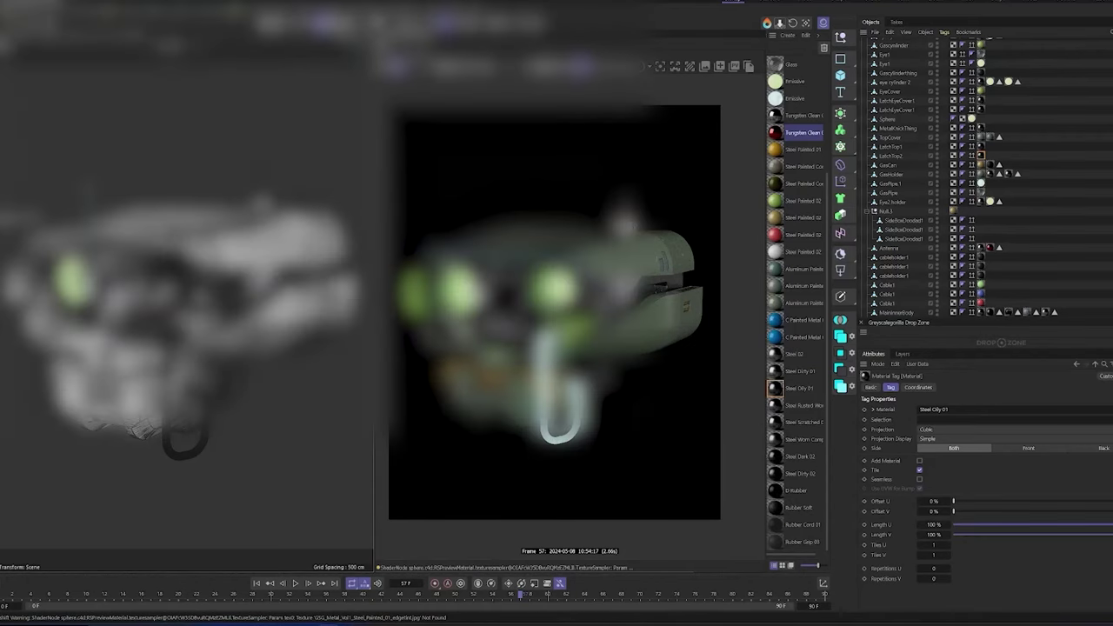
scroll(165, 340, up, 3)
scroll(218, 330, up, 5)
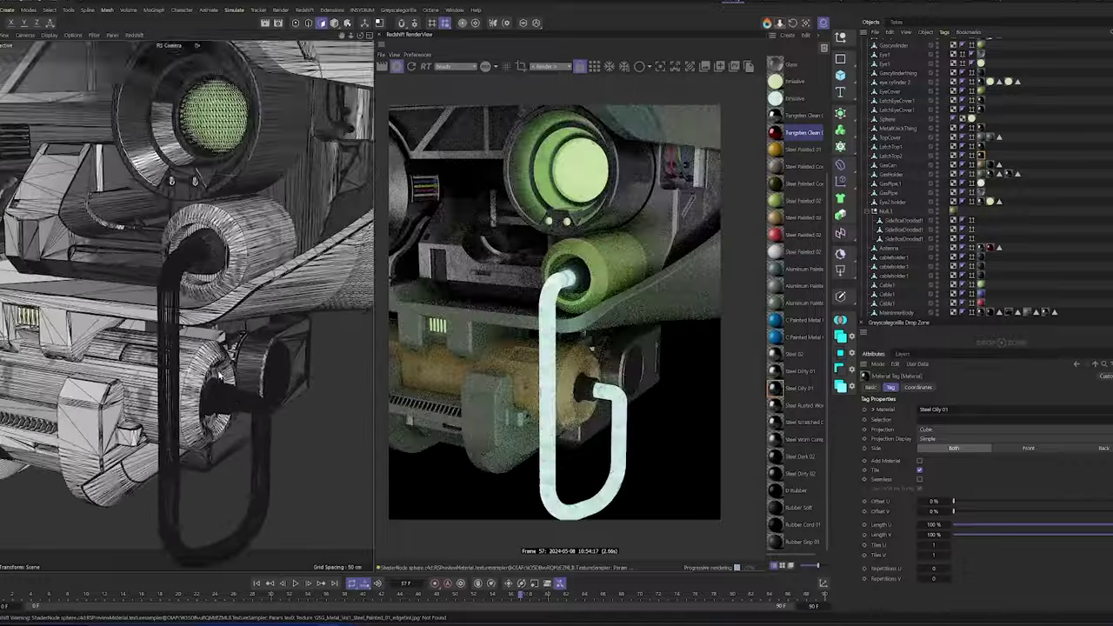
scroll(260, 324, up, 4)
scroll(303, 319, up, 3)
alt+drag(303, 320, 261, 331)
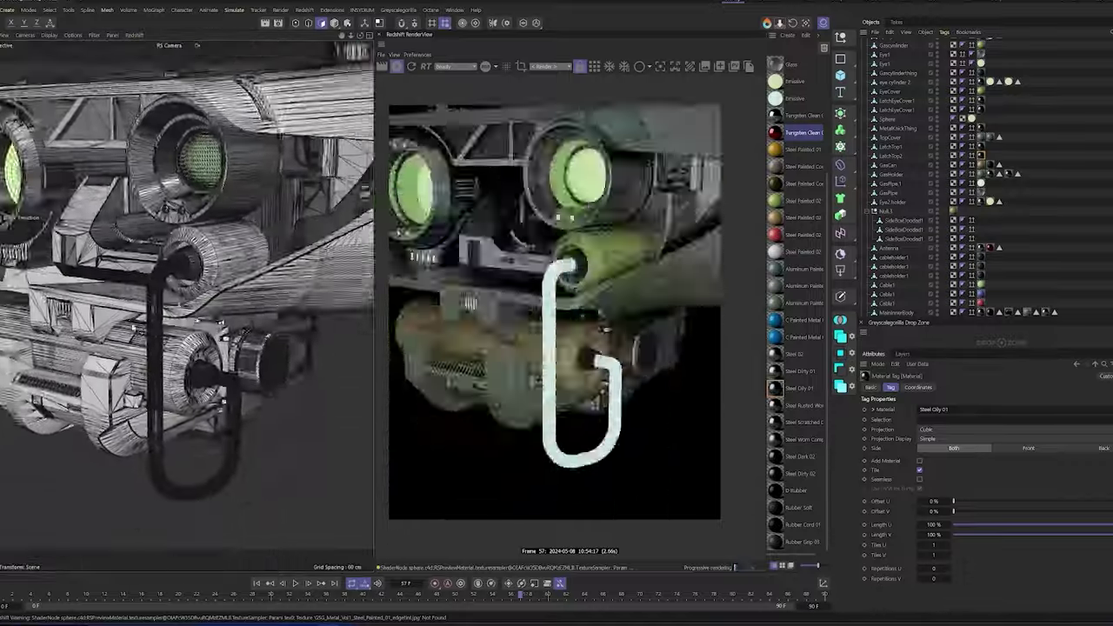
click(873, 211)
click(862, 43)
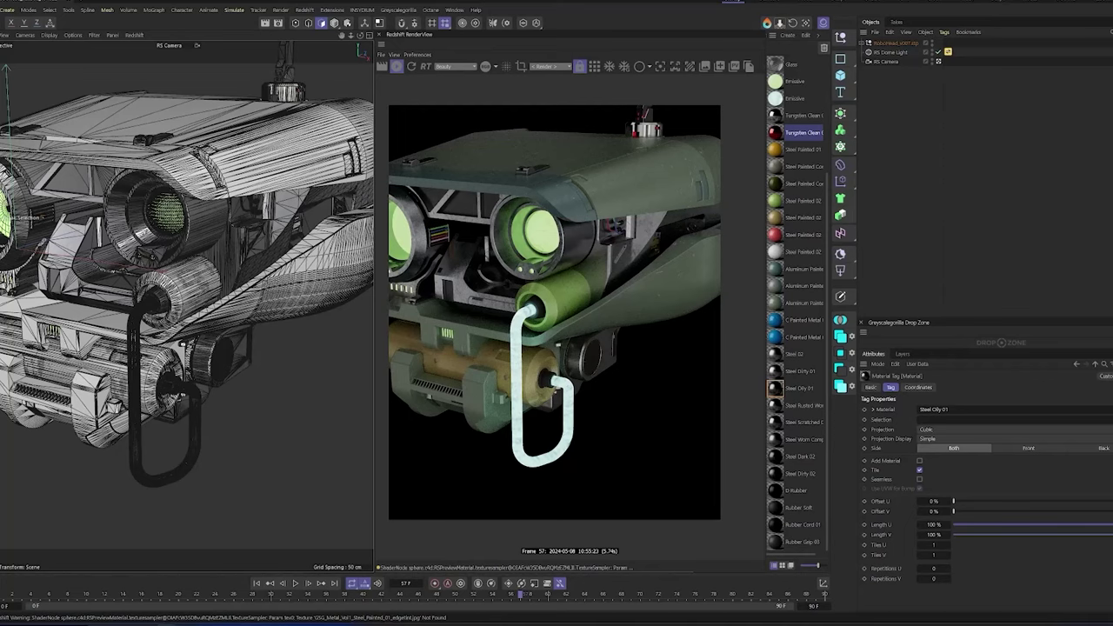
Reposition the key area light around the head and narrow its spread
key(9)
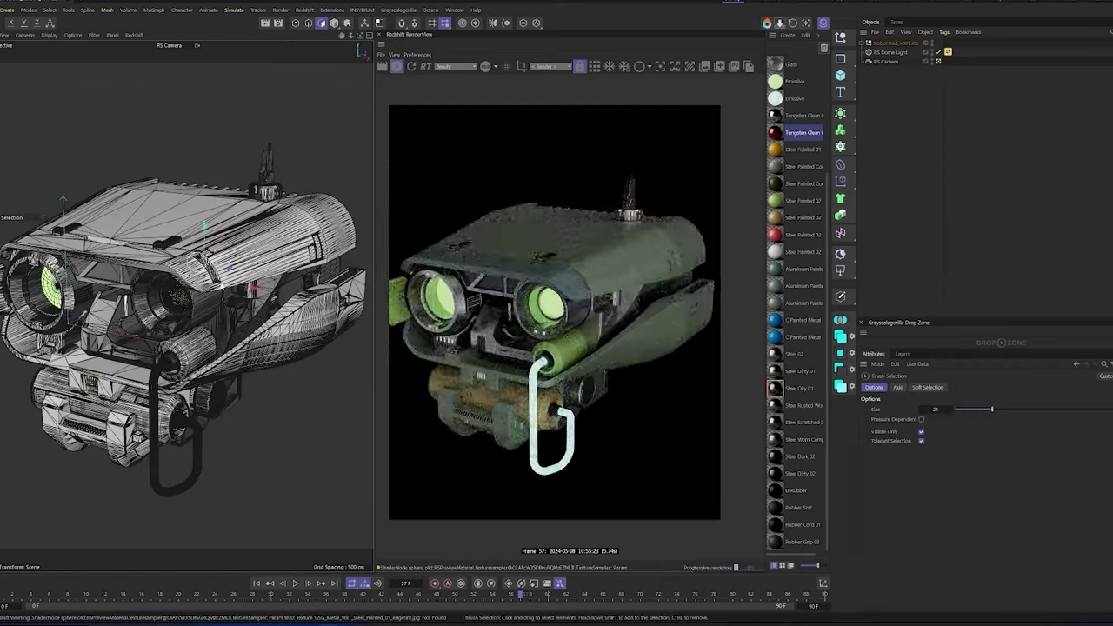
alt+drag(87, 330, 155, 332)
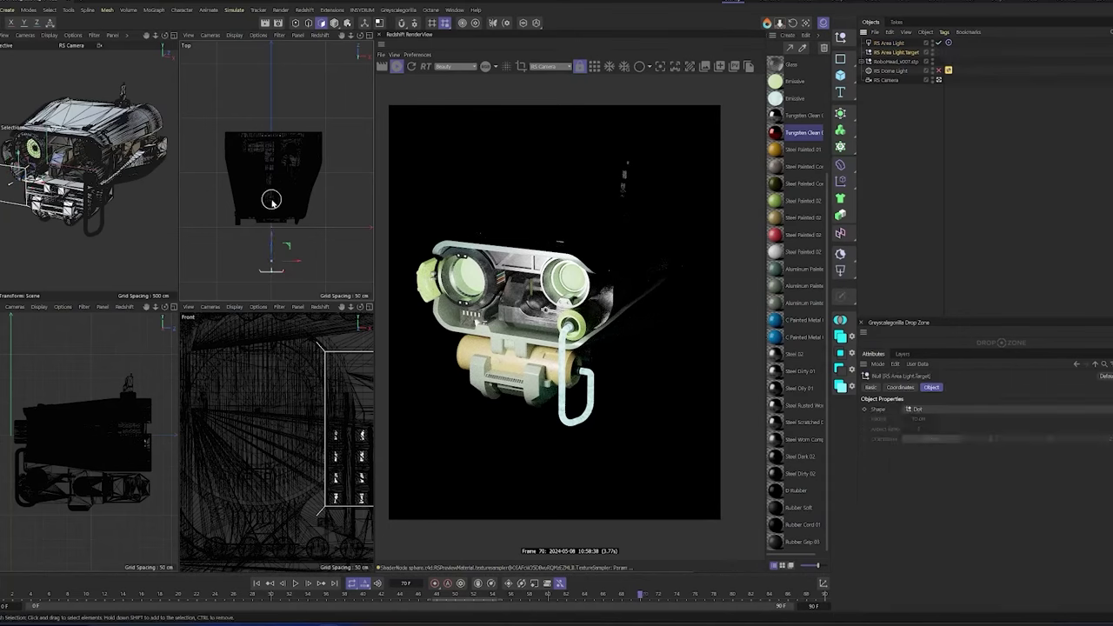
mouse_move(286, 256)
mouse_down()
mouse_move(237, 228)
mouse_move(207, 320)
mouse_up()
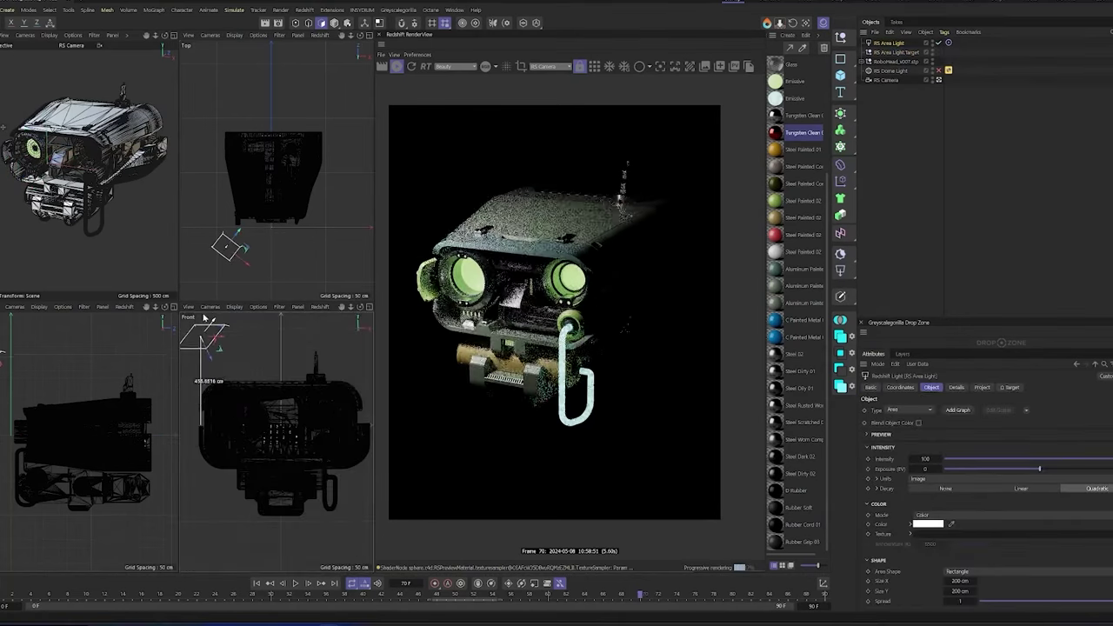
drag(1102, 601, 1004, 600)
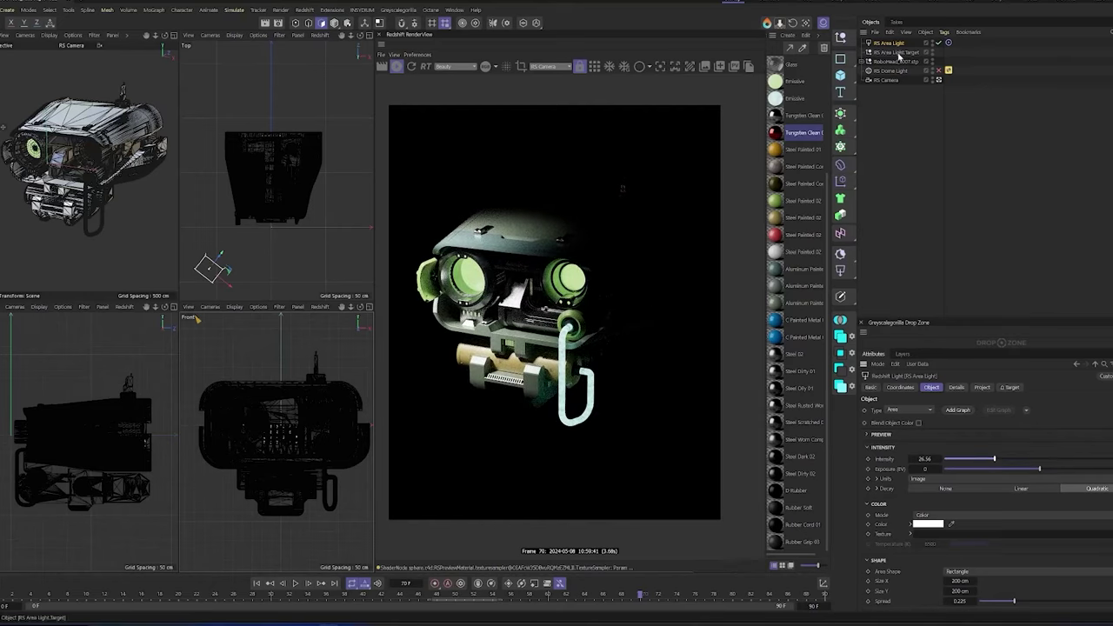
Duplicate it into a fill light on the other side with spread 0.44 and a colour temperature
key(ctrl+v)
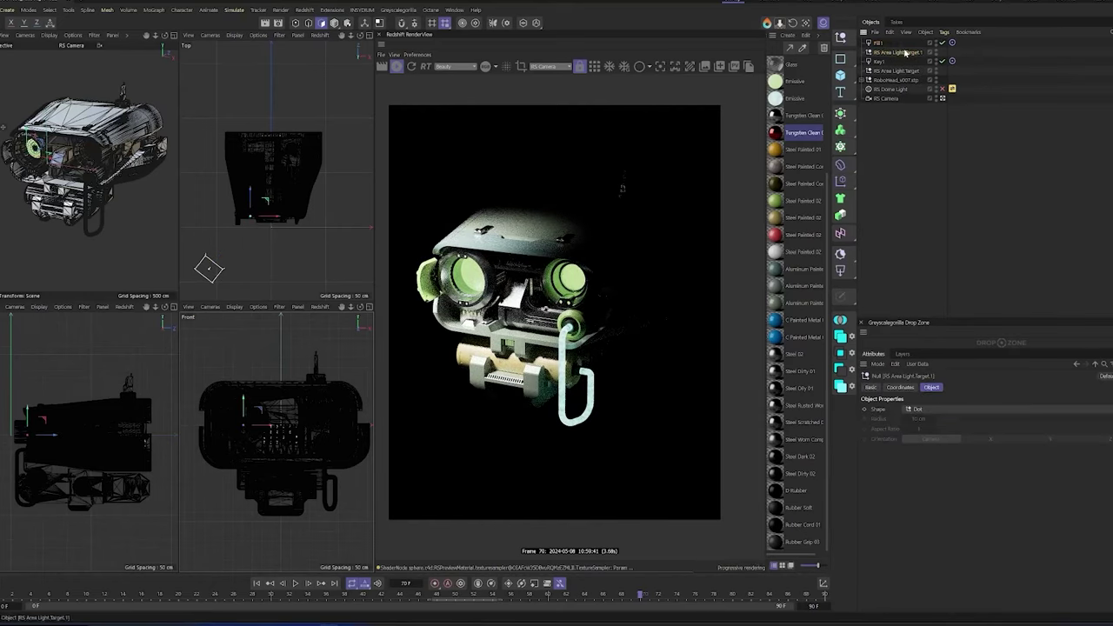
click(878, 52)
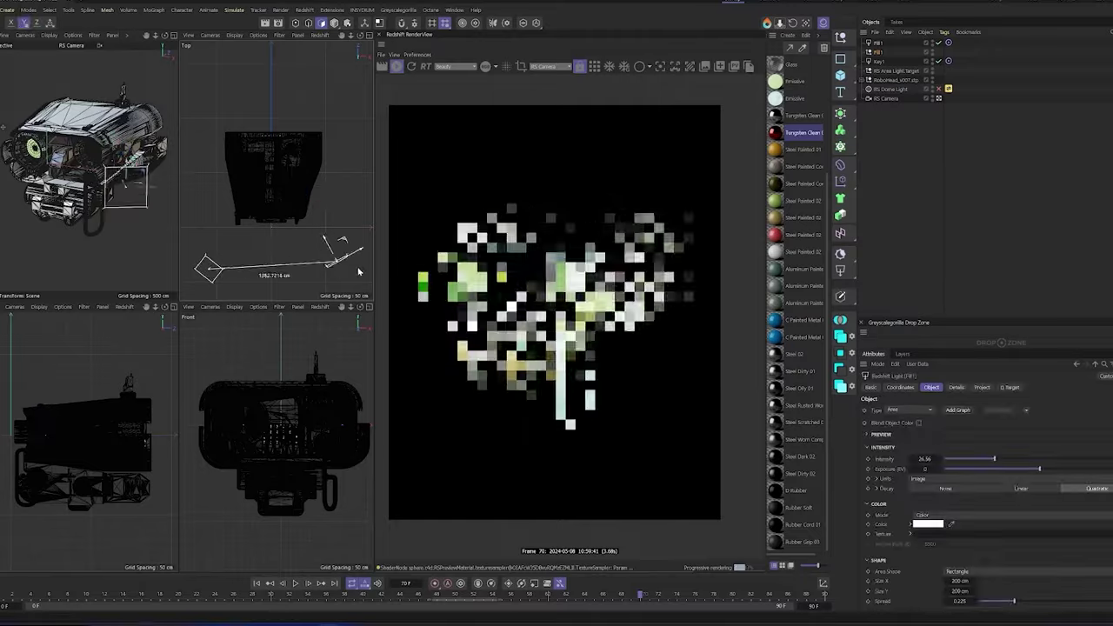
drag(323, 252, 331, 286)
drag(1014, 601, 1048, 601)
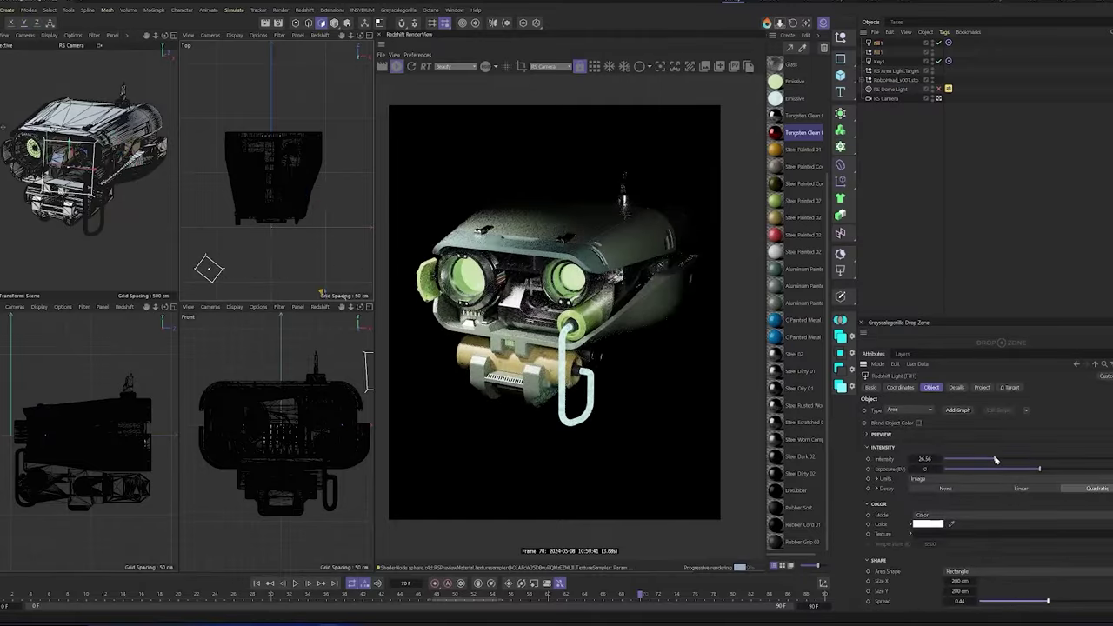
drag(997, 459, 995, 459)
click(945, 514)
click(948, 544)
drag(990, 545, 997, 544)
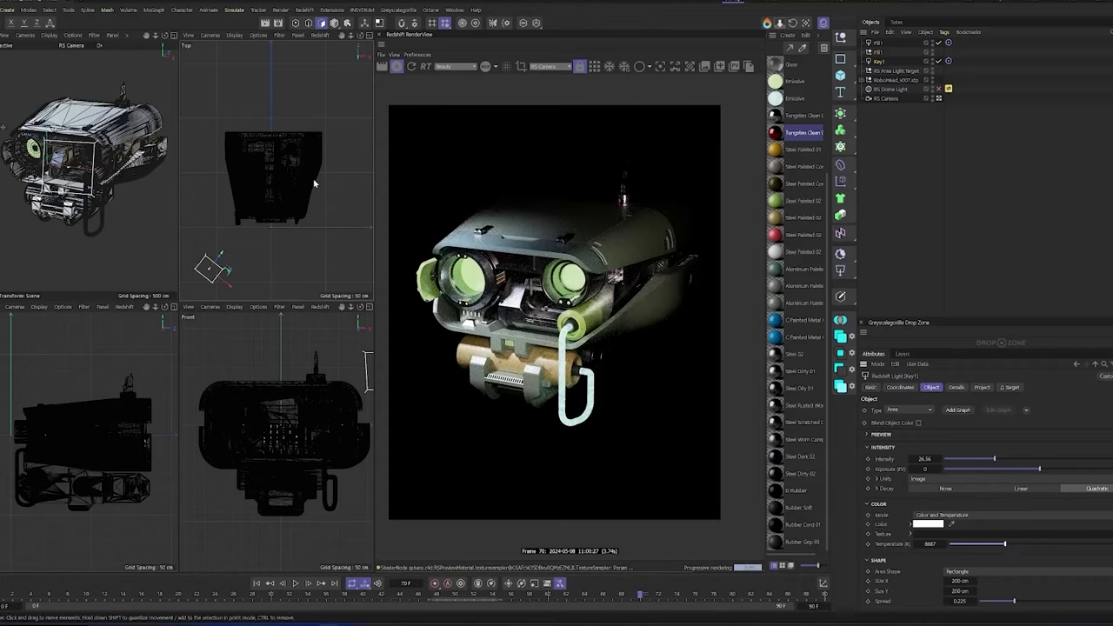
Place the Rim1 light behind the head, about 887 cm wide, at intensity 2.28
click(878, 42)
ctrl+click(881, 50)
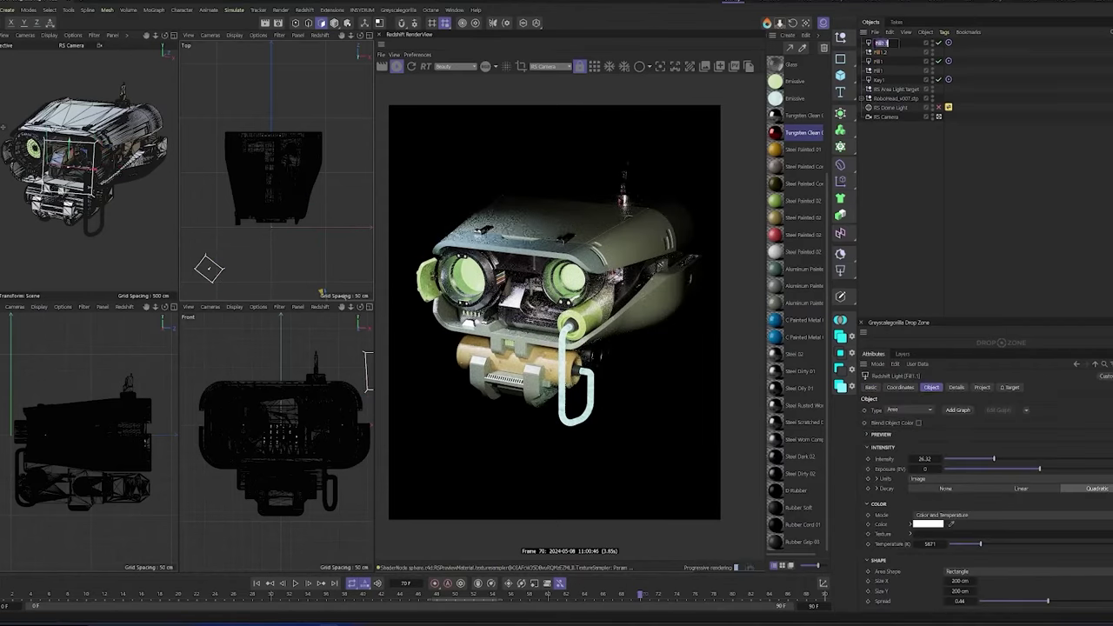
click(881, 53)
click(209, 268)
scroll(318, 249, down, 3)
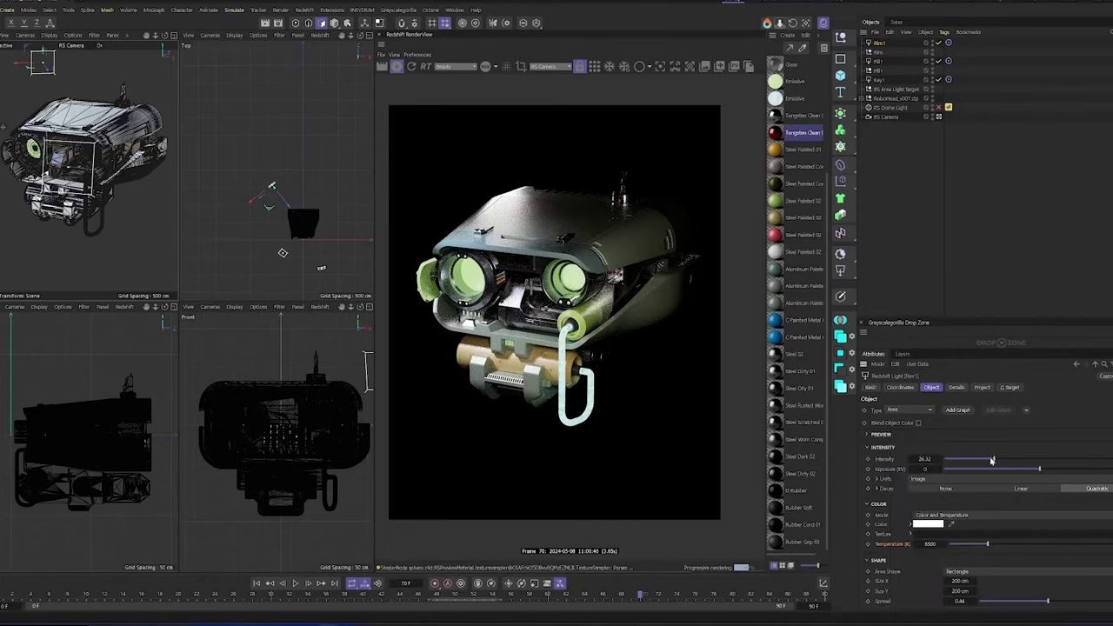
scroll(130, 391, down, 3)
drag(131, 391, 145, 382)
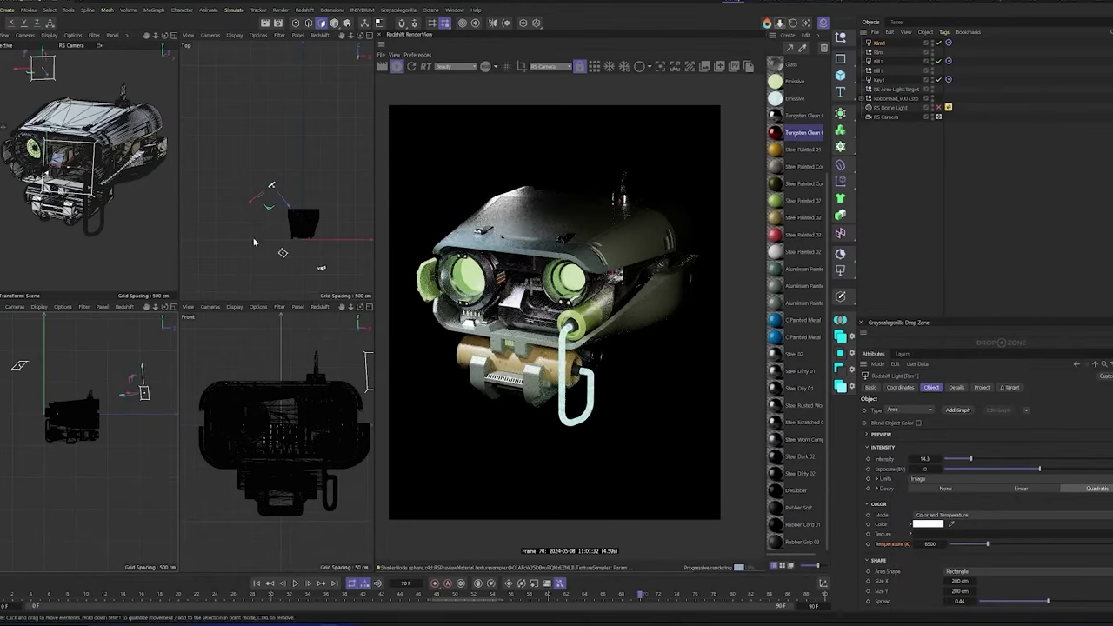
drag(252, 201, 249, 203)
drag(146, 393, 162, 397)
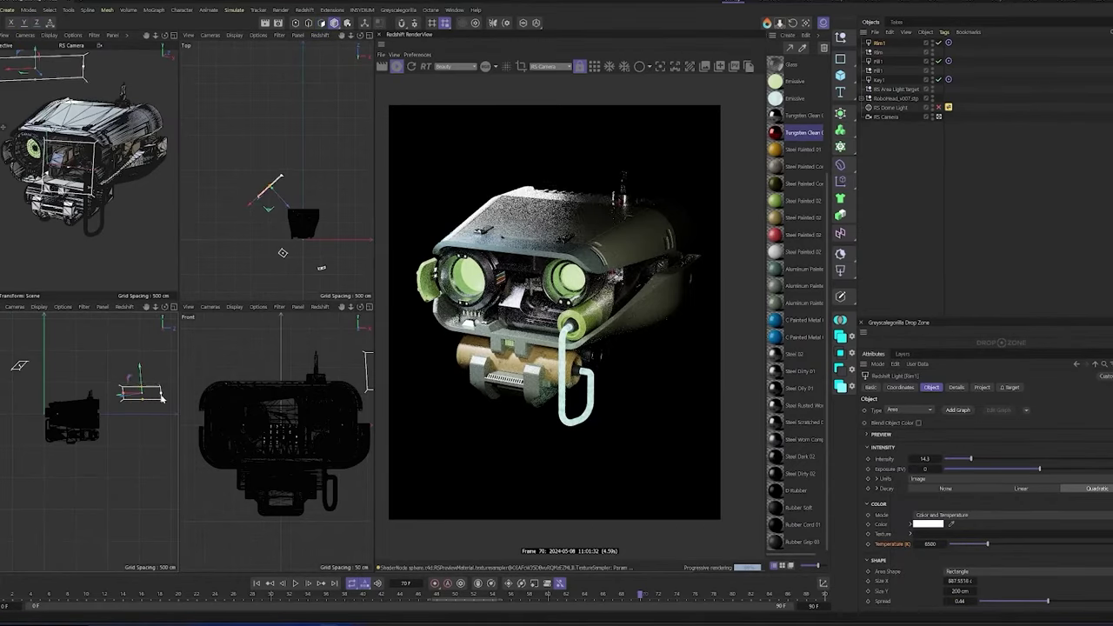
drag(946, 457, 948, 458)
drag(138, 382, 139, 369)
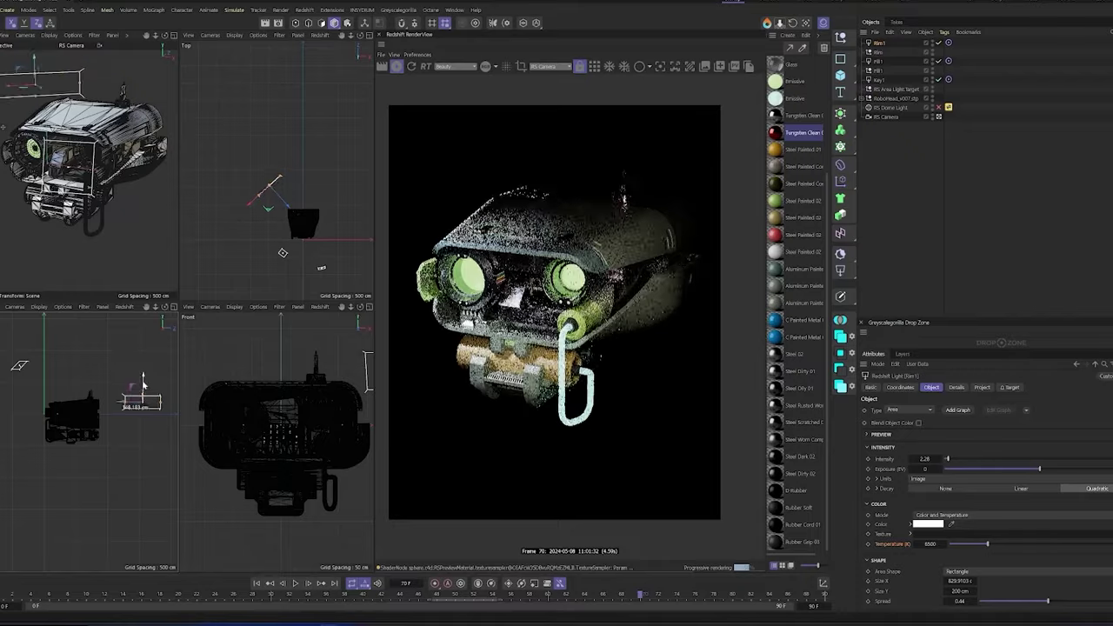
Duplicate the rim light as Rim.1 on the opposite side at an adjusted height
ctrl+drag(879, 42, 882, 56)
click(883, 61)
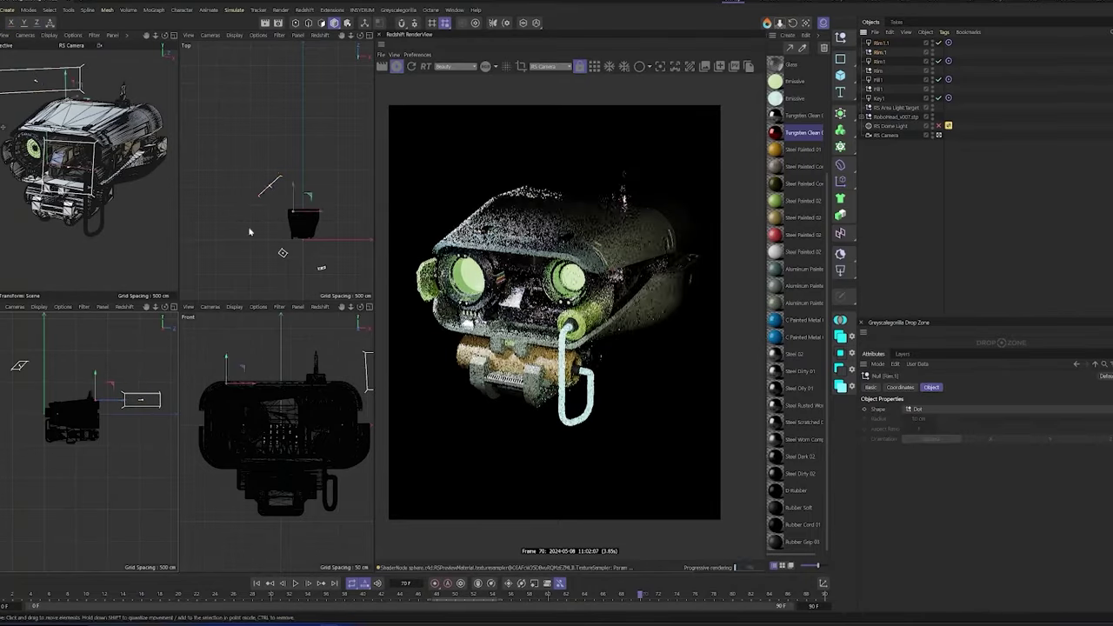
drag(292, 187, 319, 205)
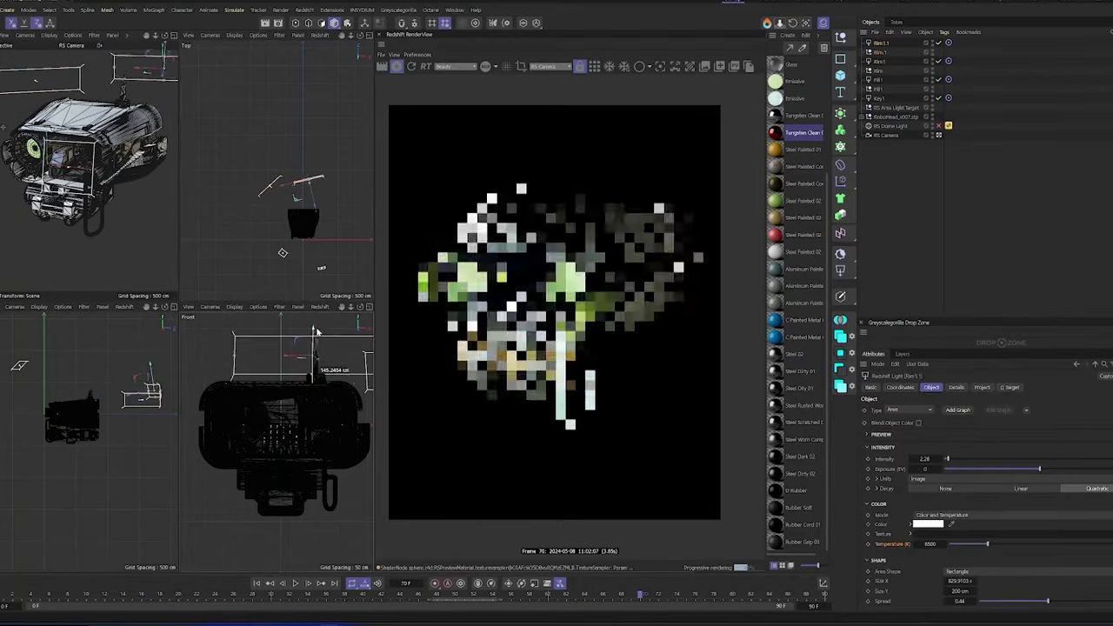
drag(139, 372, 106, 350)
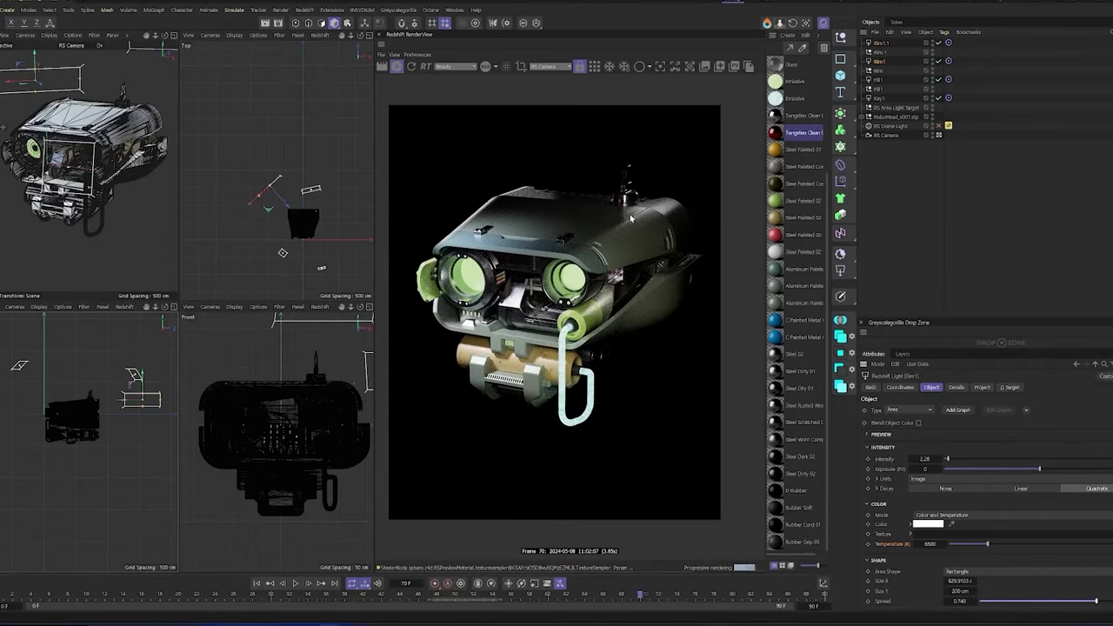
Raise the topmost fill light higher above the head
click(880, 88)
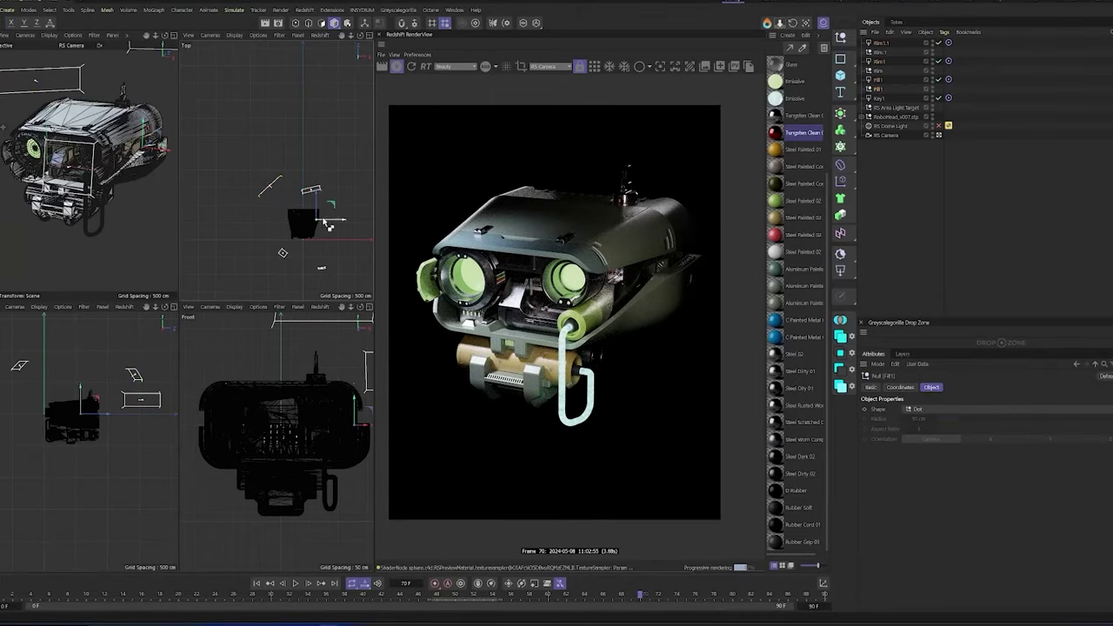
click(880, 79)
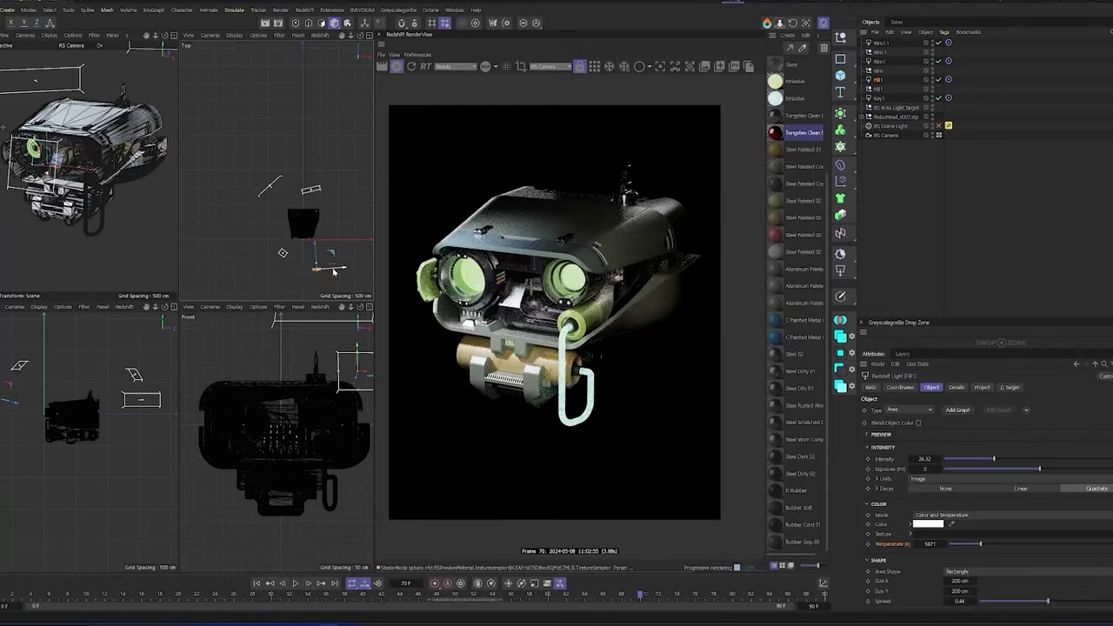
click(881, 99)
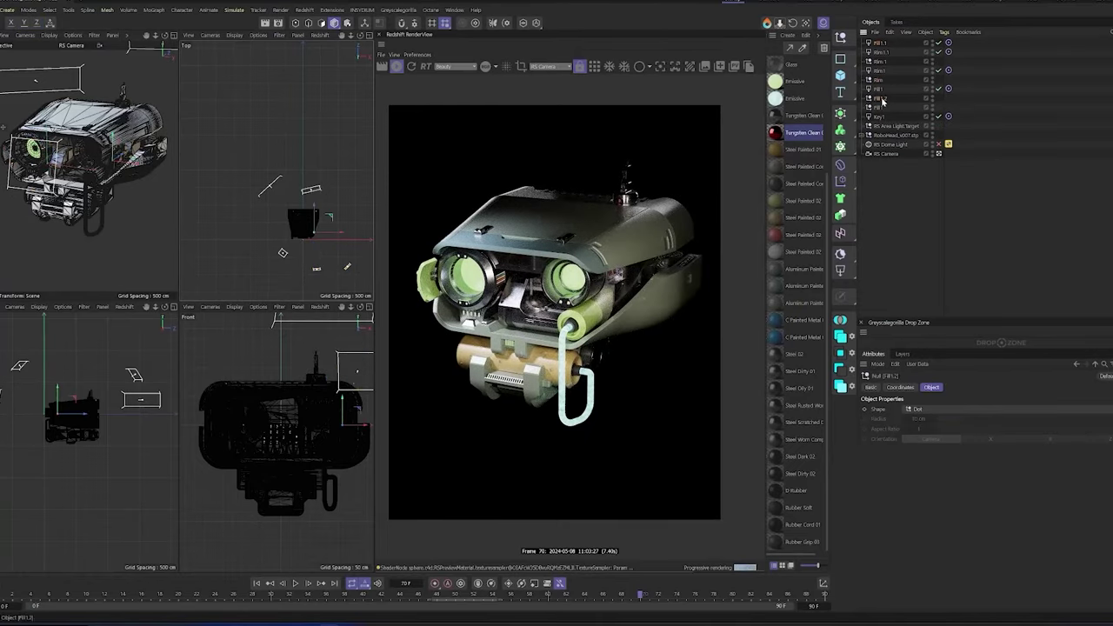
click(879, 42)
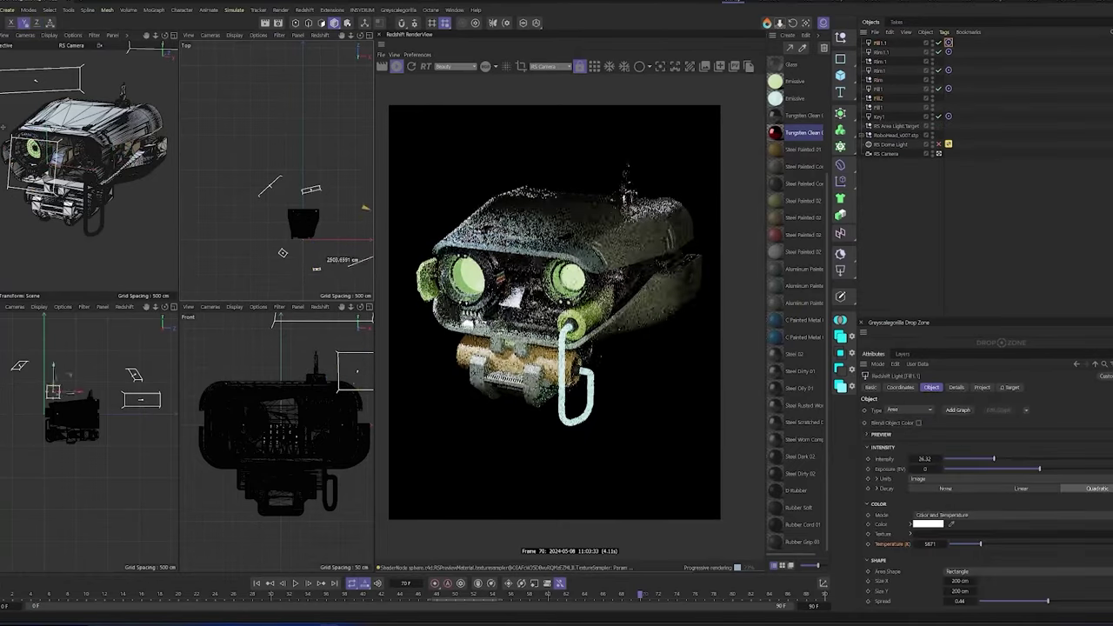
drag(138, 383, 136, 363)
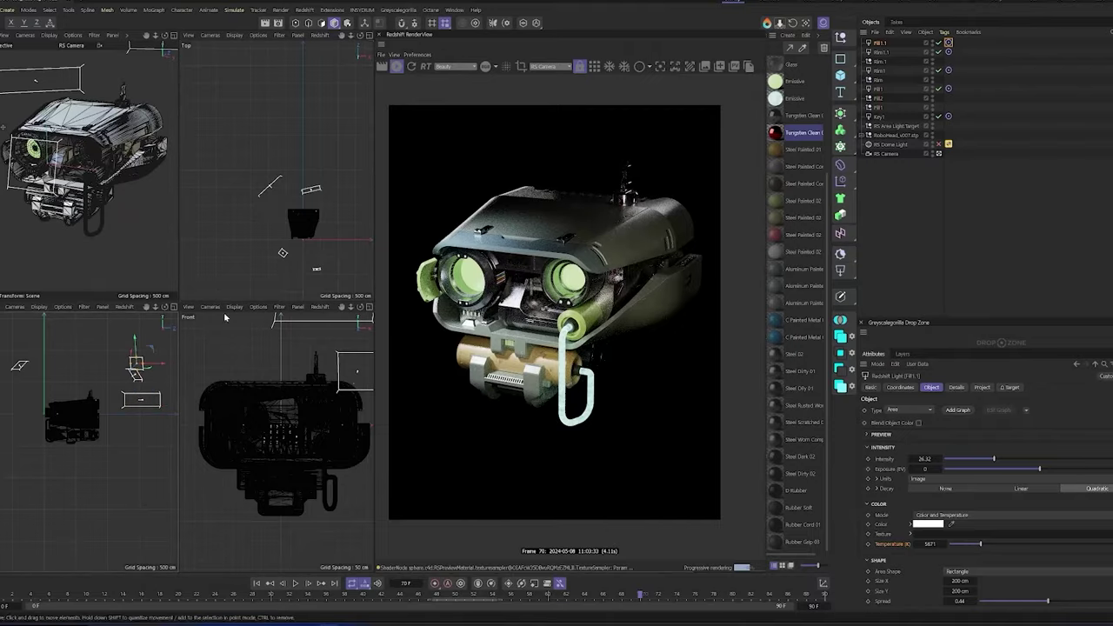
key(t)
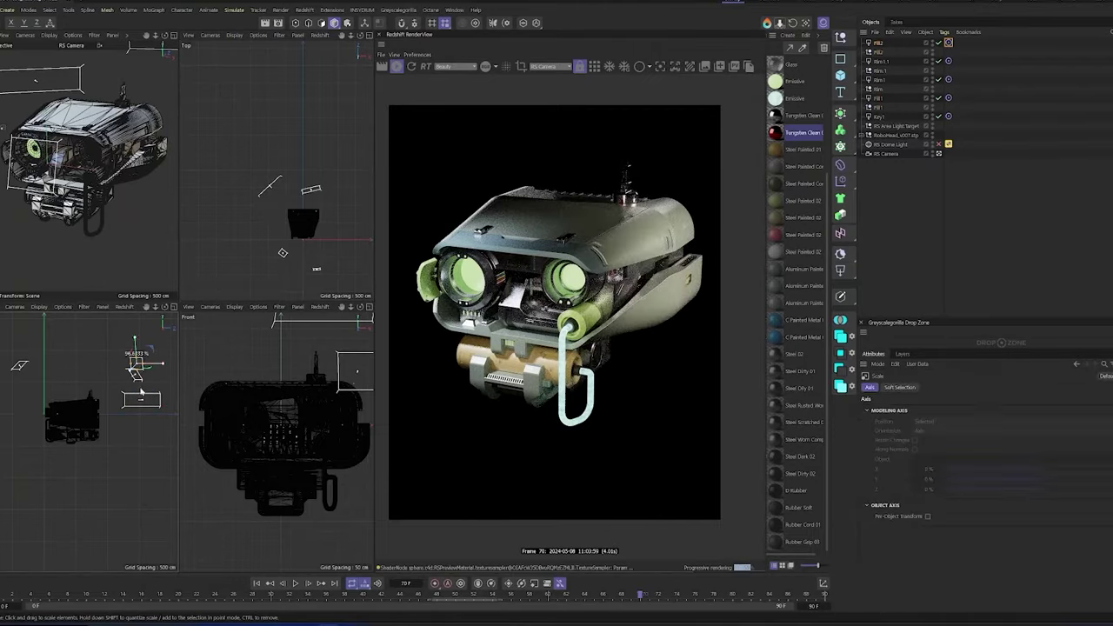
Lower the FB2 light, then snip the rendered image with Win+Shift+S
click(367, 421)
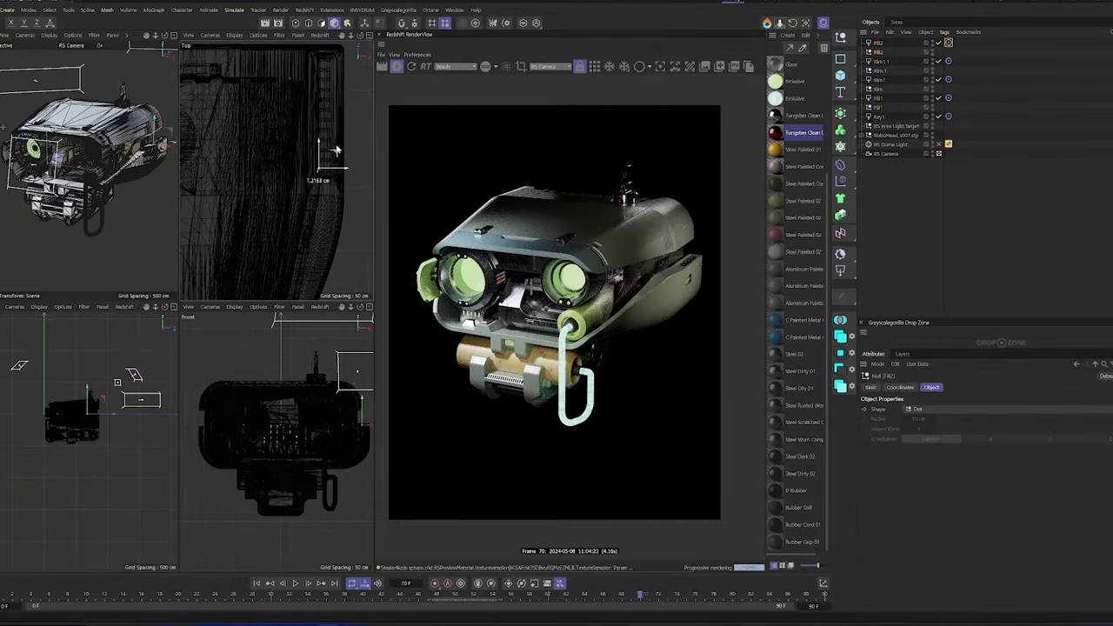
click(113, 316)
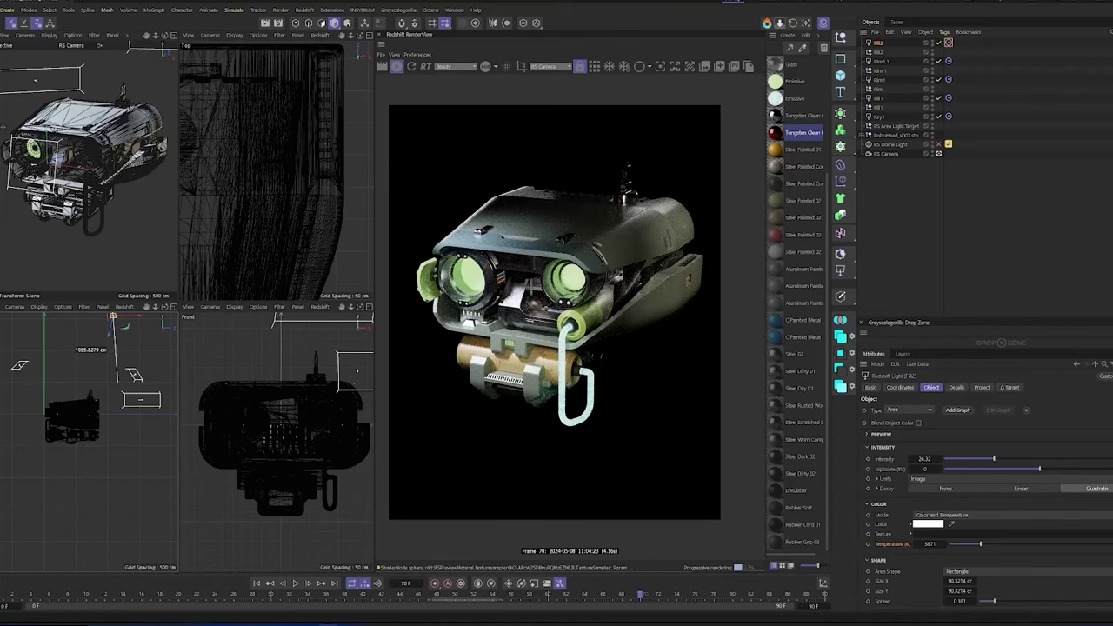
drag(112, 316, 51, 345)
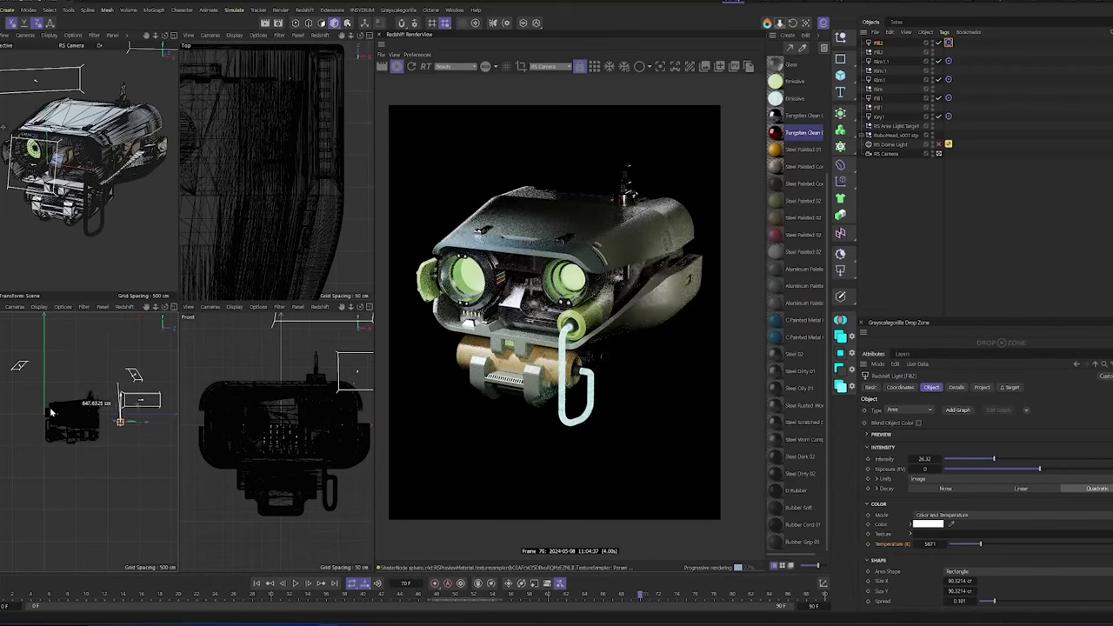
click(939, 103)
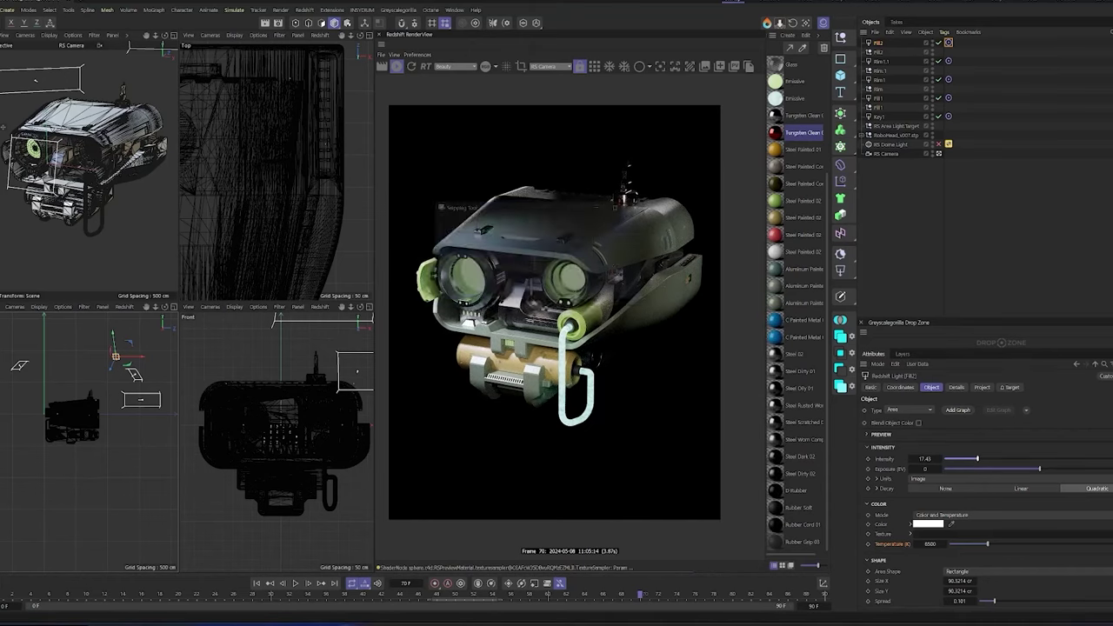
key(super+shift+s)
drag(389, 105, 720, 519)
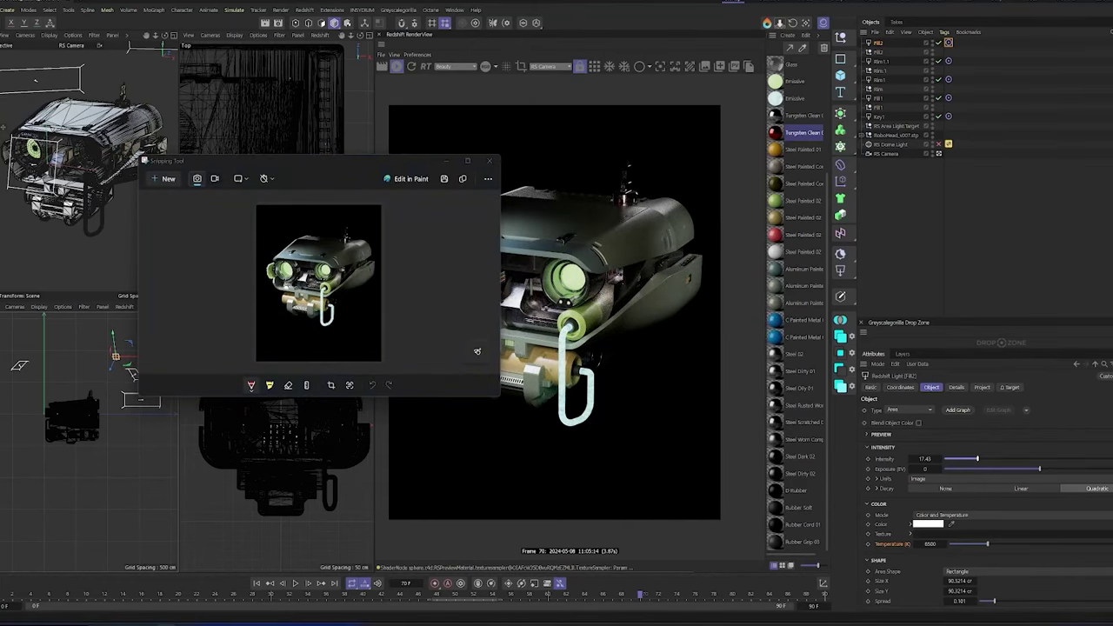
Close the snip and show only the perspective view, orbited around the head
click(490, 160)
key(F1)
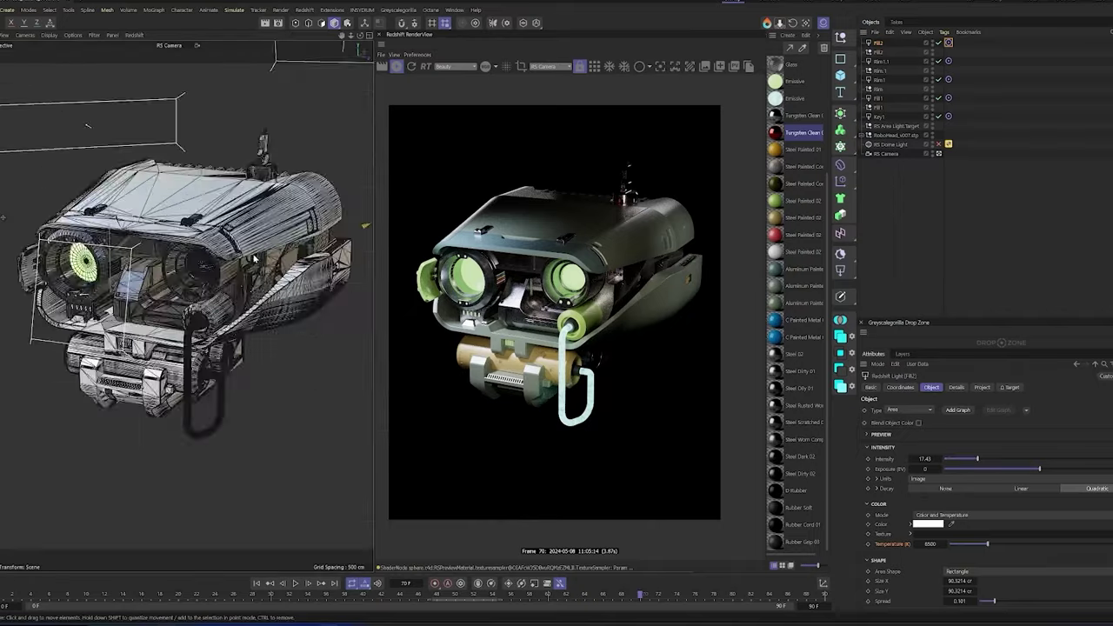
mouse_move(330, 305)
alt+mouse_down()
mouse_move(162, 309)
mouse_move(105, 357)
mouse_move(209, 287)
alt+mouse_up()
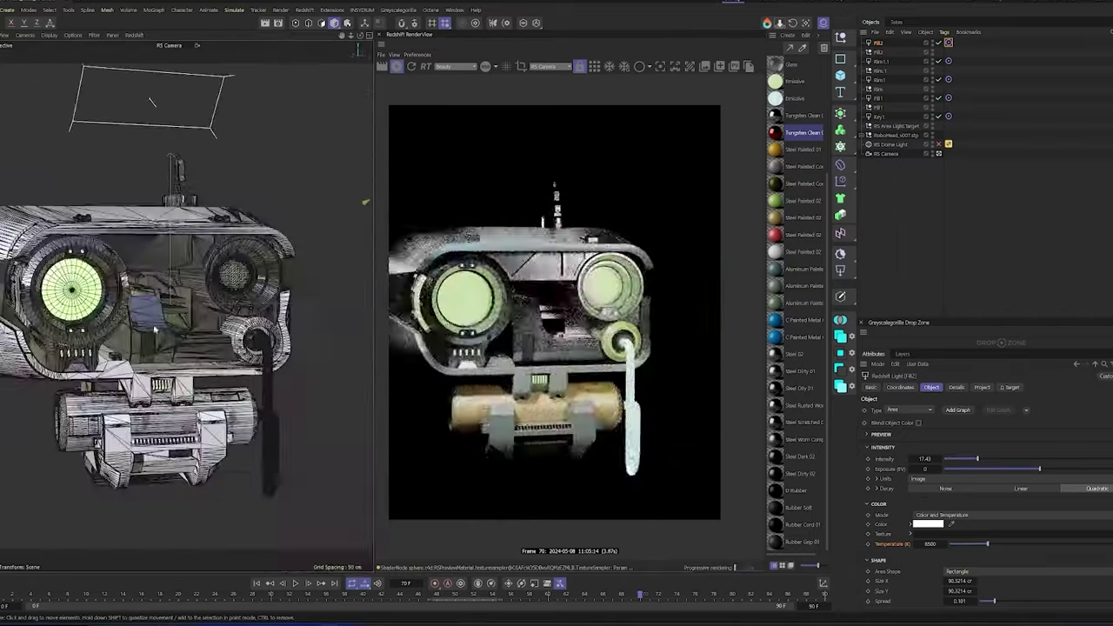
click(879, 155)
Group the RS Camera under a rotating Null and preview the rotation up to frame 27
key(alt+g)
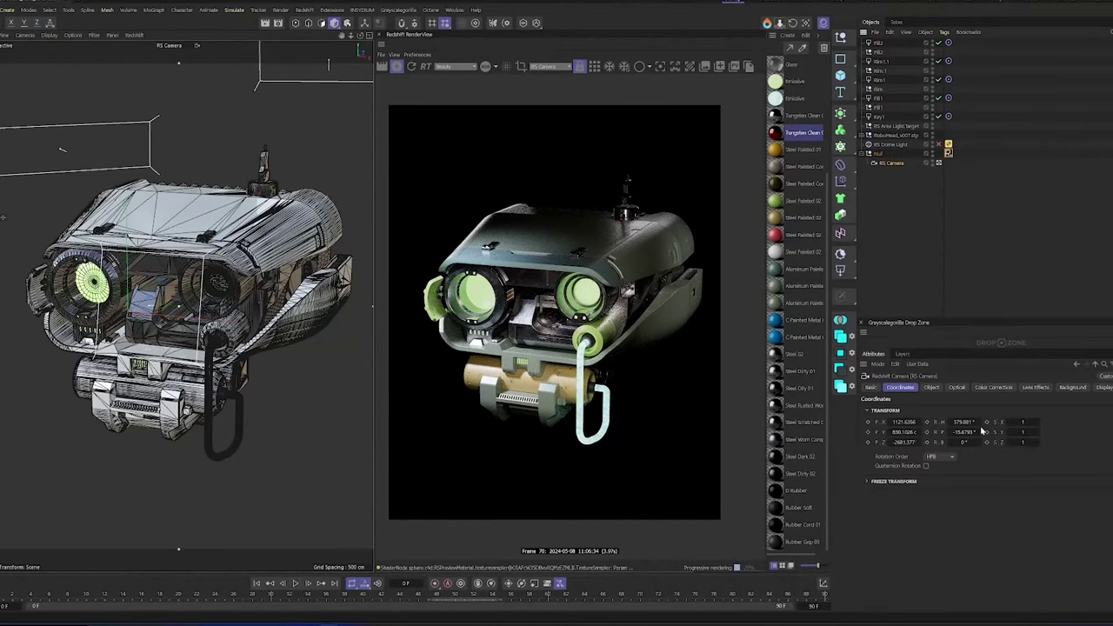
drag(885, 162, 896, 170)
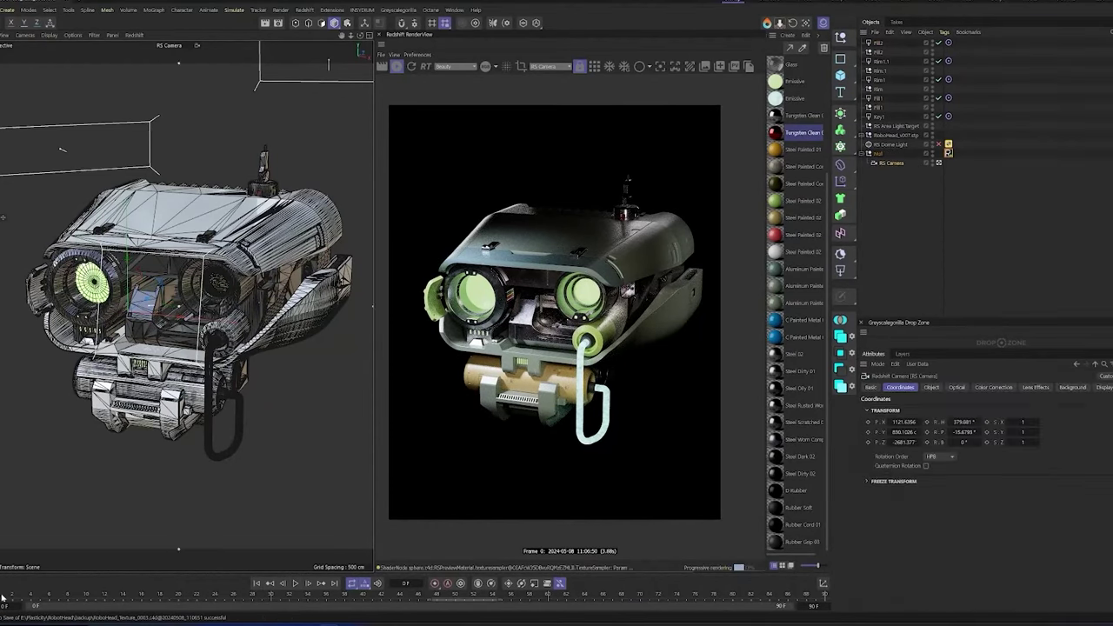
click(177, 596)
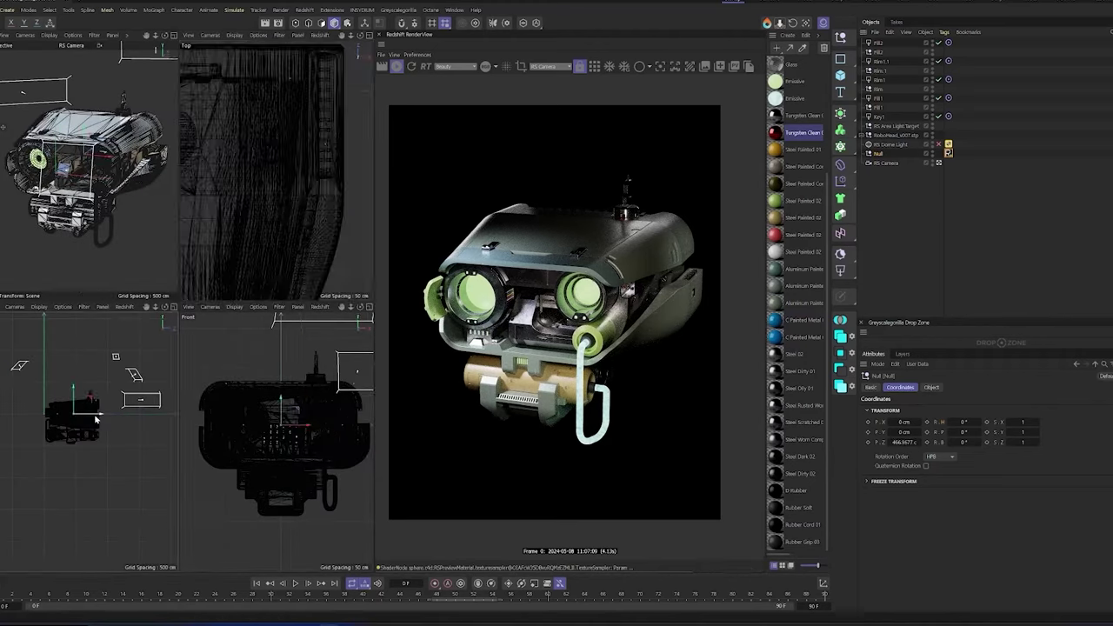
drag(151, 595, 247, 595)
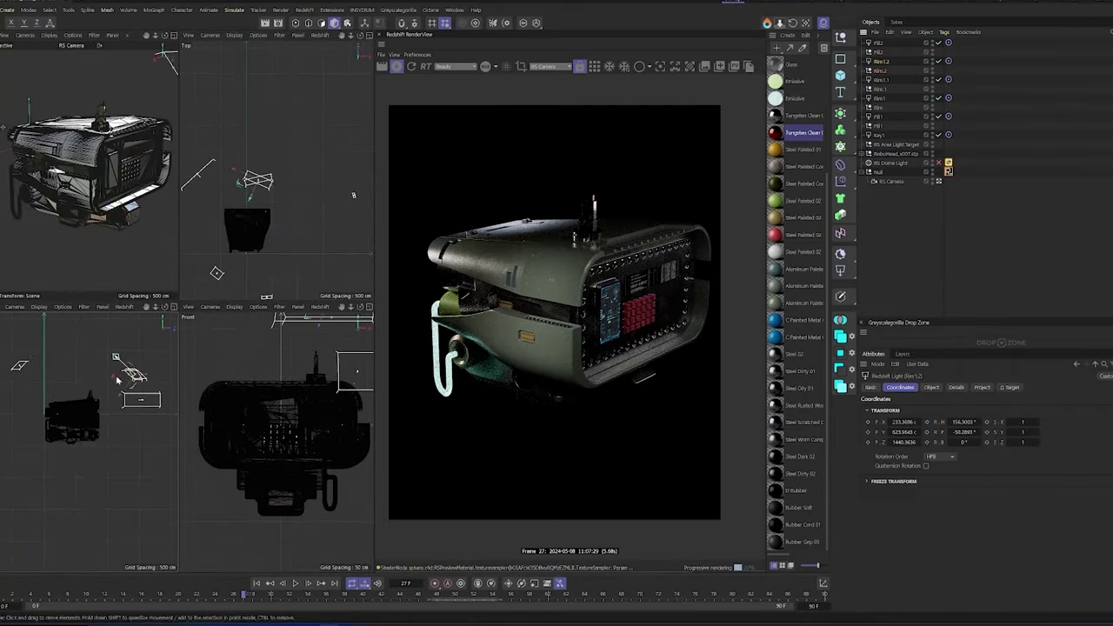
Move the Rim.1.2 and rim lights and retune intensity from 5.89 to 2.76
drag(198, 174, 206, 246)
click(931, 387)
click(954, 458)
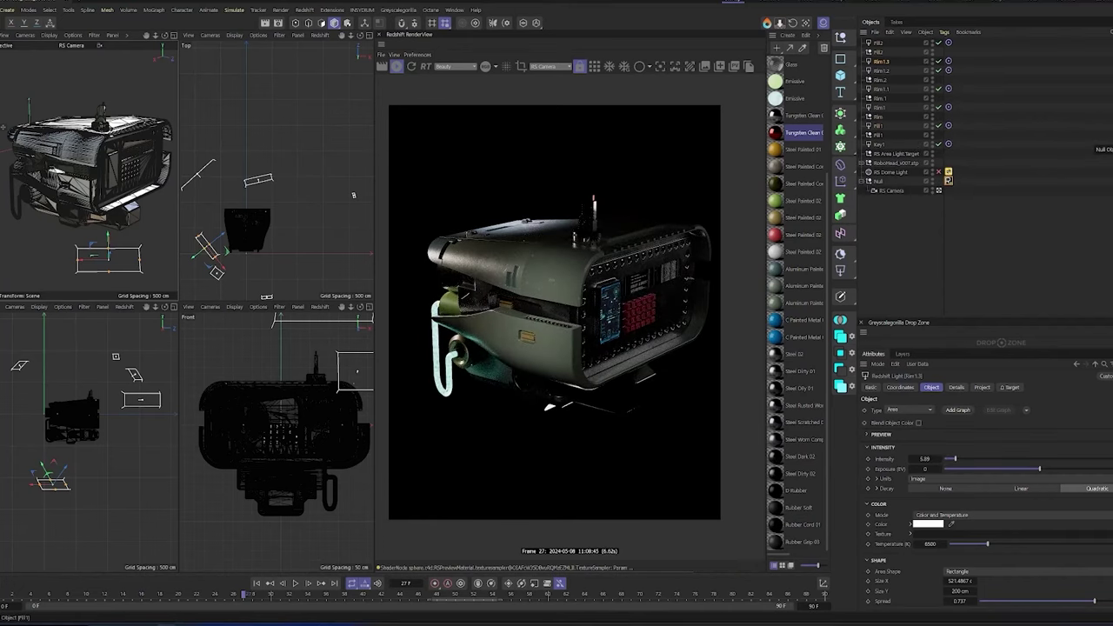
mouse_move(54, 476)
mouse_down()
mouse_move(117, 474)
mouse_move(117, 450)
mouse_up()
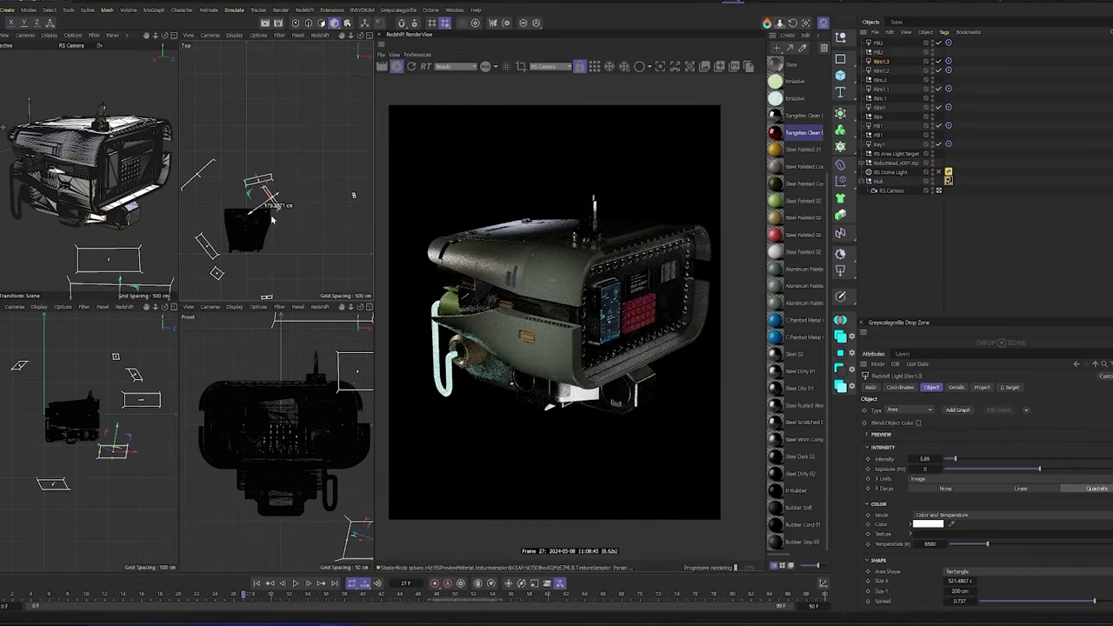
drag(954, 458, 948, 459)
click(281, 596)
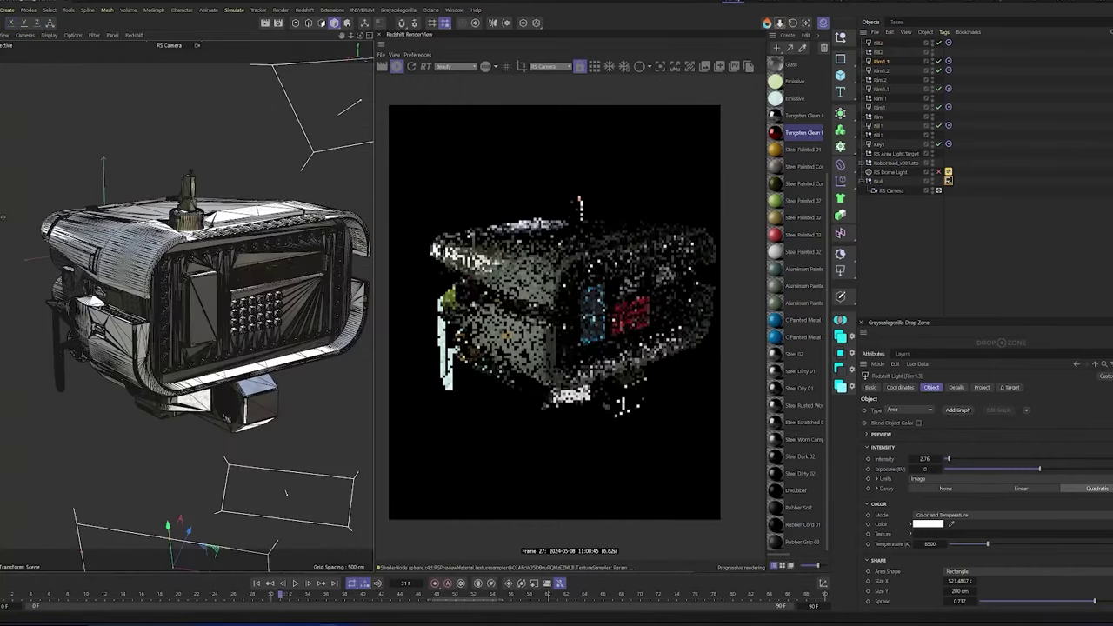
Check the render at frames 61, 71 and 35 of the animation
click(365, 595)
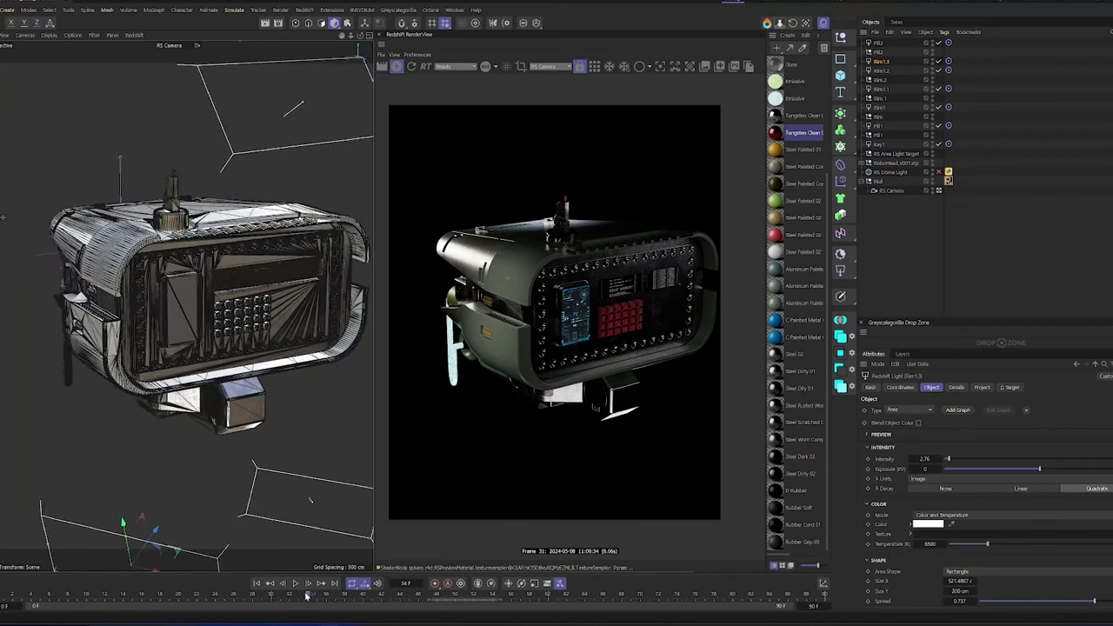
click(411, 596)
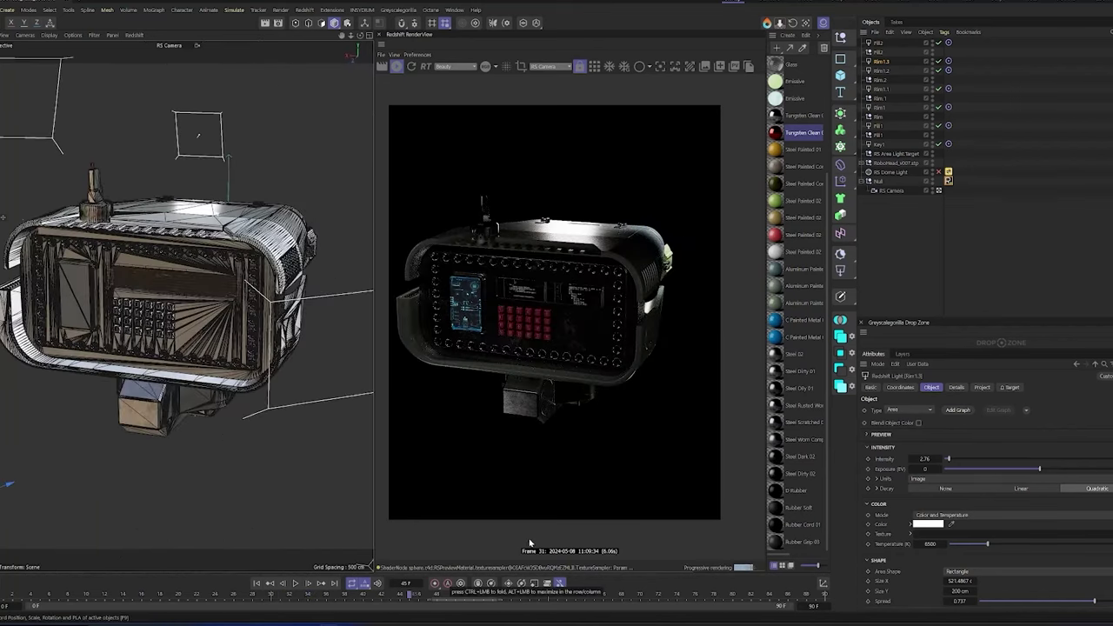
click(556, 596)
click(600, 596)
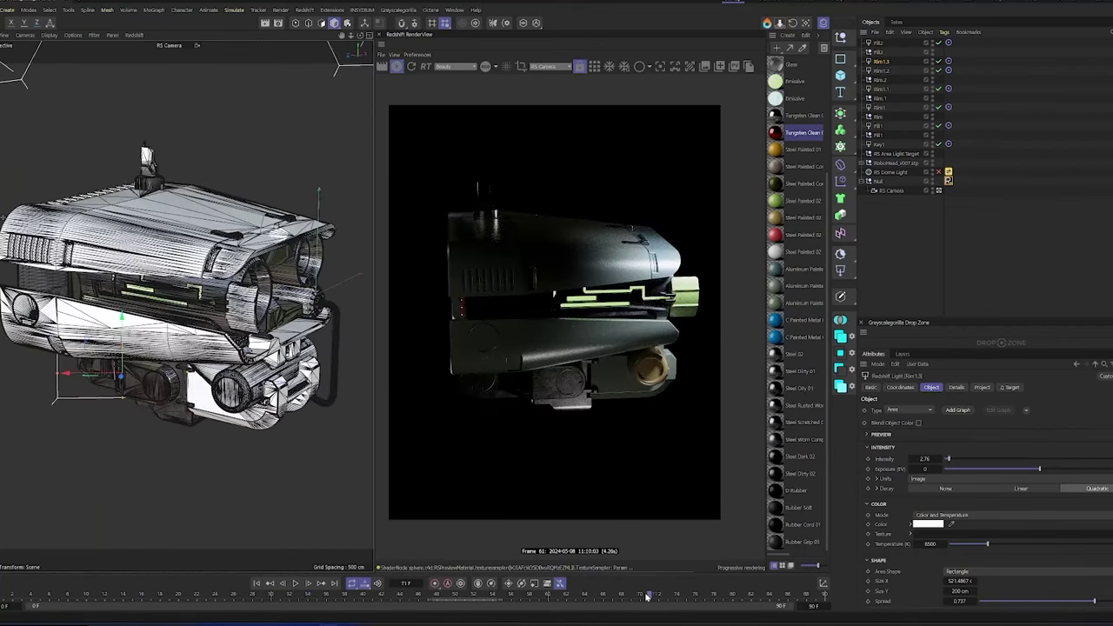
click(644, 596)
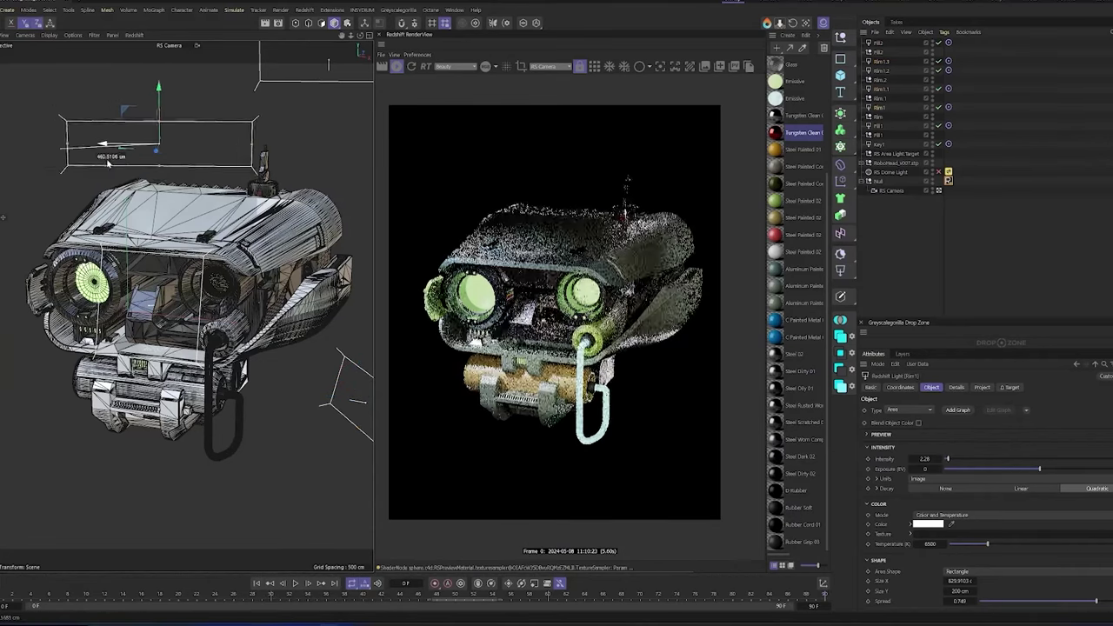
click(320, 597)
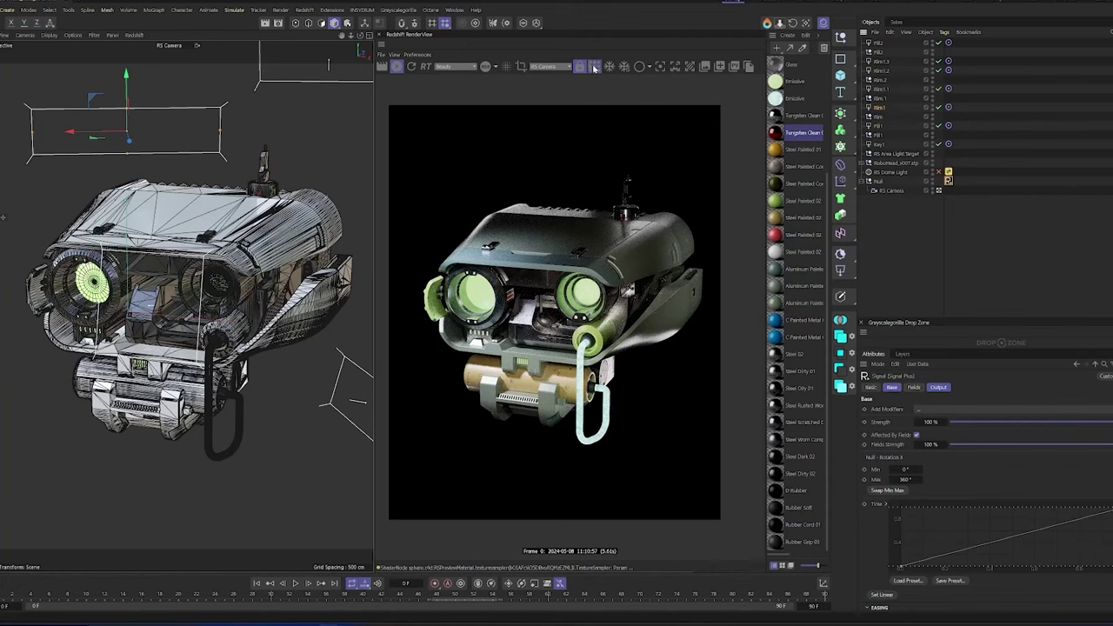
Restart the bucket render, expand Bloom post-effects, and set light temperature to 6500
click(594, 67)
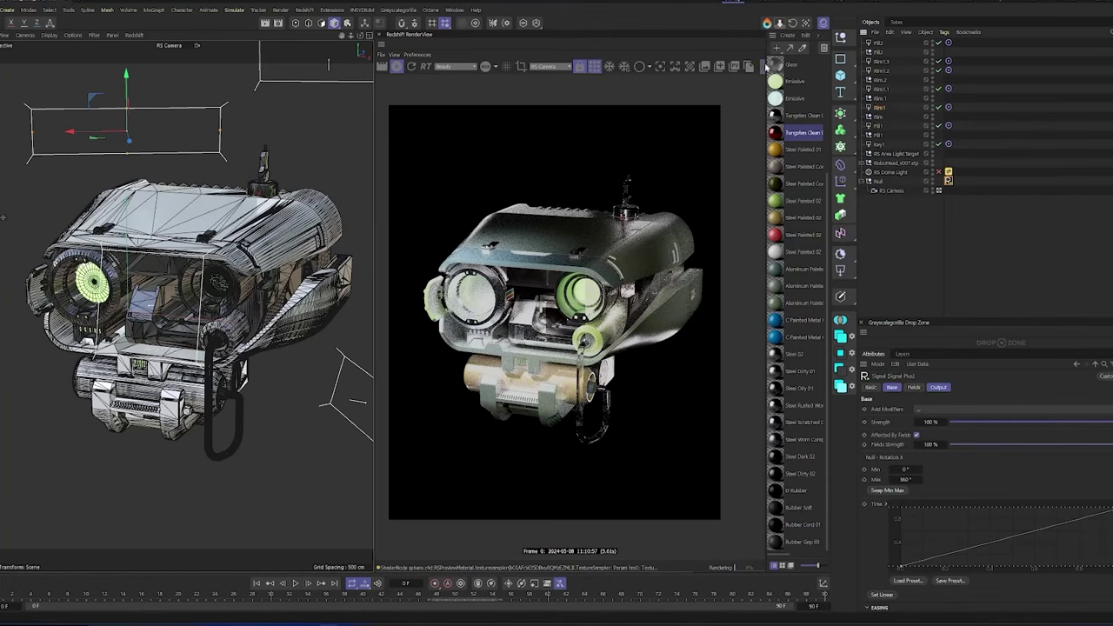
click(767, 68)
drag(375, 166, 251, 166)
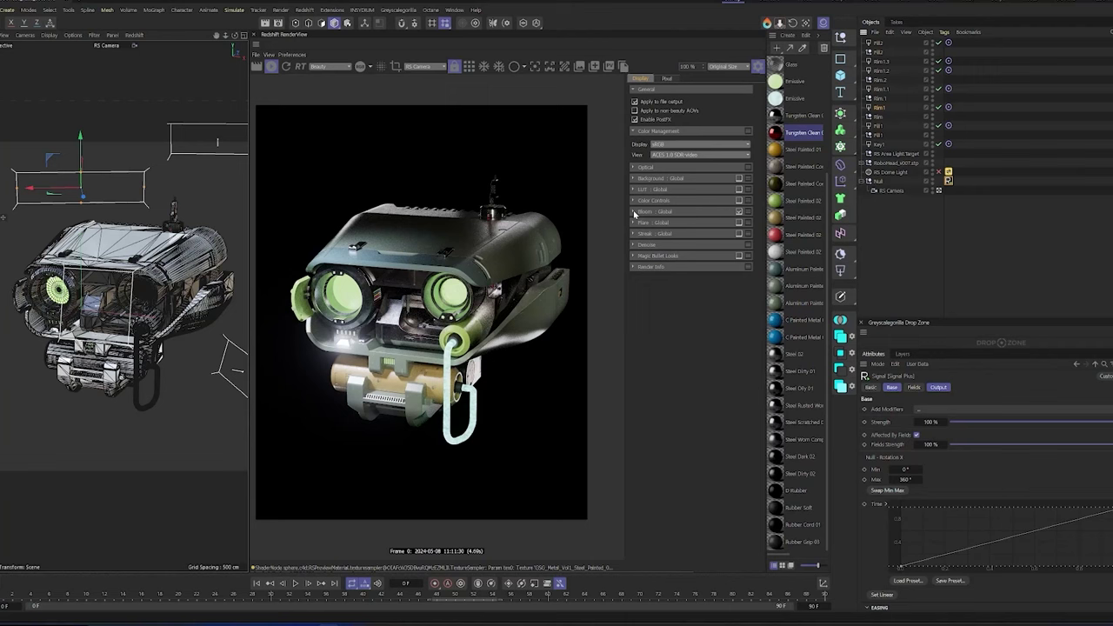
click(634, 211)
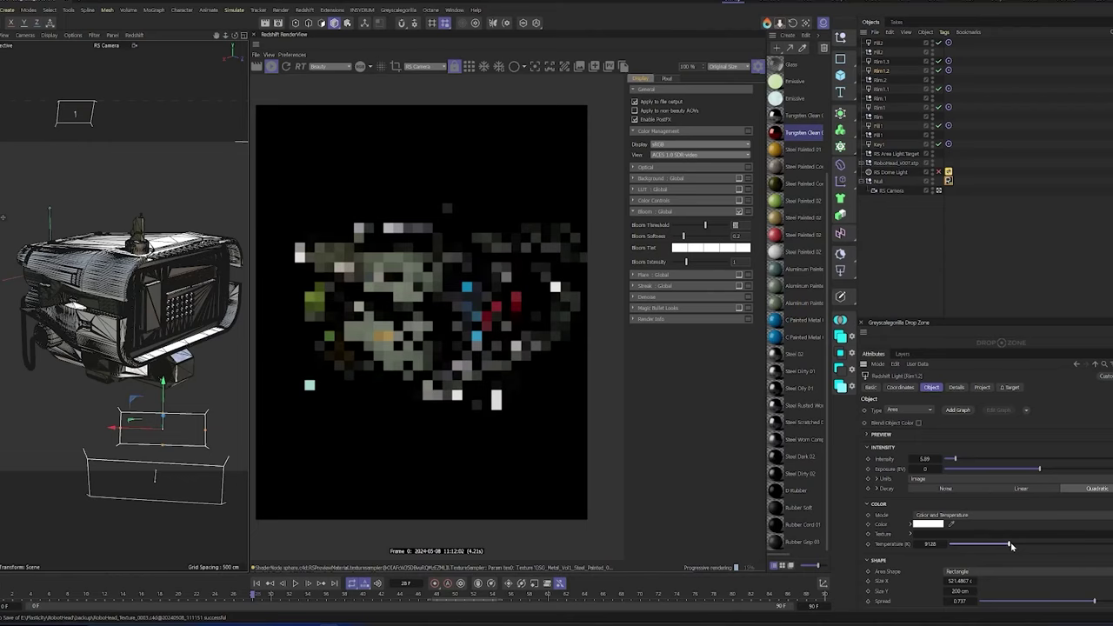
drag(1010, 546, 987, 545)
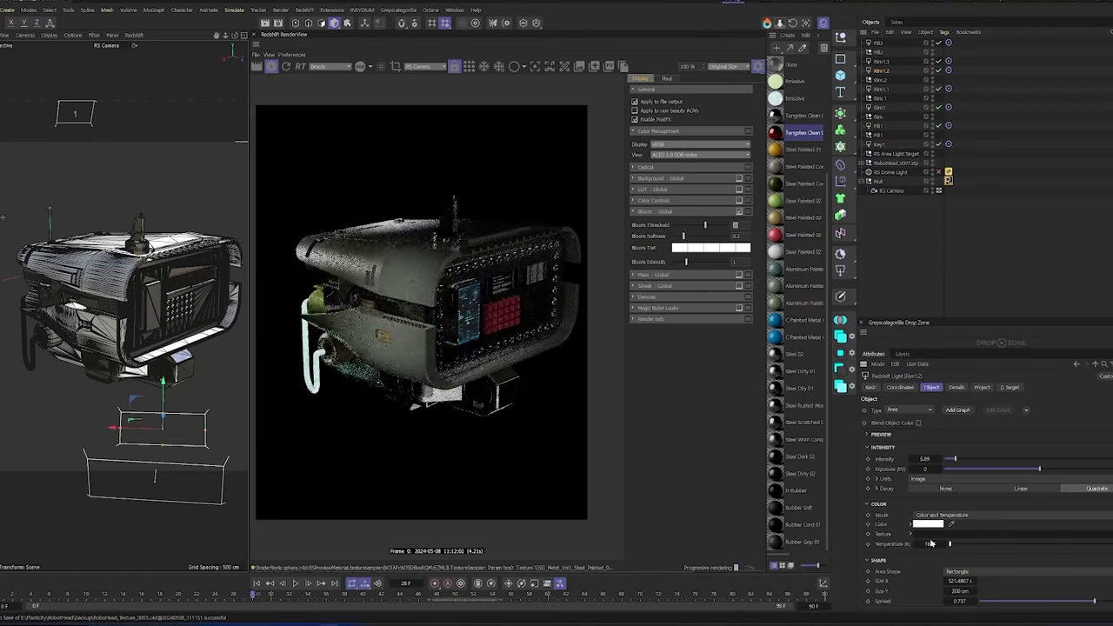
Duplicate the fill light into Fill.1 and Fill.2 and move them in the four-view layout
drag(396, 596, 576, 599)
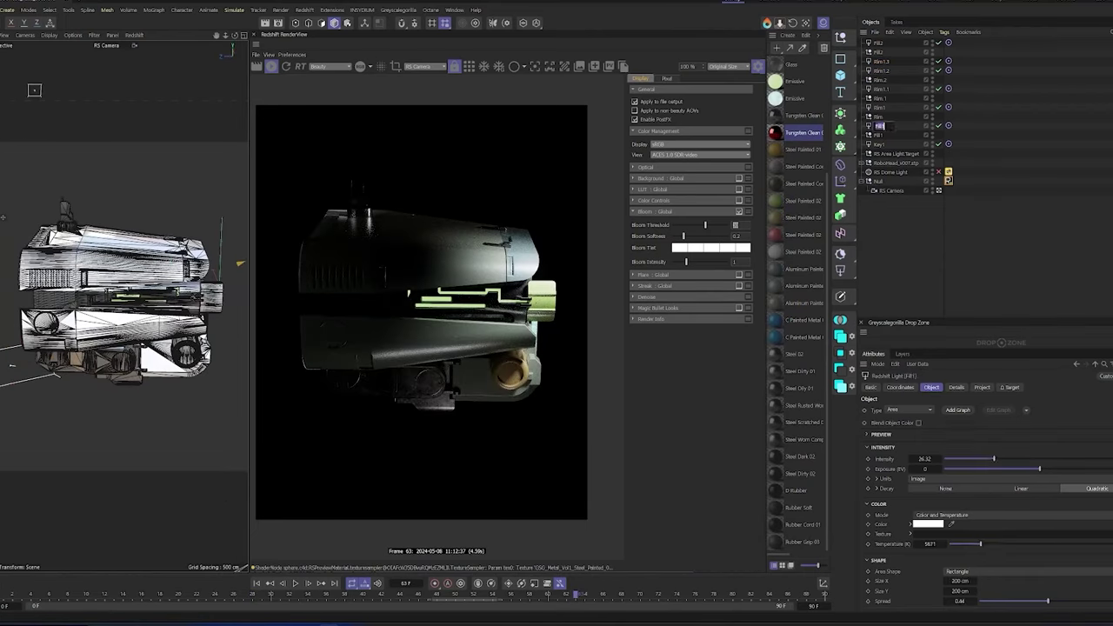
key(ctrl+v)
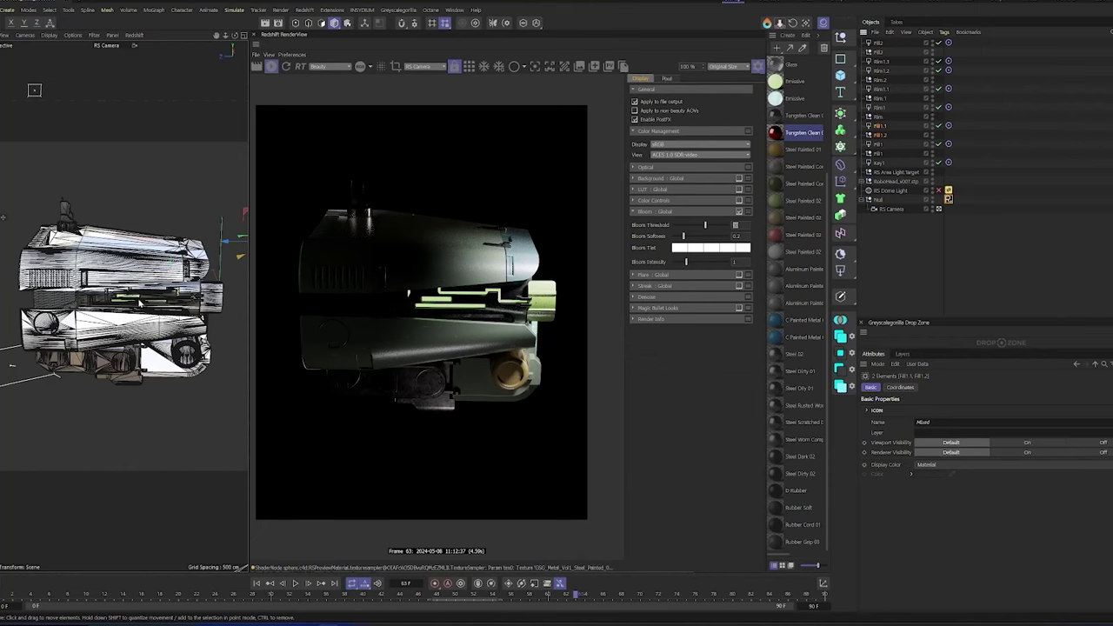
middle_click(140, 302)
click(127, 191)
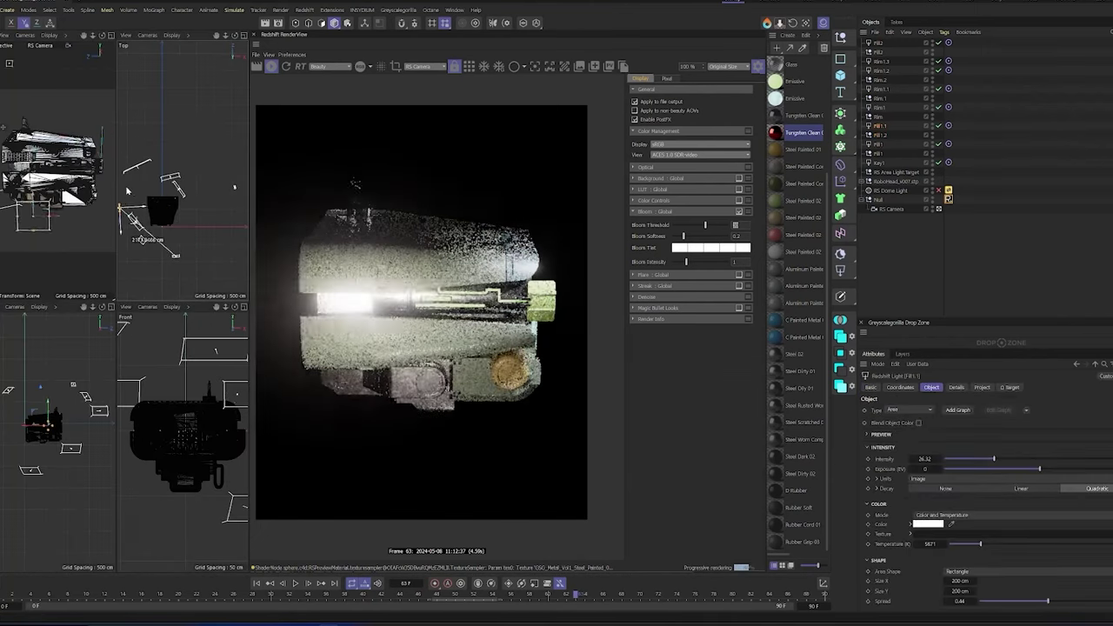
drag(127, 191, 138, 219)
click(154, 397)
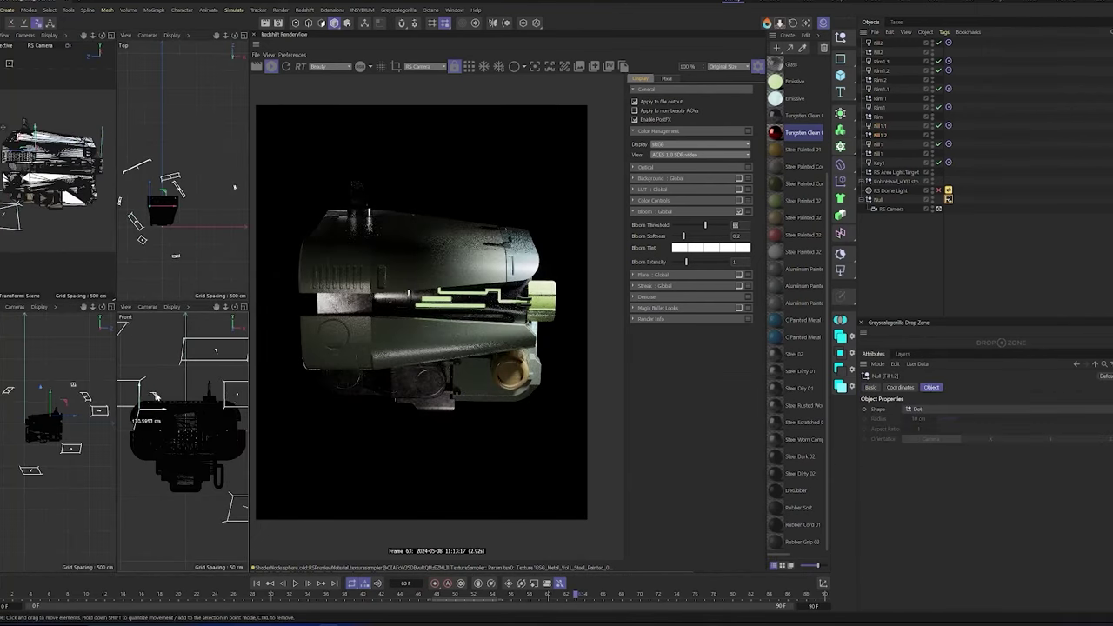
Return to frame 0, open the Emissive material, and isolate the hook handle
click(256, 584)
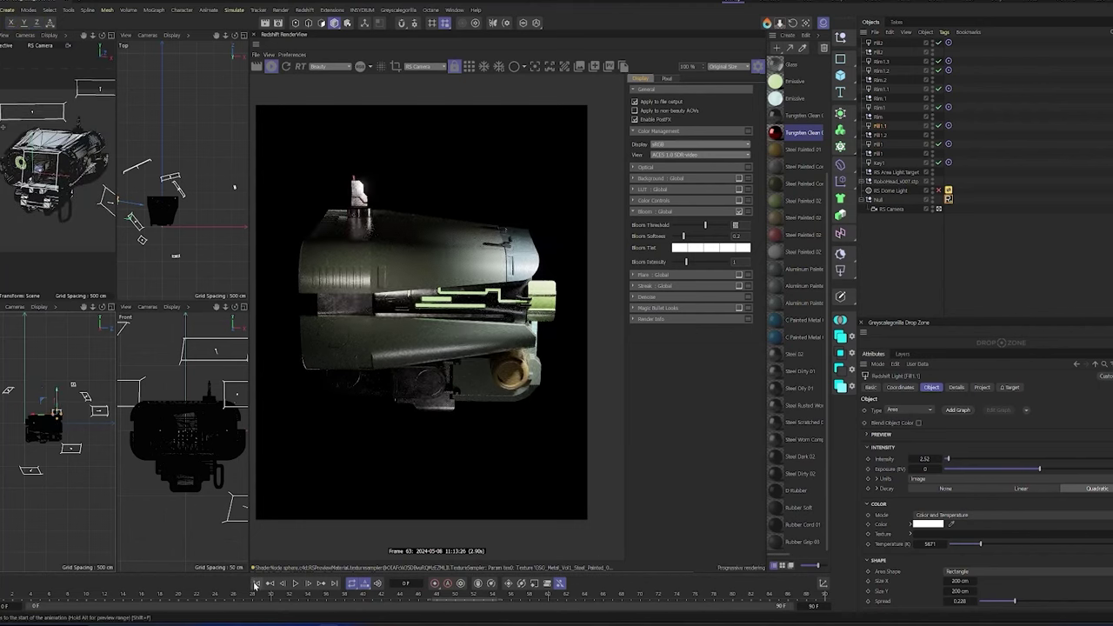
double_click(775, 98)
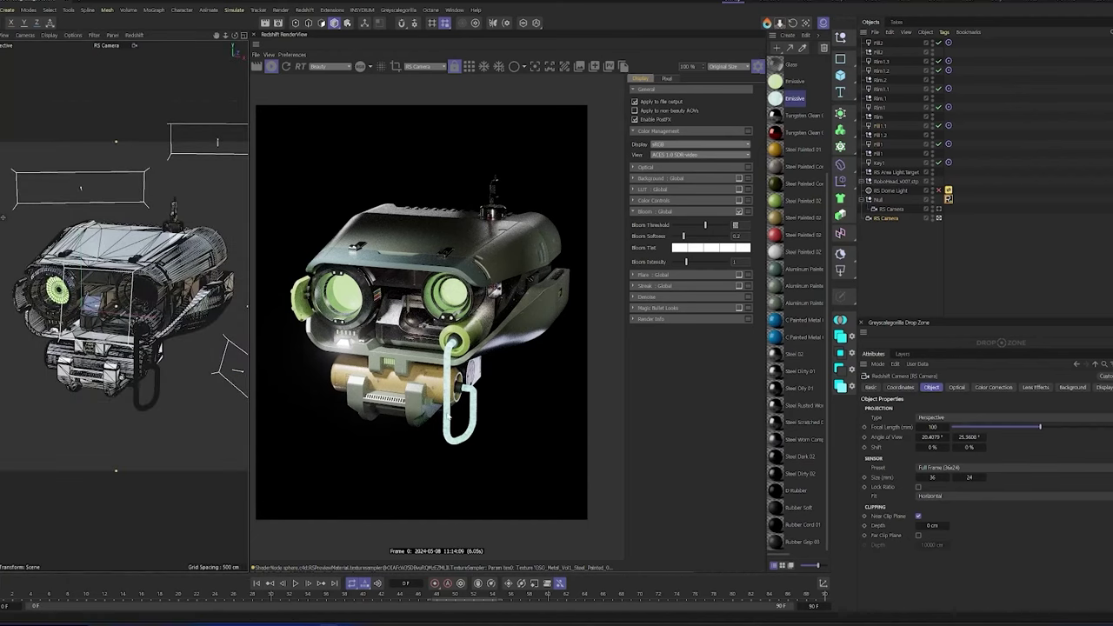
click(206, 595)
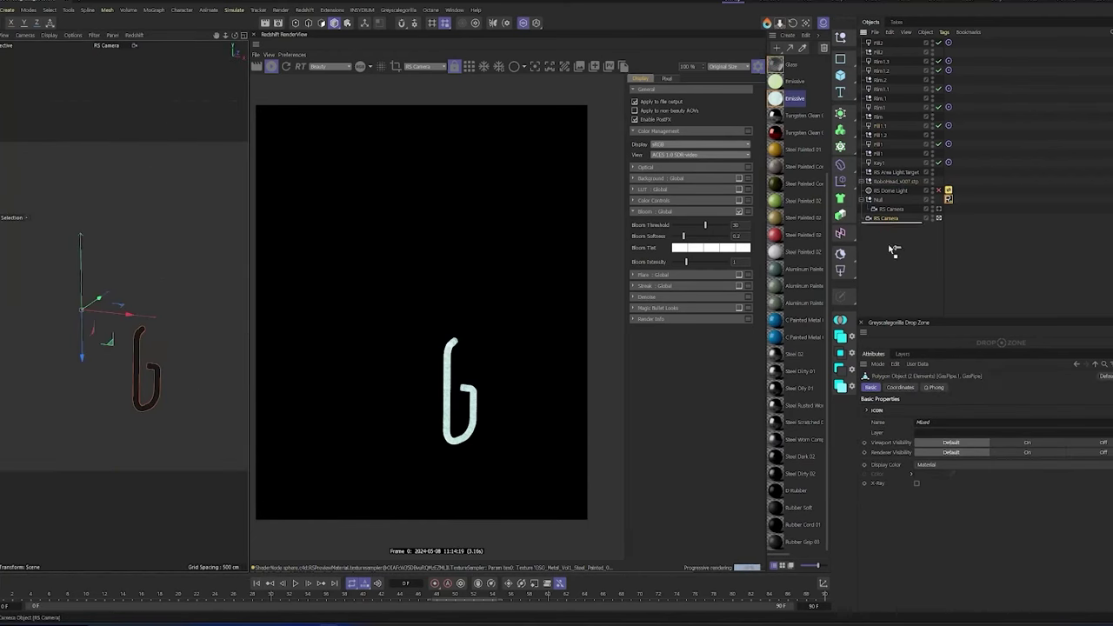
Zoom in on the hook and link the noise Offset to NoiseOffset's Y position
drag(215, 608, 340, 604)
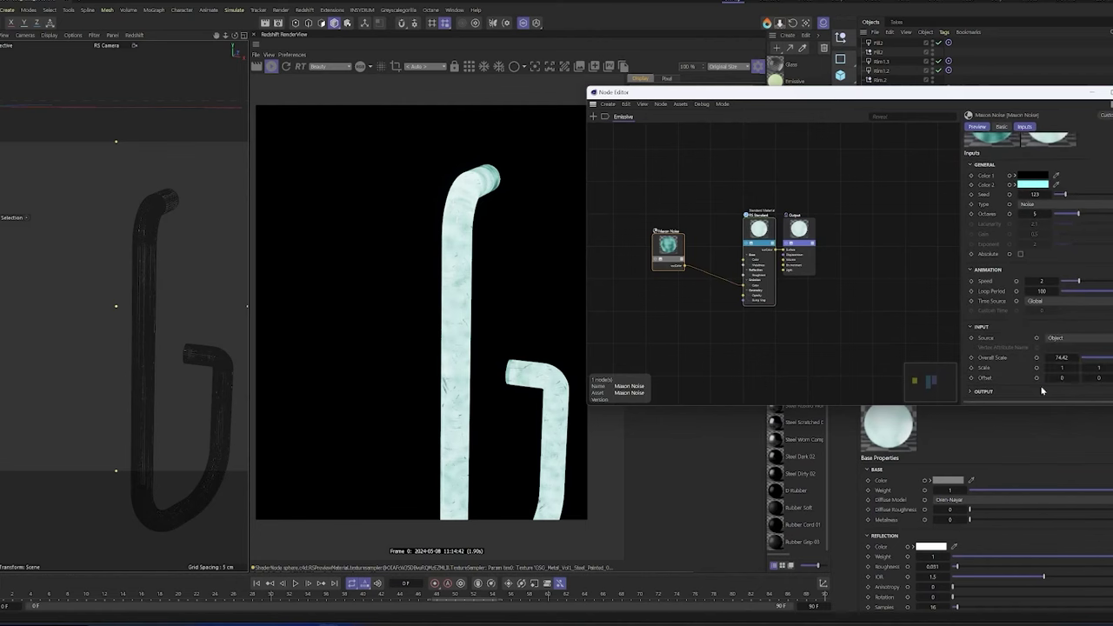
text(12)
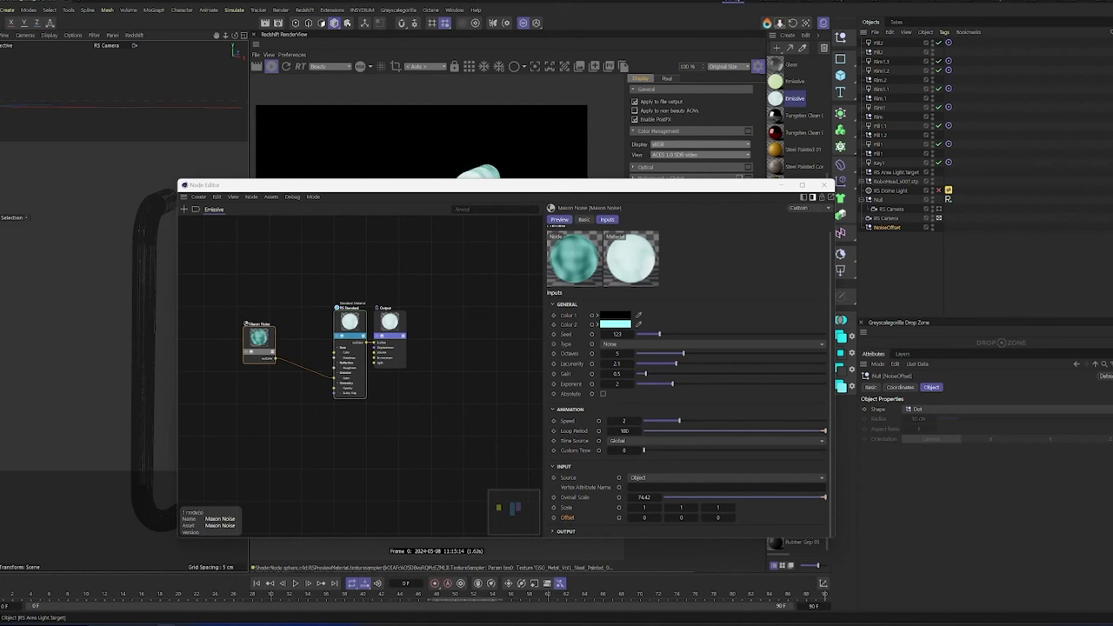
right_click(565, 519)
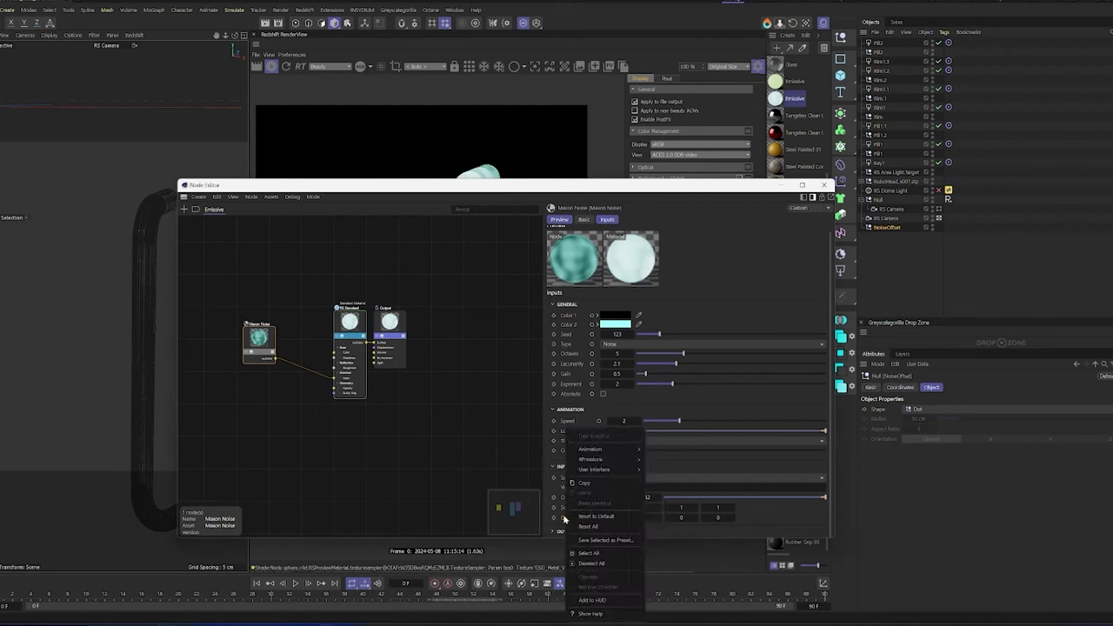
click(657, 461)
click(900, 387)
click(976, 461)
right_click(567, 517)
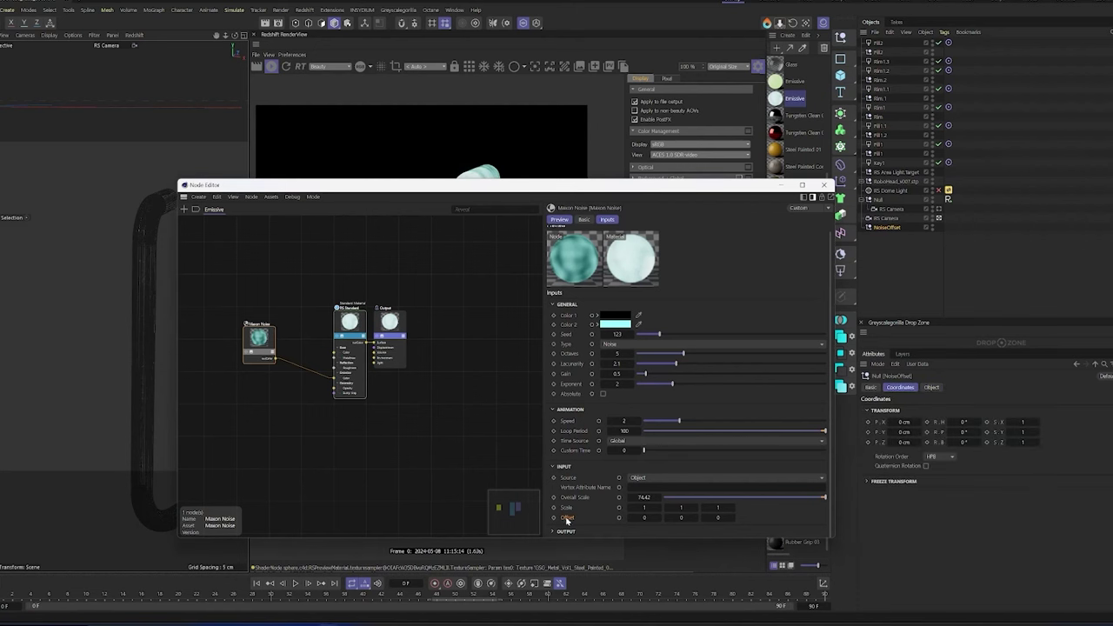
click(666, 479)
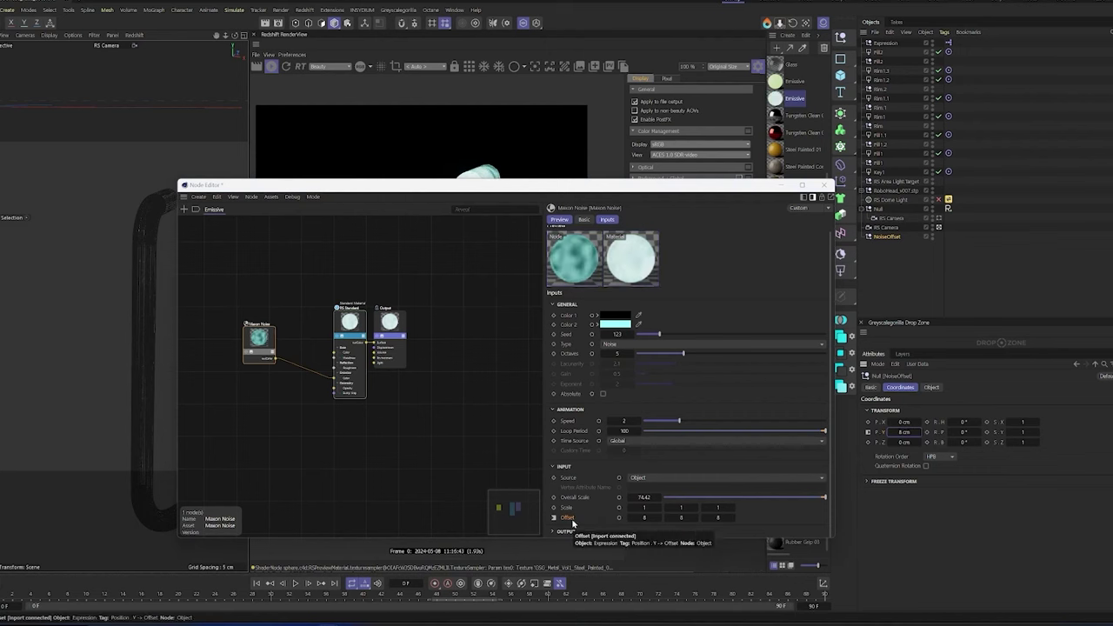
Add an Offset input port to the Maxon Noise node in the XPresso graph
double_click(948, 42)
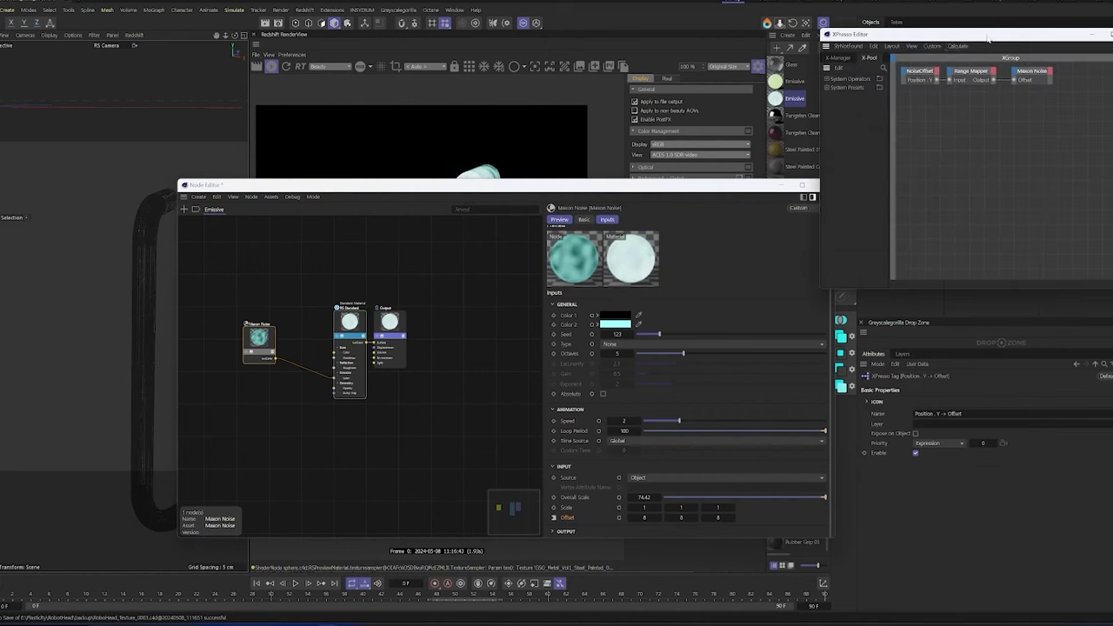
click(823, 225)
click(967, 276)
click(928, 179)
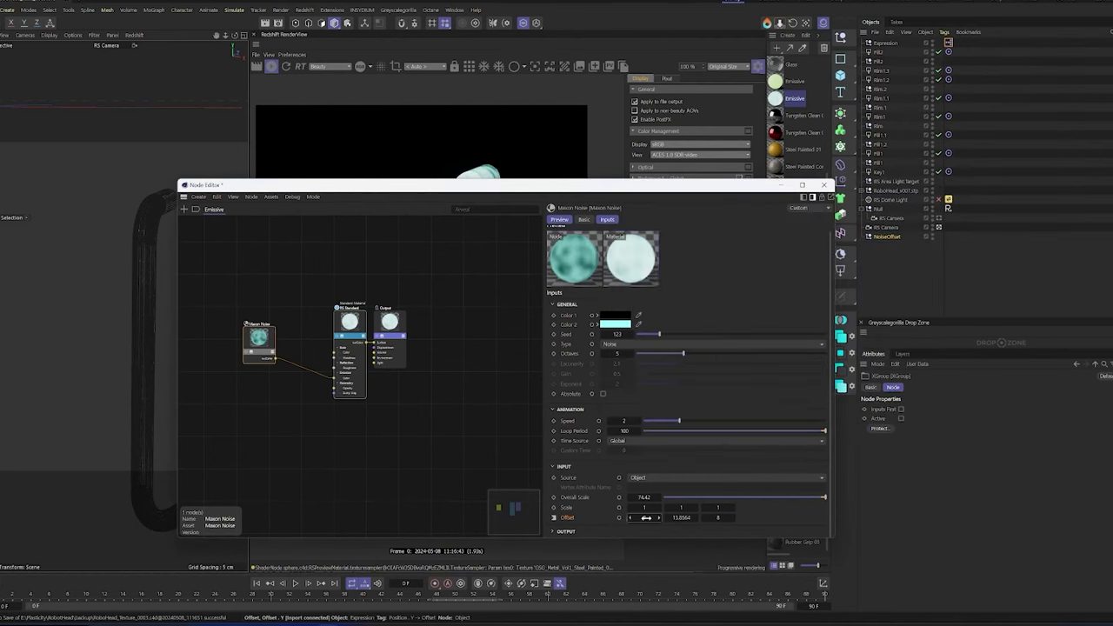
click(887, 237)
Animate NoiseOffset's Y with a linear Signal tag, preview it, and return to frame 0
right_click(906, 432)
click(939, 454)
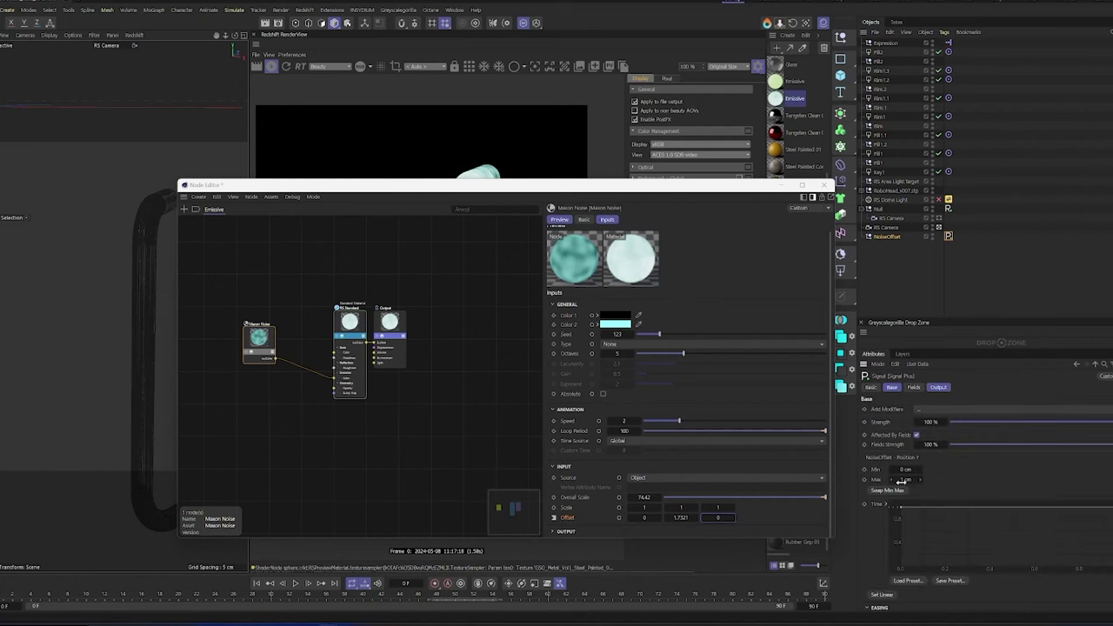
scroll(888, 574, down, 2)
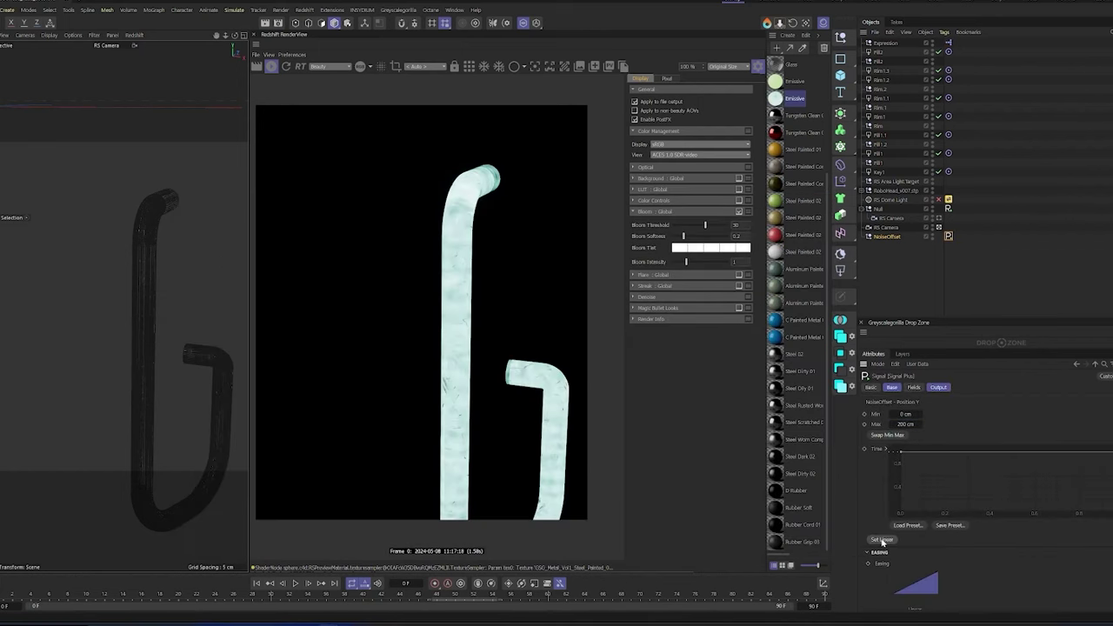
scroll(887, 574, down, 2)
click(296, 583)
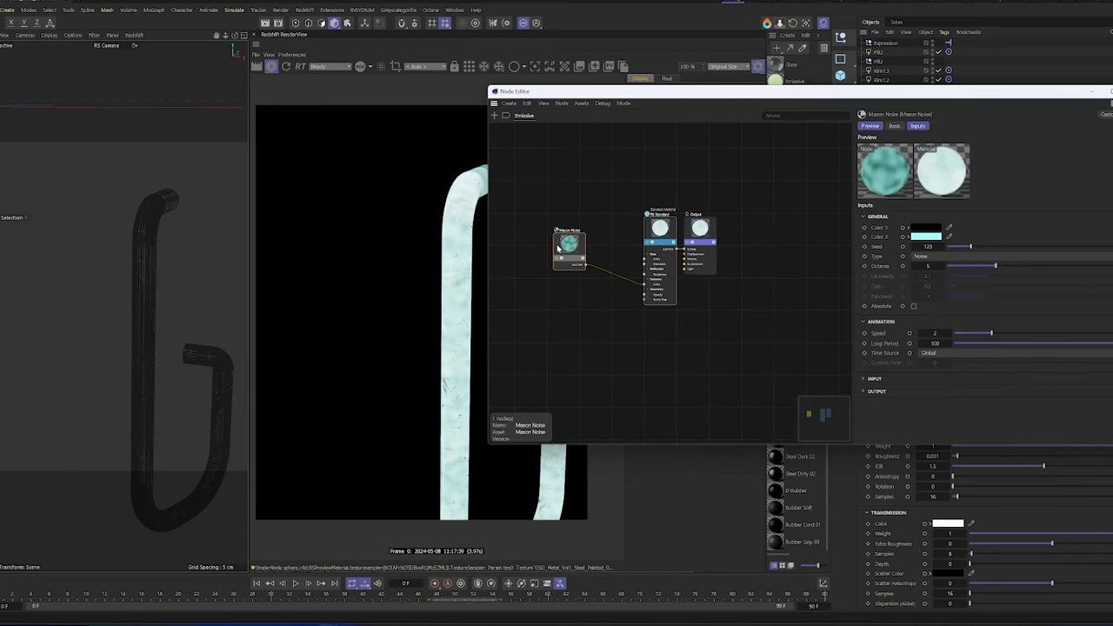
ctrl+click(899, 380)
scroll(899, 383, down, 1)
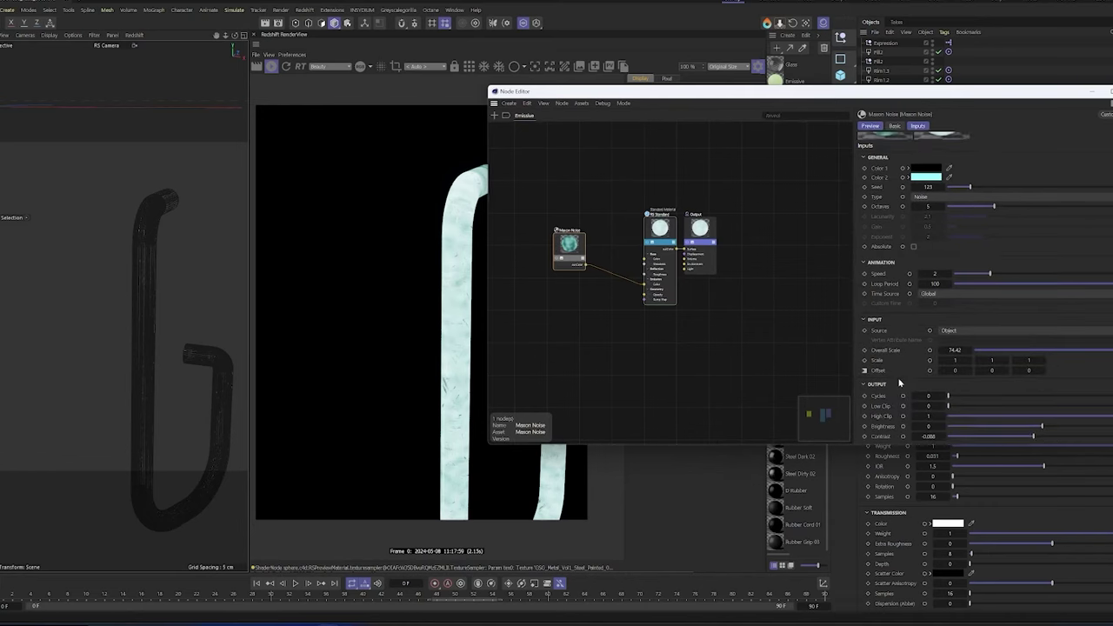
key(F8)
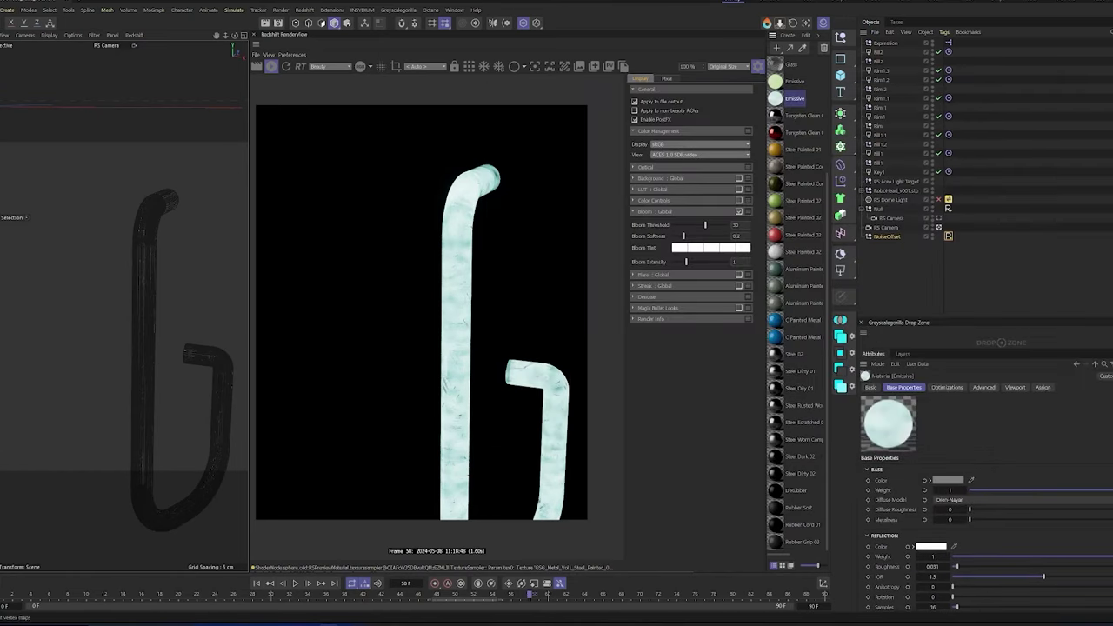
drag(530, 594, 76, 598)
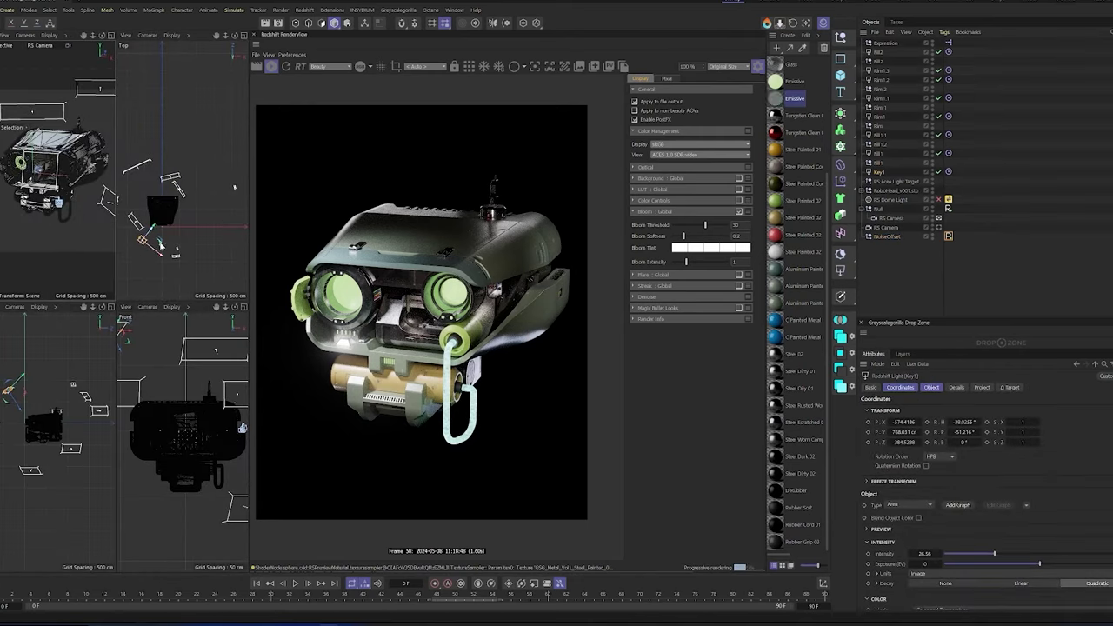
Render through the RS Camera and reposition the Key1 and Fill1 lights in the top view
click(160, 246)
click(426, 66)
click(426, 98)
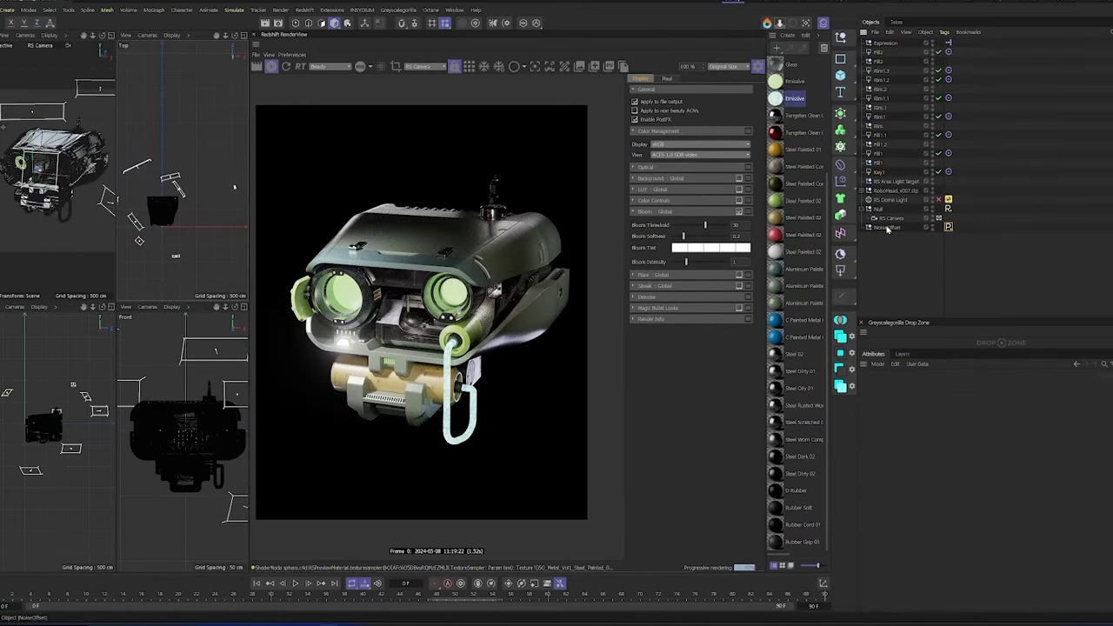
drag(139, 226, 161, 238)
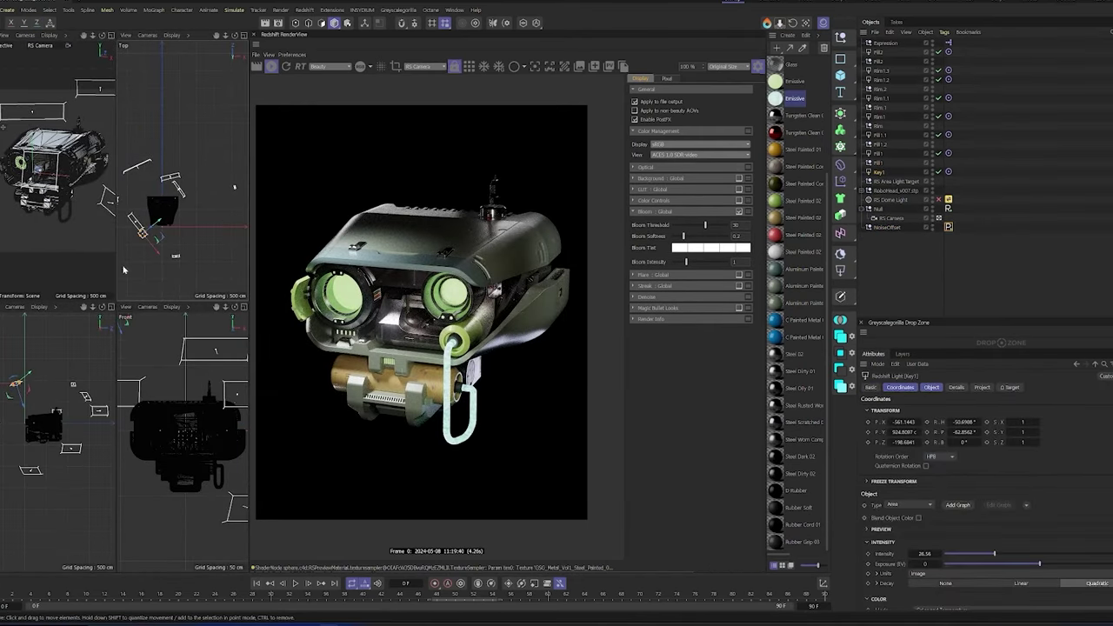
click(878, 153)
drag(177, 255, 193, 252)
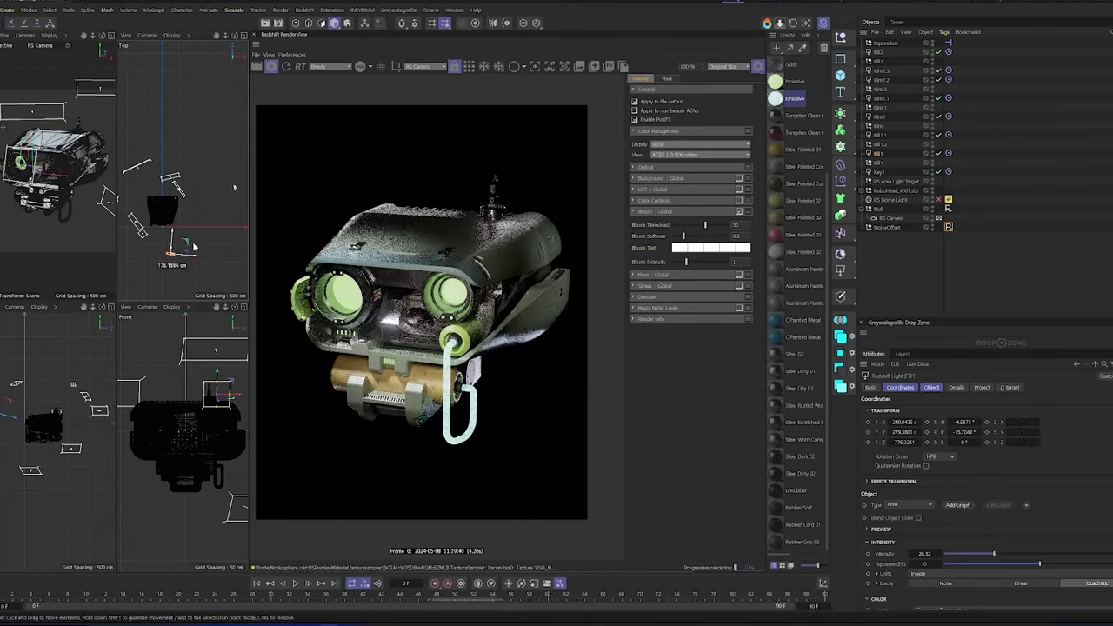
drag(206, 397, 208, 388)
Lower the RS Dome Light intensity and scrub ahead to check the new lighting
click(892, 199)
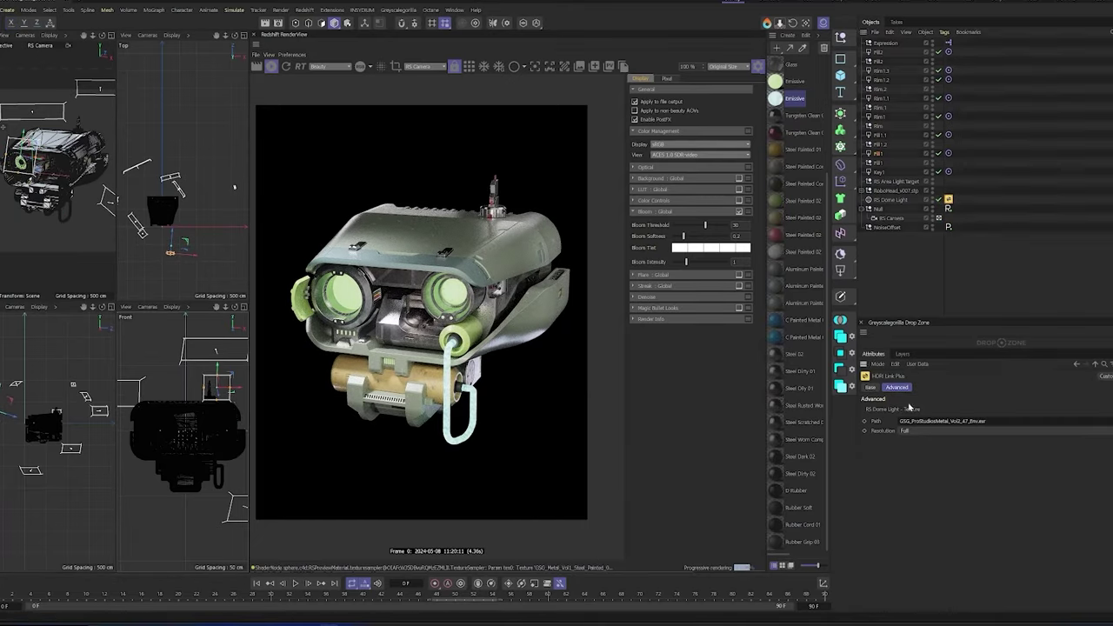
drag(988, 459, 961, 459)
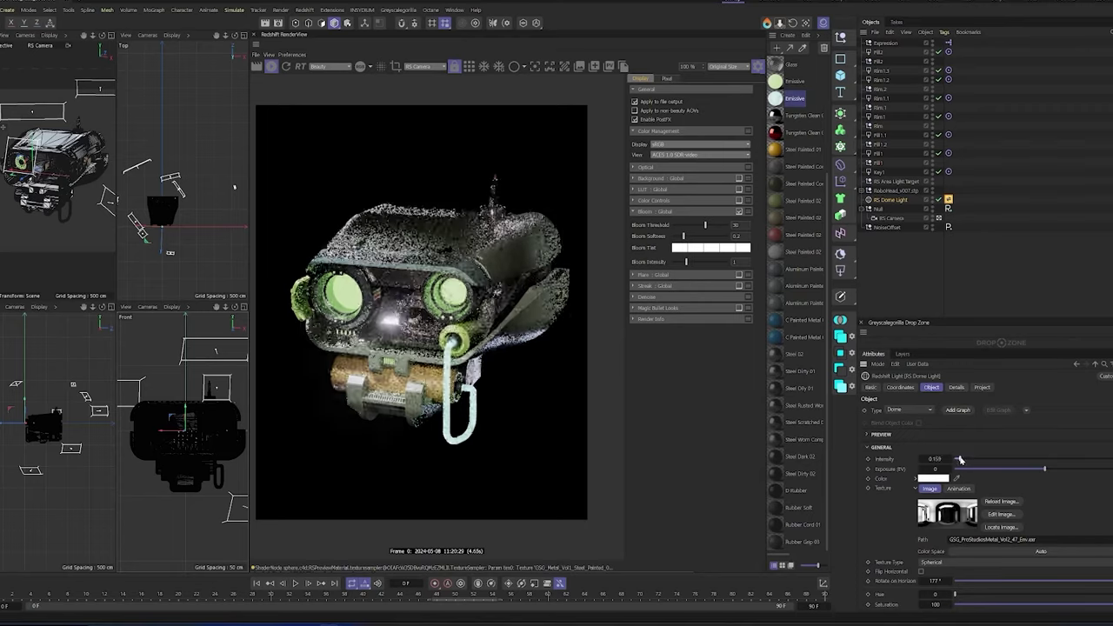
click(133, 600)
mouse_move(133, 600)
mouse_down()
mouse_move(209, 592)
mouse_move(58, 594)
mouse_move(588, 607)
mouse_move(548, 598)
mouse_up()
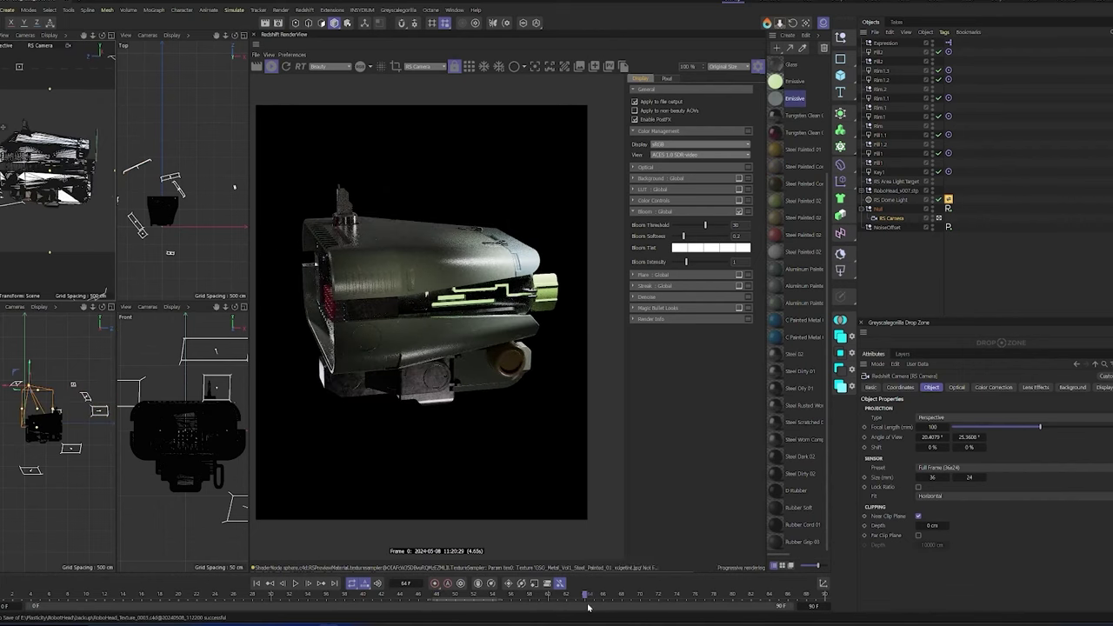
Inspect the textured faces and set the chosen material tags' projection to Cubic
middle_click(55, 201)
click(169, 380)
click(168, 379)
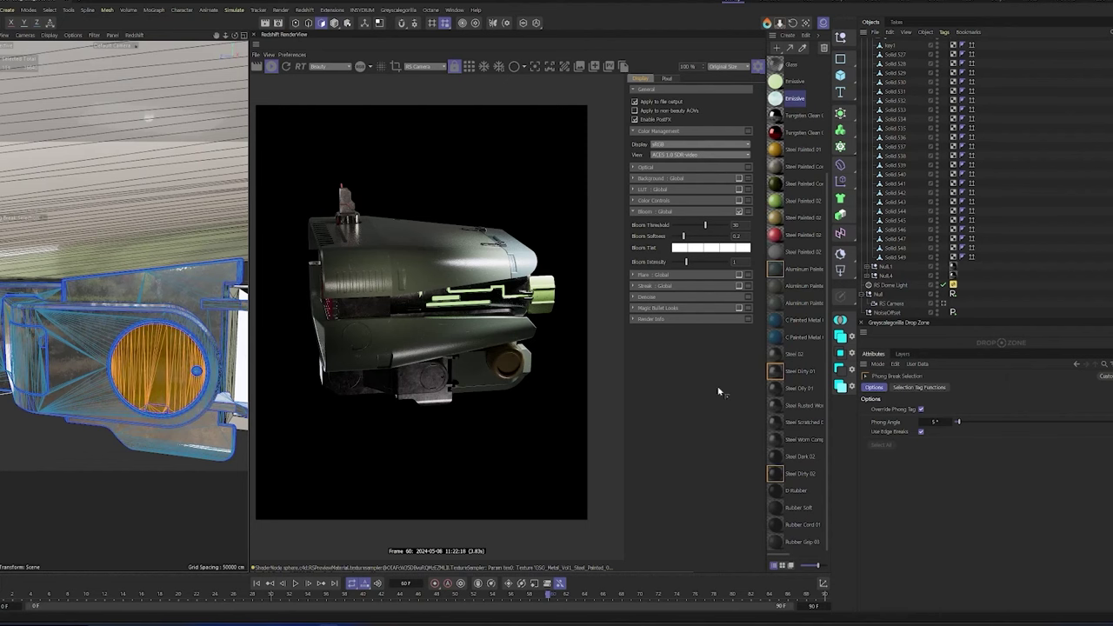
mouse_move(775, 217)
mouse_down()
mouse_move(157, 370)
mouse_move(130, 432)
mouse_up()
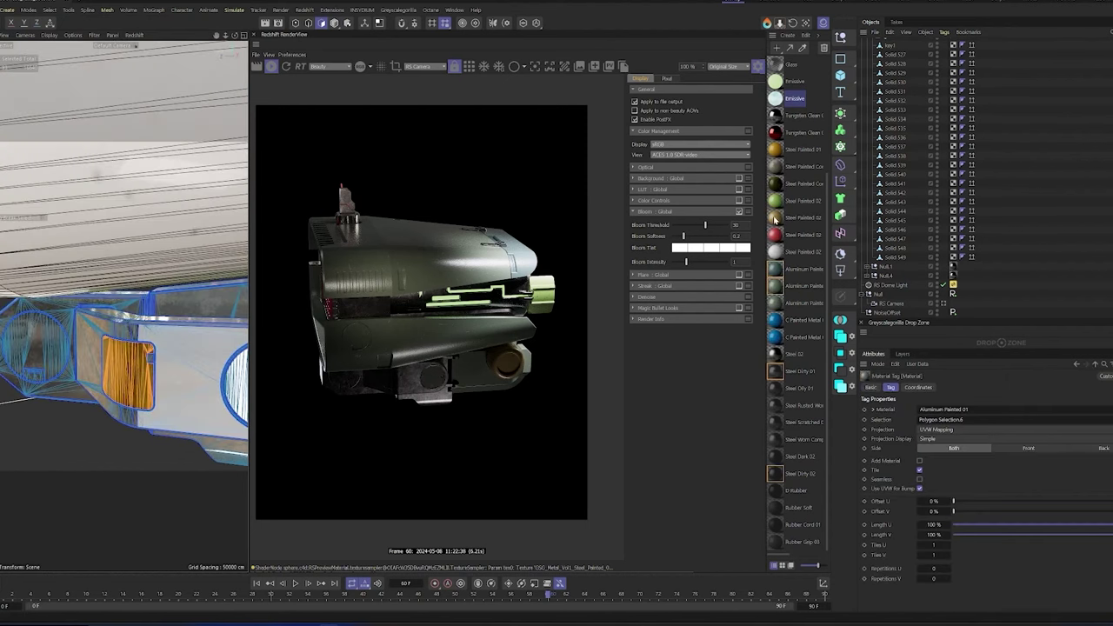
click(34, 348)
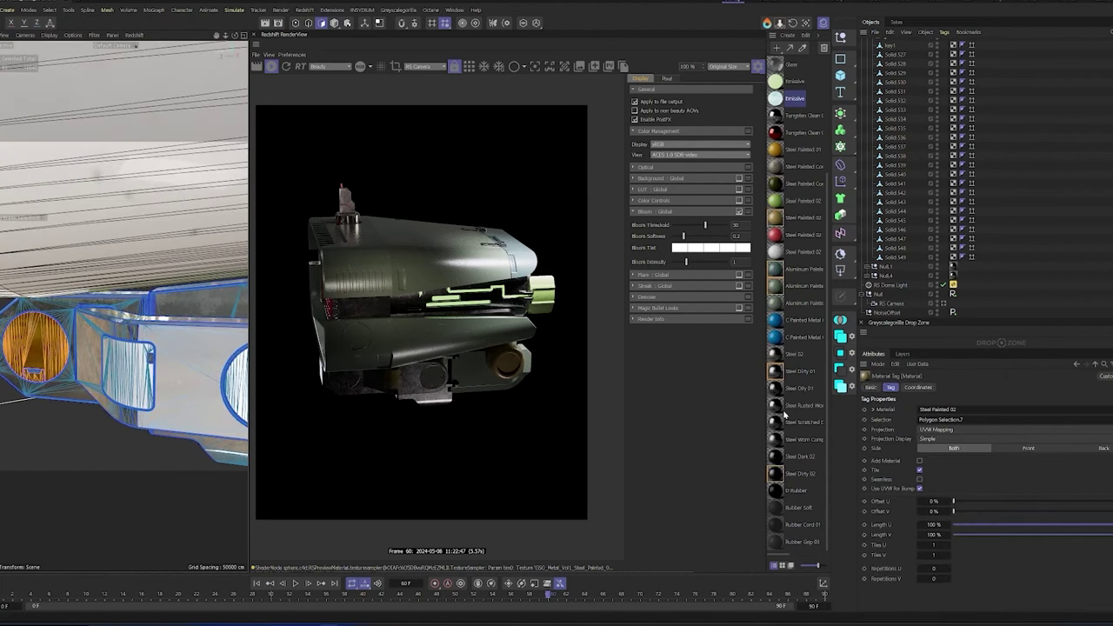
click(957, 430)
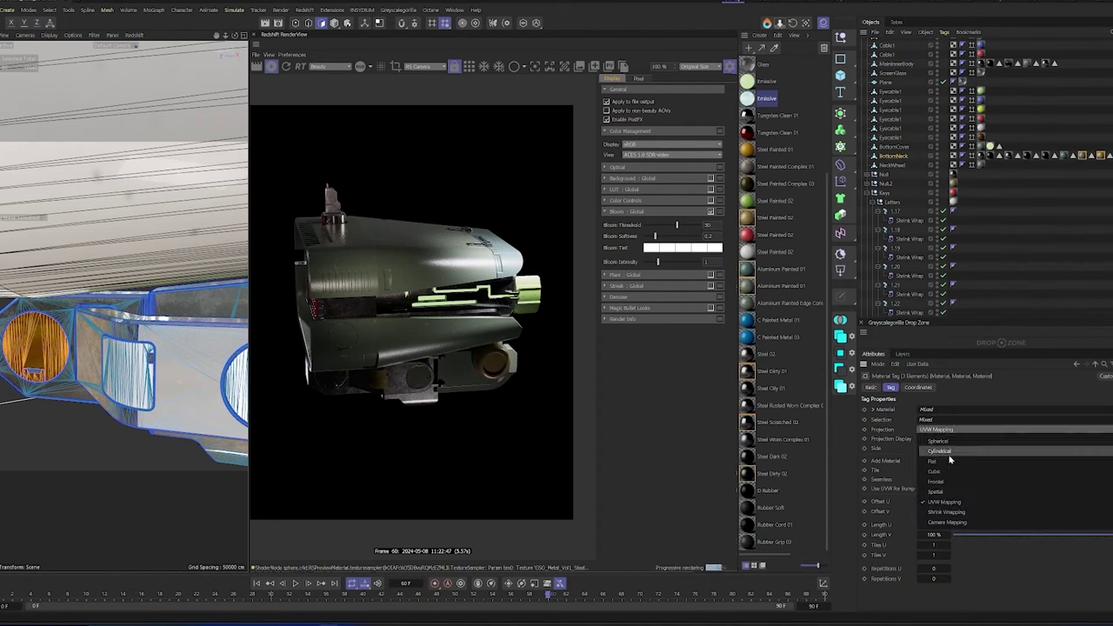
click(946, 463)
click(318, 594)
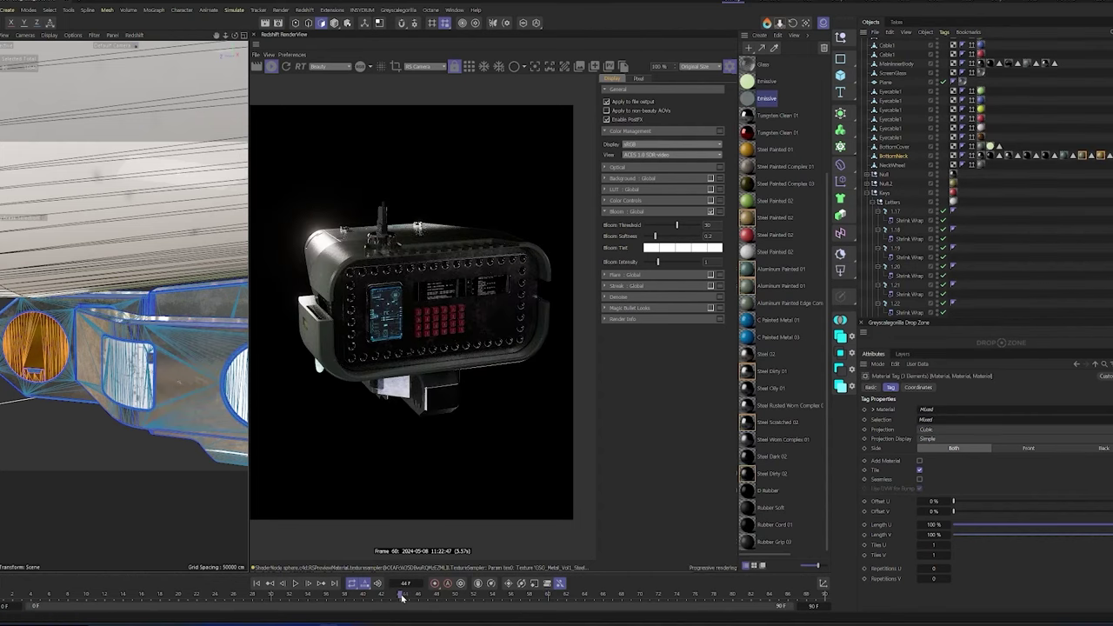
Drop Steel Painted 02 on MainInnerBody's face selection, then delete that wrong tag
scroll(100, 174, up, 5)
click(100, 142)
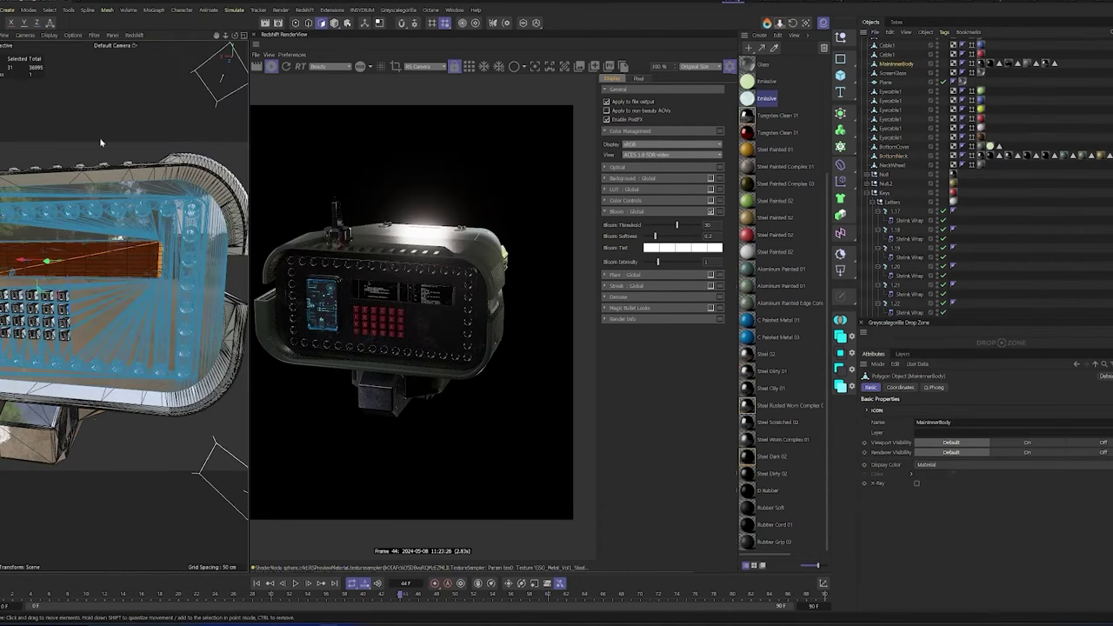
drag(748, 251, 113, 260)
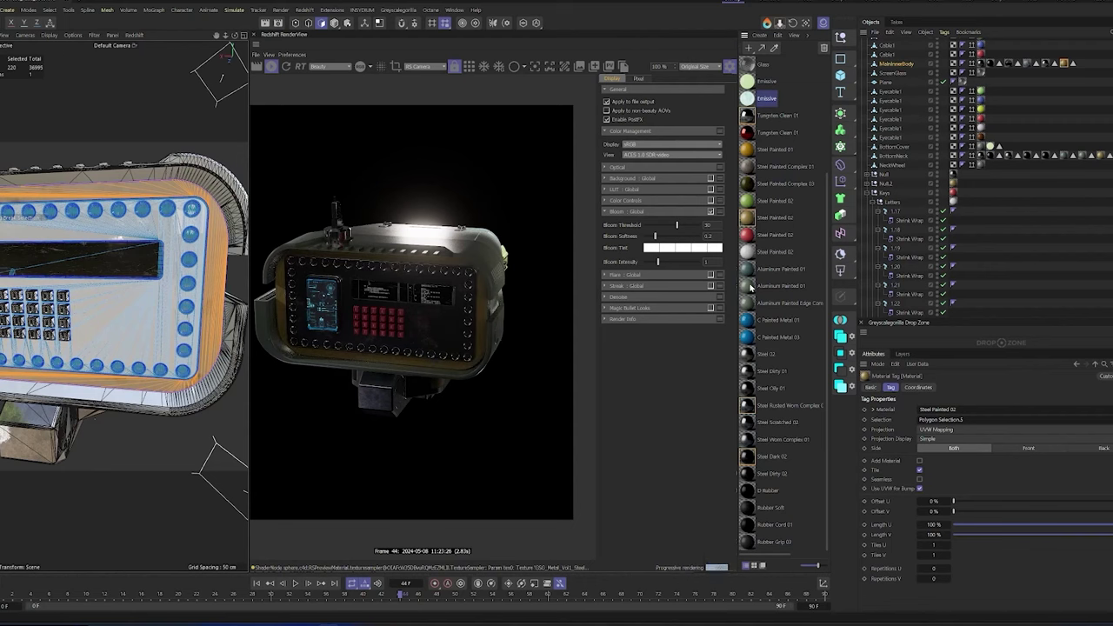
click(1079, 68)
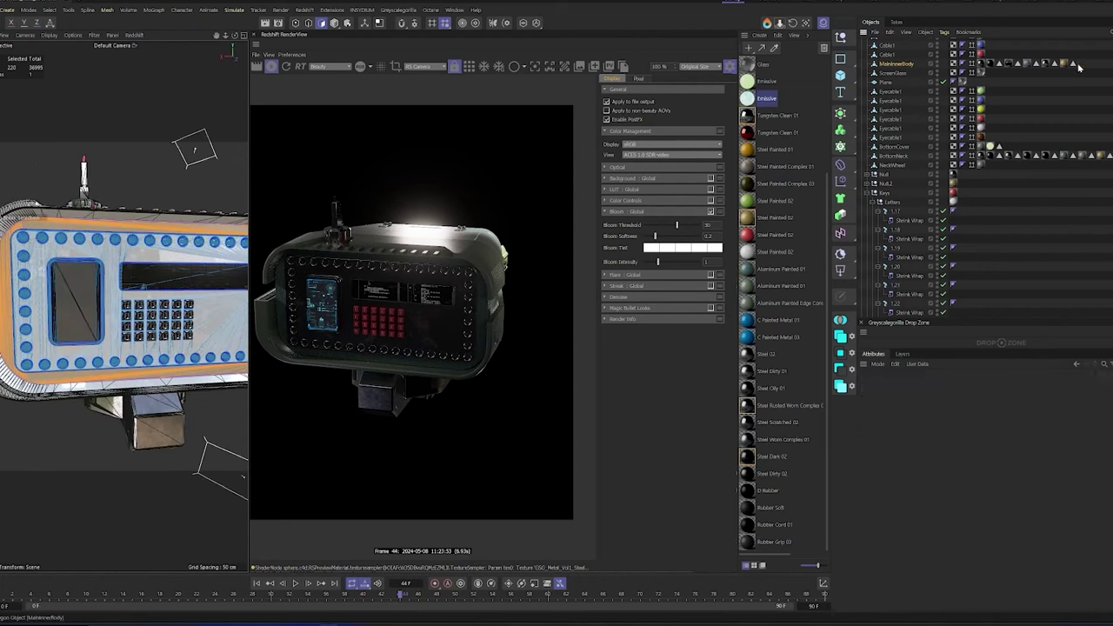
click(1075, 66)
key(Delete)
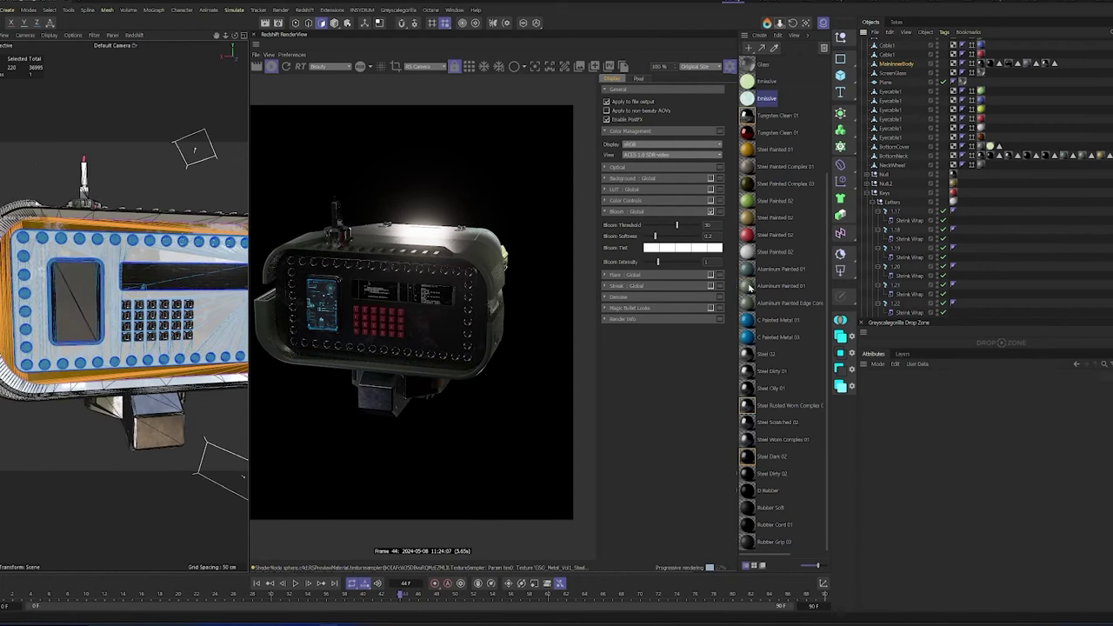
Apply Aluminum Painted 01 to MainInnerBody's face selection with Cubic projection and re-render
drag(750, 287, 122, 278)
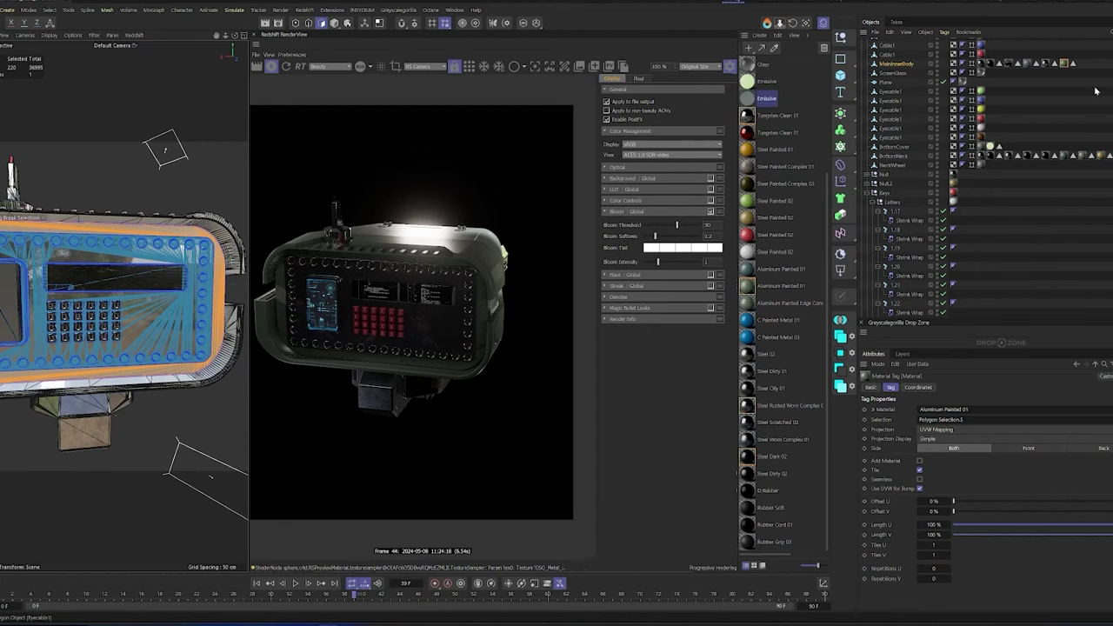
click(940, 430)
click(939, 466)
drag(143, 597, 108, 596)
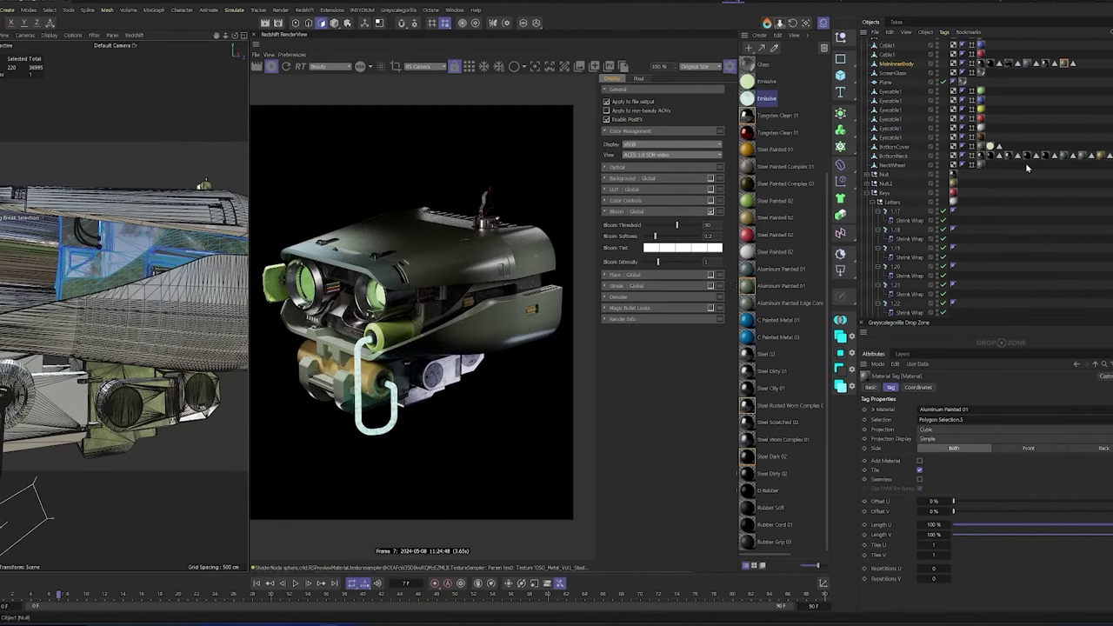
click(1001, 155)
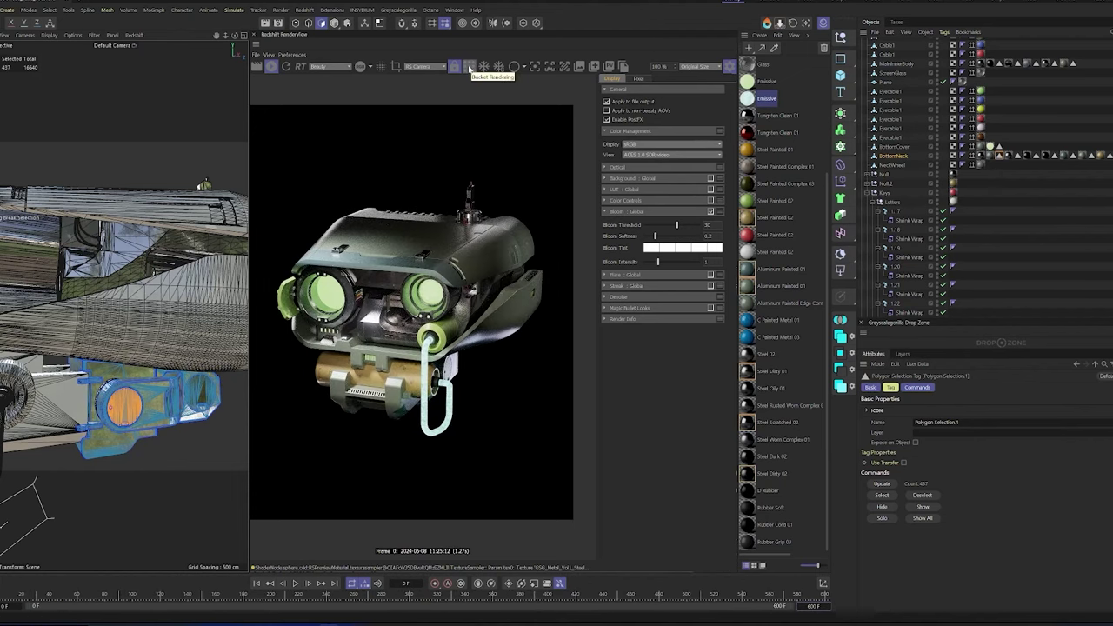
click(469, 67)
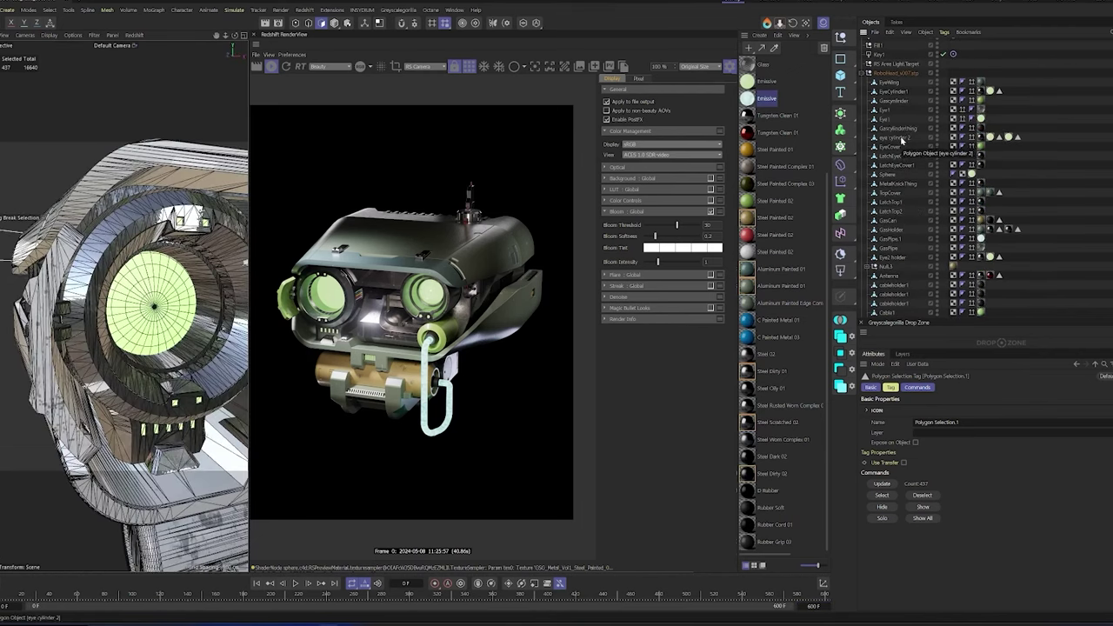
Apply the Glass material to the Sphere with Cubic projection
click(887, 175)
key(9)
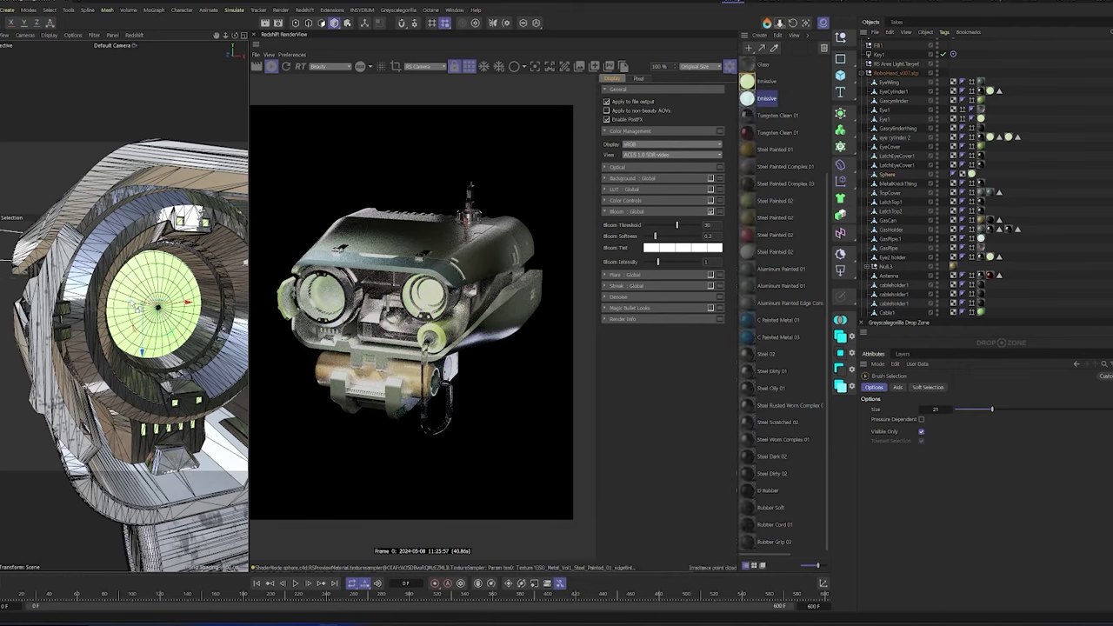
scroll(787, 178, up, 5)
drag(747, 175, 133, 322)
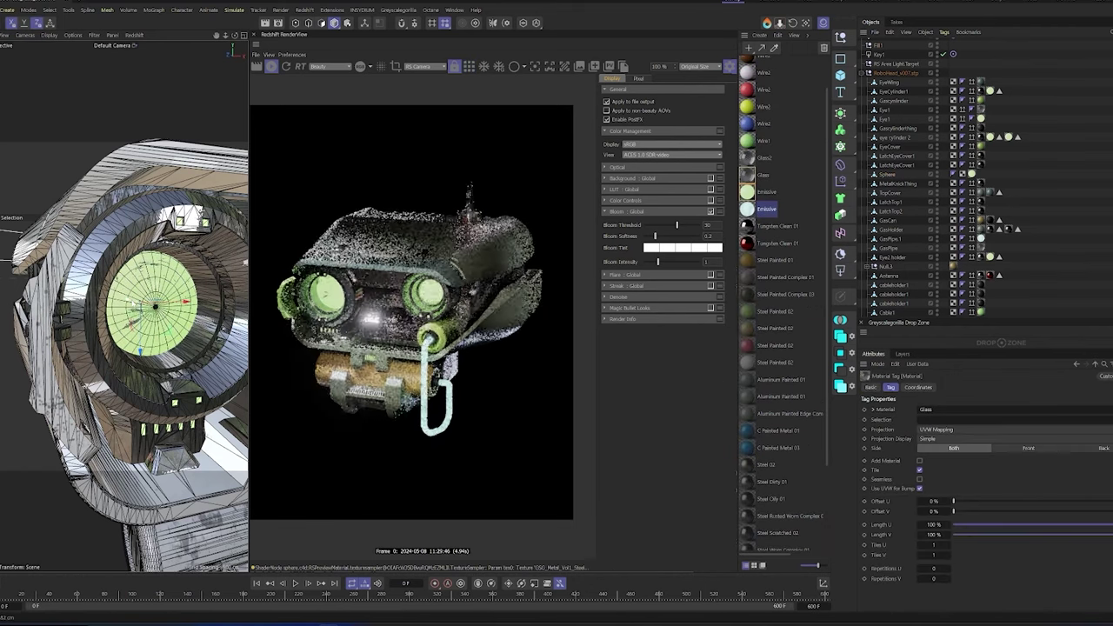
scroll(913, 191, down, 5)
scroll(909, 104, down, 5)
scroll(909, 53, up, 5)
scroll(913, 156, up, 5)
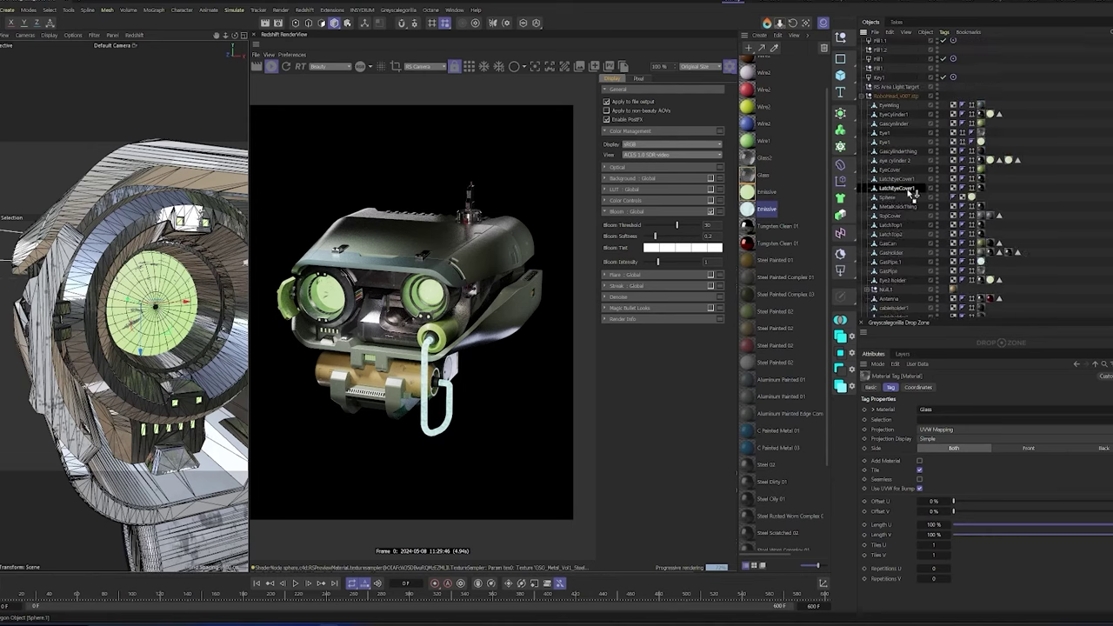
click(939, 430)
click(944, 471)
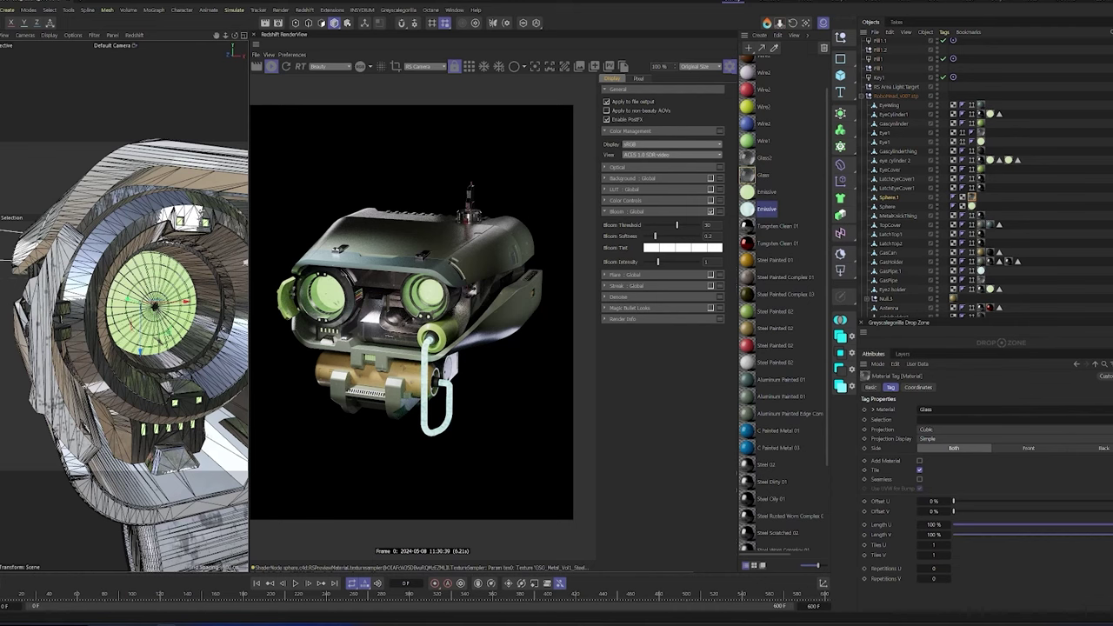
Scrub the camera animation to check the front and rear views of the robot
click(74, 597)
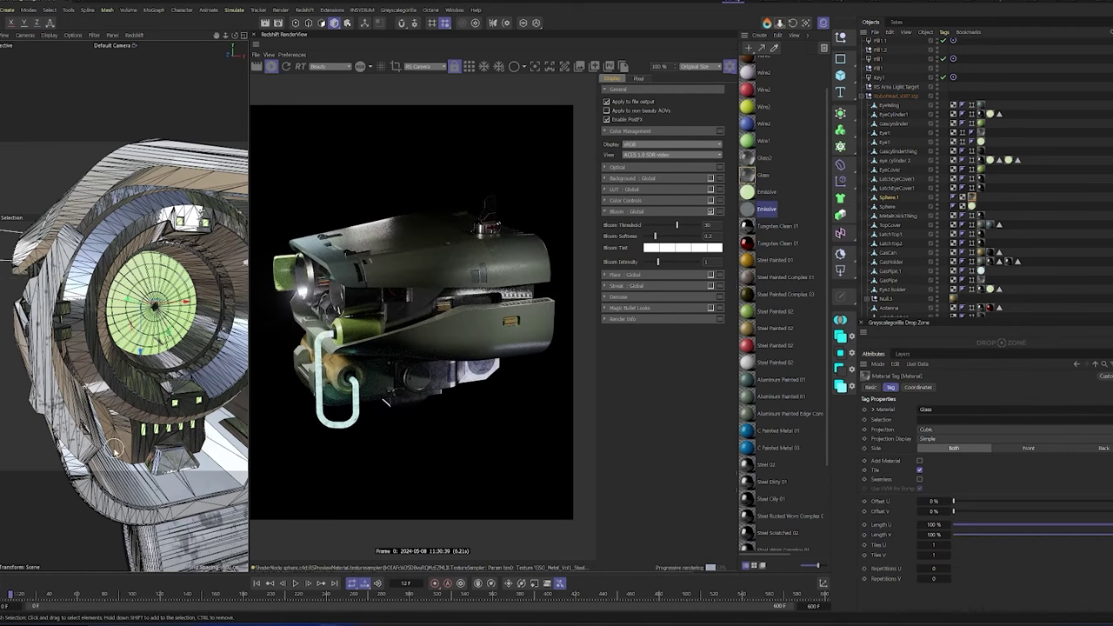
mouse_move(15, 600)
mouse_down()
mouse_move(104, 596)
mouse_move(3, 599)
mouse_up()
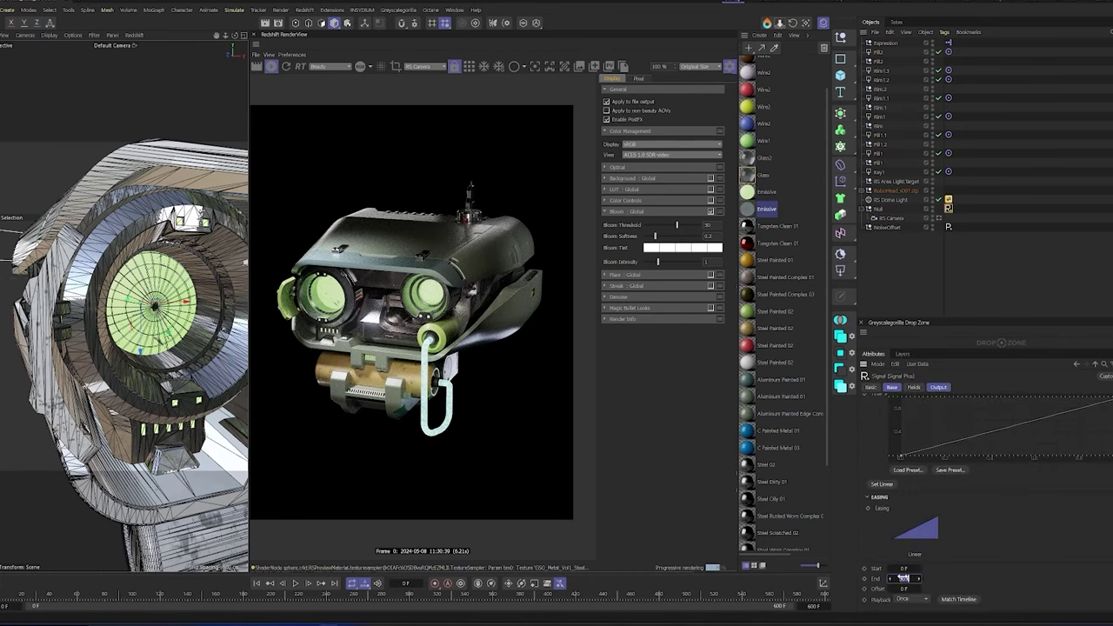
click(122, 595)
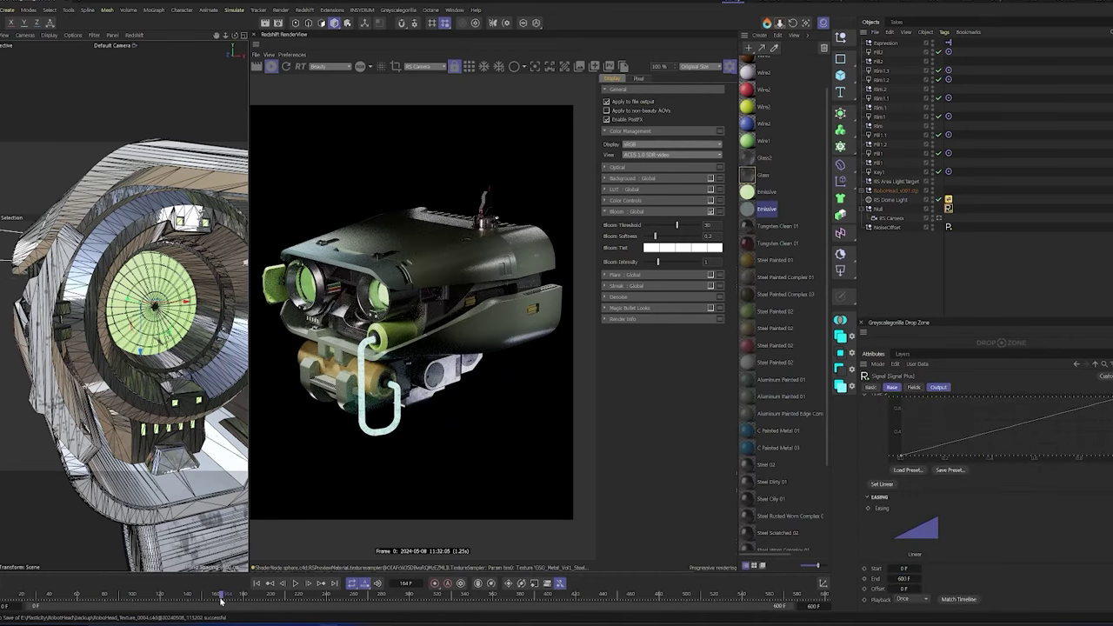
mouse_move(221, 599)
mouse_down()
mouse_move(412, 596)
mouse_move(17, 600)
mouse_up()
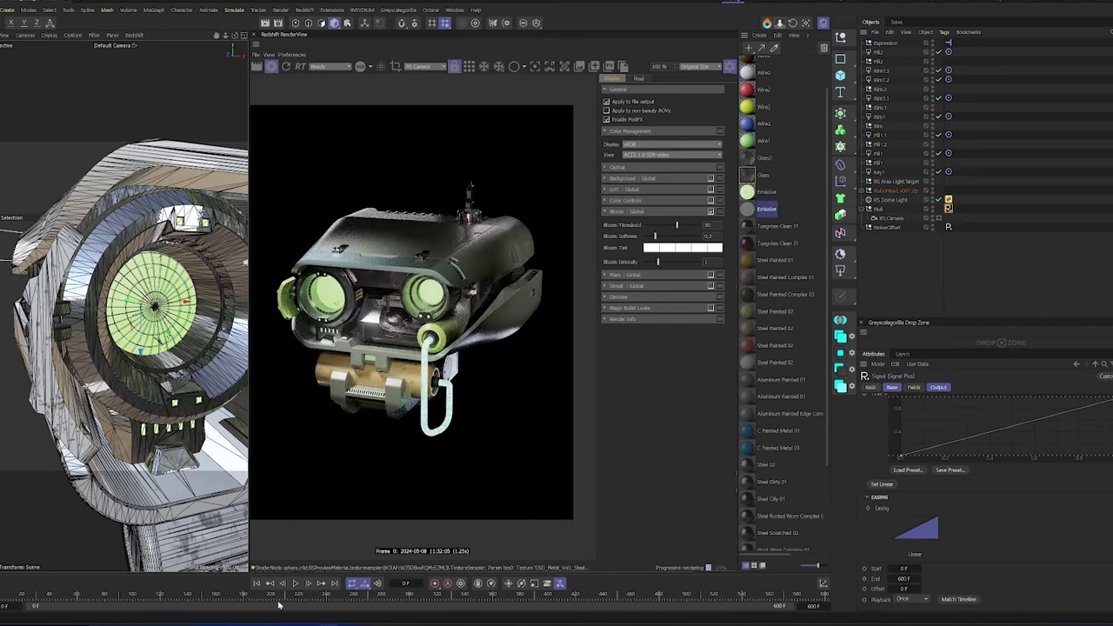